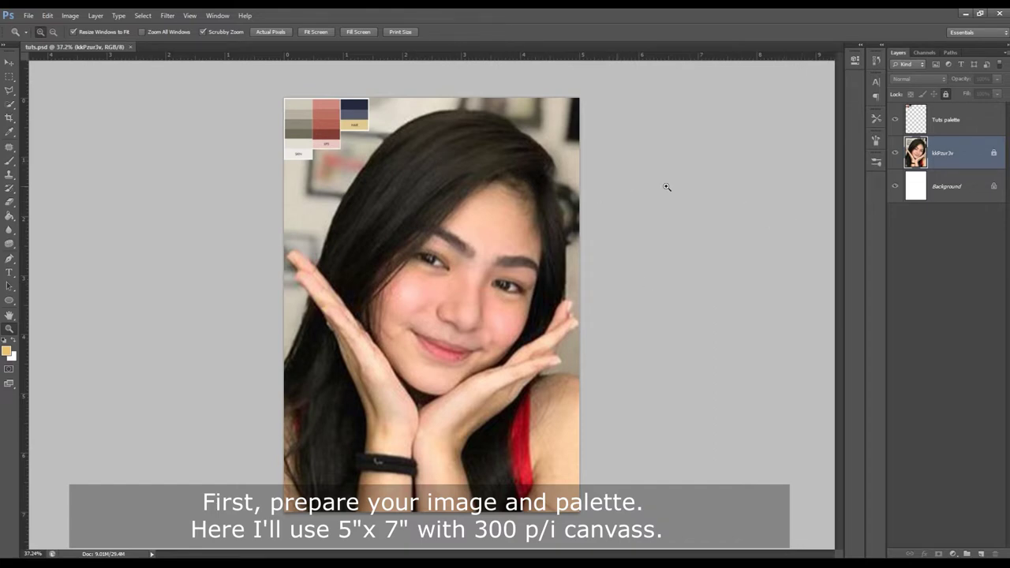
Step: Confirm the image is 5 x 7 inches at 300 ppi, keeping the reference photo locked
{"action": "key", "text": "ctrl+slash"}
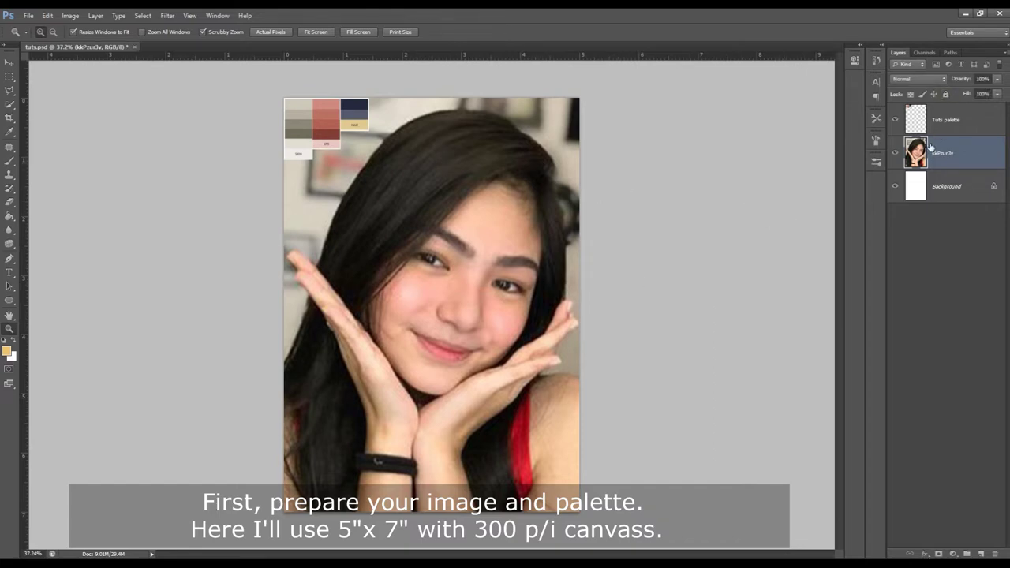
{"action": "key", "text": "ctrl+alt+i"}
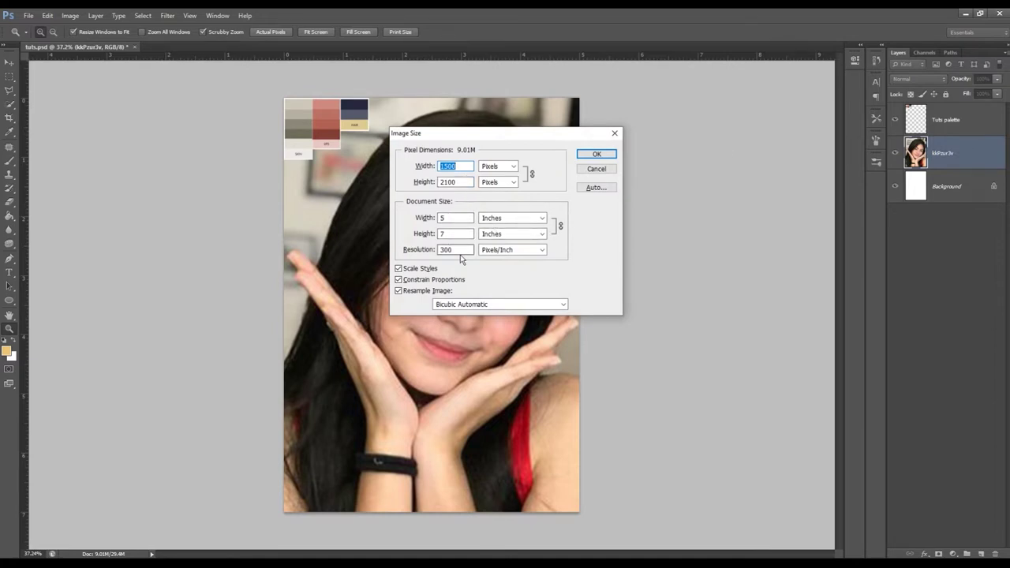
{"action": "left_click", "coordinate": [597, 155]}
{"action": "left_click", "coordinate": [945, 95]}
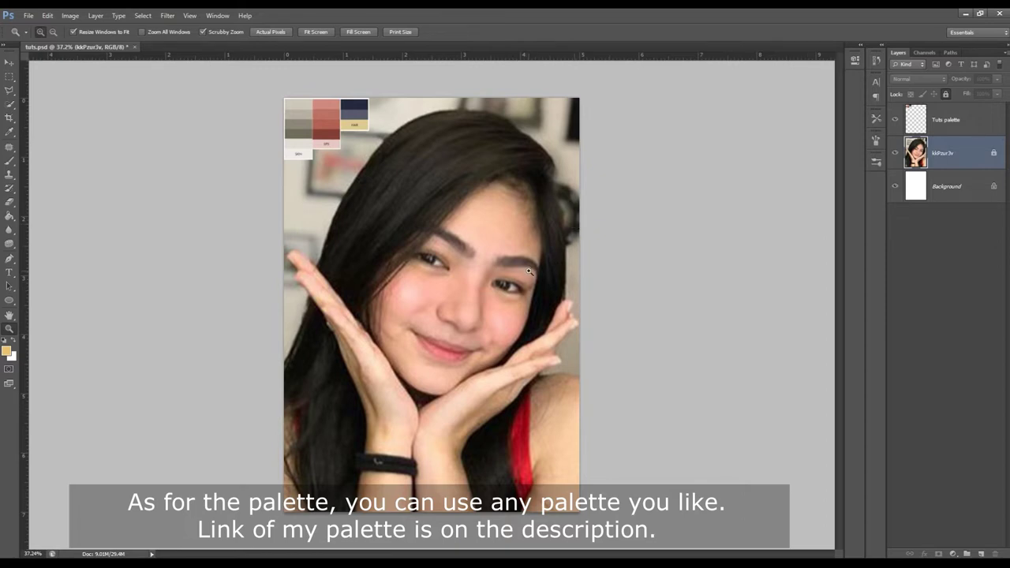
Step: Sample the dark navy HAIR swatch from the Tuts palette as the foreground colour
{"action": "left_click", "coordinate": [918, 123]}
{"action": "key", "text": "b"}
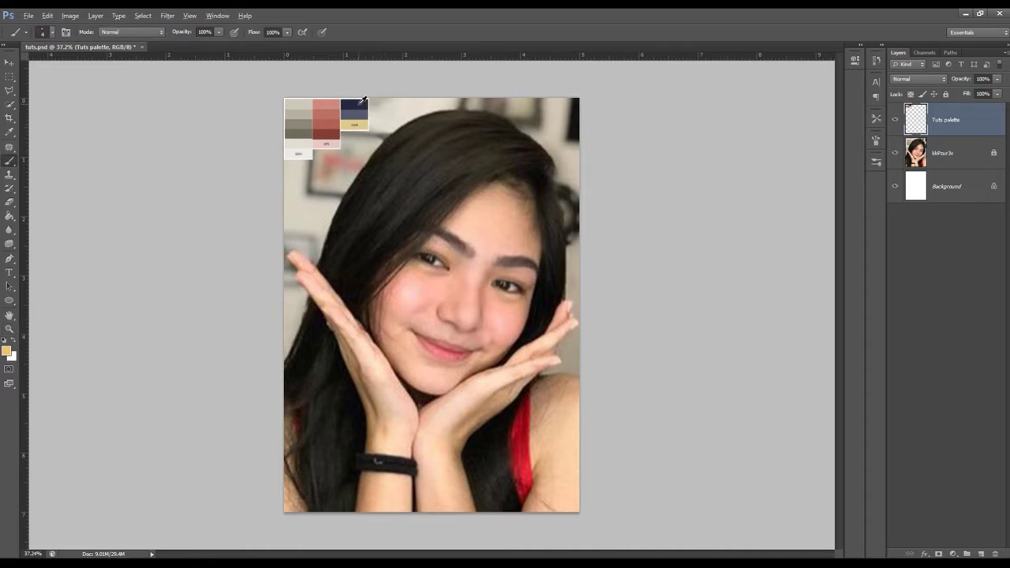
{"action": "left_click", "coordinate": [360, 104], "text": "alt"}
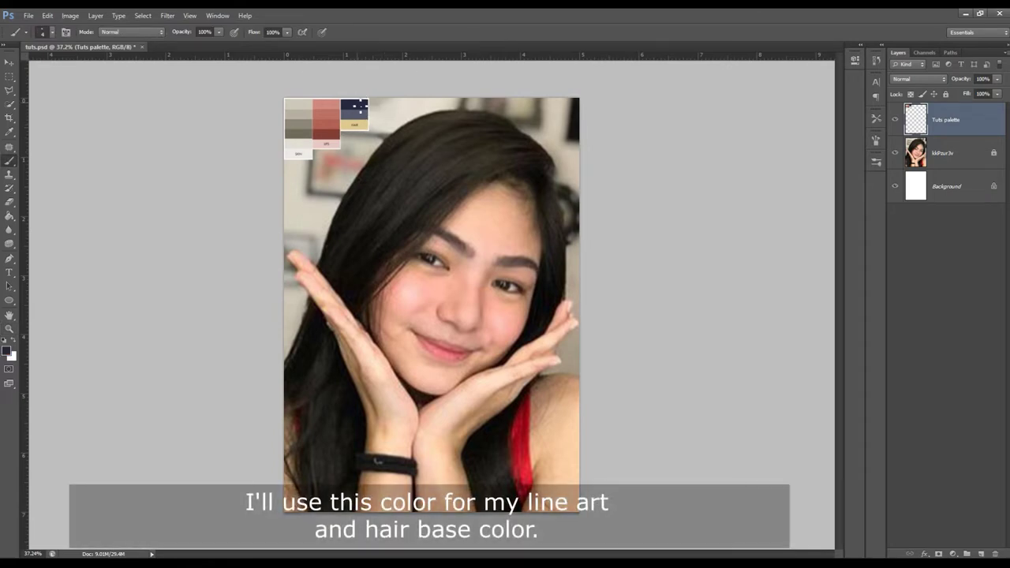
{"action": "key", "text": "z"}
{"action": "left_click", "coordinate": [353, 102]}
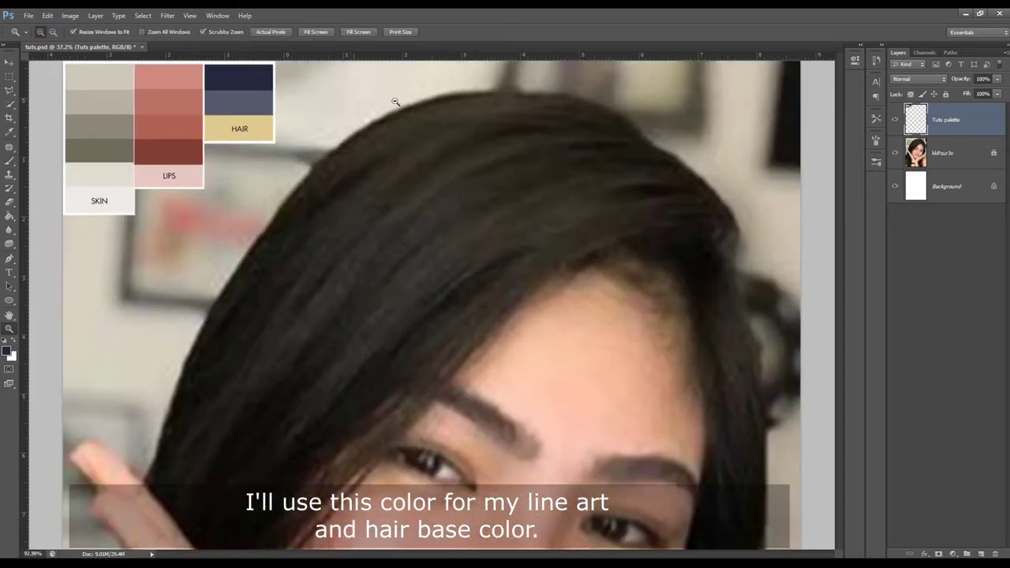
{"action": "key", "text": "b"}
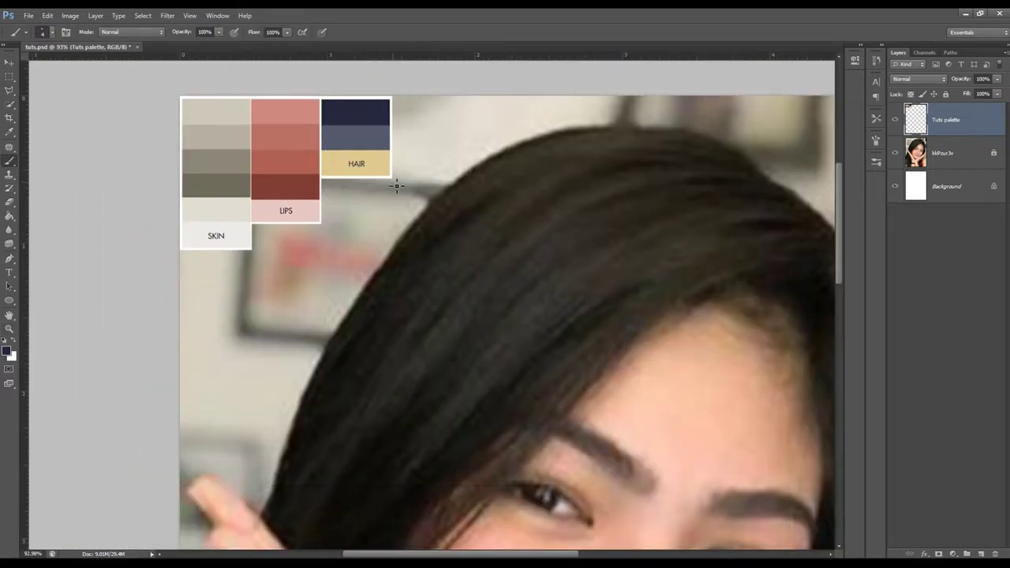
{"action": "key", "text": "z"}
{"action": "left_click_drag", "start_coordinate": [414, 200], "coordinate": [239, 215]}
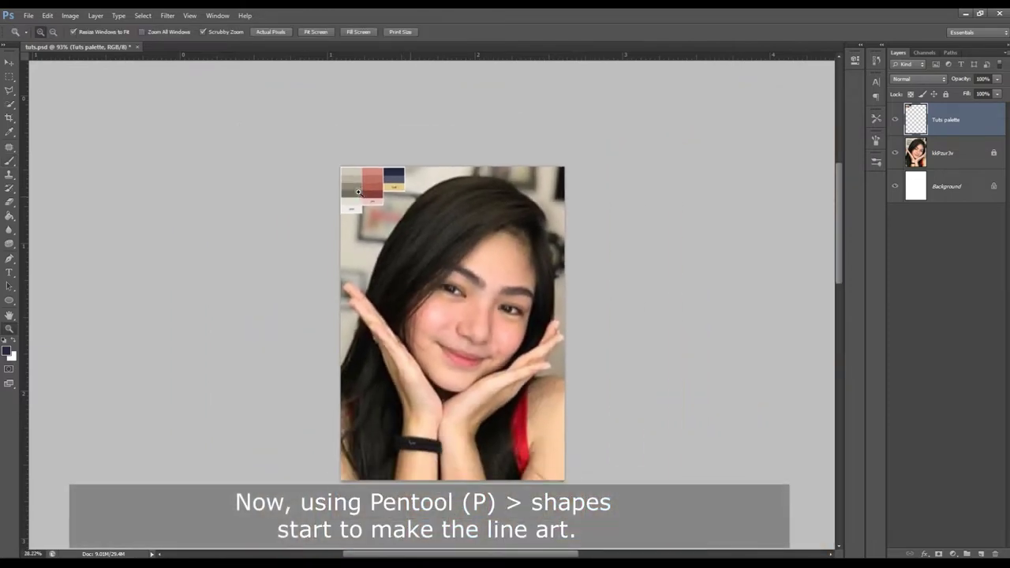
{"action": "left_click", "coordinate": [10, 258]}
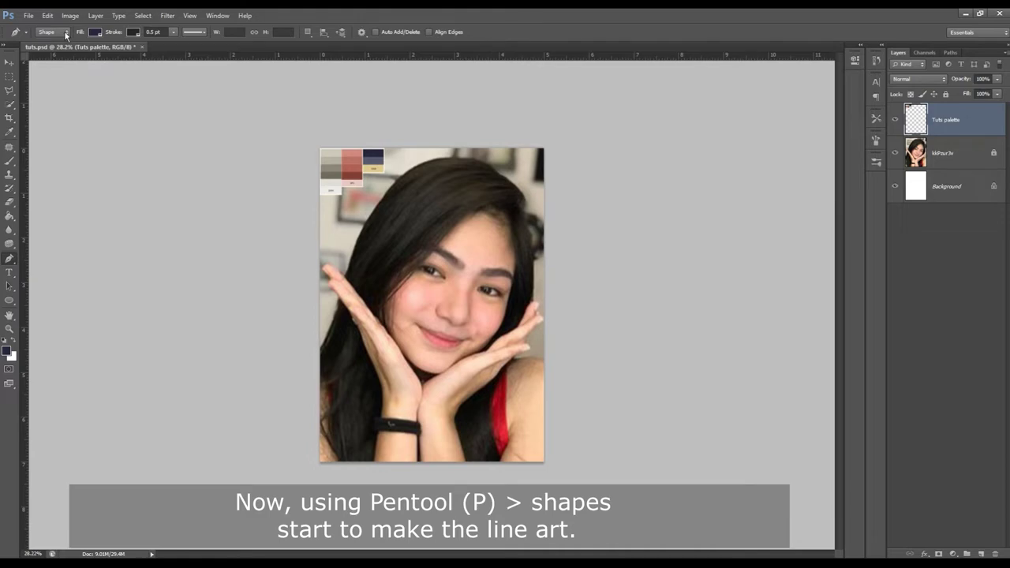
Step: Set the pen shape stroke to No Color, leaving only the navy fill
{"action": "left_click", "coordinate": [133, 34]}
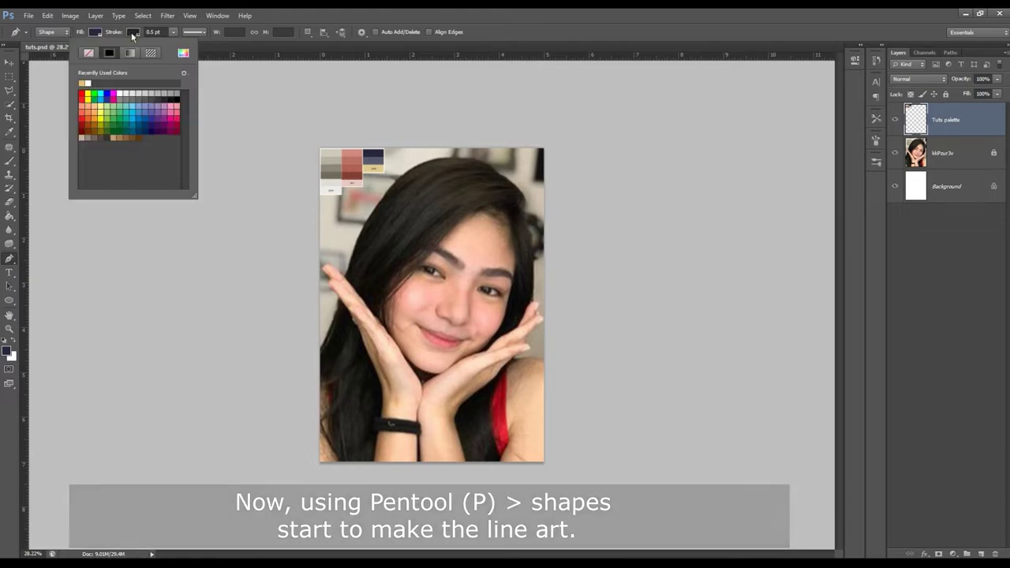
{"action": "left_click", "coordinate": [89, 54]}
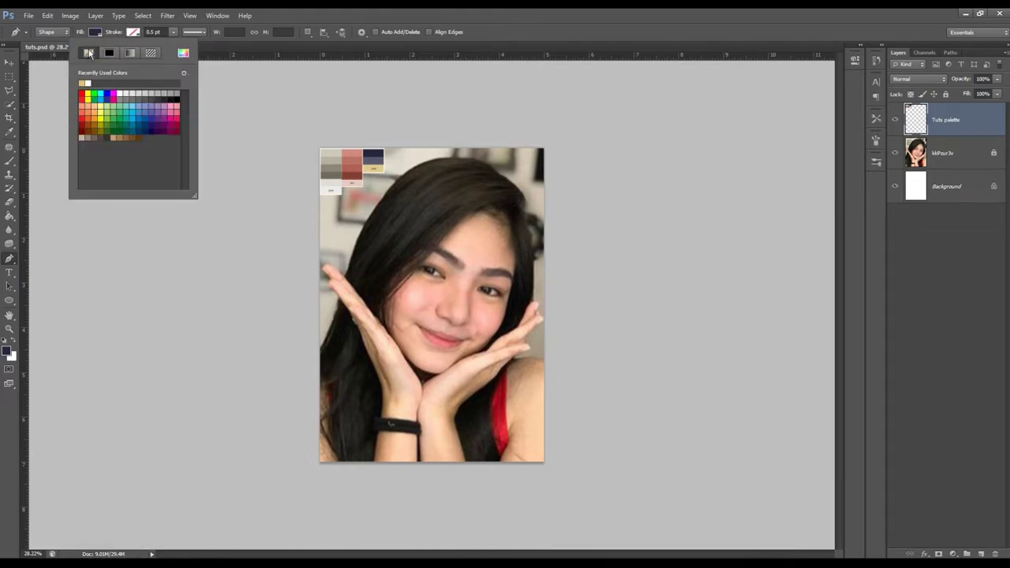
{"action": "left_click", "coordinate": [569, 32]}
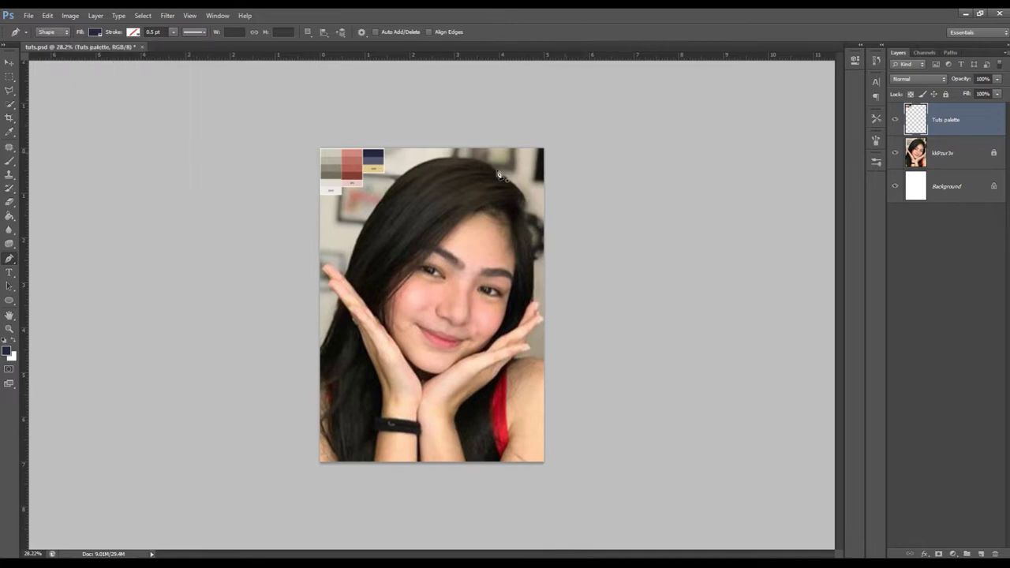
{"action": "key", "text": "z"}
{"action": "left_click_drag", "start_coordinate": [441, 282], "coordinate": [509, 287]}
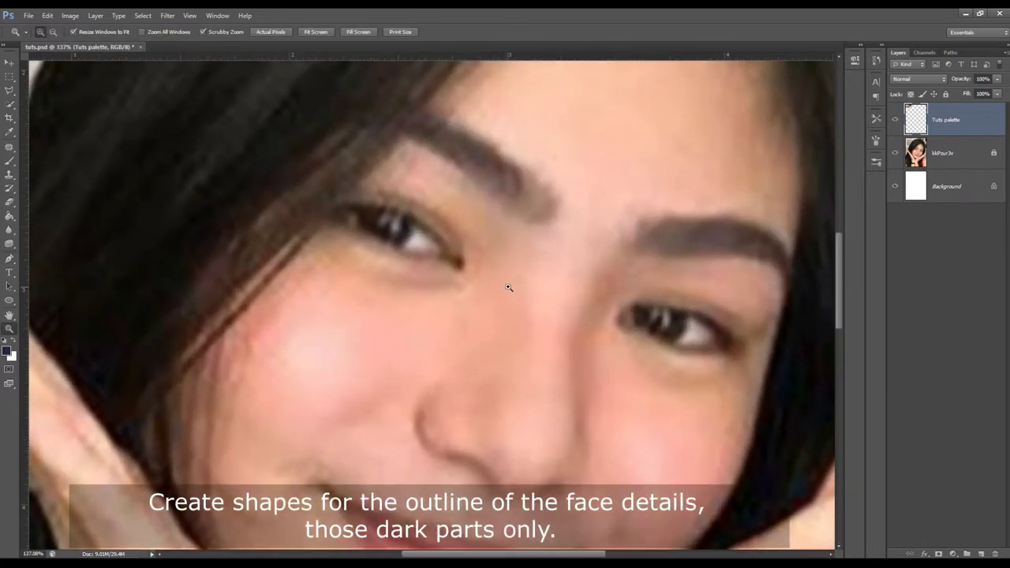
{"action": "scroll", "coordinate": [508, 287], "scroll_direction": "up", "scroll_amount": 2}
Step: Zoom in on the left eye and place the first shape anchor at its right corner
{"action": "left_click", "coordinate": [918, 160]}
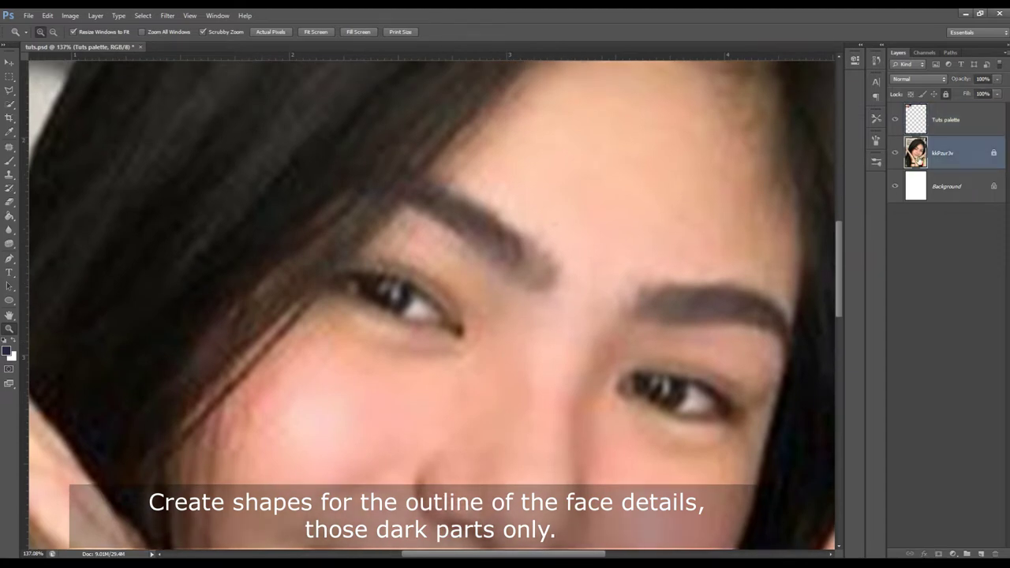
{"action": "key", "text": "p"}
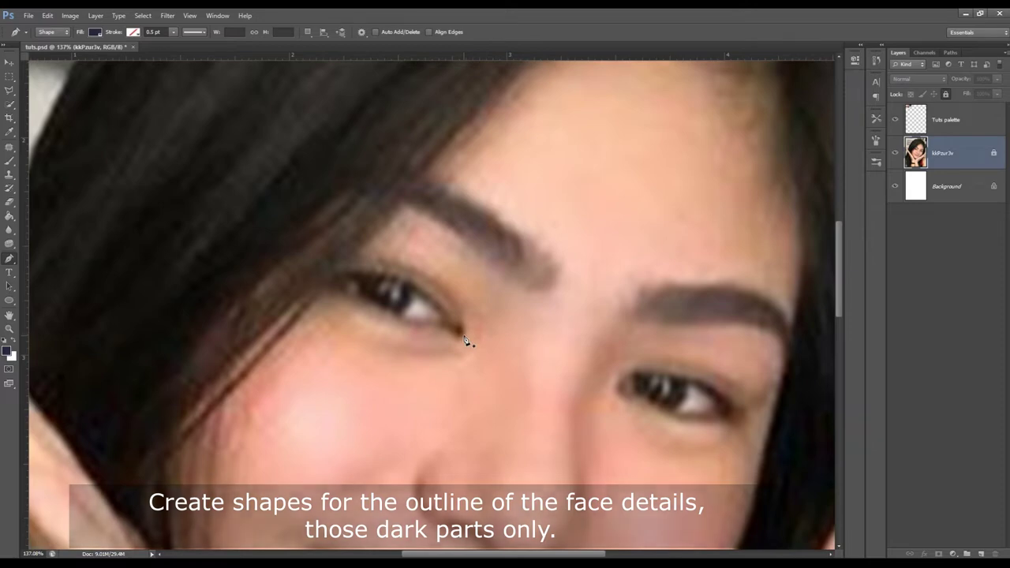
{"action": "key", "text": "z"}
{"action": "left_click", "coordinate": [454, 321]}
{"action": "left_click", "coordinate": [453, 320]}
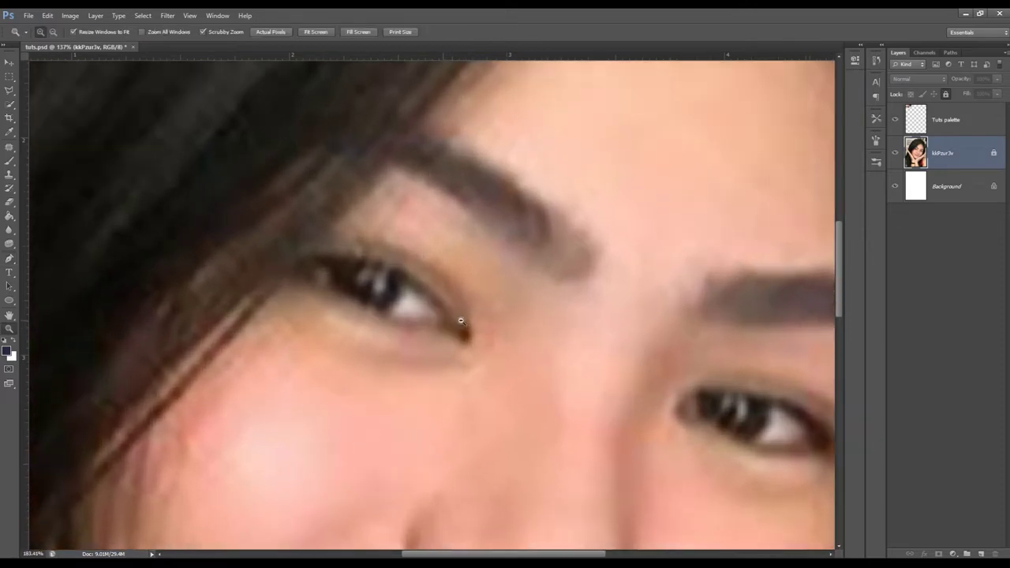
{"action": "key", "text": "p"}
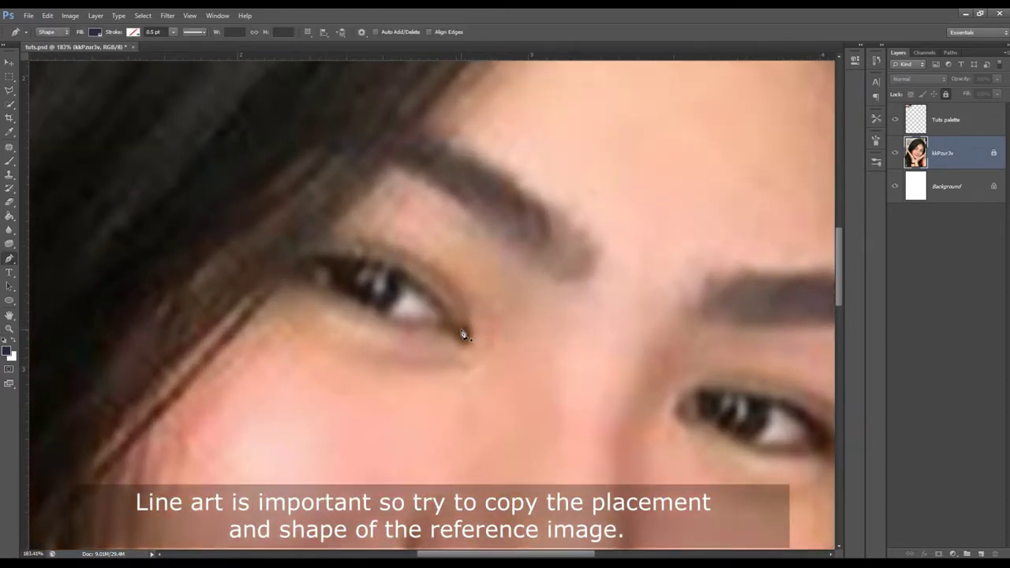
{"action": "left_click", "coordinate": [463, 330]}
Step: Trace the upper lid out to an eyeliner wing, with the shape layer below the photo
{"action": "left_click_drag", "start_coordinate": [341, 253], "coordinate": [247, 249]}
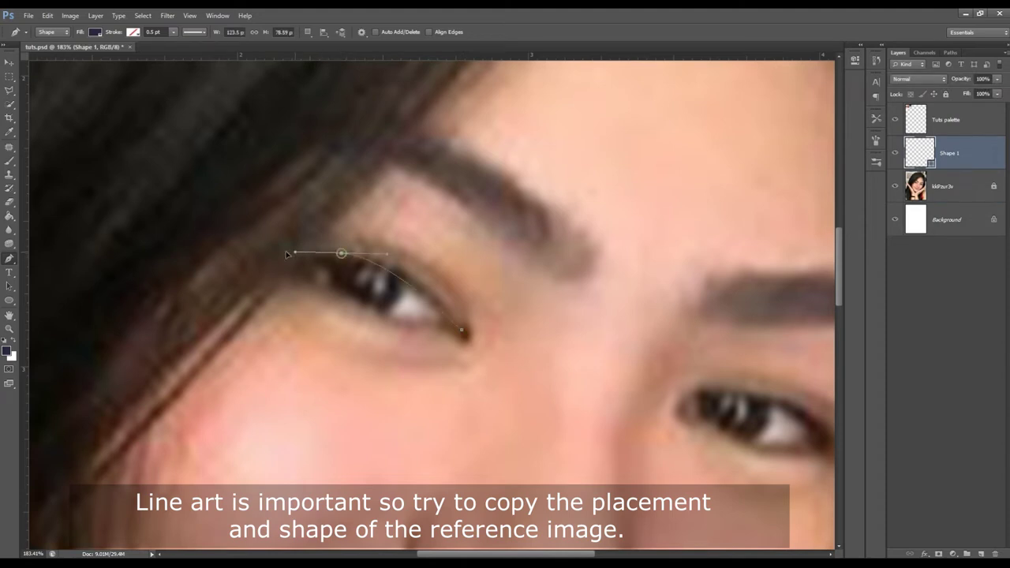
{"action": "left_click", "coordinate": [341, 254], "text": "alt"}
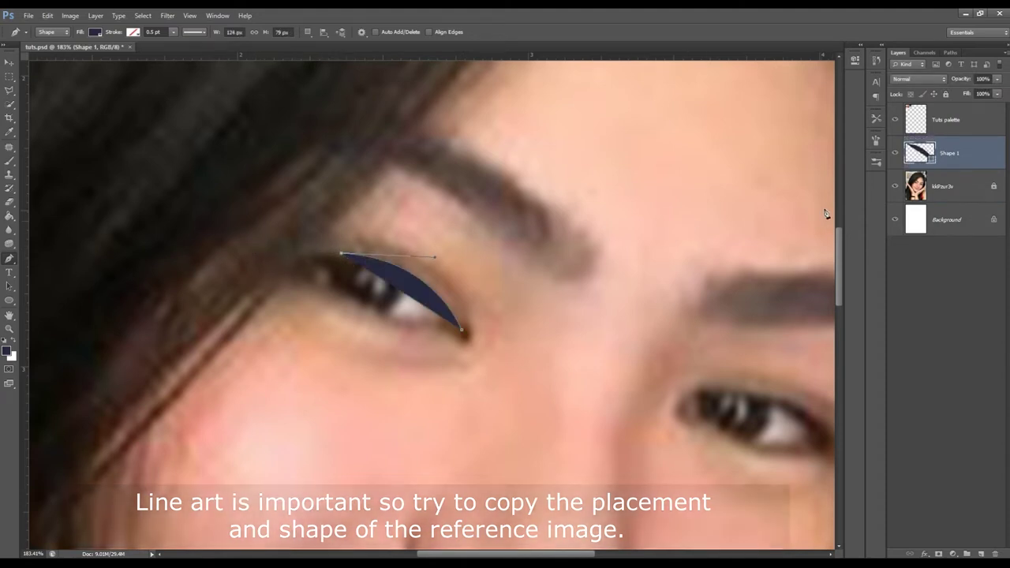
{"action": "left_click_drag", "start_coordinate": [915, 154], "coordinate": [915, 204]}
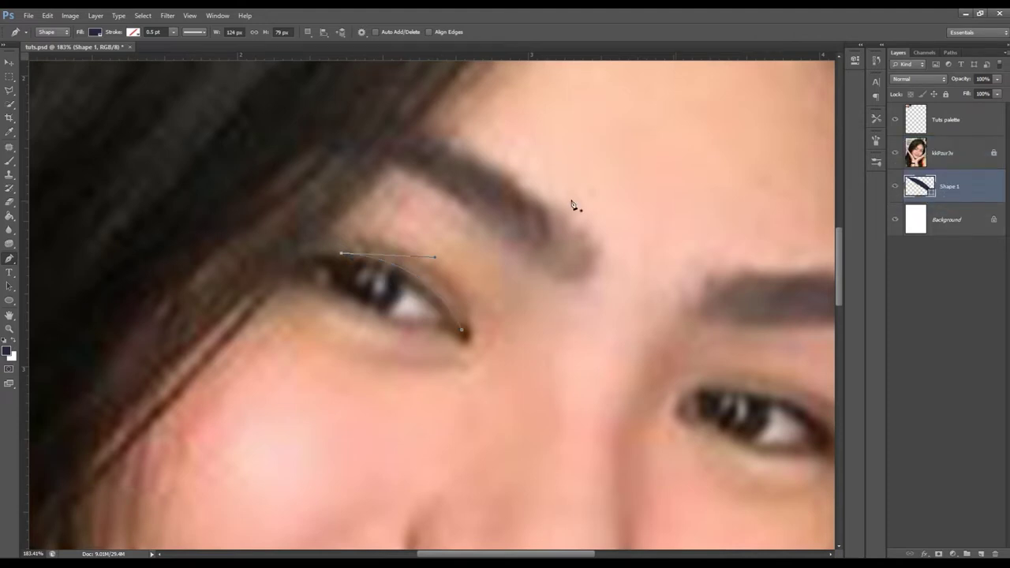
{"action": "left_click_drag", "start_coordinate": [343, 256], "coordinate": [332, 261]}
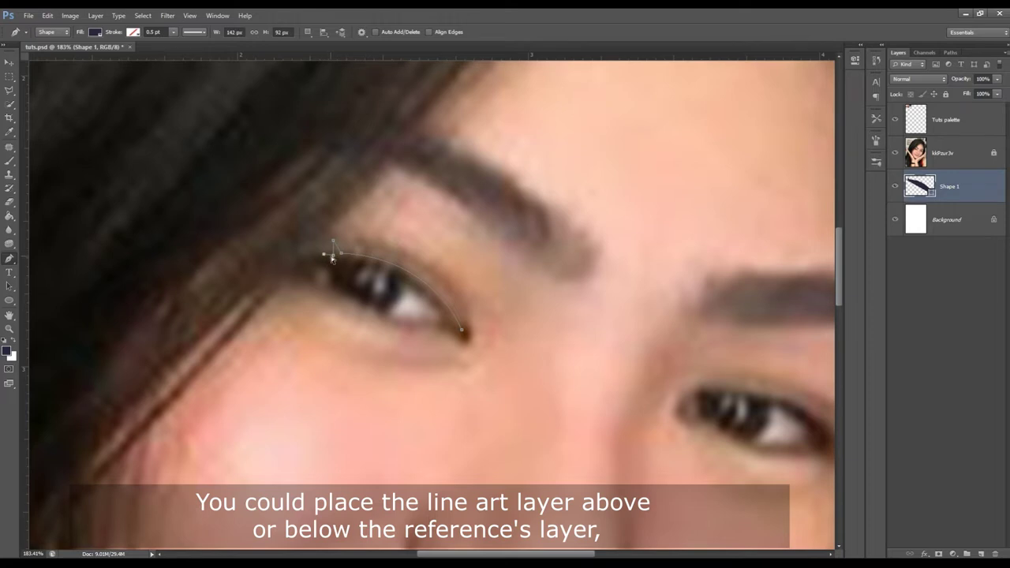
{"action": "left_click_drag", "start_coordinate": [323, 254], "coordinate": [312, 238]}
{"action": "left_click", "coordinate": [306, 260]}
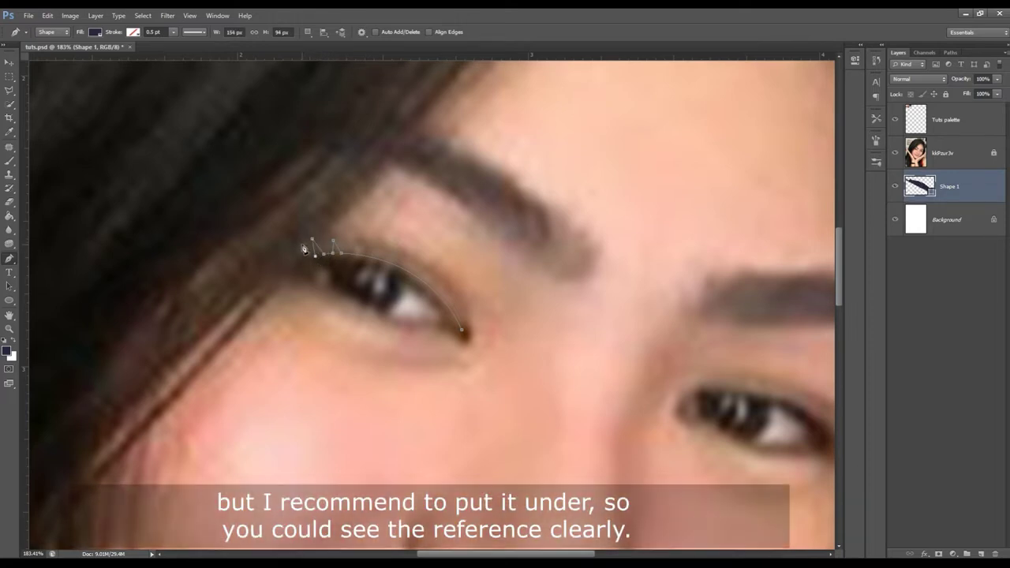
{"action": "left_click_drag", "start_coordinate": [301, 259], "coordinate": [296, 242]}
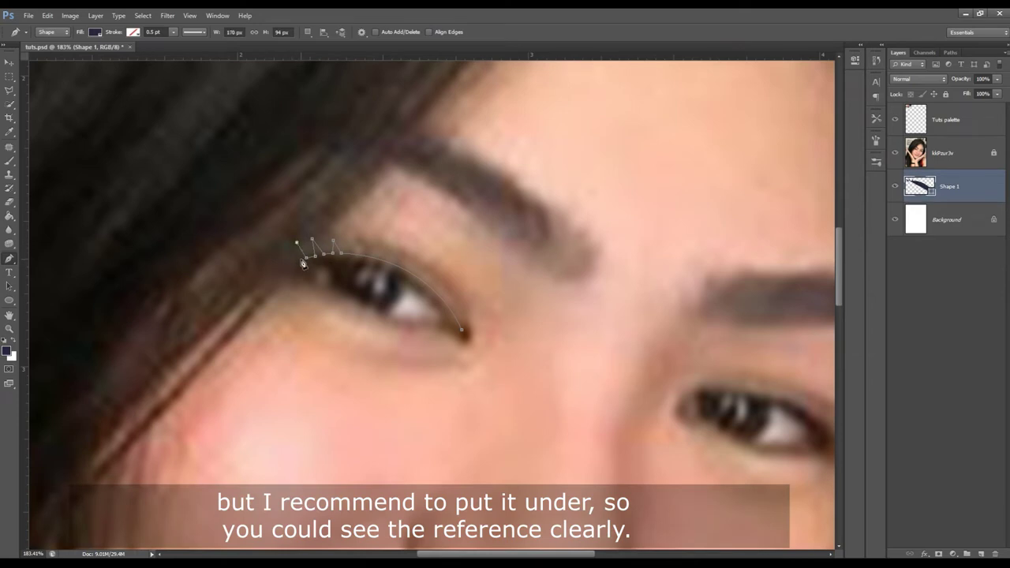
{"action": "left_click", "coordinate": [250, 243]}
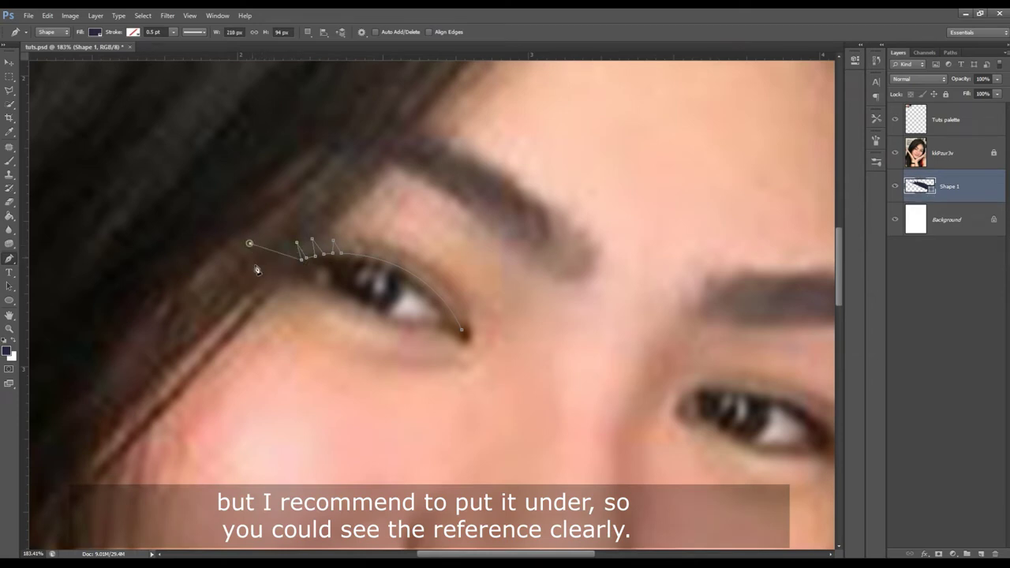
Step: Trace the wing's lower edge and lash points back to the eye's right corner
{"action": "left_click_drag", "start_coordinate": [293, 278], "coordinate": [300, 295]}
{"action": "left_click", "coordinate": [297, 276]}
{"action": "left_click", "coordinate": [322, 294]}
{"action": "left_click", "coordinate": [332, 300]}
{"action": "left_click_drag", "start_coordinate": [309, 273], "coordinate": [309, 277]}
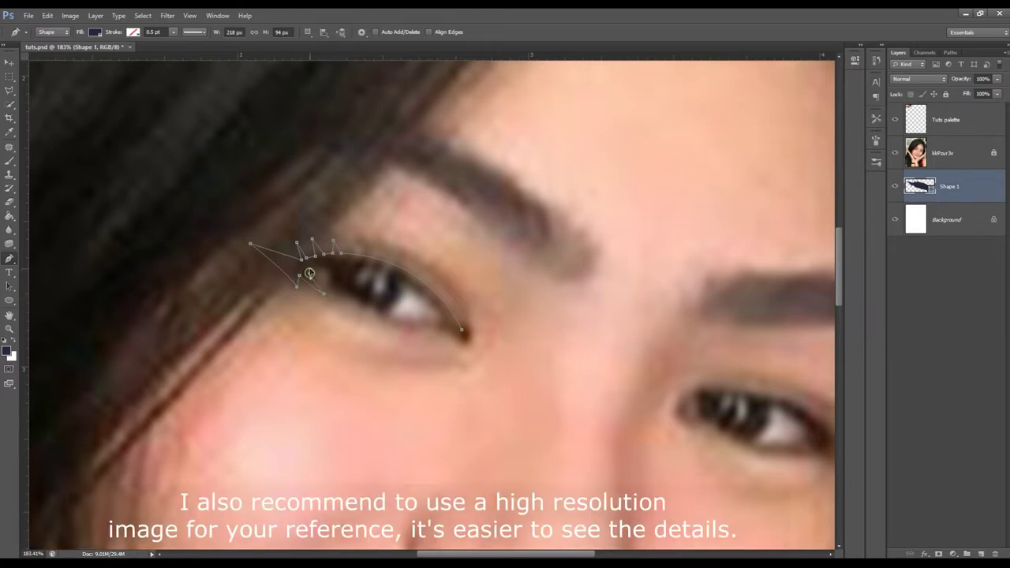
{"action": "left_click_drag", "start_coordinate": [382, 269], "coordinate": [420, 286]}
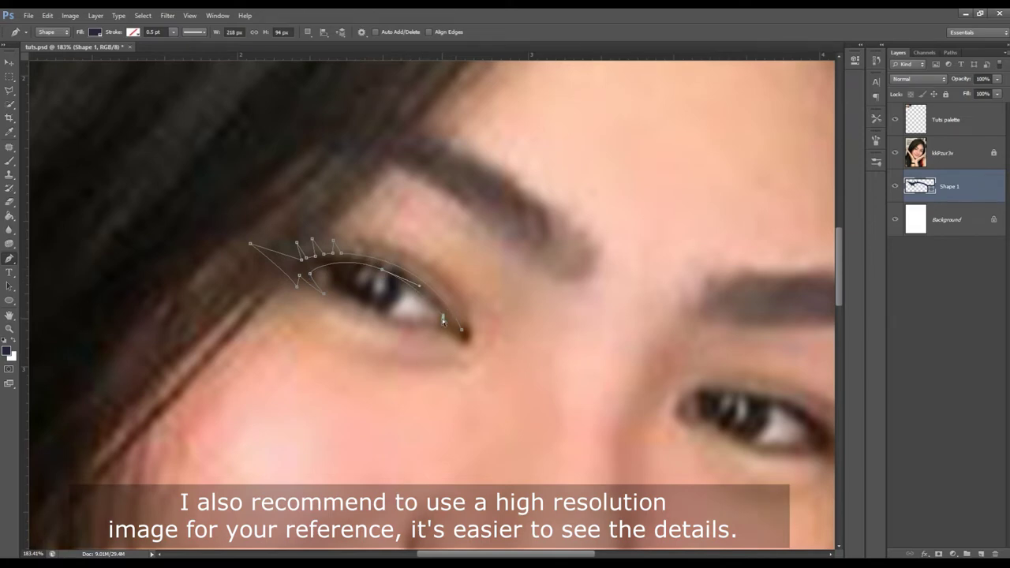
{"action": "left_click_drag", "start_coordinate": [443, 320], "coordinate": [371, 319]}
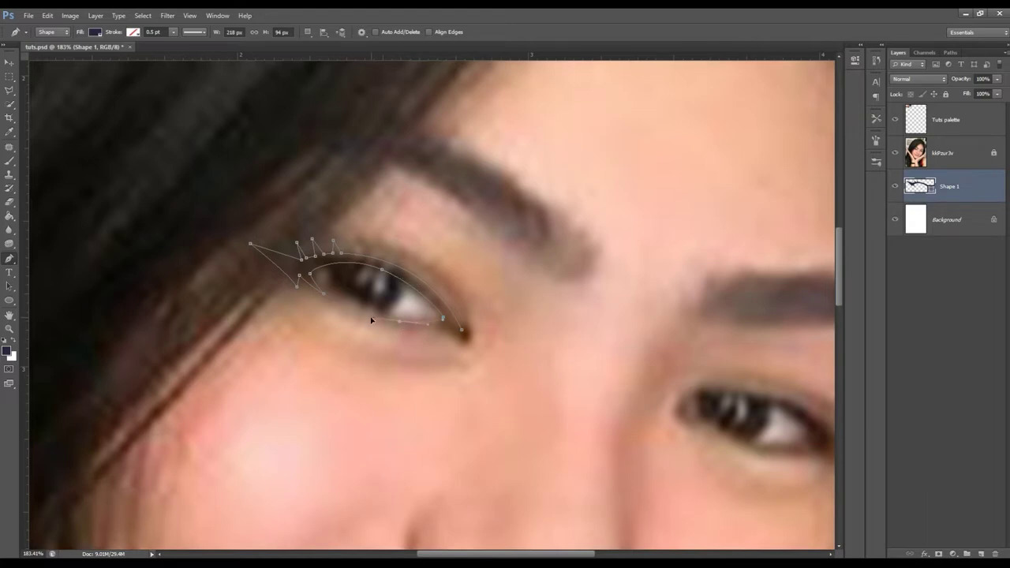
{"action": "left_click_drag", "start_coordinate": [444, 326], "coordinate": [468, 355]}
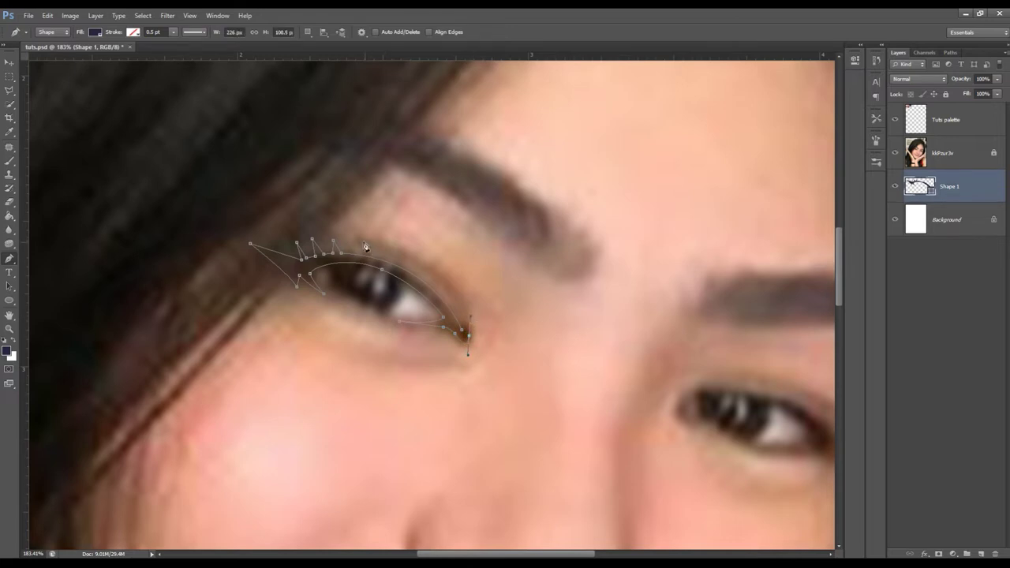
Step: Add a sharp lash point on the upper lid, close the path and hide the photo
{"action": "left_click_drag", "start_coordinate": [359, 241], "coordinate": [273, 235]}
{"action": "left_click_drag", "start_coordinate": [274, 235], "coordinate": [267, 229]}
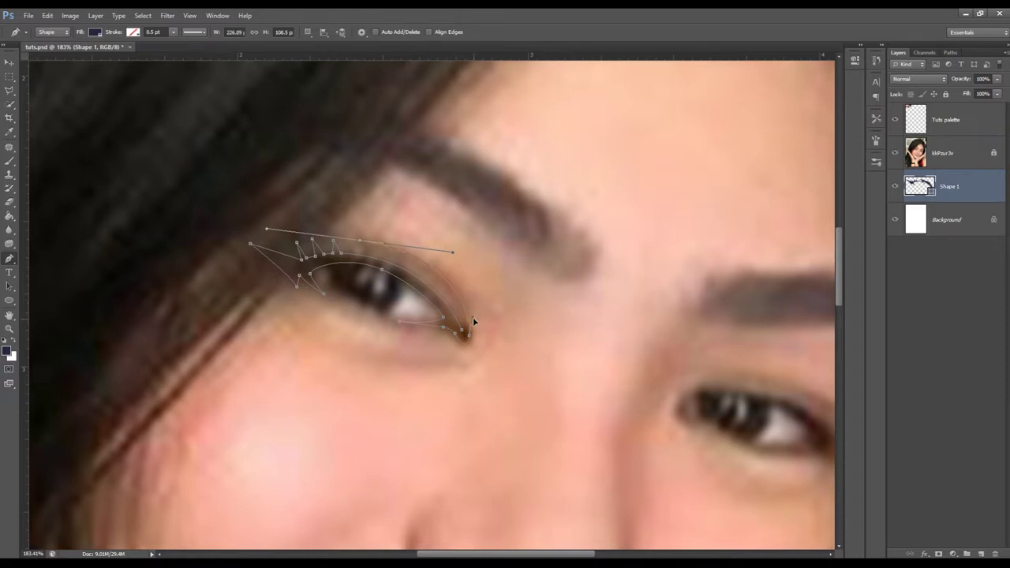
{"action": "left_click", "coordinate": [360, 241], "text": "alt"}
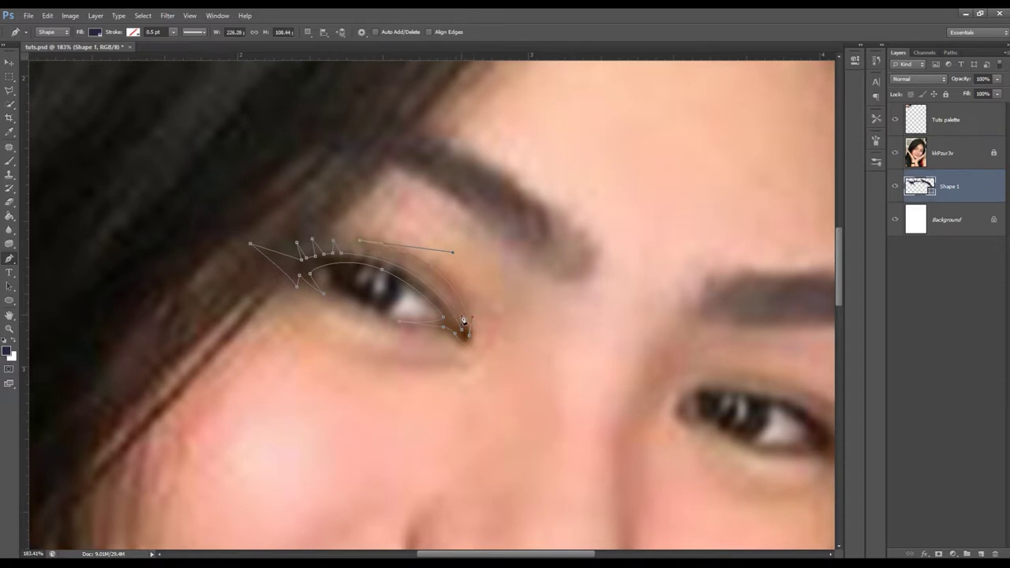
{"action": "left_click_drag", "start_coordinate": [467, 333], "coordinate": [464, 404]}
{"action": "key", "text": "Return"}
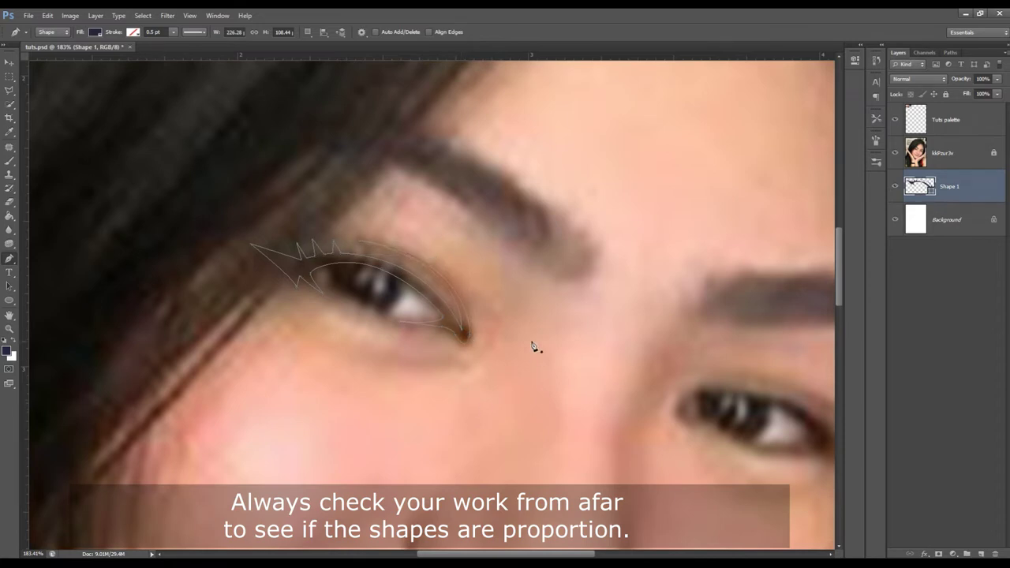
{"action": "left_click", "coordinate": [895, 153]}
{"action": "left_click", "coordinate": [956, 126]}
{"action": "key", "text": "z"}
{"action": "mouse_move", "coordinate": [588, 152]}
{"action": "left_mouse_down"}
{"action": "mouse_move", "coordinate": [539, 147]}
{"action": "mouse_move", "coordinate": [443, 226]}
{"action": "left_mouse_up"}
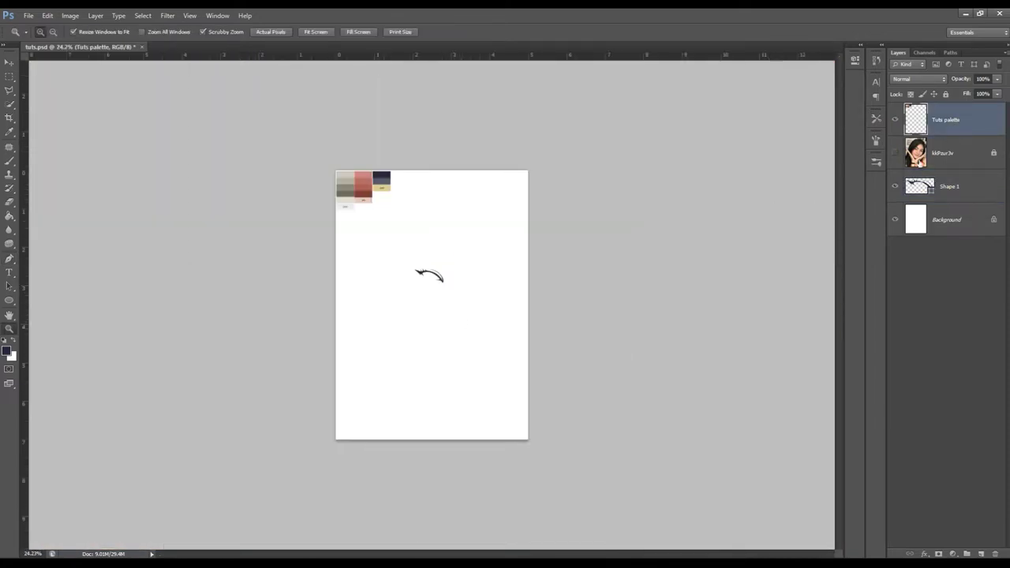
{"action": "left_click", "coordinate": [894, 152]}
{"action": "left_click_drag", "start_coordinate": [445, 273], "coordinate": [568, 84]}
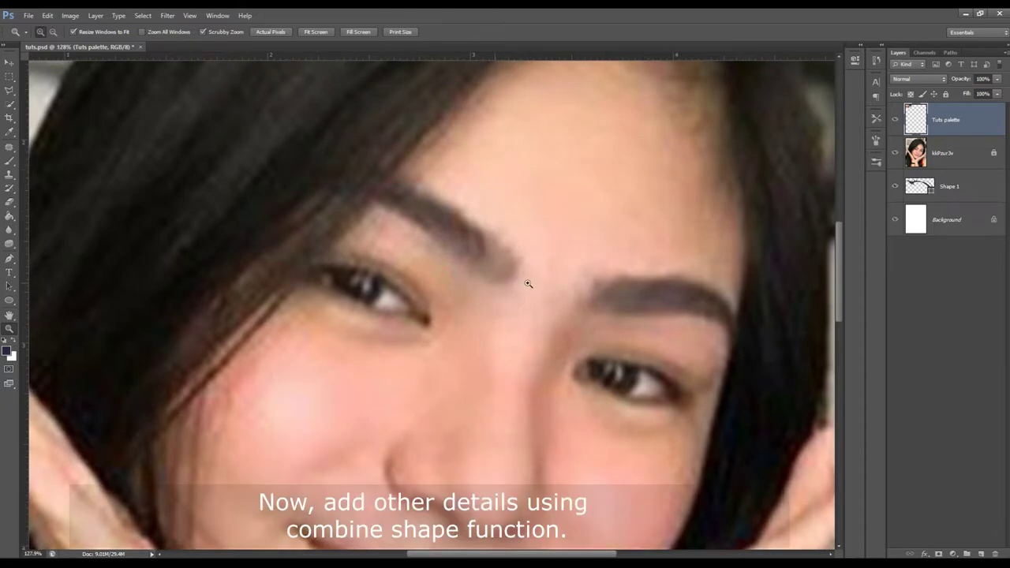
{"action": "left_click", "coordinate": [914, 194]}
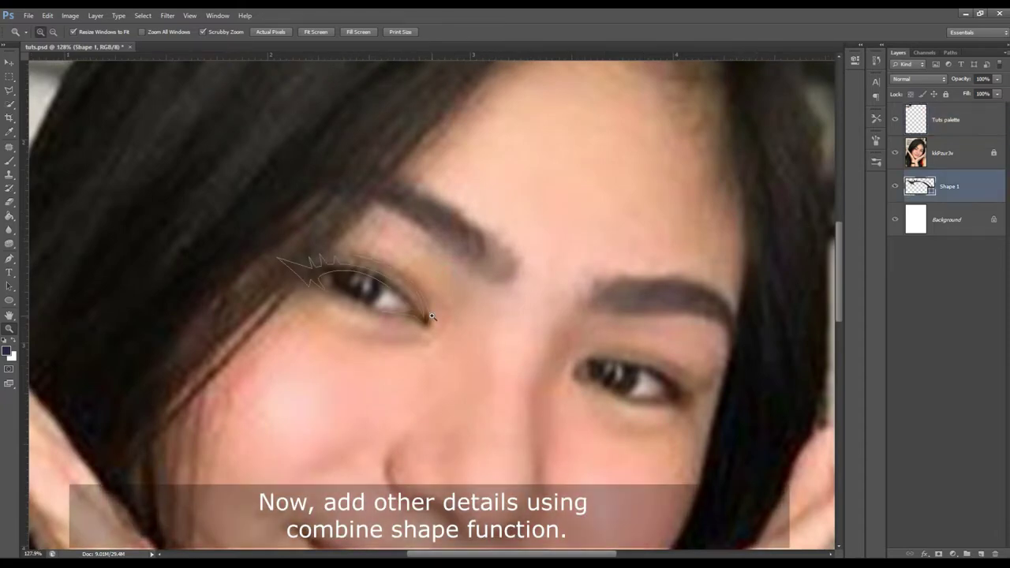
{"action": "left_click_drag", "start_coordinate": [501, 352], "coordinate": [357, 303]}
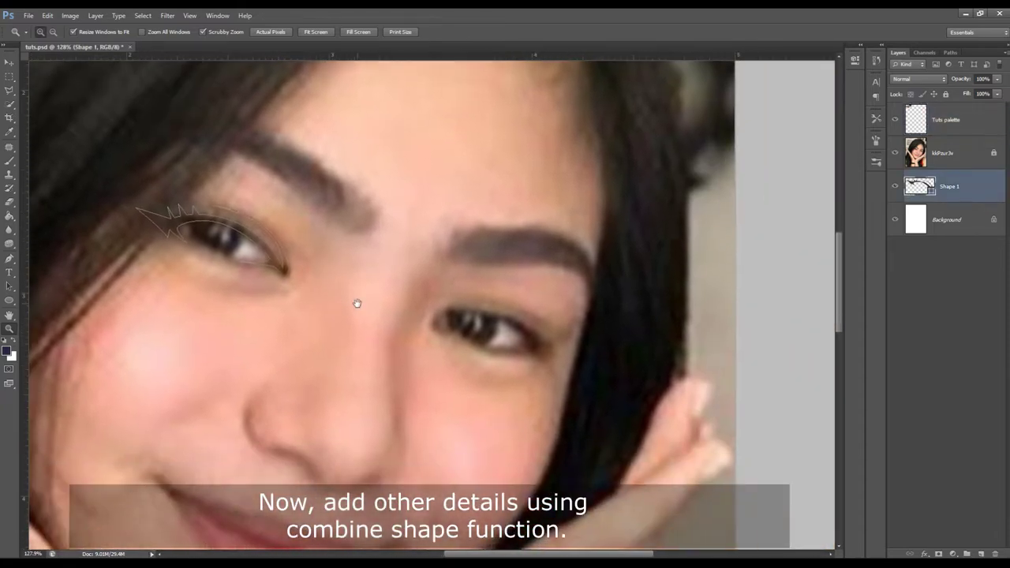
{"action": "key", "text": "p"}
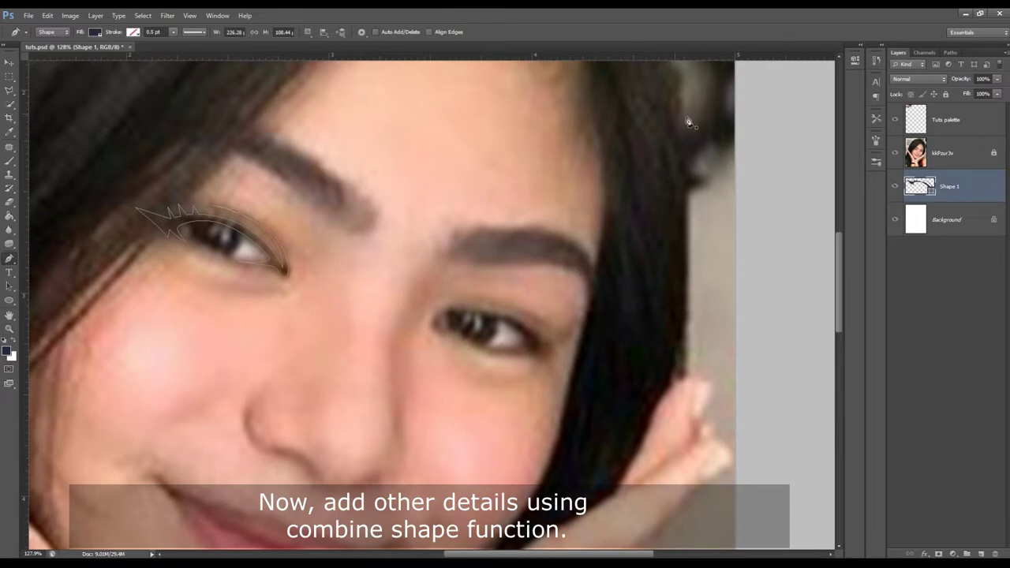
Step: Set path operations to Combine Shapes and start tracing the right eye's upper lid
{"action": "left_click", "coordinate": [307, 33]}
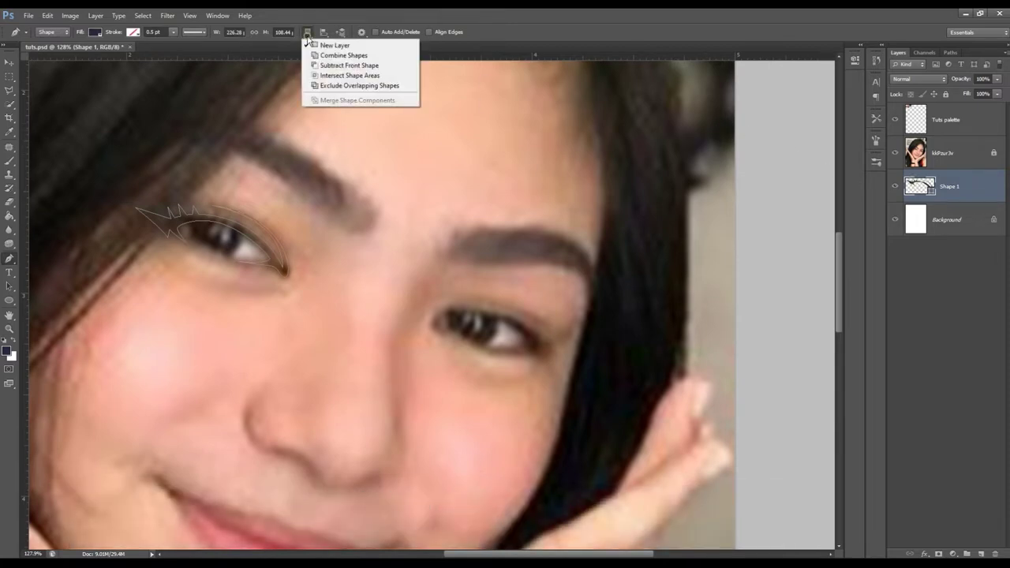
{"action": "left_click", "coordinate": [339, 56]}
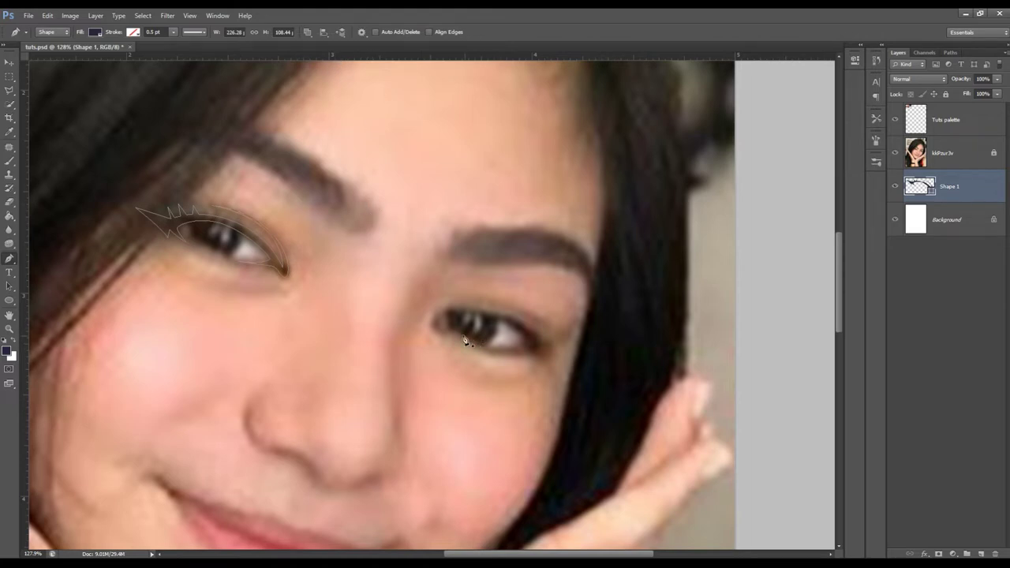
{"action": "left_click", "coordinate": [434, 332]}
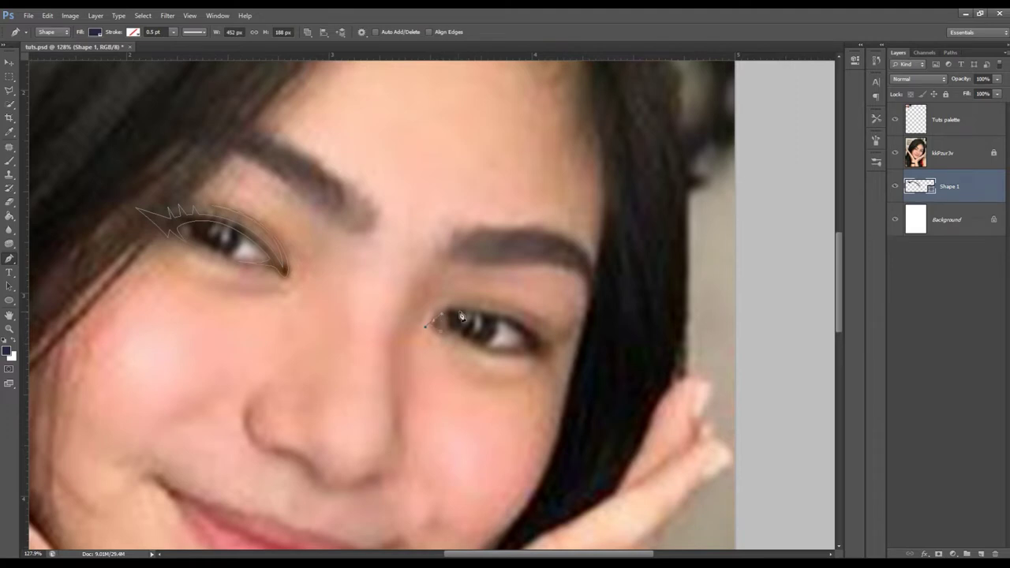
{"action": "left_click_drag", "start_coordinate": [466, 307], "coordinate": [486, 314]}
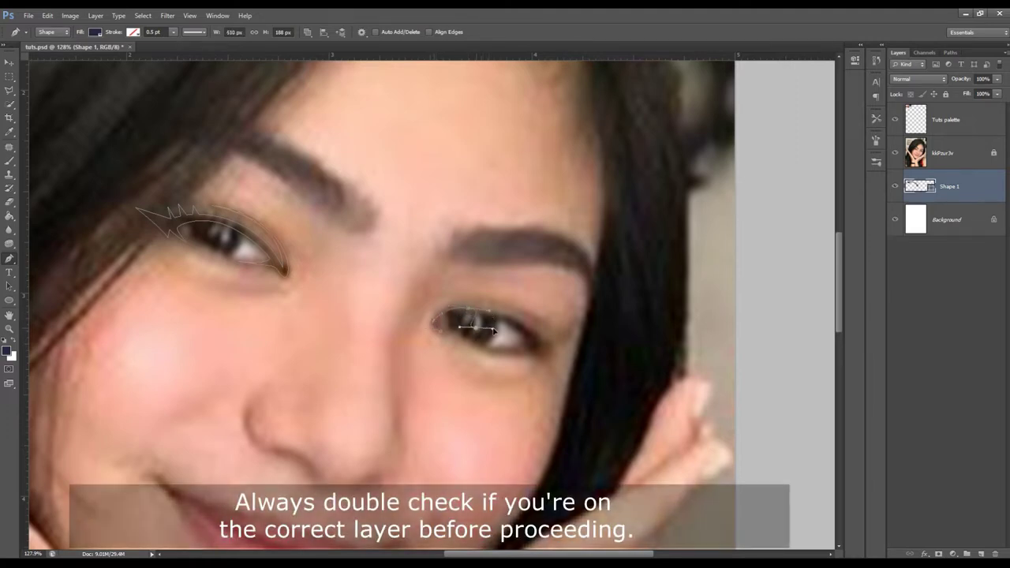
{"action": "key", "text": "z"}
{"action": "left_click_drag", "start_coordinate": [465, 327], "coordinate": [505, 328]}
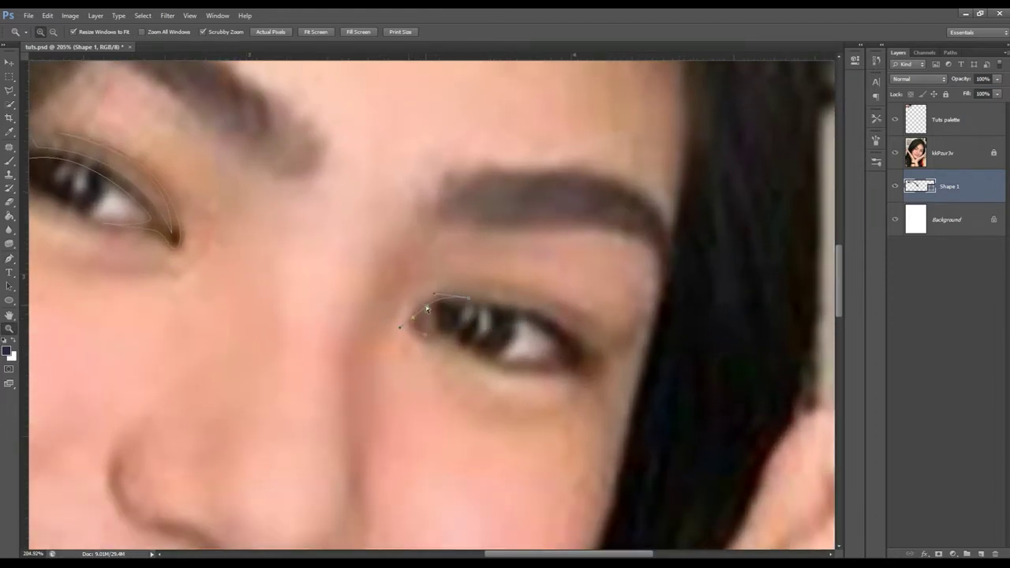
{"action": "key", "text": "p"}
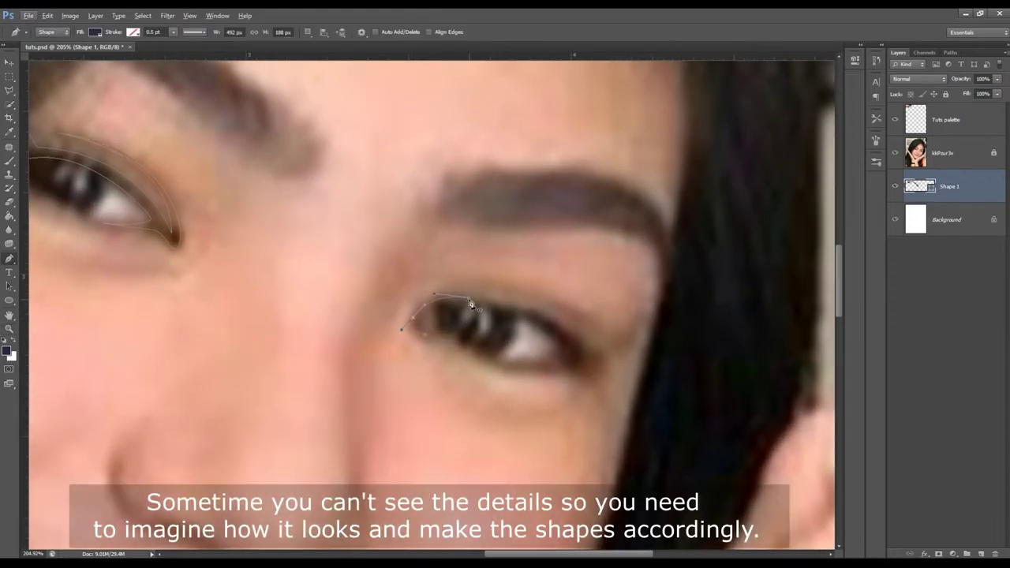
{"action": "left_click_drag", "start_coordinate": [536, 309], "coordinate": [573, 335]}
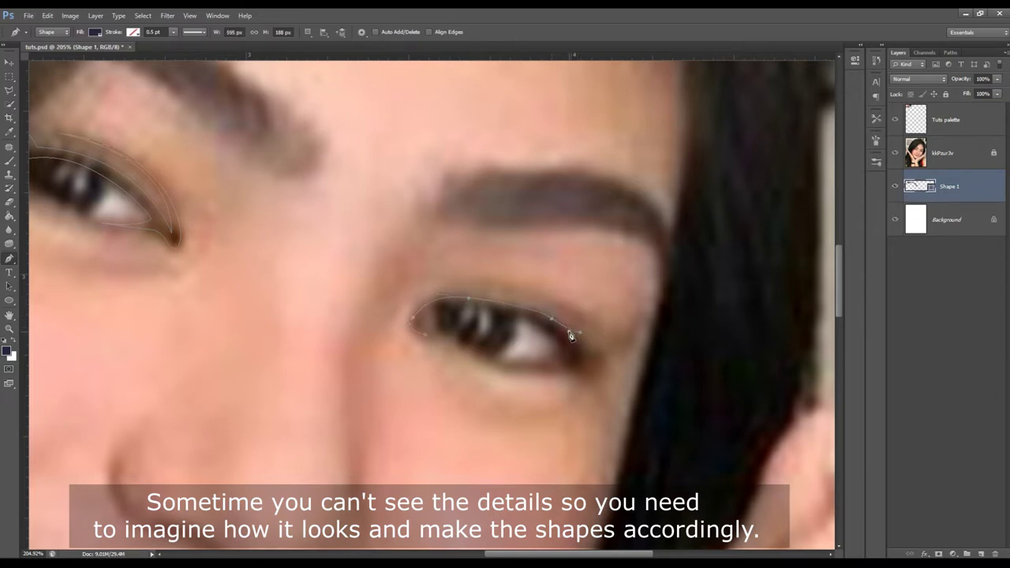
Step: Trace the right eye's outer corner, two lash curves and the lower lid
{"action": "left_click_drag", "start_coordinate": [580, 334], "coordinate": [593, 337]}
{"action": "left_click_drag", "start_coordinate": [573, 346], "coordinate": [603, 349]}
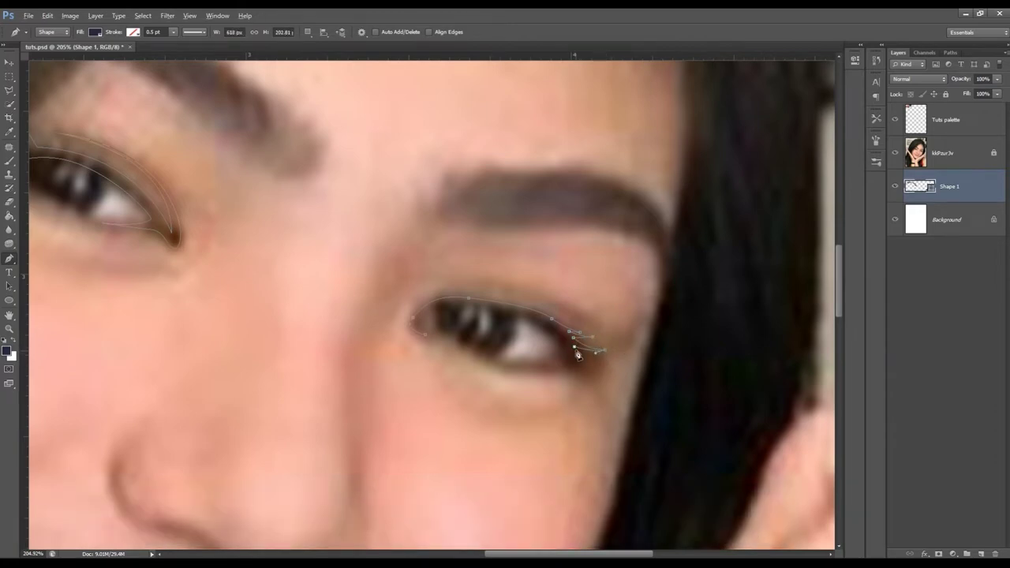
{"action": "mouse_move", "coordinate": [591, 361]}
{"action": "left_mouse_down"}
{"action": "mouse_move", "coordinate": [614, 364]}
{"action": "mouse_move", "coordinate": [607, 378]}
{"action": "left_mouse_up"}
{"action": "left_click_drag", "start_coordinate": [558, 362], "coordinate": [550, 371]}
{"action": "left_click_drag", "start_coordinate": [549, 371], "coordinate": [562, 370]}
{"action": "left_click_drag", "start_coordinate": [490, 360], "coordinate": [456, 350]}
{"action": "left_click_drag", "start_coordinate": [488, 362], "coordinate": [566, 351]}
Step: Adjust the upper-lid and inner-corner anchors to smooth the right eye's outline
{"action": "left_click_drag", "start_coordinate": [522, 316], "coordinate": [495, 310]}
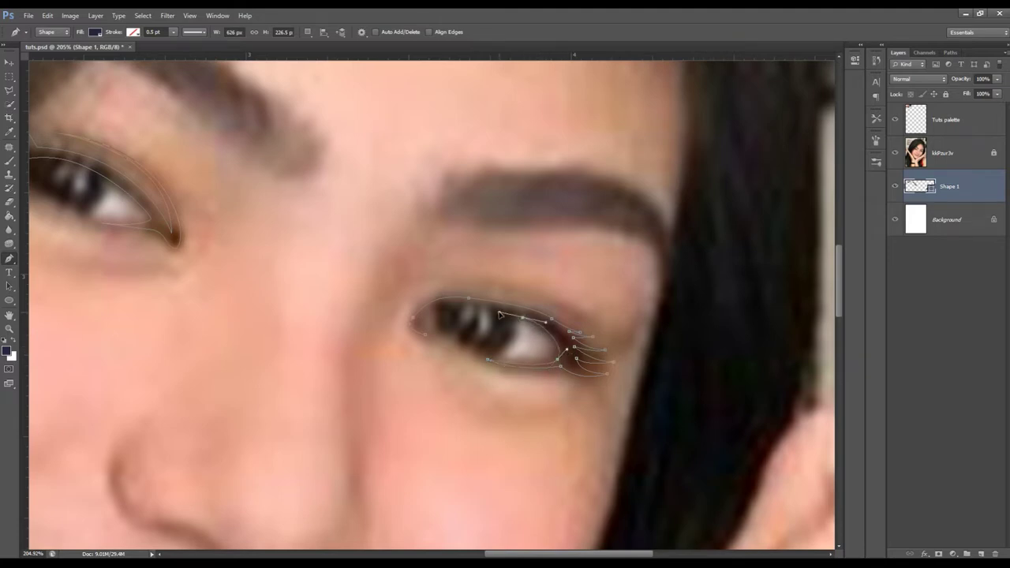
{"action": "left_click_drag", "start_coordinate": [411, 319], "coordinate": [393, 339]}
{"action": "left_click", "coordinate": [524, 317], "text": "ctrl"}
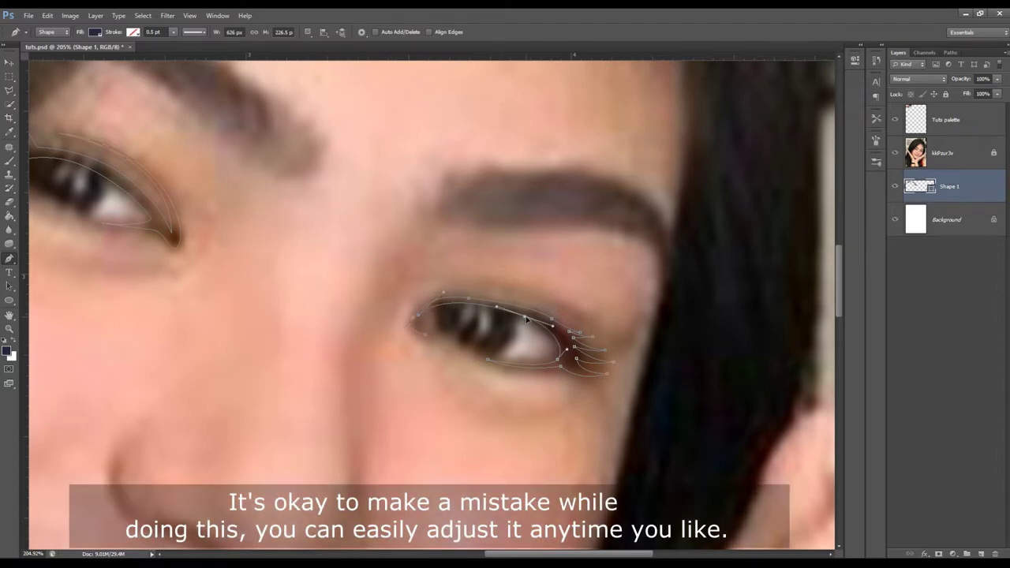
{"action": "left_click", "coordinate": [418, 314], "text": "ctrl"}
{"action": "left_click", "coordinate": [432, 333], "text": "ctrl"}
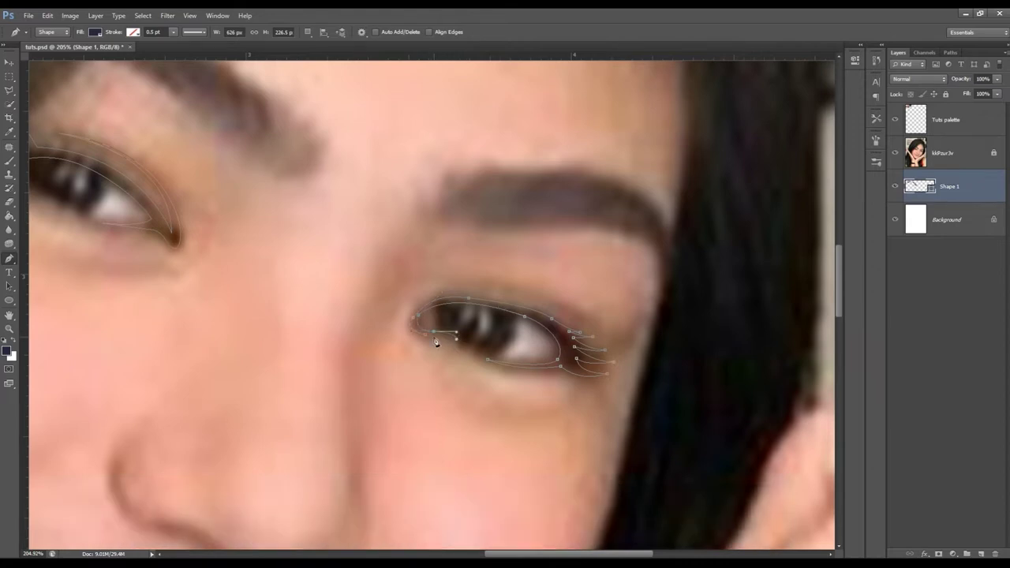
{"action": "left_click", "coordinate": [418, 338], "text": "ctrl"}
{"action": "left_click_drag", "start_coordinate": [456, 338], "coordinate": [456, 336]}
{"action": "left_click", "coordinate": [484, 337], "text": "ctrl"}
Step: Add another combined path along the right eye's upper lid, closing it on its start
{"action": "left_click", "coordinate": [462, 296]}
{"action": "left_click", "coordinate": [308, 32]}
{"action": "left_click", "coordinate": [335, 53]}
{"action": "left_click_drag", "start_coordinate": [589, 337], "coordinate": [603, 381]}
{"action": "left_click_drag", "start_coordinate": [462, 294], "coordinate": [332, 301]}
Step: Fit the image on screen, toggle the photo to check both eyes, and reselect Shape 1
{"action": "key", "text": "z"}
{"action": "key", "text": "ctrl+0"}
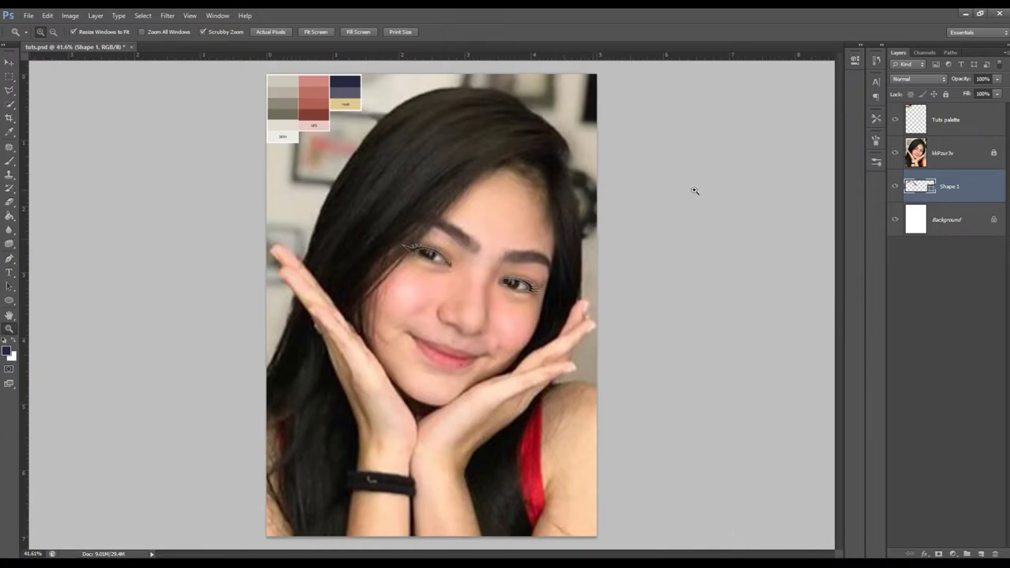
{"action": "left_click", "coordinate": [894, 152]}
{"action": "left_click", "coordinate": [945, 141]}
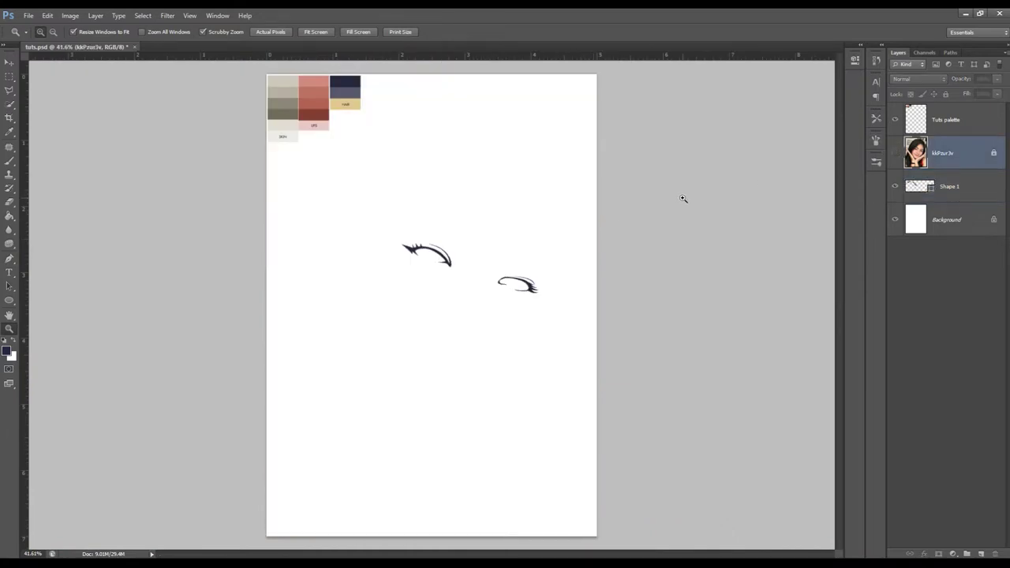
{"action": "left_click", "coordinate": [895, 153]}
{"action": "left_click", "coordinate": [946, 186]}
Step: Zoom to the nose, set Combine Shapes, and place the first anchor at the nostril
{"action": "scroll", "coordinate": [471, 362], "scroll_direction": "up", "scroll_amount": 2}
{"action": "scroll", "coordinate": [470, 362], "scroll_direction": "up", "scroll_amount": 2}
{"action": "scroll", "coordinate": [471, 362], "scroll_direction": "up", "scroll_amount": 2}
{"action": "key", "text": "p"}
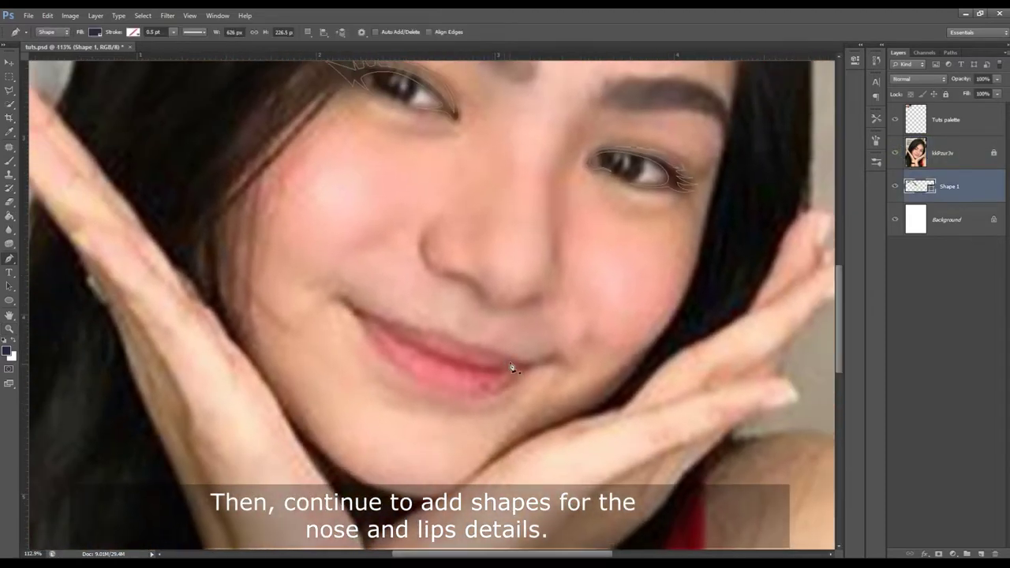
{"action": "left_click", "coordinate": [308, 32]}
{"action": "left_click", "coordinate": [362, 49]}
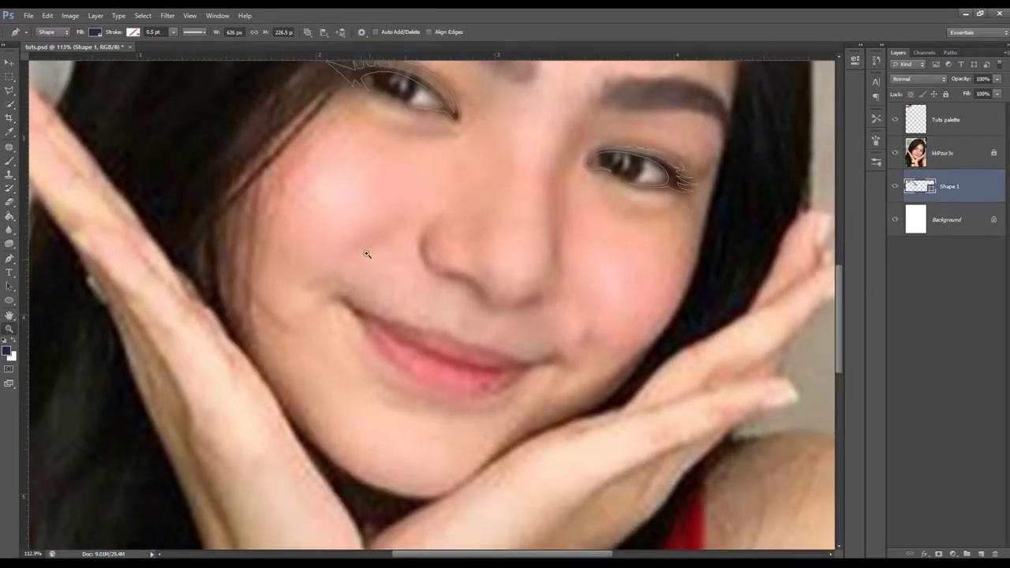
{"action": "scroll", "coordinate": [367, 254], "scroll_direction": "up", "scroll_amount": 3}
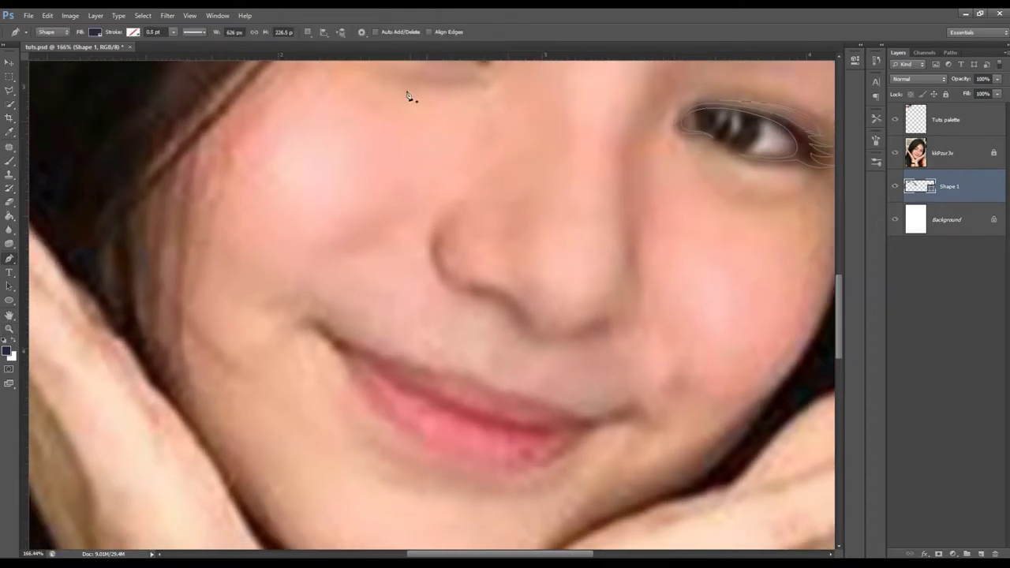
{"action": "left_click", "coordinate": [309, 32]}
{"action": "left_click", "coordinate": [342, 75]}
{"action": "left_click", "coordinate": [434, 241]}
Step: Trace the nostril curve and a short line under the nose, then finish the path
{"action": "left_click_drag", "start_coordinate": [451, 287], "coordinate": [470, 297]}
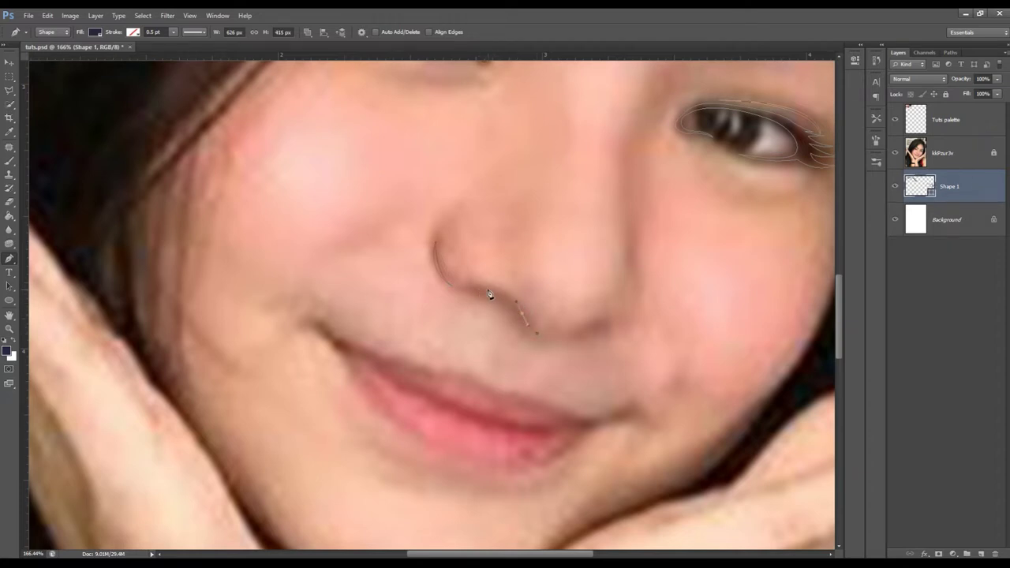
{"action": "left_click_drag", "start_coordinate": [480, 293], "coordinate": [519, 317]}
{"action": "left_click", "coordinate": [578, 340]}
{"action": "left_click", "coordinate": [604, 339], "text": "ctrl"}
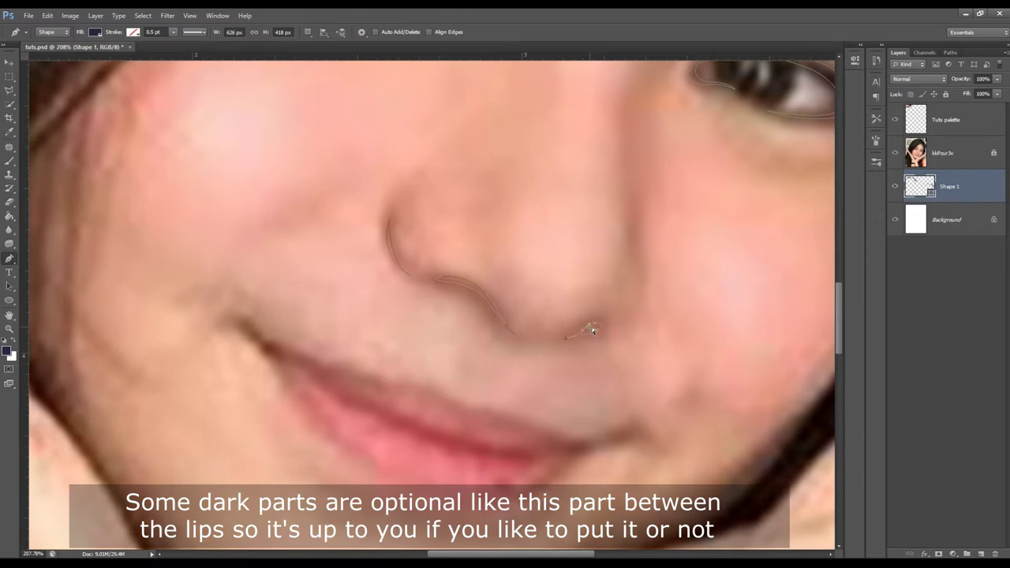
{"action": "left_click", "coordinate": [594, 324]}
{"action": "key", "text": "Return"}
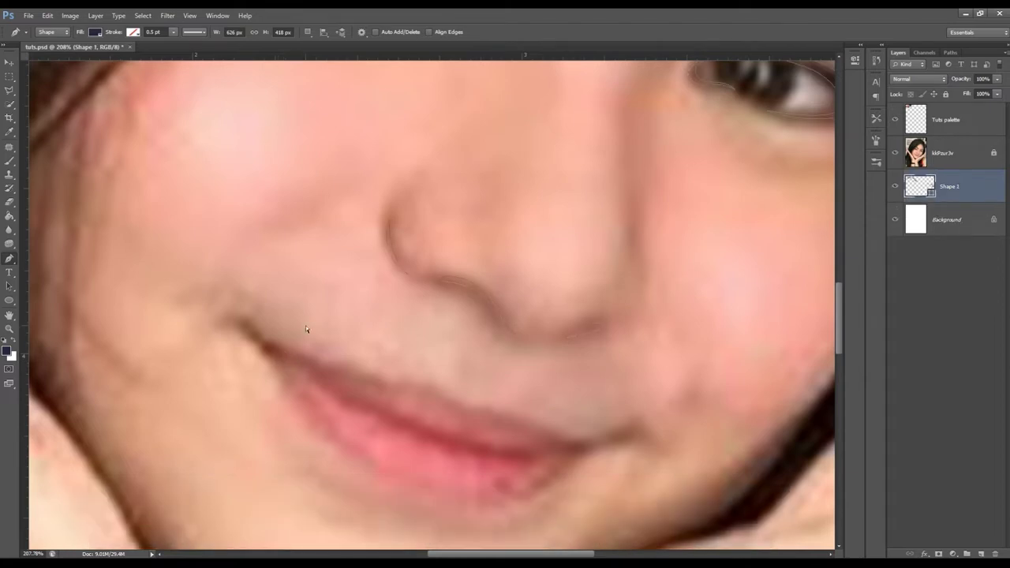
Step: Using Combine Shapes, trace short creases at both corners of the smile, then reframe around the chin
{"action": "left_click", "coordinate": [307, 32]}
{"action": "left_click", "coordinate": [328, 51]}
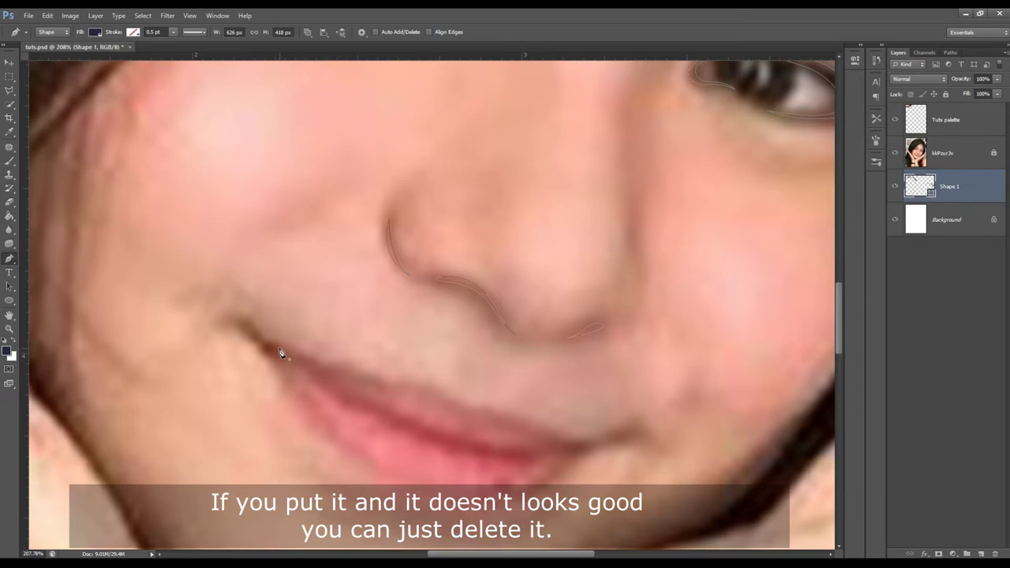
{"action": "left_click_drag", "start_coordinate": [278, 349], "coordinate": [253, 331]}
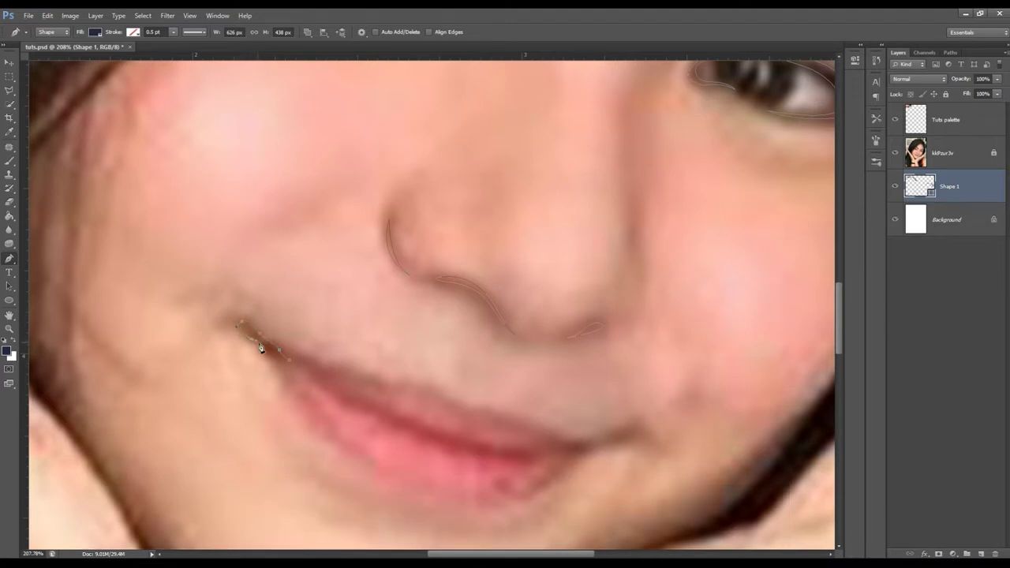
{"action": "left_click_drag", "start_coordinate": [273, 365], "coordinate": [283, 367]}
{"action": "left_click", "coordinate": [552, 455]}
{"action": "mouse_move", "coordinate": [577, 443]}
{"action": "left_mouse_down"}
{"action": "mouse_move", "coordinate": [597, 448]}
{"action": "mouse_move", "coordinate": [619, 432]}
{"action": "left_mouse_up"}
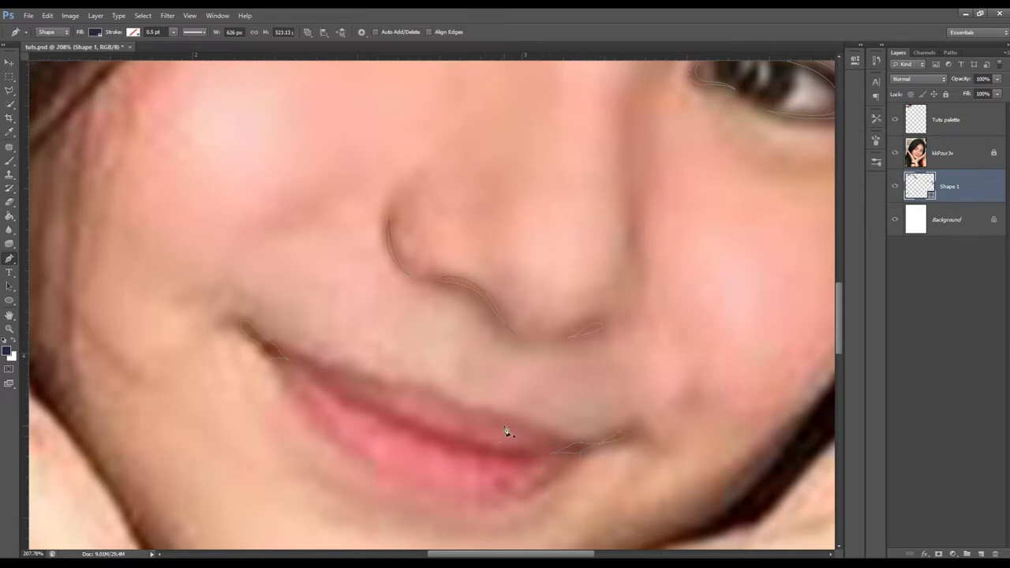
{"action": "key", "text": "z"}
{"action": "key", "text": "ctrl+0"}
{"action": "left_click_drag", "start_coordinate": [437, 464], "coordinate": [485, 463]}
{"action": "scroll", "coordinate": [485, 463], "scroll_direction": "down", "scroll_amount": 1}
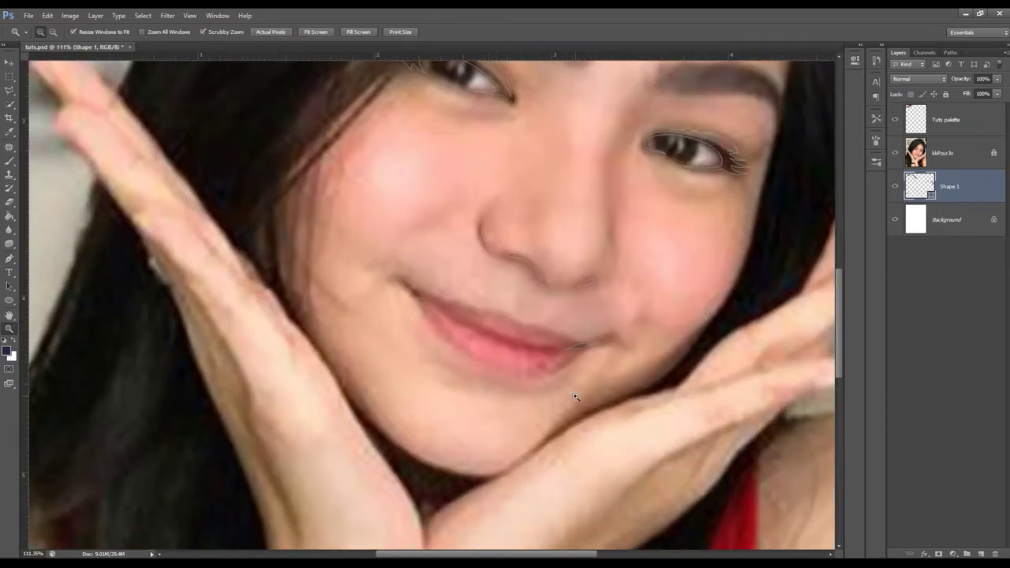
Step: With Combine Shapes, trace the jaw from the left cheek under the chin to its right side
{"action": "key", "text": "p"}
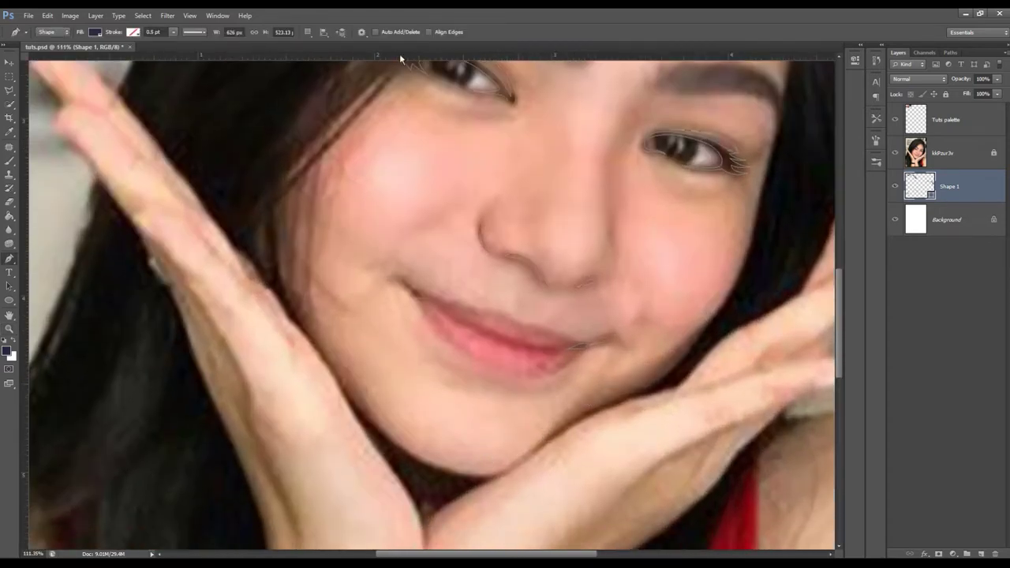
{"action": "left_click", "coordinate": [306, 31]}
{"action": "left_click", "coordinate": [323, 56]}
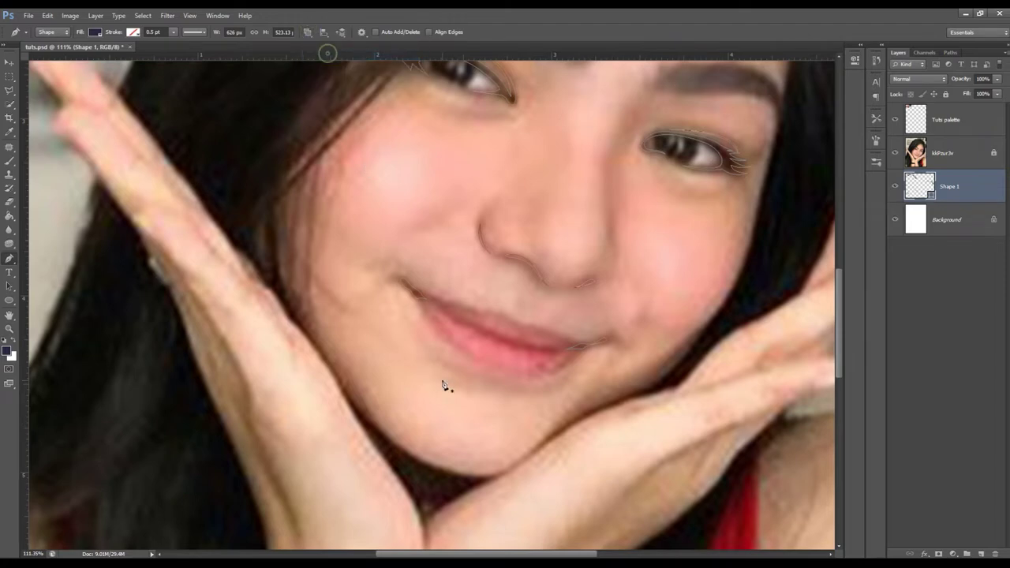
{"action": "left_click", "coordinate": [344, 387]}
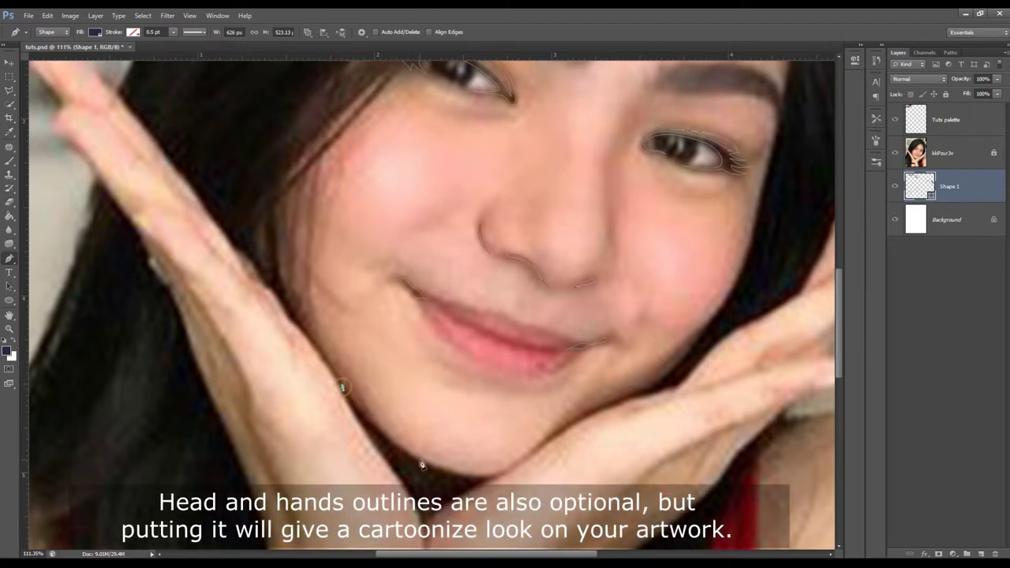
{"action": "left_click_drag", "start_coordinate": [446, 467], "coordinate": [502, 479]}
{"action": "left_click", "coordinate": [448, 472], "text": "alt"}
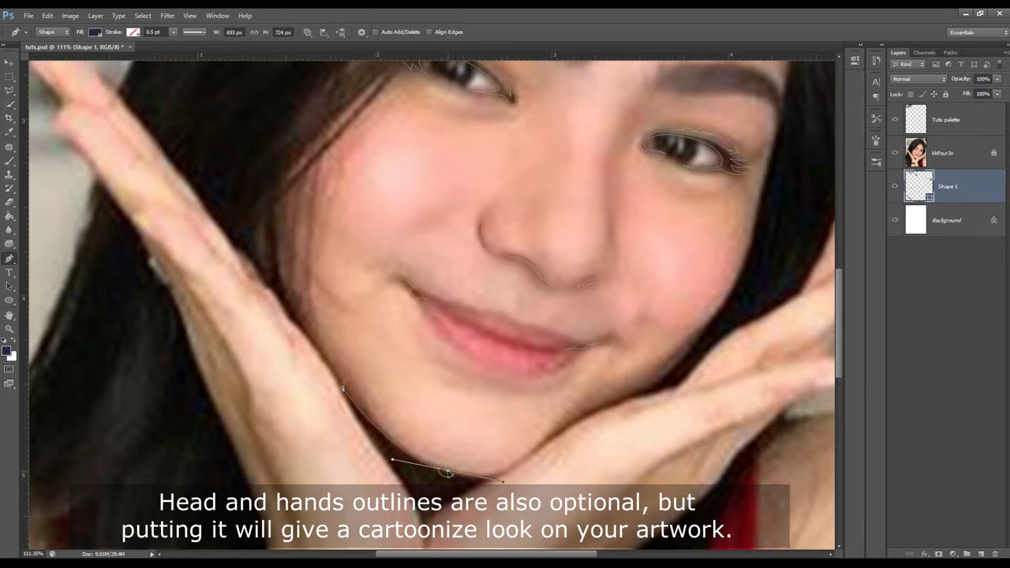
{"action": "left_click_drag", "start_coordinate": [473, 478], "coordinate": [534, 460]}
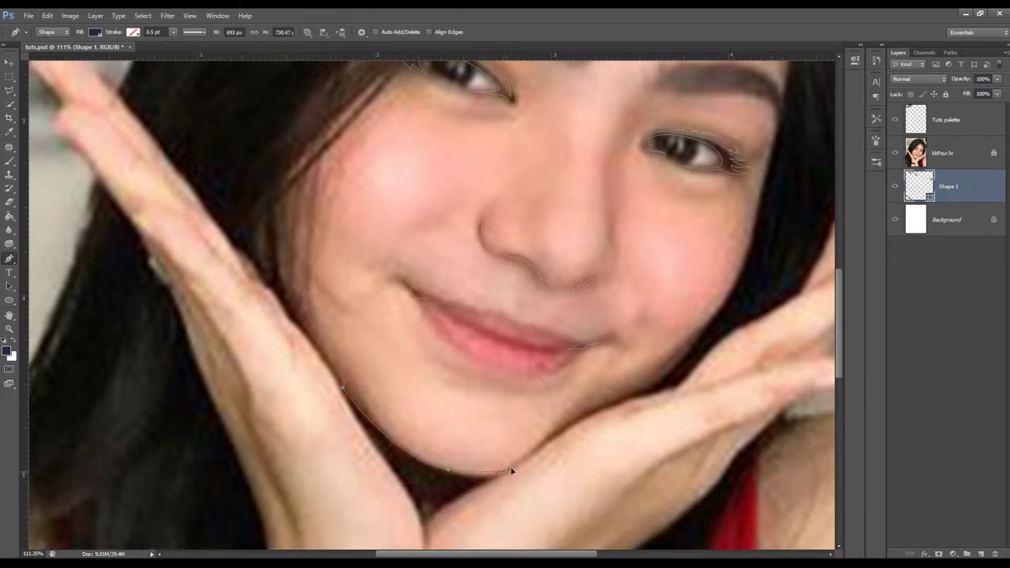
Step: Collapse the last chin anchor's handle and extend the outline down the hand crease
{"action": "key", "text": "z"}
{"action": "left_click_drag", "start_coordinate": [471, 468], "coordinate": [450, 455]}
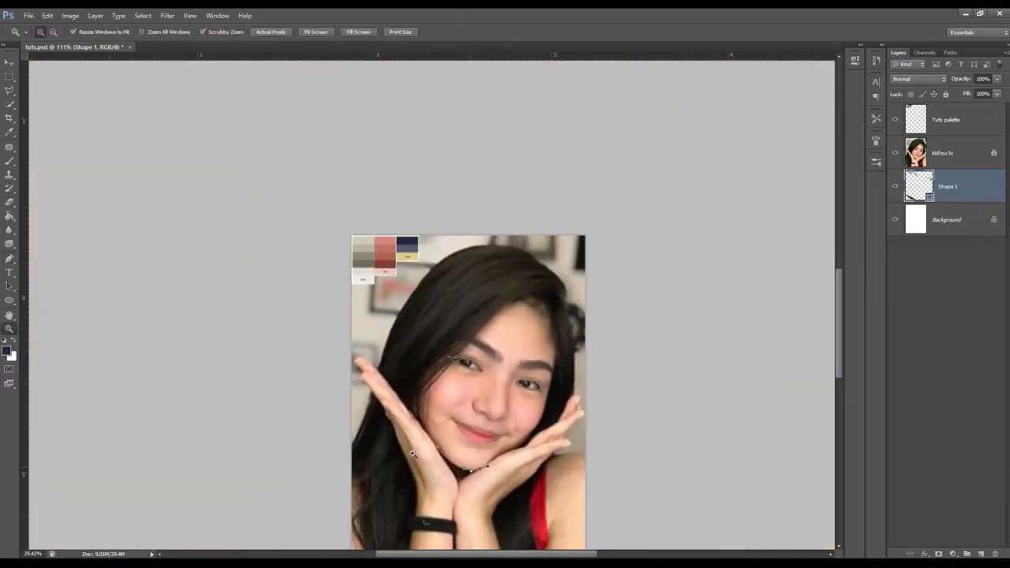
{"action": "mouse_move", "coordinate": [418, 405]}
{"action": "left_mouse_down"}
{"action": "mouse_move", "coordinate": [474, 408]}
{"action": "mouse_move", "coordinate": [440, 321]}
{"action": "mouse_move", "coordinate": [471, 367]}
{"action": "left_mouse_up"}
{"action": "key", "text": "p"}
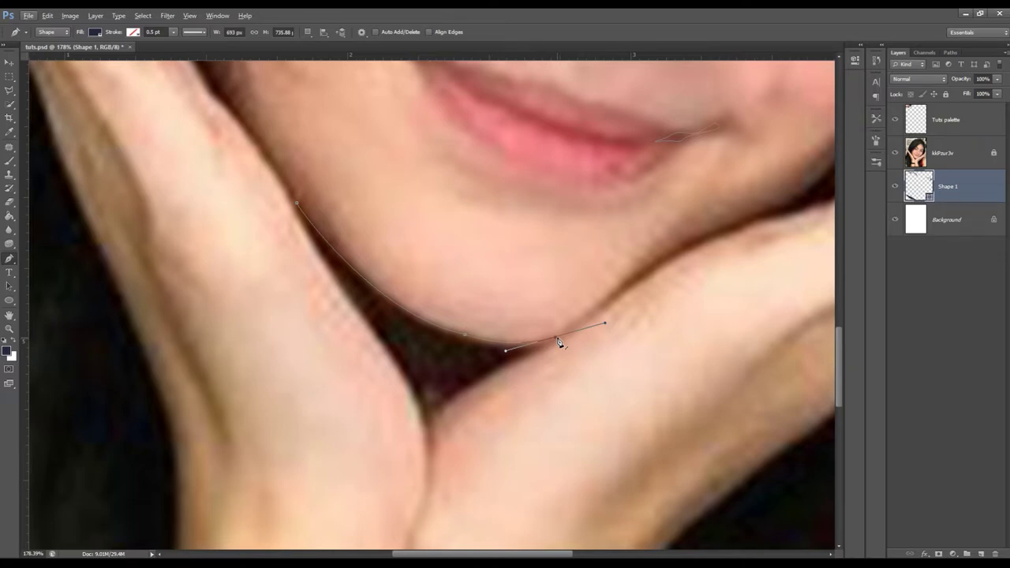
{"action": "key", "text": "z"}
{"action": "left_click_drag", "start_coordinate": [545, 361], "coordinate": [460, 356]}
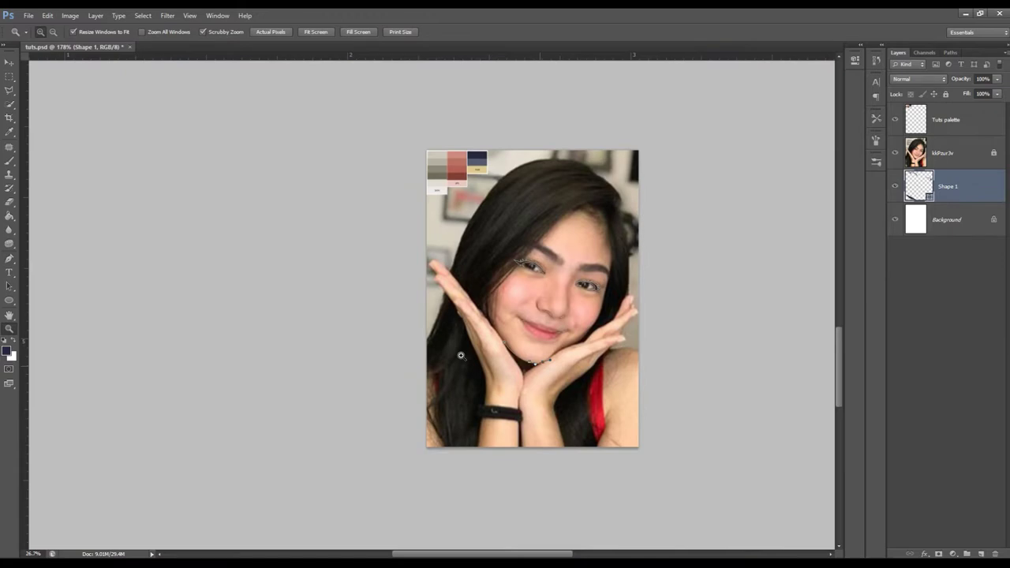
{"action": "left_click_drag", "start_coordinate": [530, 362], "coordinate": [532, 362]}
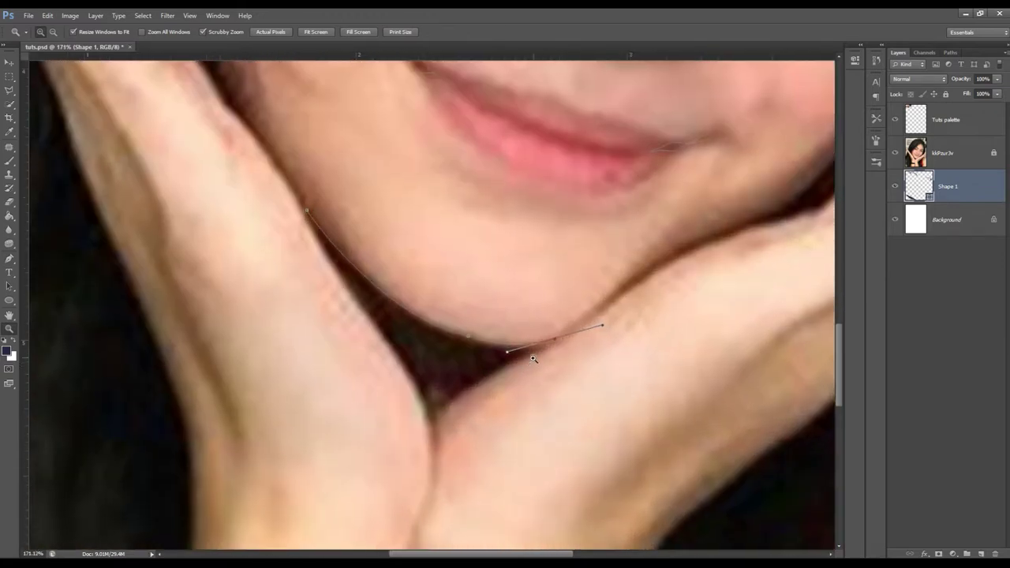
{"action": "key", "text": "p"}
{"action": "left_click_drag", "start_coordinate": [577, 331], "coordinate": [579, 334]}
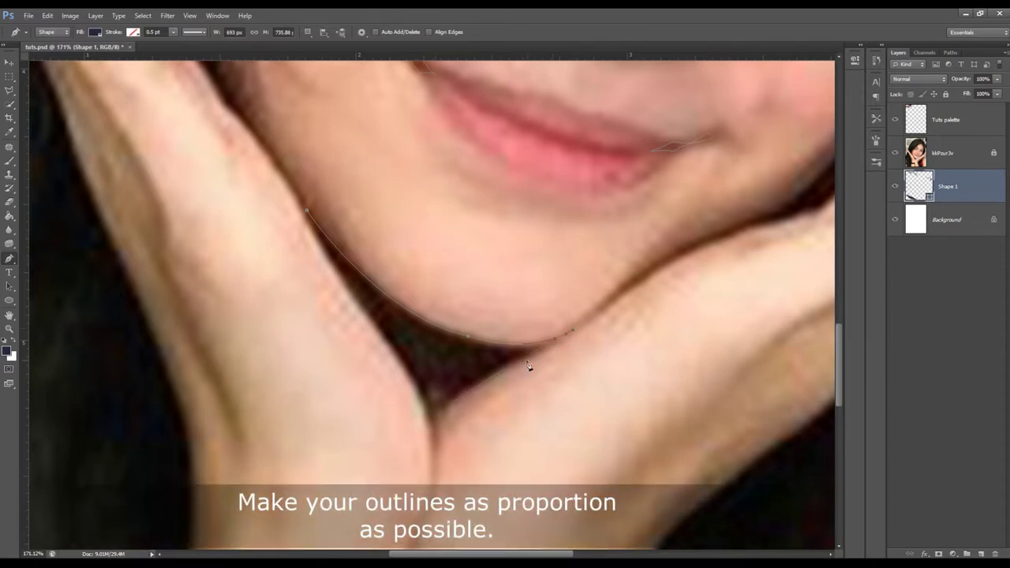
{"action": "left_click", "coordinate": [496, 369]}
Step: Extend the jaw outline down the hand crease with curved anchors and reshape its upper curve
{"action": "left_click_drag", "start_coordinate": [438, 413], "coordinate": [432, 426]}
{"action": "scroll", "coordinate": [469, 418], "scroll_direction": "down", "scroll_amount": 3}
{"action": "scroll", "coordinate": [446, 436], "scroll_direction": "down", "scroll_amount": 4}
{"action": "left_click_drag", "start_coordinate": [427, 386], "coordinate": [406, 420]}
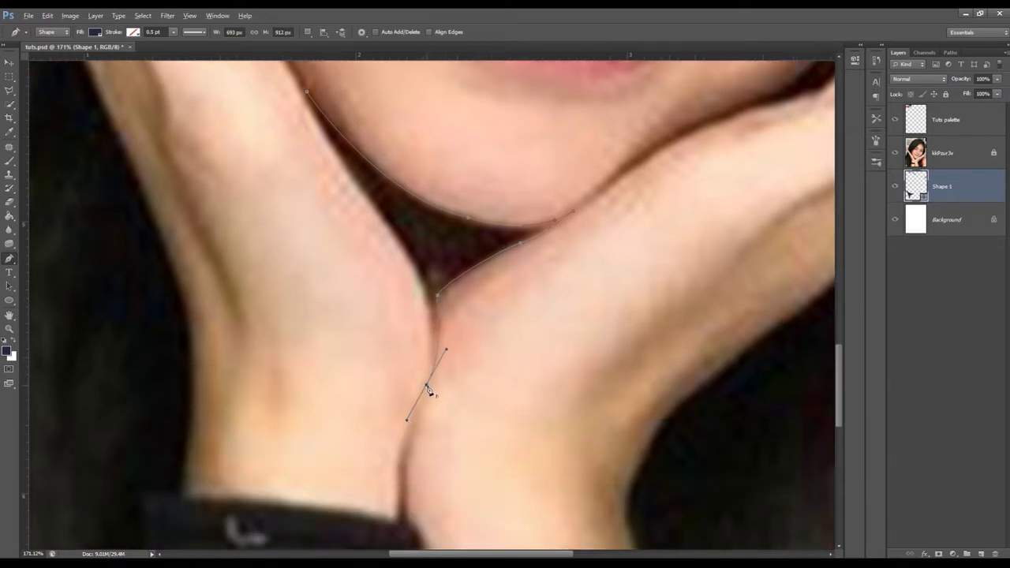
{"action": "left_click_drag", "start_coordinate": [433, 295], "coordinate": [411, 258]}
{"action": "left_click_drag", "start_coordinate": [468, 327], "coordinate": [554, 464]}
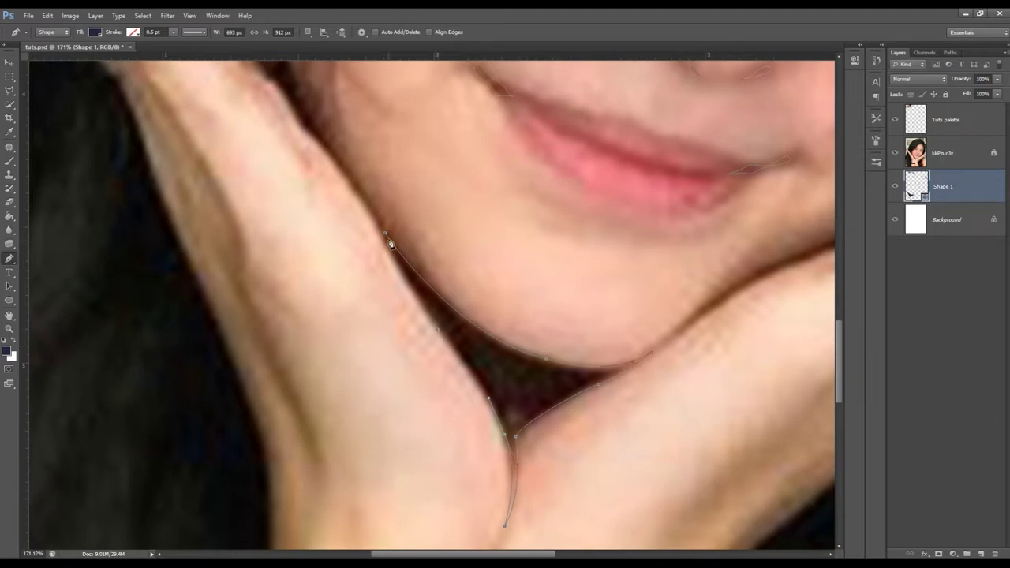
{"action": "scroll", "coordinate": [401, 317], "scroll_direction": "up", "scroll_amount": 3}
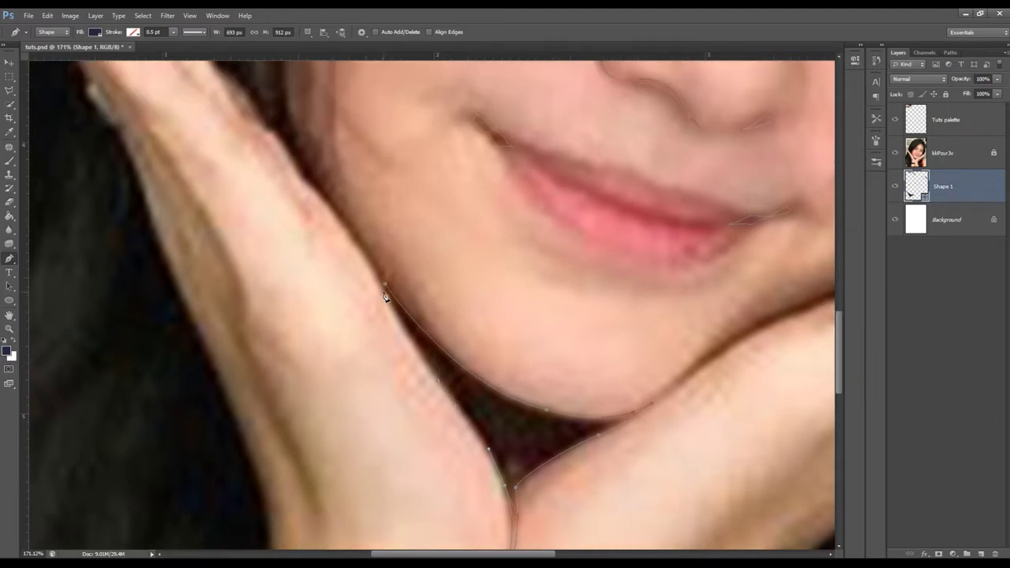
{"action": "scroll", "coordinate": [375, 272], "scroll_direction": "up", "scroll_amount": 3}
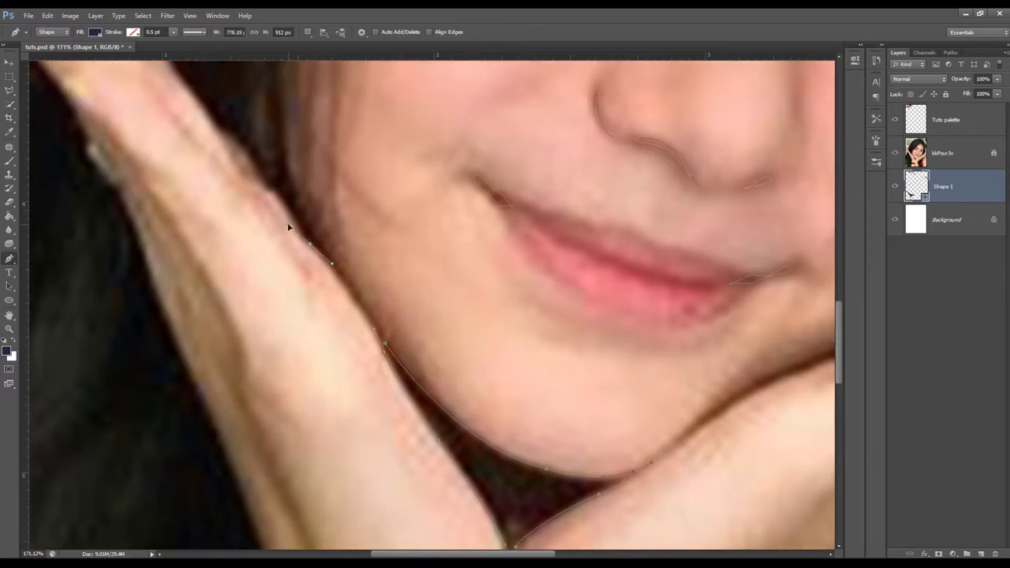
Step: Continue the outline up the left hand's edge and along the cheek, then select the cheek anchor
{"action": "left_click_drag", "start_coordinate": [321, 253], "coordinate": [333, 264]}
{"action": "scroll", "coordinate": [334, 266], "scroll_direction": "up", "scroll_amount": 2}
{"action": "scroll", "coordinate": [333, 270], "scroll_direction": "up", "scroll_amount": 3}
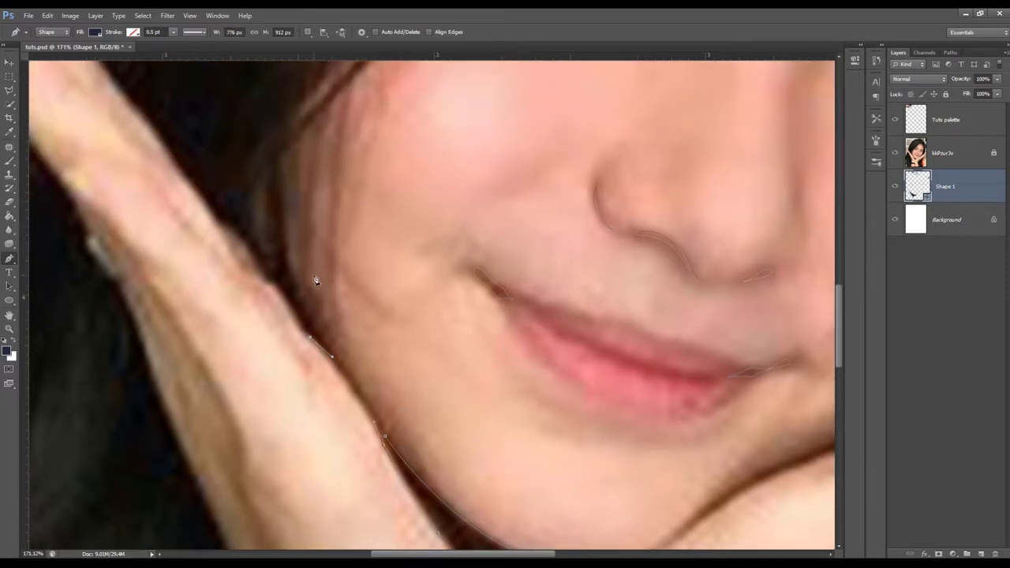
{"action": "left_click_drag", "start_coordinate": [279, 283], "coordinate": [324, 335]}
{"action": "scroll", "coordinate": [381, 333], "scroll_direction": "down", "scroll_amount": 4}
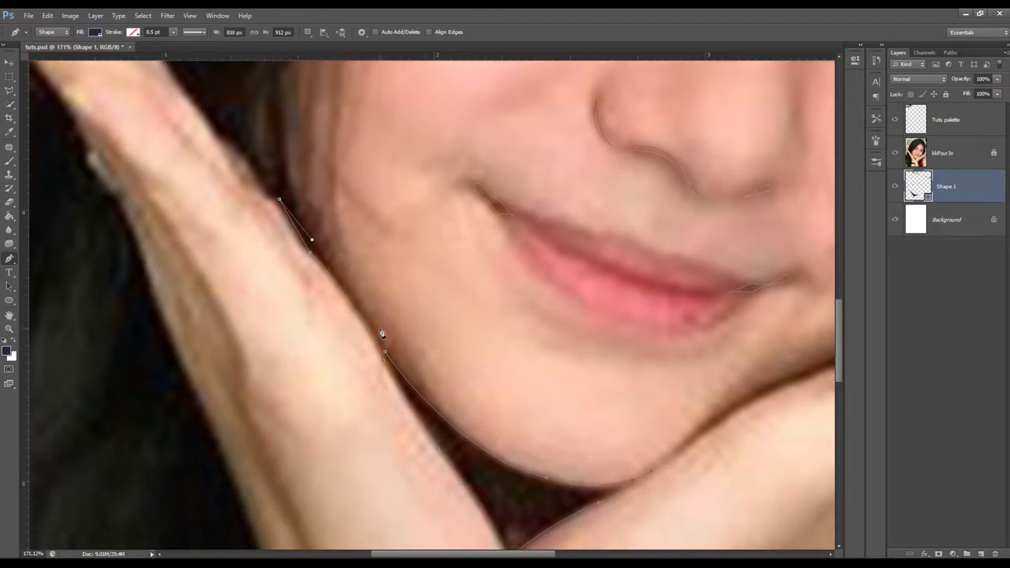
{"action": "left_click_drag", "start_coordinate": [371, 321], "coordinate": [378, 339]}
{"action": "left_click", "coordinate": [384, 349]}
{"action": "left_click", "coordinate": [374, 325], "text": "ctrl"}
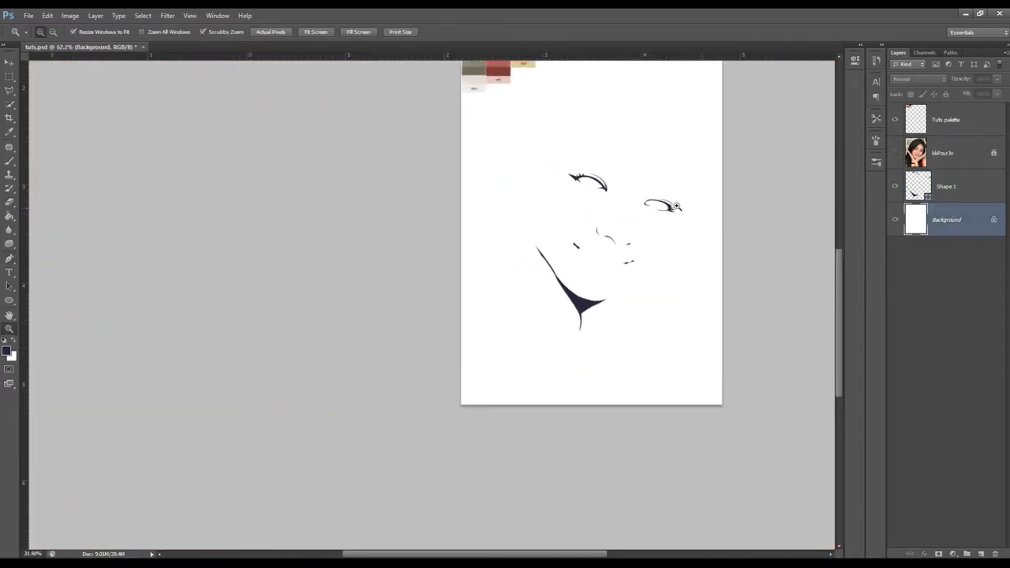
Step: Select Shape 1, show the reference photo again, and set the Pen to Combine Shapes
{"action": "left_click", "coordinate": [915, 186]}
{"action": "left_click", "coordinate": [895, 154]}
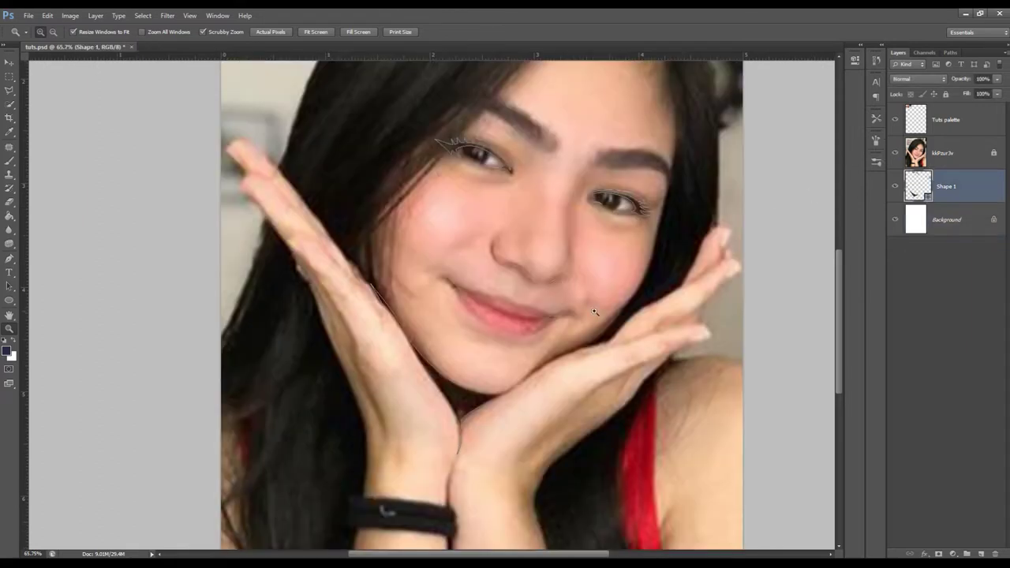
{"action": "left_click_drag", "start_coordinate": [352, 245], "coordinate": [435, 392]}
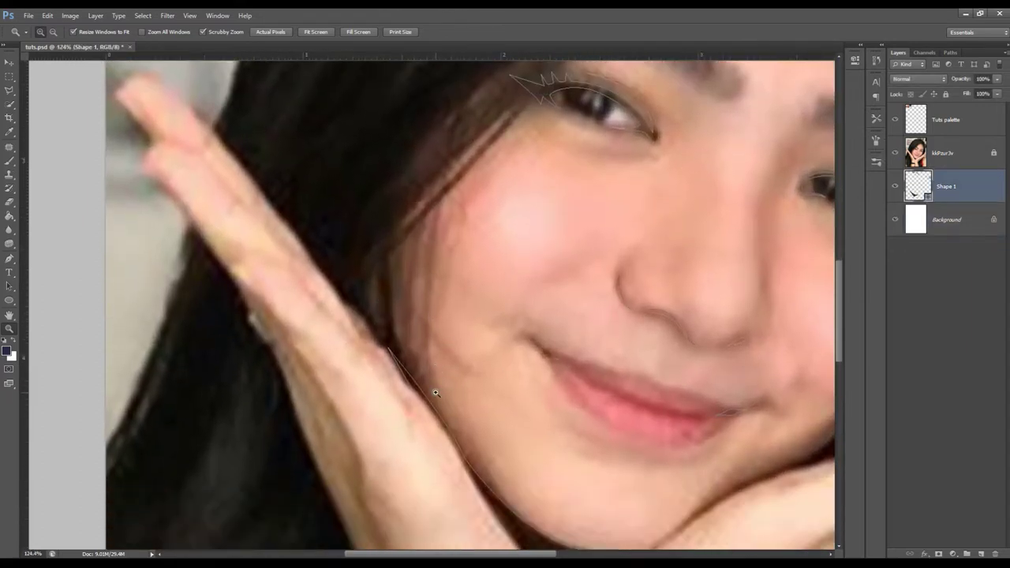
{"action": "key", "text": "p"}
{"action": "left_click", "coordinate": [306, 31]}
{"action": "left_click", "coordinate": [326, 54]}
Step: Place anchors up the left hand's outer edge toward the fingertips
{"action": "left_click", "coordinate": [379, 344]}
{"action": "left_click", "coordinate": [347, 309]}
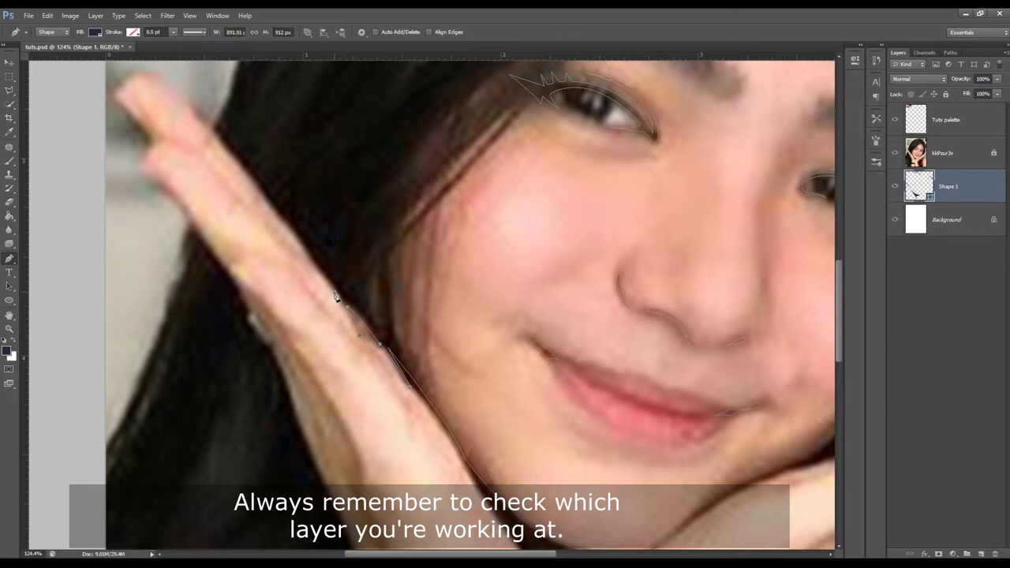
{"action": "left_click", "coordinate": [315, 265]}
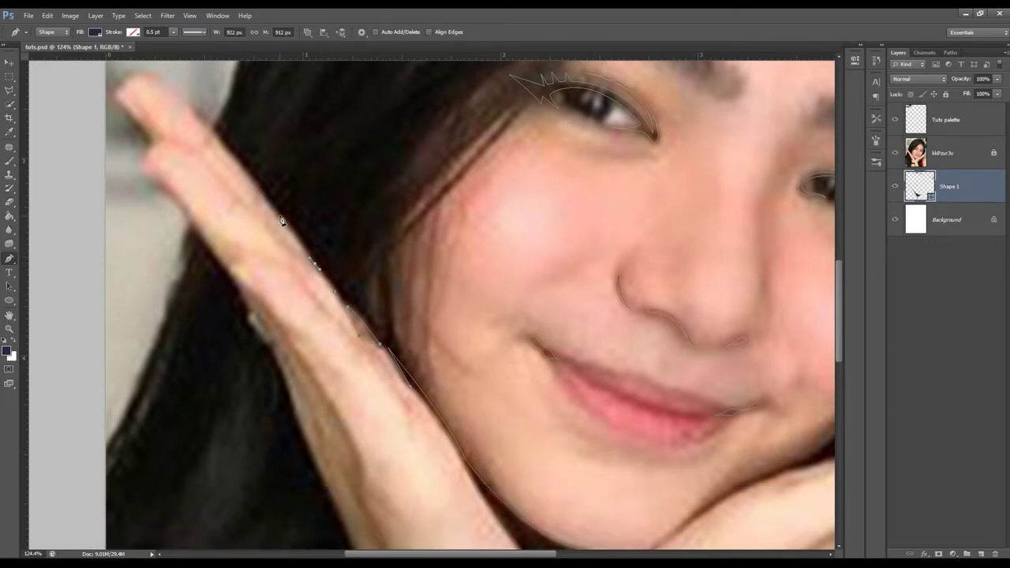
{"action": "scroll", "coordinate": [282, 221], "scroll_direction": "up", "scroll_amount": 2}
{"action": "scroll", "coordinate": [291, 304], "scroll_direction": "down", "scroll_amount": 1}
{"action": "scroll", "coordinate": [284, 292], "scroll_direction": "up", "scroll_amount": 1}
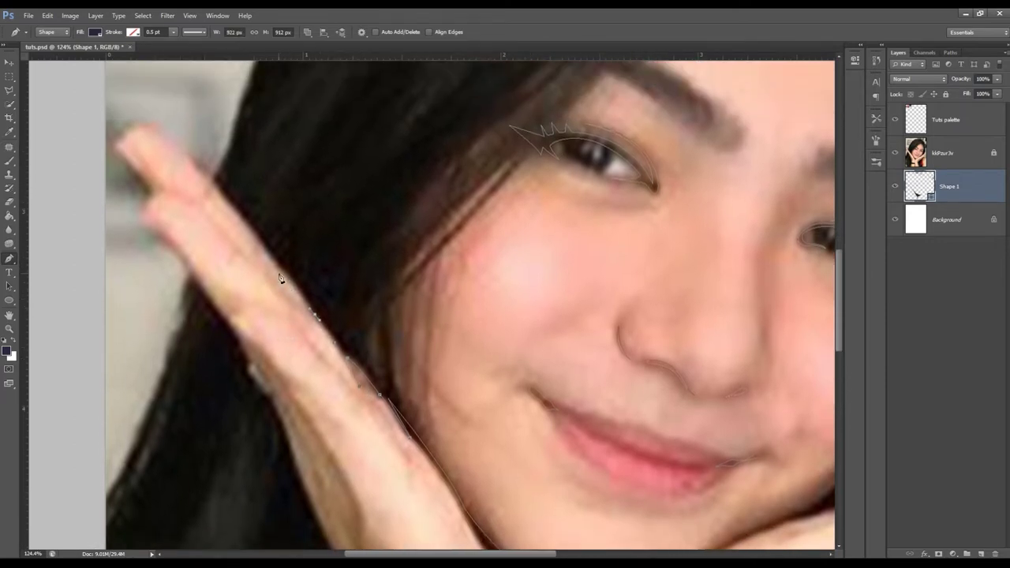
{"action": "left_click", "coordinate": [281, 268]}
{"action": "scroll", "coordinate": [268, 213], "scroll_direction": "up", "scroll_amount": 2}
{"action": "scroll", "coordinate": [345, 272], "scroll_direction": "left", "scroll_amount": 2}
{"action": "left_click", "coordinate": [388, 331]}
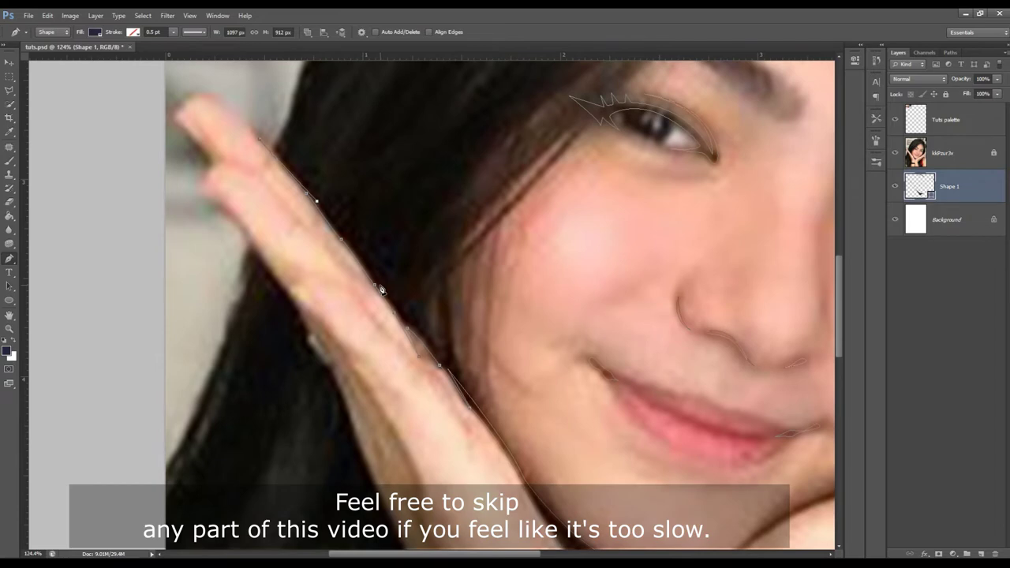
{"action": "left_click", "coordinate": [377, 285]}
{"action": "left_click", "coordinate": [405, 324]}
Step: Zoom in on the fingertips and reset the Pen's path operation to Combine Shapes
{"action": "left_click_drag", "start_coordinate": [525, 360], "coordinate": [458, 298]}
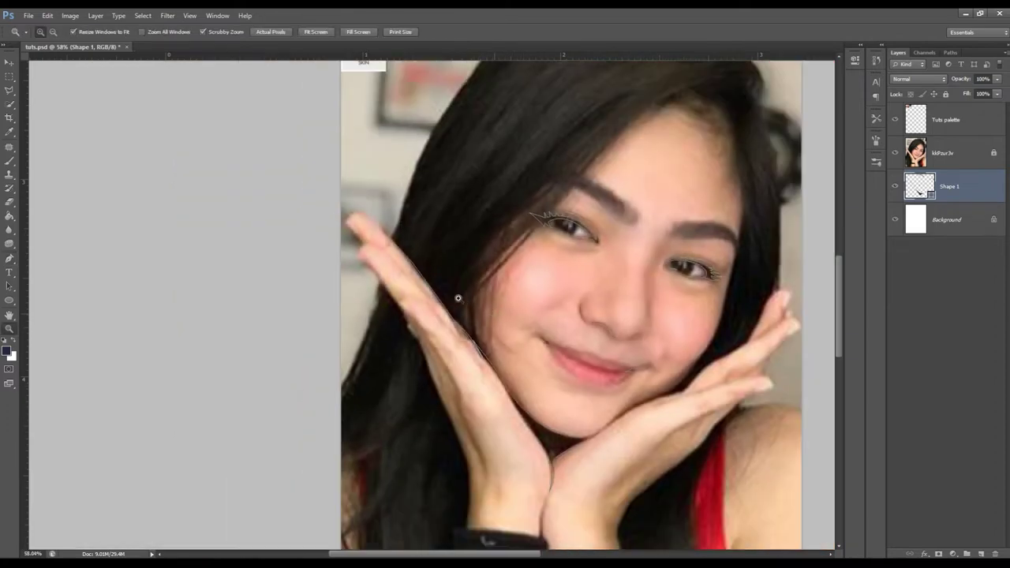
{"action": "left_click_drag", "start_coordinate": [539, 382], "coordinate": [576, 382]}
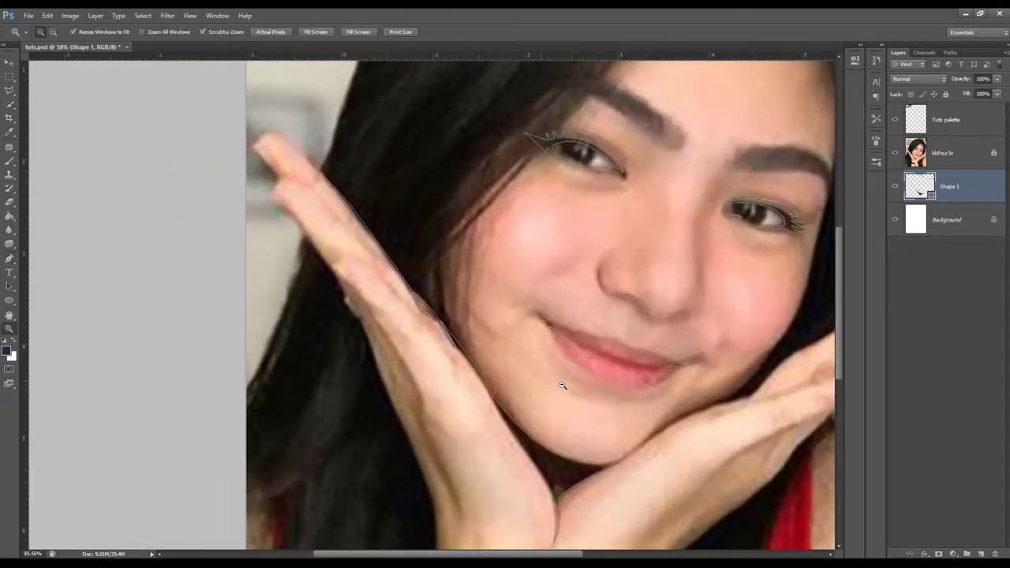
{"action": "left_click_drag", "start_coordinate": [480, 289], "coordinate": [574, 347]}
{"action": "left_click_drag", "start_coordinate": [491, 317], "coordinate": [502, 317]}
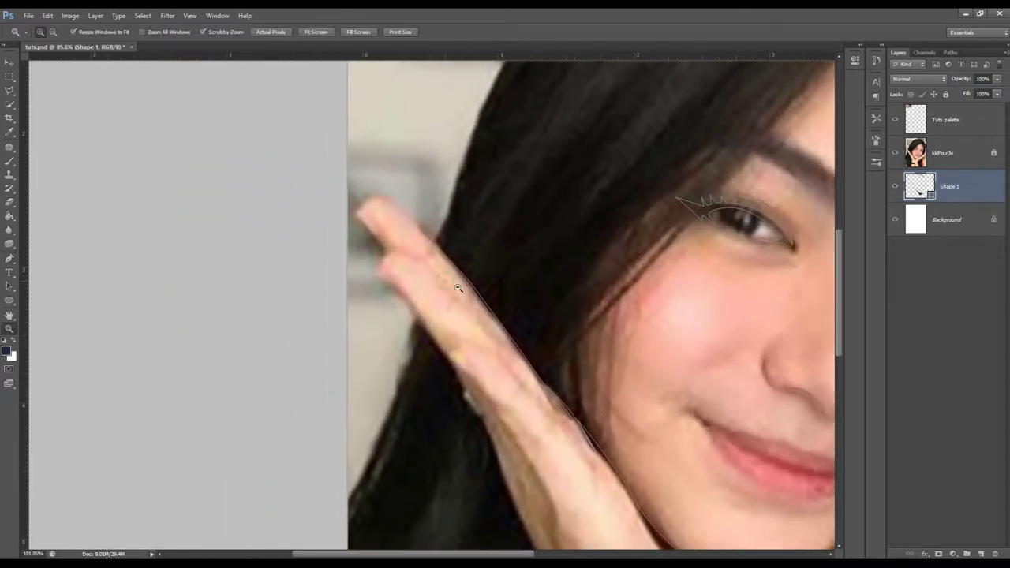
{"action": "key", "text": "p"}
{"action": "left_click", "coordinate": [307, 32]}
{"action": "left_click", "coordinate": [339, 55]}
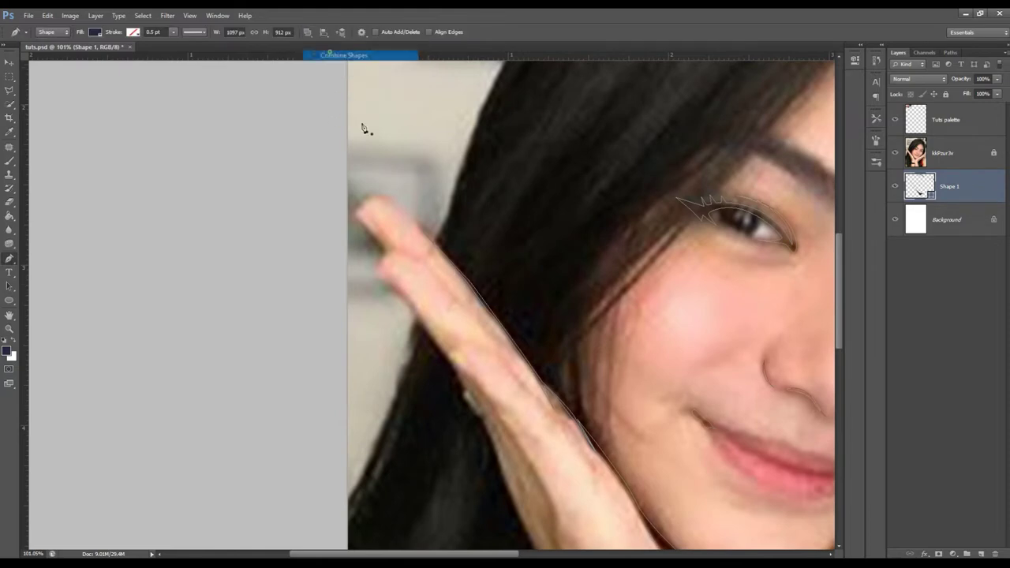
Step: Start a new outline at the fingertip and curve it down the finger edge
{"action": "left_click", "coordinate": [357, 220]}
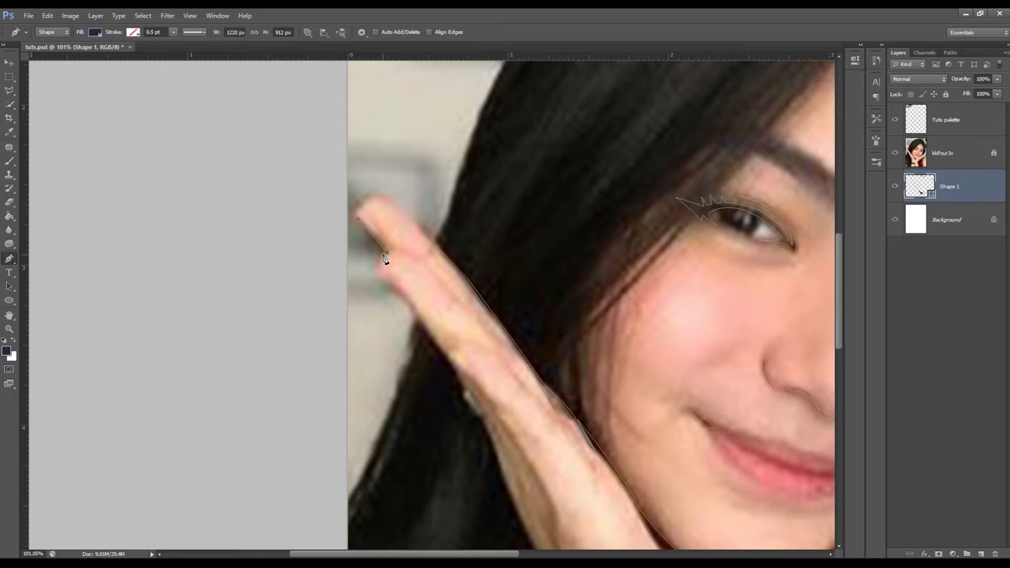
{"action": "left_click", "coordinate": [385, 254]}
{"action": "scroll", "coordinate": [457, 284], "scroll_direction": "down", "scroll_amount": 3}
{"action": "scroll", "coordinate": [444, 289], "scroll_direction": "down", "scroll_amount": 2}
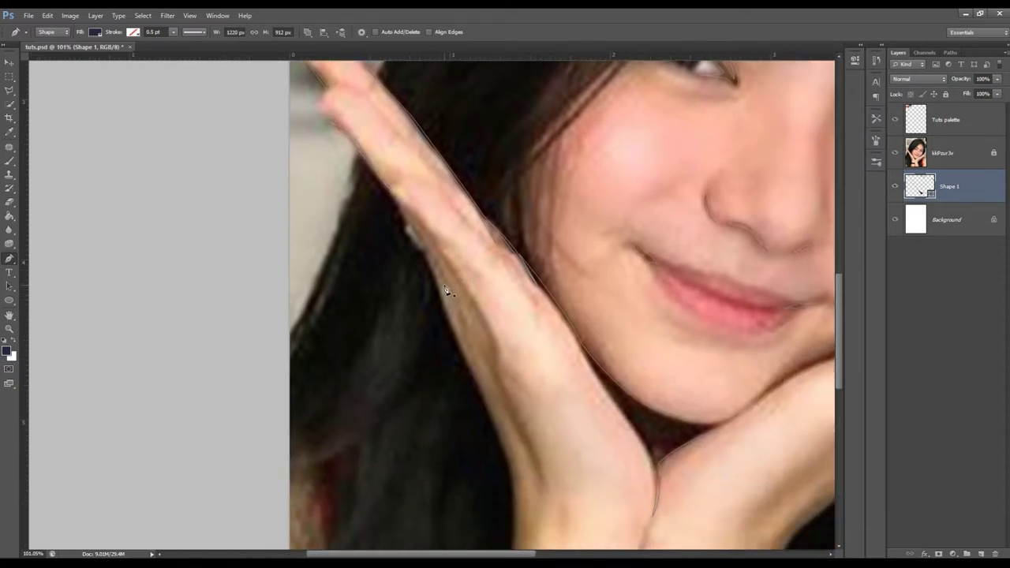
{"action": "scroll", "coordinate": [430, 236], "scroll_direction": "down", "scroll_amount": 2}
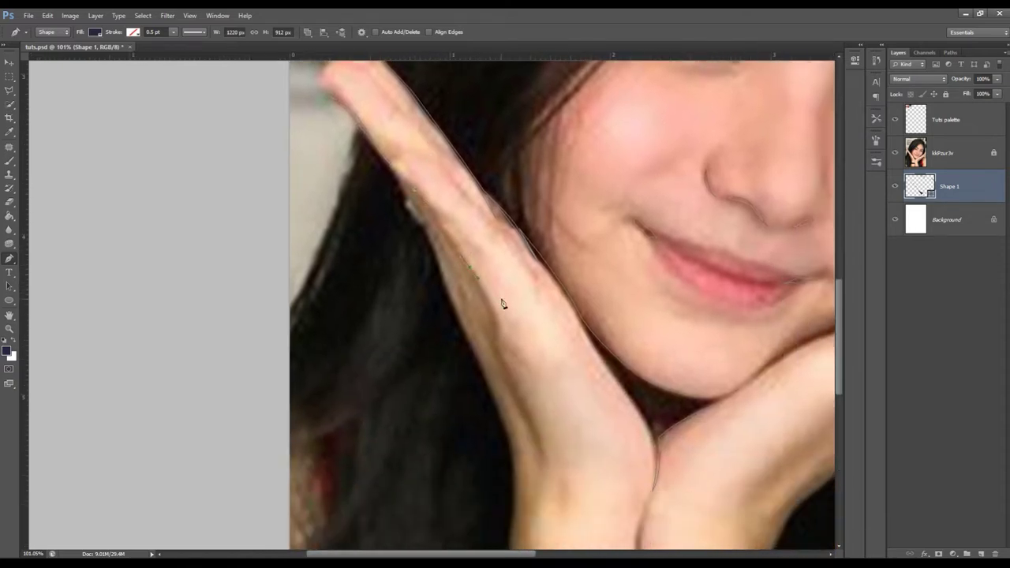
{"action": "left_click_drag", "start_coordinate": [491, 315], "coordinate": [495, 338]}
{"action": "scroll", "coordinate": [497, 270], "scroll_direction": "down", "scroll_amount": 3}
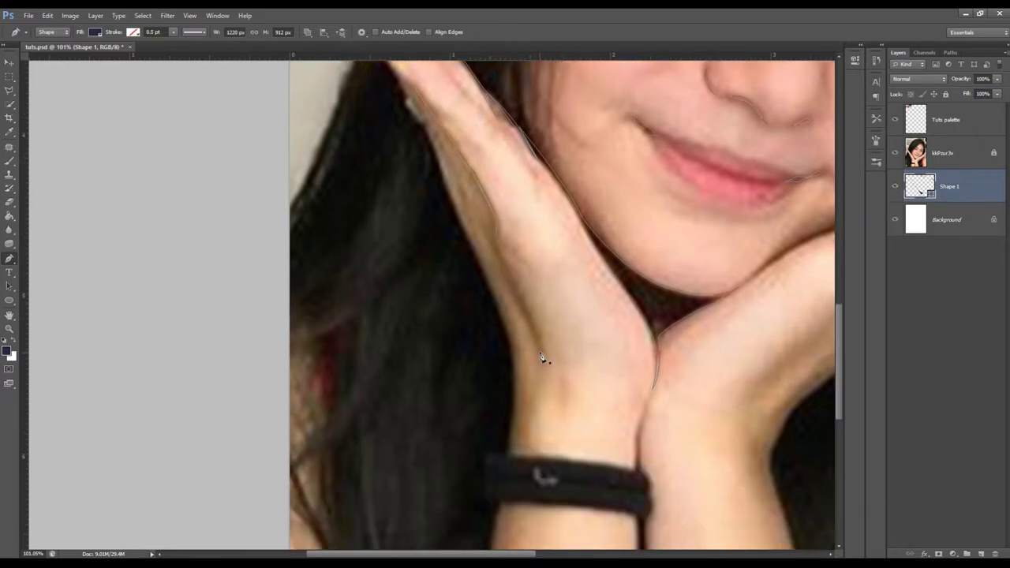
{"action": "left_click_drag", "start_coordinate": [497, 253], "coordinate": [542, 357]}
{"action": "scroll", "coordinate": [442, 205], "scroll_direction": "up", "scroll_amount": 2}
{"action": "left_click_drag", "start_coordinate": [401, 143], "coordinate": [435, 199]}
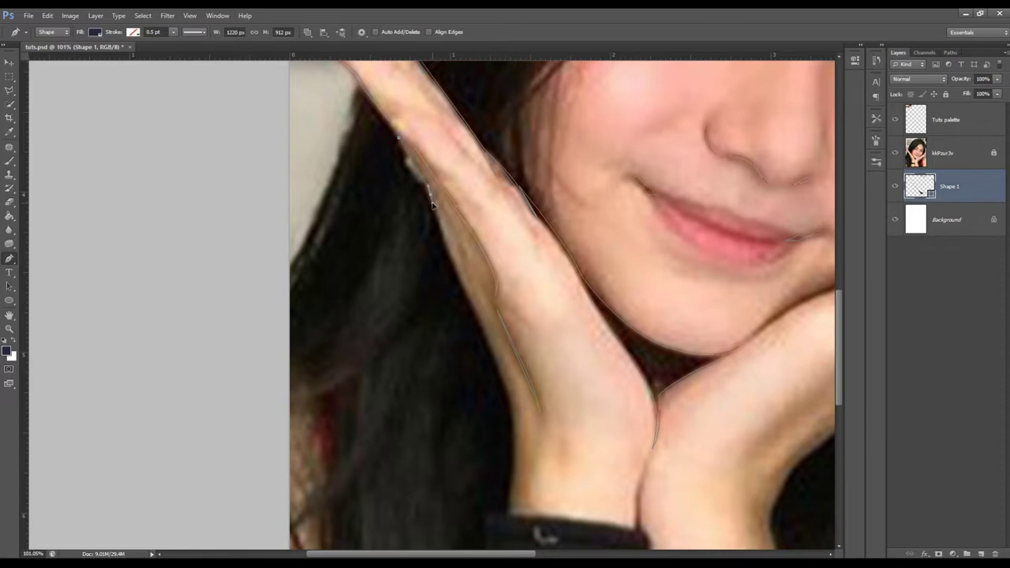
{"action": "left_click_drag", "start_coordinate": [471, 298], "coordinate": [481, 318]}
{"action": "scroll", "coordinate": [473, 299], "scroll_direction": "down", "scroll_amount": 5}
Step: Extend the hand outline past the bracelet's edges to the photo's bottom edge
{"action": "left_click_drag", "start_coordinate": [513, 262], "coordinate": [514, 273]}
{"action": "left_click_drag", "start_coordinate": [508, 371], "coordinate": [499, 409]}
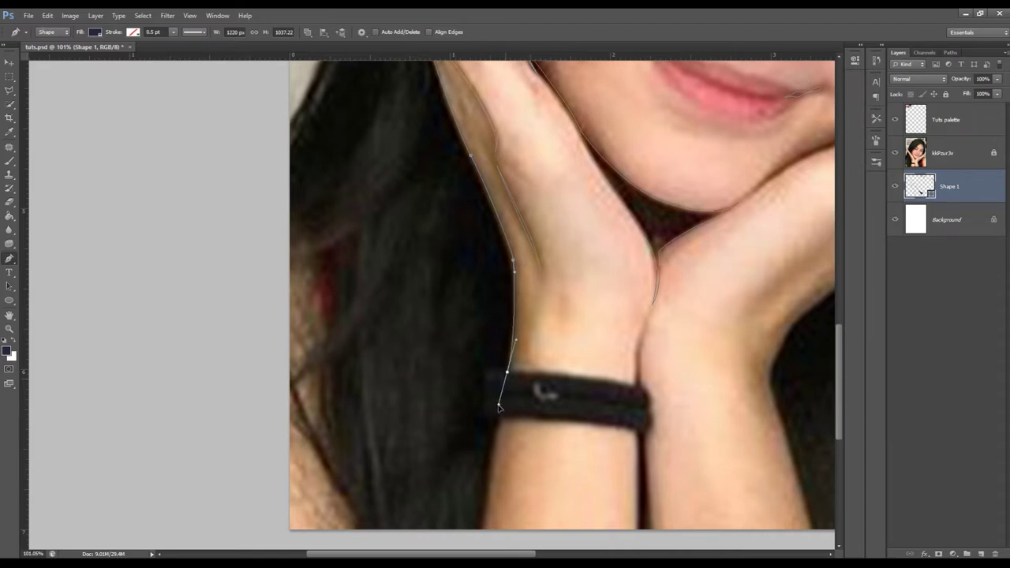
{"action": "left_click", "coordinate": [506, 371], "text": "alt"}
{"action": "scroll", "coordinate": [509, 324], "scroll_direction": "down", "scroll_amount": 5}
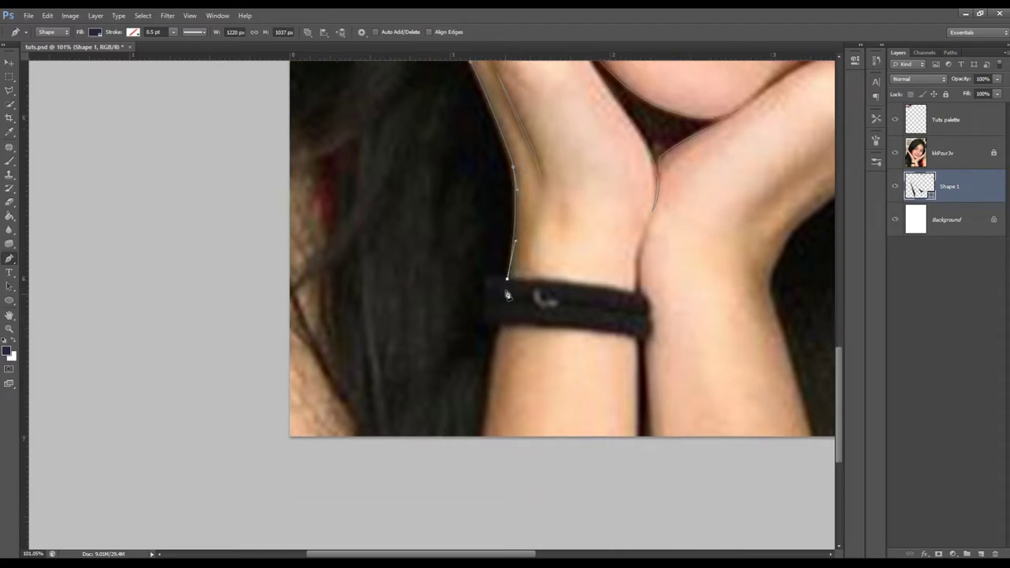
{"action": "scroll", "coordinate": [509, 300], "scroll_direction": "up", "scroll_amount": 4}
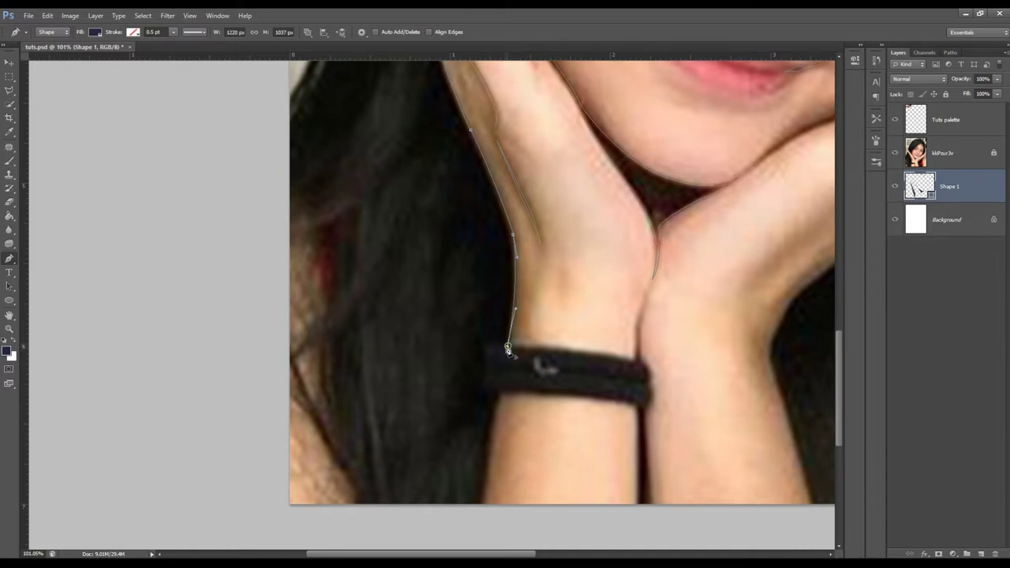
{"action": "left_click", "coordinate": [499, 396]}
{"action": "scroll", "coordinate": [499, 399], "scroll_direction": "down", "scroll_amount": 1}
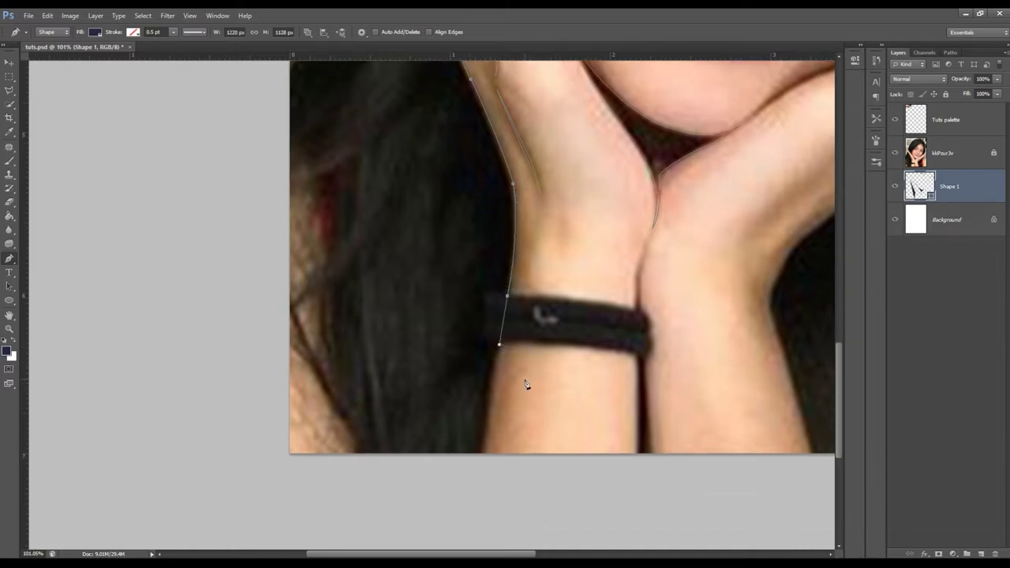
{"action": "scroll", "coordinate": [484, 421], "scroll_direction": "down", "scroll_amount": 1}
{"action": "left_click", "coordinate": [483, 412]}
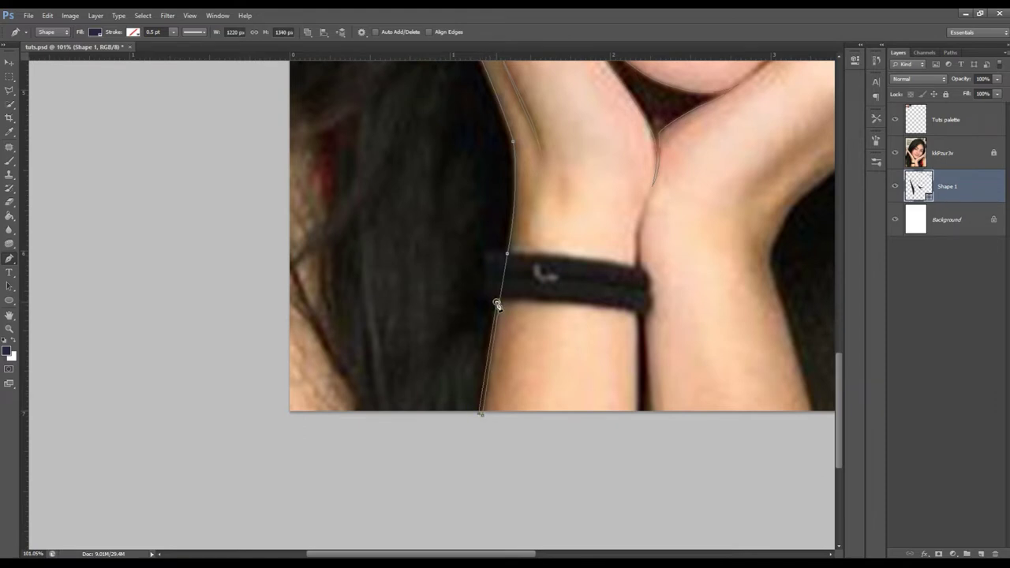
Step: Add a curved anchor higher on the hand edge and bend the wrist curve along the finger
{"action": "scroll", "coordinate": [505, 324], "scroll_direction": "up", "scroll_amount": 1}
{"action": "scroll", "coordinate": [505, 324], "scroll_direction": "up", "scroll_amount": 1}
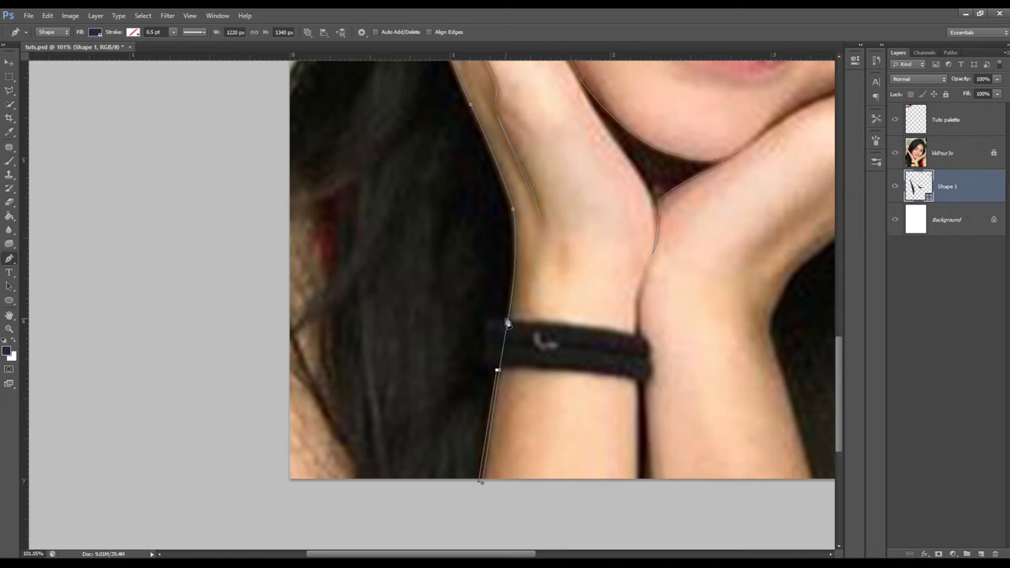
{"action": "scroll", "coordinate": [507, 324], "scroll_direction": "up", "scroll_amount": 1}
{"action": "scroll", "coordinate": [507, 324], "scroll_direction": "up", "scroll_amount": 1}
{"action": "left_click_drag", "start_coordinate": [509, 286], "coordinate": [507, 281]}
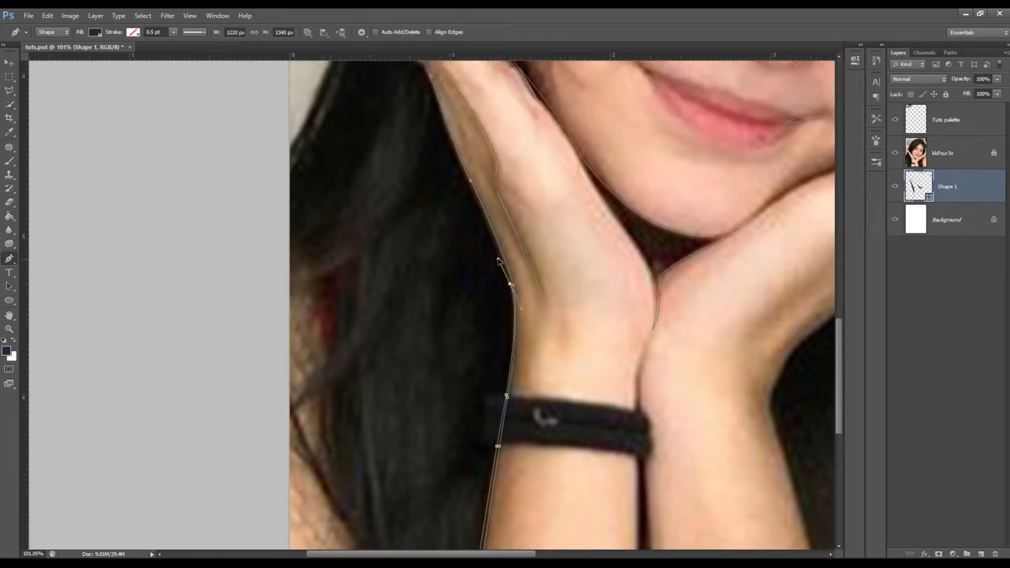
{"action": "scroll", "coordinate": [507, 284], "scroll_direction": "up", "scroll_amount": 2}
{"action": "left_click", "coordinate": [470, 253]}
{"action": "left_click_drag", "start_coordinate": [470, 253], "coordinate": [454, 228]}
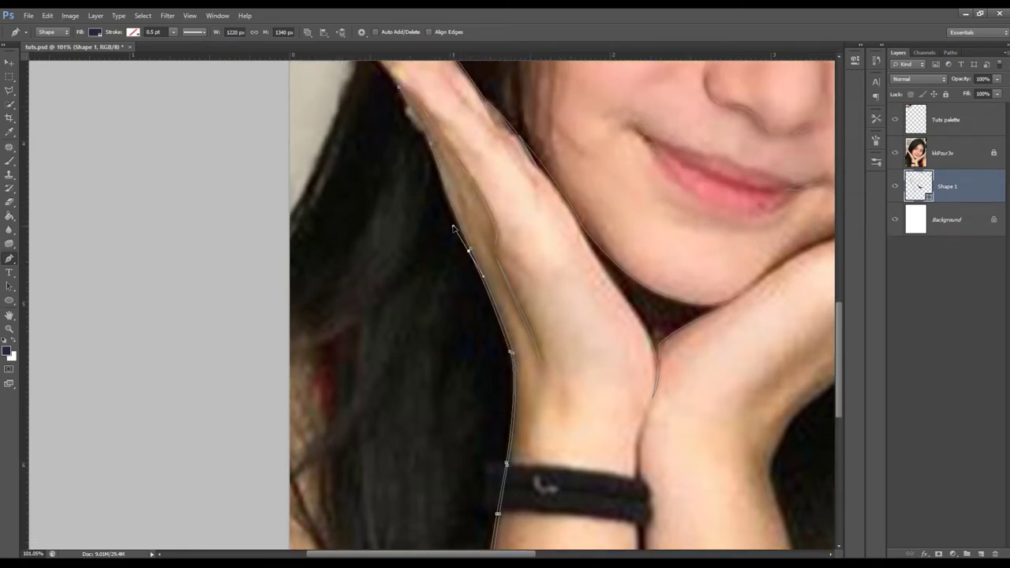
{"action": "left_click", "coordinate": [510, 351], "text": "ctrl"}
{"action": "scroll", "coordinate": [510, 315], "scroll_direction": "up", "scroll_amount": 2}
{"action": "scroll", "coordinate": [510, 295], "scroll_direction": "up", "scroll_amount": 1}
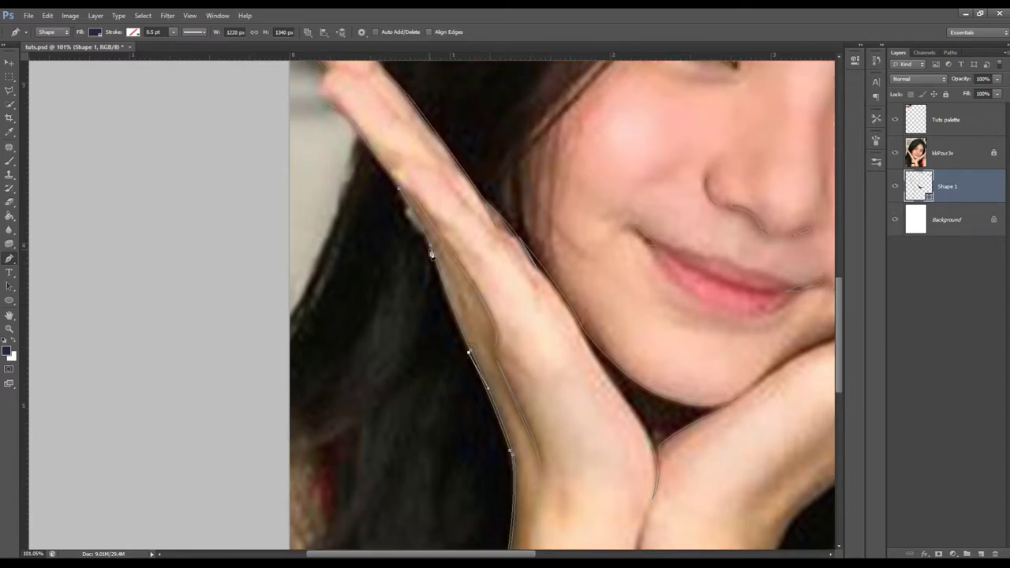
{"action": "left_click_drag", "start_coordinate": [432, 253], "coordinate": [422, 226]}
{"action": "scroll", "coordinate": [489, 242], "scroll_direction": "down", "scroll_amount": 2}
{"action": "scroll", "coordinate": [487, 244], "scroll_direction": "down", "scroll_amount": 3}
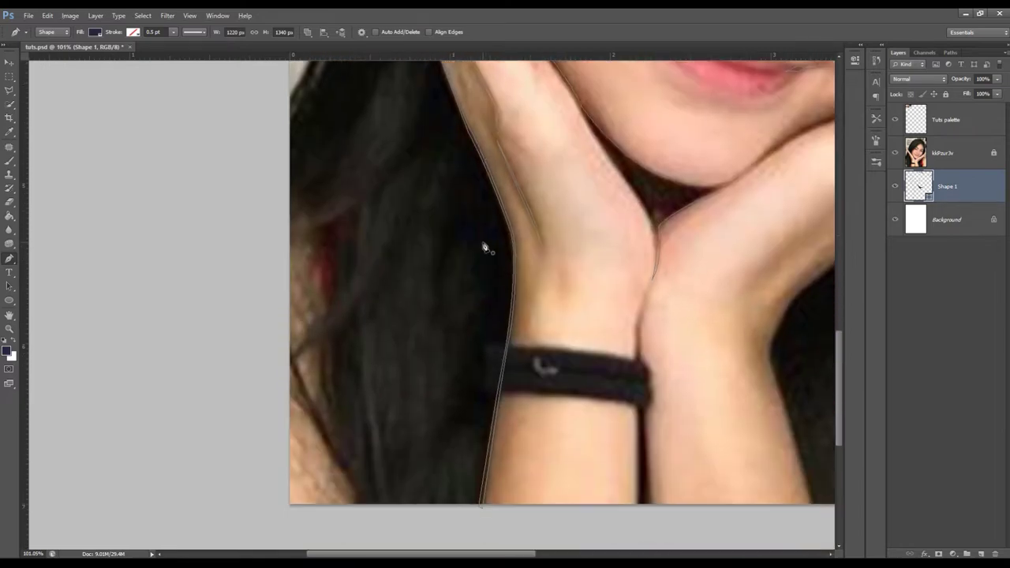
Step: Zoom out to both forearms, then back in on the wrists and bracelet
{"action": "key", "text": "z"}
{"action": "left_click_drag", "start_coordinate": [428, 286], "coordinate": [395, 277]}
{"action": "left_click", "coordinate": [565, 331]}
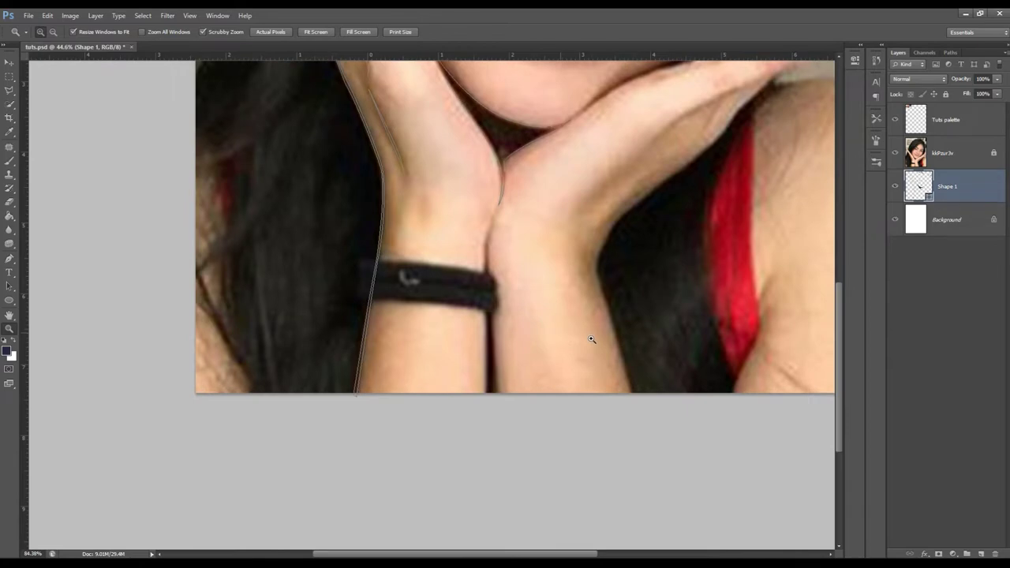
Step: With Combine Shapes, trace a closed line down between the wrists to the bottom edge
{"action": "left_click_drag", "start_coordinate": [518, 289], "coordinate": [531, 295]}
{"action": "key", "text": "p"}
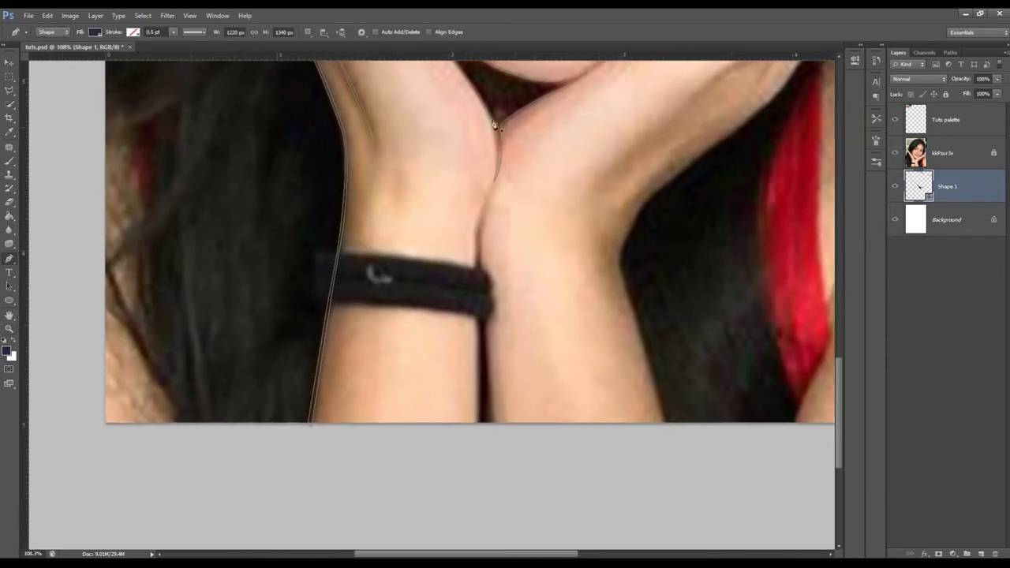
{"action": "left_click", "coordinate": [308, 32]}
{"action": "left_click", "coordinate": [340, 55]}
{"action": "left_click", "coordinate": [478, 226]}
{"action": "left_click", "coordinate": [476, 388]}
{"action": "left_click", "coordinate": [475, 432]}
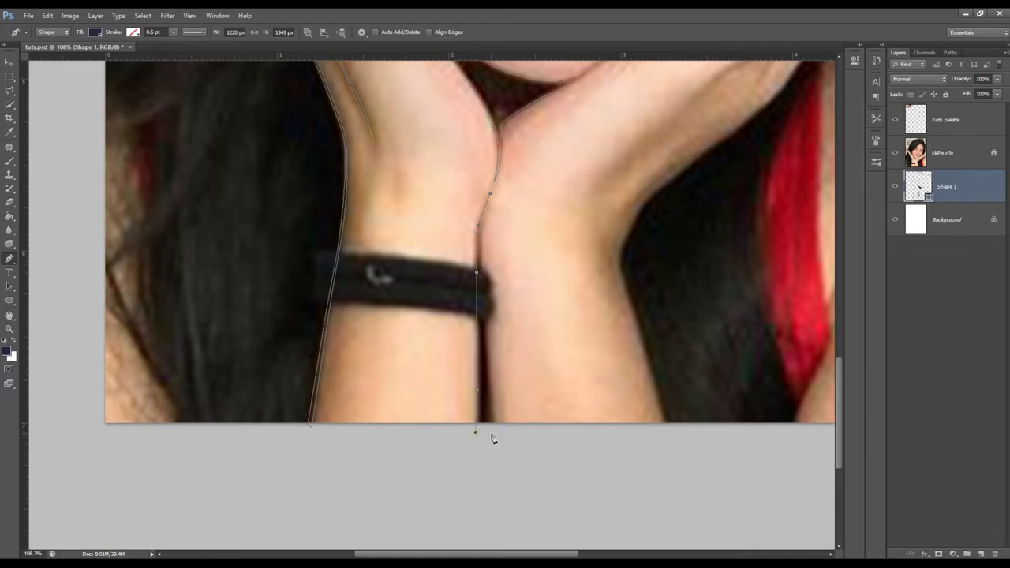
{"action": "left_click", "coordinate": [486, 320]}
{"action": "left_click", "coordinate": [480, 235]}
Step: Start a new outline at the right arm's bottom, curving up the right wrist
{"action": "left_click", "coordinate": [665, 426]}
{"action": "left_click", "coordinate": [619, 265]}
{"action": "left_click_drag", "start_coordinate": [642, 208], "coordinate": [666, 175]}
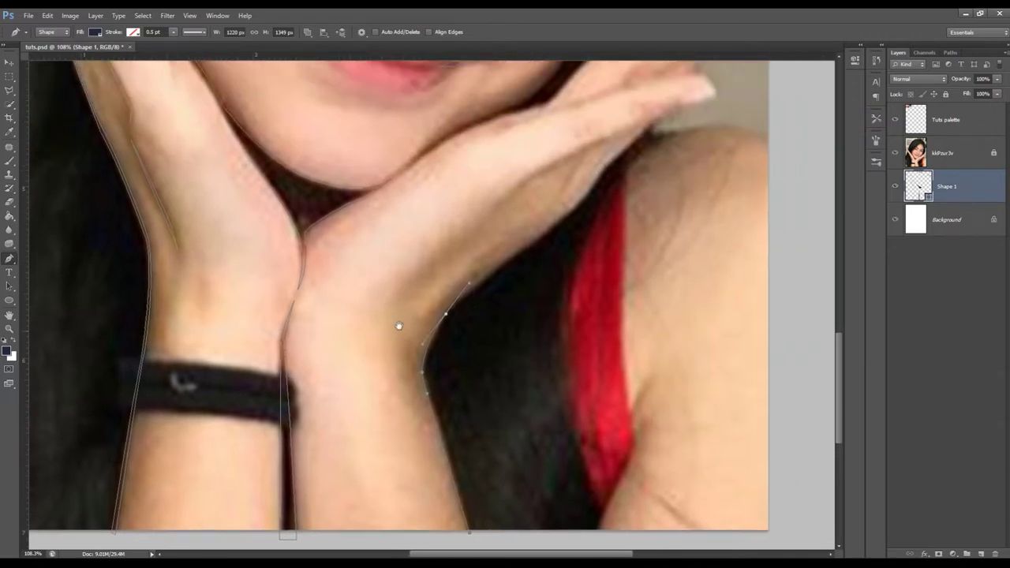
Step: Trace the outline up the right hand, around the fingers, and back down its edge
{"action": "left_click_drag", "start_coordinate": [590, 213], "coordinate": [373, 378]}
{"action": "left_click", "coordinate": [504, 306]}
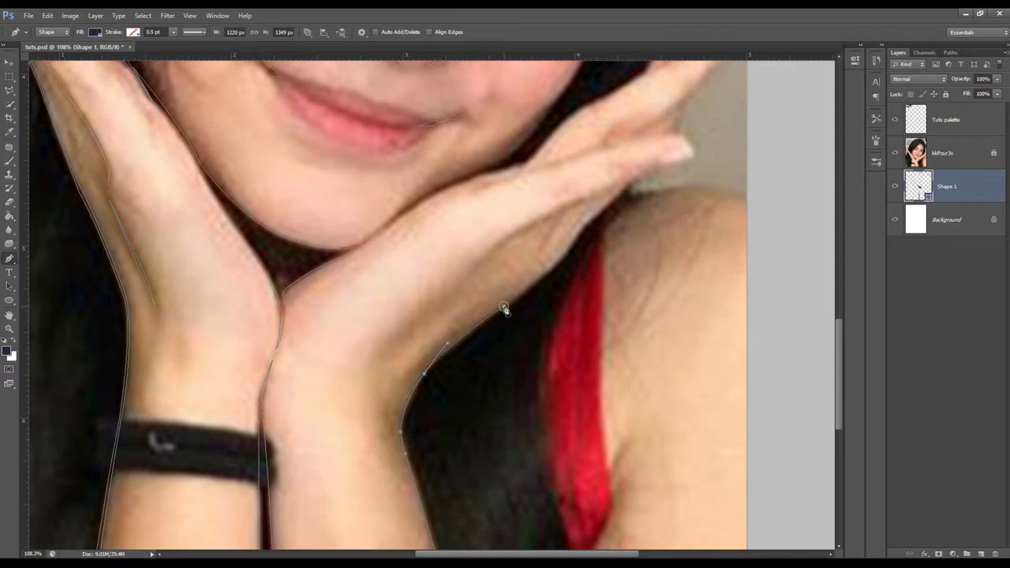
{"action": "left_click_drag", "start_coordinate": [553, 266], "coordinate": [575, 241]}
{"action": "scroll", "coordinate": [618, 283], "scroll_direction": "up", "scroll_amount": 2}
{"action": "scroll", "coordinate": [619, 282], "scroll_direction": "up", "scroll_amount": 5}
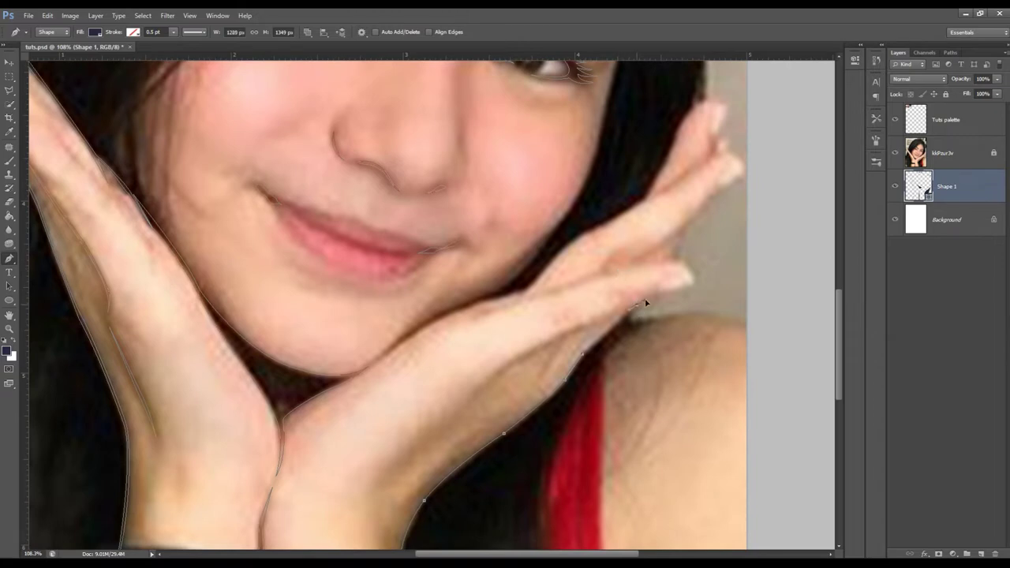
{"action": "left_click", "coordinate": [637, 307]}
{"action": "left_click", "coordinate": [582, 354]}
{"action": "left_click_drag", "start_coordinate": [558, 392], "coordinate": [546, 401]}
Step: Curve the outline down the right forearm and close it at the photo's bottom edge
{"action": "left_click_drag", "start_coordinate": [542, 445], "coordinate": [652, 303]}
{"action": "left_click_drag", "start_coordinate": [530, 369], "coordinate": [519, 393]}
{"action": "scroll", "coordinate": [540, 228], "scroll_direction": "down", "scroll_amount": 5}
{"action": "left_click_drag", "start_coordinate": [511, 269], "coordinate": [520, 303]}
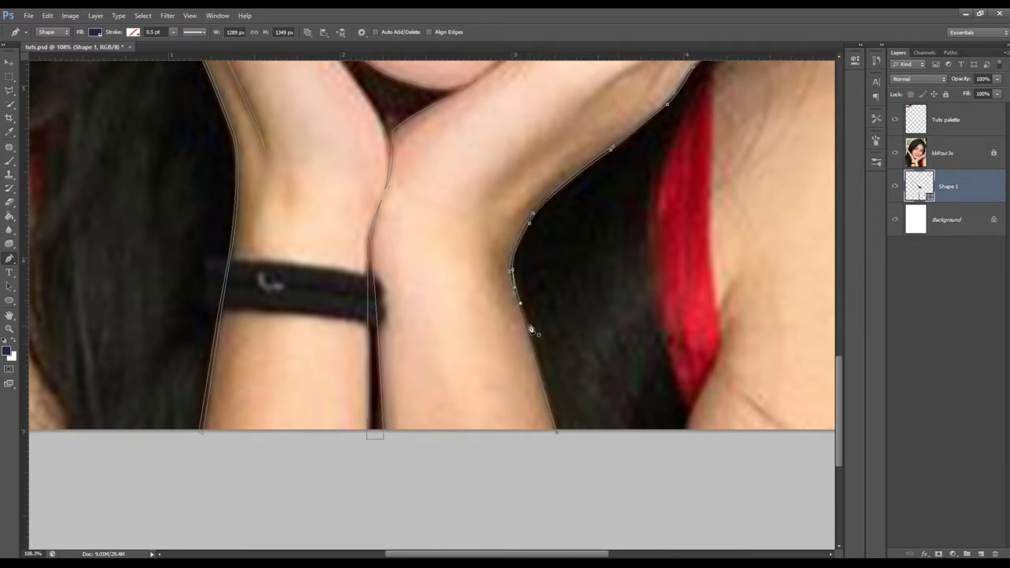
{"action": "left_click", "coordinate": [559, 430]}
{"action": "mouse_move", "coordinate": [618, 388]}
{"action": "left_mouse_down"}
{"action": "mouse_move", "coordinate": [580, 402]}
{"action": "mouse_move", "coordinate": [590, 354]}
{"action": "left_mouse_up"}
{"action": "left_click", "coordinate": [551, 440]}
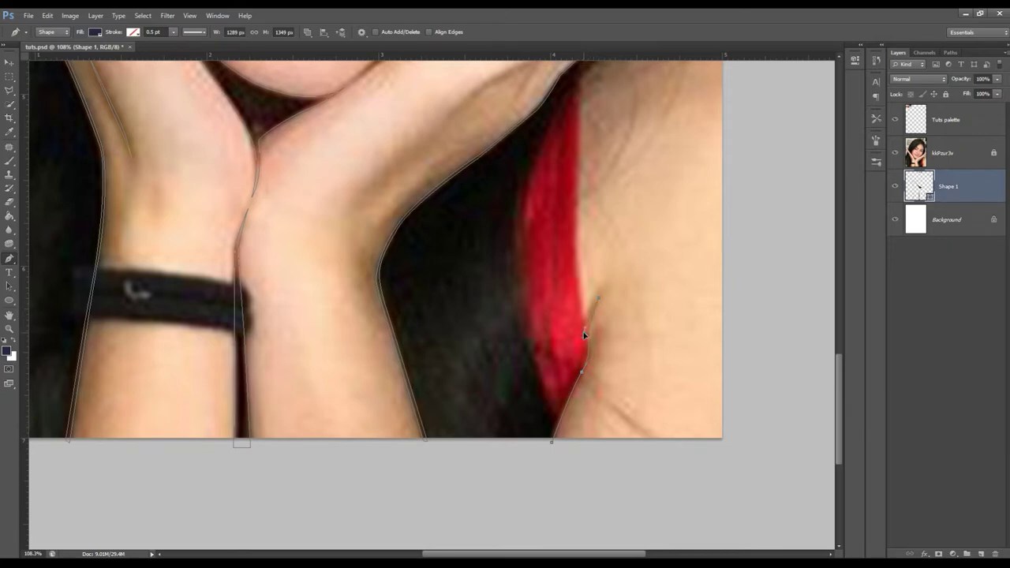
Step: Curve the new line up the shoulder beside the red strap, refining its lower anchors
{"action": "left_click_drag", "start_coordinate": [576, 201], "coordinate": [577, 180]}
{"action": "left_click_drag", "start_coordinate": [582, 325], "coordinate": [585, 362]}
{"action": "left_click_drag", "start_coordinate": [583, 330], "coordinate": [591, 374]}
{"action": "left_click", "coordinate": [584, 331], "text": "alt"}
{"action": "left_click", "coordinate": [580, 363]}
{"action": "scroll", "coordinate": [661, 268], "scroll_direction": "up", "scroll_amount": 5}
{"action": "scroll", "coordinate": [609, 305], "scroll_direction": "right", "scroll_amount": 2}
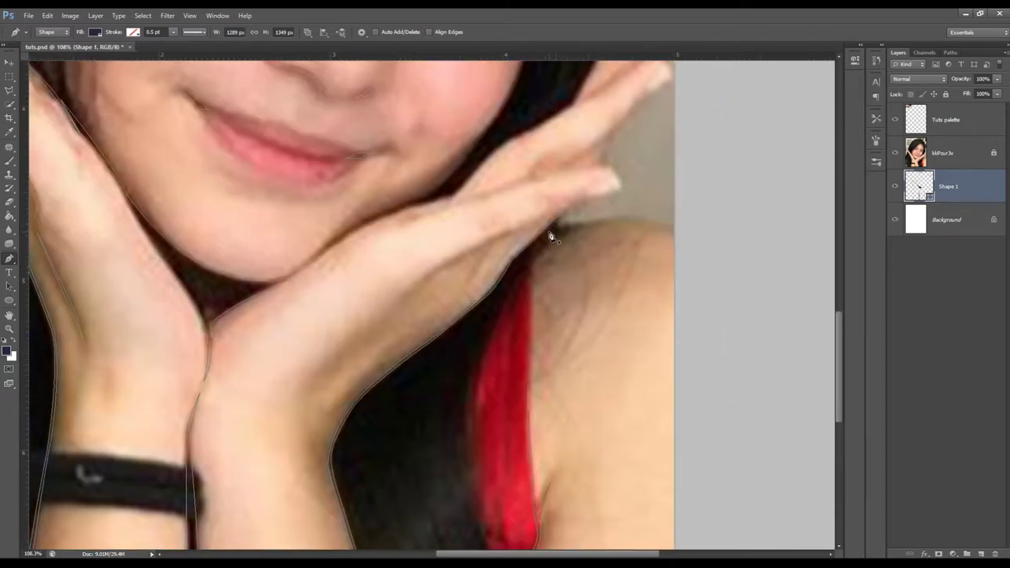
Step: Extend the line over the shoulder and along the right hand's underside to the fingertip, closing it
{"action": "left_click_drag", "start_coordinate": [680, 230], "coordinate": [733, 252]}
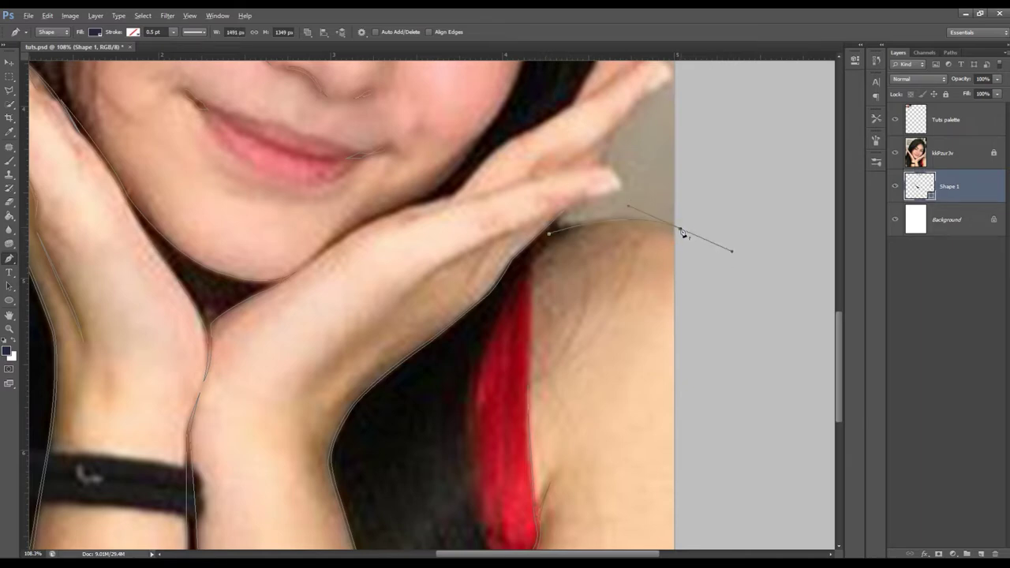
{"action": "left_click_drag", "start_coordinate": [550, 235], "coordinate": [495, 269]}
{"action": "scroll", "coordinate": [570, 266], "scroll_direction": "down", "scroll_amount": 2}
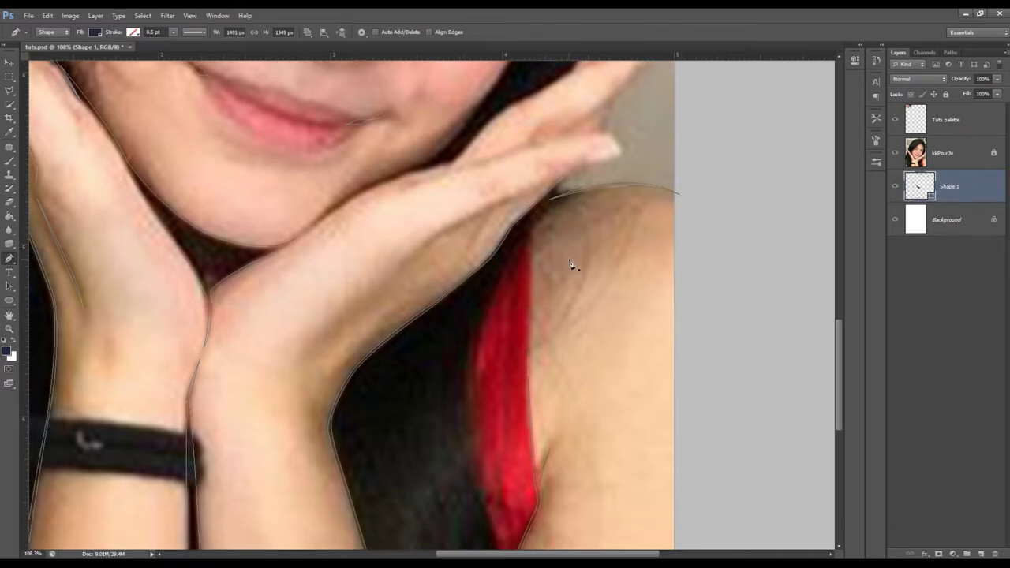
{"action": "left_click", "coordinate": [533, 187]}
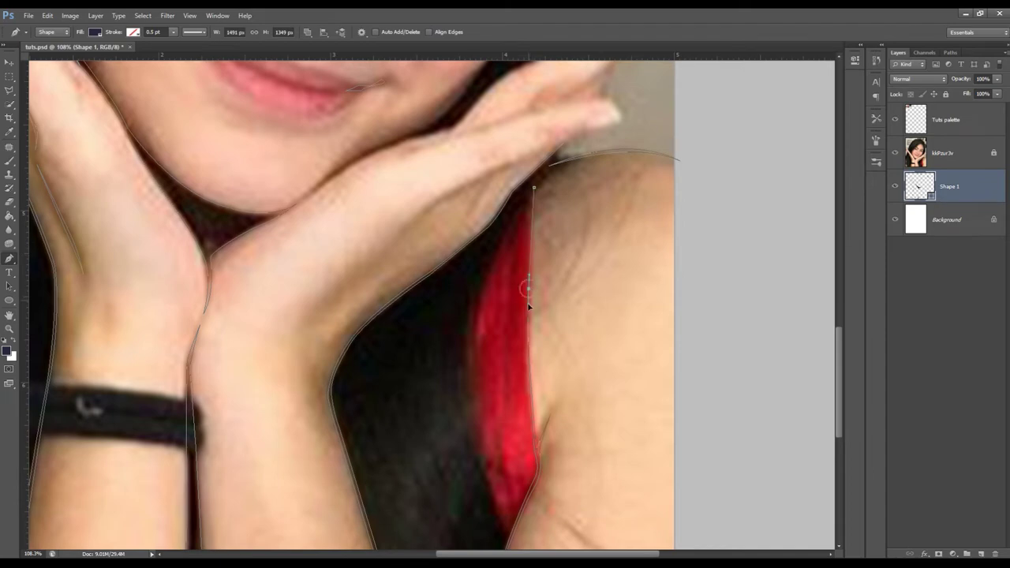
{"action": "left_click", "coordinate": [533, 183], "text": "alt"}
{"action": "scroll", "coordinate": [544, 209], "scroll_direction": "up", "scroll_amount": 3}
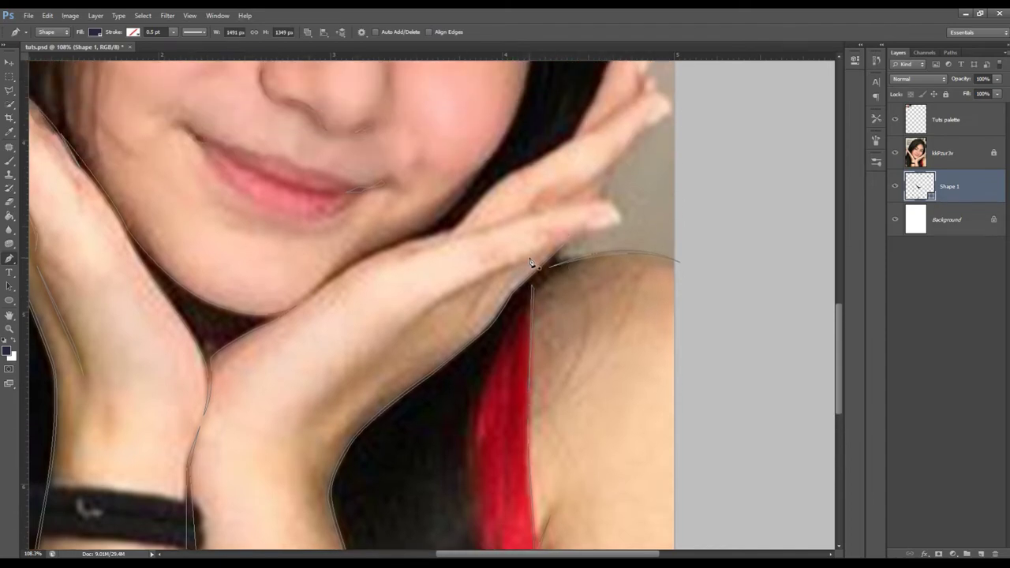
{"action": "left_click_drag", "start_coordinate": [504, 265], "coordinate": [489, 270]}
{"action": "left_click", "coordinate": [538, 260]}
{"action": "scroll", "coordinate": [588, 261], "scroll_direction": "up", "scroll_amount": 1}
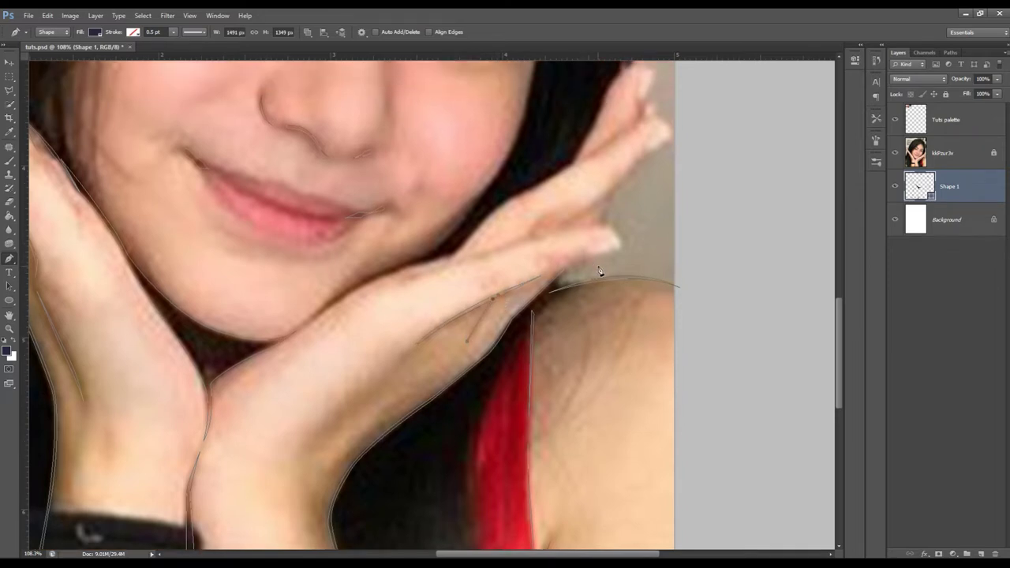
{"action": "scroll", "coordinate": [599, 271], "scroll_direction": "up", "scroll_amount": 1}
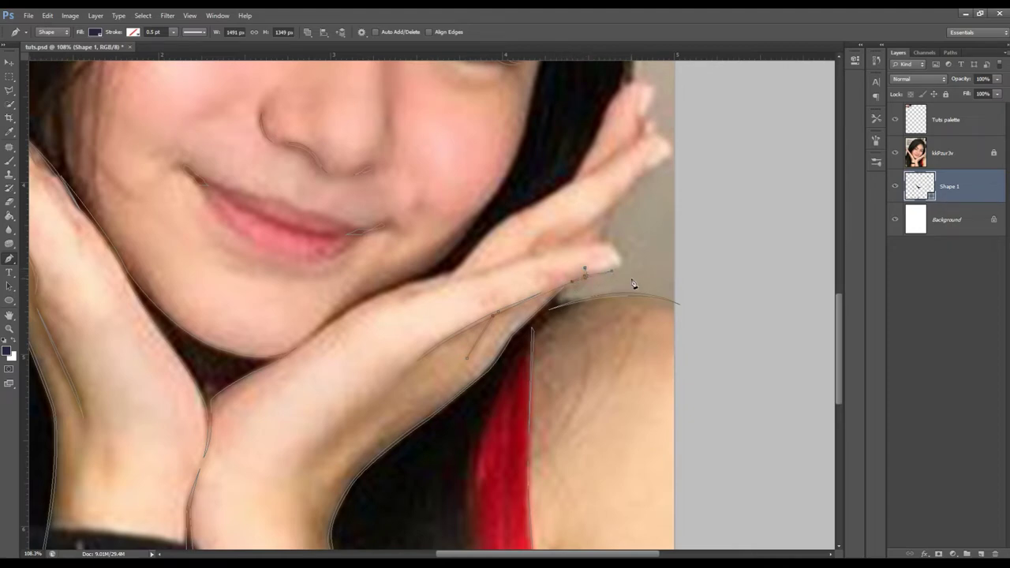
{"action": "key", "text": "z"}
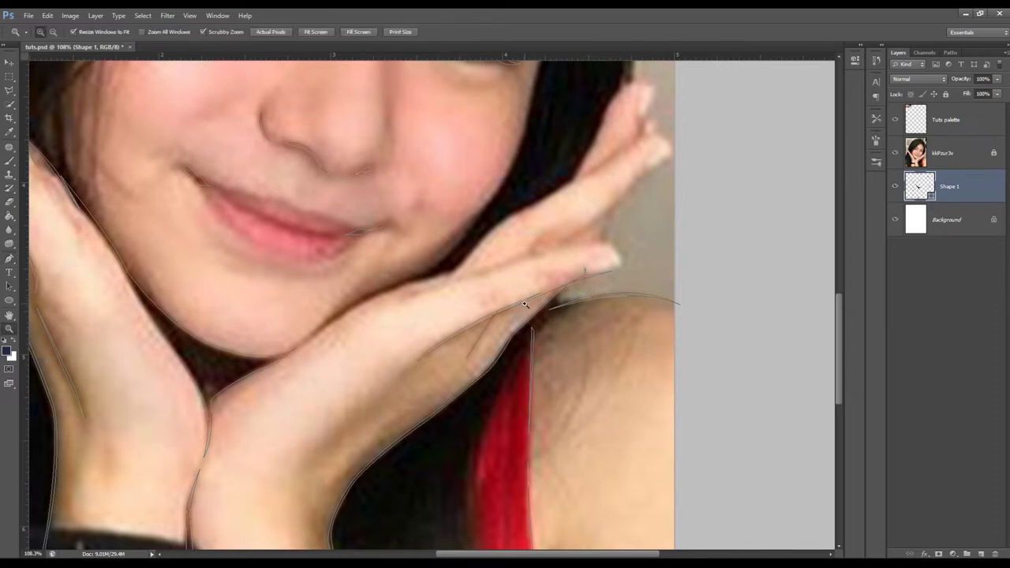
{"action": "left_click", "coordinate": [585, 288]}
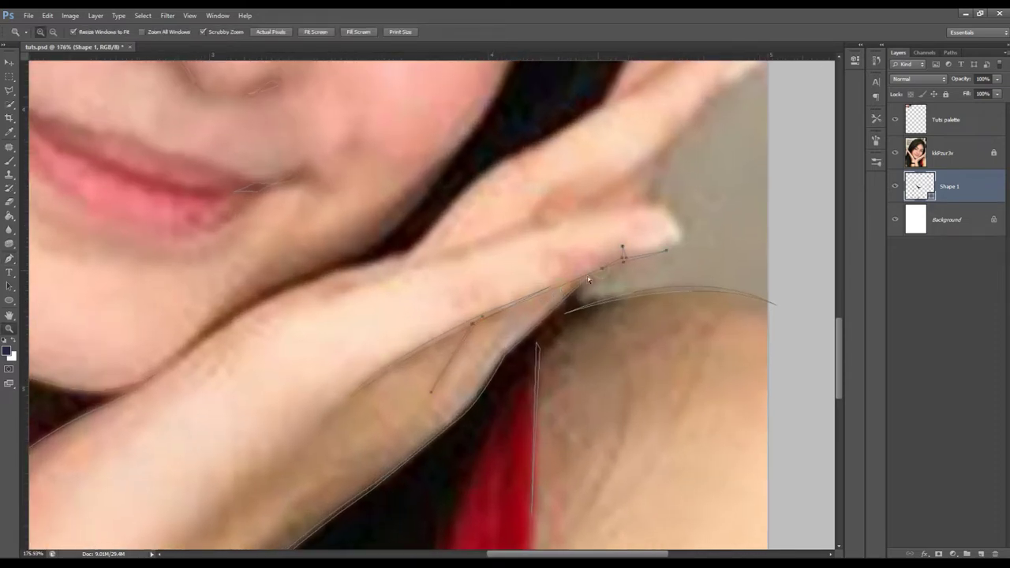
{"action": "key", "text": "p"}
{"action": "left_click", "coordinate": [473, 326], "text": "ctrl"}
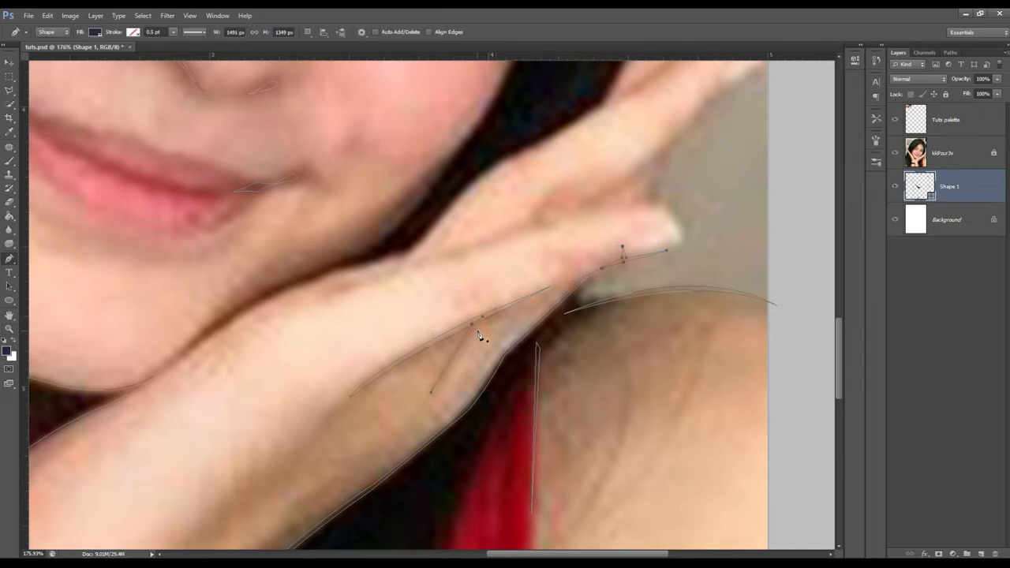
{"action": "key", "text": "z"}
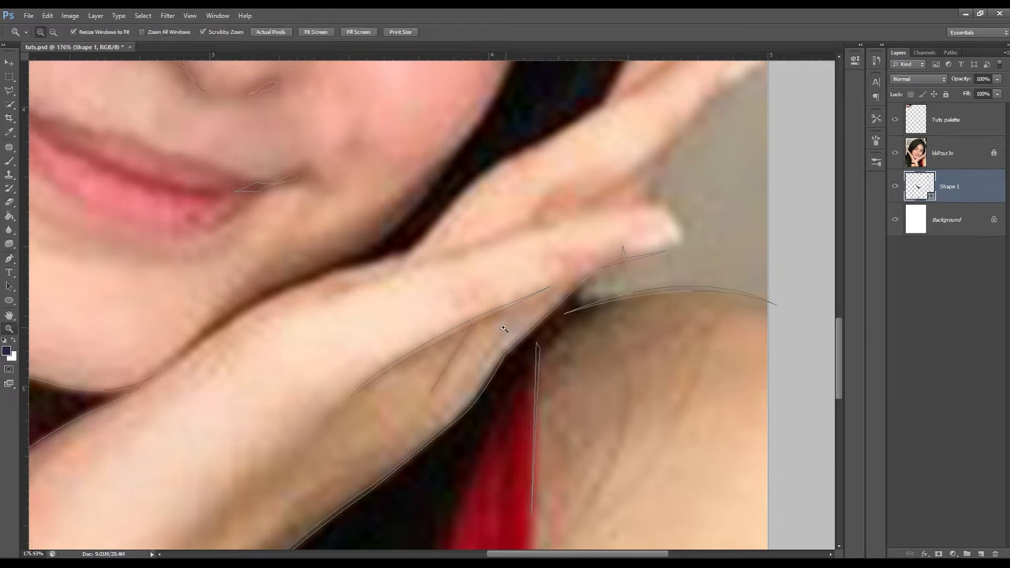
{"action": "left_click_drag", "start_coordinate": [497, 328], "coordinate": [571, 293]}
{"action": "left_click_drag", "start_coordinate": [476, 323], "coordinate": [534, 331]}
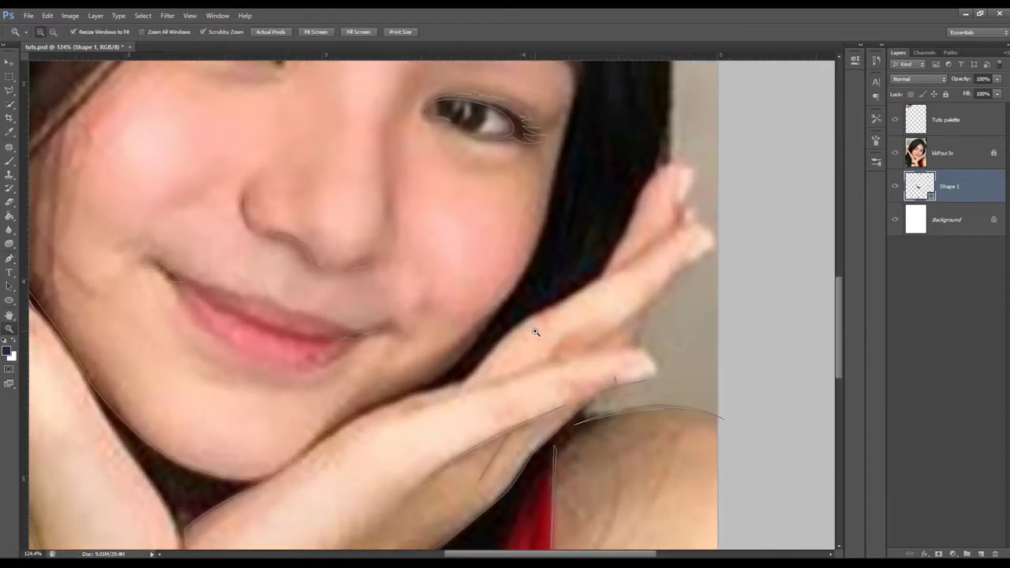
{"action": "key", "text": "p"}
{"action": "left_click", "coordinate": [310, 31]}
{"action": "left_click", "coordinate": [339, 56]}
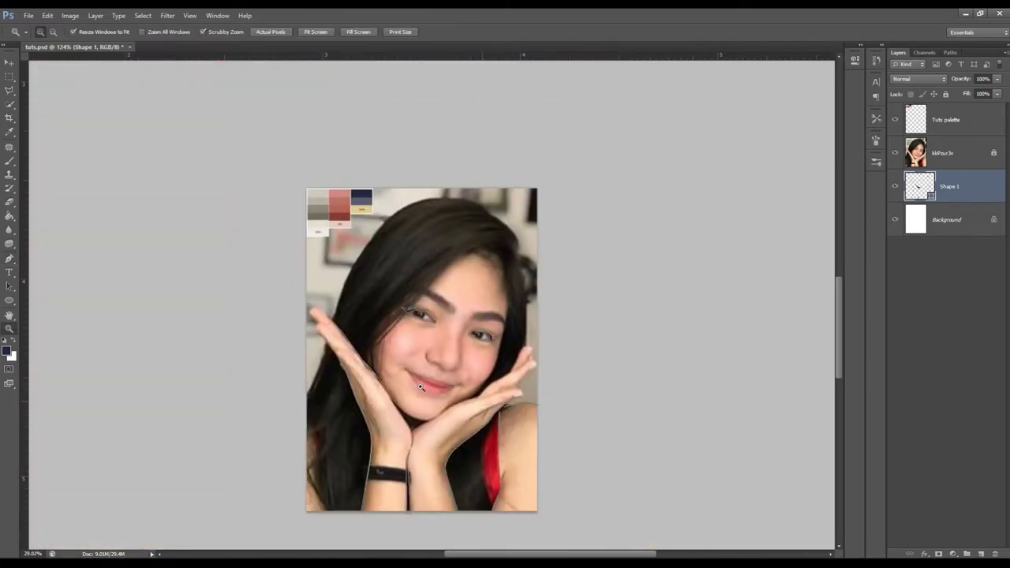
Step: Set Path Operations to Combine Shapes and start a curved line on the right hand's finger
{"action": "left_click_drag", "start_coordinate": [412, 414], "coordinate": [451, 410]}
{"action": "left_click", "coordinate": [310, 31]}
{"action": "left_click", "coordinate": [339, 54]}
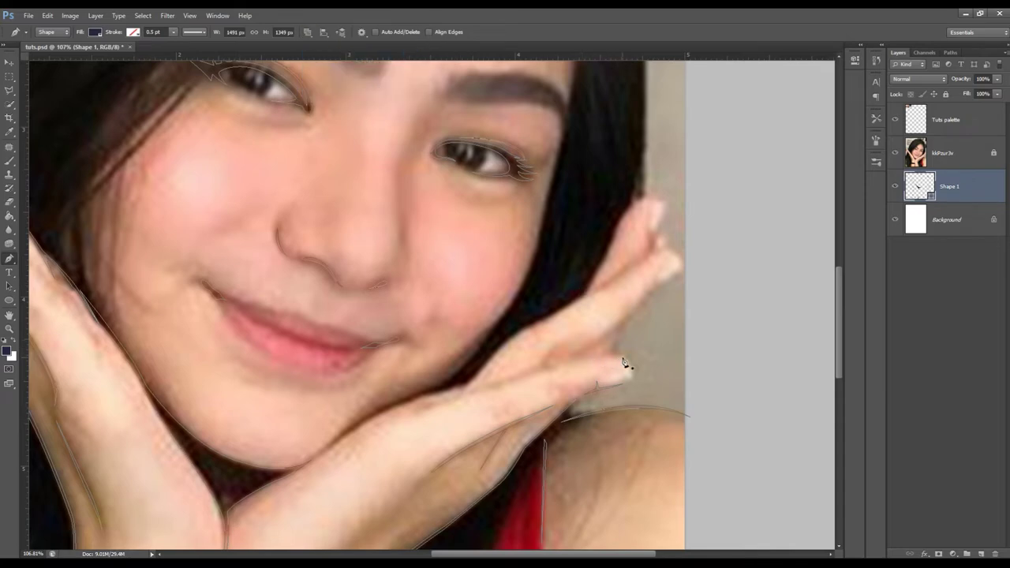
{"action": "left_click", "coordinate": [611, 356]}
{"action": "left_click_drag", "start_coordinate": [561, 361], "coordinate": [575, 358]}
{"action": "left_click_drag", "start_coordinate": [630, 319], "coordinate": [634, 316]}
Step: Zoom in on the right hand and add two more anchors to the finger line
{"action": "key", "text": "z"}
{"action": "left_click", "coordinate": [684, 294]}
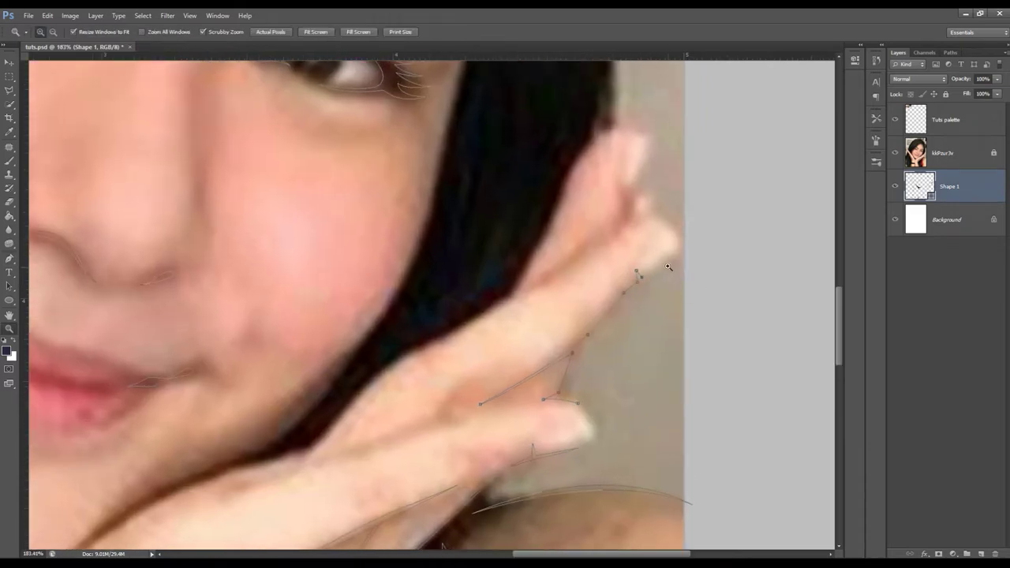
{"action": "key", "text": "p"}
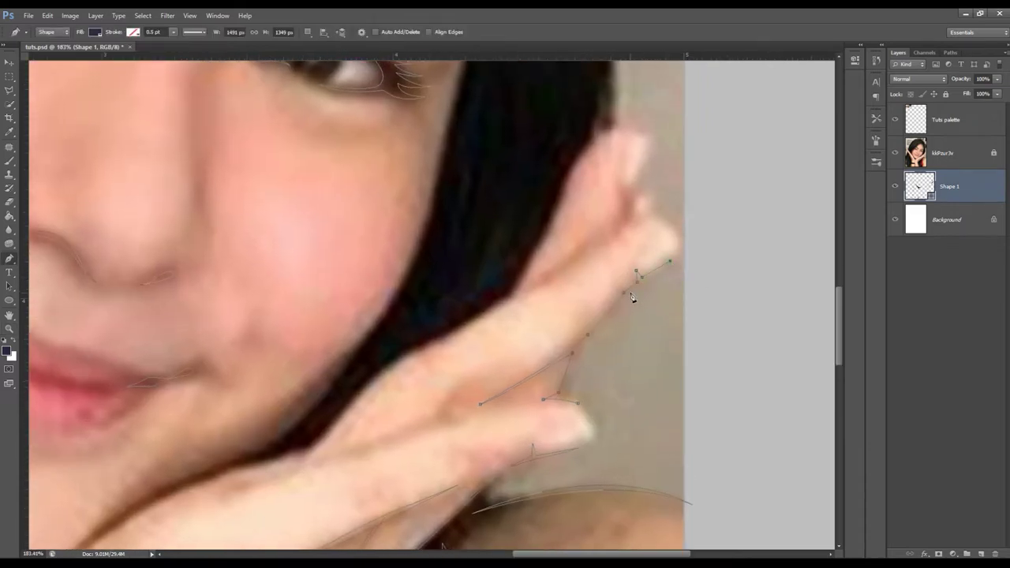
{"action": "left_click", "coordinate": [627, 293]}
{"action": "left_click", "coordinate": [575, 349]}
{"action": "scroll", "coordinate": [582, 406], "scroll_direction": "down", "scroll_amount": 2}
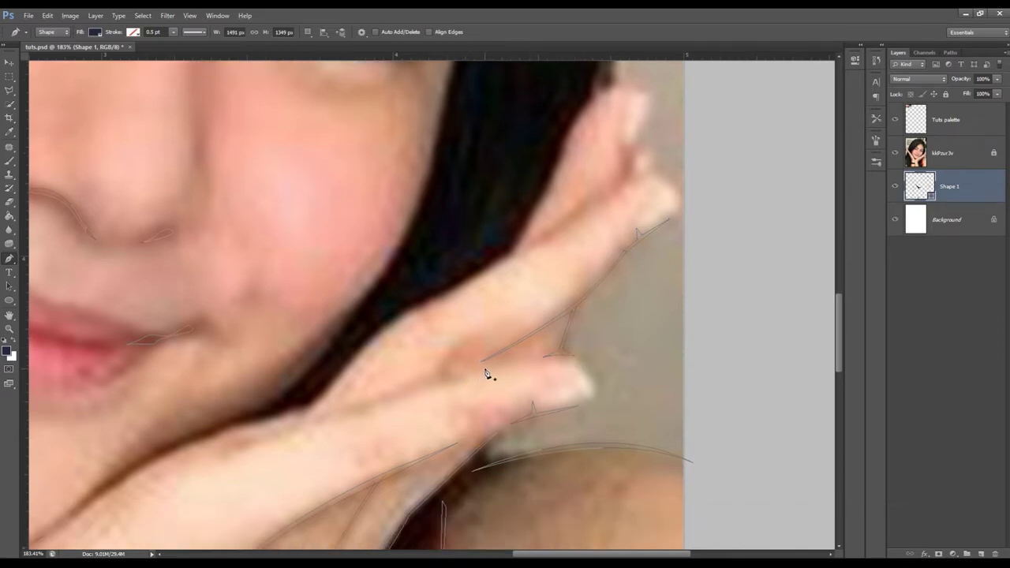
Step: Extend the finger contour with curved and corner anchors, then finish the line
{"action": "left_click", "coordinate": [482, 368]}
{"action": "mouse_move", "coordinate": [363, 410]}
{"action": "left_mouse_down"}
{"action": "mouse_move", "coordinate": [337, 421]}
{"action": "mouse_move", "coordinate": [358, 409]}
{"action": "left_mouse_up"}
{"action": "left_click", "coordinate": [246, 444]}
{"action": "left_click", "coordinate": [247, 444]}
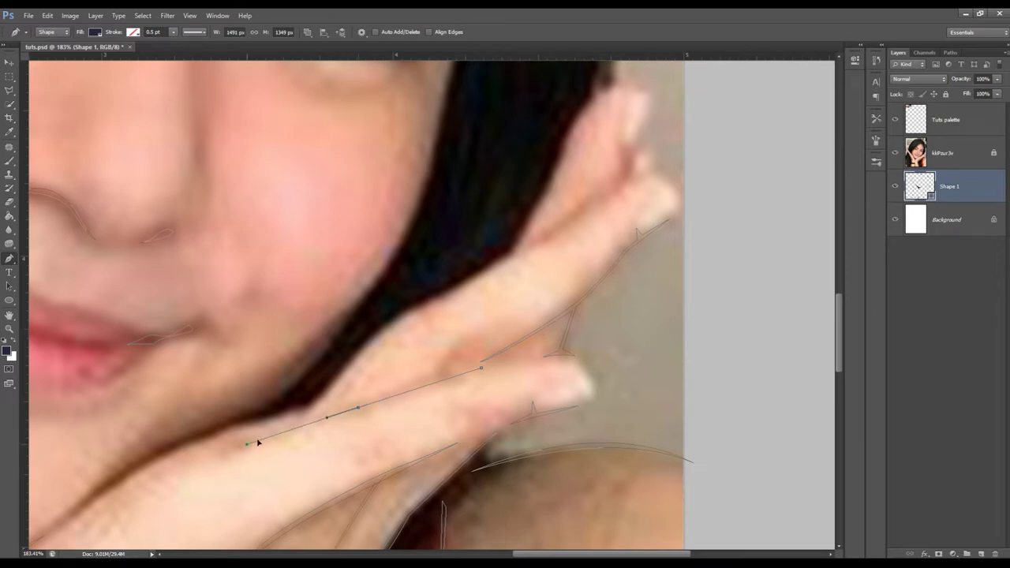
{"action": "left_click", "coordinate": [440, 377]}
{"action": "left_click_drag", "start_coordinate": [444, 377], "coordinate": [455, 376]}
{"action": "key", "text": "Escape"}
Step: Trace the knuckle crease, then hide the reference photo and zoom out over the line art
{"action": "left_click", "coordinate": [455, 353], "text": "ctrl"}
{"action": "key", "text": "Escape"}
{"action": "left_click", "coordinate": [895, 152]}
{"action": "left_click", "coordinate": [946, 220]}
{"action": "key", "text": "z"}
{"action": "left_click_drag", "start_coordinate": [734, 223], "coordinate": [603, 270]}
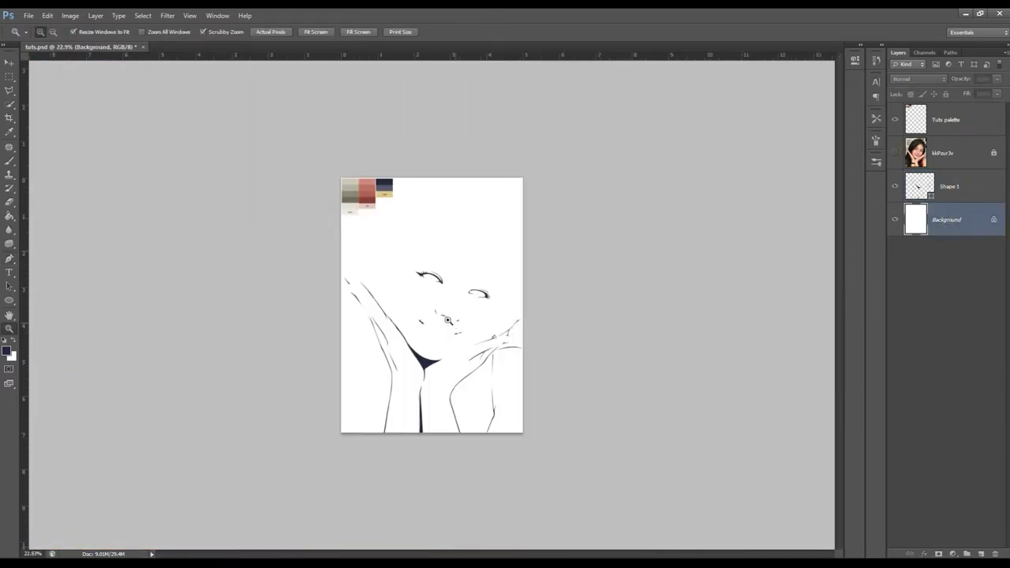
Step: Show the reference photo, select Shape 1, and set the Pen to Combine Shapes over the left hand
{"action": "left_click_drag", "start_coordinate": [456, 324], "coordinate": [489, 324]}
{"action": "left_click", "coordinate": [894, 153]}
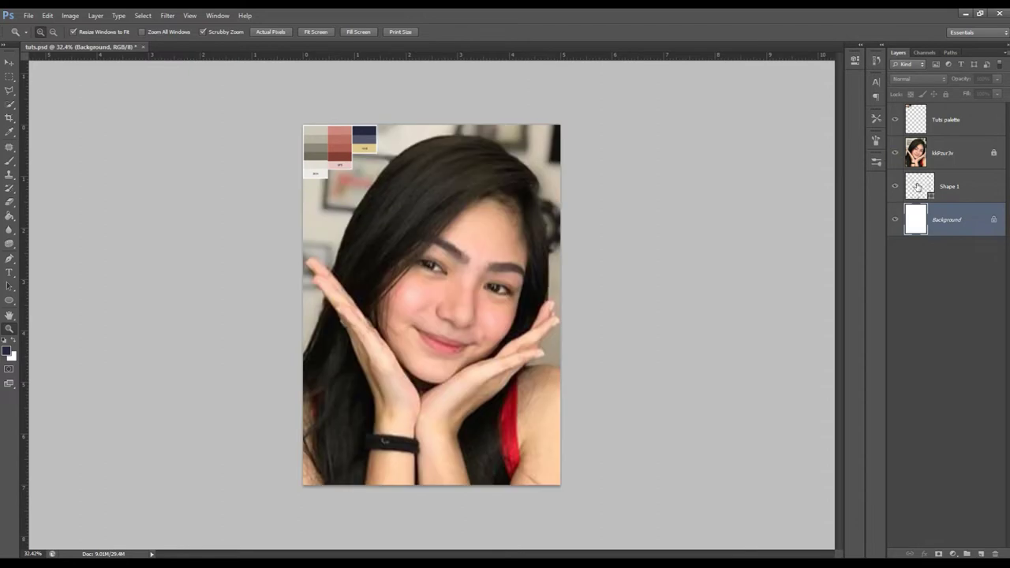
{"action": "left_click", "coordinate": [950, 186]}
{"action": "left_click_drag", "start_coordinate": [359, 343], "coordinate": [411, 347]}
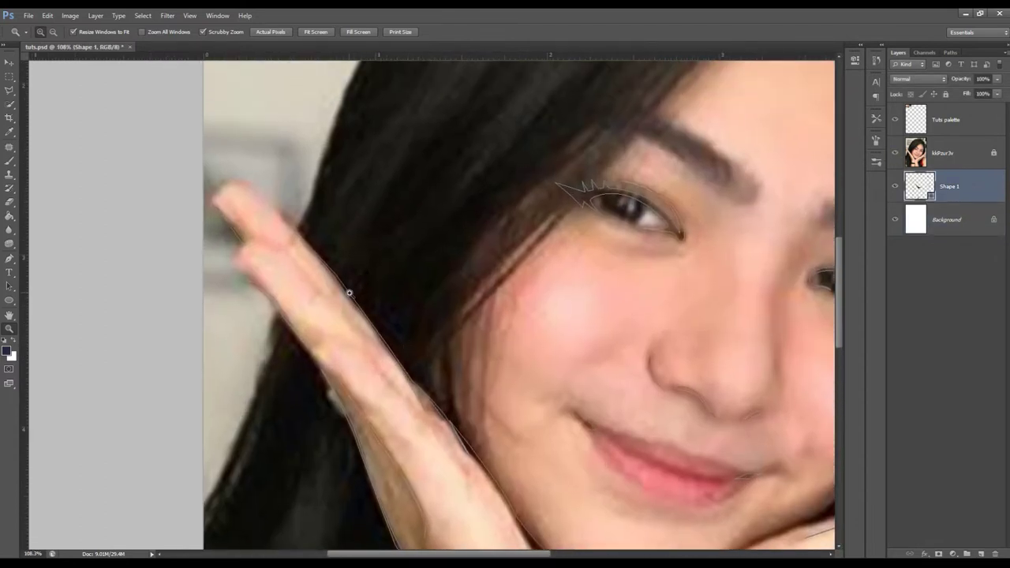
{"action": "left_click_drag", "start_coordinate": [351, 293], "coordinate": [361, 294]}
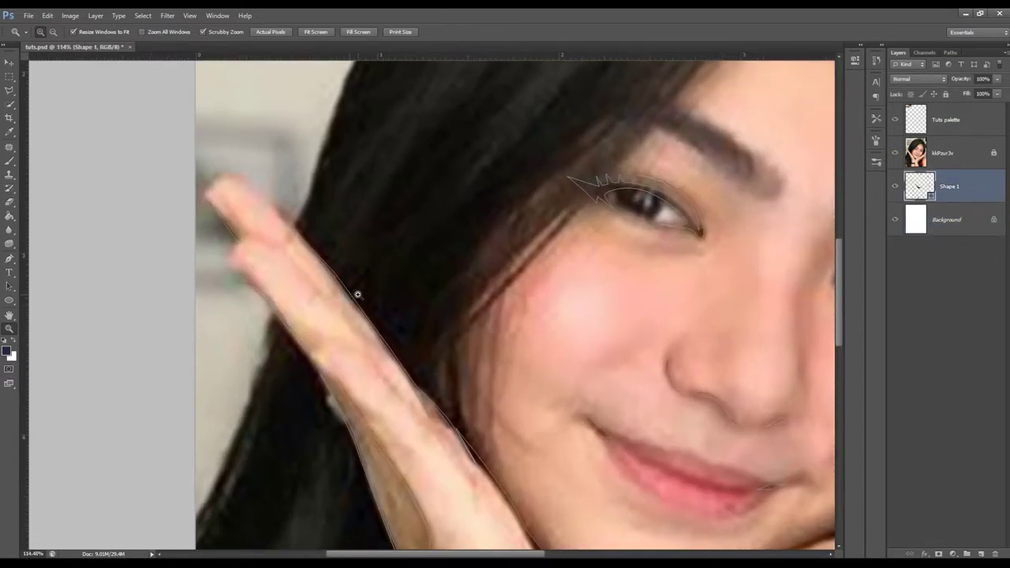
{"action": "key", "text": "p"}
{"action": "left_click", "coordinate": [307, 32]}
{"action": "left_click", "coordinate": [333, 53]}
Step: Pen-trace a curved line from the left fingertip down along the finger
{"action": "left_click", "coordinate": [226, 226]}
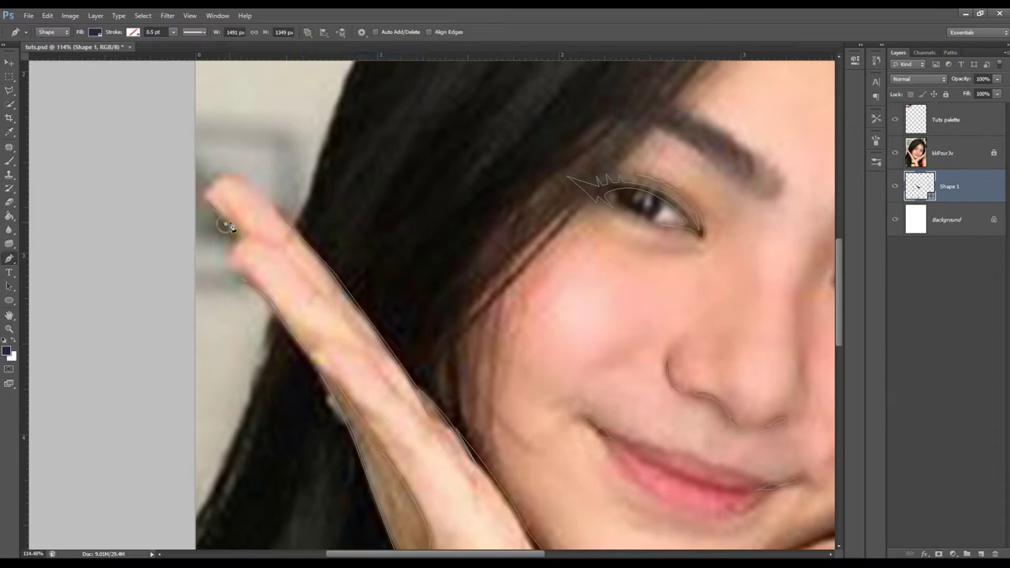
{"action": "left_click", "coordinate": [263, 239]}
{"action": "left_click_drag", "start_coordinate": [313, 286], "coordinate": [327, 303]}
{"action": "left_click", "coordinate": [314, 287], "text": "alt"}
{"action": "left_click", "coordinate": [356, 334]}
{"action": "left_click_drag", "start_coordinate": [263, 240], "coordinate": [229, 228]}
{"action": "key", "text": "Escape"}
Step: Add a second curved line lower on the left hand's finger, then fit the photo in the window
{"action": "scroll", "coordinate": [394, 295], "scroll_direction": "down", "scroll_amount": 3}
{"action": "left_click_drag", "start_coordinate": [359, 278], "coordinate": [400, 320]}
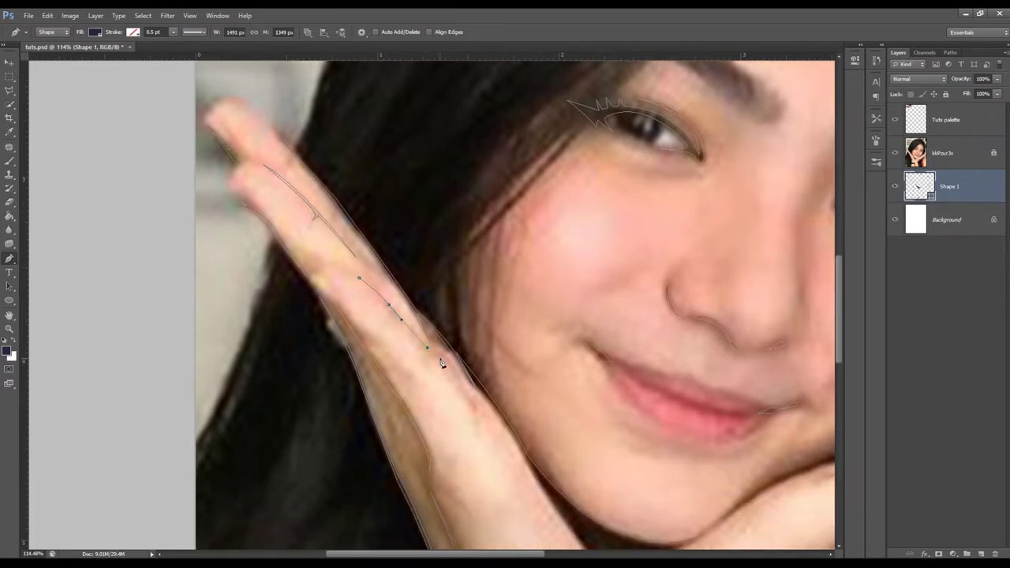
{"action": "scroll", "coordinate": [441, 361], "scroll_direction": "down", "scroll_amount": 1}
{"action": "left_click", "coordinate": [426, 317], "text": "alt"}
{"action": "left_click", "coordinate": [468, 361]}
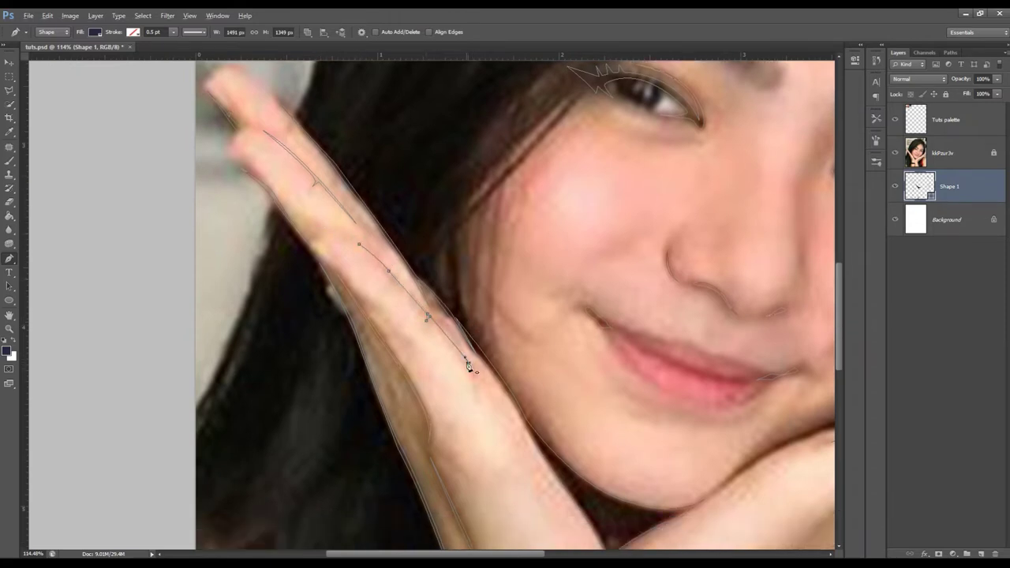
{"action": "left_click", "coordinate": [406, 287]}
{"action": "key", "text": "z"}
{"action": "key", "text": "ctrl+0"}
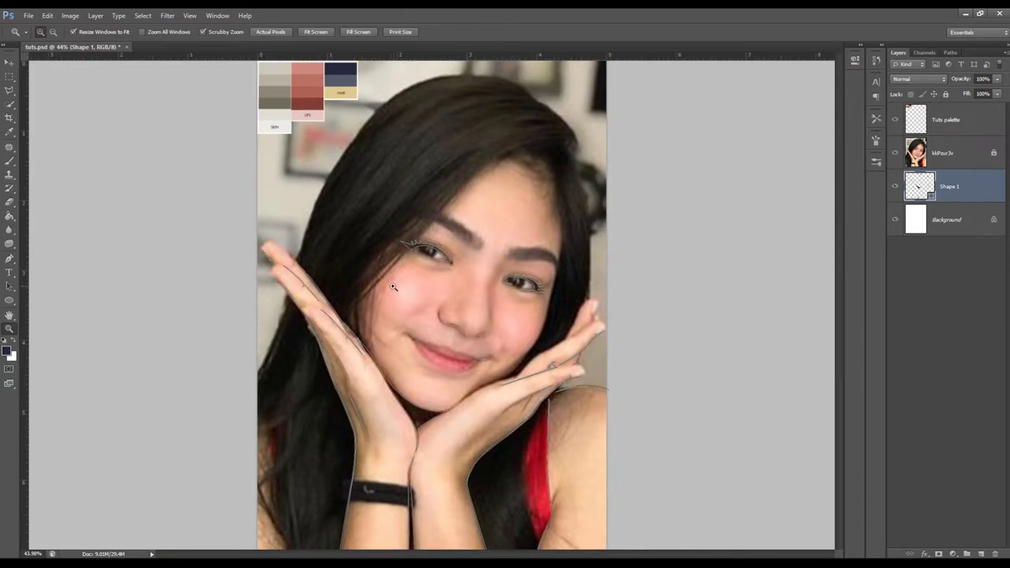
Step: Briefly hide the photo to check the line art, then reselect Shape 1 with the Pen in Combine Shapes mode
{"action": "left_click", "coordinate": [894, 152]}
{"action": "left_click", "coordinate": [946, 219]}
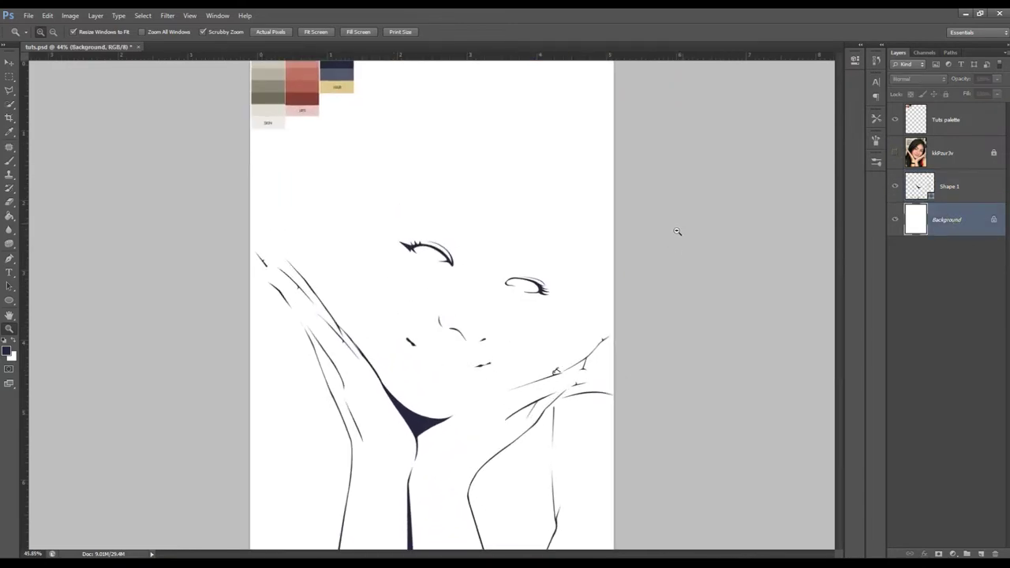
{"action": "left_click", "coordinate": [894, 153]}
{"action": "left_click", "coordinate": [947, 187]}
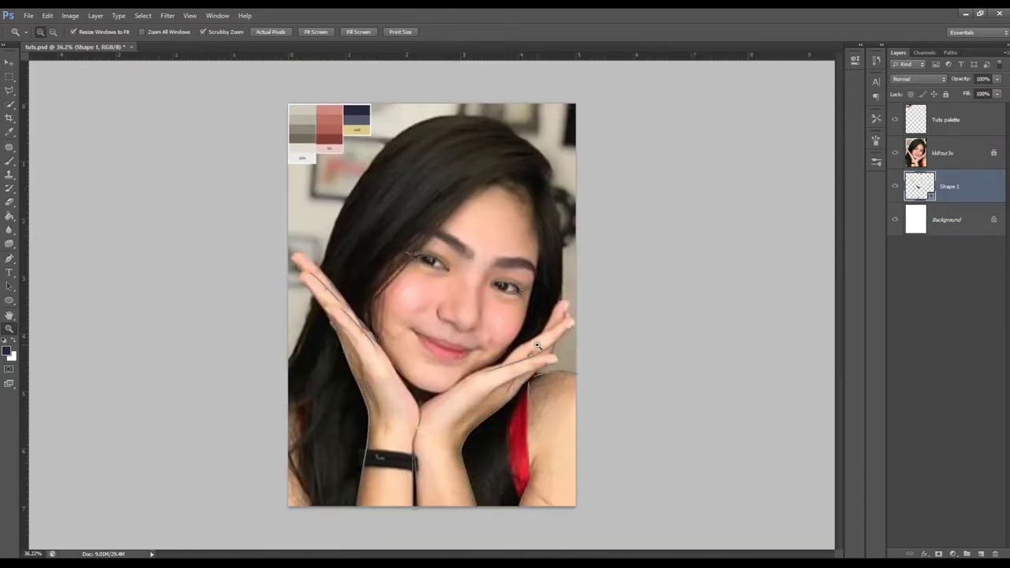
{"action": "left_click", "coordinate": [536, 335]}
{"action": "key", "text": "p"}
{"action": "left_click", "coordinate": [322, 32]}
{"action": "left_click", "coordinate": [344, 55]}
Step: Start a new outline at the right fingertip and curve it along the hair edge toward the jaw
{"action": "left_click", "coordinate": [635, 243]}
{"action": "left_click", "coordinate": [629, 269]}
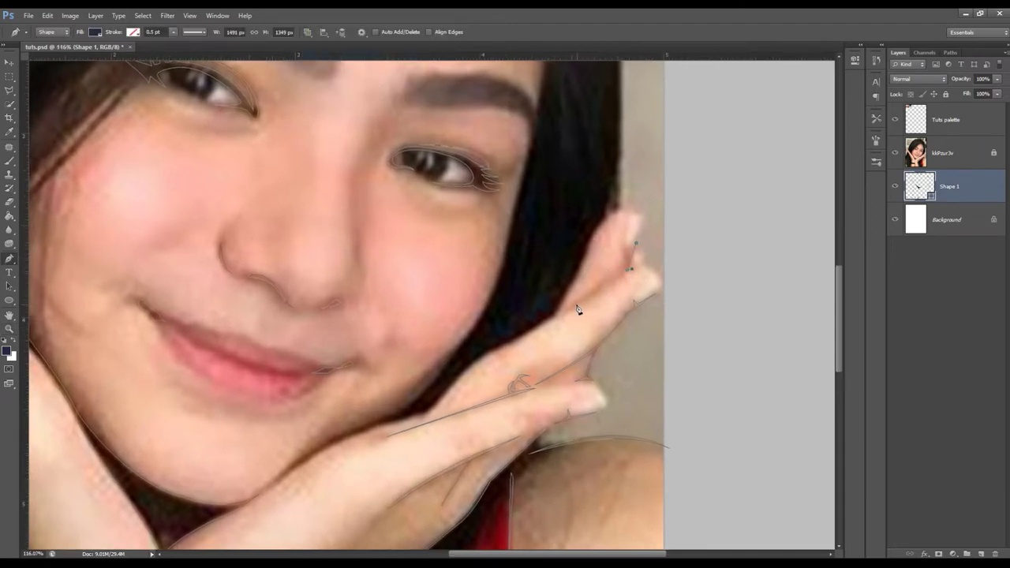
{"action": "left_click_drag", "start_coordinate": [584, 307], "coordinate": [635, 252]}
{"action": "key", "text": "Return"}
{"action": "left_click_drag", "start_coordinate": [596, 226], "coordinate": [566, 297]}
{"action": "left_click_drag", "start_coordinate": [457, 380], "coordinate": [452, 397]}
Step: Run the outline along the jaw and back up to the hand to close the filled shape
{"action": "left_click", "coordinate": [426, 416]}
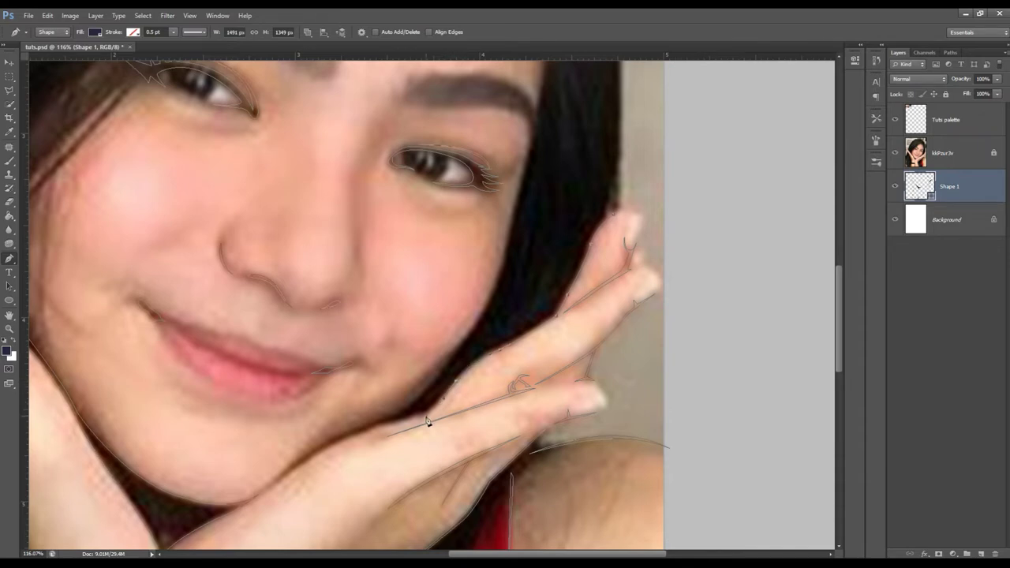
{"action": "left_click", "coordinate": [362, 433]}
{"action": "left_click_drag", "start_coordinate": [282, 478], "coordinate": [272, 495]}
{"action": "left_click_drag", "start_coordinate": [284, 474], "coordinate": [303, 460]}
{"action": "mouse_move", "coordinate": [369, 428]}
{"action": "left_mouse_down"}
{"action": "mouse_move", "coordinate": [426, 390]}
{"action": "mouse_move", "coordinate": [446, 363]}
{"action": "left_mouse_up"}
{"action": "left_click_drag", "start_coordinate": [482, 315], "coordinate": [549, 271]}
{"action": "scroll", "coordinate": [549, 271], "scroll_direction": "up", "scroll_amount": 2}
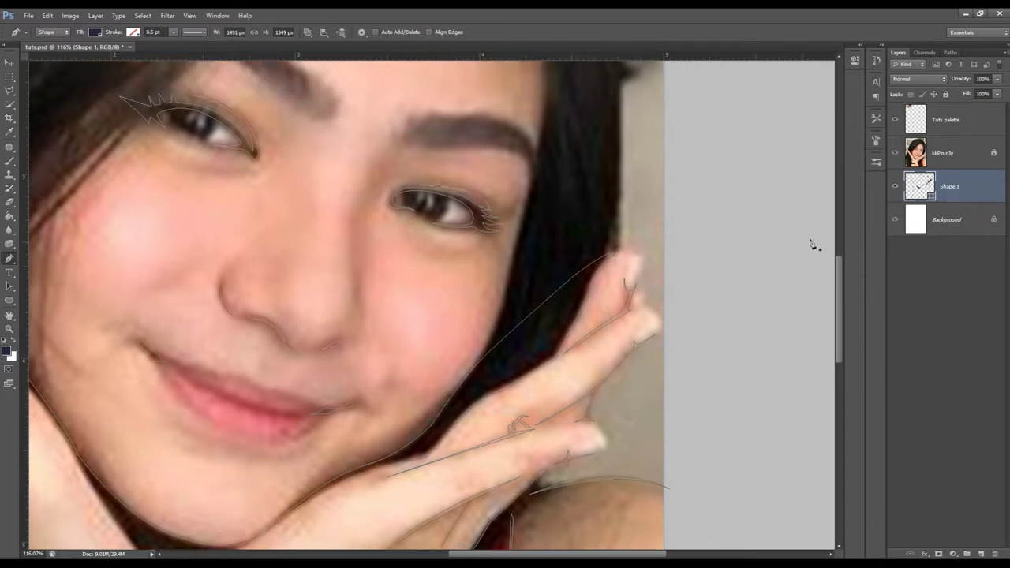
{"action": "left_click", "coordinate": [574, 279]}
{"action": "left_click", "coordinate": [949, 131]}
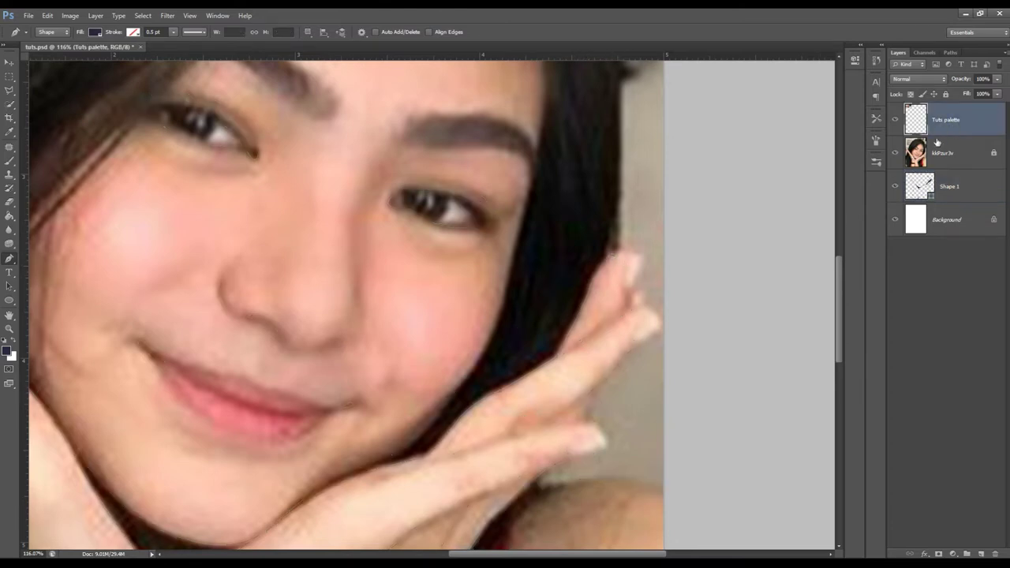
Step: Hide the reference photo and zoom out to check the line art
{"action": "left_click", "coordinate": [894, 152]}
{"action": "left_click", "coordinate": [947, 219]}
{"action": "key", "text": "z"}
{"action": "key", "text": "ctrl+minus"}
{"action": "key", "text": "ctrl+minus"}
{"action": "key", "text": "ctrl+minus"}
{"action": "key", "text": "ctrl+minus"}
{"action": "left_click_drag", "start_coordinate": [440, 313], "coordinate": [447, 308]}
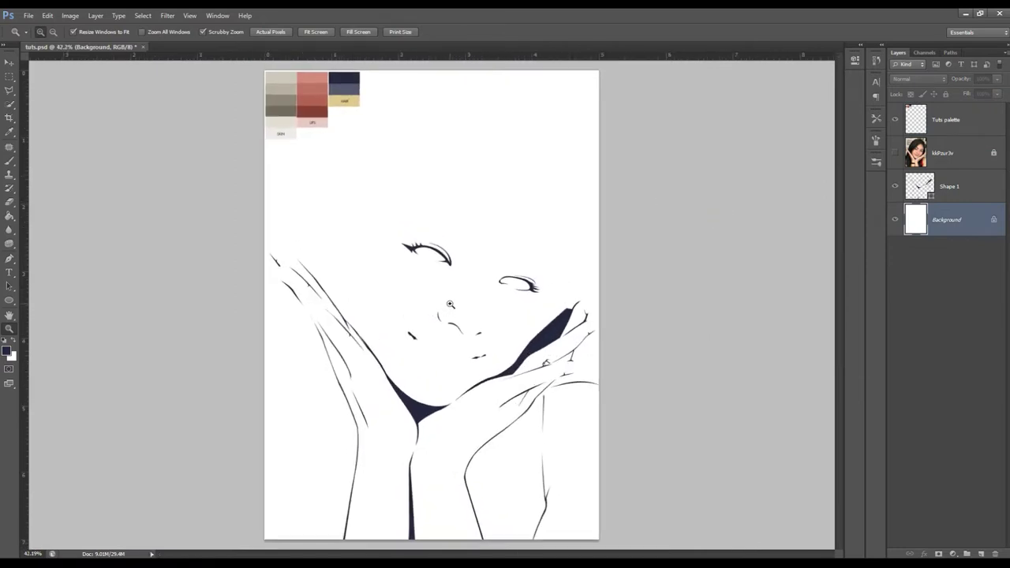
Step: Show the photo, reselect Shape 1 and zoom on the chin and hand, then hide the photo to preview
{"action": "left_click", "coordinate": [894, 153]}
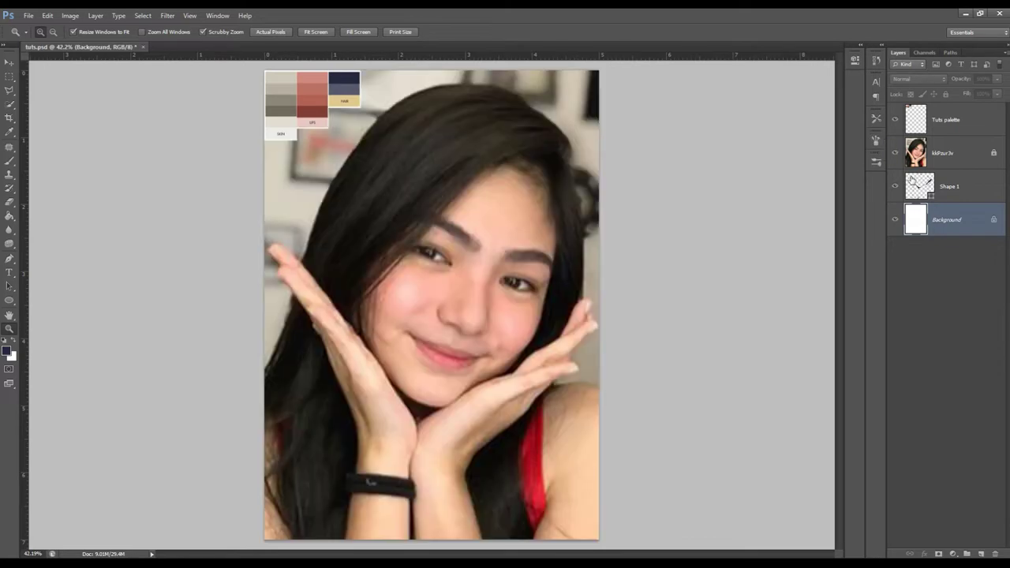
{"action": "left_click", "coordinate": [915, 185]}
{"action": "left_click_drag", "start_coordinate": [495, 394], "coordinate": [505, 388]}
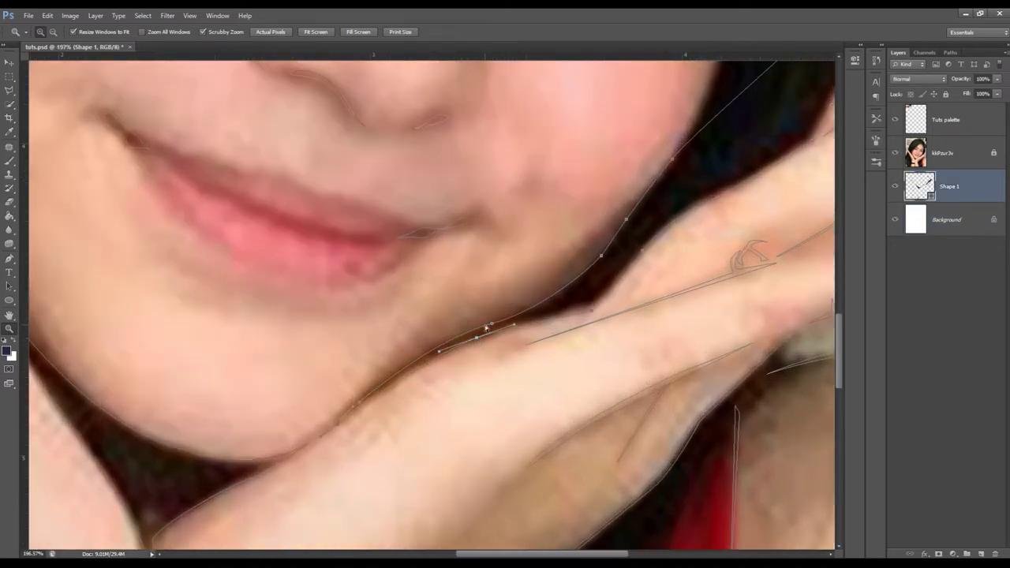
{"action": "key", "text": "p"}
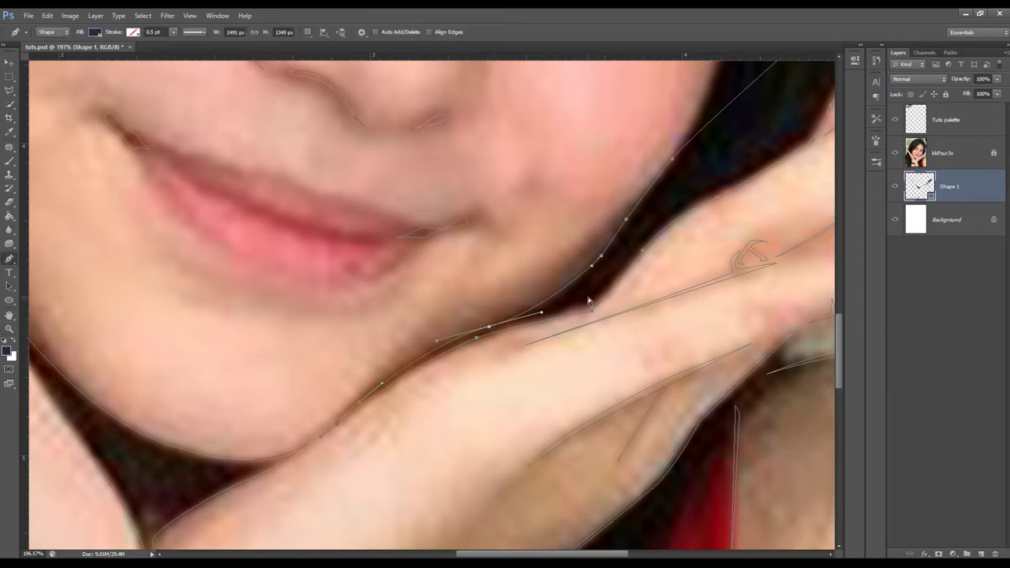
{"action": "left_click", "coordinate": [894, 152]}
{"action": "left_click", "coordinate": [946, 219]}
{"action": "key", "text": "z"}
{"action": "mouse_move", "coordinate": [563, 253]}
{"action": "left_mouse_down"}
{"action": "mouse_move", "coordinate": [662, 278]}
{"action": "mouse_move", "coordinate": [591, 282]}
{"action": "left_mouse_up"}
Step: Show the photo again and fit the view, then hide it and zoom out over the whole line art
{"action": "left_click", "coordinate": [894, 152]}
{"action": "left_click", "coordinate": [947, 185]}
{"action": "key", "text": "ctrl+0"}
{"action": "mouse_move", "coordinate": [489, 237]}
{"action": "left_mouse_down"}
{"action": "mouse_move", "coordinate": [532, 236]}
{"action": "mouse_move", "coordinate": [489, 236]}
{"action": "left_mouse_up"}
{"action": "left_click", "coordinate": [895, 152]}
{"action": "left_click", "coordinate": [946, 219]}
{"action": "left_click_drag", "start_coordinate": [686, 210], "coordinate": [625, 207]}
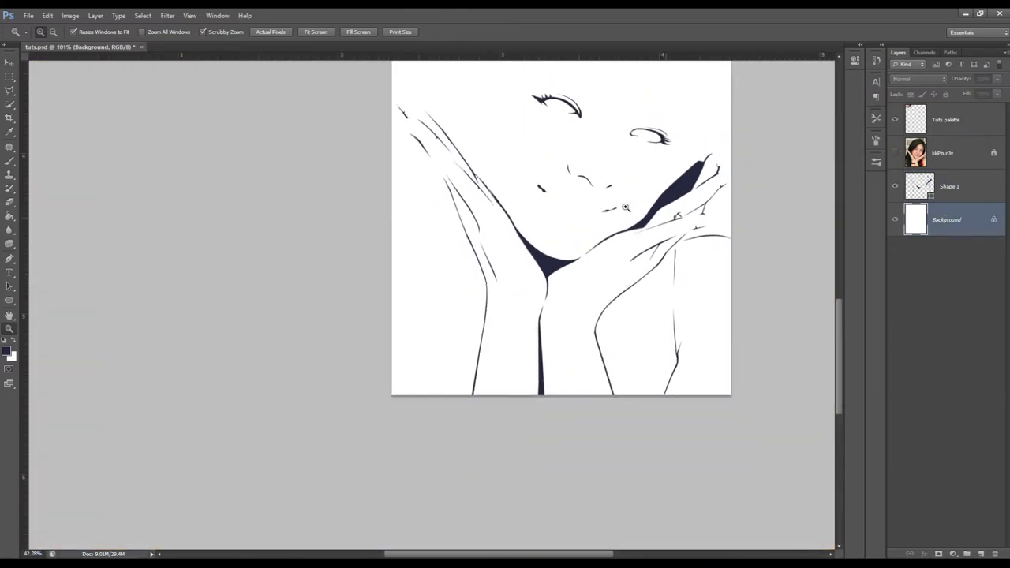
Step: Toggle the reference photo on and off while zooming in on the eyes and brows
{"action": "left_click", "coordinate": [894, 152]}
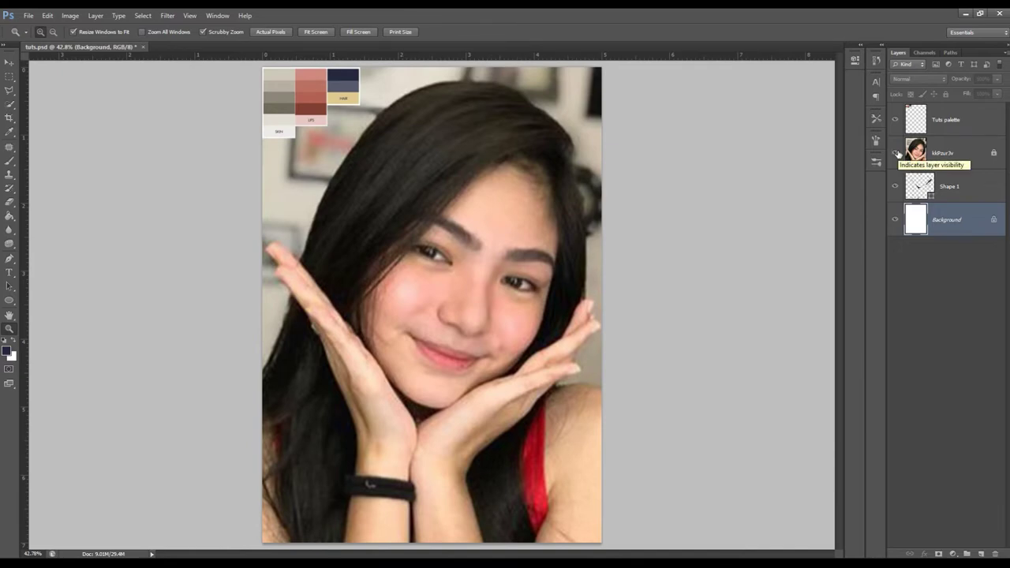
{"action": "left_click", "coordinate": [894, 152]}
{"action": "left_click", "coordinate": [895, 152]}
{"action": "left_click_drag", "start_coordinate": [523, 264], "coordinate": [519, 250]}
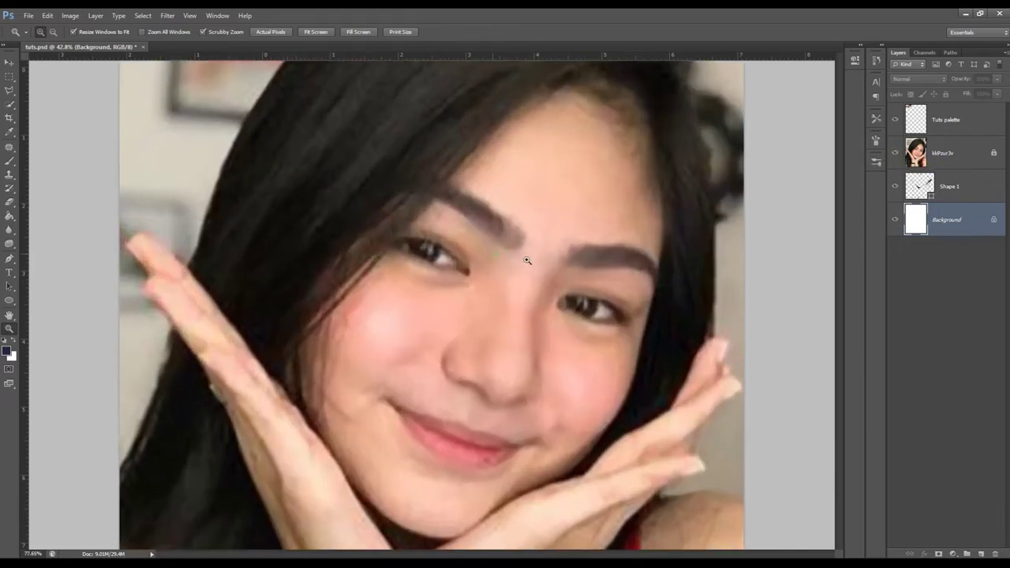
{"action": "scroll", "coordinate": [519, 249], "scroll_direction": "down", "scroll_amount": 2}
{"action": "left_click", "coordinate": [894, 152]}
{"action": "left_click", "coordinate": [894, 153]}
{"action": "left_click_drag", "start_coordinate": [555, 381], "coordinate": [583, 382]}
Step: Select the Shape 1 layer and set the Pen tool to Combine Shapes
{"action": "left_click", "coordinate": [928, 190]}
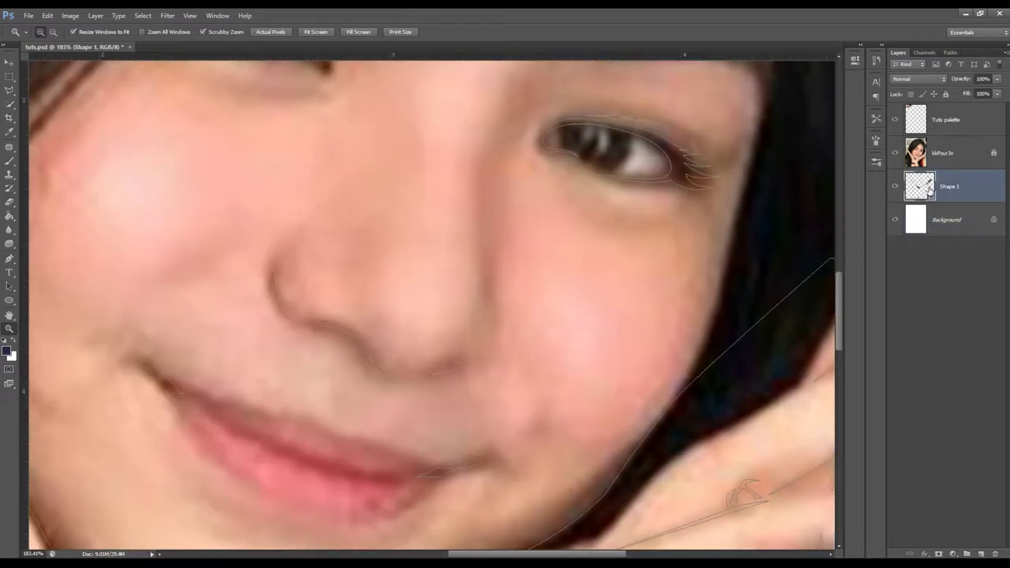
{"action": "scroll", "coordinate": [584, 190], "scroll_direction": "up", "scroll_amount": 6}
{"action": "scroll", "coordinate": [496, 198], "scroll_direction": "down", "scroll_amount": 4}
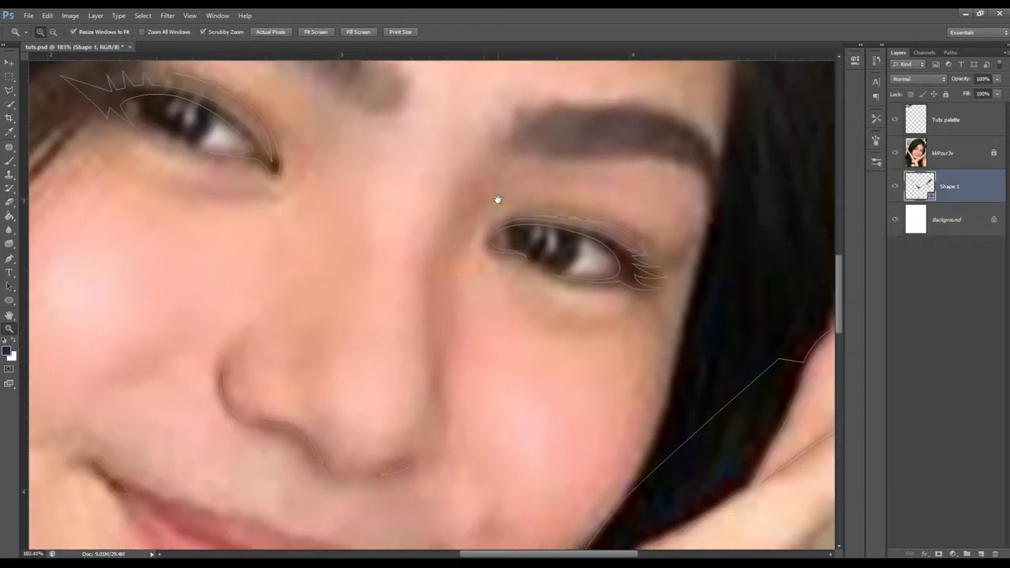
{"action": "scroll", "coordinate": [507, 221], "scroll_direction": "up", "scroll_amount": 2}
{"action": "scroll", "coordinate": [516, 244], "scroll_direction": "down", "scroll_amount": 1}
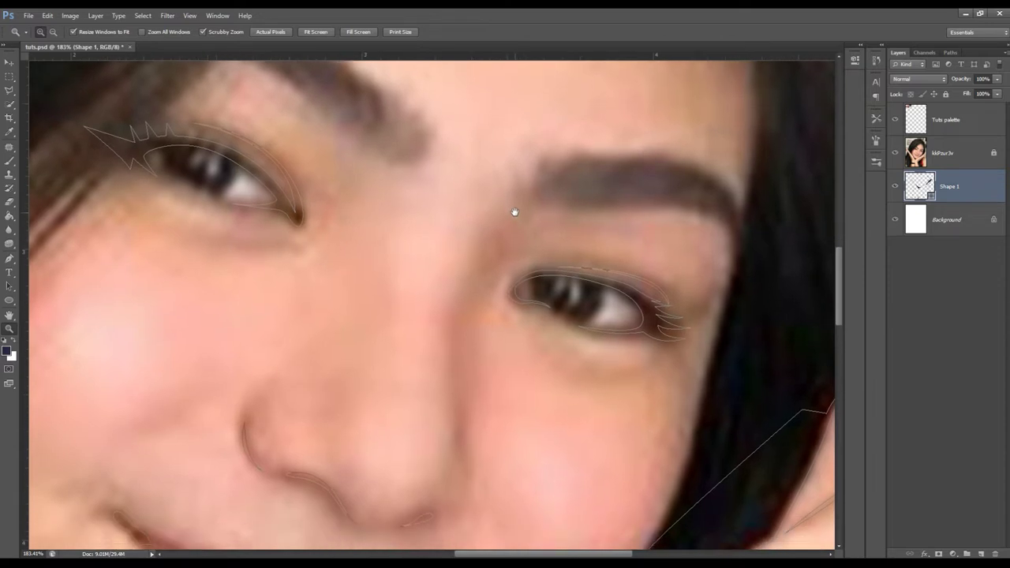
{"action": "key", "text": "p"}
{"action": "left_click", "coordinate": [307, 31]}
{"action": "left_click", "coordinate": [330, 52]}
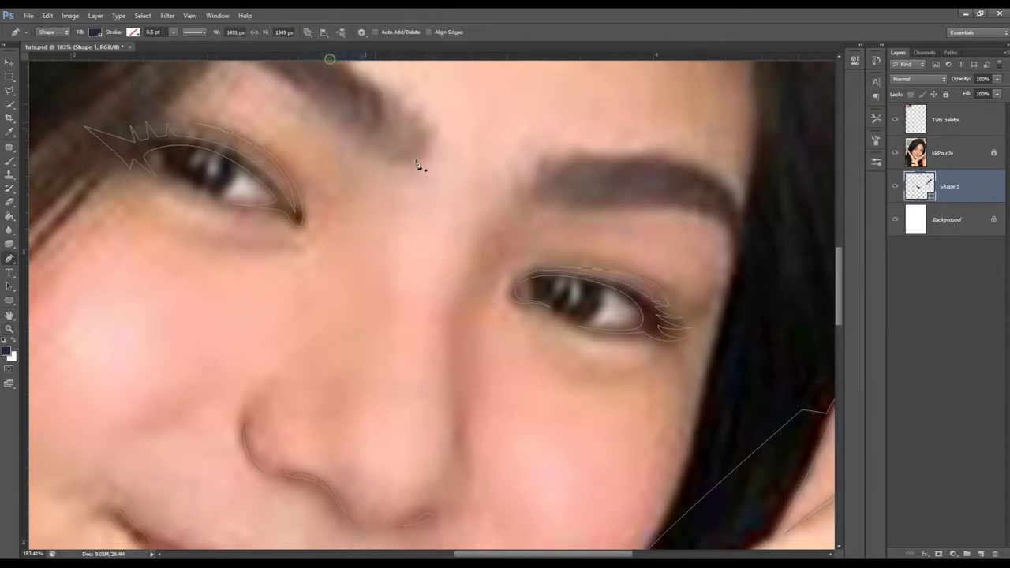
Step: Draw a thin curved stroke along the right side of the nose
{"action": "scroll", "coordinate": [433, 126], "scroll_direction": "down", "scroll_amount": 2}
{"action": "scroll", "coordinate": [432, 126], "scroll_direction": "down", "scroll_amount": 1}
{"action": "left_click", "coordinate": [453, 300]}
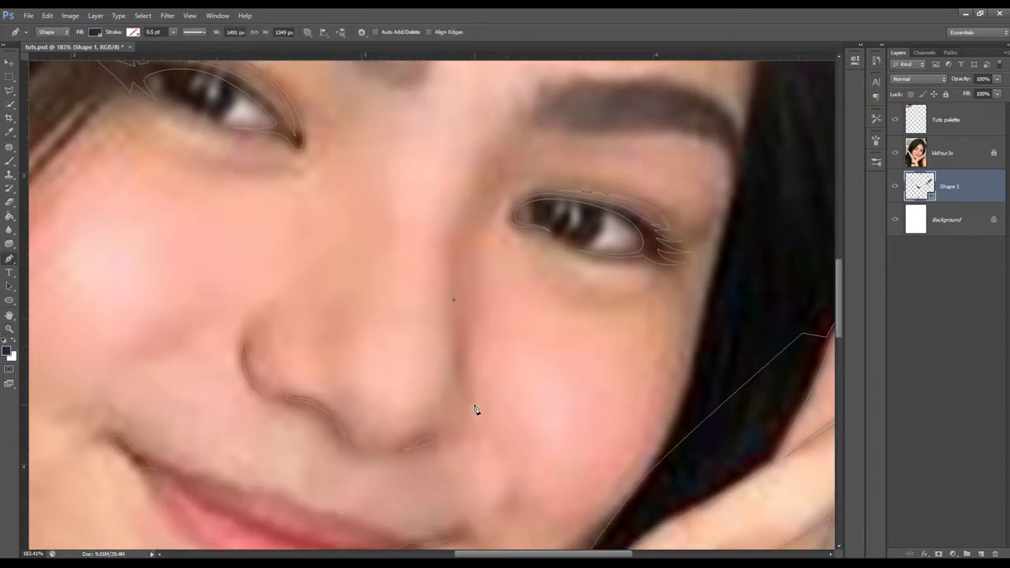
{"action": "left_click_drag", "start_coordinate": [451, 396], "coordinate": [461, 380]}
Step: Hide the reference photo and zoom in to review the face line art
{"action": "left_click", "coordinate": [895, 152]}
{"action": "left_click", "coordinate": [947, 220]}
{"action": "key", "text": "z"}
{"action": "left_click_drag", "start_coordinate": [576, 214], "coordinate": [694, 206]}
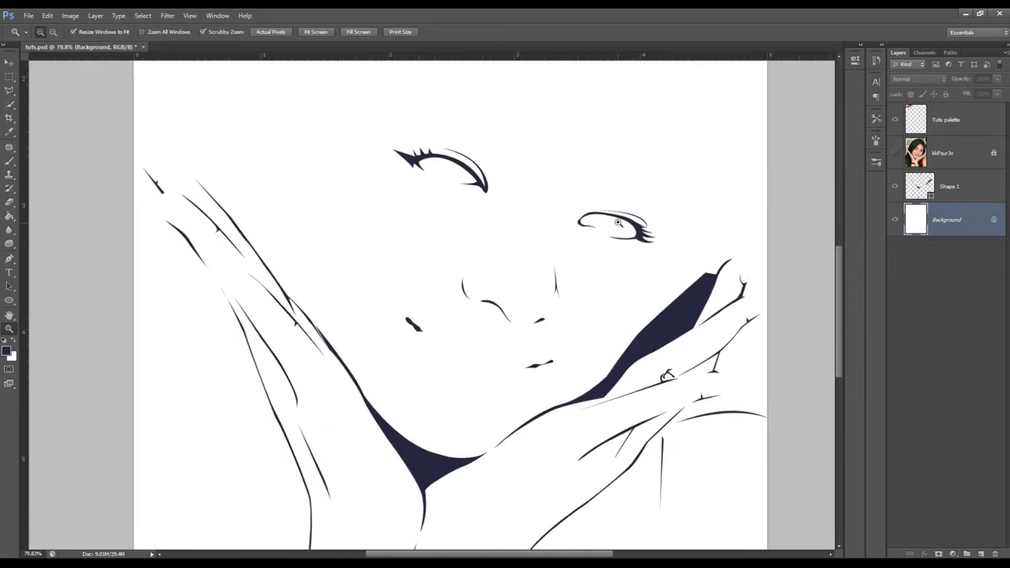
Step: Show the reference photo, select the Shape 1 layer, and zoom in on the left eyebrow
{"action": "left_click", "coordinate": [894, 153]}
{"action": "left_click", "coordinate": [949, 186]}
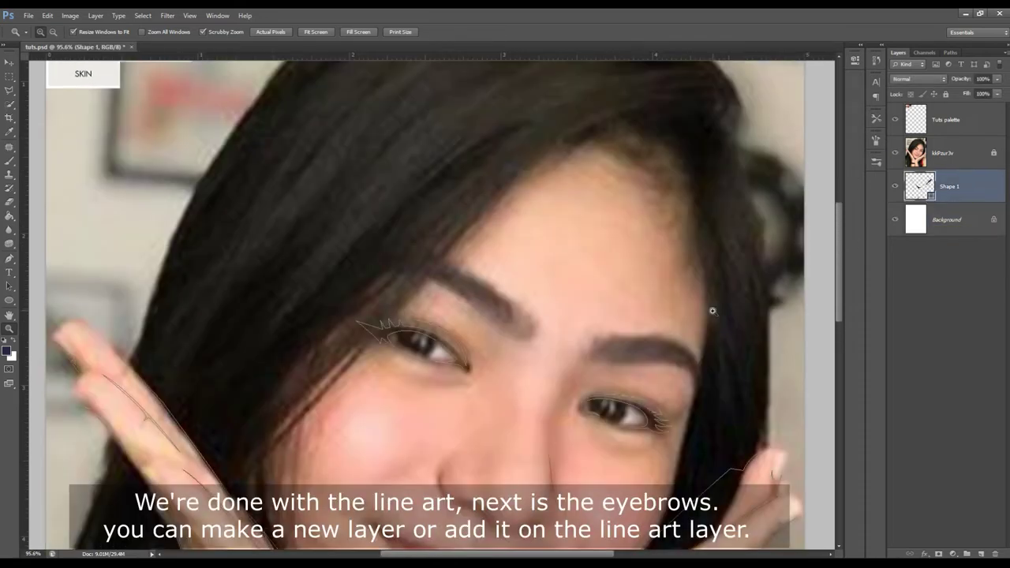
{"action": "left_click_drag", "start_coordinate": [672, 324], "coordinate": [694, 323]}
{"action": "left_click_drag", "start_coordinate": [476, 246], "coordinate": [494, 255]}
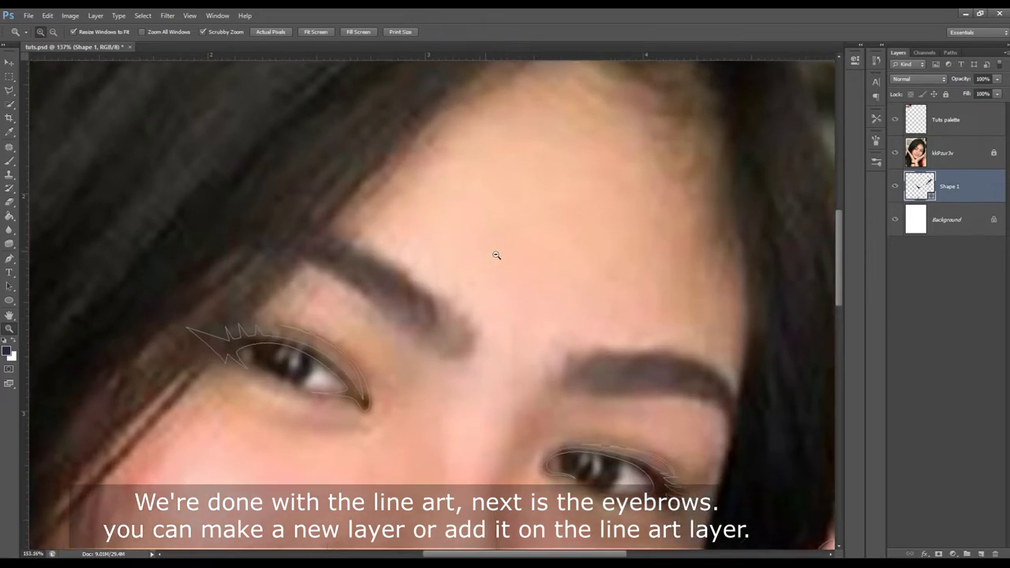
Step: Add a new empty layer and set the Pen tool's Path Operations to New Layer
{"action": "key", "text": "p"}
{"action": "left_click", "coordinate": [310, 31]}
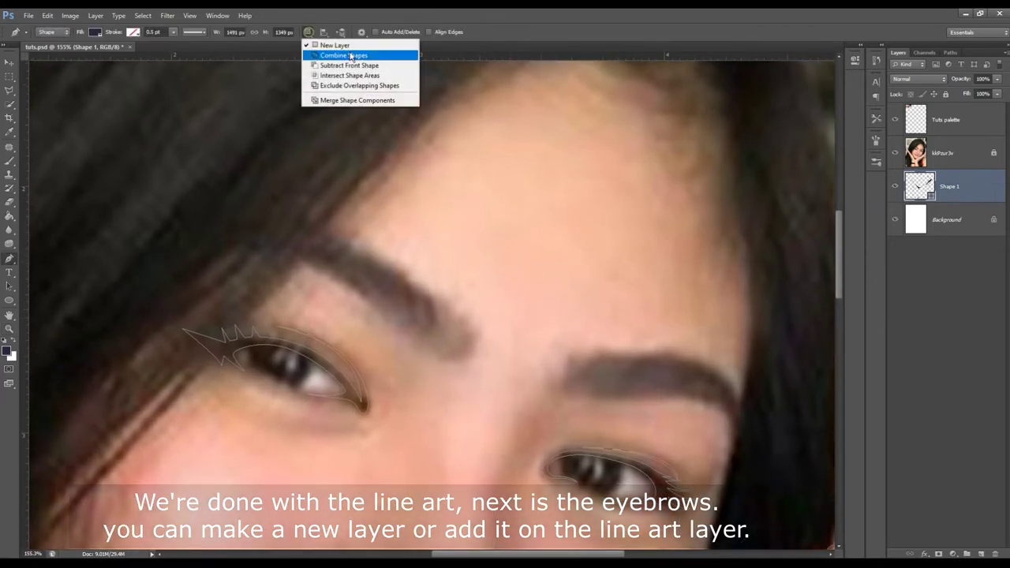
{"action": "left_click", "coordinate": [350, 53]}
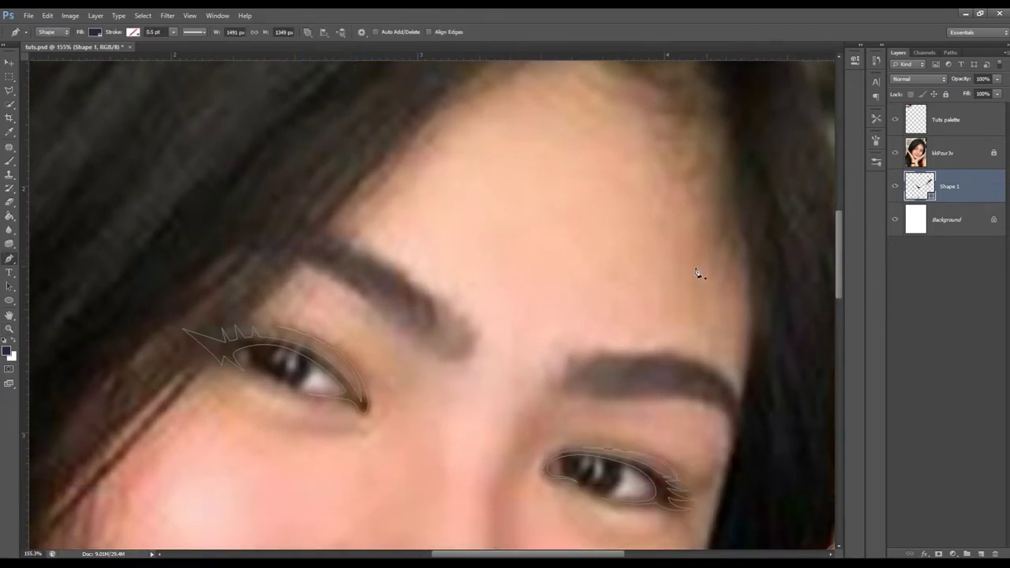
{"action": "left_click", "coordinate": [980, 554]}
{"action": "left_click", "coordinate": [307, 31]}
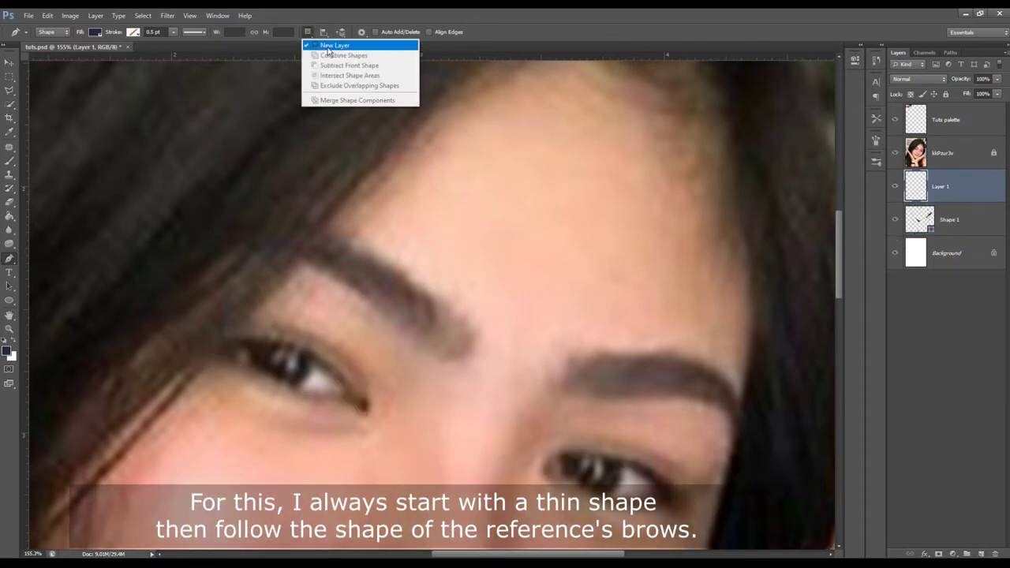
{"action": "left_click", "coordinate": [324, 46]}
Step: Anchor the left eyebrow's inner end and its individual hair tips with the Pen tool
{"action": "left_click", "coordinate": [462, 363]}
{"action": "left_click", "coordinate": [476, 344]}
{"action": "left_click", "coordinate": [467, 350]}
{"action": "left_click", "coordinate": [478, 331]}
{"action": "left_click", "coordinate": [470, 315]}
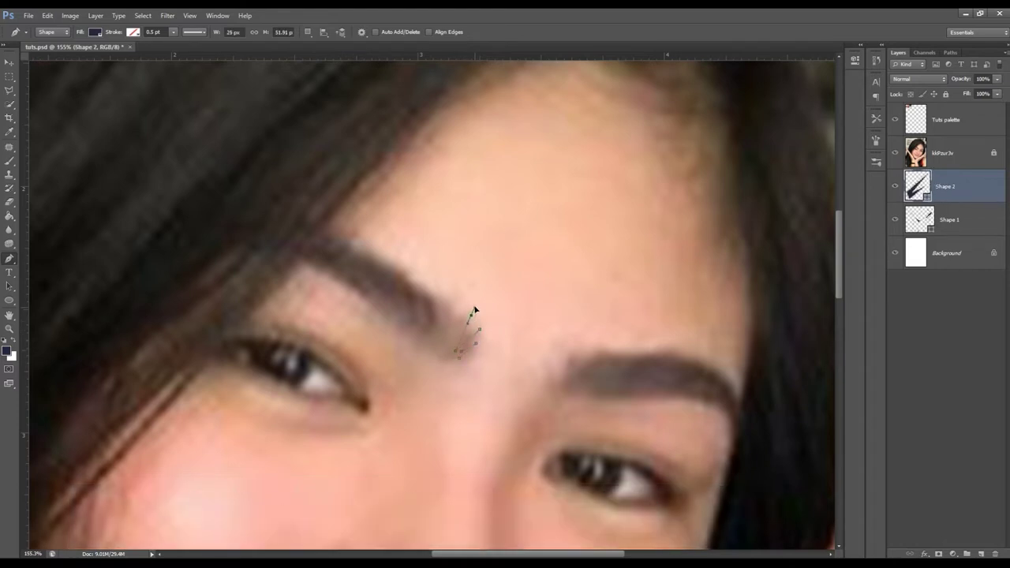
{"action": "left_click", "coordinate": [458, 344]}
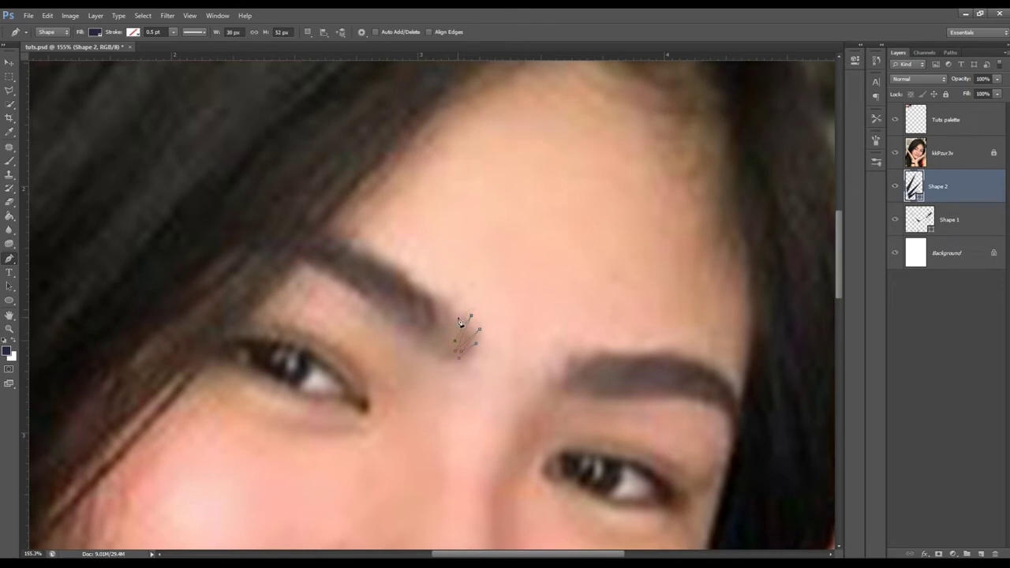
{"action": "left_click", "coordinate": [445, 302]}
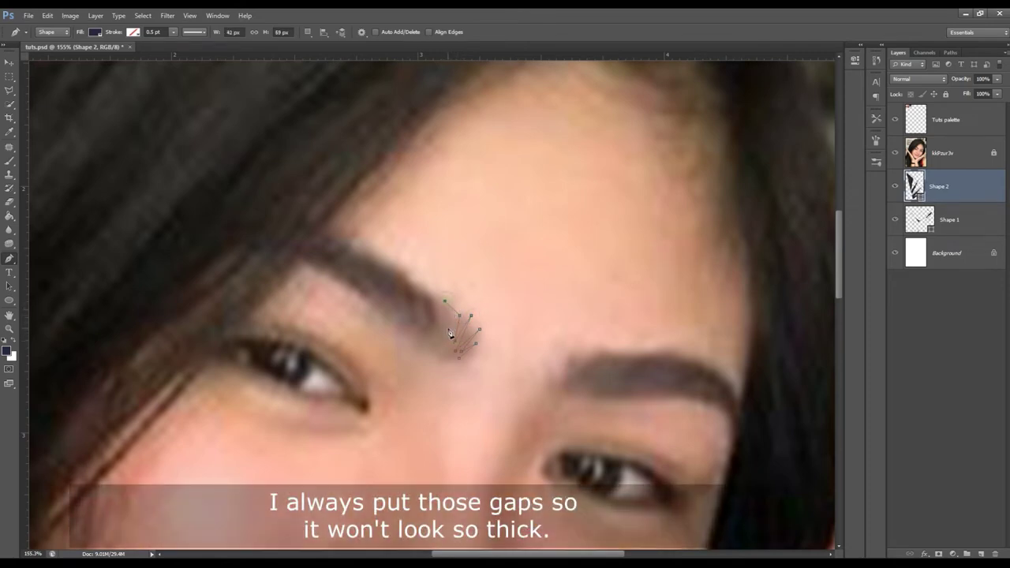
{"action": "left_click", "coordinate": [446, 332]}
{"action": "left_click", "coordinate": [435, 298]}
Step: Extend the brow outline out to its tail, curve the lower edge back, and close the shape
{"action": "left_click_drag", "start_coordinate": [351, 248], "coordinate": [320, 232]}
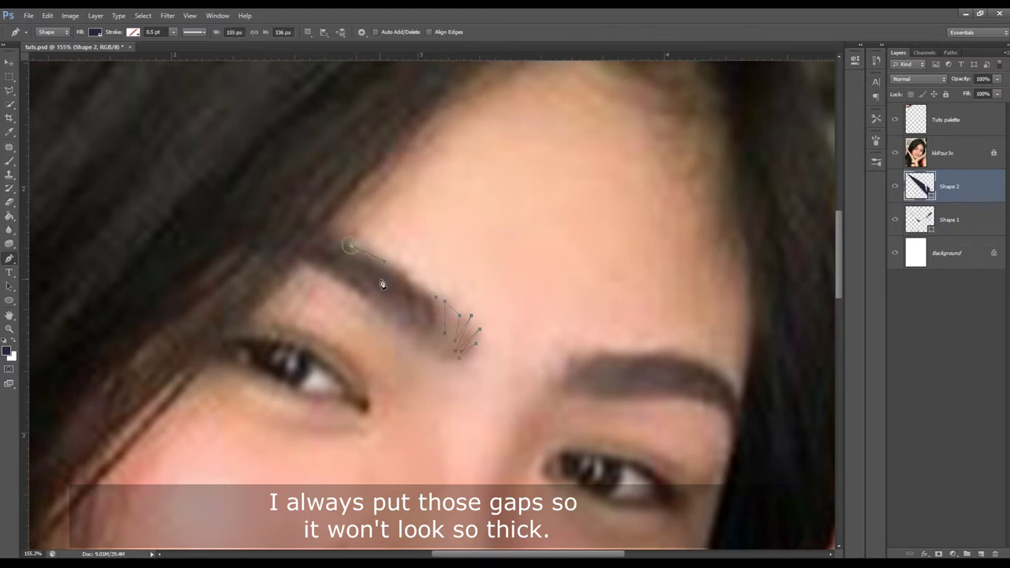
{"action": "left_click", "coordinate": [338, 242]}
{"action": "left_click", "coordinate": [276, 224]}
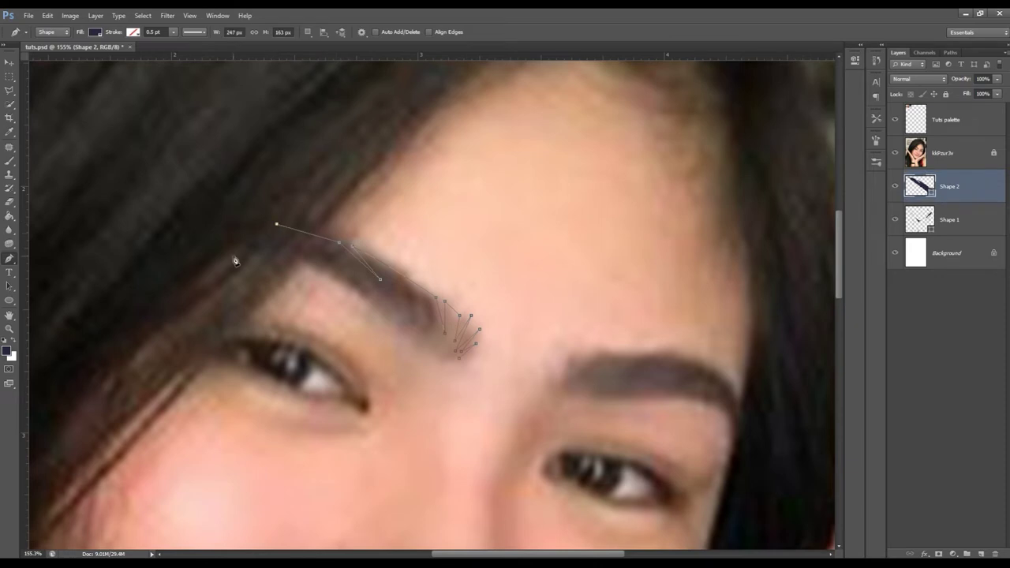
{"action": "left_click", "coordinate": [227, 240]}
{"action": "left_click", "coordinate": [345, 270]}
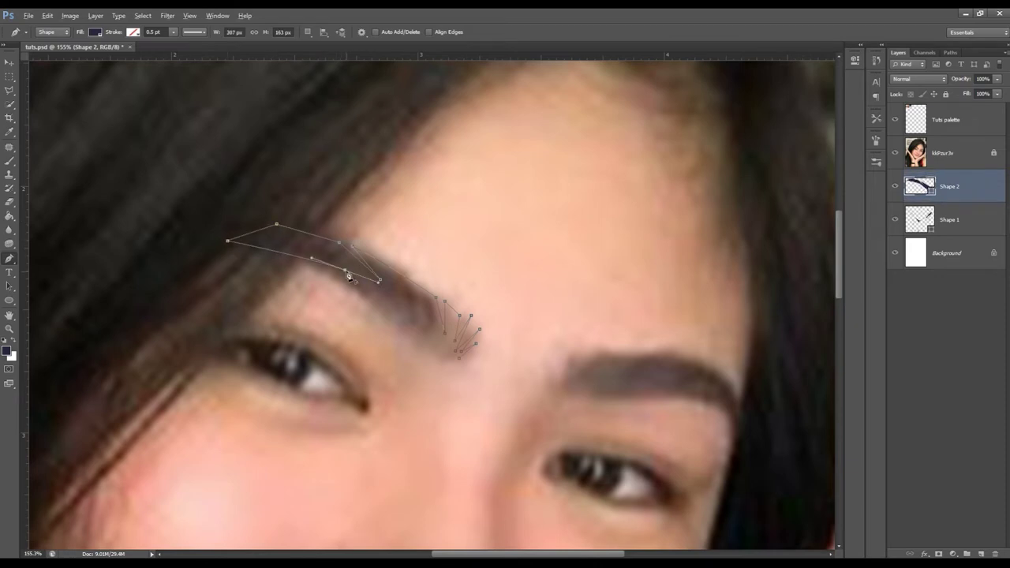
{"action": "mouse_move", "coordinate": [330, 272]}
{"action": "left_mouse_down"}
{"action": "mouse_move", "coordinate": [411, 330]}
{"action": "mouse_move", "coordinate": [422, 318]}
{"action": "left_mouse_up"}
{"action": "left_click", "coordinate": [455, 364]}
Step: Hide the reference photo, zoom in on the face, and rename Shape 1 to line art
{"action": "left_click", "coordinate": [894, 152]}
{"action": "left_click", "coordinate": [946, 119]}
{"action": "mouse_move", "coordinate": [499, 285]}
{"action": "left_mouse_down"}
{"action": "mouse_move", "coordinate": [527, 254]}
{"action": "mouse_move", "coordinate": [505, 272]}
{"action": "left_mouse_up"}
{"action": "double_click", "coordinate": [948, 219]}
{"action": "key", "text": "BackSpace"}
{"action": "double_click", "coordinate": [950, 186]}
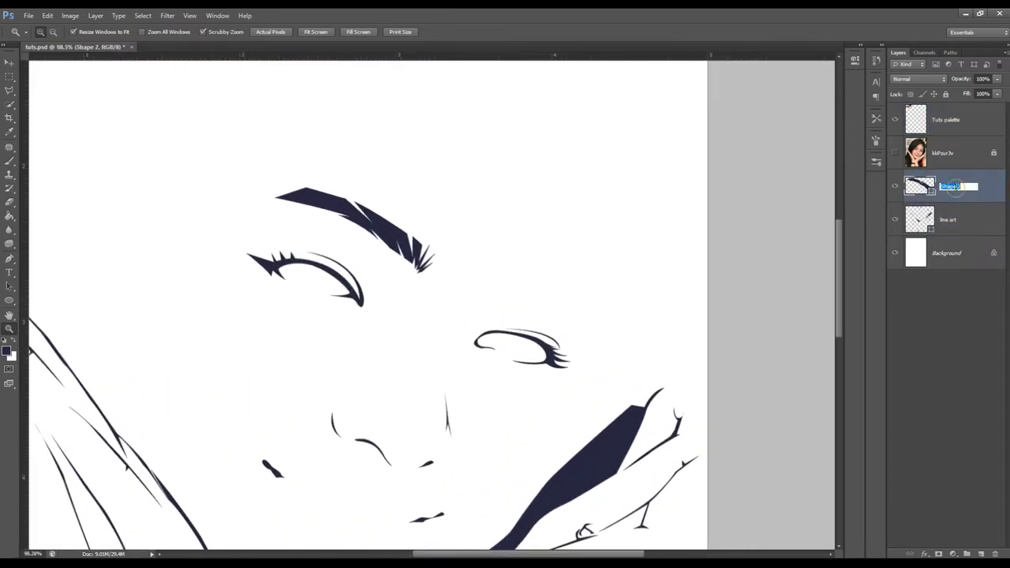
Step: Name the eyebrow layer brows, show the reference photo, and zoom in on the right eyebrow
{"action": "type", "text": "ows"}
{"action": "key", "text": "Return"}
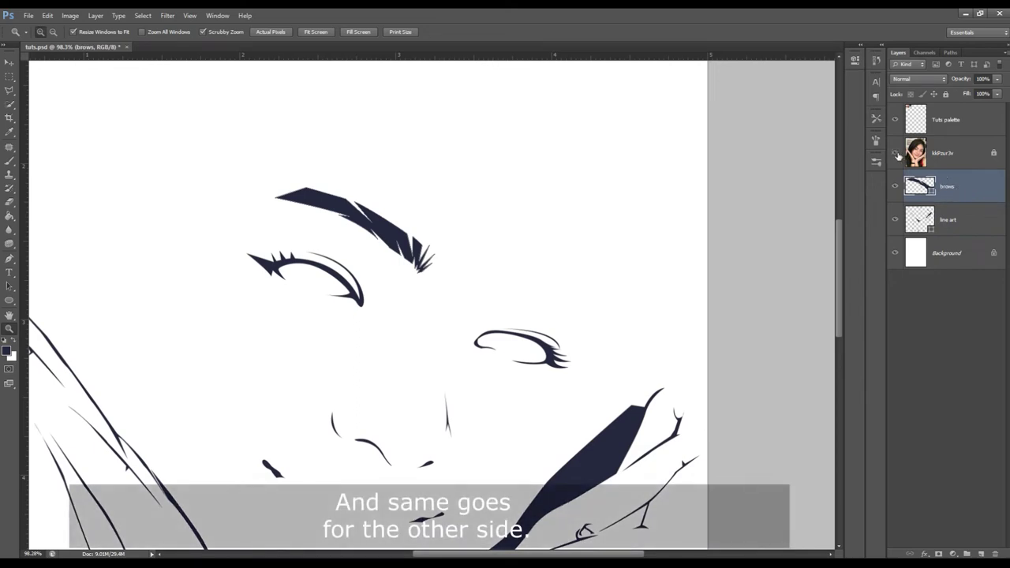
{"action": "left_click", "coordinate": [895, 153]}
{"action": "left_click_drag", "start_coordinate": [551, 292], "coordinate": [397, 302]}
Step: Set the Pen tool's path combine option and anchor the right brow's inner end and hairs
{"action": "key", "text": "p"}
{"action": "left_click", "coordinate": [307, 31]}
{"action": "left_click", "coordinate": [328, 56]}
{"action": "left_click", "coordinate": [325, 293]}
{"action": "left_click", "coordinate": [331, 289]}
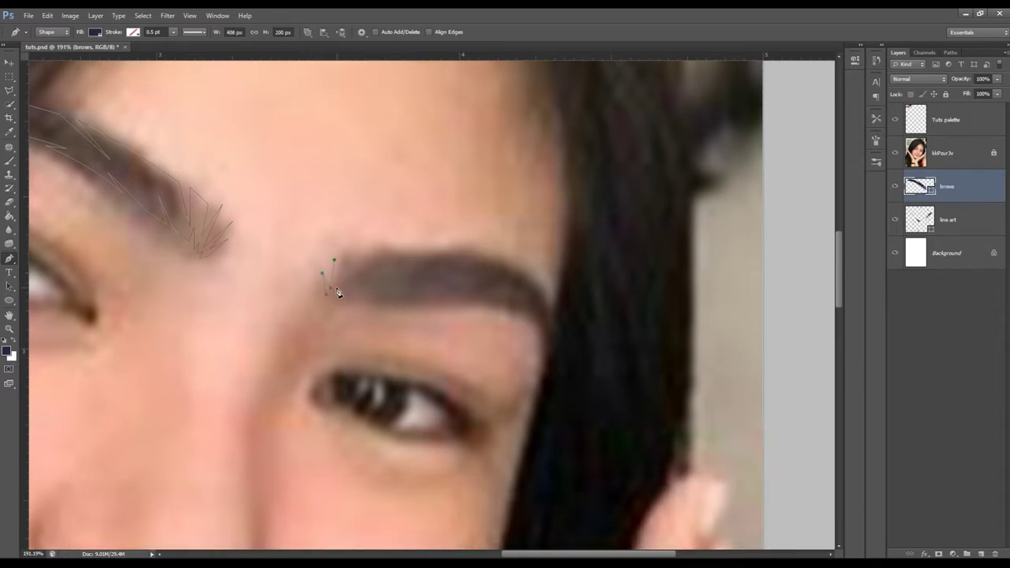
{"action": "left_click", "coordinate": [347, 282]}
{"action": "left_click", "coordinate": [356, 254]}
Step: Add Pen anchors along the right brow's top edge toward its outer end
{"action": "left_click", "coordinate": [368, 255]}
{"action": "left_click", "coordinate": [390, 253]}
{"action": "left_click", "coordinate": [372, 268]}
{"action": "left_click", "coordinate": [402, 254]}
{"action": "left_click", "coordinate": [498, 260]}
{"action": "left_click", "coordinate": [519, 268]}
{"action": "left_click", "coordinate": [477, 261]}
{"action": "left_click", "coordinate": [526, 274]}
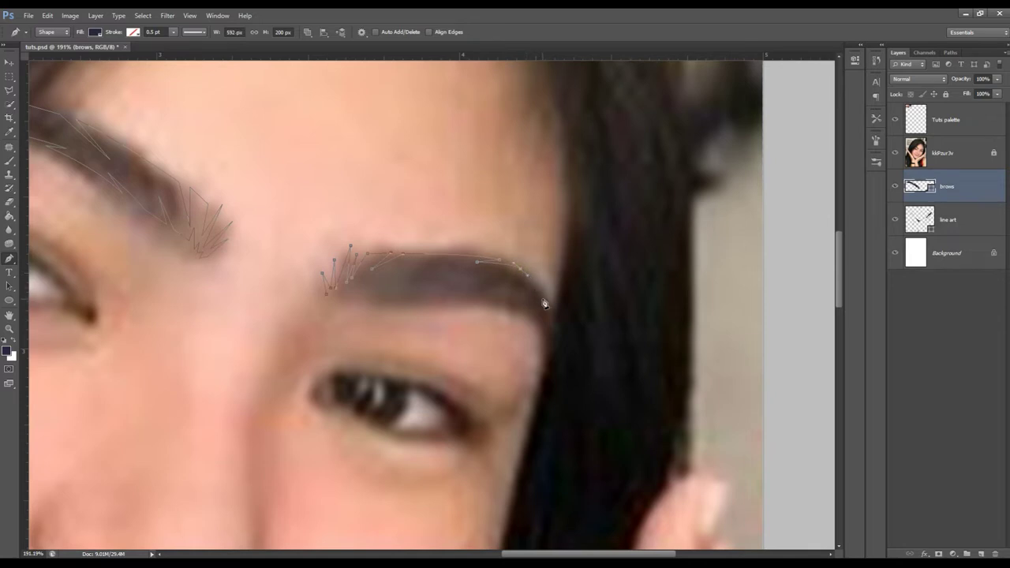
Step: Mark the brow's outer end and curve the outline down past the tail and back underneath
{"action": "left_click", "coordinate": [539, 298]}
{"action": "left_click_drag", "start_coordinate": [559, 349], "coordinate": [566, 403]}
{"action": "left_click", "coordinate": [569, 389]}
{"action": "left_click_drag", "start_coordinate": [543, 305], "coordinate": [471, 302]}
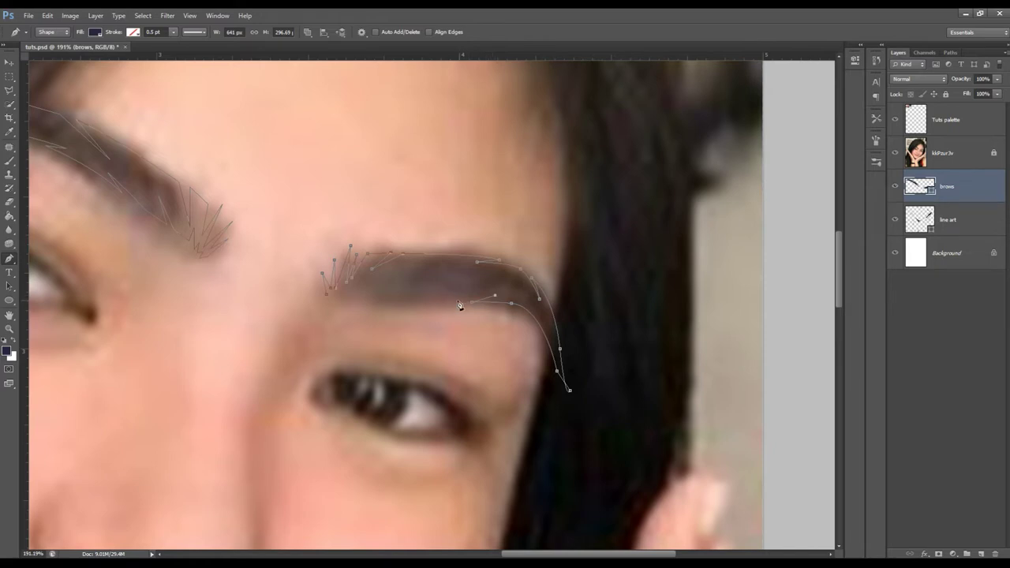
Step: Outline the second eyebrow on the brows layer with two curved anchors
{"action": "left_click_drag", "start_coordinate": [420, 300], "coordinate": [392, 310]}
{"action": "left_click_drag", "start_coordinate": [365, 301], "coordinate": [388, 283]}
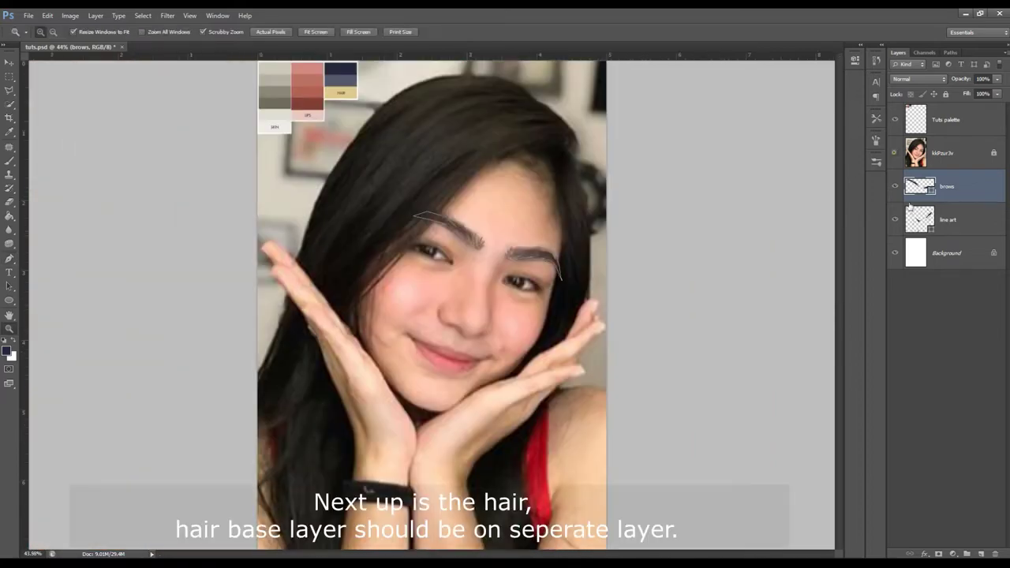
{"action": "left_click", "coordinate": [894, 153]}
{"action": "left_click", "coordinate": [946, 253]}
{"action": "scroll", "coordinate": [555, 253], "scroll_direction": "down", "scroll_amount": 3}
{"action": "scroll", "coordinate": [555, 253], "scroll_direction": "up", "scroll_amount": 1}
{"action": "scroll", "coordinate": [558, 254], "scroll_direction": "down", "scroll_amount": 1}
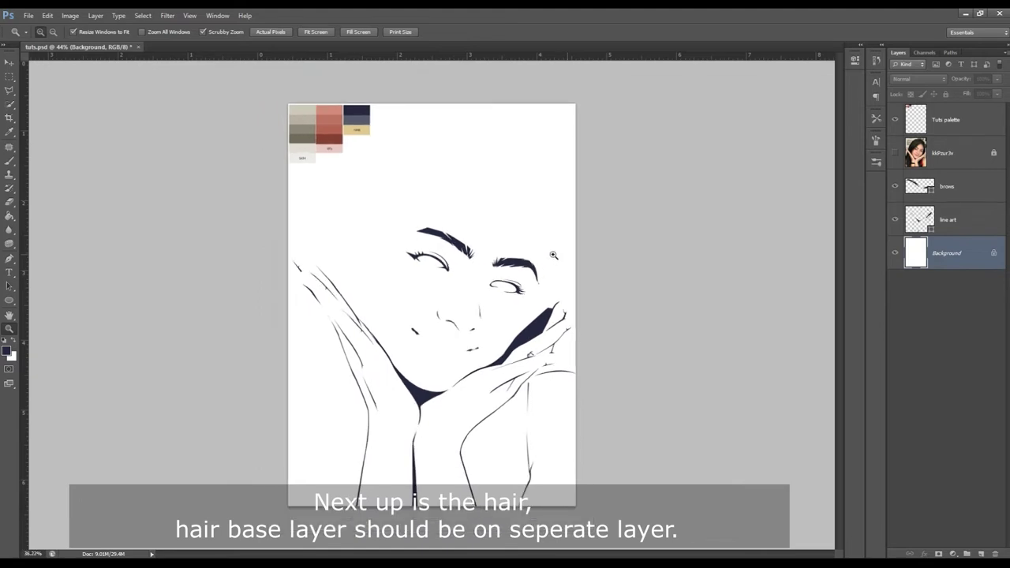
{"action": "left_click", "coordinate": [893, 153]}
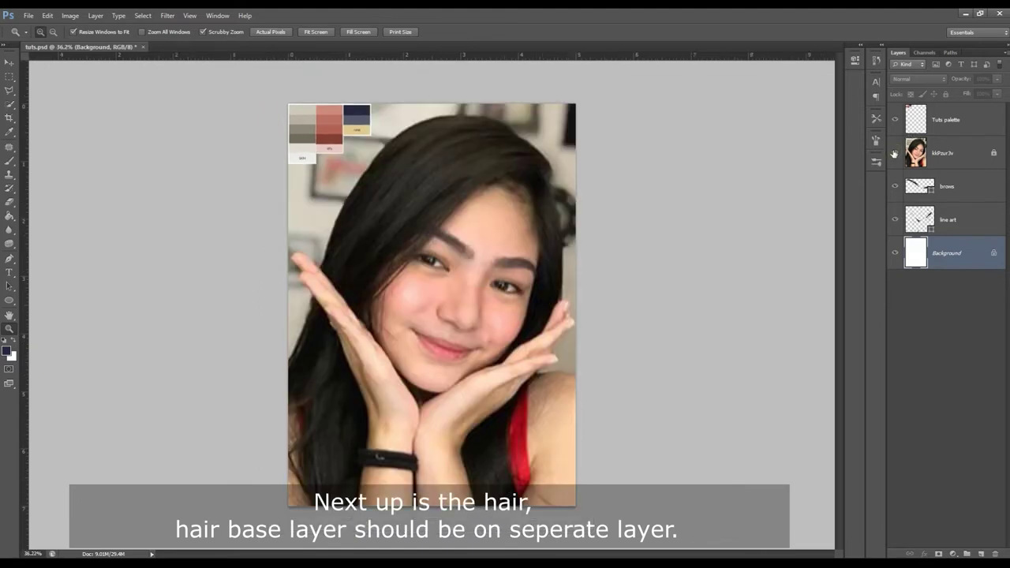
{"action": "left_click", "coordinate": [894, 153]}
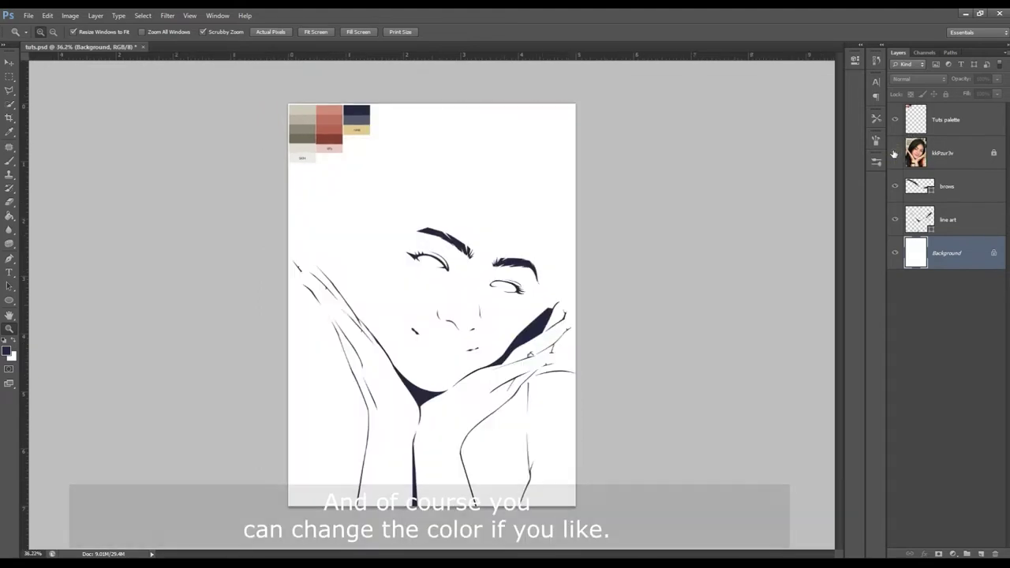
{"action": "left_click", "coordinate": [894, 153]}
{"action": "left_click", "coordinate": [893, 153]}
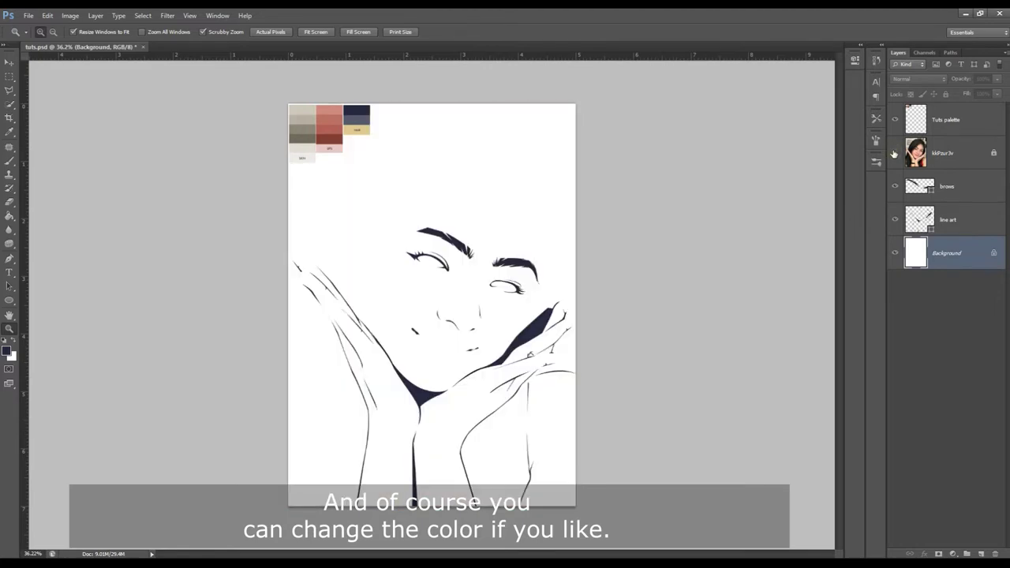
{"action": "left_click", "coordinate": [894, 153]}
{"action": "left_click", "coordinate": [478, 199]}
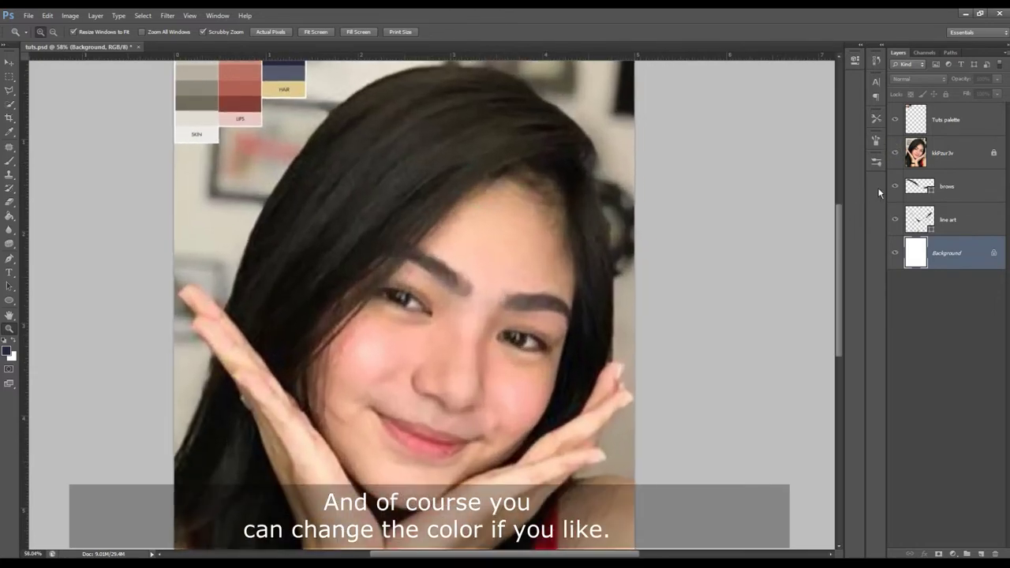
{"action": "left_click", "coordinate": [924, 187]}
{"action": "left_click_drag", "start_coordinate": [503, 181], "coordinate": [513, 185]}
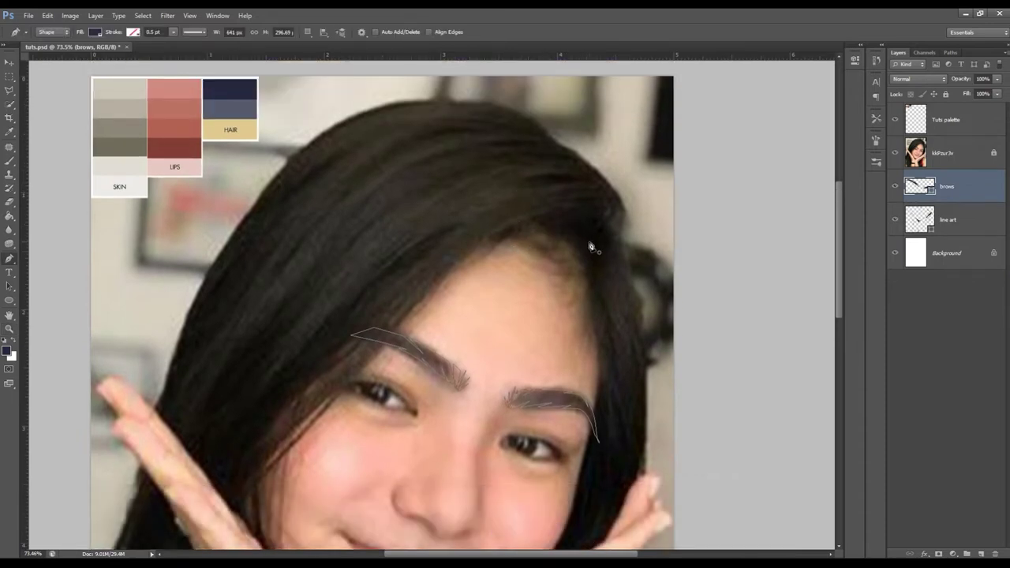
{"action": "left_click_drag", "start_coordinate": [569, 253], "coordinate": [592, 255]}
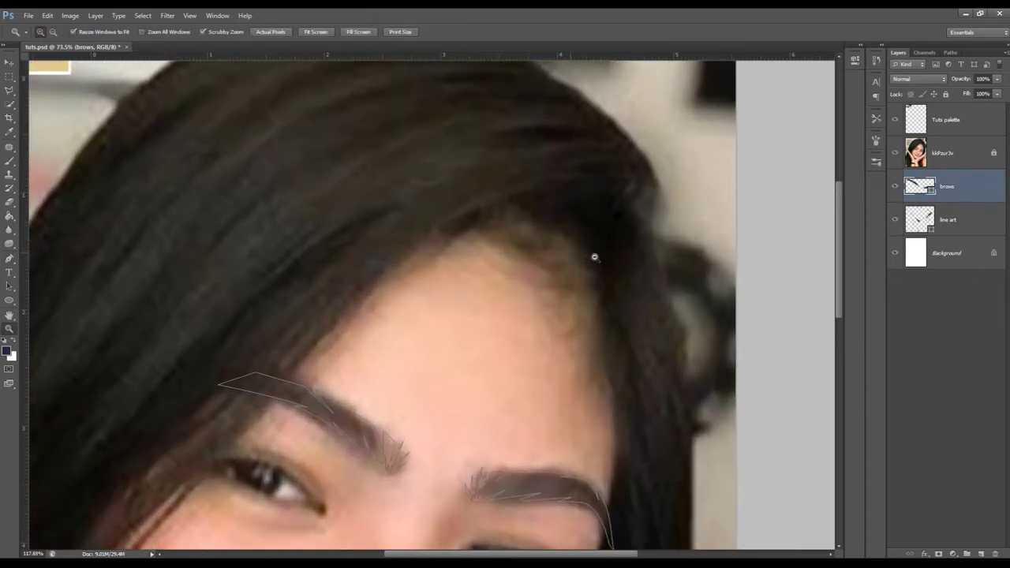
{"action": "key", "text": "p"}
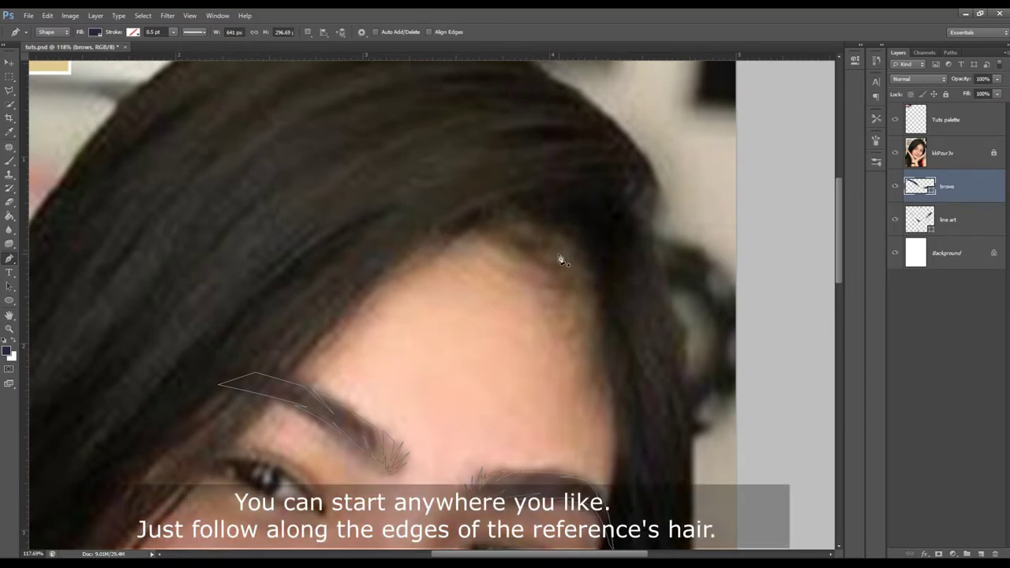
Step: Start the Shape 1 hair path at the parting with pointed strand tips along the hairline
{"action": "left_click", "coordinate": [554, 255]}
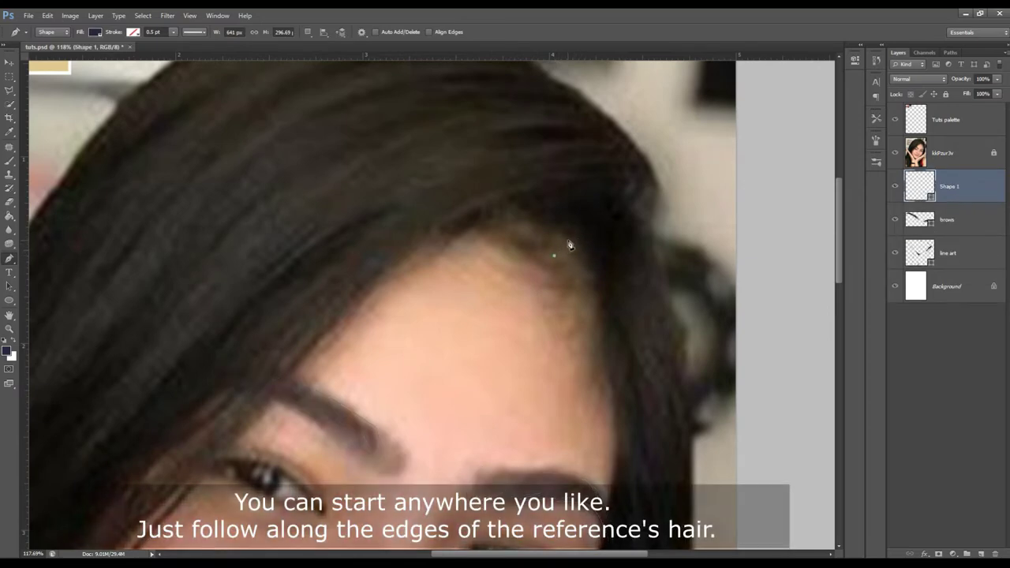
{"action": "left_click", "coordinate": [561, 237]}
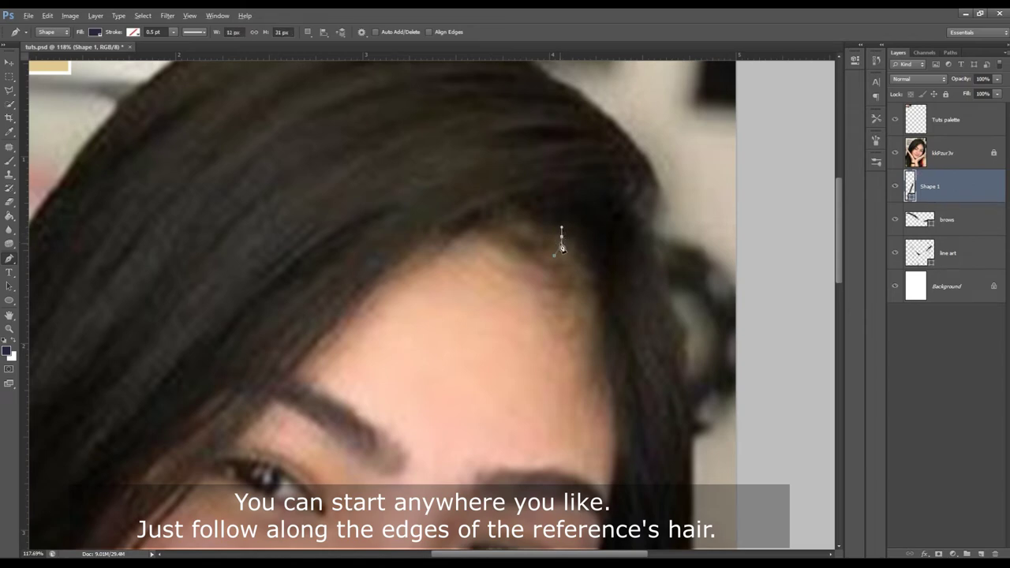
{"action": "left_click", "coordinate": [552, 254]}
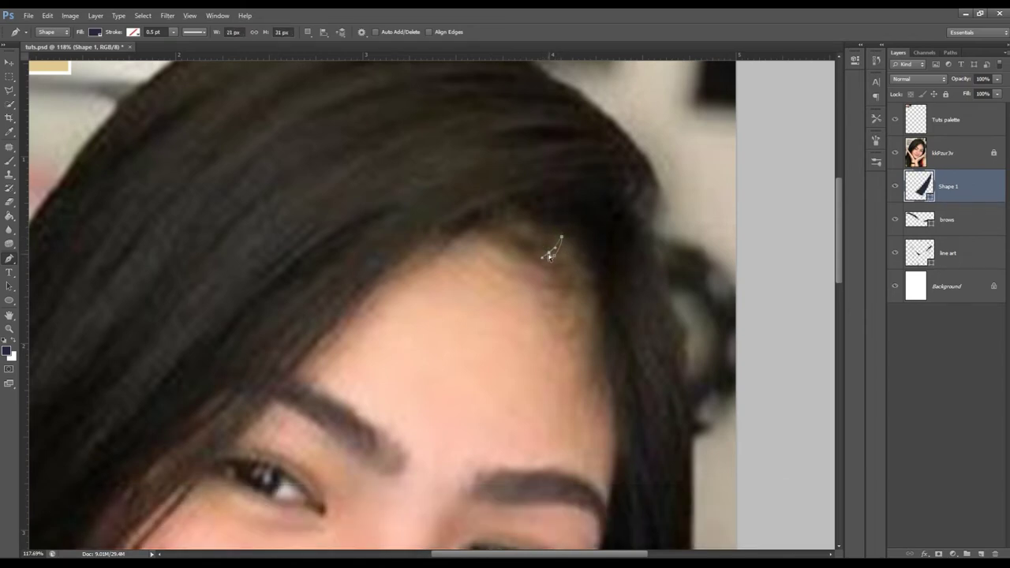
{"action": "left_click", "coordinate": [547, 226]}
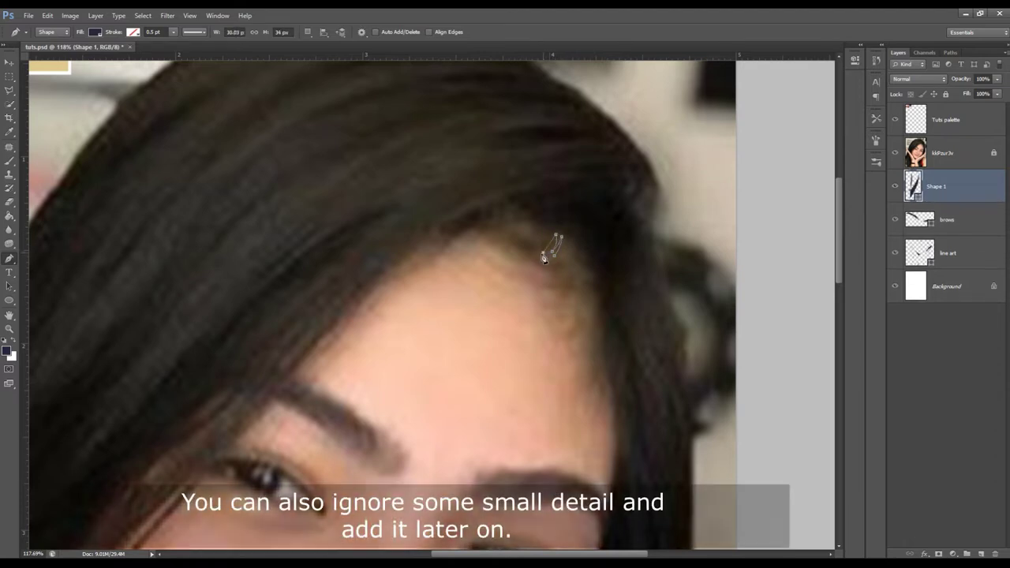
{"action": "left_click", "coordinate": [543, 251]}
{"action": "left_click", "coordinate": [547, 228]}
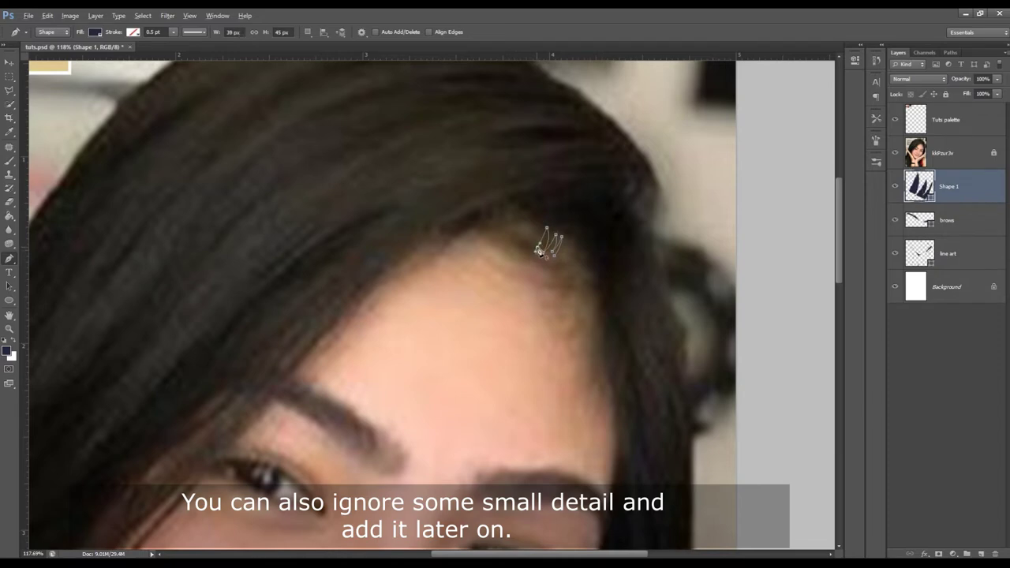
{"action": "left_click", "coordinate": [529, 219]}
{"action": "left_click", "coordinate": [523, 214]}
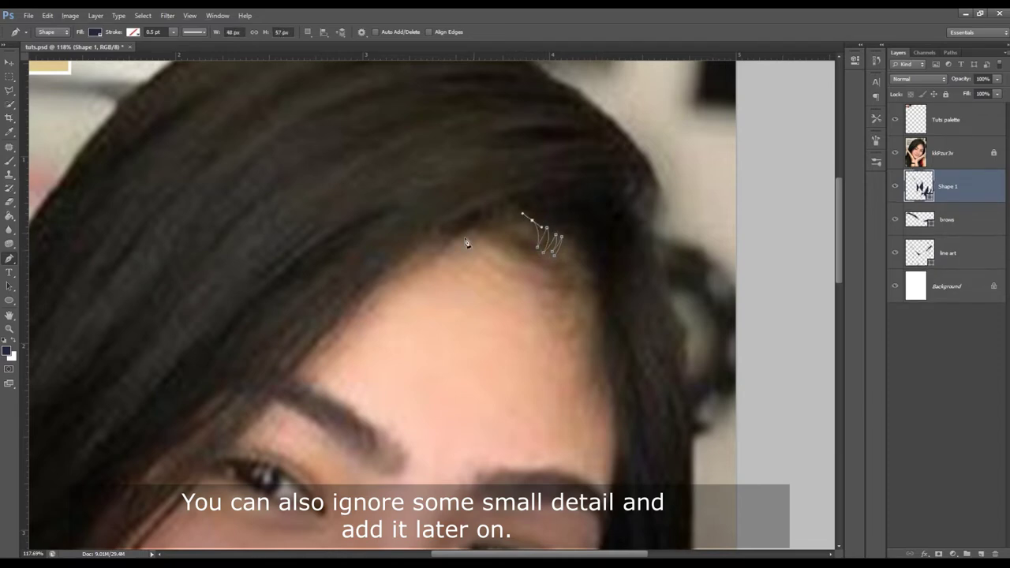
Step: Curve the hair outline along the forehead, past the left eye, down to the hand
{"action": "left_click_drag", "start_coordinate": [447, 245], "coordinate": [418, 273]}
{"action": "left_click_drag", "start_coordinate": [520, 316], "coordinate": [616, 418]}
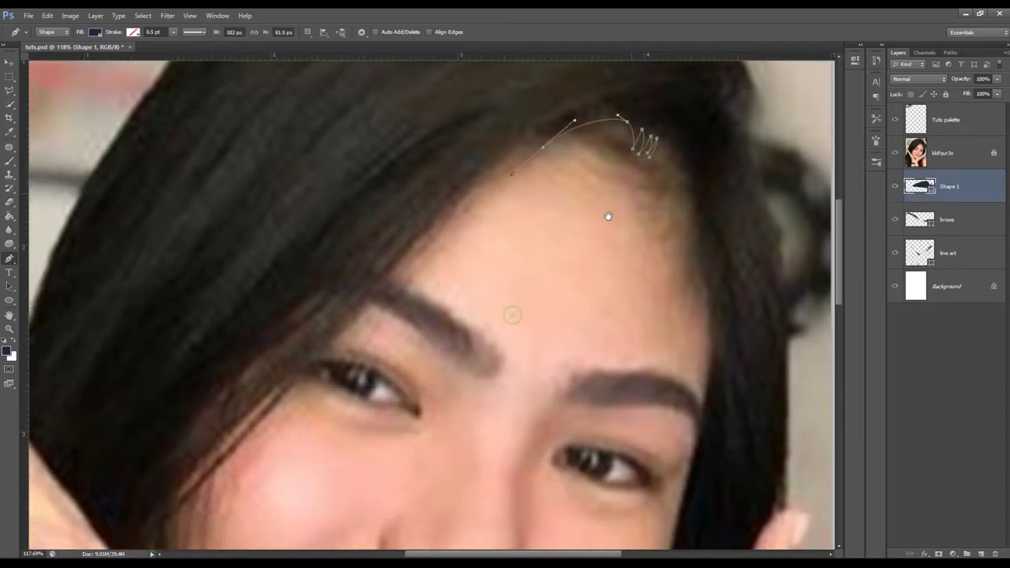
{"action": "left_click_drag", "start_coordinate": [544, 149], "coordinate": [527, 149]}
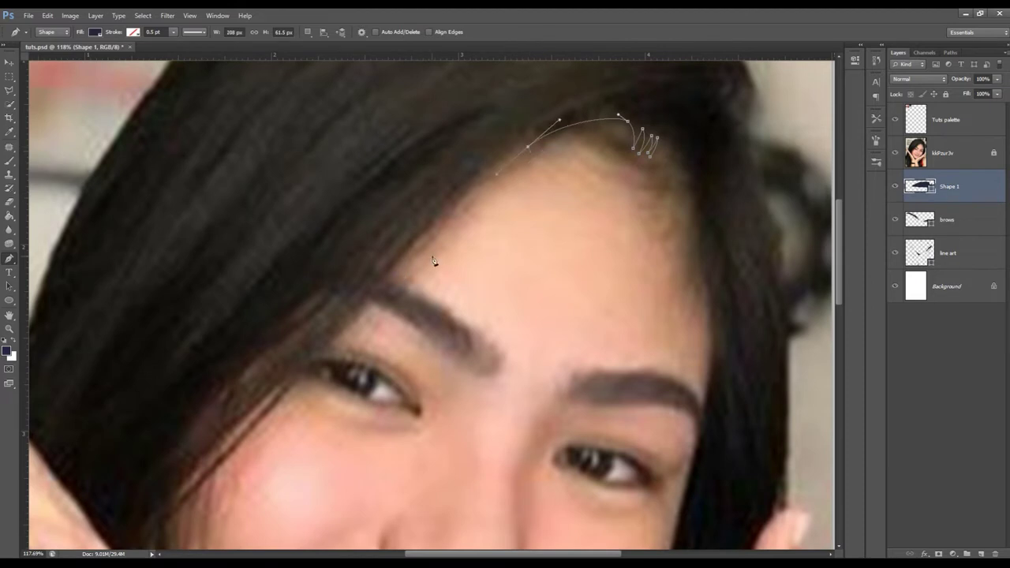
{"action": "left_click_drag", "start_coordinate": [392, 297], "coordinate": [361, 339]}
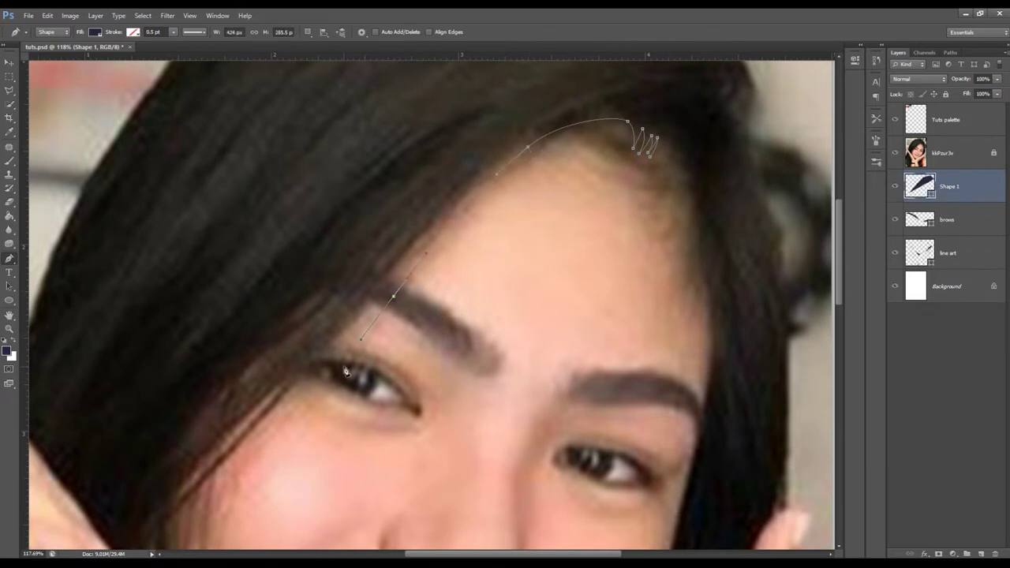
{"action": "left_click_drag", "start_coordinate": [488, 187], "coordinate": [469, 206]}
{"action": "scroll", "coordinate": [293, 410], "scroll_direction": "down", "scroll_amount": 2}
{"action": "scroll", "coordinate": [293, 410], "scroll_direction": "left", "scroll_amount": 3}
{"action": "scroll", "coordinate": [285, 404], "scroll_direction": "down", "scroll_amount": 2}
{"action": "scroll", "coordinate": [286, 403], "scroll_direction": "left", "scroll_amount": 2}
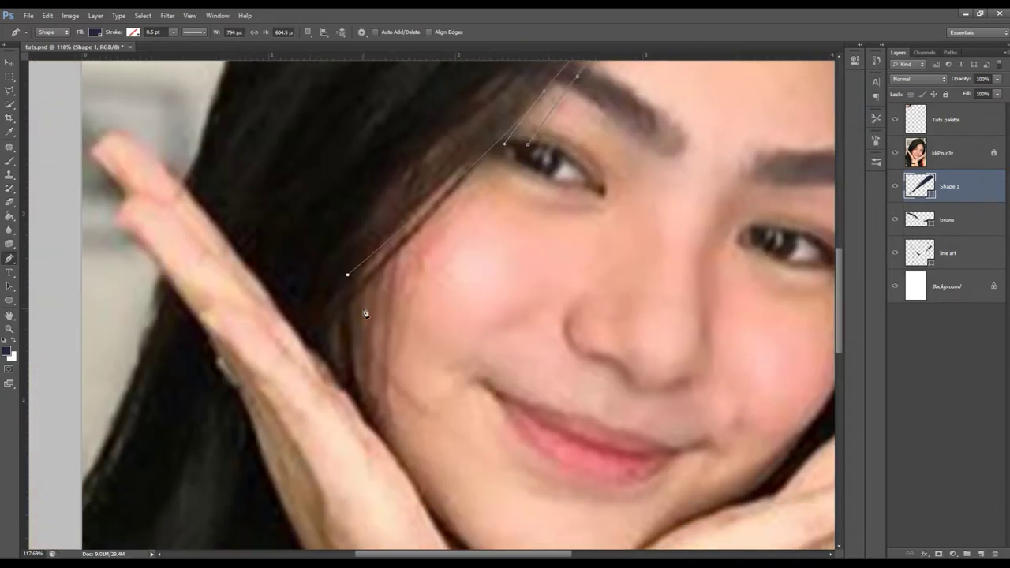
{"action": "scroll", "coordinate": [388, 394], "scroll_direction": "down", "scroll_amount": 1}
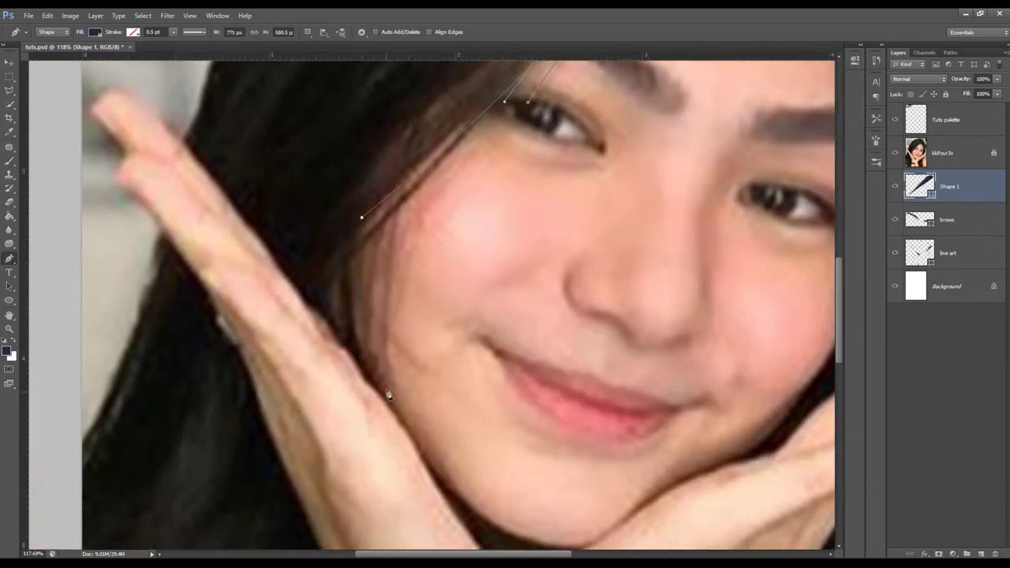
{"action": "left_click_drag", "start_coordinate": [385, 400], "coordinate": [438, 473]}
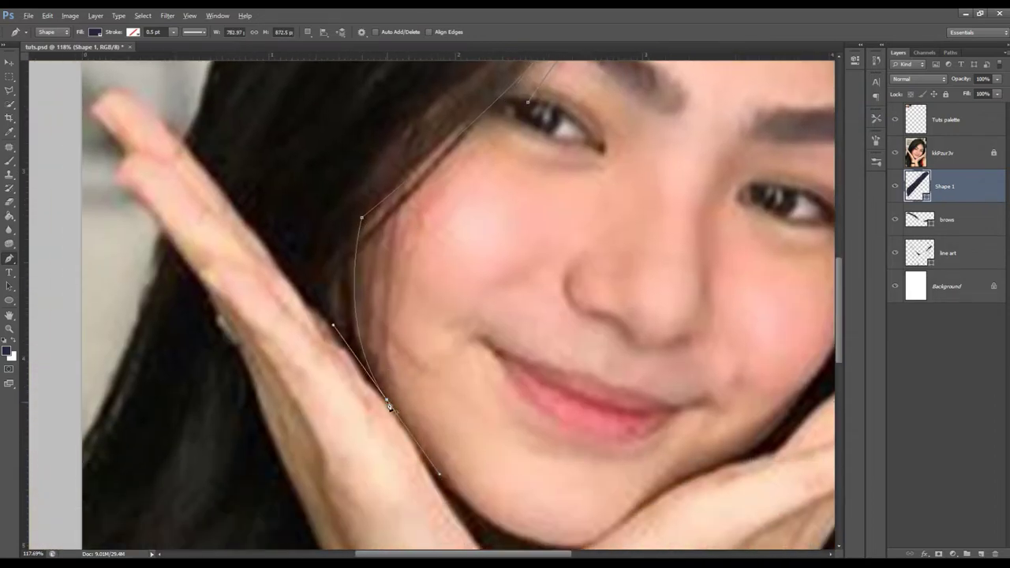
Step: Extend the hair path along the hand's edge up to the fingertips, toggling the photo to check
{"action": "left_click", "coordinate": [894, 153]}
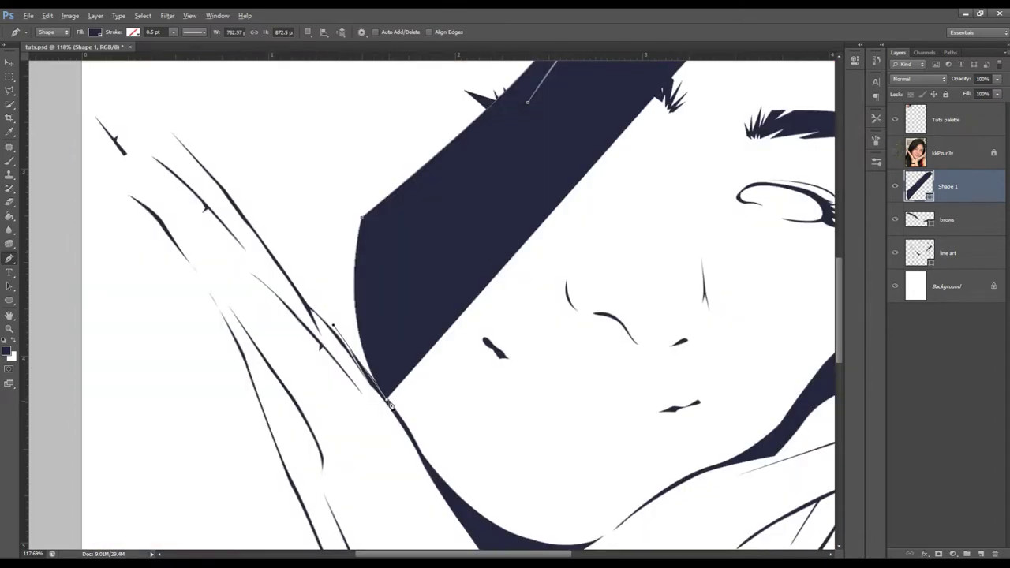
{"action": "left_click", "coordinate": [388, 401], "text": "alt"}
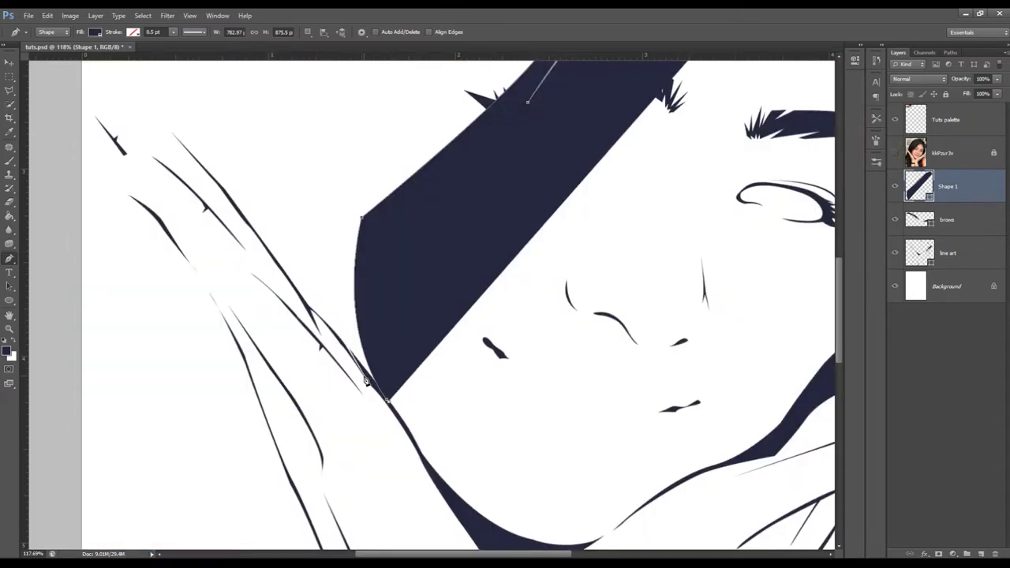
{"action": "left_click", "coordinate": [309, 307]}
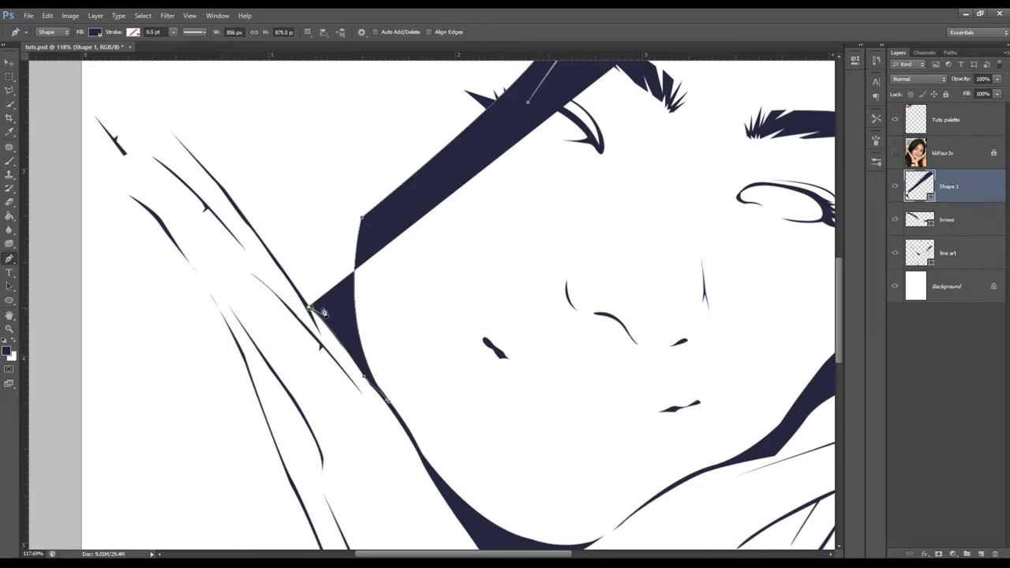
{"action": "left_click", "coordinate": [894, 153]}
{"action": "left_click", "coordinate": [895, 153]}
{"action": "left_click", "coordinate": [268, 247]}
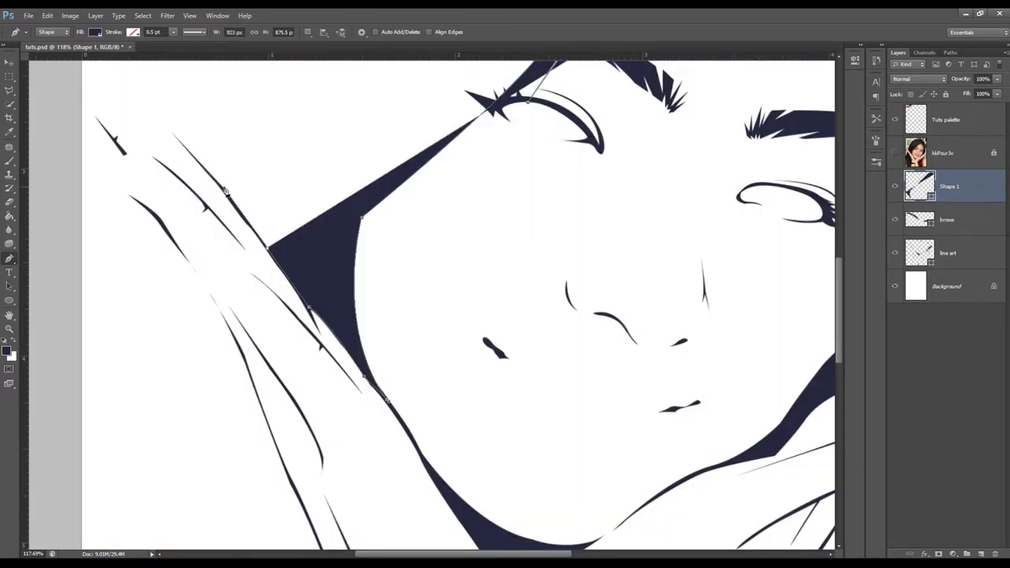
{"action": "left_click", "coordinate": [224, 190]}
{"action": "scroll", "coordinate": [197, 174], "scroll_direction": "up", "scroll_amount": 2}
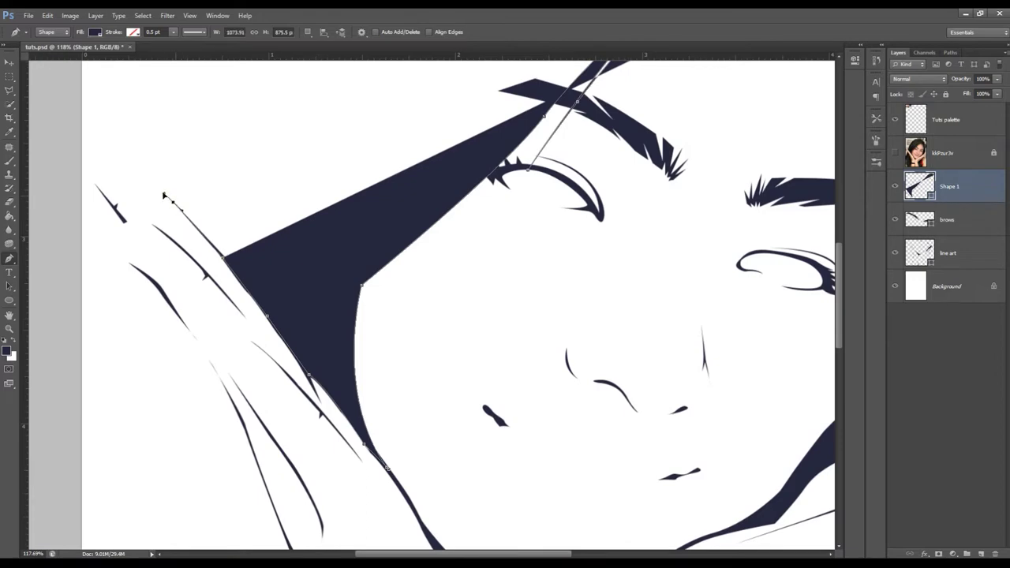
{"action": "left_click", "coordinate": [174, 203]}
{"action": "left_click", "coordinate": [894, 153]}
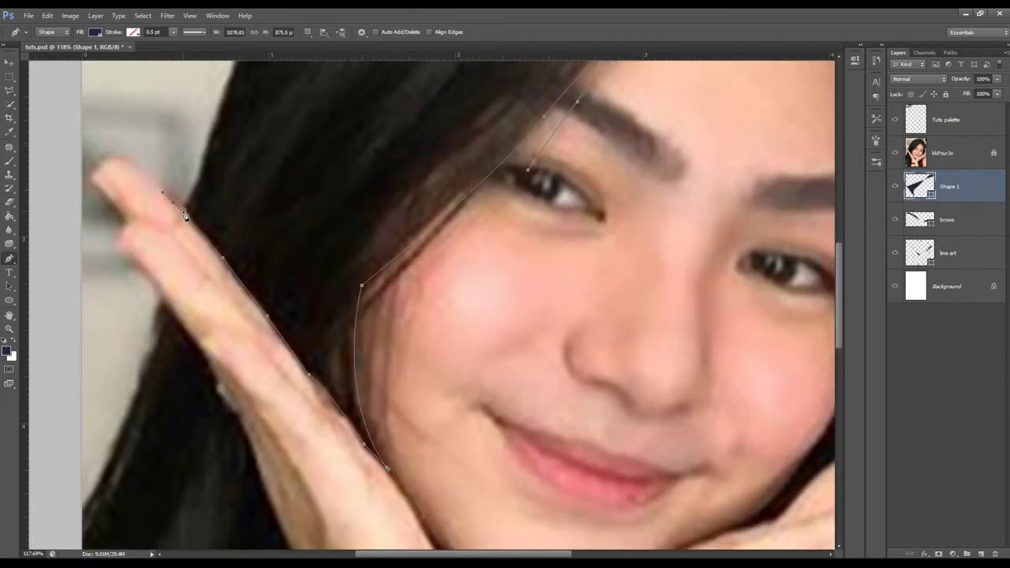
{"action": "left_click", "coordinate": [188, 216]}
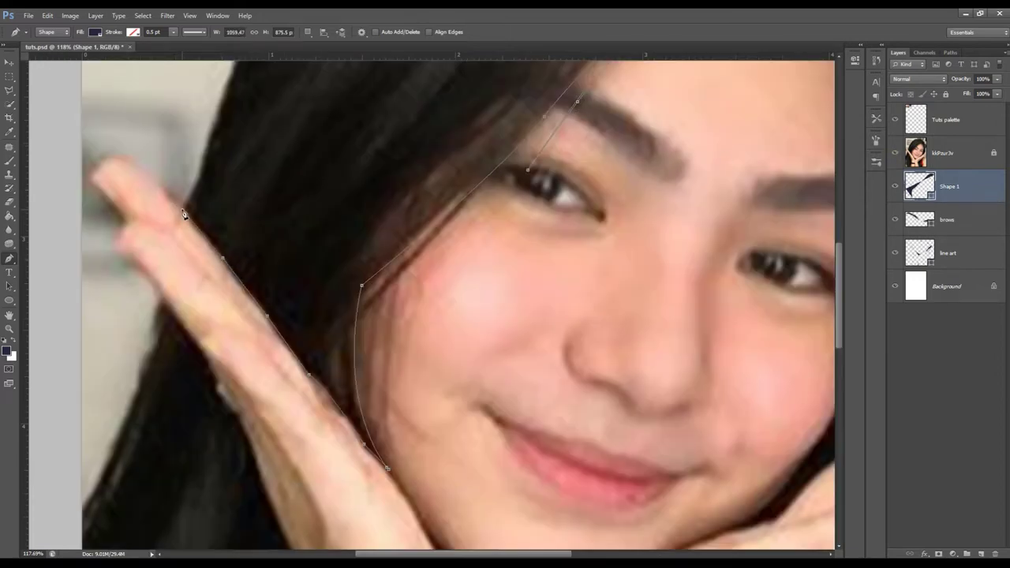
Step: Continue the hair outline up the outer edge, over the crown and down the right side
{"action": "scroll", "coordinate": [224, 263], "scroll_direction": "up", "scroll_amount": 5}
{"action": "left_click", "coordinate": [260, 207]}
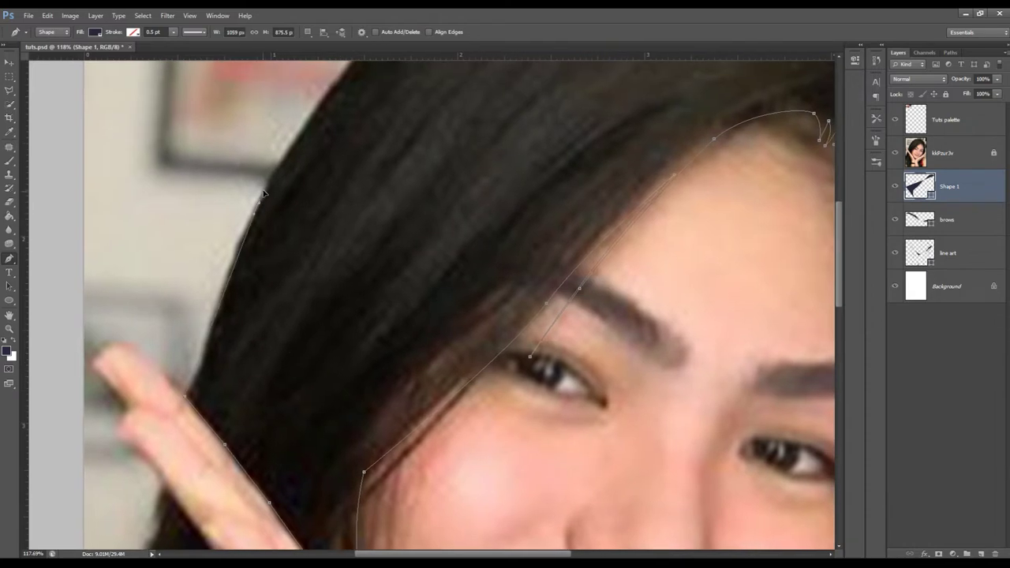
{"action": "scroll", "coordinate": [300, 371], "scroll_direction": "down", "scroll_amount": 3}
{"action": "scroll", "coordinate": [281, 326], "scroll_direction": "down", "scroll_amount": 2}
{"action": "left_click_drag", "start_coordinate": [444, 183], "coordinate": [457, 169]}
{"action": "mouse_move", "coordinate": [583, 230]}
{"action": "left_mouse_down"}
{"action": "mouse_move", "coordinate": [609, 267]}
{"action": "mouse_move", "coordinate": [669, 308]}
{"action": "left_mouse_up"}
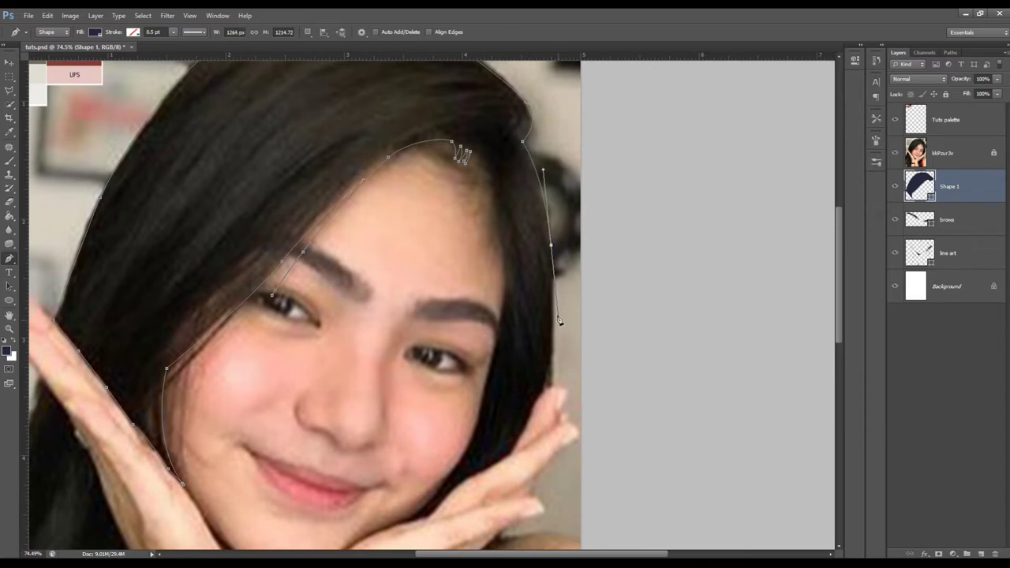
{"action": "left_click_drag", "start_coordinate": [557, 305], "coordinate": [559, 320]}
{"action": "left_click", "coordinate": [550, 386]}
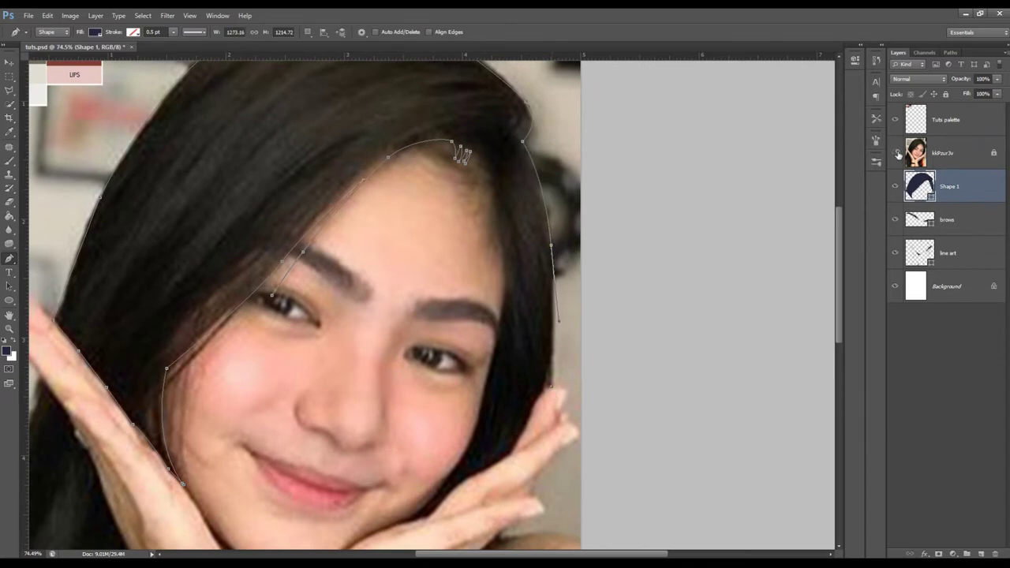
Step: Extend the hair shape down along the finger and the lower-left hair edge
{"action": "left_click", "coordinate": [895, 152]}
{"action": "mouse_move", "coordinate": [536, 394]}
{"action": "left_mouse_down"}
{"action": "mouse_move", "coordinate": [547, 412]}
{"action": "mouse_move", "coordinate": [536, 355]}
{"action": "left_mouse_up"}
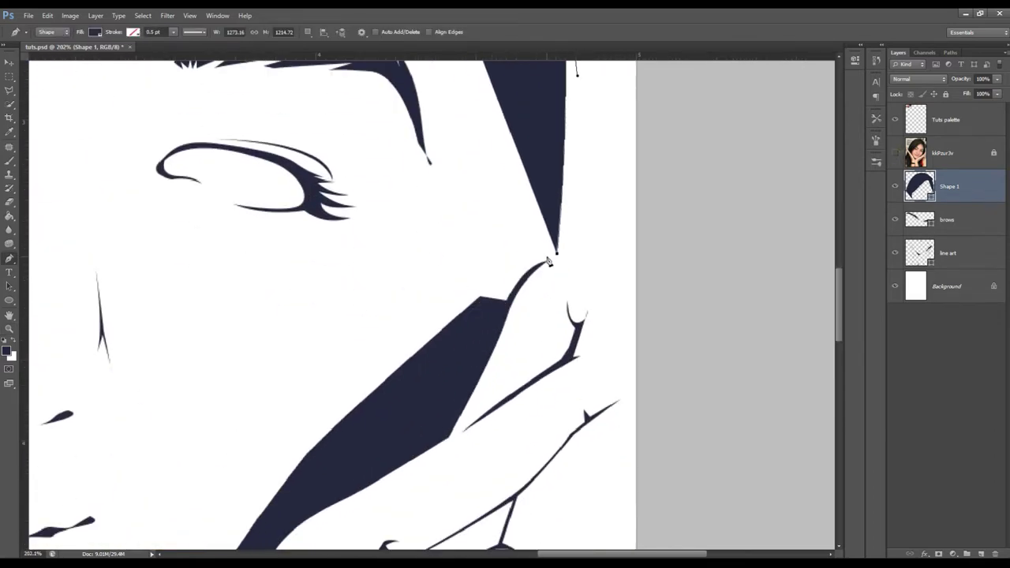
{"action": "mouse_move", "coordinate": [476, 350]}
{"action": "left_mouse_down"}
{"action": "mouse_move", "coordinate": [473, 361]}
{"action": "mouse_move", "coordinate": [677, 199]}
{"action": "left_mouse_up"}
{"action": "left_click", "coordinate": [534, 292]}
{"action": "left_click", "coordinate": [433, 389]}
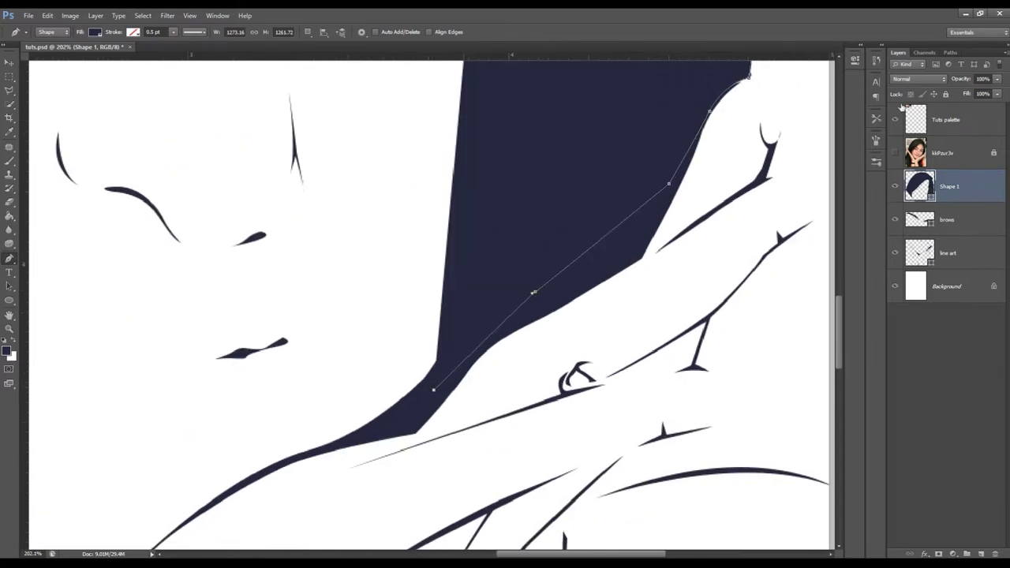
{"action": "left_click", "coordinate": [893, 152]}
{"action": "left_click", "coordinate": [385, 414]}
Step: Make the hair shape transparent to trace beneath and reshape its curve along the hair edge
{"action": "left_click", "coordinate": [895, 153]}
{"action": "left_click", "coordinate": [894, 153]}
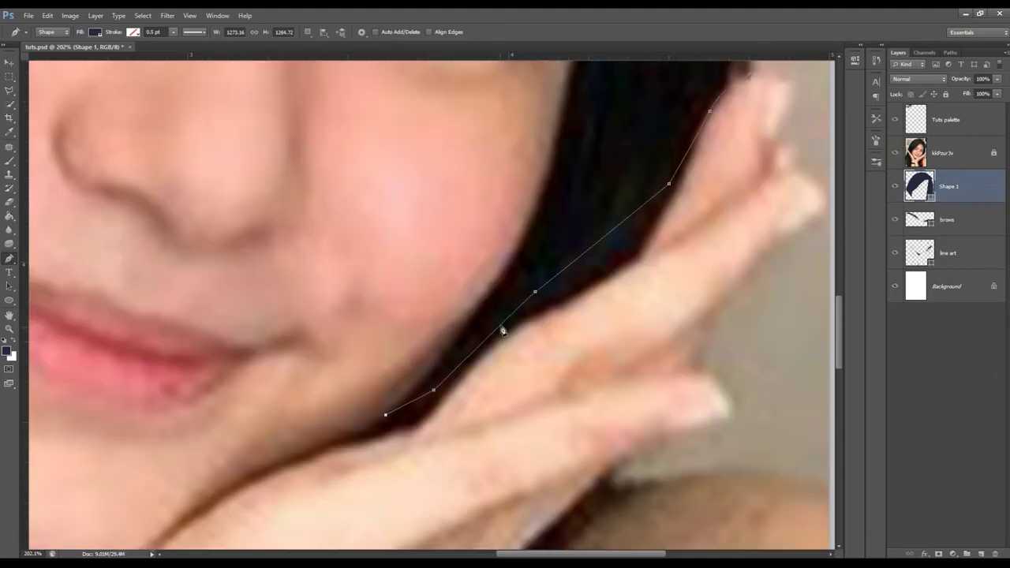
{"action": "mouse_move", "coordinate": [486, 294]}
{"action": "left_mouse_down"}
{"action": "mouse_move", "coordinate": [525, 228]}
{"action": "mouse_move", "coordinate": [542, 335]}
{"action": "left_mouse_up"}
{"action": "left_click", "coordinate": [895, 153]}
{"action": "left_click_drag", "start_coordinate": [961, 85], "coordinate": [846, 124]}
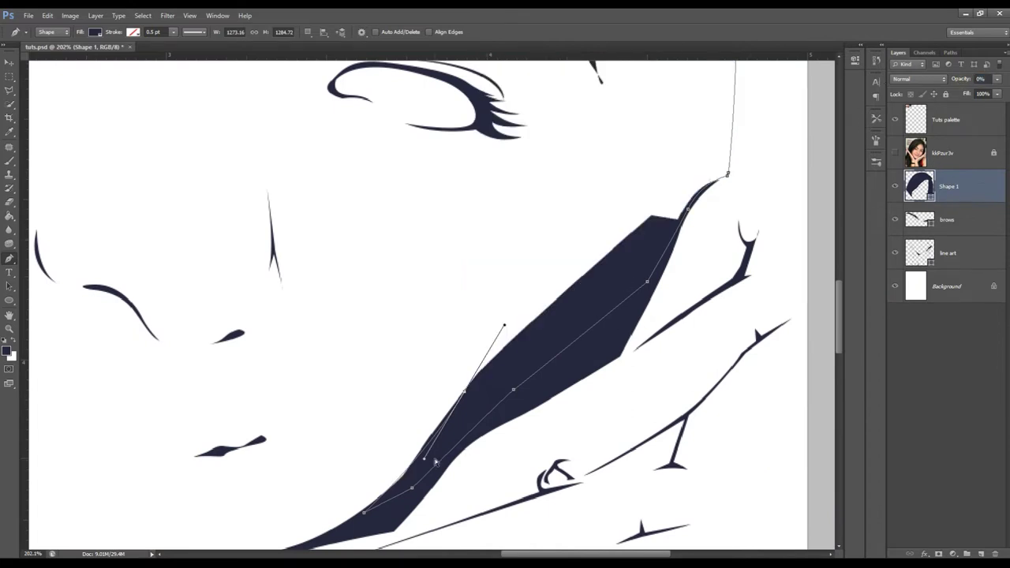
{"action": "left_click", "coordinate": [894, 154]}
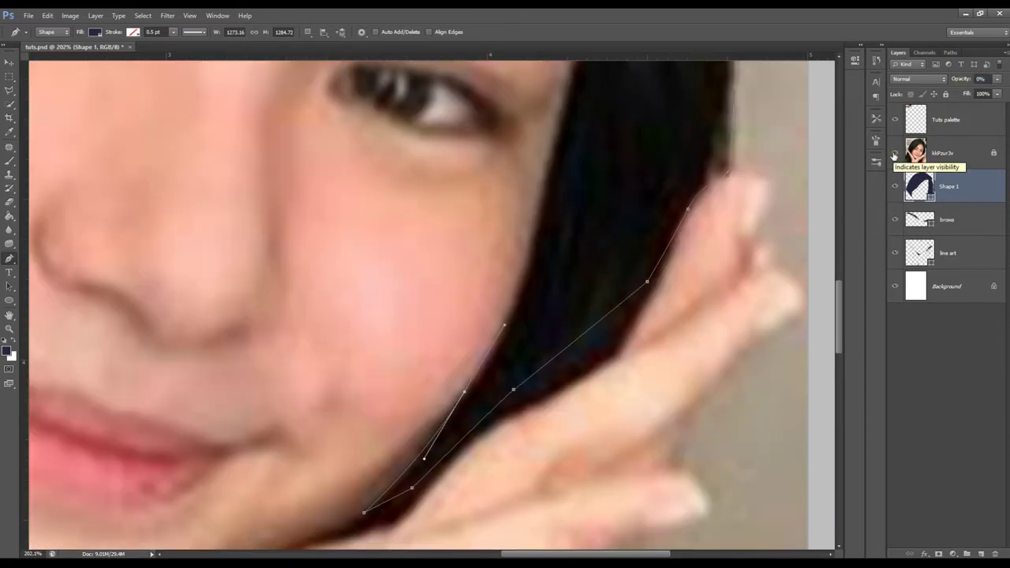
{"action": "left_click_drag", "start_coordinate": [467, 399], "coordinate": [431, 453]}
{"action": "scroll", "coordinate": [525, 253], "scroll_direction": "up", "scroll_amount": 2}
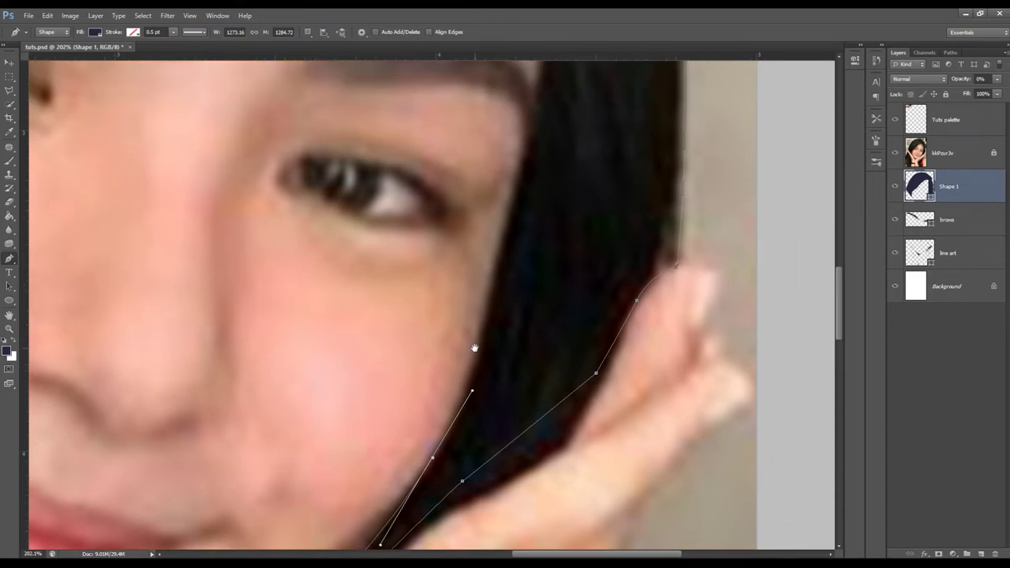
{"action": "left_click_drag", "start_coordinate": [950, 78], "coordinate": [964, 79]}
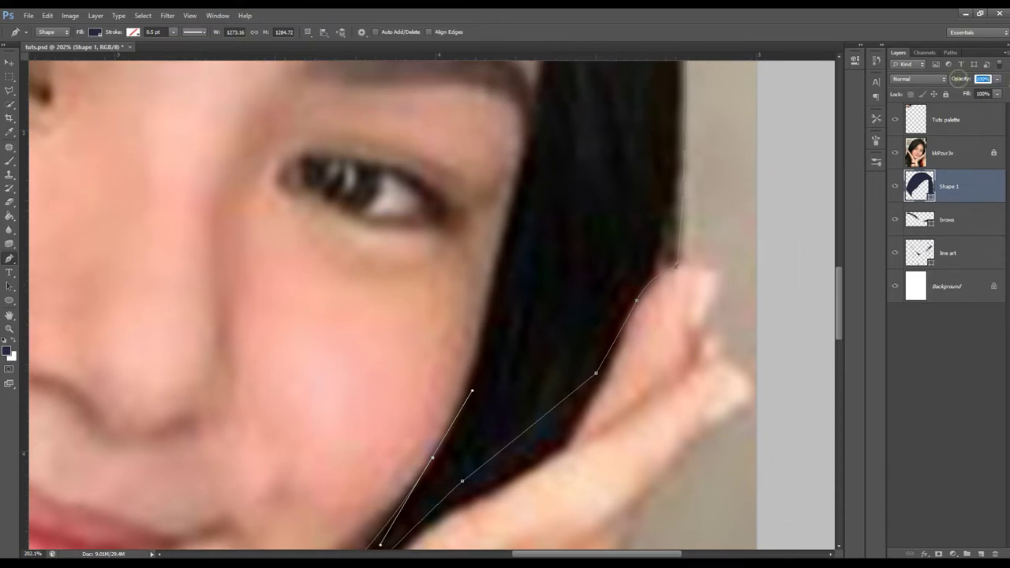
Step: Add anchors from the eye corner up the right cheek toward the eyebrow
{"action": "left_click", "coordinate": [487, 303]}
{"action": "scroll", "coordinate": [489, 304], "scroll_direction": "up", "scroll_amount": 4}
{"action": "left_click_drag", "start_coordinate": [505, 306], "coordinate": [510, 294]}
{"action": "scroll", "coordinate": [517, 290], "scroll_direction": "up", "scroll_amount": 3}
{"action": "left_click", "coordinate": [534, 283]}
{"action": "mouse_move", "coordinate": [577, 245]}
{"action": "left_mouse_down"}
{"action": "mouse_move", "coordinate": [545, 423]}
{"action": "mouse_move", "coordinate": [557, 514]}
{"action": "left_mouse_up"}
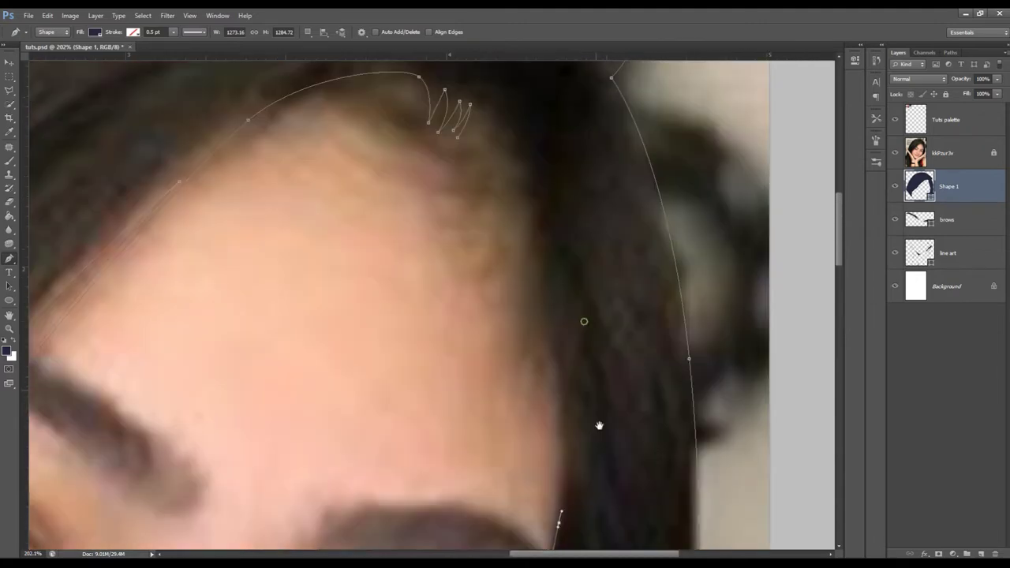
Step: Add small pointed strands along the hairline to close the hair shape
{"action": "left_click", "coordinate": [545, 286]}
{"action": "left_click", "coordinate": [536, 246]}
{"action": "left_click_drag", "start_coordinate": [582, 249], "coordinate": [604, 413]}
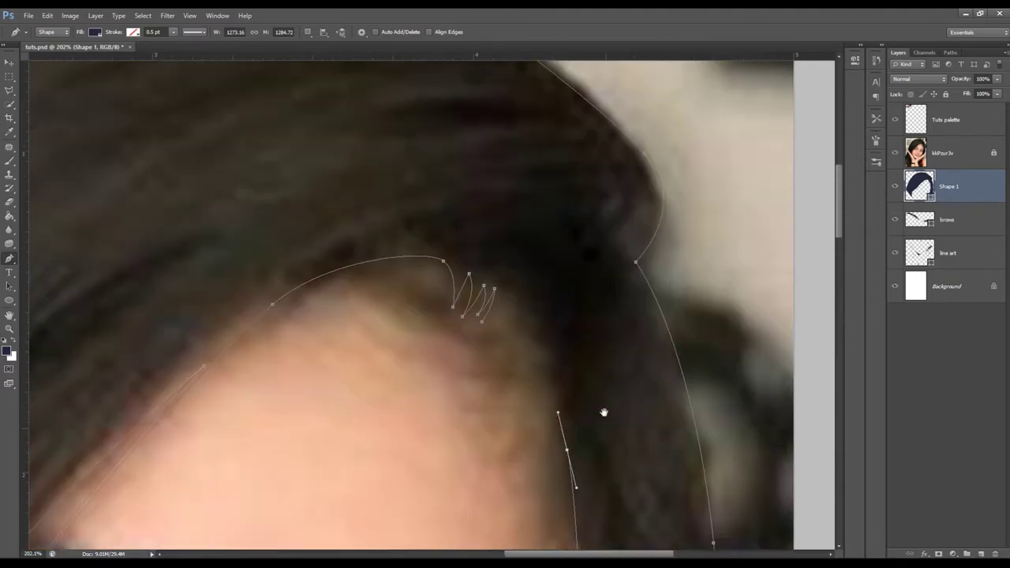
{"action": "left_click", "coordinate": [539, 354]}
{"action": "mouse_move", "coordinate": [540, 359]}
{"action": "left_mouse_down"}
{"action": "mouse_move", "coordinate": [531, 332]}
{"action": "mouse_move", "coordinate": [555, 355]}
{"action": "left_mouse_up"}
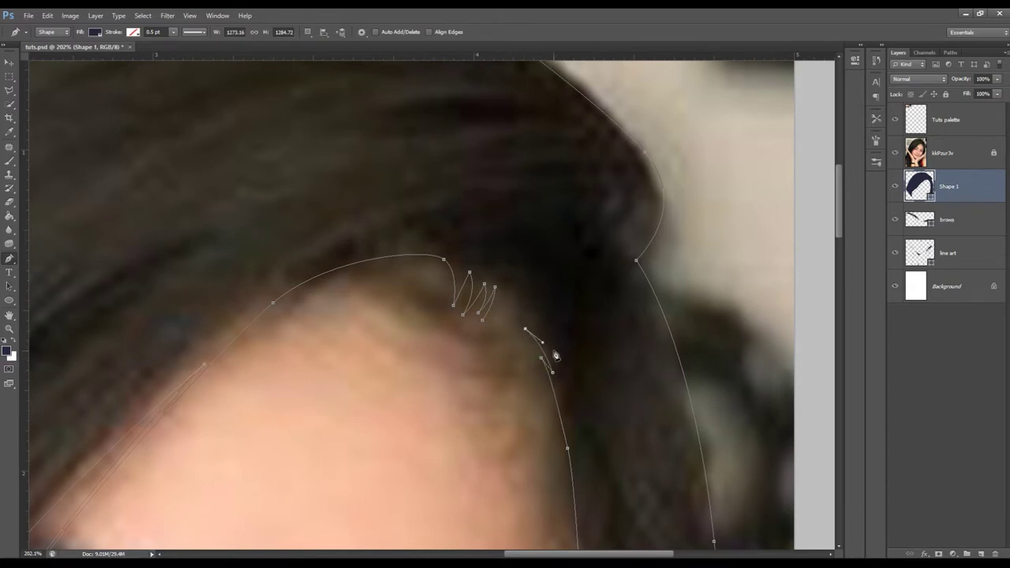
{"action": "left_click", "coordinate": [532, 311]}
{"action": "left_click_drag", "start_coordinate": [497, 321], "coordinate": [499, 324]}
{"action": "left_click_drag", "start_coordinate": [528, 300], "coordinate": [527, 299]}
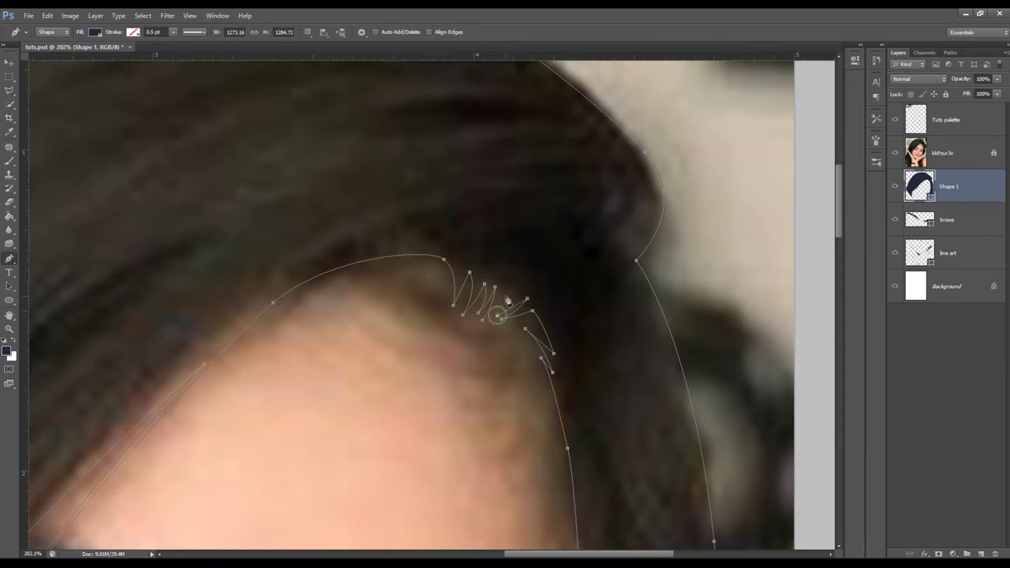
Step: Zoom out with the photo hidden to review the full navy hair fill
{"action": "key", "text": "Return"}
{"action": "key", "text": "z"}
{"action": "left_click_drag", "start_coordinate": [620, 273], "coordinate": [575, 254]}
{"action": "scroll", "coordinate": [627, 251], "scroll_direction": "down", "scroll_amount": 1}
{"action": "scroll", "coordinate": [627, 251], "scroll_direction": "down", "scroll_amount": 1}
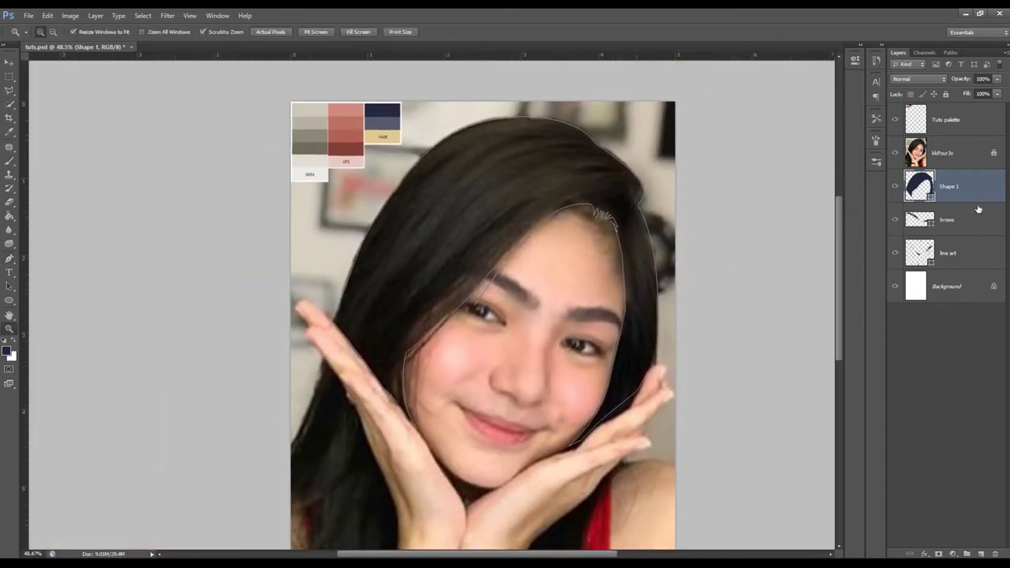
{"action": "left_click", "coordinate": [895, 153]}
{"action": "left_click", "coordinate": [946, 285]}
{"action": "mouse_move", "coordinate": [462, 286]}
{"action": "left_mouse_down"}
{"action": "mouse_move", "coordinate": [437, 277]}
{"action": "mouse_move", "coordinate": [490, 283]}
{"action": "left_mouse_up"}
Step: Select Shape 1, zoom into the left cheek, and set the Pen's path combination mode
{"action": "scroll", "coordinate": [490, 283], "scroll_direction": "down", "scroll_amount": 1}
{"action": "mouse_move", "coordinate": [662, 250]}
{"action": "left_mouse_down"}
{"action": "mouse_move", "coordinate": [647, 256]}
{"action": "mouse_move", "coordinate": [670, 260]}
{"action": "left_mouse_up"}
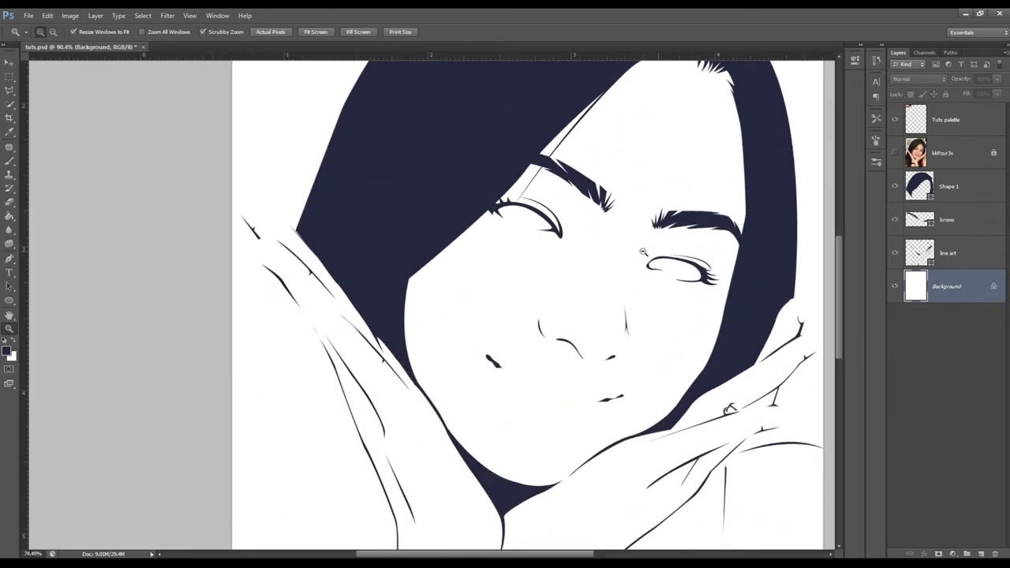
{"action": "left_click", "coordinate": [894, 154]}
{"action": "left_click", "coordinate": [919, 196]}
{"action": "mouse_move", "coordinate": [474, 276]}
{"action": "left_mouse_down"}
{"action": "mouse_move", "coordinate": [462, 280]}
{"action": "mouse_move", "coordinate": [492, 266]}
{"action": "left_mouse_up"}
{"action": "scroll", "coordinate": [491, 266], "scroll_direction": "up", "scroll_amount": 1}
{"action": "scroll", "coordinate": [492, 266], "scroll_direction": "up", "scroll_amount": 2}
{"action": "scroll", "coordinate": [491, 265], "scroll_direction": "up", "scroll_amount": 1}
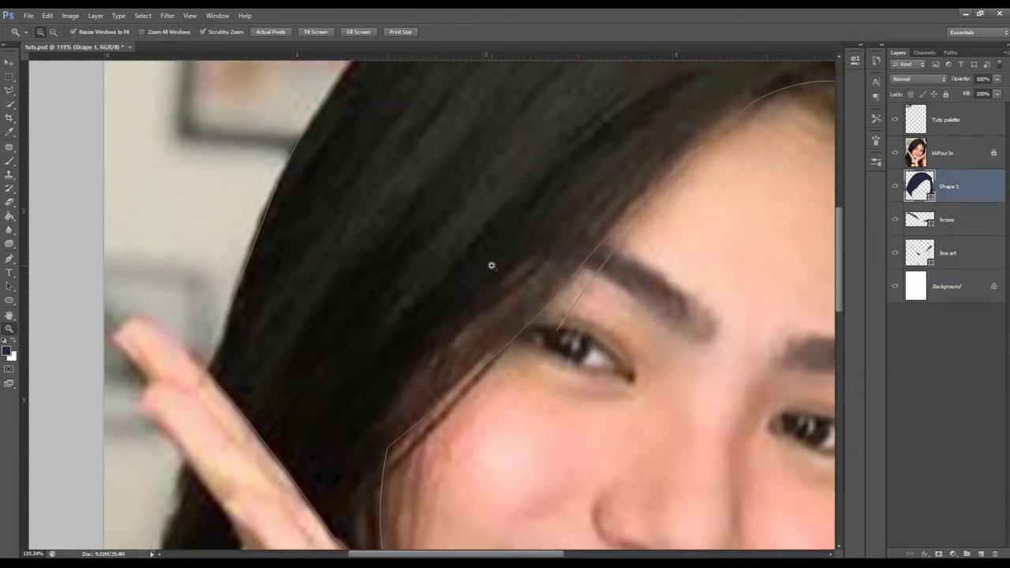
{"action": "scroll", "coordinate": [510, 268], "scroll_direction": "down", "scroll_amount": 1}
{"action": "key", "text": "p"}
{"action": "left_click", "coordinate": [307, 31]}
{"action": "left_click", "coordinate": [347, 63]}
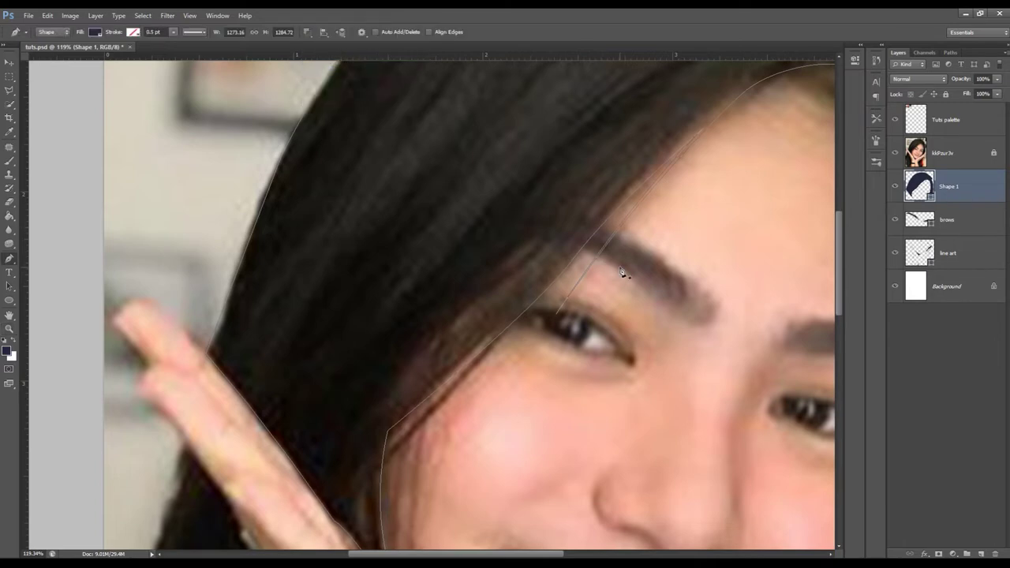
Step: Draw a thin pointed strand path from the eyebrow down the left cheek
{"action": "left_click", "coordinate": [897, 150]}
{"action": "left_click", "coordinate": [897, 150]}
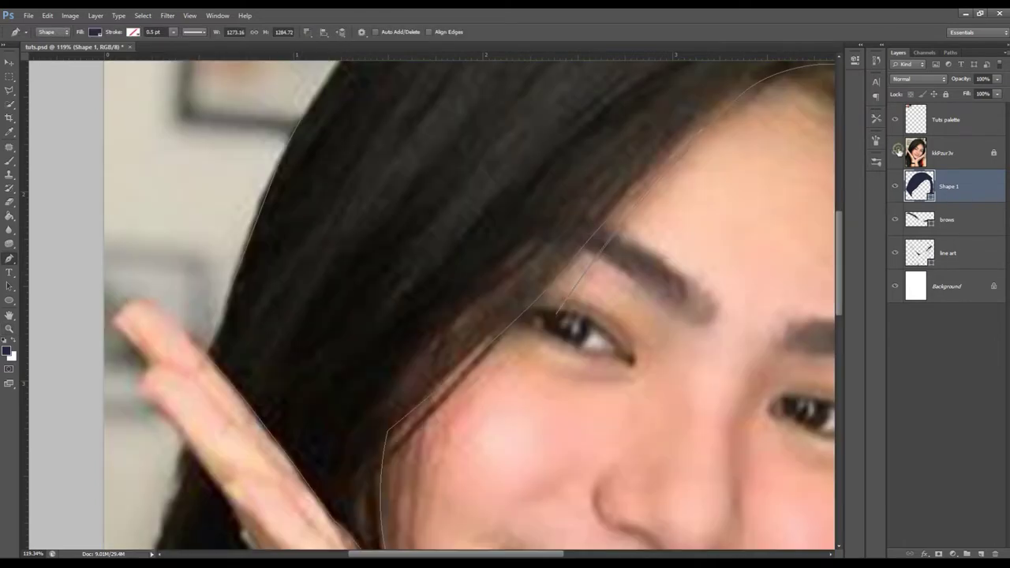
{"action": "left_click", "coordinate": [584, 241]}
{"action": "left_click_drag", "start_coordinate": [410, 406], "coordinate": [350, 448]}
{"action": "left_click", "coordinate": [411, 407], "text": "alt"}
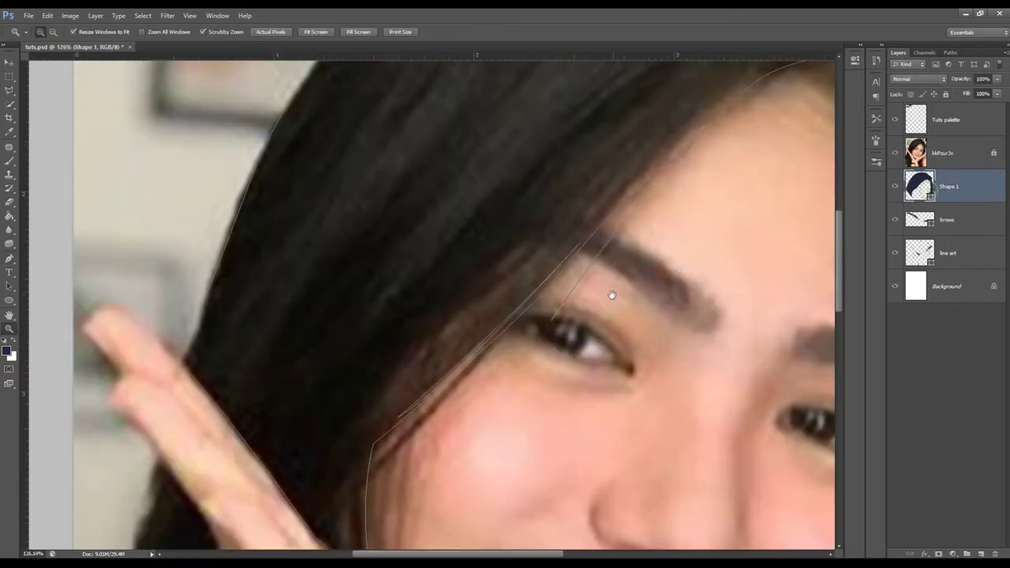
{"action": "scroll", "coordinate": [611, 162], "scroll_direction": "up", "scroll_amount": 2}
{"action": "key", "text": "p"}
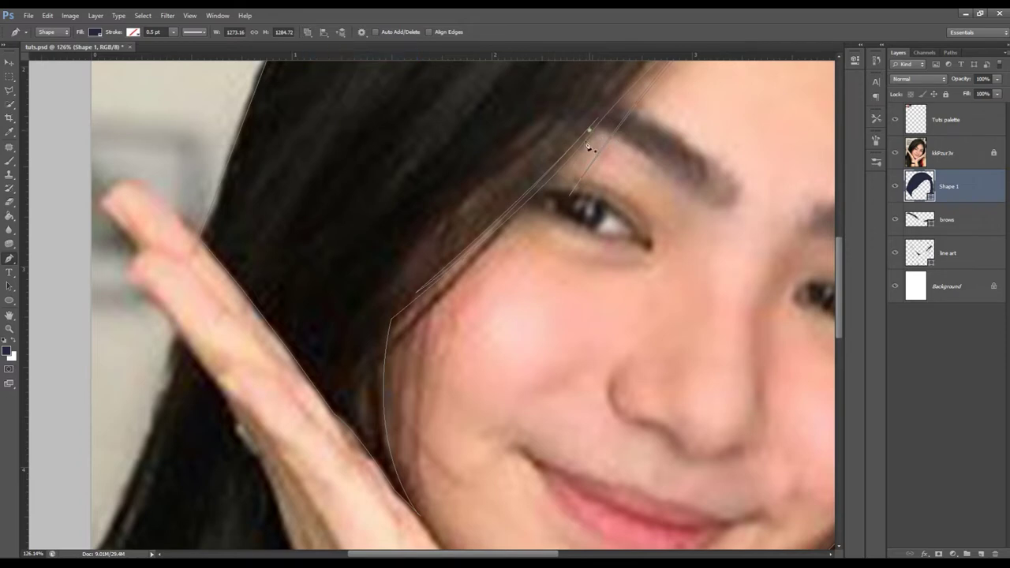
{"action": "left_click_drag", "start_coordinate": [379, 365], "coordinate": [339, 400]}
{"action": "left_click", "coordinate": [383, 360], "text": "alt"}
{"action": "left_click_drag", "start_coordinate": [535, 191], "coordinate": [488, 248]}
{"action": "left_click", "coordinate": [379, 364]}
Step: Check the strand with the photo hidden, then zoom in and reselect Shape 1
{"action": "left_click", "coordinate": [895, 152]}
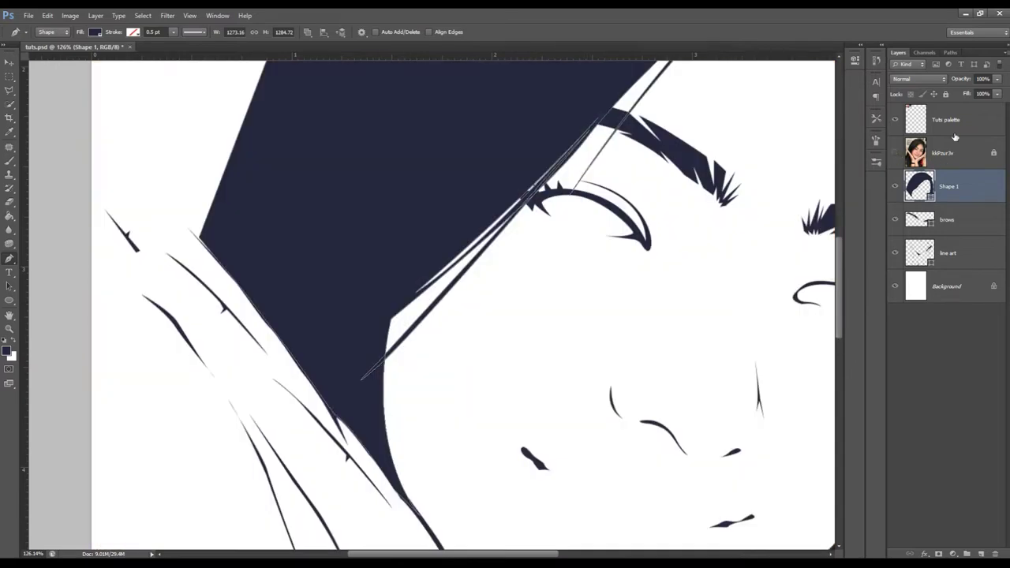
{"action": "left_click", "coordinate": [946, 119]}
{"action": "key", "text": "z"}
{"action": "mouse_move", "coordinate": [604, 219]}
{"action": "left_mouse_down"}
{"action": "mouse_move", "coordinate": [552, 219]}
{"action": "mouse_move", "coordinate": [599, 220]}
{"action": "left_mouse_up"}
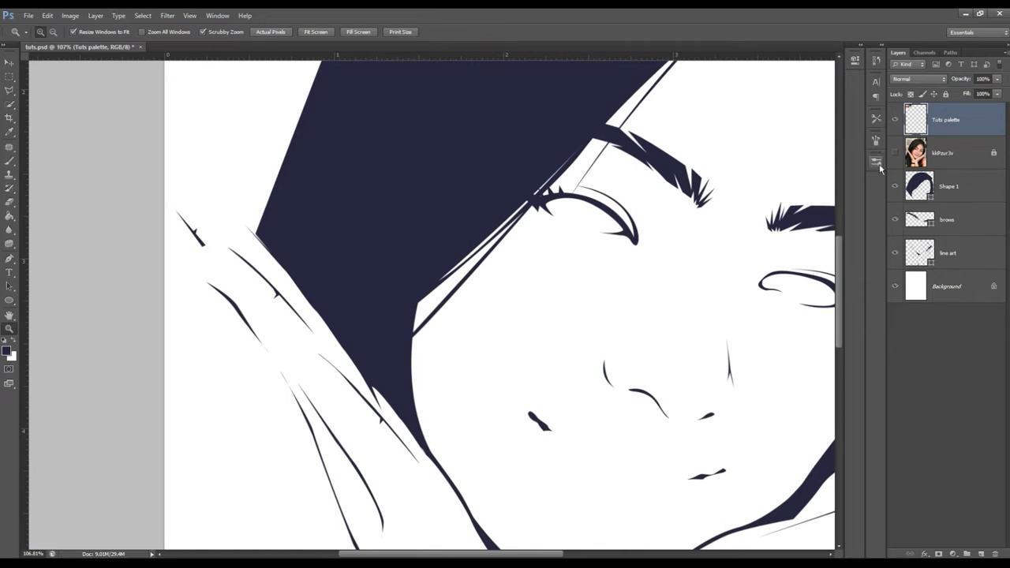
{"action": "left_click", "coordinate": [894, 152]}
{"action": "left_click", "coordinate": [947, 186]}
{"action": "scroll", "coordinate": [506, 248], "scroll_direction": "down", "scroll_amount": 1}
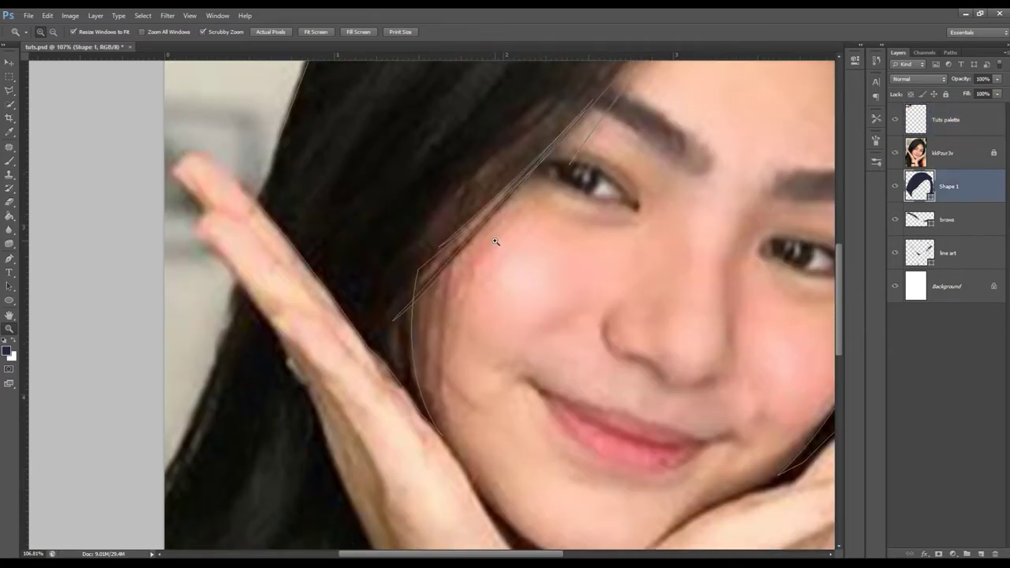
Step: Draw another closed strand from near the eye down to the hand, added to the hair shape
{"action": "key", "text": "p"}
{"action": "left_click", "coordinate": [308, 32]}
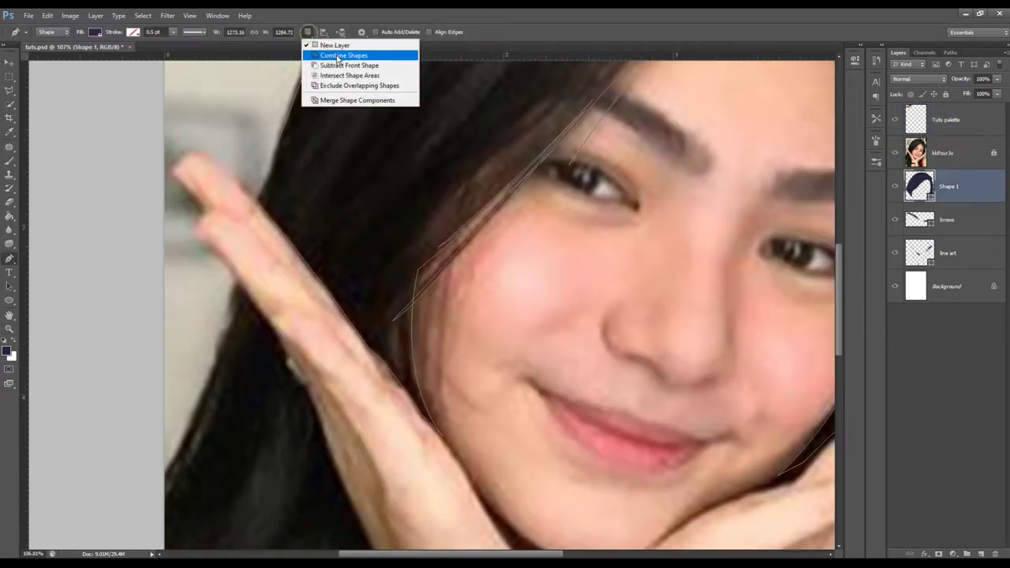
{"action": "left_click", "coordinate": [339, 52]}
{"action": "scroll", "coordinate": [542, 232], "scroll_direction": "down", "scroll_amount": 1}
{"action": "left_click", "coordinate": [456, 173]}
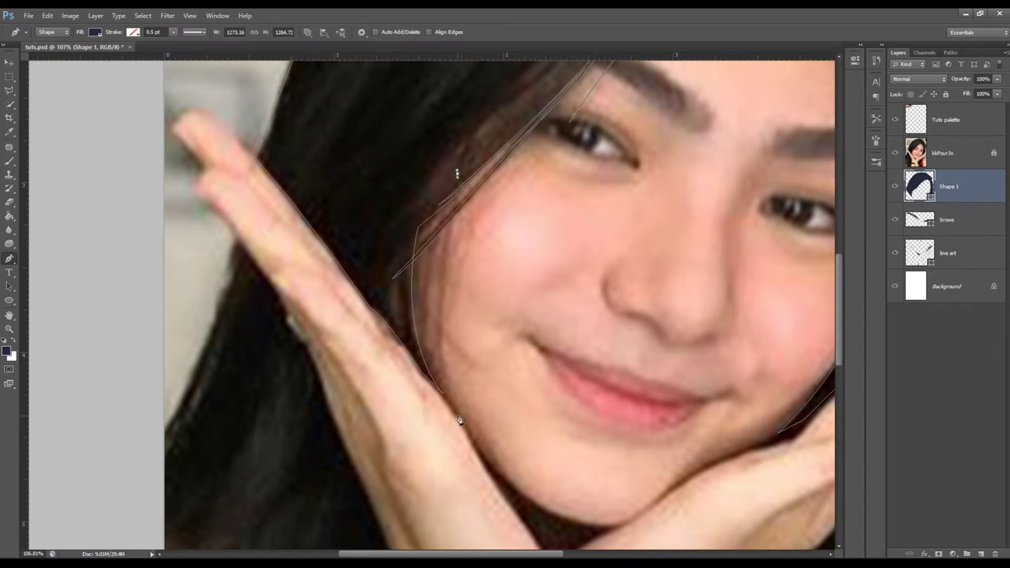
{"action": "left_click_drag", "start_coordinate": [456, 411], "coordinate": [485, 473]}
{"action": "left_click_drag", "start_coordinate": [458, 174], "coordinate": [422, 357]}
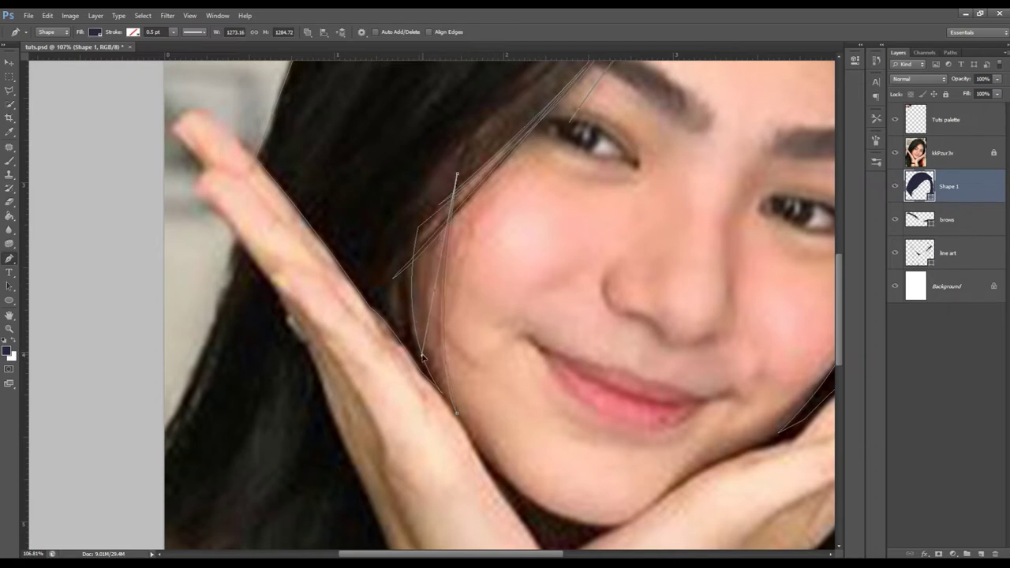
{"action": "key", "text": "Return"}
Step: Move the new strand up-left and refine its middle anchor's curves
{"action": "left_click_drag", "start_coordinate": [441, 335], "coordinate": [428, 319]}
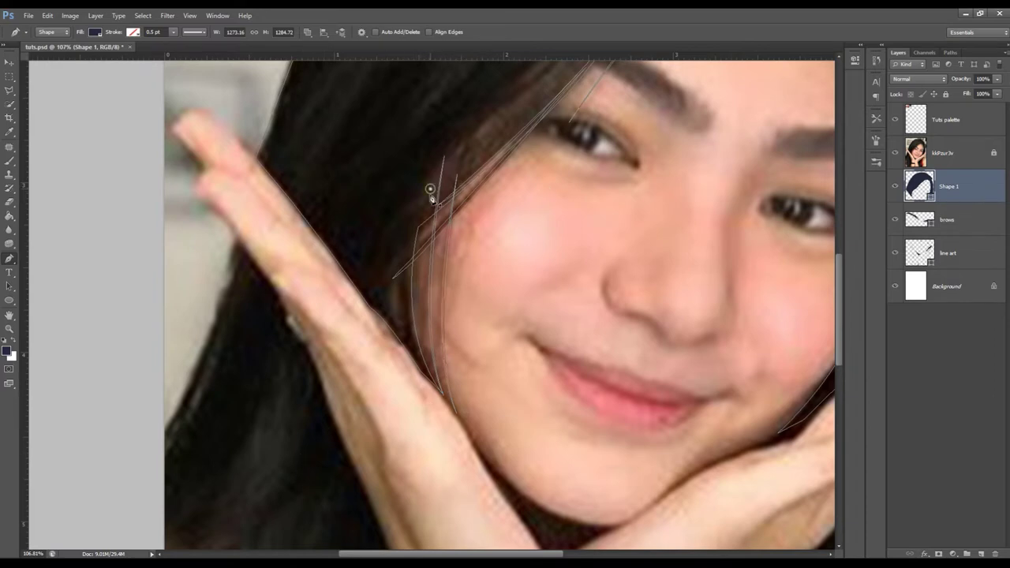
{"action": "left_click", "coordinate": [443, 393], "text": "ctrl"}
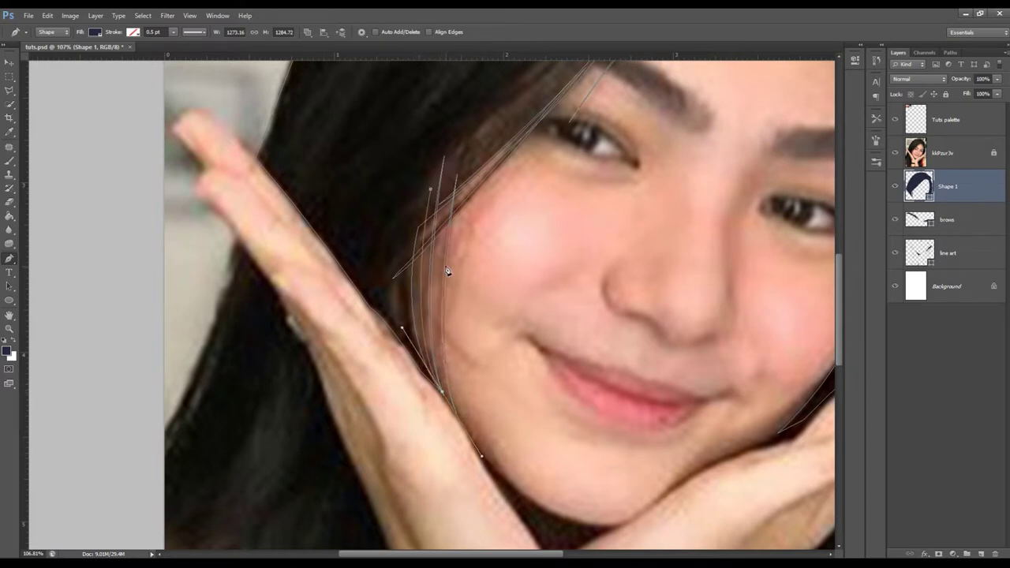
{"action": "left_click", "coordinate": [423, 234], "text": "ctrl"}
{"action": "left_click", "coordinate": [420, 317], "text": "ctrl"}
{"action": "left_click", "coordinate": [423, 236], "text": "ctrl"}
{"action": "left_click_drag", "start_coordinate": [410, 310], "coordinate": [409, 351]}
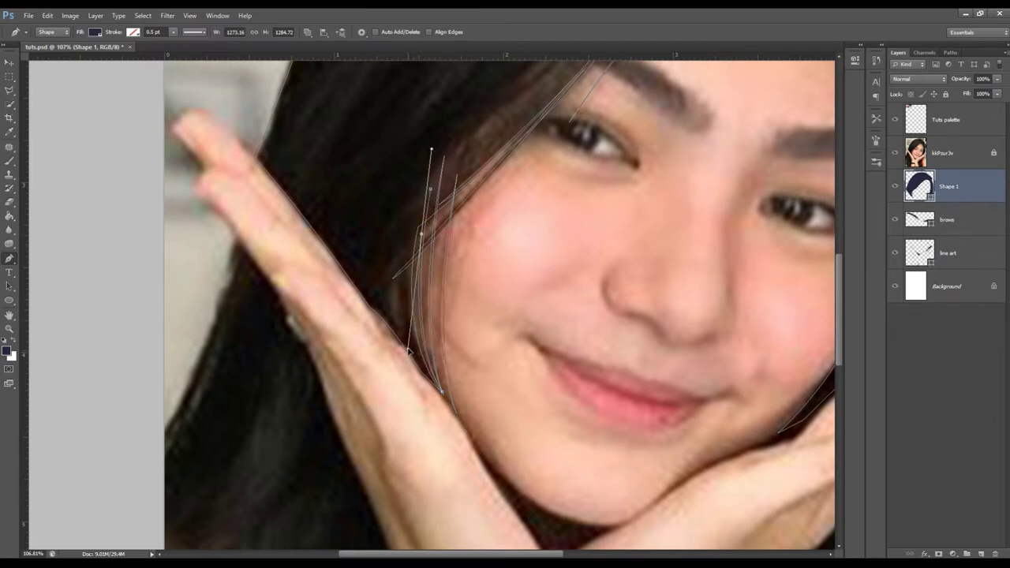
{"action": "left_click", "coordinate": [422, 236]}
{"action": "left_click_drag", "start_coordinate": [422, 332], "coordinate": [418, 333]}
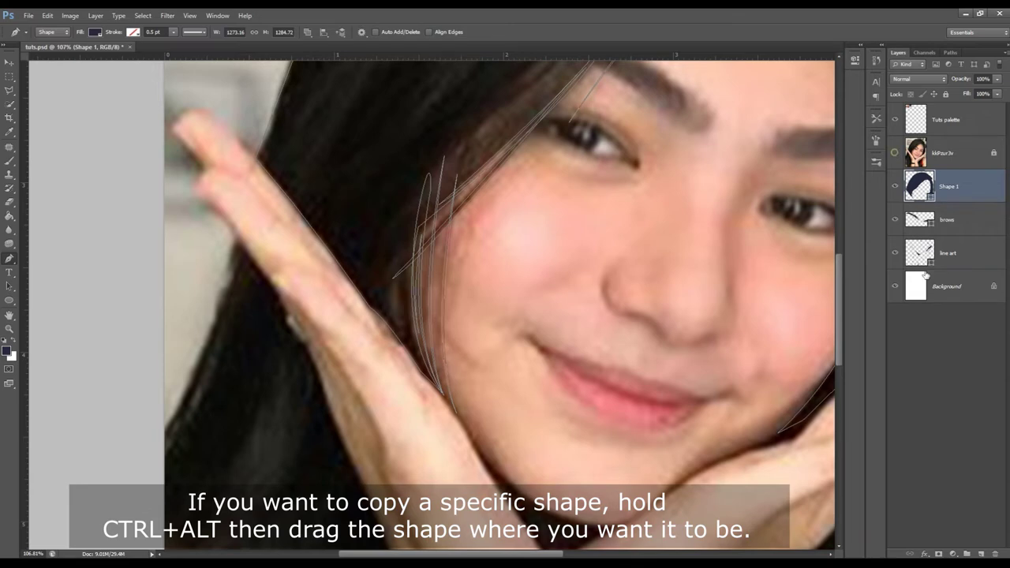
Step: Review the page with the photo hidden, then nudge the hair strands into place
{"action": "left_click", "coordinate": [894, 152]}
{"action": "left_click", "coordinate": [946, 285]}
{"action": "key", "text": "z"}
{"action": "left_click_drag", "start_coordinate": [694, 271], "coordinate": [613, 270]}
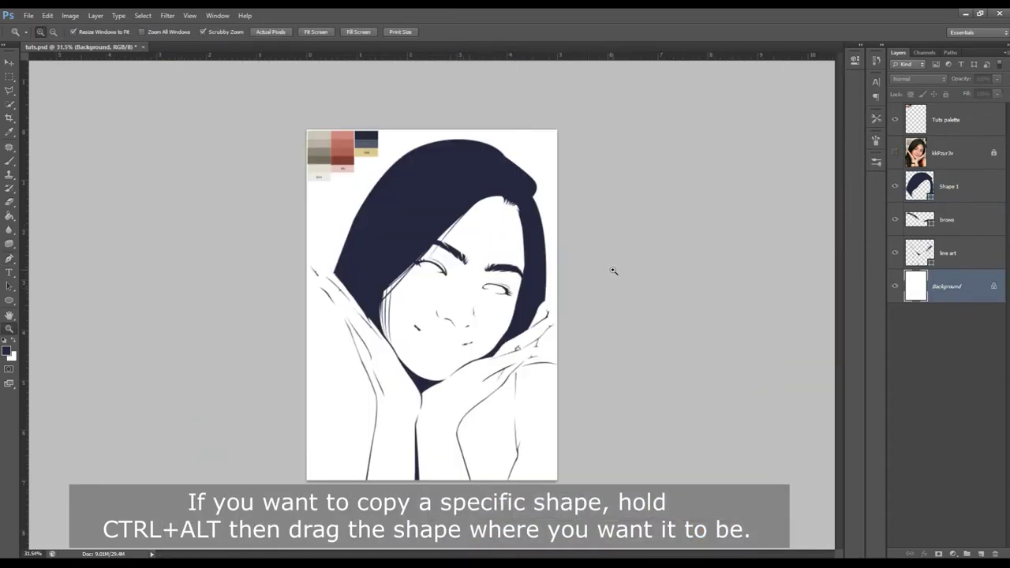
{"action": "left_click_drag", "start_coordinate": [396, 287], "coordinate": [455, 288]}
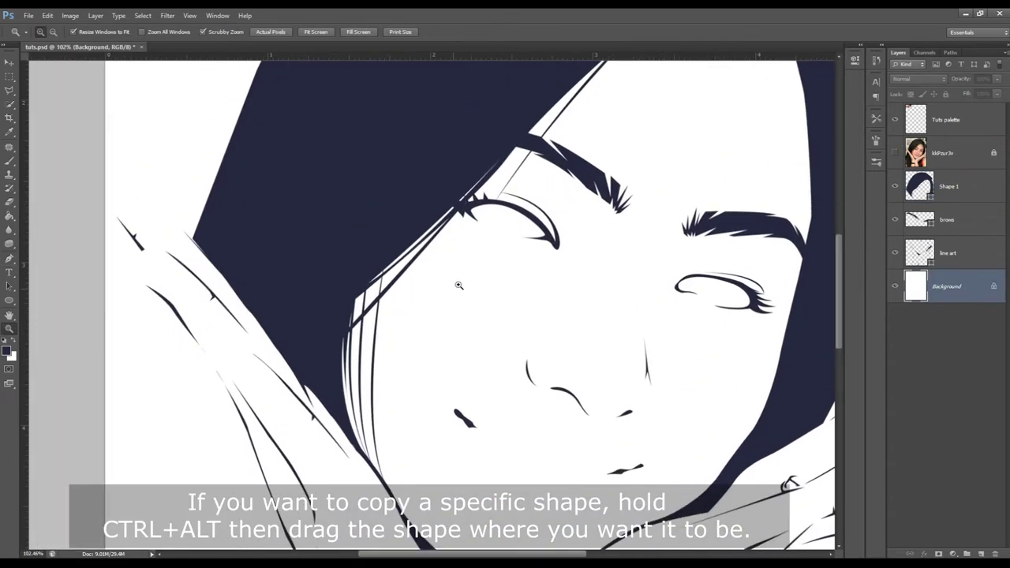
{"action": "left_click", "coordinate": [375, 298], "text": "ctrl"}
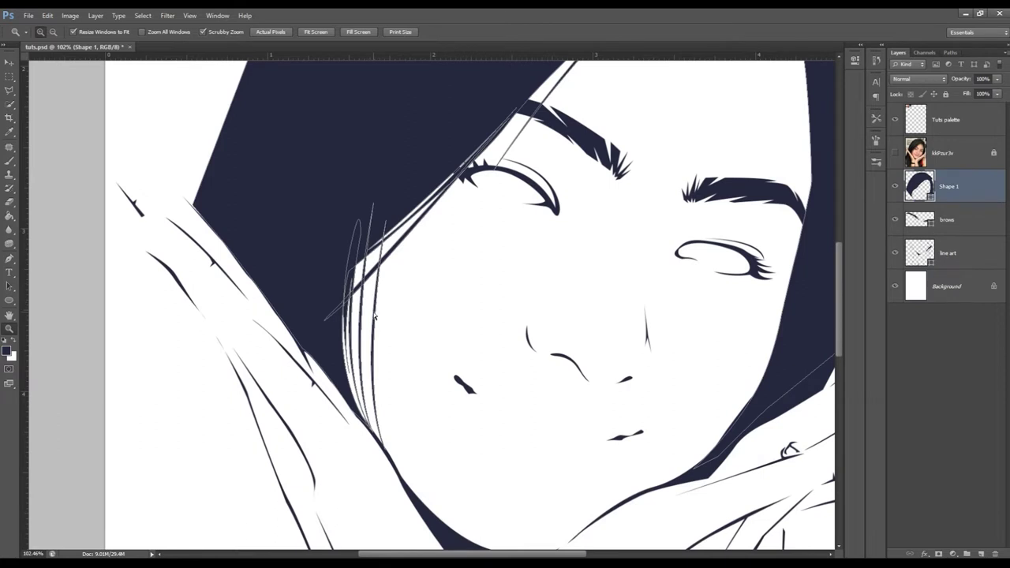
{"action": "left_click_drag", "start_coordinate": [374, 316], "coordinate": [366, 303]}
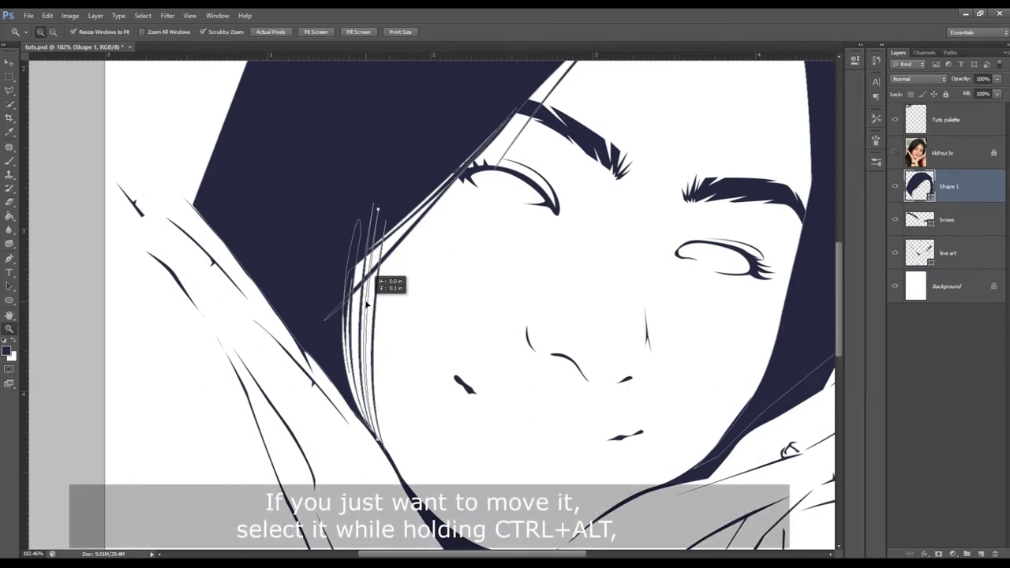
{"action": "left_click_drag", "start_coordinate": [367, 304], "coordinate": [368, 304]}
Step: Drag the strand's top anchor up into the hair mass, deselect, and zoom out to the portrait
{"action": "key", "text": "p"}
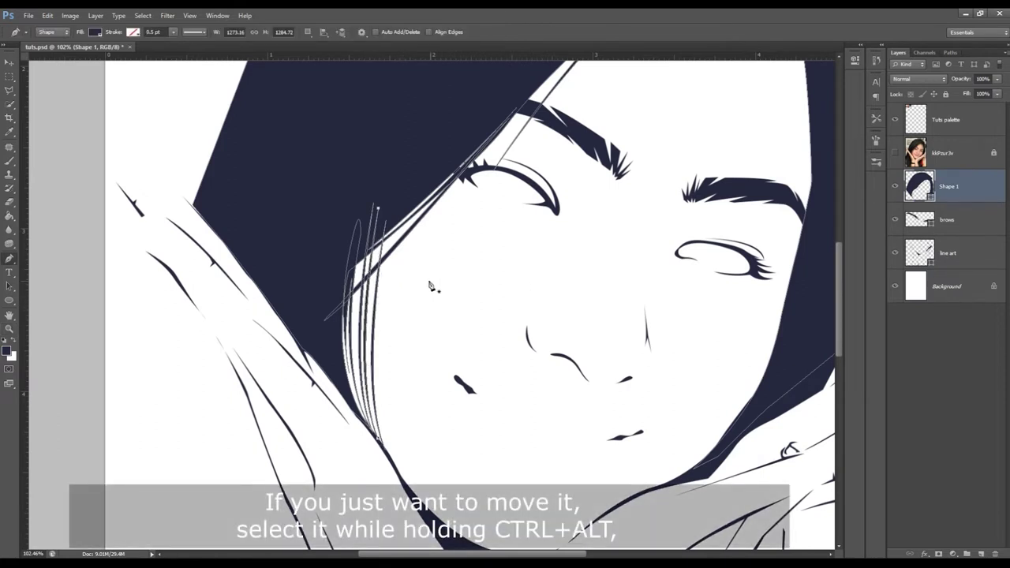
{"action": "left_click_drag", "start_coordinate": [377, 208], "coordinate": [386, 193]}
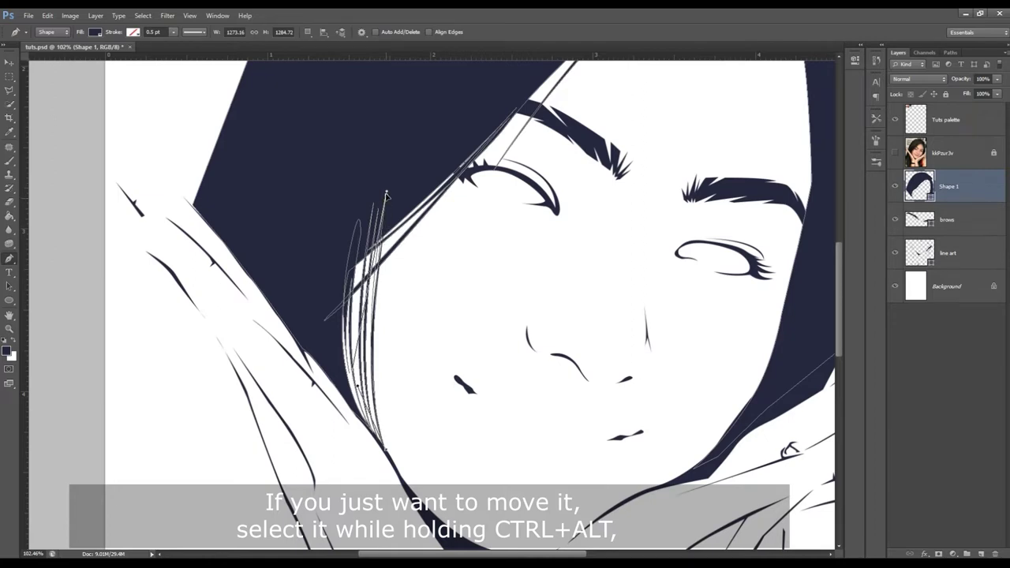
{"action": "left_click", "coordinate": [409, 287], "text": "ctrl"}
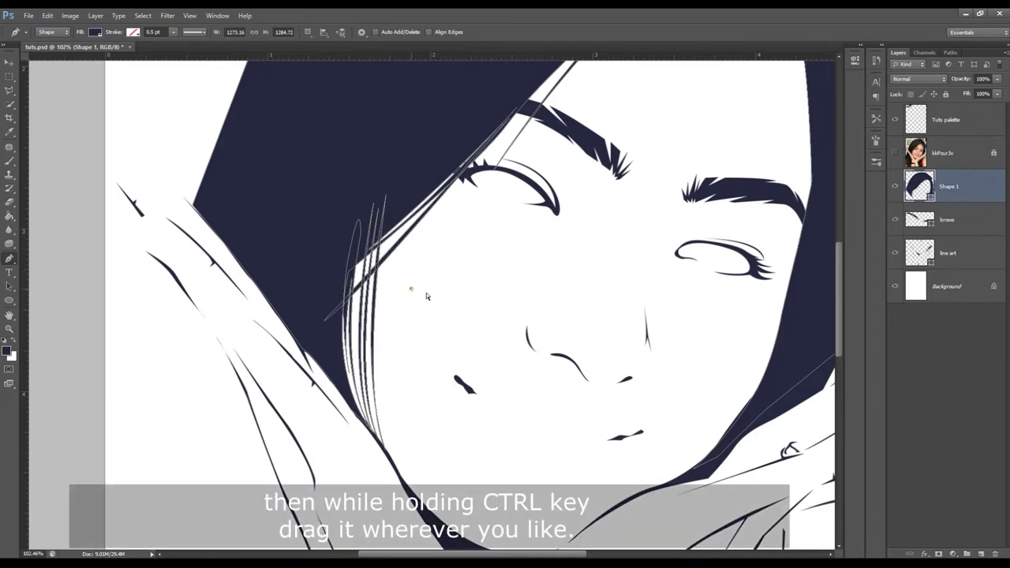
{"action": "left_click", "coordinate": [946, 286]}
{"action": "key", "text": "z"}
{"action": "left_click_drag", "start_coordinate": [553, 367], "coordinate": [468, 293]}
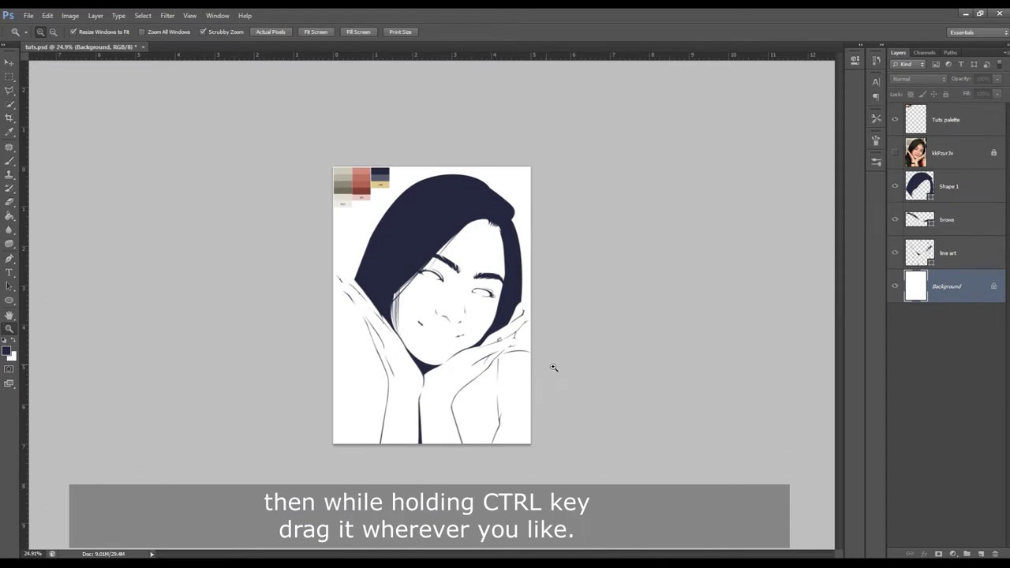
Step: Show the reference photo and set the Pen tool on Shape 1 to Combine Shapes
{"action": "left_click_drag", "start_coordinate": [414, 327], "coordinate": [426, 324]}
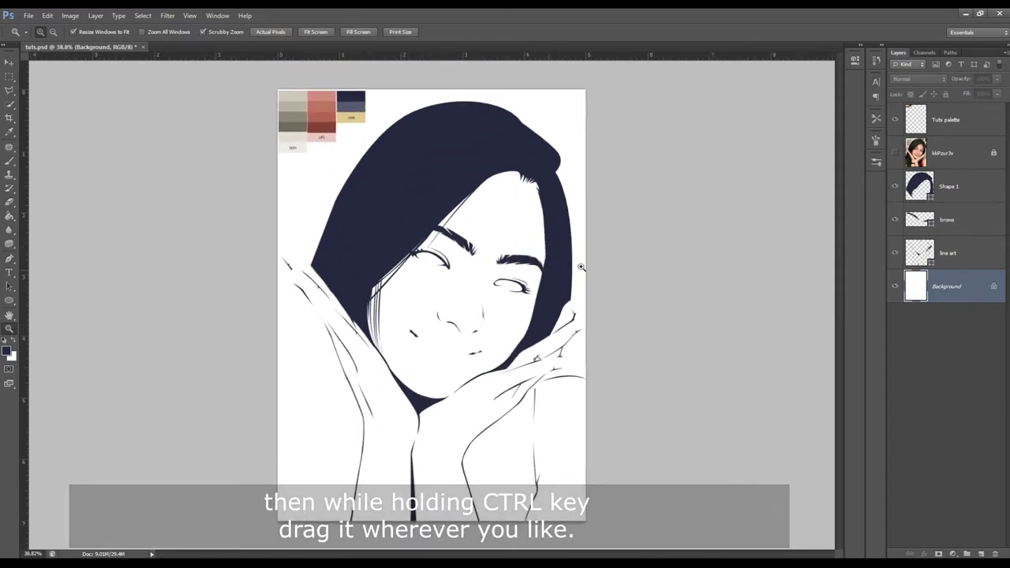
{"action": "left_click", "coordinate": [895, 153]}
{"action": "left_click", "coordinate": [915, 186]}
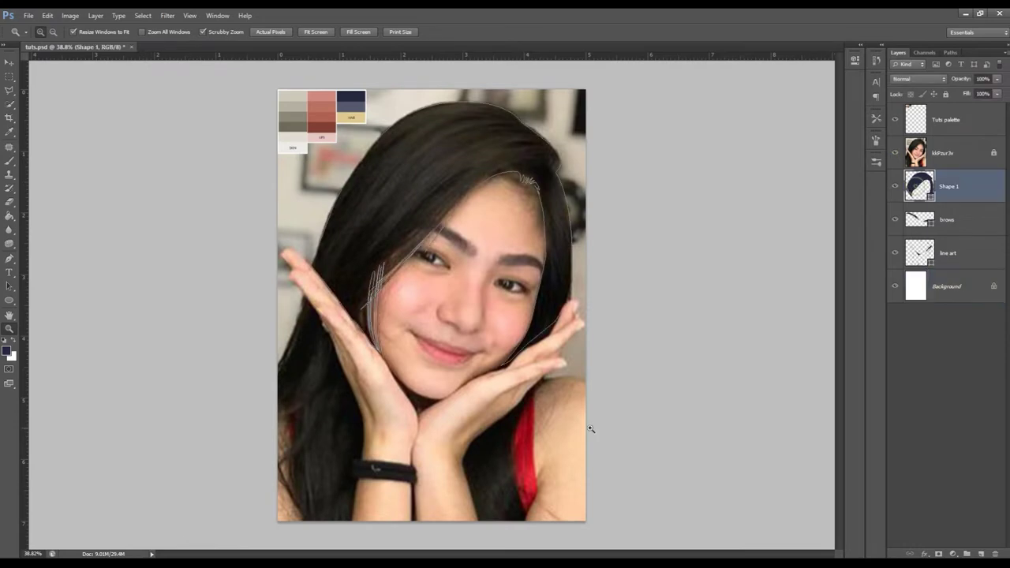
{"action": "left_click_drag", "start_coordinate": [573, 429], "coordinate": [605, 323]}
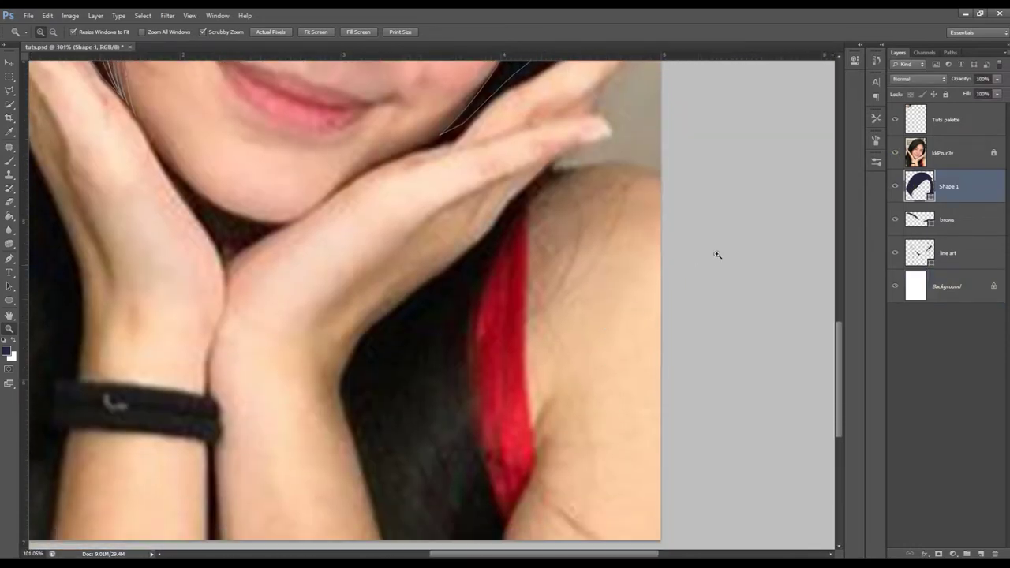
{"action": "key", "text": "p"}
{"action": "left_click", "coordinate": [312, 32]}
{"action": "left_click", "coordinate": [357, 54]}
{"action": "left_click", "coordinate": [895, 153]}
{"action": "left_click", "coordinate": [894, 153]}
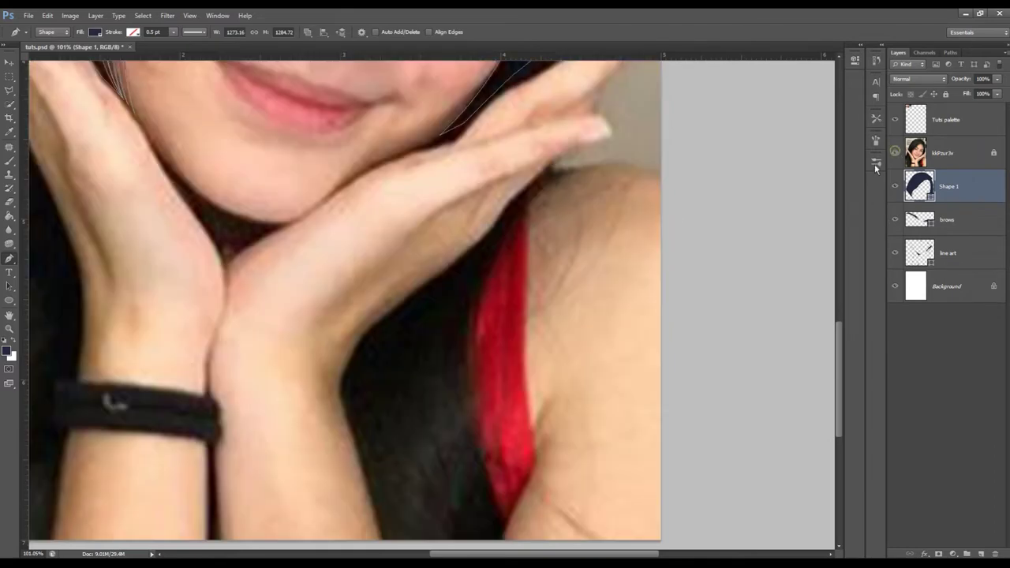
Step: Trace the hair edge from below the right hand down to the canvas bottom
{"action": "left_click", "coordinate": [574, 174]}
{"action": "left_click", "coordinate": [512, 216]}
{"action": "left_click", "coordinate": [497, 248]}
{"action": "left_click", "coordinate": [484, 281]}
{"action": "scroll", "coordinate": [566, 131], "scroll_direction": "down", "scroll_amount": 3}
{"action": "scroll", "coordinate": [566, 131], "scroll_direction": "down", "scroll_amount": 1}
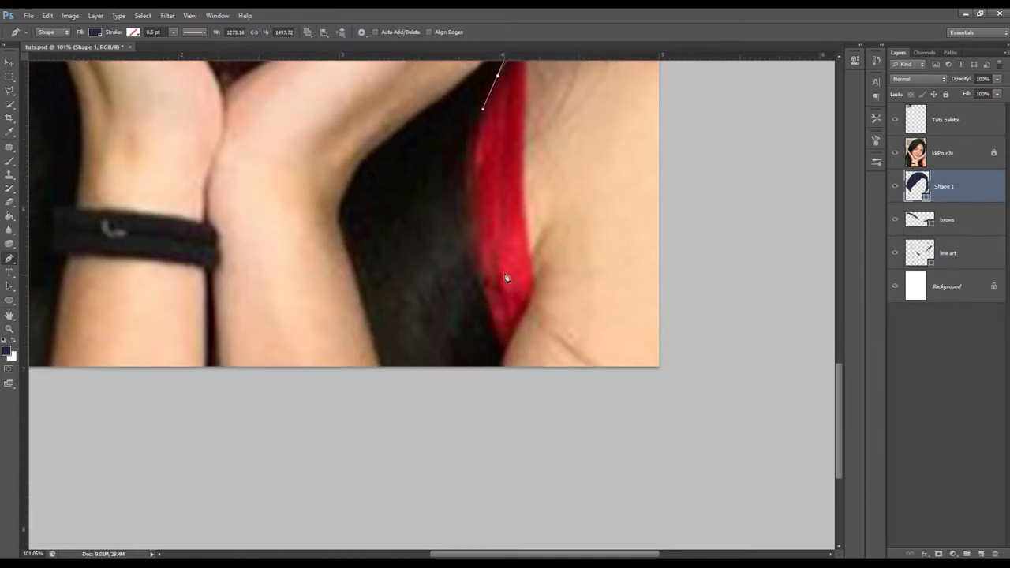
{"action": "left_click_drag", "start_coordinate": [496, 260], "coordinate": [530, 323]}
{"action": "left_click_drag", "start_coordinate": [479, 209], "coordinate": [473, 139]}
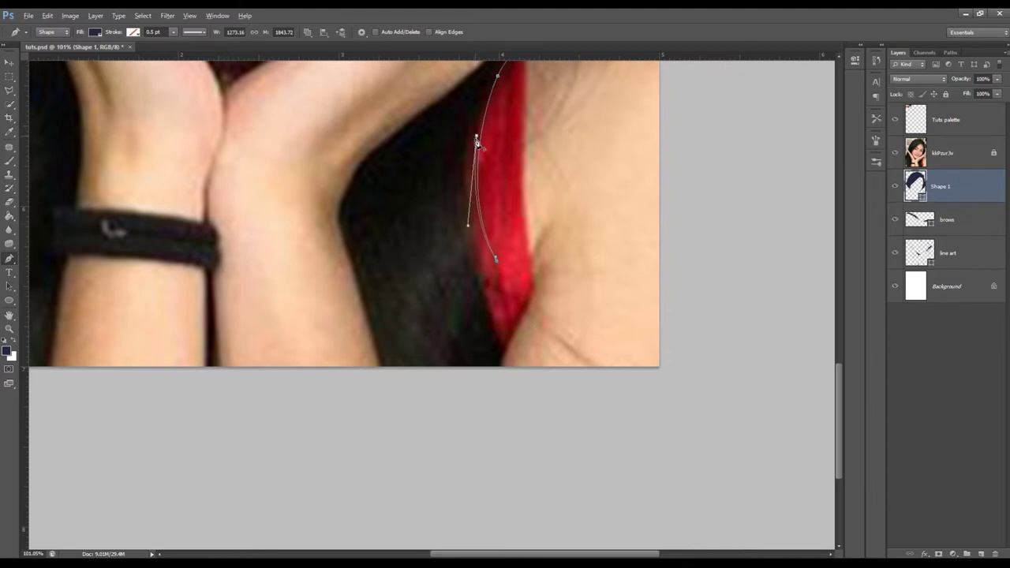
{"action": "left_click_drag", "start_coordinate": [496, 309], "coordinate": [509, 356]}
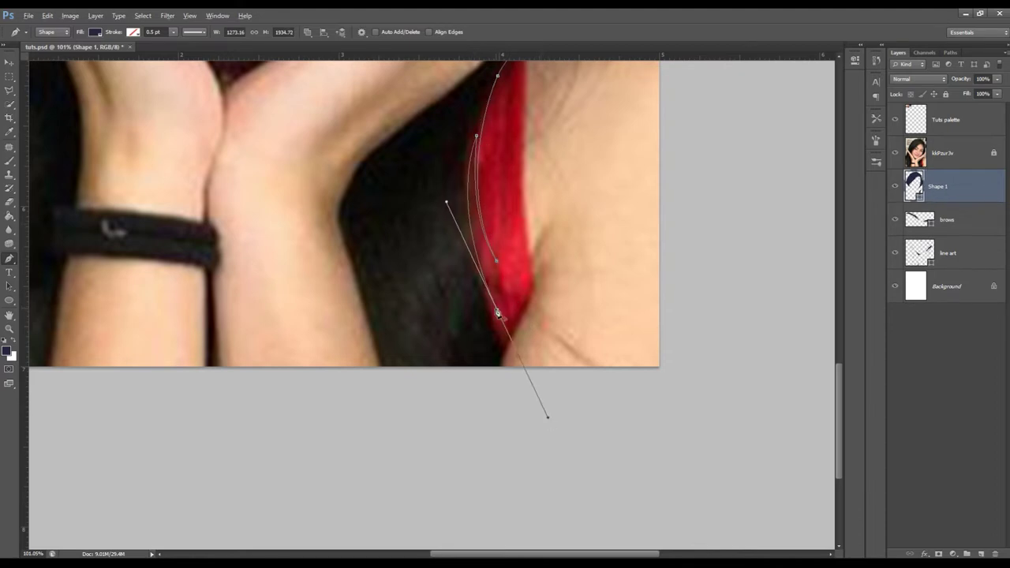
{"action": "left_click", "coordinate": [506, 348]}
{"action": "left_click", "coordinate": [500, 368]}
Step: Close the hair section along the bottom edge and back up the arm toward the hand
{"action": "left_click", "coordinate": [894, 152]}
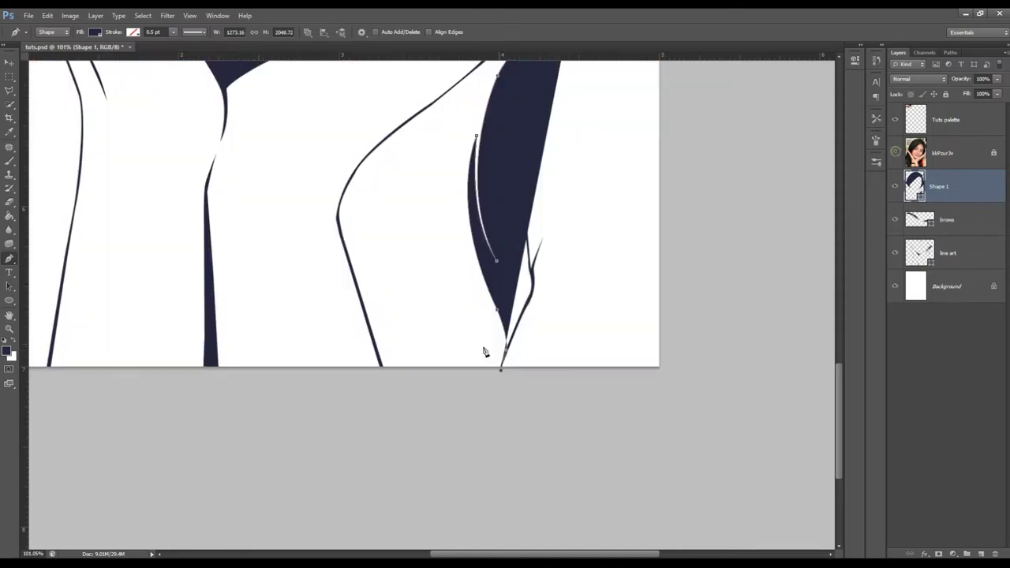
{"action": "left_click", "coordinate": [382, 369]}
{"action": "left_click", "coordinate": [351, 266]}
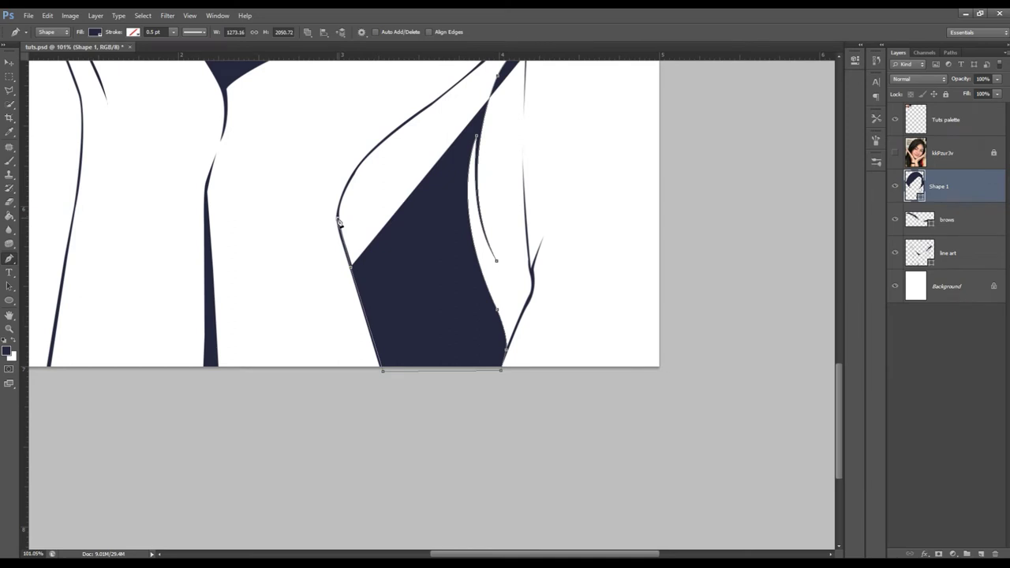
{"action": "left_click", "coordinate": [339, 221]}
{"action": "left_click_drag", "start_coordinate": [365, 161], "coordinate": [385, 137]}
{"action": "scroll", "coordinate": [415, 216], "scroll_direction": "up", "scroll_amount": 5}
{"action": "scroll", "coordinate": [394, 260], "scroll_direction": "right", "scroll_amount": 2}
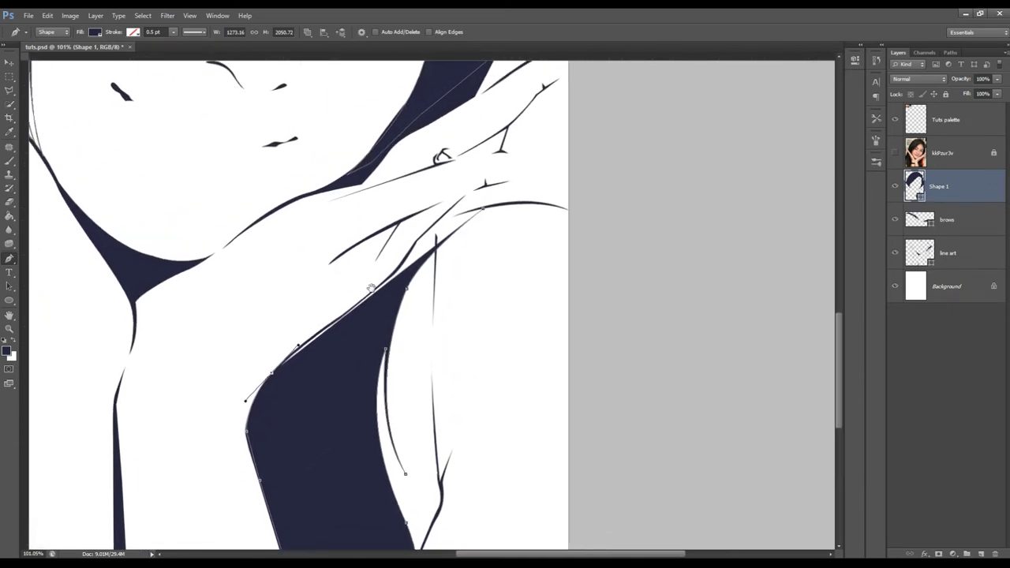
{"action": "left_click_drag", "start_coordinate": [370, 288], "coordinate": [367, 293]}
{"action": "left_click", "coordinate": [357, 309]}
{"action": "left_click", "coordinate": [395, 272]}
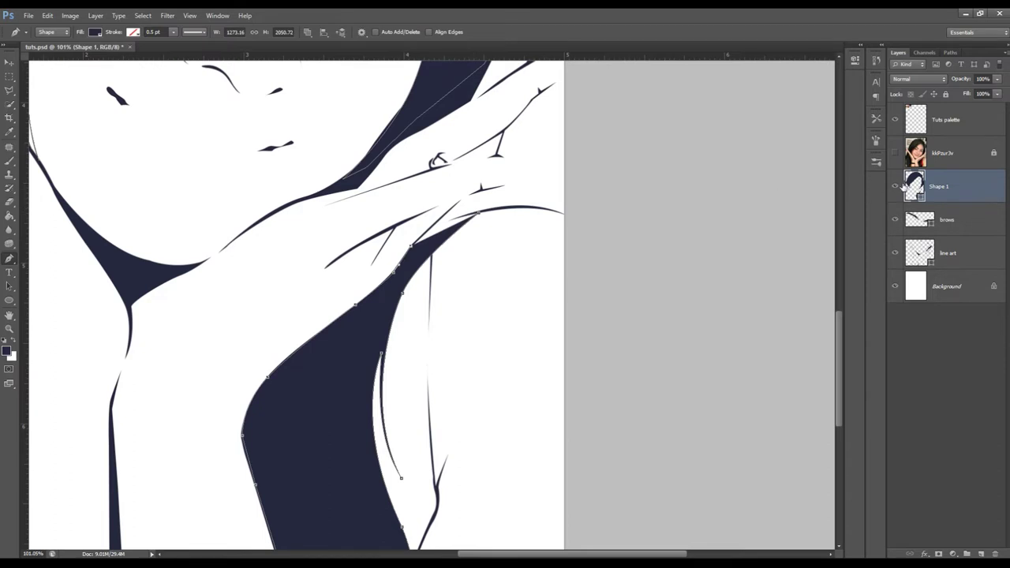
{"action": "left_click", "coordinate": [895, 153]}
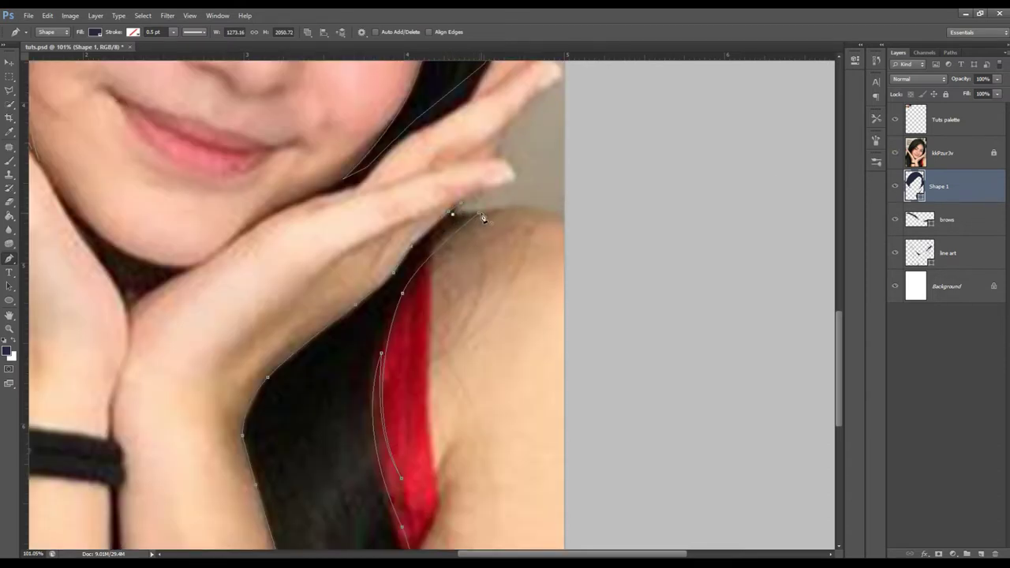
{"action": "left_click", "coordinate": [894, 152]}
Step: Adjust the hair spike tip under the hand and compare it against the reference photo
{"action": "key", "text": "z"}
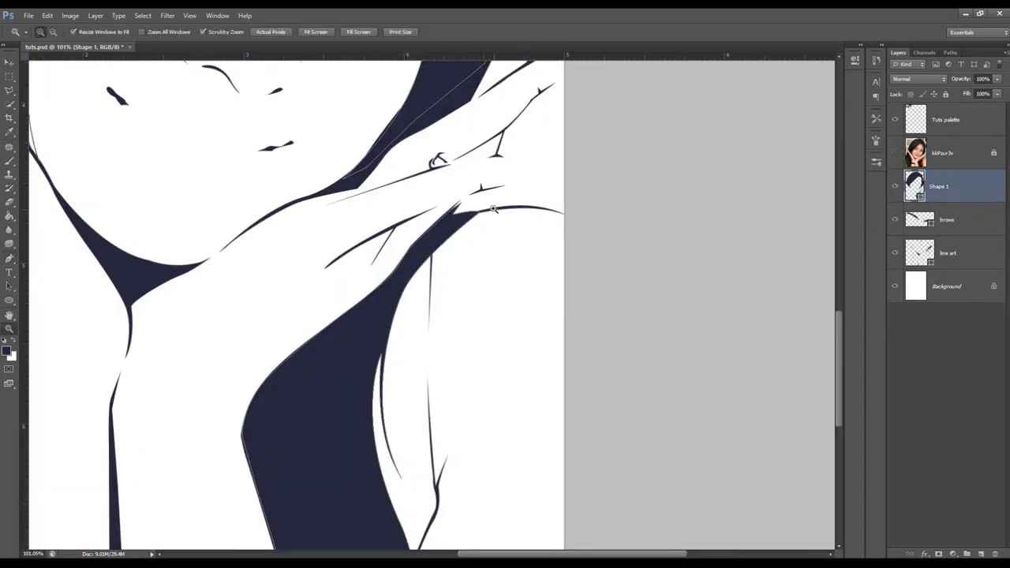
{"action": "left_click", "coordinate": [495, 211]}
{"action": "left_click_drag", "start_coordinate": [392, 191], "coordinate": [393, 187]}
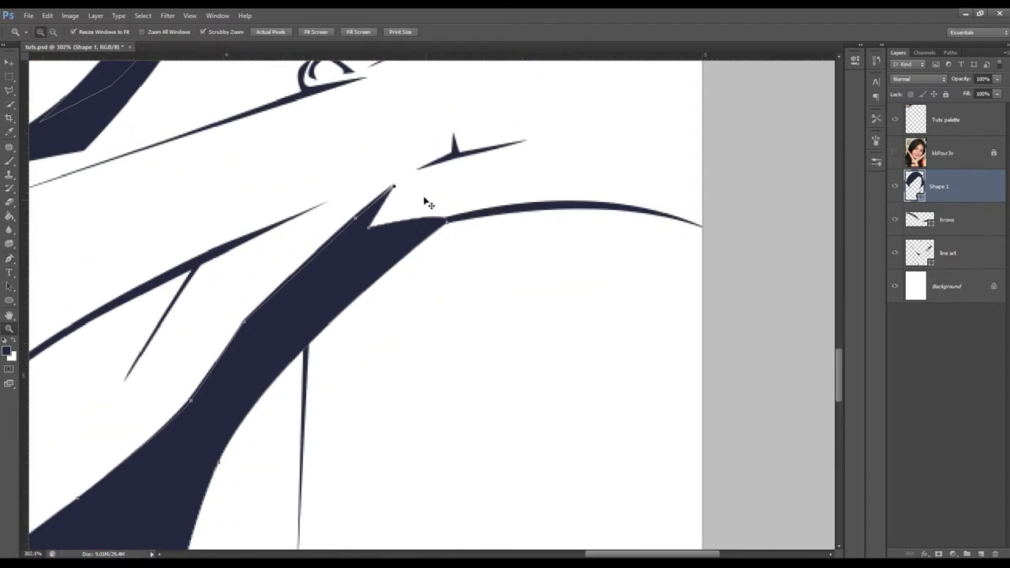
{"action": "key", "text": "p"}
{"action": "left_click", "coordinate": [947, 119]}
{"action": "key", "text": "z"}
{"action": "key", "text": "ctrl+minus"}
{"action": "key", "text": "ctrl+minus"}
{"action": "key", "text": "ctrl+minus"}
{"action": "left_click", "coordinate": [898, 155]}
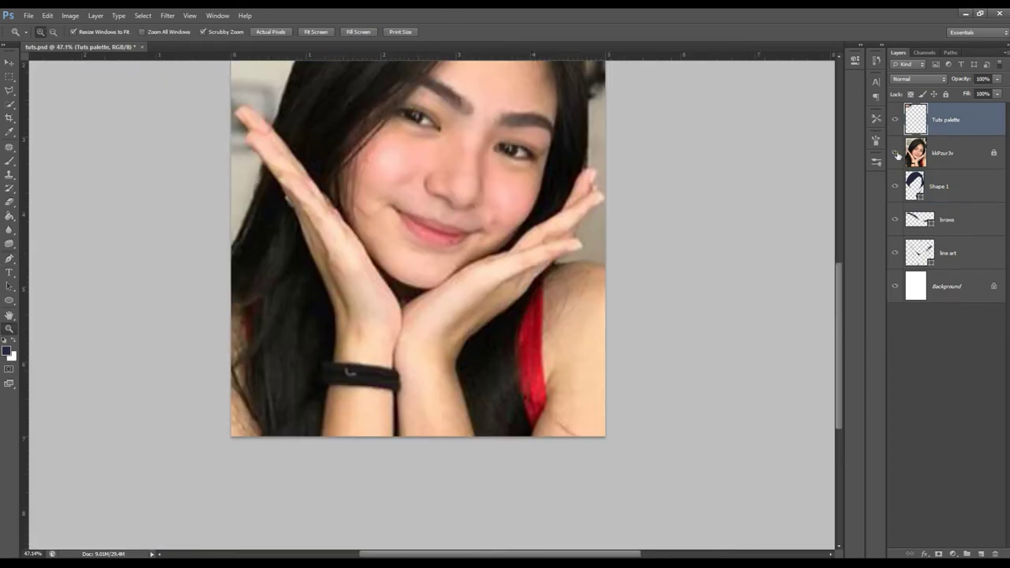
{"action": "left_click", "coordinate": [897, 155]}
{"action": "left_click", "coordinate": [896, 155]}
{"action": "left_click", "coordinate": [896, 156]}
Step: Add a closed curved hair path from the tip under the hand down the hair edge
{"action": "left_click_drag", "start_coordinate": [549, 308], "coordinate": [574, 281]}
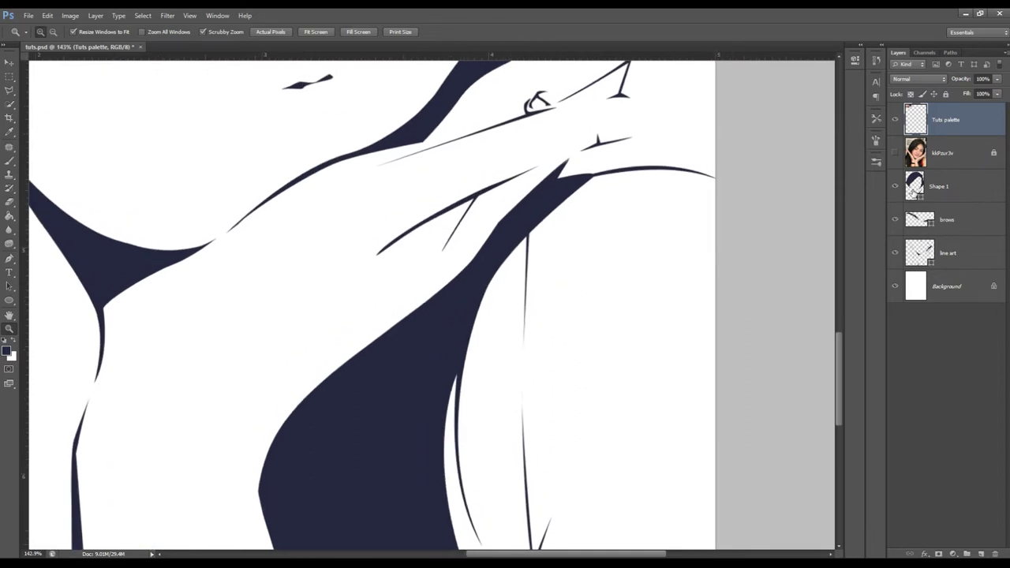
{"action": "key", "text": "alt+bracketleft"}
{"action": "key", "text": "p"}
{"action": "left_click", "coordinate": [306, 33]}
{"action": "left_click", "coordinate": [335, 54]}
{"action": "left_click", "coordinate": [592, 177]}
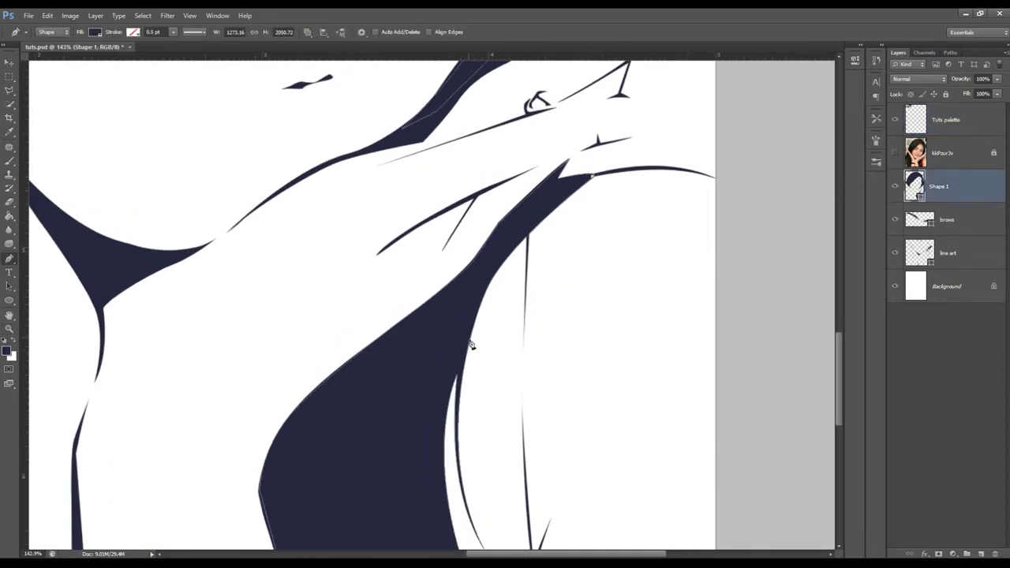
{"action": "left_click_drag", "start_coordinate": [472, 348], "coordinate": [452, 445]}
{"action": "left_click", "coordinate": [595, 179]}
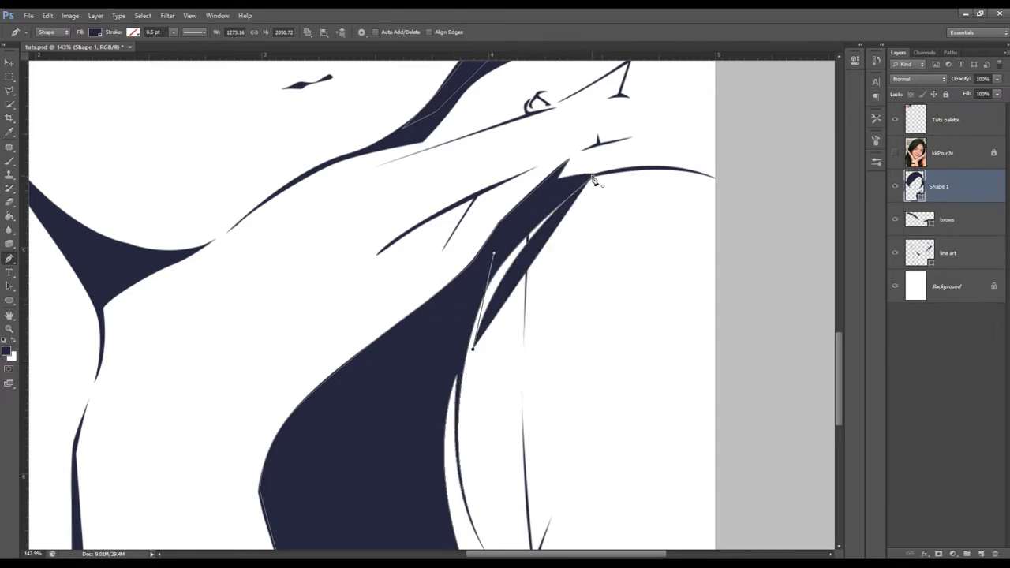
{"action": "key", "text": "Return"}
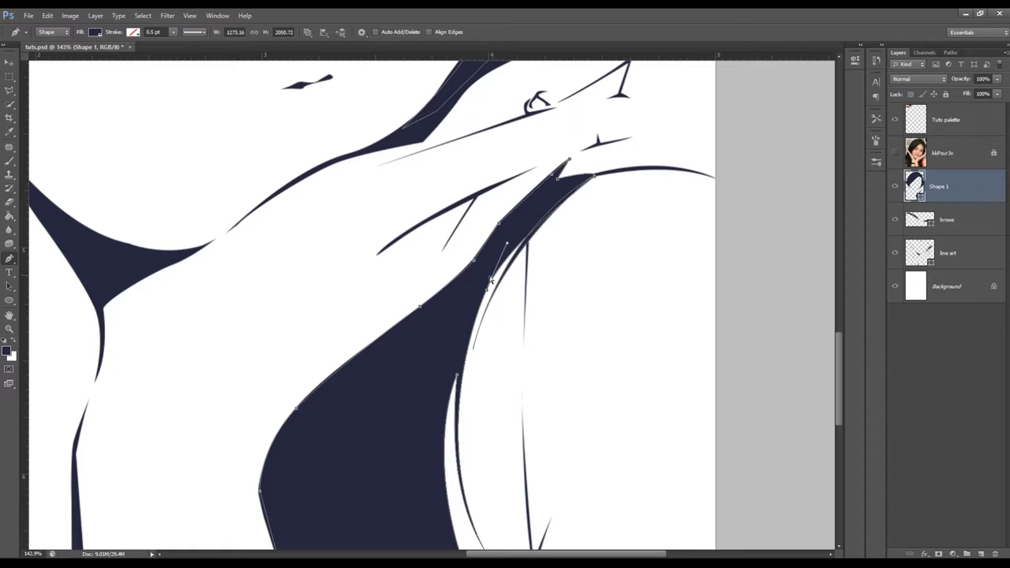
{"action": "key", "text": "Return"}
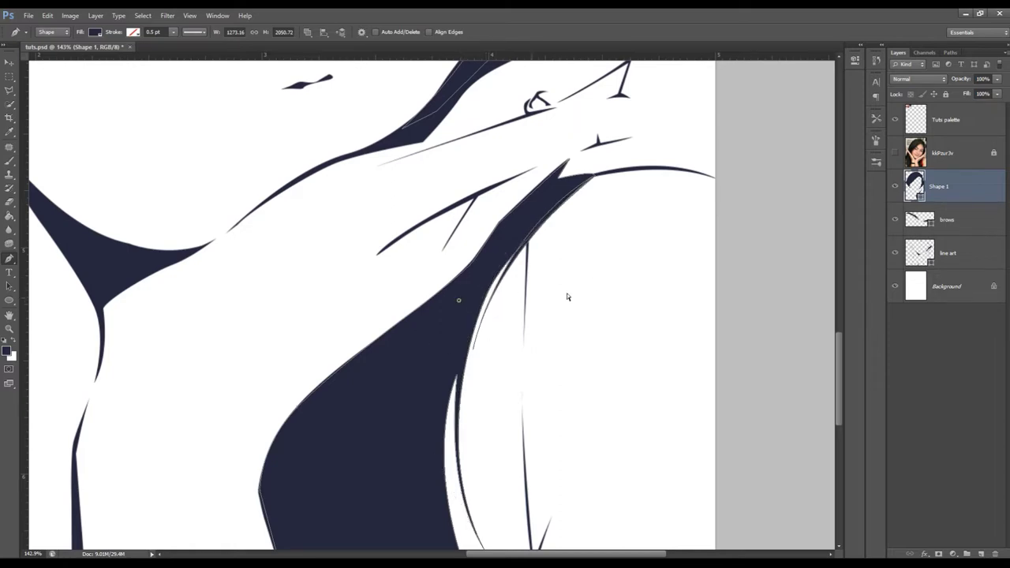
Step: Zoom in on the hand and ready Shape 1's Pen tool in Combine Shapes mode
{"action": "key", "text": "z"}
{"action": "key", "text": "ctrl+0"}
{"action": "left_click", "coordinate": [655, 272]}
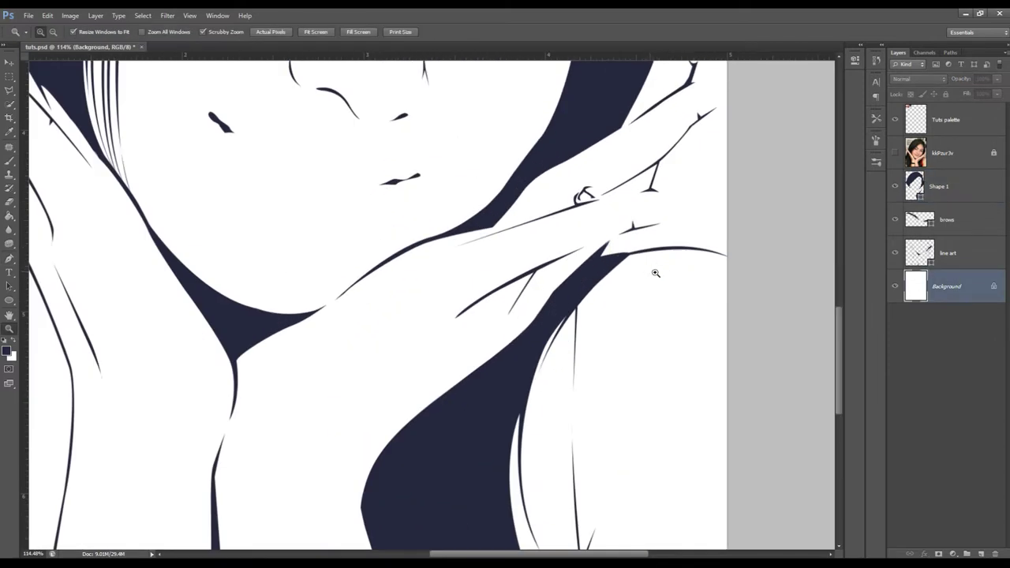
{"action": "left_click", "coordinate": [655, 272]}
{"action": "left_click", "coordinate": [905, 191]}
{"action": "key", "text": "p"}
{"action": "left_click", "coordinate": [307, 32]}
{"action": "left_click", "coordinate": [340, 58]}
Step: Draw a narrow crescent hair strand curving down from the shoulder to a sharp tip
{"action": "left_click", "coordinate": [666, 236]}
{"action": "left_click_drag", "start_coordinate": [643, 297], "coordinate": [610, 321]}
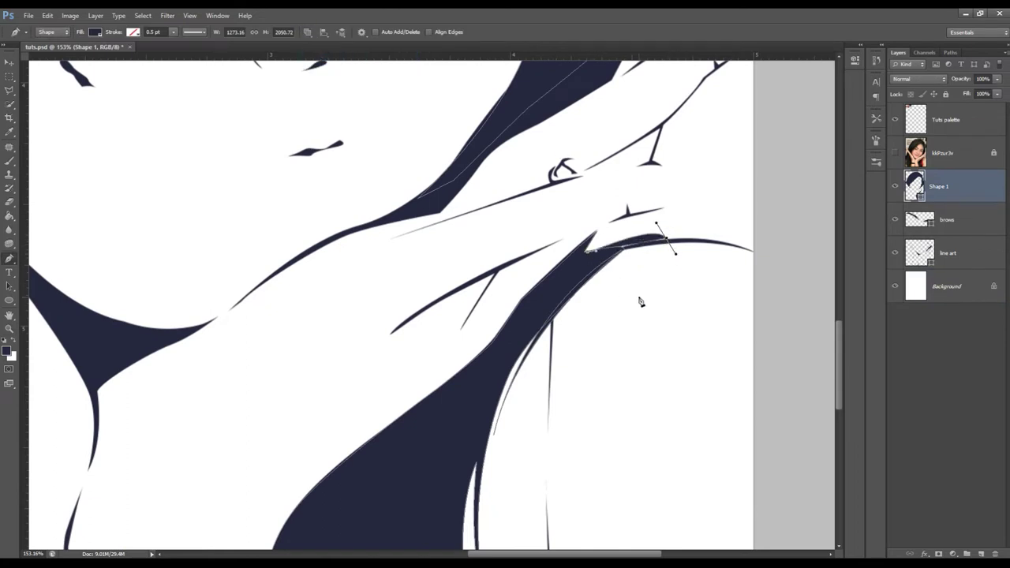
{"action": "left_click", "coordinate": [613, 360]}
{"action": "left_click", "coordinate": [669, 260], "text": "ctrl"}
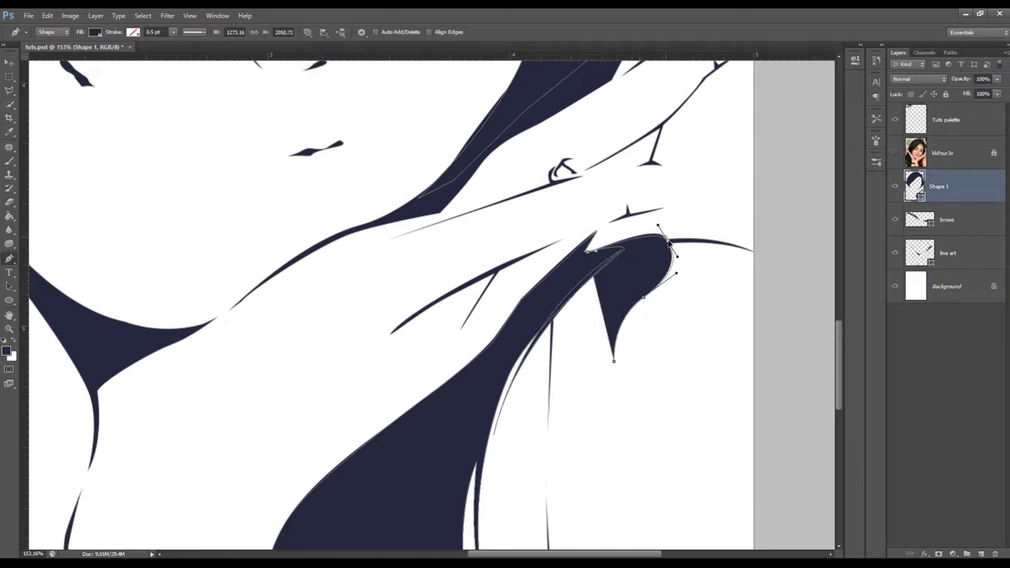
{"action": "mouse_move", "coordinate": [639, 303]}
{"action": "left_mouse_down"}
{"action": "mouse_move", "coordinate": [675, 262]}
{"action": "mouse_move", "coordinate": [623, 315]}
{"action": "left_mouse_up"}
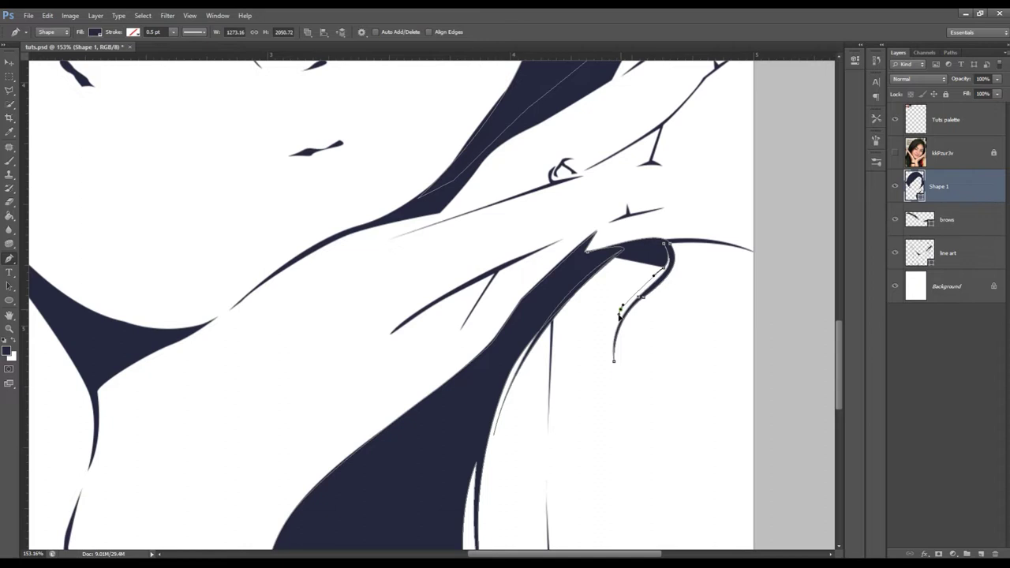
{"action": "mouse_move", "coordinate": [654, 265]}
{"action": "left_mouse_down"}
{"action": "mouse_move", "coordinate": [658, 273]}
{"action": "mouse_move", "coordinate": [644, 227]}
{"action": "left_mouse_up"}
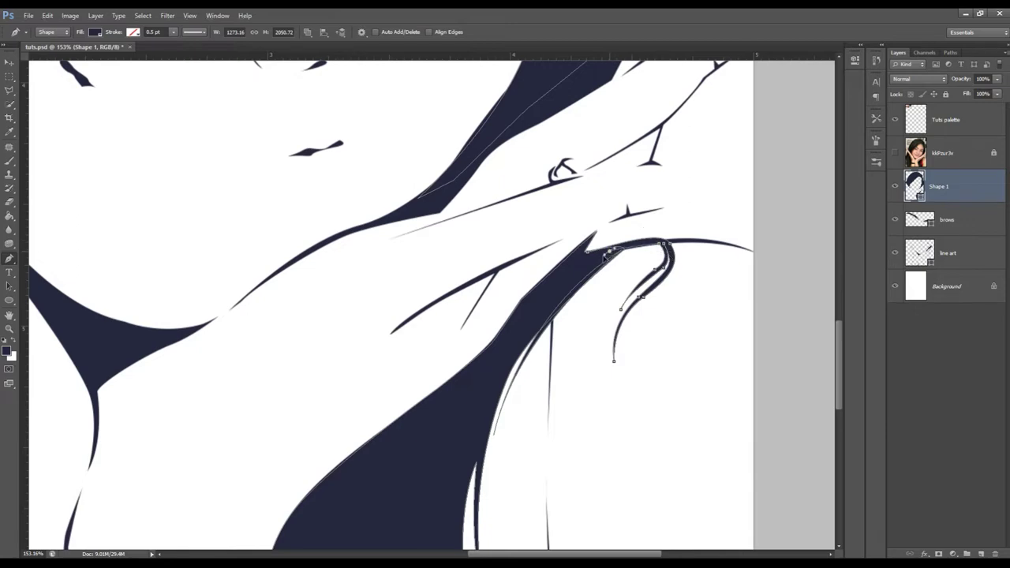
{"action": "key", "text": "Return"}
Step: Add one more curved anchor along the hair edge on Shape 1, then fit the portrait in view
{"action": "left_click", "coordinate": [899, 293]}
{"action": "key", "text": "z"}
{"action": "key", "text": "ctrl+0"}
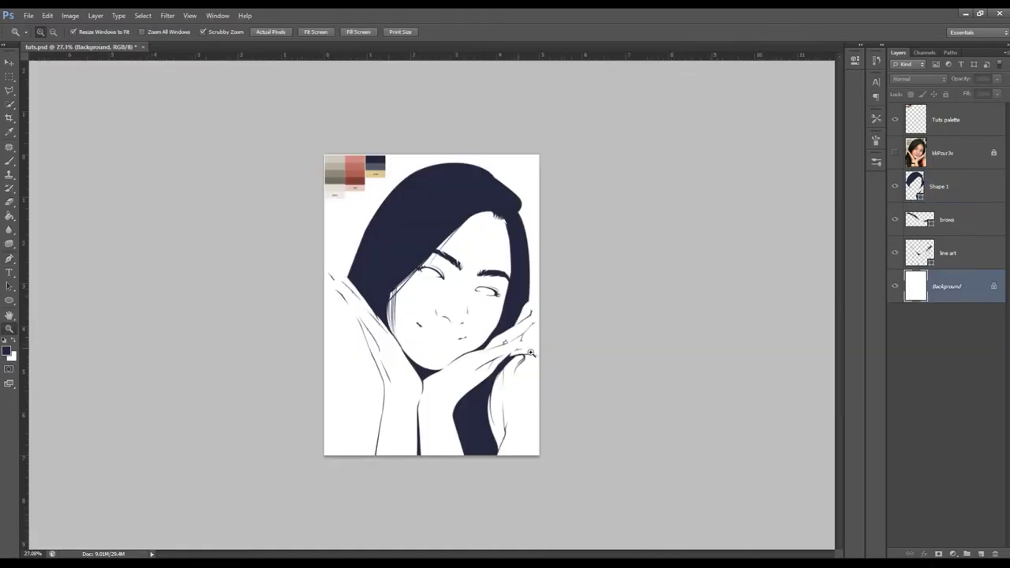
{"action": "left_click_drag", "start_coordinate": [520, 349], "coordinate": [586, 370]}
{"action": "left_click", "coordinate": [913, 193]}
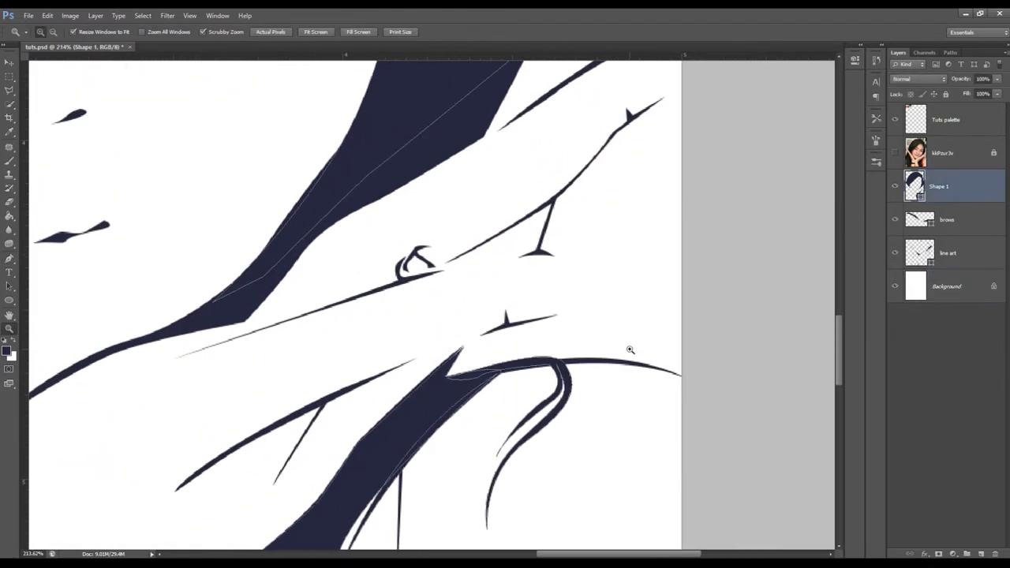
{"action": "key", "text": "p"}
{"action": "left_click", "coordinate": [306, 33]}
{"action": "left_click", "coordinate": [331, 60]}
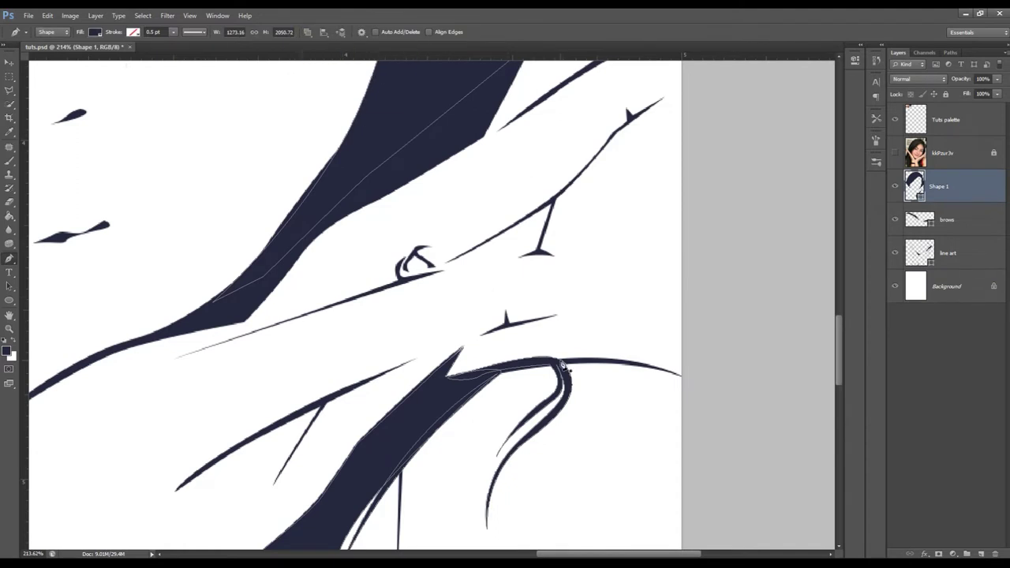
{"action": "mouse_move", "coordinate": [489, 366]}
{"action": "left_mouse_down"}
{"action": "mouse_move", "coordinate": [471, 376]}
{"action": "mouse_move", "coordinate": [466, 344]}
{"action": "left_mouse_up"}
{"action": "key", "text": "z"}
{"action": "key", "text": "alt+comma"}
{"action": "key", "text": "ctrl+0"}
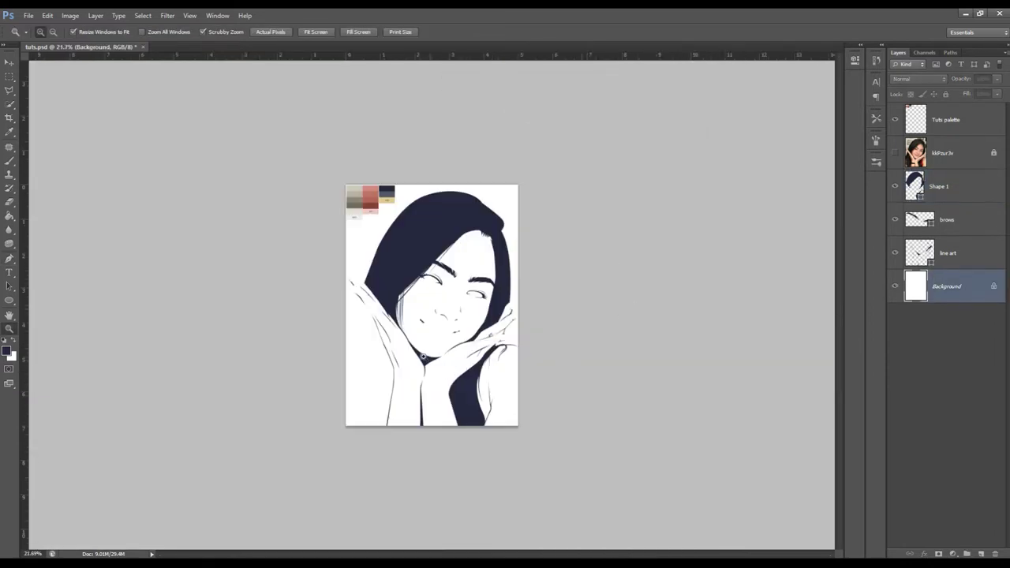
Step: Zoom in on the left hand, show the photo, and set Shape 1's Pen to Combine Shapes
{"action": "left_click_drag", "start_coordinate": [422, 355], "coordinate": [593, 275]}
{"action": "left_click", "coordinate": [894, 153]}
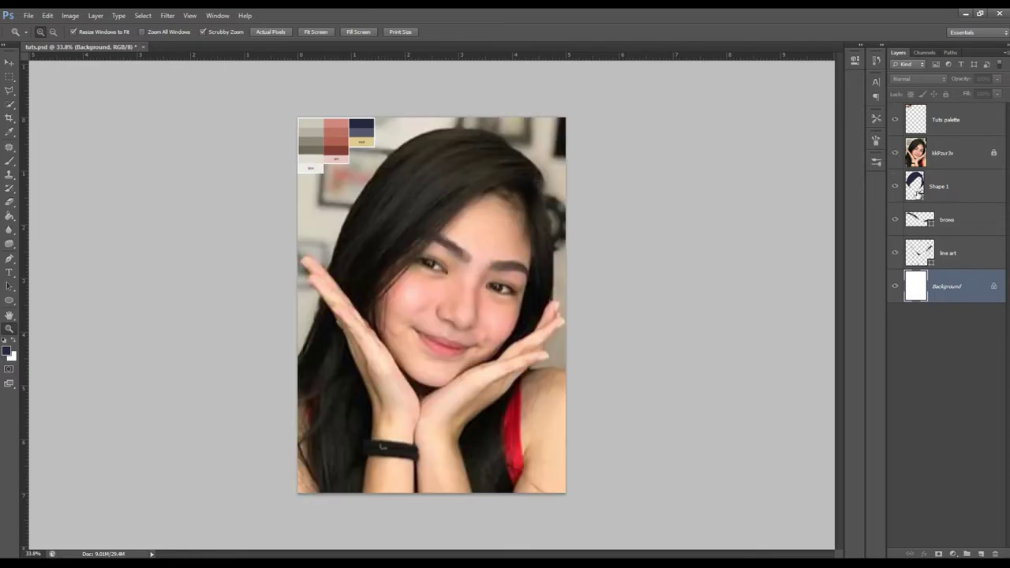
{"action": "left_click", "coordinate": [938, 186]}
{"action": "mouse_move", "coordinate": [316, 337]}
{"action": "left_mouse_down"}
{"action": "mouse_move", "coordinate": [377, 307]}
{"action": "mouse_move", "coordinate": [345, 293]}
{"action": "mouse_move", "coordinate": [354, 292]}
{"action": "left_mouse_up"}
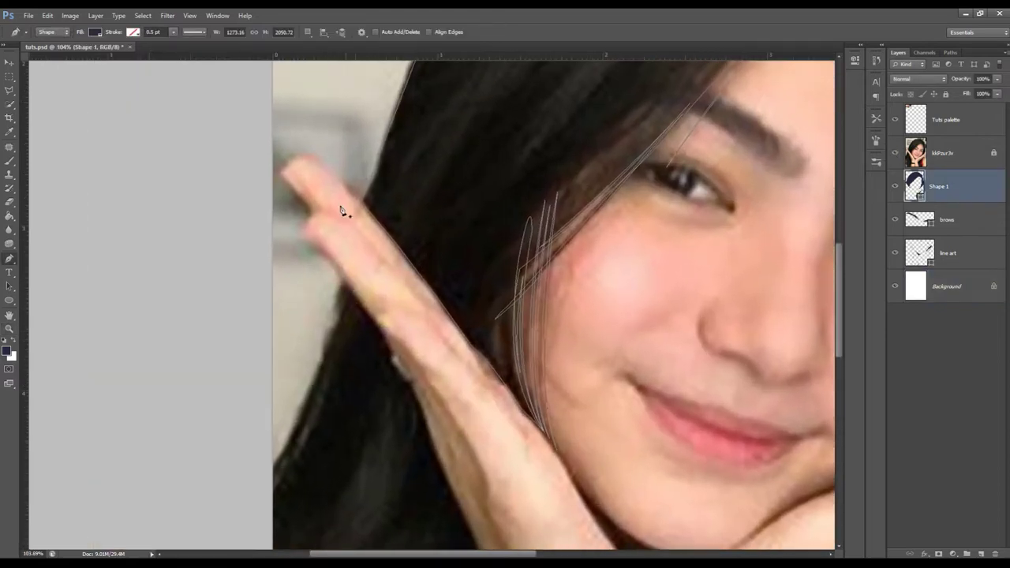
{"action": "left_click", "coordinate": [308, 32]}
{"action": "left_click", "coordinate": [335, 52]}
{"action": "left_click", "coordinate": [895, 153]}
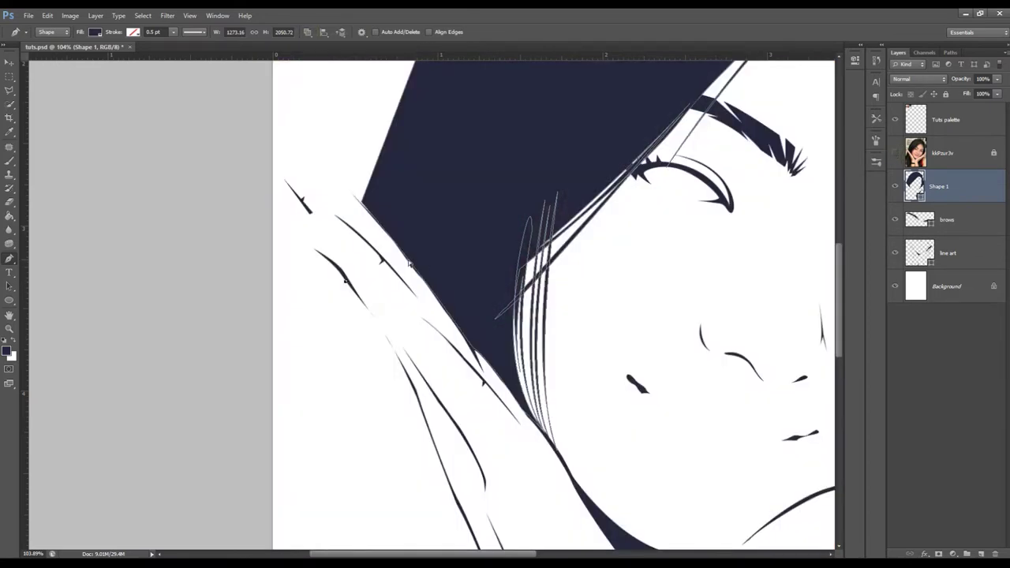
{"action": "left_click", "coordinate": [894, 153]}
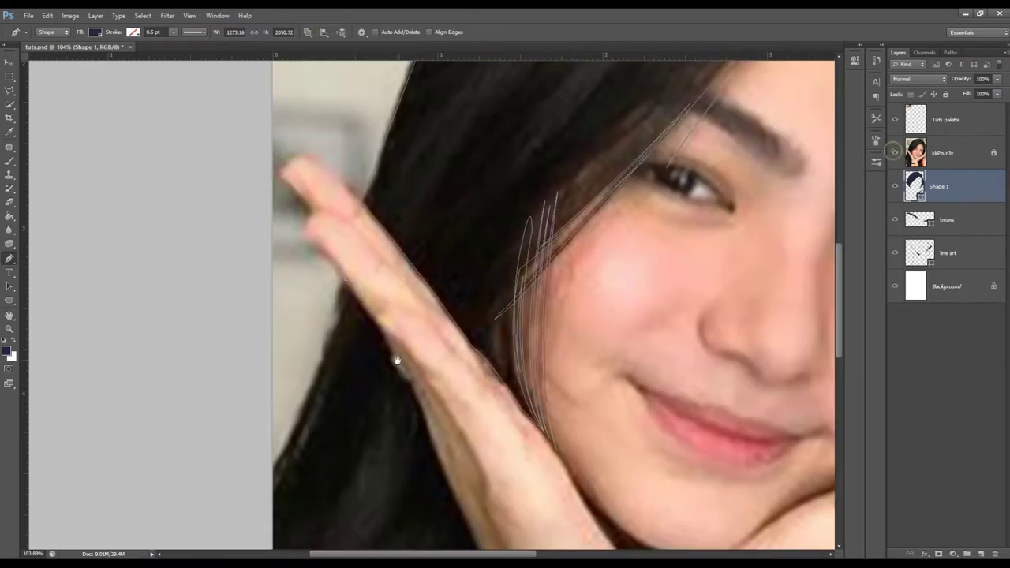
Step: Trace the left hair outline with curved anchors down past the canvas bottom
{"action": "scroll", "coordinate": [401, 353], "scroll_direction": "down", "scroll_amount": 5}
{"action": "left_click_drag", "start_coordinate": [285, 302], "coordinate": [234, 376]}
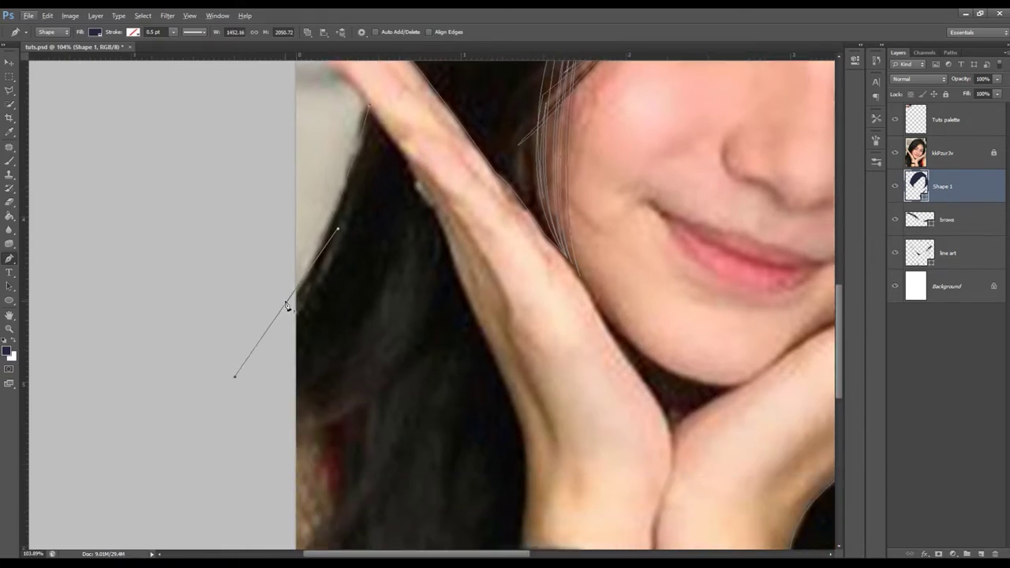
{"action": "scroll", "coordinate": [266, 322], "scroll_direction": "down", "scroll_amount": 1}
{"action": "scroll", "coordinate": [312, 217], "scroll_direction": "down", "scroll_amount": 5}
{"action": "left_click", "coordinate": [290, 165]}
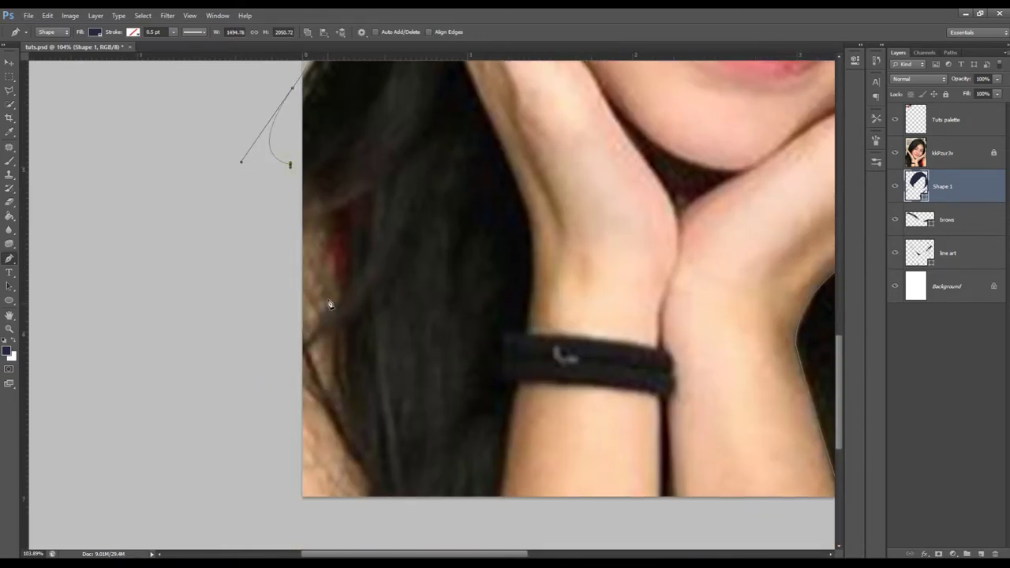
{"action": "left_click_drag", "start_coordinate": [332, 282], "coordinate": [338, 314]}
{"action": "left_click_drag", "start_coordinate": [291, 356], "coordinate": [341, 317]}
{"action": "left_click_drag", "start_coordinate": [342, 410], "coordinate": [342, 434]}
{"action": "left_click_drag", "start_coordinate": [349, 455], "coordinate": [362, 512]}
{"action": "left_click", "coordinate": [464, 530]}
Step: Bring the outline back along the bottom and up the left arm's edge
{"action": "left_click", "coordinate": [894, 152]}
{"action": "left_click", "coordinate": [497, 501]}
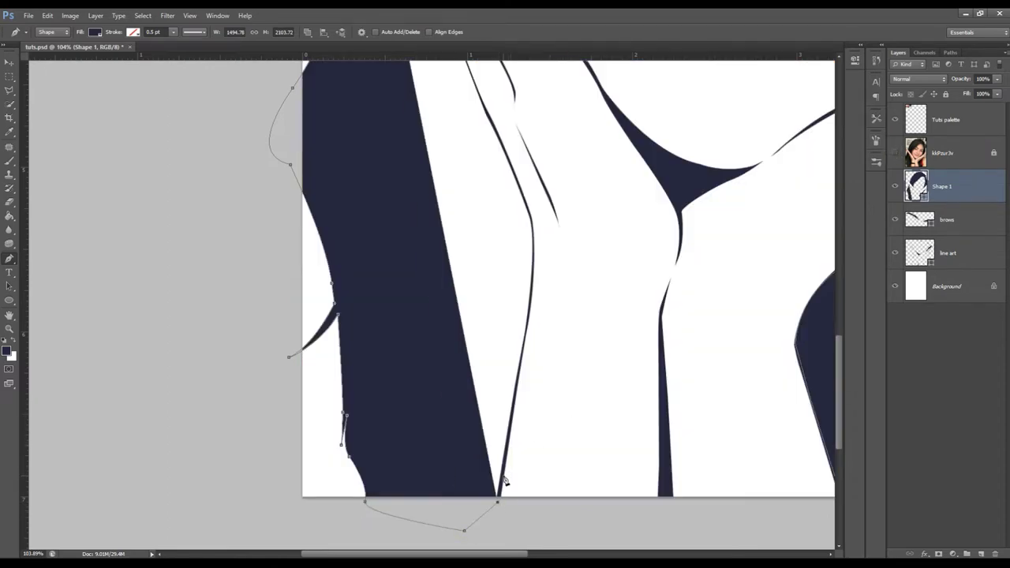
{"action": "left_click", "coordinate": [502, 473]}
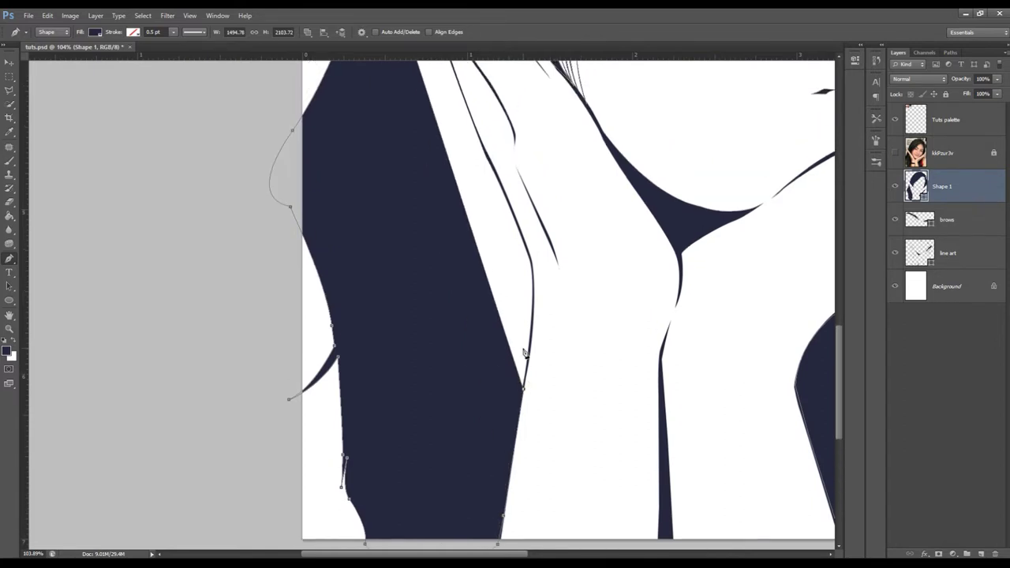
{"action": "scroll", "coordinate": [525, 353], "scroll_direction": "up", "scroll_amount": 2}
{"action": "left_click", "coordinate": [534, 331]}
{"action": "left_click", "coordinate": [534, 359]}
{"action": "left_click", "coordinate": [534, 301]}
{"action": "left_click_drag", "start_coordinate": [504, 233], "coordinate": [547, 389]}
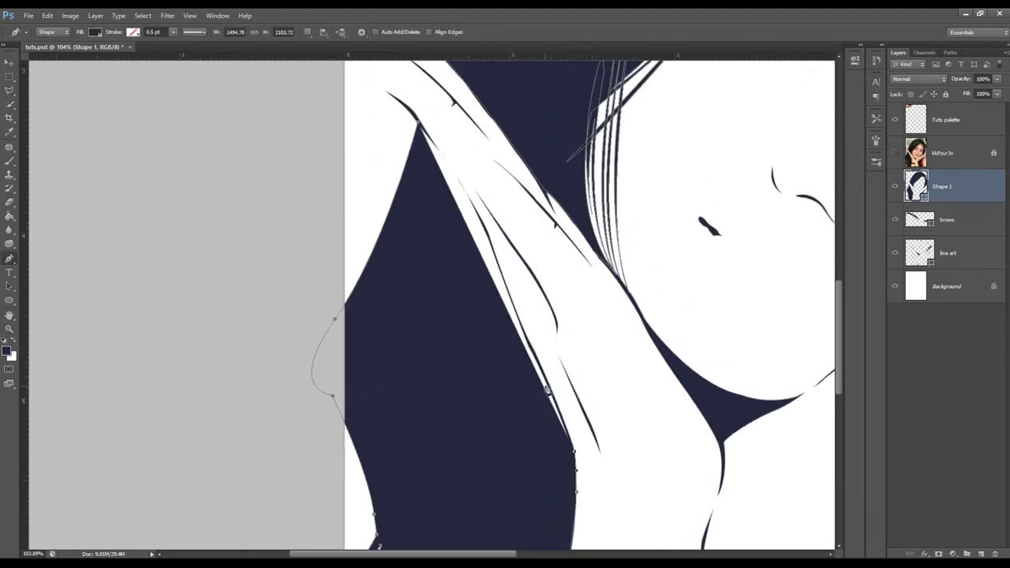
{"action": "left_click", "coordinate": [540, 361]}
{"action": "left_click", "coordinate": [529, 345]}
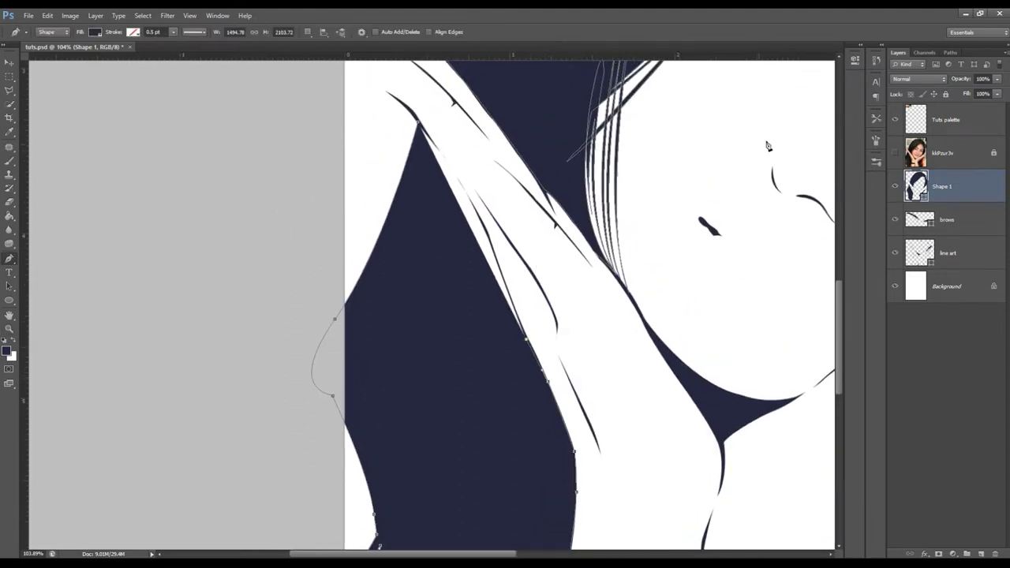
{"action": "left_click", "coordinate": [894, 153]}
Step: Refine the anchors so the hair edge hugs the left hand's finger contour
{"action": "left_click_drag", "start_coordinate": [501, 285], "coordinate": [498, 265]}
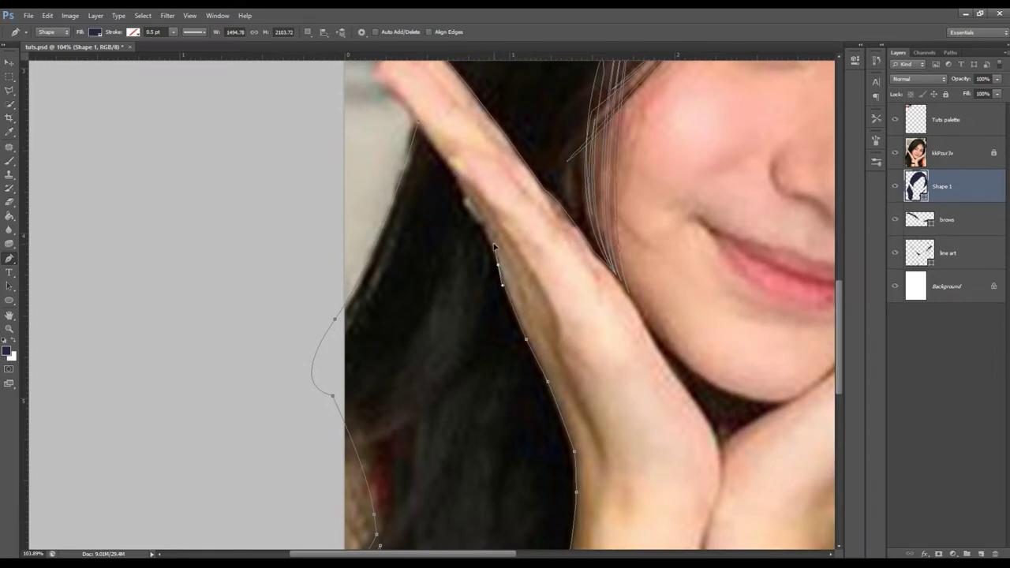
{"action": "left_click", "coordinate": [894, 153]}
{"action": "scroll", "coordinate": [494, 275], "scroll_direction": "up", "scroll_amount": 2}
{"action": "scroll", "coordinate": [491, 280], "scroll_direction": "up", "scroll_amount": 3}
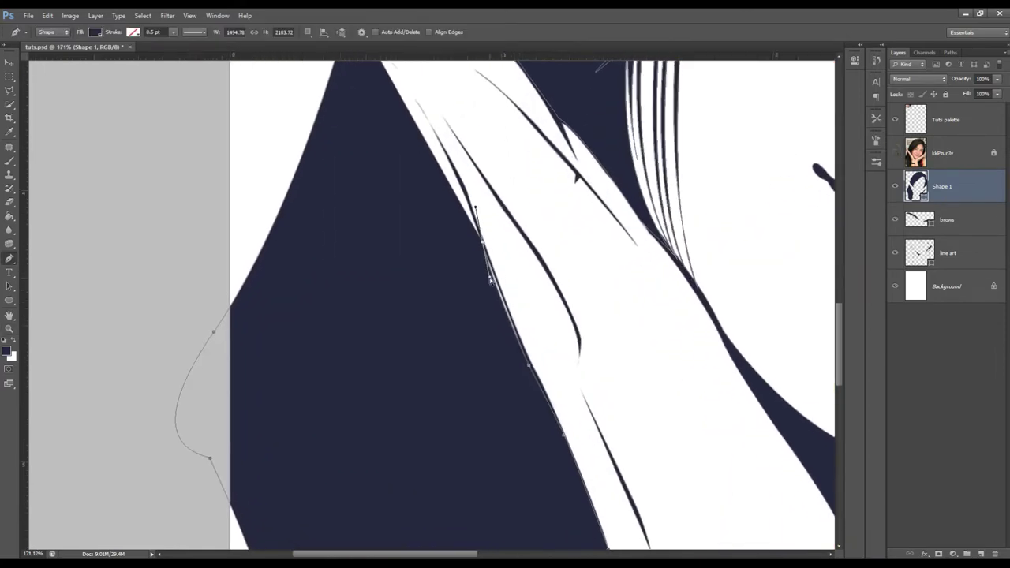
{"action": "left_click_drag", "start_coordinate": [483, 244], "coordinate": [481, 235]}
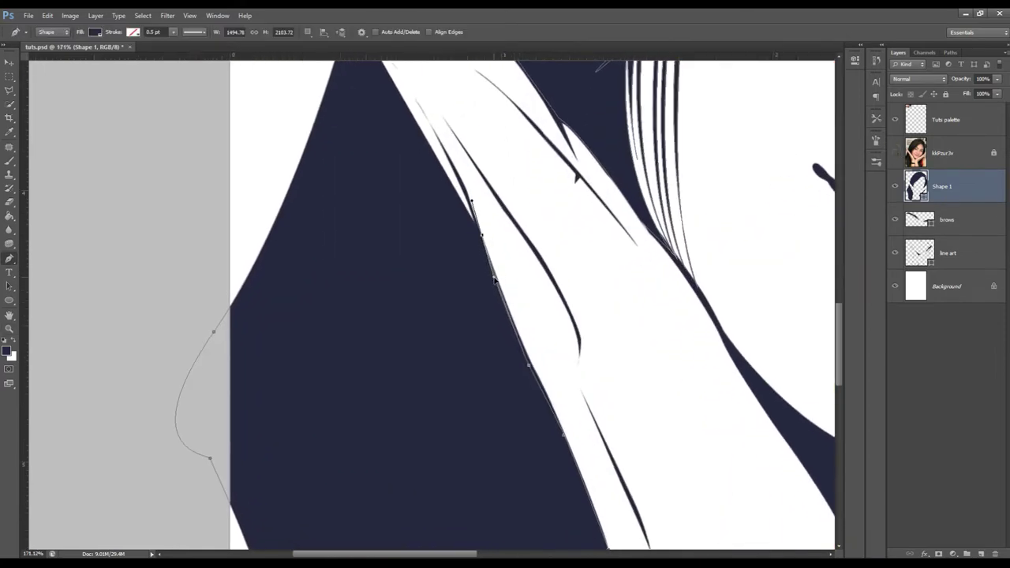
{"action": "left_click_drag", "start_coordinate": [530, 365], "coordinate": [532, 367]}
{"action": "left_click_drag", "start_coordinate": [545, 303], "coordinate": [634, 476]}
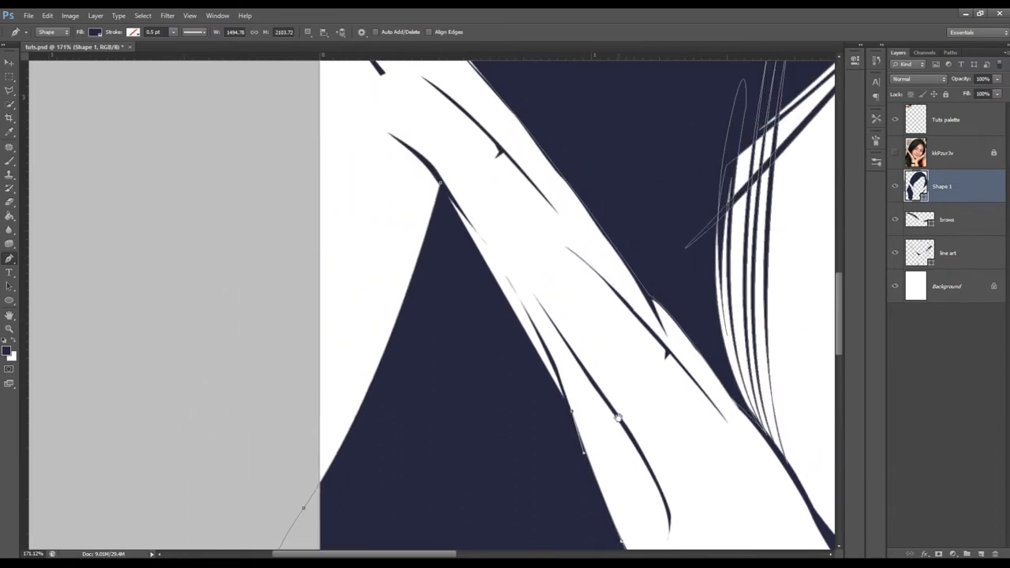
{"action": "left_click_drag", "start_coordinate": [563, 375], "coordinate": [565, 378]}
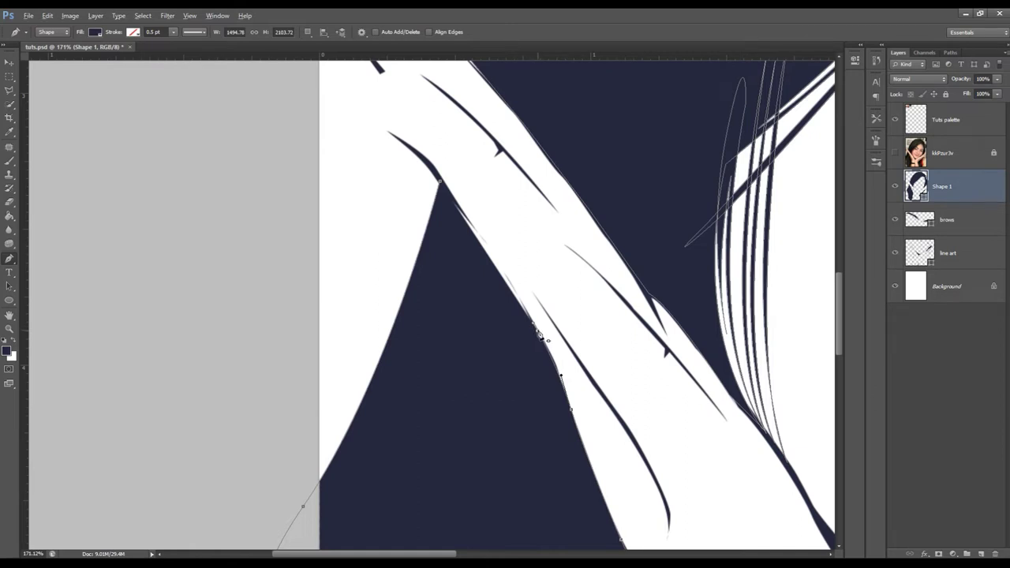
{"action": "left_click", "coordinate": [491, 247]}
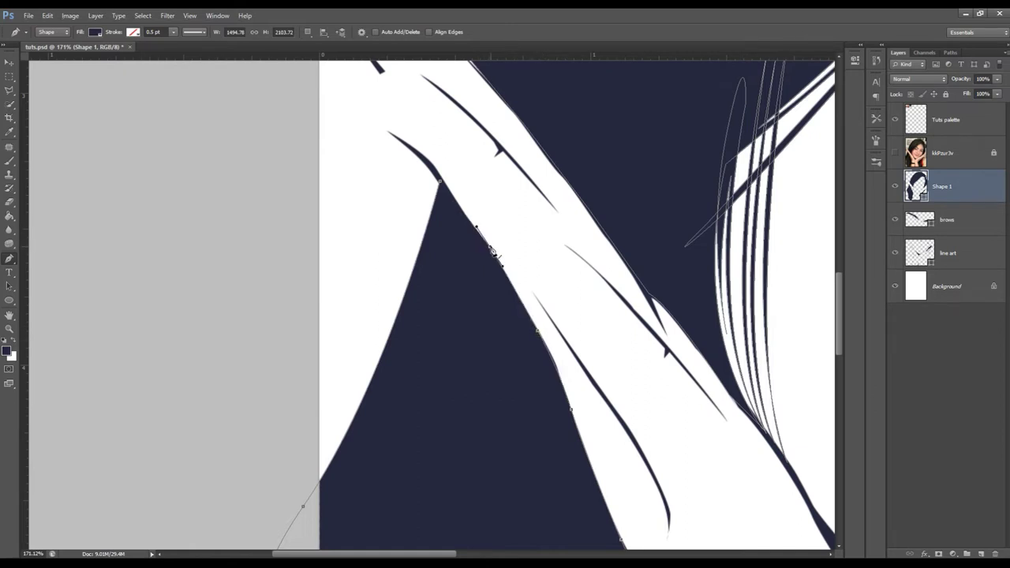
Step: Compare against the reference photo, select the Tuts palette layer, and rezoom on the portrait
{"action": "left_click", "coordinate": [894, 152]}
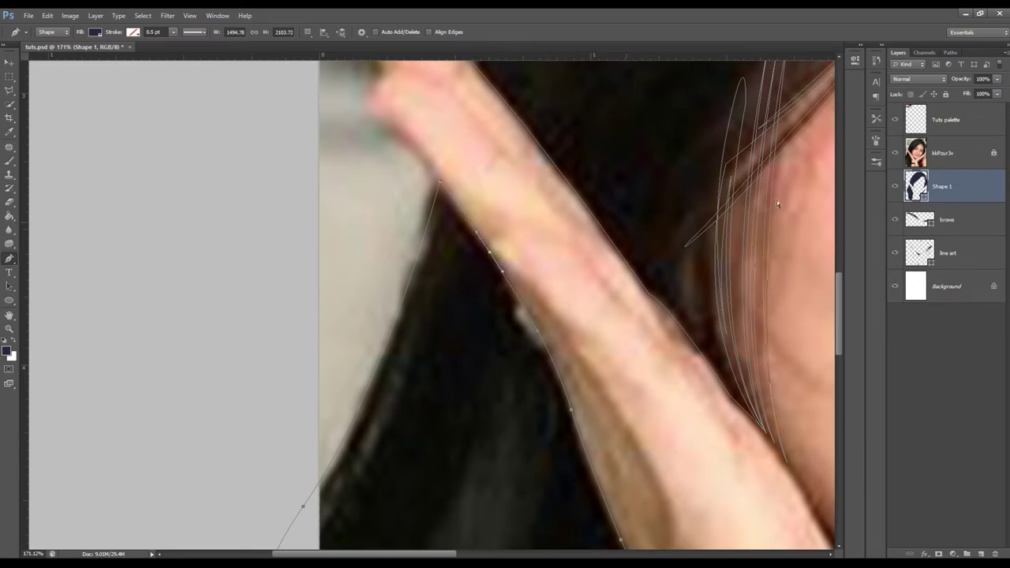
{"action": "left_click", "coordinate": [893, 152]}
{"action": "left_click", "coordinate": [945, 119]}
{"action": "key", "text": "z"}
{"action": "mouse_move", "coordinate": [552, 216]}
{"action": "left_mouse_down"}
{"action": "mouse_move", "coordinate": [507, 216]}
{"action": "mouse_move", "coordinate": [479, 263]}
{"action": "left_mouse_up"}
{"action": "left_click_drag", "start_coordinate": [378, 393], "coordinate": [407, 400]}
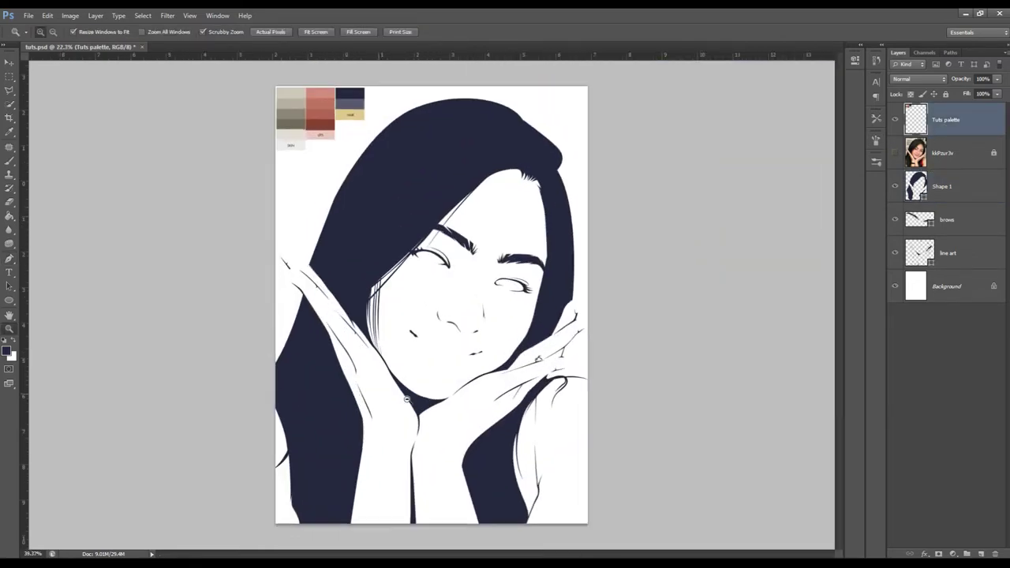
Step: Zoom in on the lower-left hair with the photo shown, and set the Pen to Combine Shapes on Shape 1
{"action": "mouse_move", "coordinate": [333, 469]}
{"action": "left_mouse_down"}
{"action": "mouse_move", "coordinate": [308, 460]}
{"action": "mouse_move", "coordinate": [497, 347]}
{"action": "left_mouse_up"}
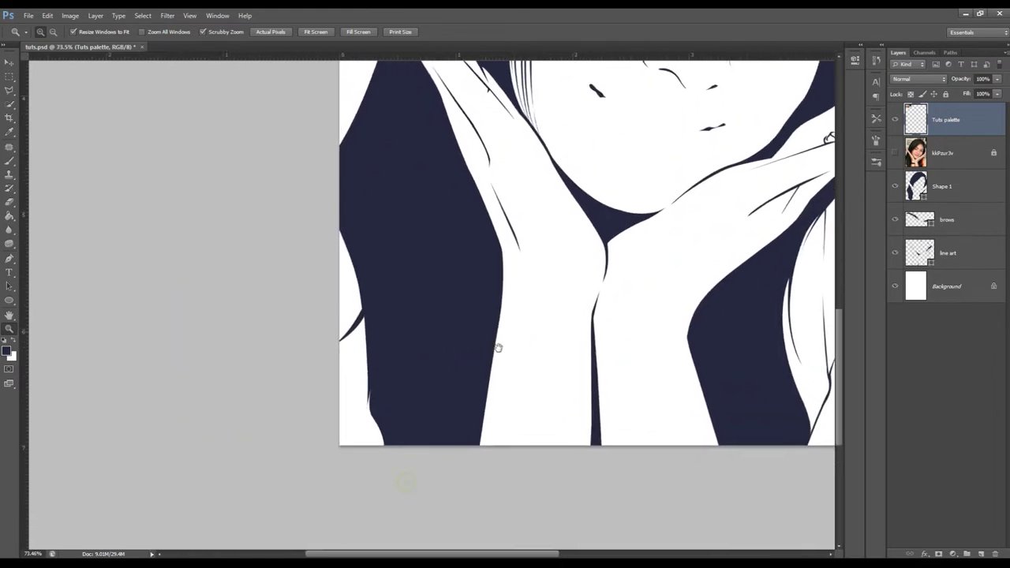
{"action": "left_click", "coordinate": [894, 153]}
{"action": "left_click", "coordinate": [947, 187]}
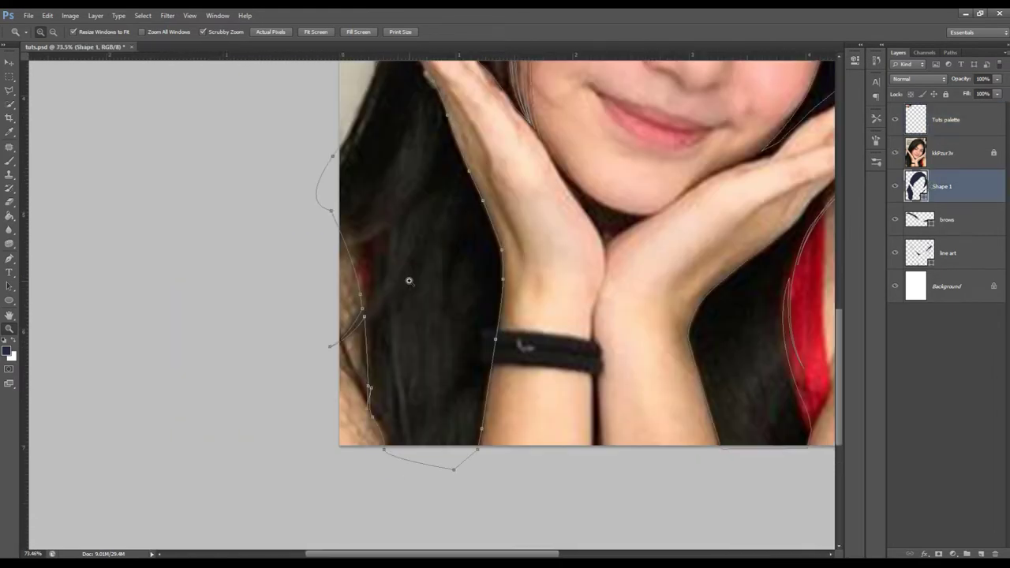
{"action": "key", "text": "p"}
{"action": "left_click", "coordinate": [307, 31]}
{"action": "left_click", "coordinate": [347, 52]}
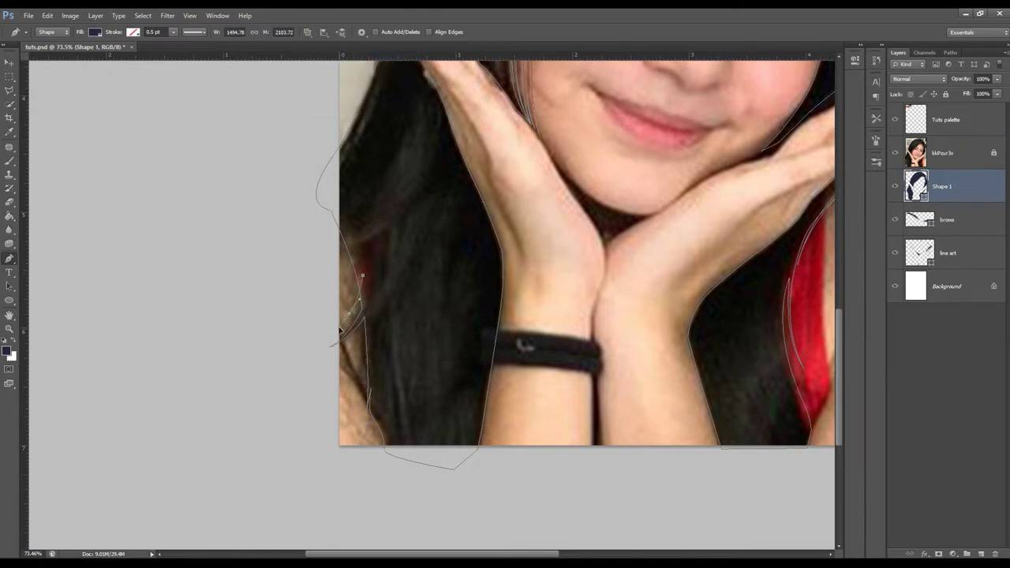
Step: Trace small curved navy strand tips along the lower-left hair edge
{"action": "left_click_drag", "start_coordinate": [363, 274], "coordinate": [363, 264]}
{"action": "left_click", "coordinate": [362, 262]}
{"action": "mouse_move", "coordinate": [359, 347]}
{"action": "left_mouse_down"}
{"action": "mouse_move", "coordinate": [348, 359]}
{"action": "mouse_move", "coordinate": [380, 375]}
{"action": "left_mouse_up"}
{"action": "left_click", "coordinate": [895, 152]}
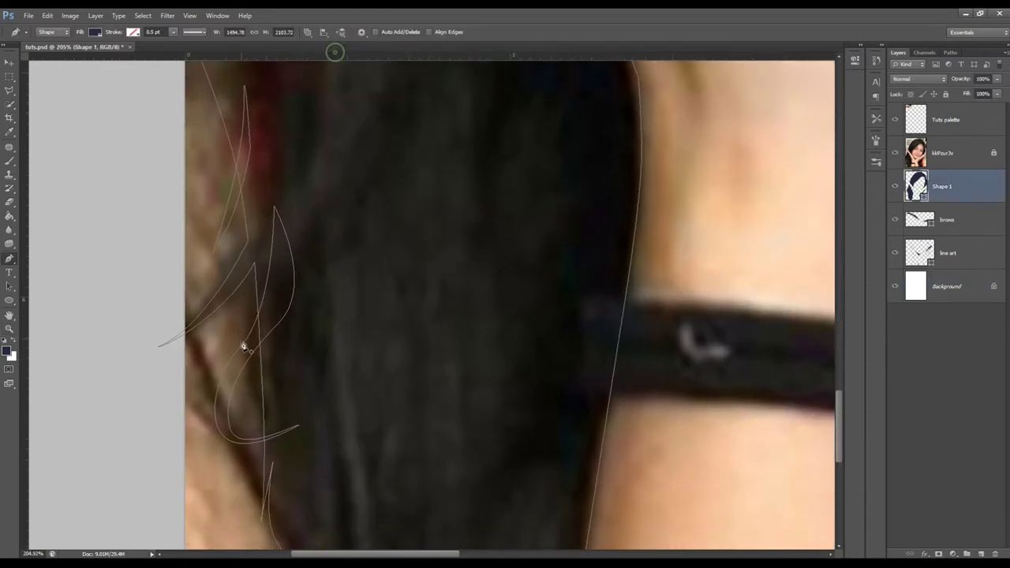
{"action": "left_click", "coordinate": [262, 300]}
{"action": "mouse_move", "coordinate": [250, 340]}
{"action": "left_mouse_down"}
{"action": "mouse_move", "coordinate": [218, 365]}
{"action": "mouse_move", "coordinate": [205, 397]}
{"action": "mouse_move", "coordinate": [223, 362]}
{"action": "left_mouse_up"}
{"action": "left_click", "coordinate": [321, 304], "text": "ctrl"}
Step: Hide the reference photo and zoom out to view the whole portrait
{"action": "key", "text": "z"}
{"action": "left_click_drag", "start_coordinate": [533, 246], "coordinate": [500, 229]}
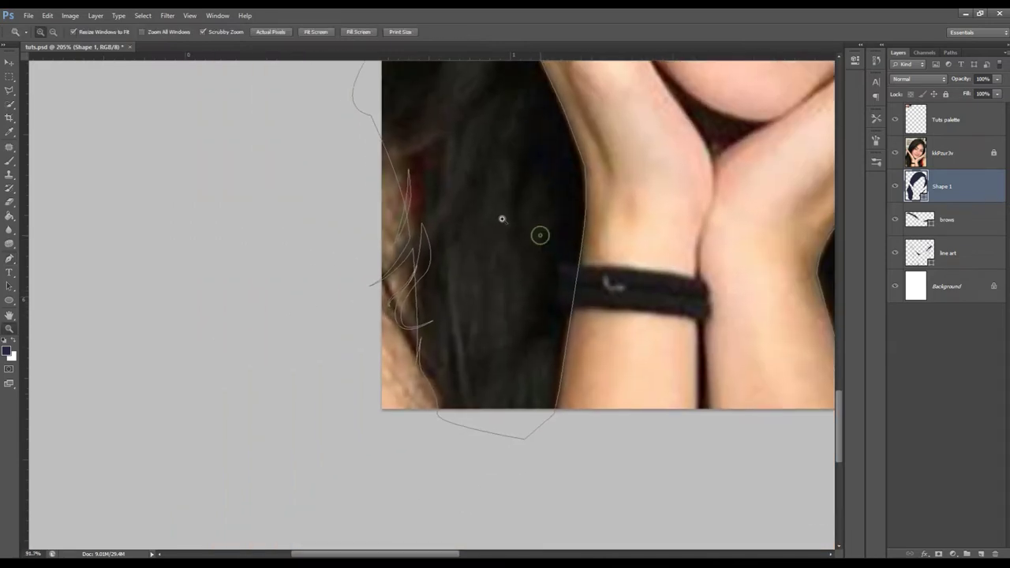
{"action": "left_click", "coordinate": [905, 155]}
{"action": "left_click", "coordinate": [895, 153]}
{"action": "left_click_drag", "start_coordinate": [480, 226], "coordinate": [455, 296]}
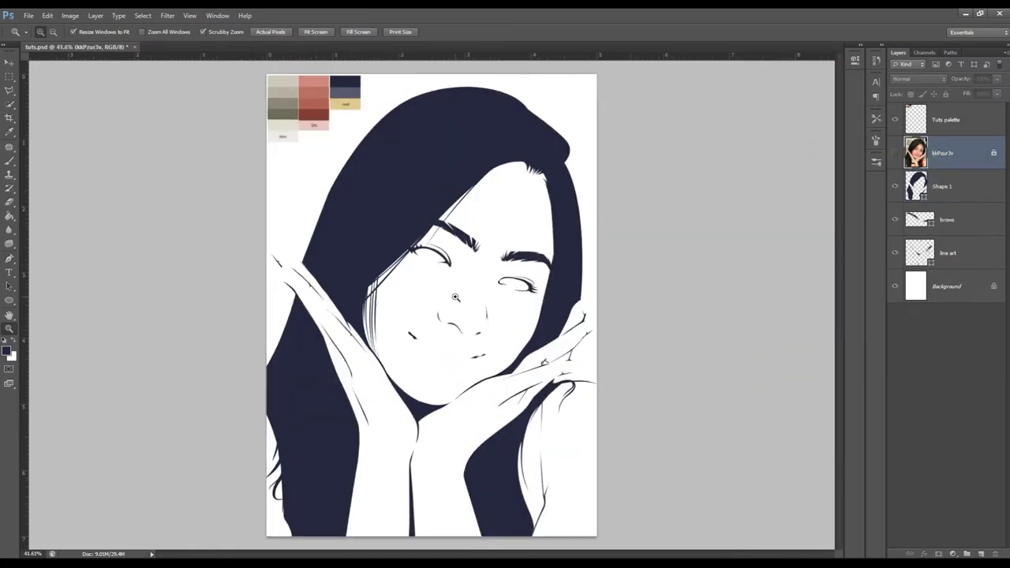
Step: Zoom in on the right hand and add a Combine Shapes anchor on the line art's finger line
{"action": "left_click_drag", "start_coordinate": [503, 371], "coordinate": [556, 378]}
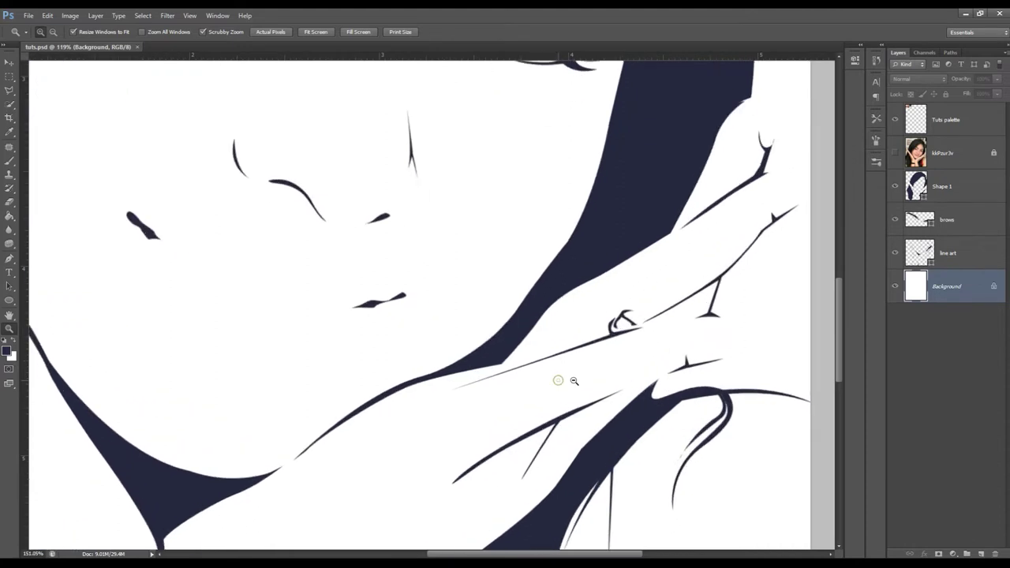
{"action": "left_click", "coordinate": [917, 194]}
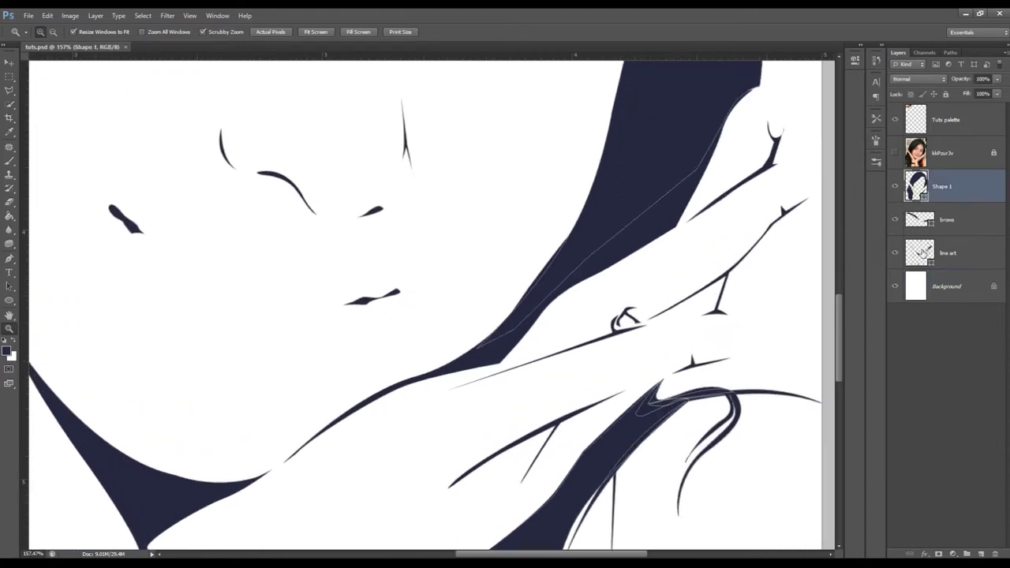
{"action": "left_click", "coordinate": [921, 251]}
{"action": "key", "text": "p"}
{"action": "left_click", "coordinate": [304, 33]}
{"action": "left_click", "coordinate": [338, 52]}
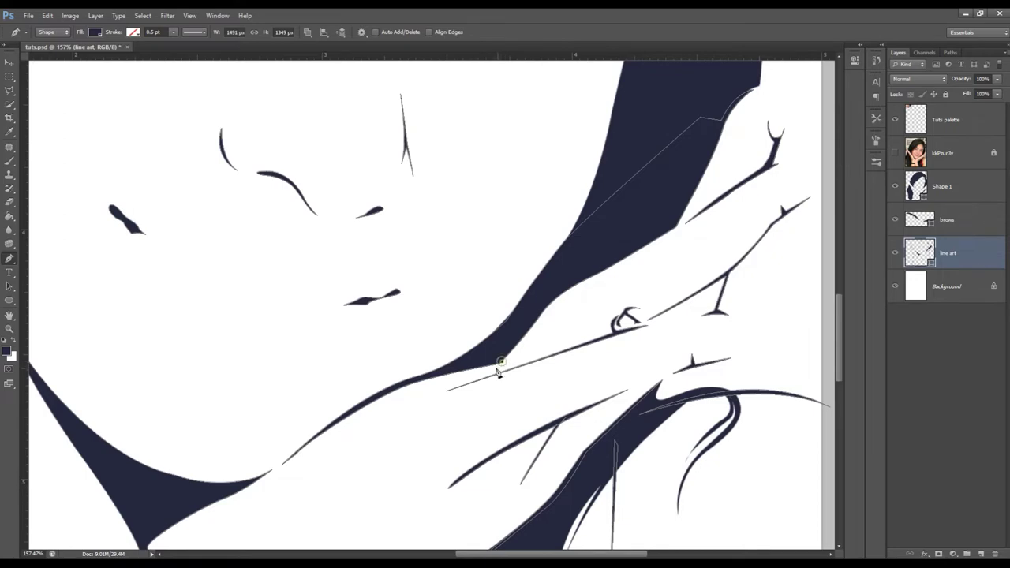
{"action": "left_click", "coordinate": [500, 357]}
Step: Zoom out to the full portrait and rename the Shape 1 layer to 'hair'
{"action": "left_click", "coordinate": [947, 294]}
{"action": "key", "text": "z"}
{"action": "mouse_move", "coordinate": [600, 301]}
{"action": "left_mouse_down"}
{"action": "mouse_move", "coordinate": [547, 300]}
{"action": "mouse_move", "coordinate": [514, 325]}
{"action": "left_mouse_up"}
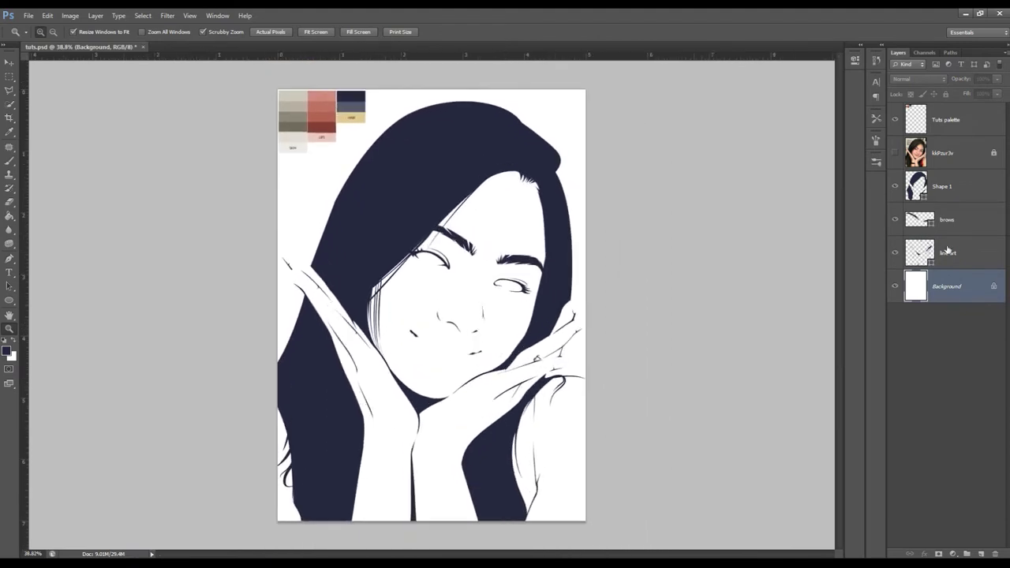
{"action": "left_click", "coordinate": [970, 186]}
{"action": "left_click", "coordinate": [969, 254]}
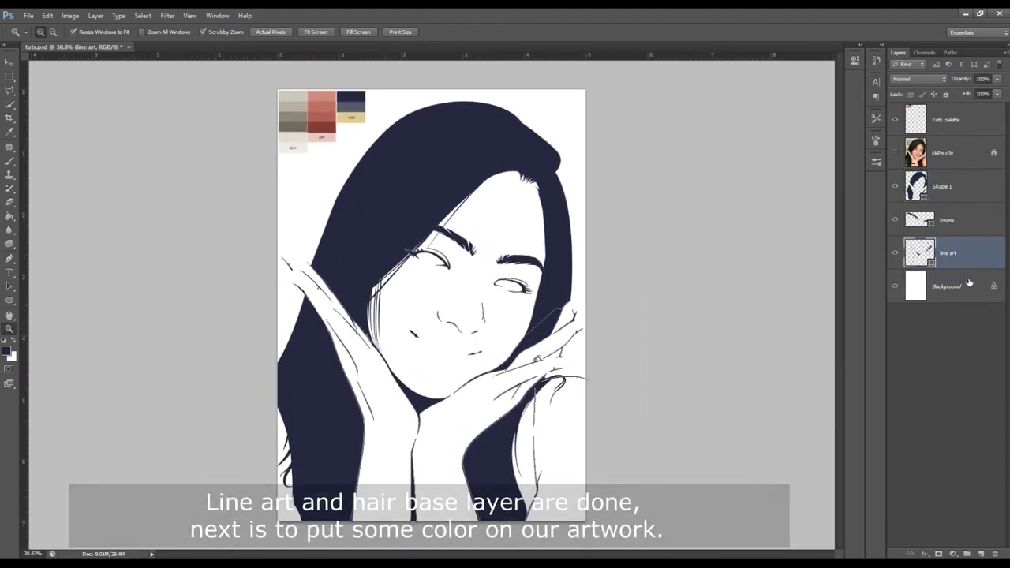
{"action": "left_click", "coordinate": [968, 285]}
{"action": "double_click", "coordinate": [943, 186]}
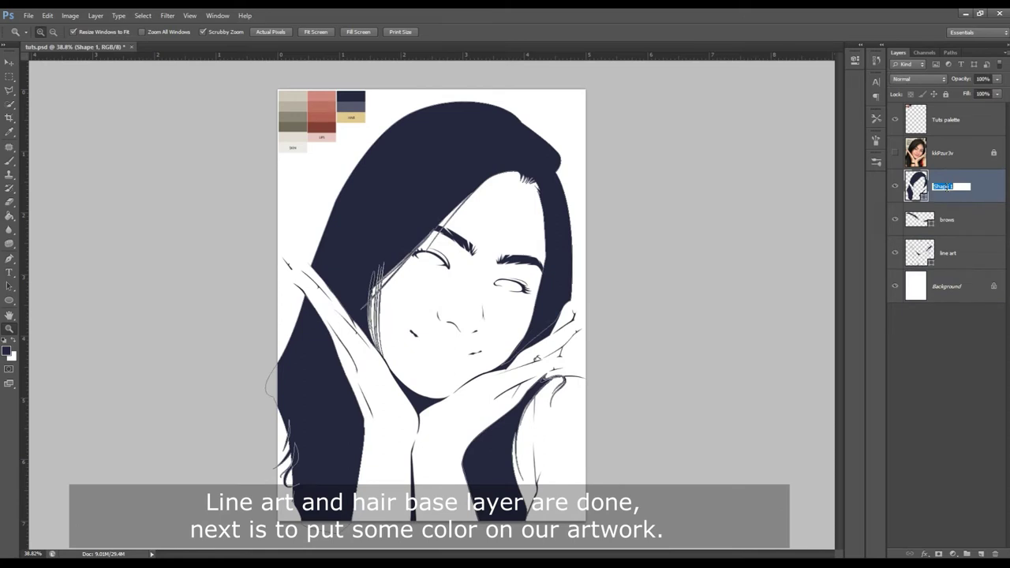
{"action": "type", "text": "hair"}
{"action": "key", "text": "Return"}
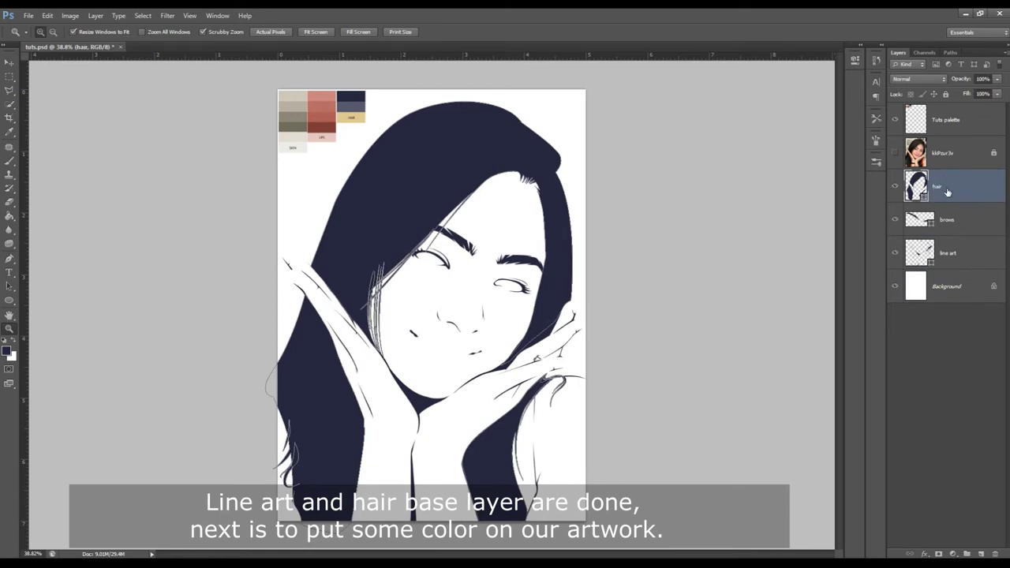
{"action": "left_click", "coordinate": [924, 276]}
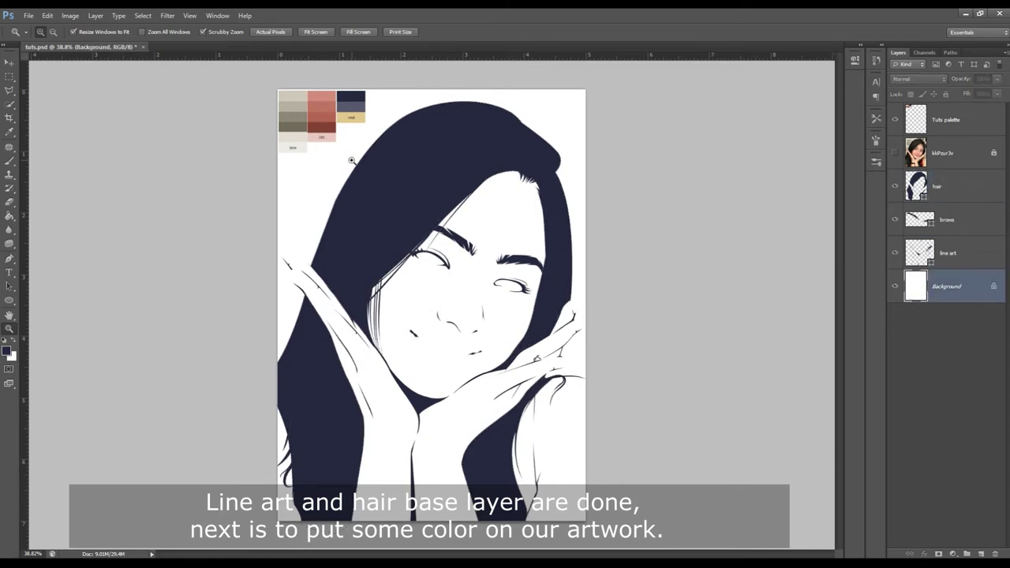
Step: Set the foreground colour to the light beige skin tone from the Tuts palette
{"action": "key", "text": "b"}
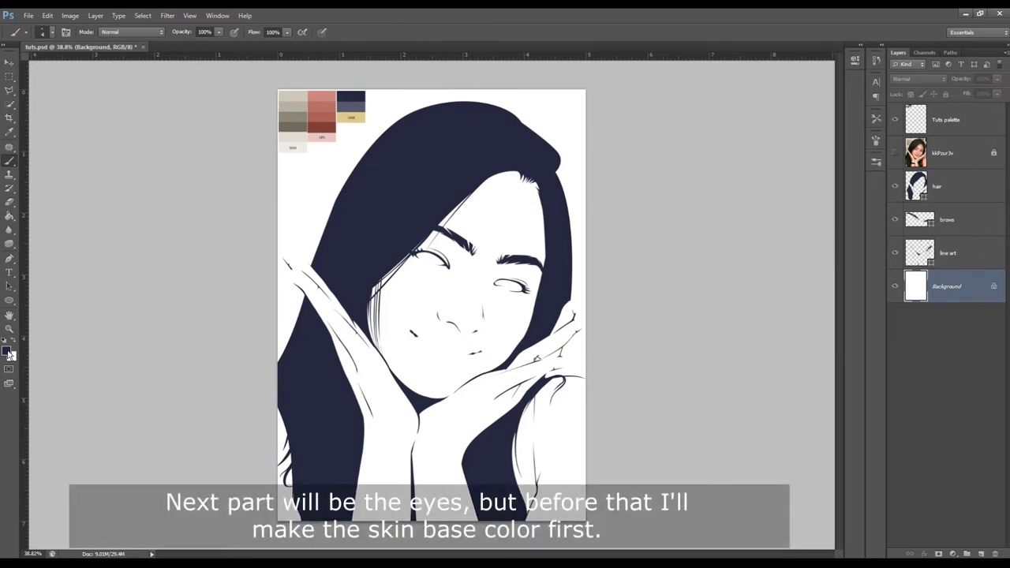
{"action": "left_click", "coordinate": [7, 350]}
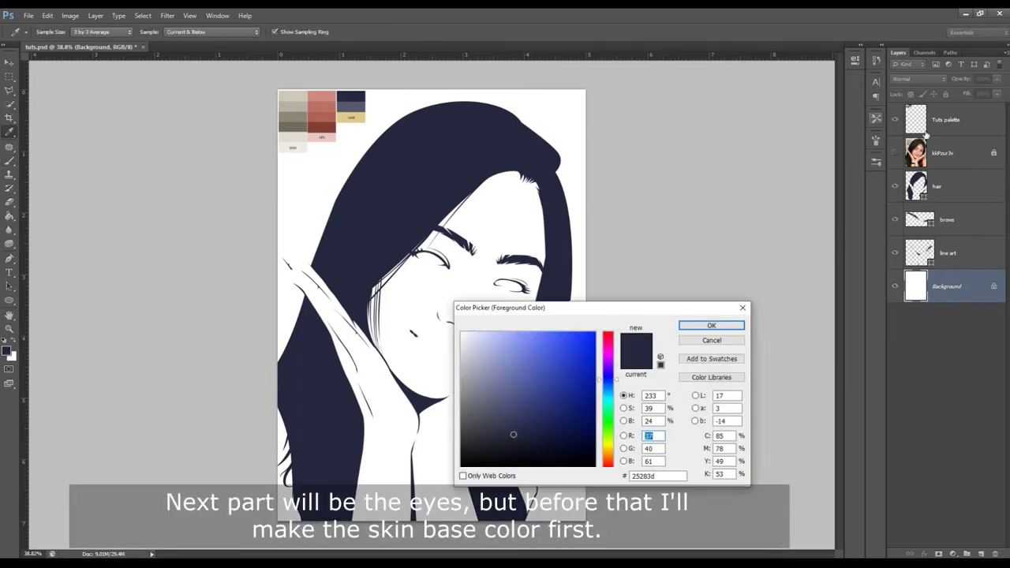
{"action": "left_click", "coordinate": [711, 339]}
{"action": "left_click", "coordinate": [958, 118]}
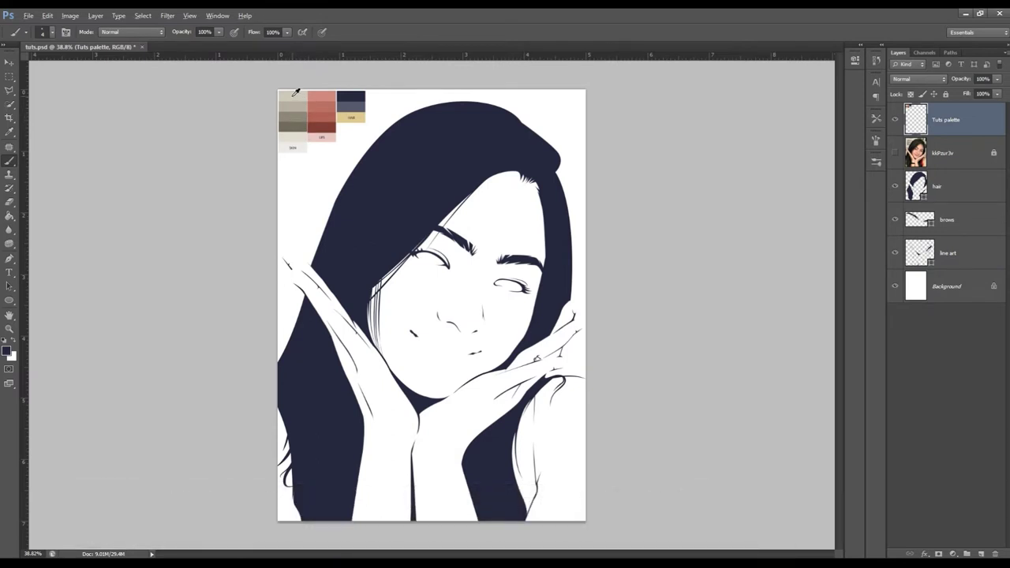
{"action": "left_click", "coordinate": [294, 94], "text": "alt"}
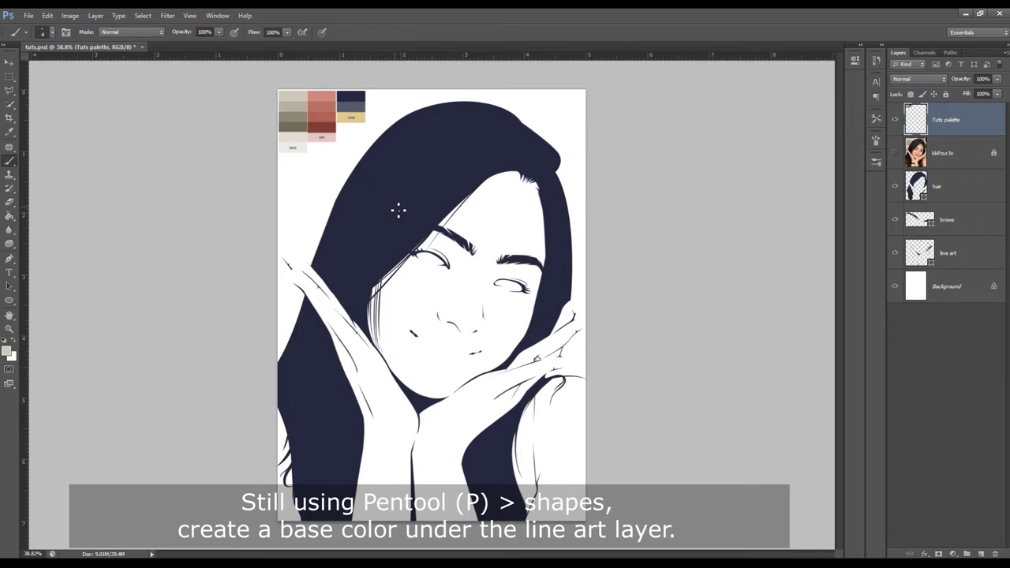
{"action": "key", "text": "p"}
{"action": "left_click", "coordinate": [918, 287]}
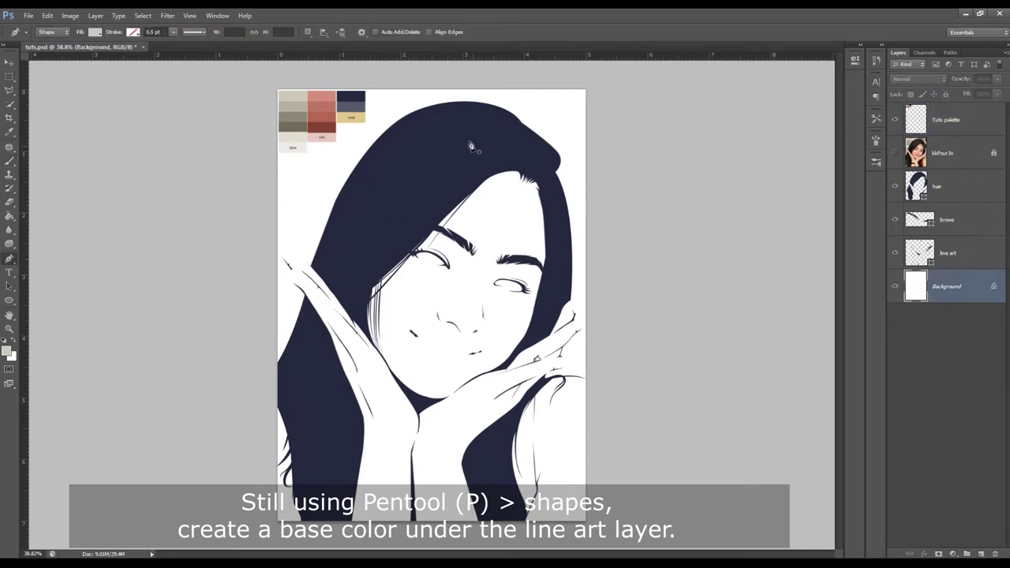
Step: Begin a beige skin shape above Background, curving its outline over the left hand's first fingertip
{"action": "left_click", "coordinate": [471, 141]}
{"action": "left_click", "coordinate": [316, 261]}
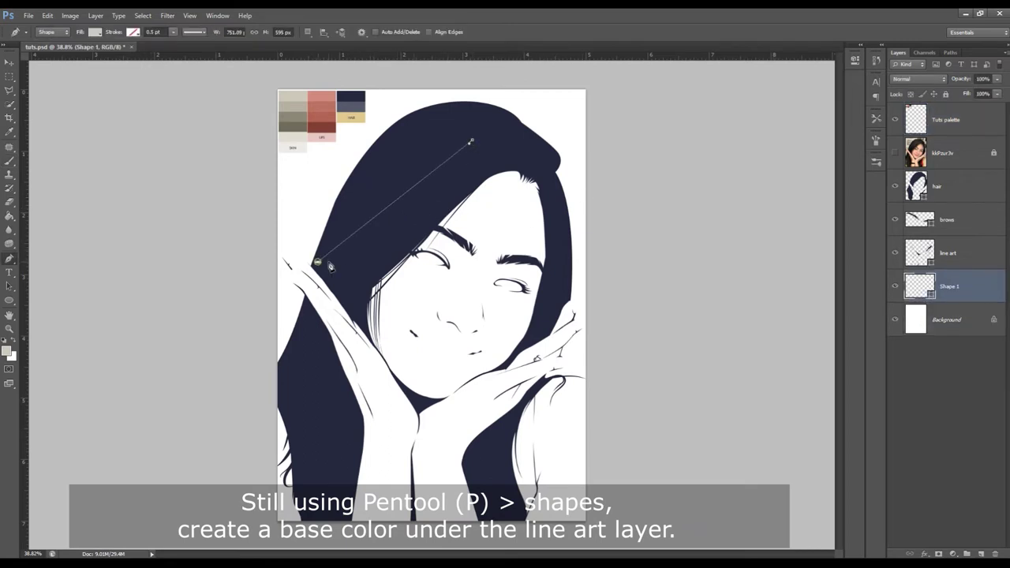
{"action": "left_click_drag", "start_coordinate": [263, 228], "coordinate": [895, 154]}
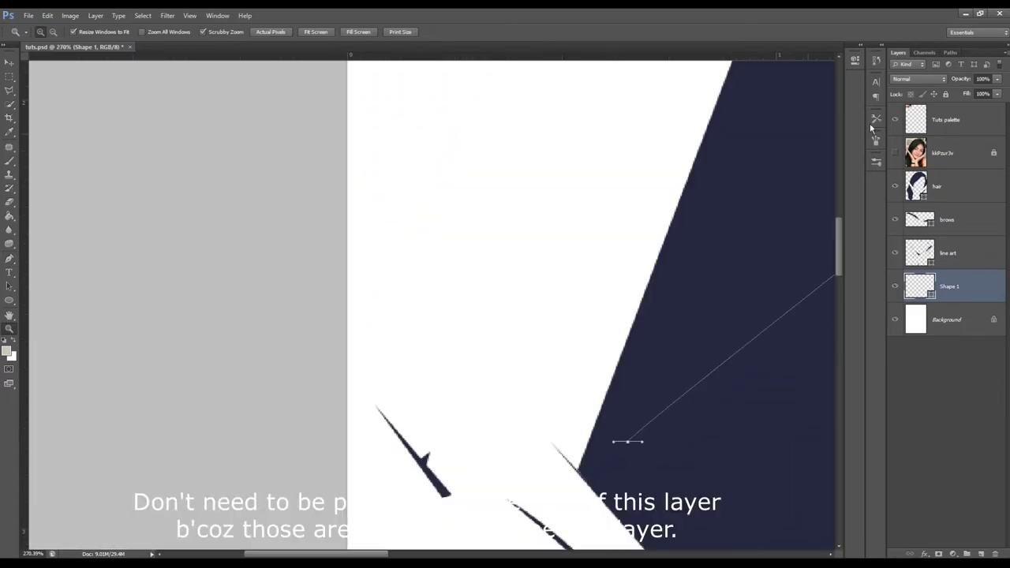
{"action": "left_click", "coordinate": [894, 155]}
{"action": "scroll", "coordinate": [579, 373], "scroll_direction": "down", "scroll_amount": 3}
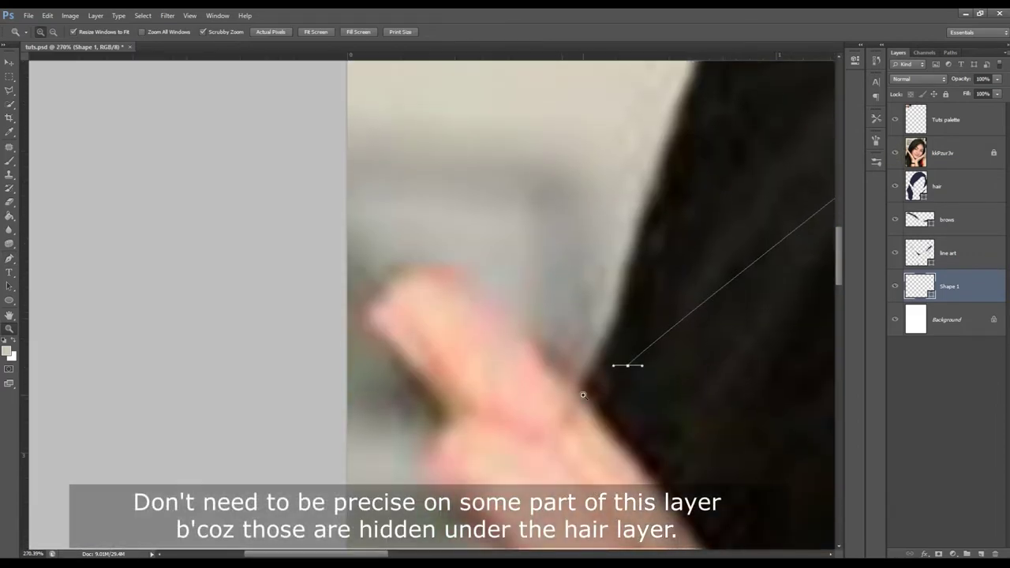
{"action": "key", "text": "p"}
{"action": "left_click", "coordinate": [630, 366], "text": "alt"}
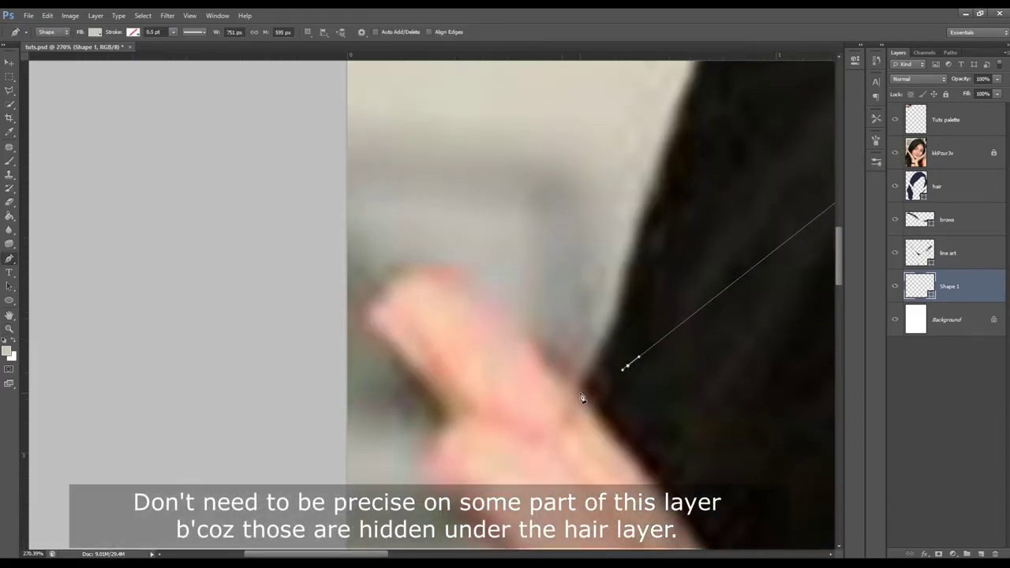
{"action": "left_click", "coordinate": [579, 395]}
{"action": "left_click_drag", "start_coordinate": [451, 269], "coordinate": [486, 276]}
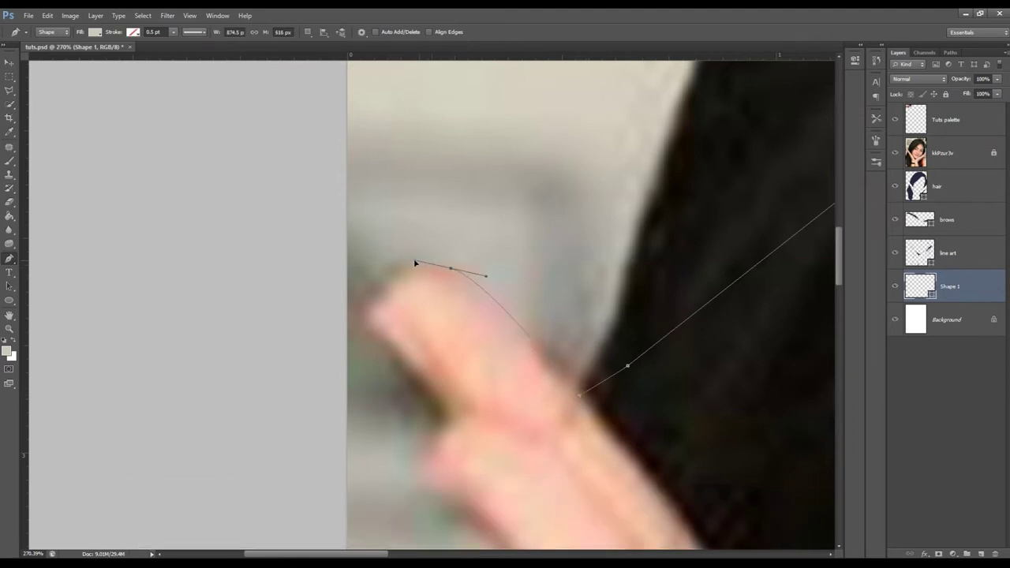
{"action": "left_click_drag", "start_coordinate": [375, 298], "coordinate": [366, 339]}
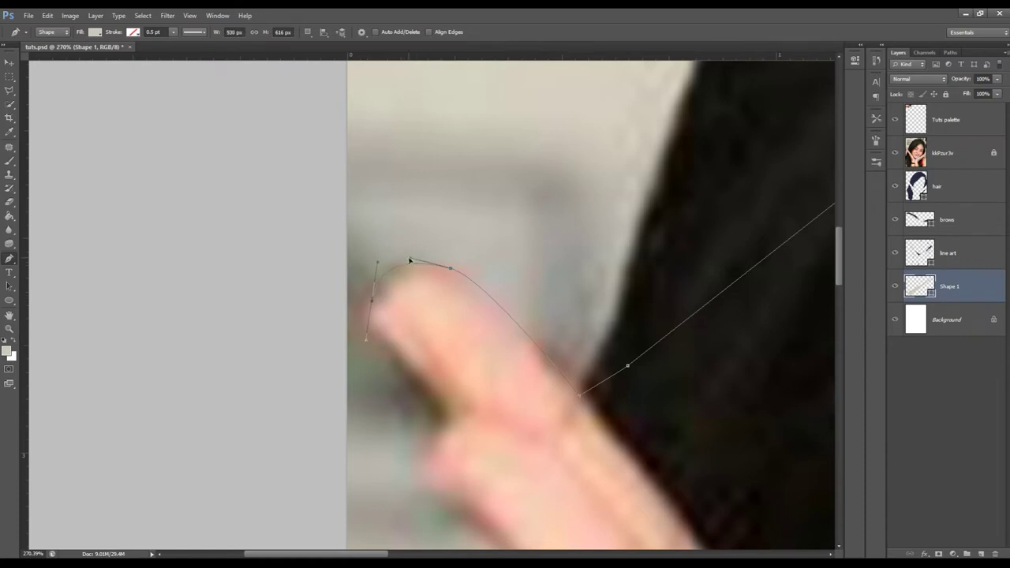
Step: Trace the second left fingertip with skin anchors, checking against the photo
{"action": "left_click", "coordinate": [894, 154]}
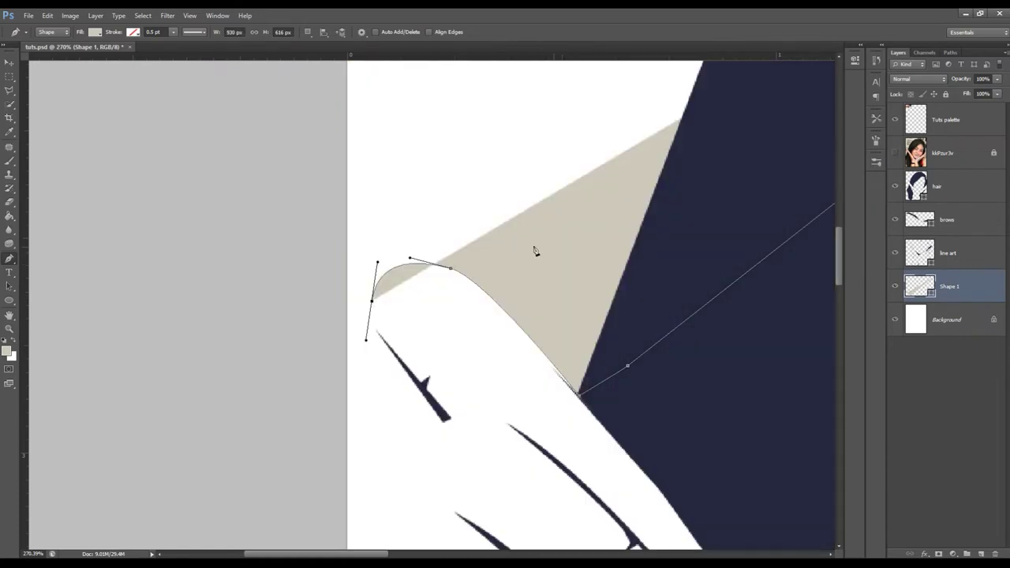
{"action": "left_click", "coordinate": [894, 154]}
{"action": "left_click", "coordinate": [363, 310]}
{"action": "left_click", "coordinate": [895, 152]}
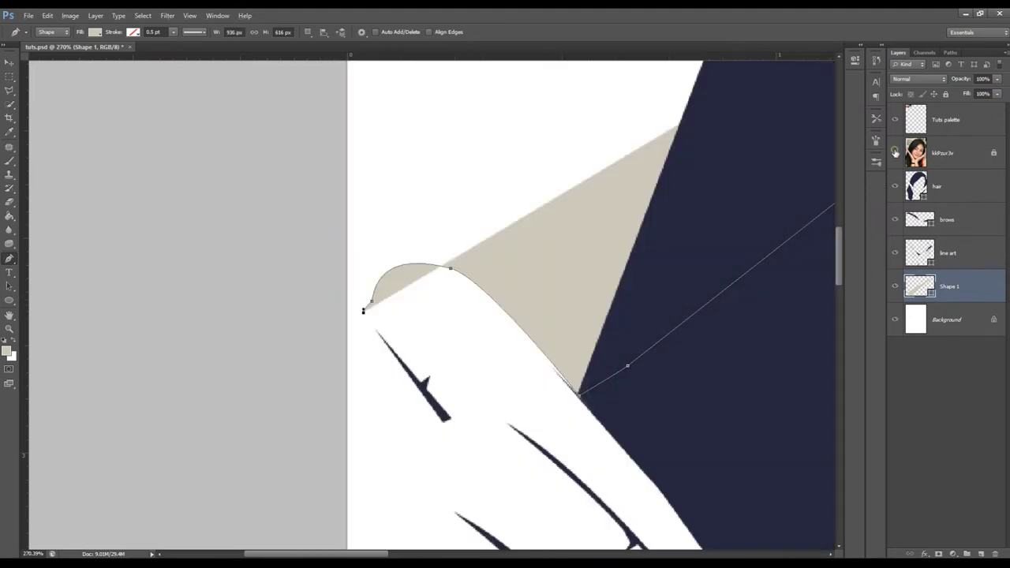
{"action": "left_click_drag", "start_coordinate": [474, 540], "coordinate": [486, 310]}
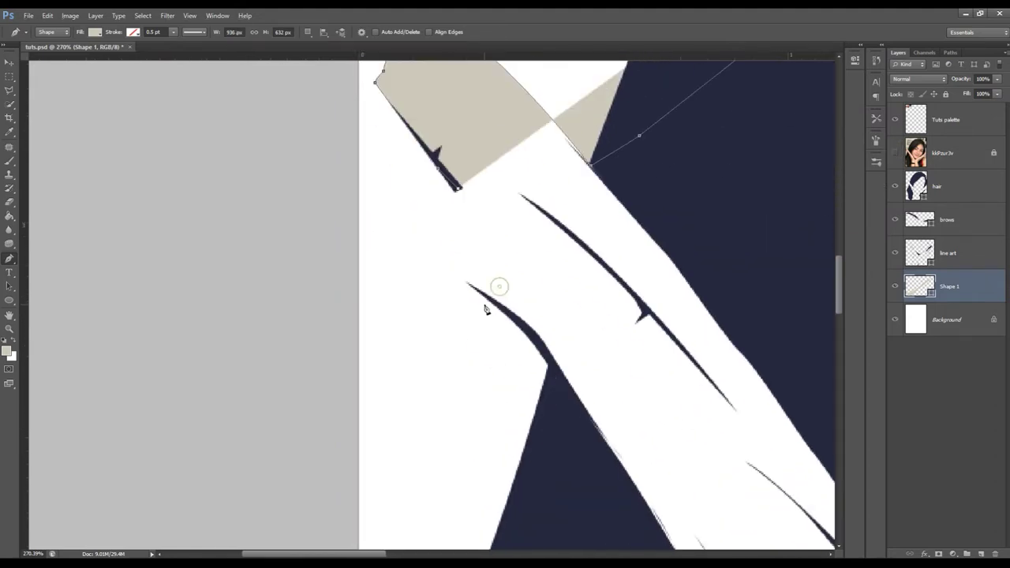
{"action": "left_click", "coordinate": [895, 152]}
{"action": "left_click", "coordinate": [458, 193]}
{"action": "key", "text": "ctrl+space"}
{"action": "left_click_drag", "start_coordinate": [450, 260], "coordinate": [462, 220]}
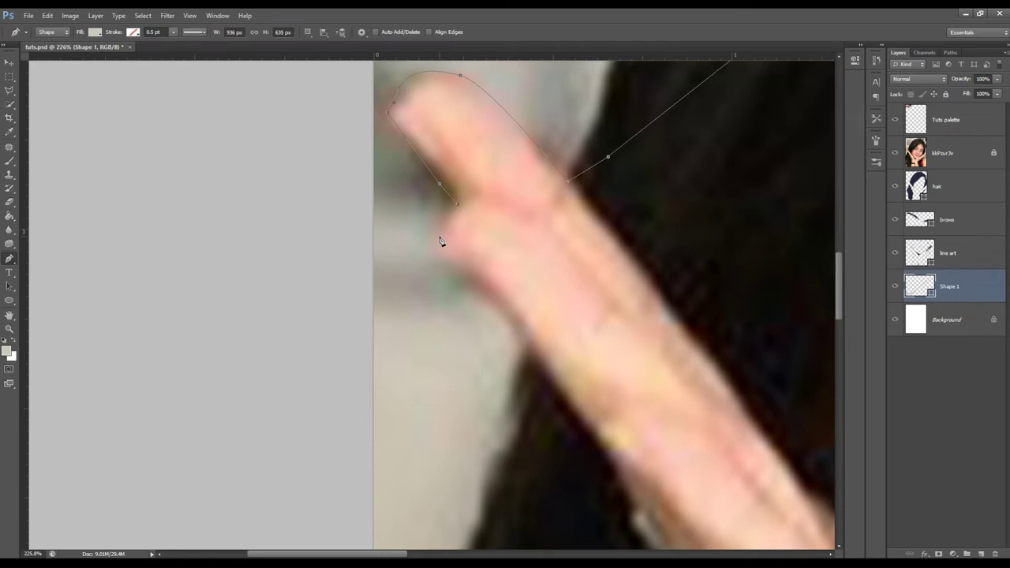
{"action": "left_click", "coordinate": [435, 247]}
{"action": "left_click", "coordinate": [478, 282]}
Step: Reposition the bottom finger anchor, then zoom out to see the whole face
{"action": "left_click", "coordinate": [894, 152]}
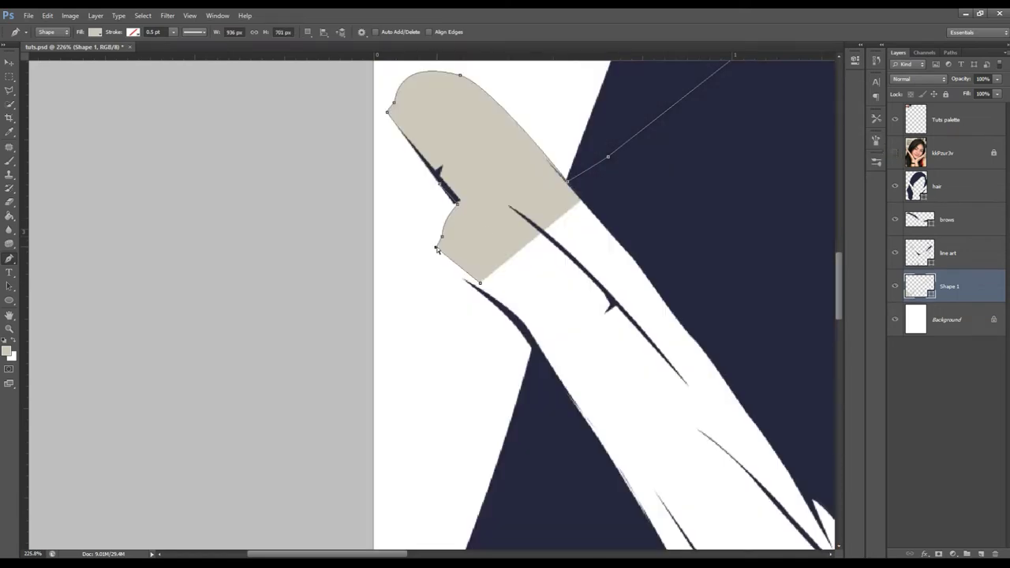
{"action": "key", "text": "ctrl+z"}
{"action": "left_click", "coordinate": [470, 281]}
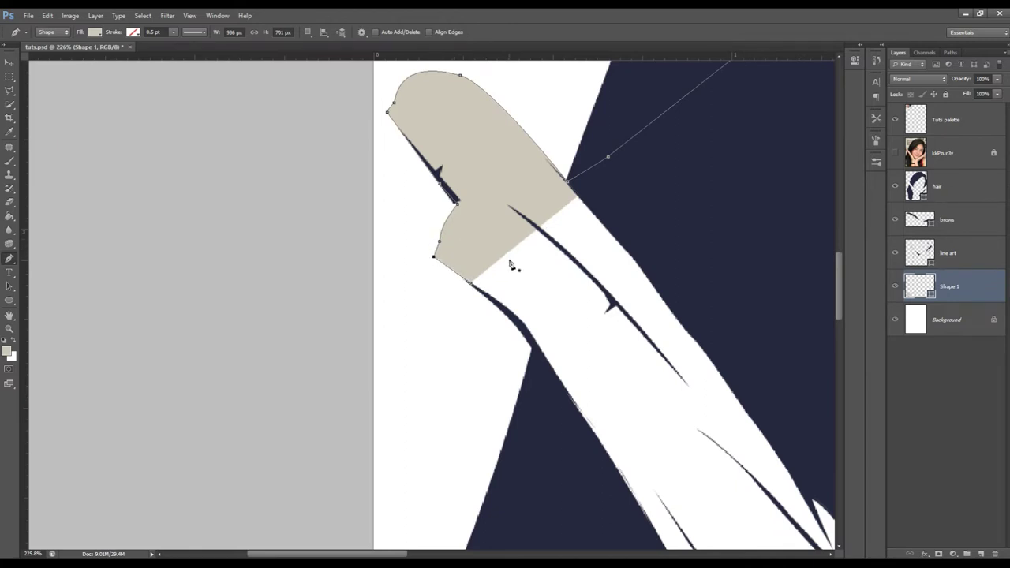
{"action": "left_click_drag", "start_coordinate": [513, 265], "coordinate": [458, 231]}
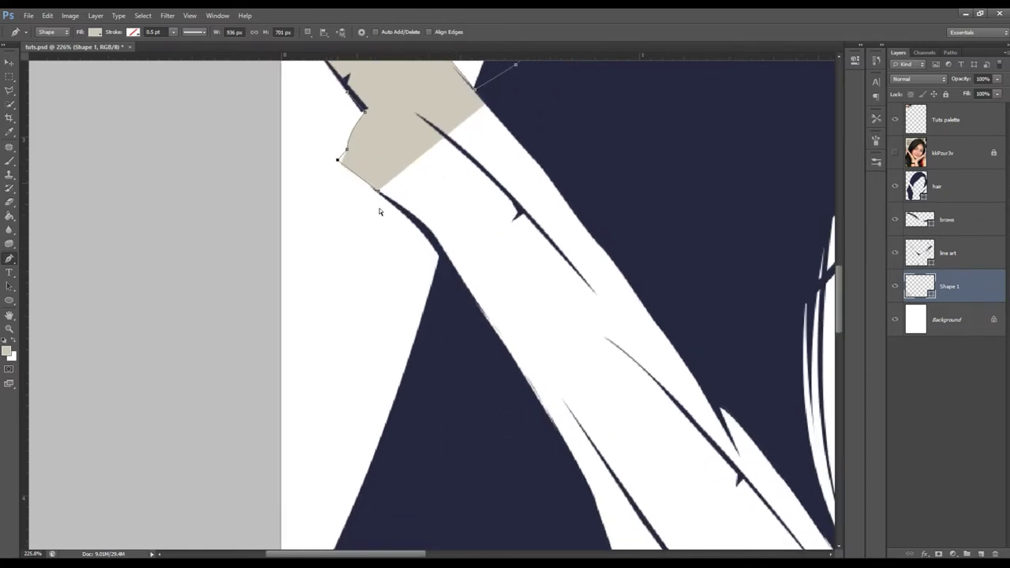
{"action": "key", "text": "z"}
{"action": "left_click_drag", "start_coordinate": [432, 240], "coordinate": [404, 270]}
{"action": "scroll", "coordinate": [430, 304], "scroll_direction": "down", "scroll_amount": 2}
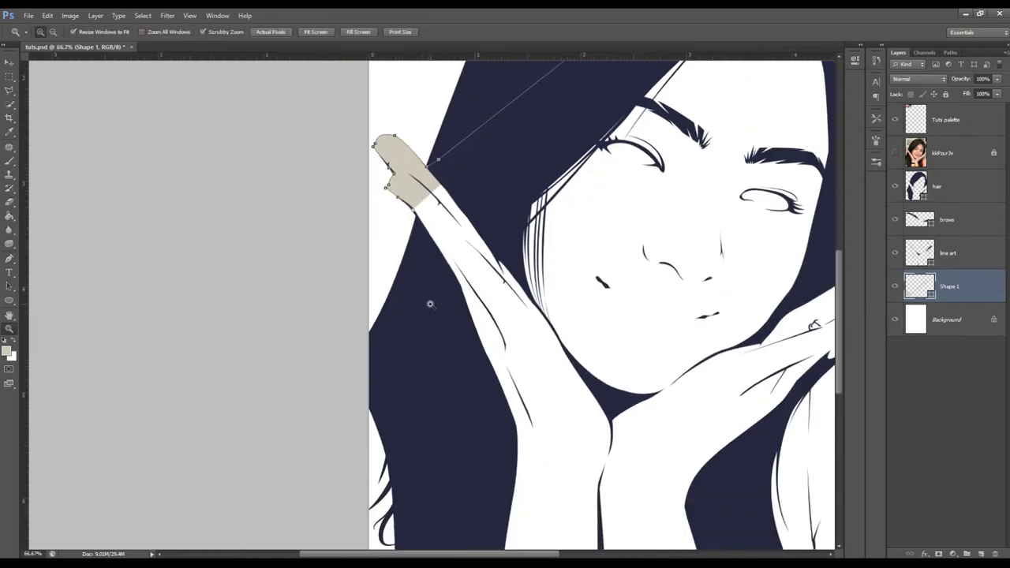
Step: Extend the skin shape along the figure's bottom and right side up over the shoulder
{"action": "scroll", "coordinate": [430, 304], "scroll_direction": "down", "scroll_amount": 1}
{"action": "key", "text": "p"}
{"action": "left_click", "coordinate": [426, 201]}
{"action": "left_click_drag", "start_coordinate": [350, 317], "coordinate": [312, 379]}
{"action": "left_click_drag", "start_coordinate": [470, 472], "coordinate": [462, 369]}
{"action": "left_click", "coordinate": [329, 469]}
{"action": "left_click", "coordinate": [552, 505]}
{"action": "left_click_drag", "start_coordinate": [552, 505], "coordinate": [221, 444]}
{"action": "left_click_drag", "start_coordinate": [599, 481], "coordinate": [606, 471]}
{"action": "left_click", "coordinate": [614, 259]}
{"action": "left_click_drag", "start_coordinate": [577, 184], "coordinate": [549, 372]}
{"action": "left_click", "coordinate": [556, 353]}
{"action": "left_click_drag", "start_coordinate": [471, 344], "coordinate": [418, 360]}
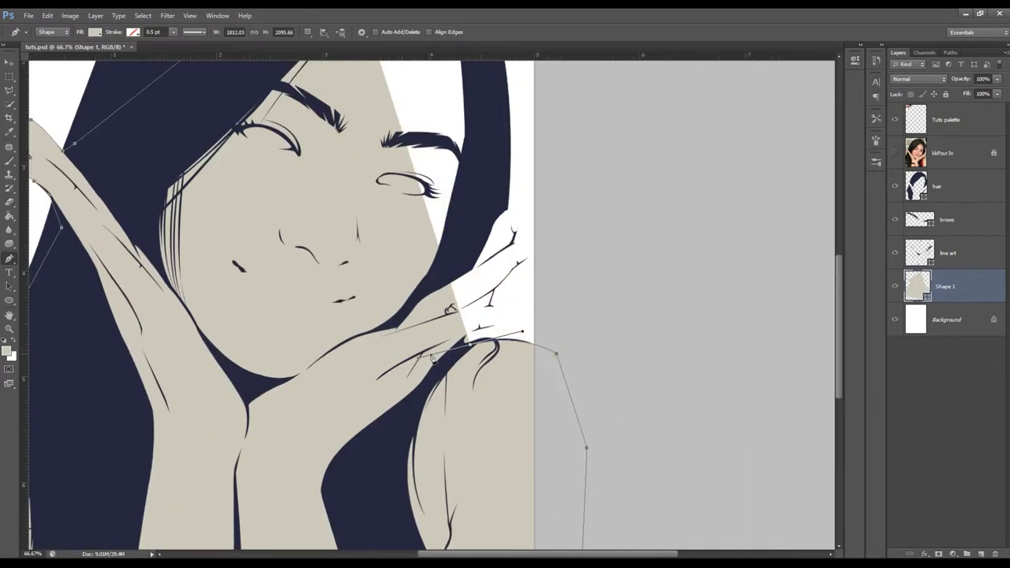
Step: Curve the skin outline along the right hand's lower edge to a sharp fingertip corner
{"action": "key", "text": "ctrl+space"}
{"action": "left_click_drag", "start_coordinate": [478, 347], "coordinate": [520, 347]}
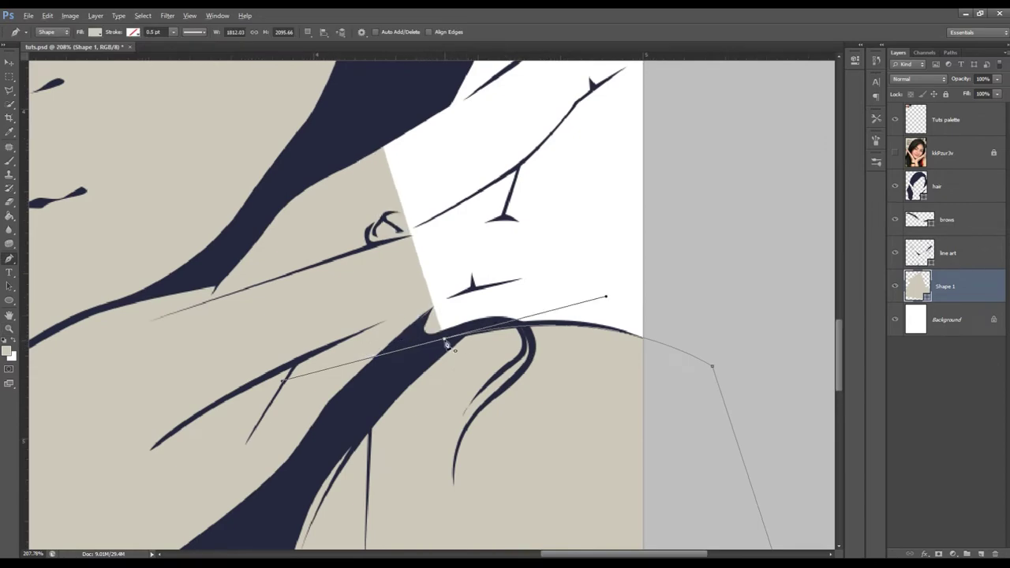
{"action": "key", "text": "ctrl+space"}
{"action": "left_click_drag", "start_coordinate": [453, 374], "coordinate": [493, 364]}
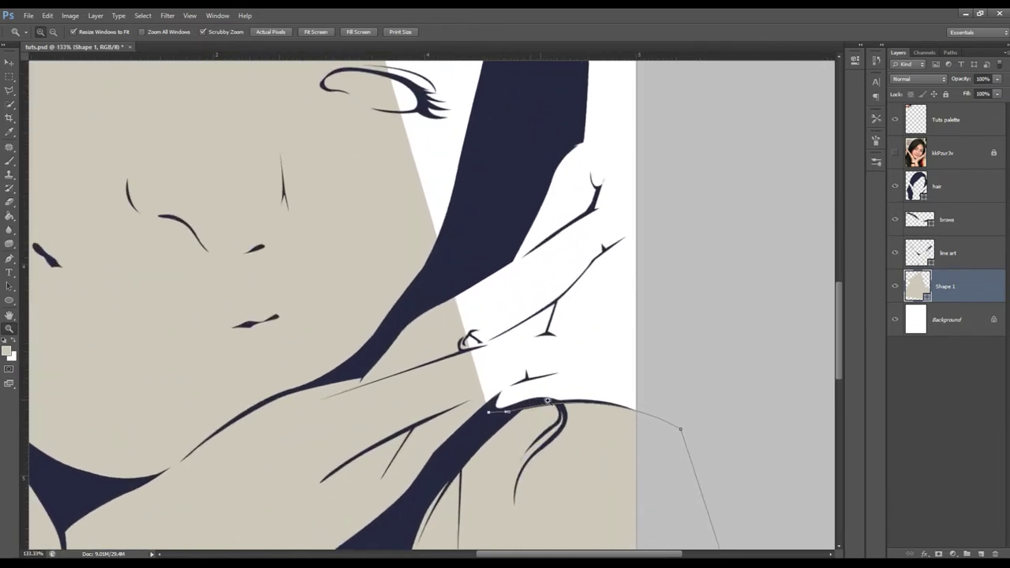
{"action": "left_click_drag", "start_coordinate": [505, 407], "coordinate": [525, 410]}
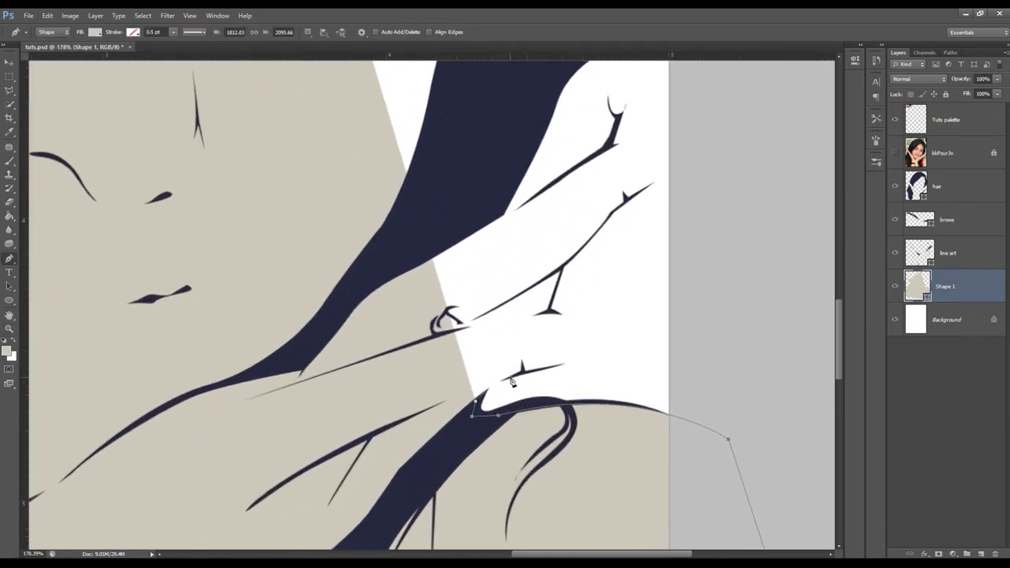
{"action": "left_click_drag", "start_coordinate": [486, 383], "coordinate": [549, 365]}
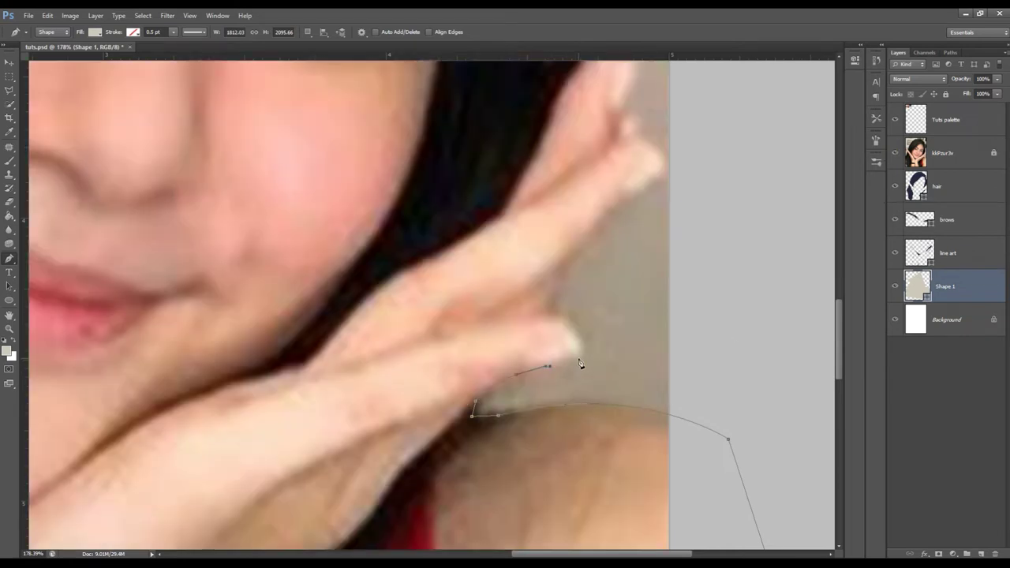
{"action": "mouse_move", "coordinate": [574, 336]}
{"action": "left_mouse_down"}
{"action": "mouse_move", "coordinate": [562, 323]}
{"action": "mouse_move", "coordinate": [583, 332]}
{"action": "mouse_move", "coordinate": [591, 348]}
{"action": "mouse_move", "coordinate": [581, 364]}
{"action": "left_mouse_up"}
{"action": "left_click", "coordinate": [894, 152]}
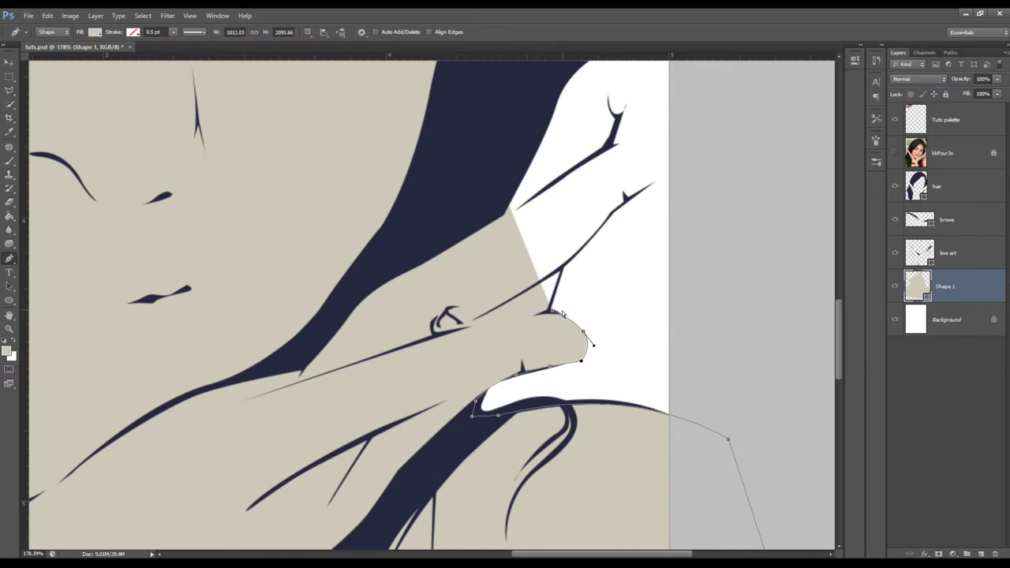
{"action": "left_click", "coordinate": [561, 314], "text": "alt"}
Step: Trace the skin outline up the right fingers around the next fingertips, then hide the photo
{"action": "left_click", "coordinate": [562, 267]}
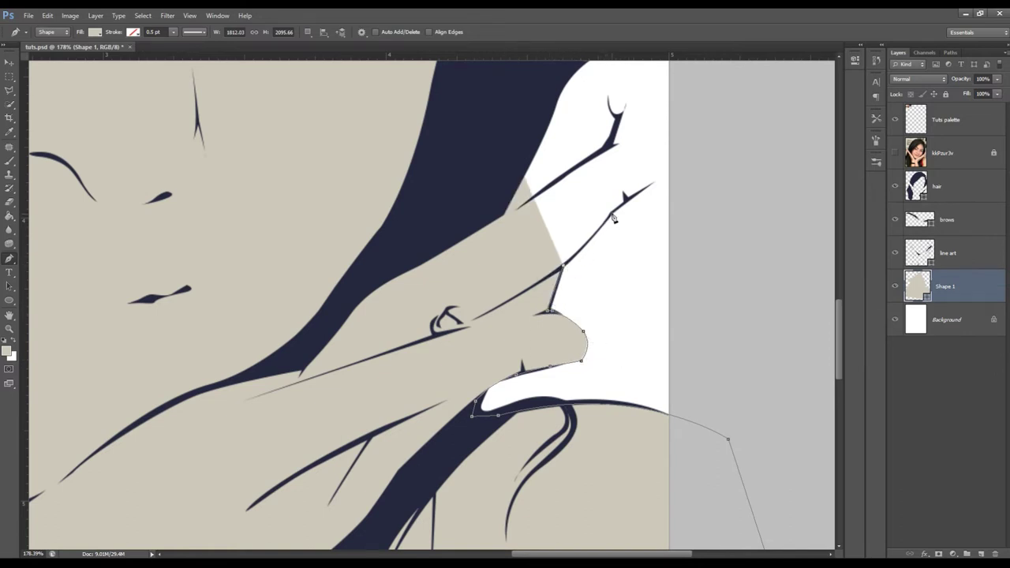
{"action": "left_click_drag", "start_coordinate": [647, 216], "coordinate": [531, 331]}
{"action": "left_click", "coordinate": [482, 328]}
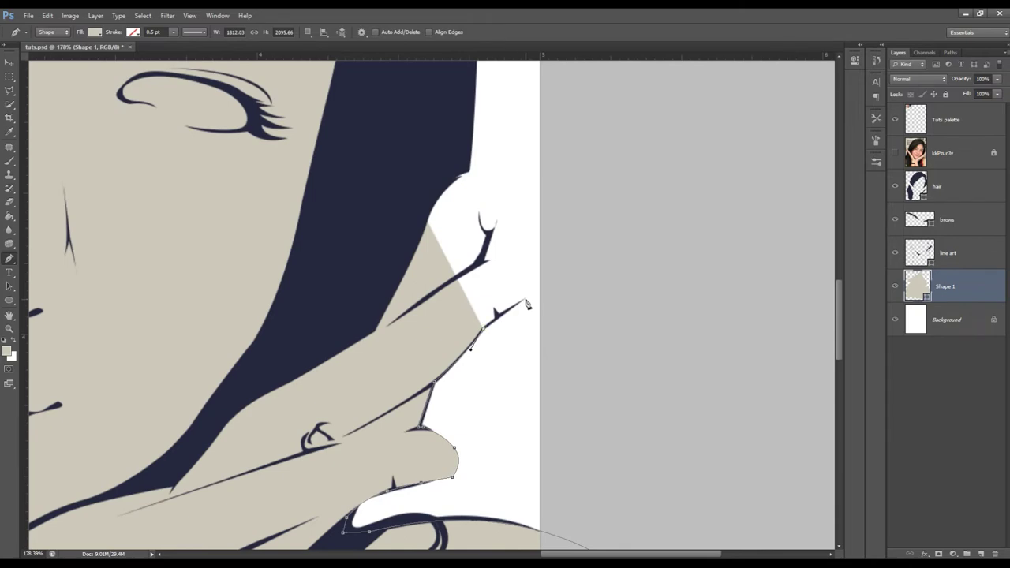
{"action": "left_click", "coordinate": [524, 299]}
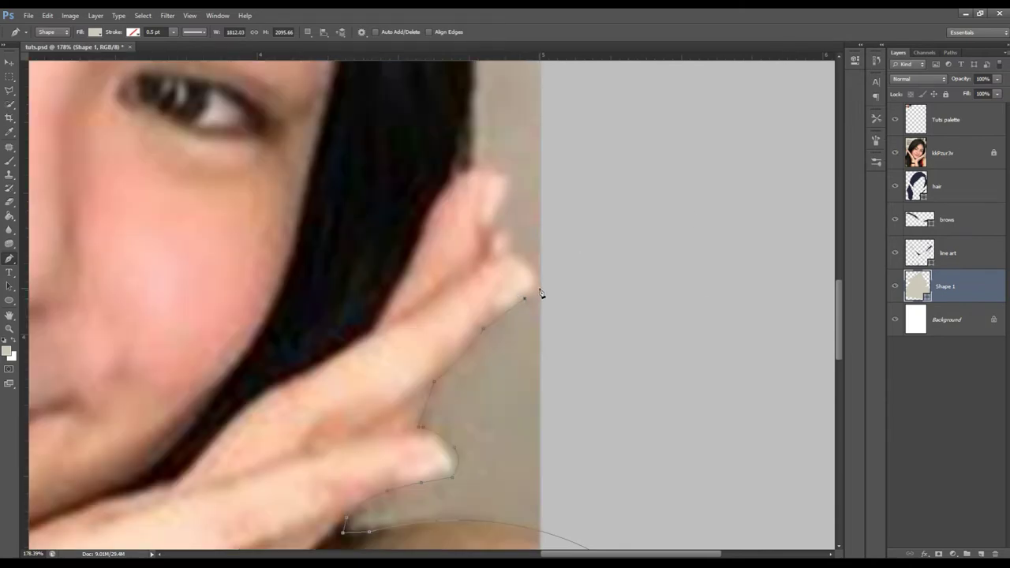
{"action": "left_click_drag", "start_coordinate": [540, 293], "coordinate": [554, 293]}
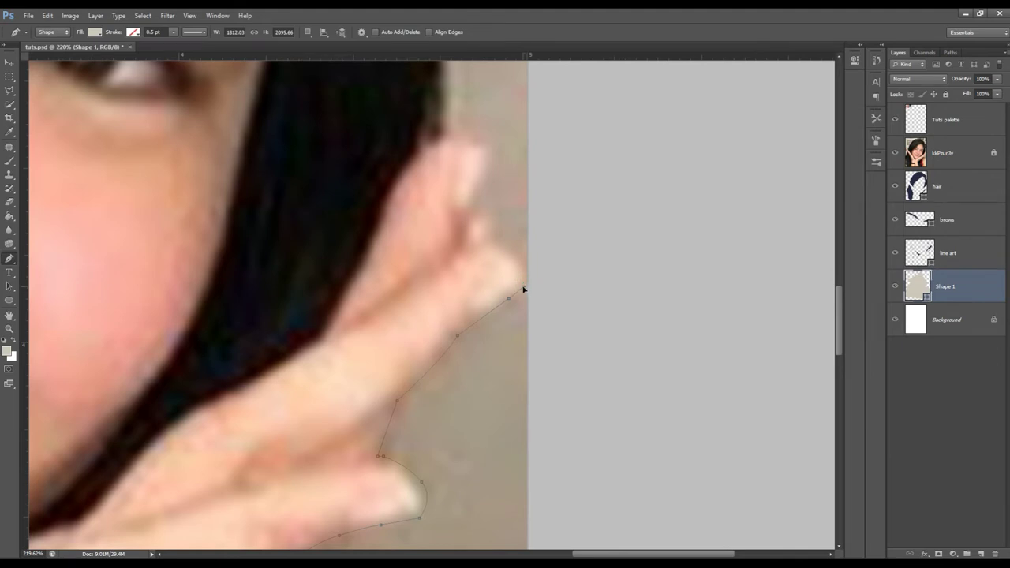
{"action": "left_click_drag", "start_coordinate": [514, 252], "coordinate": [497, 241]}
{"action": "left_click_drag", "start_coordinate": [472, 205], "coordinate": [450, 197]}
{"action": "key", "text": "z"}
{"action": "left_click_drag", "start_coordinate": [608, 329], "coordinate": [528, 247]}
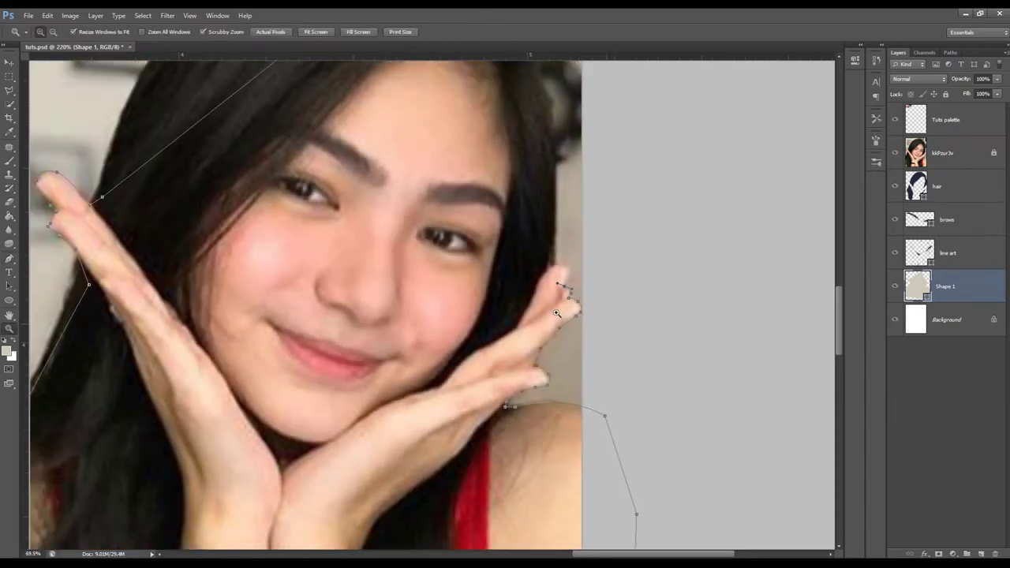
{"action": "left_click_drag", "start_coordinate": [518, 207], "coordinate": [552, 207]}
{"action": "left_click", "coordinate": [895, 152]}
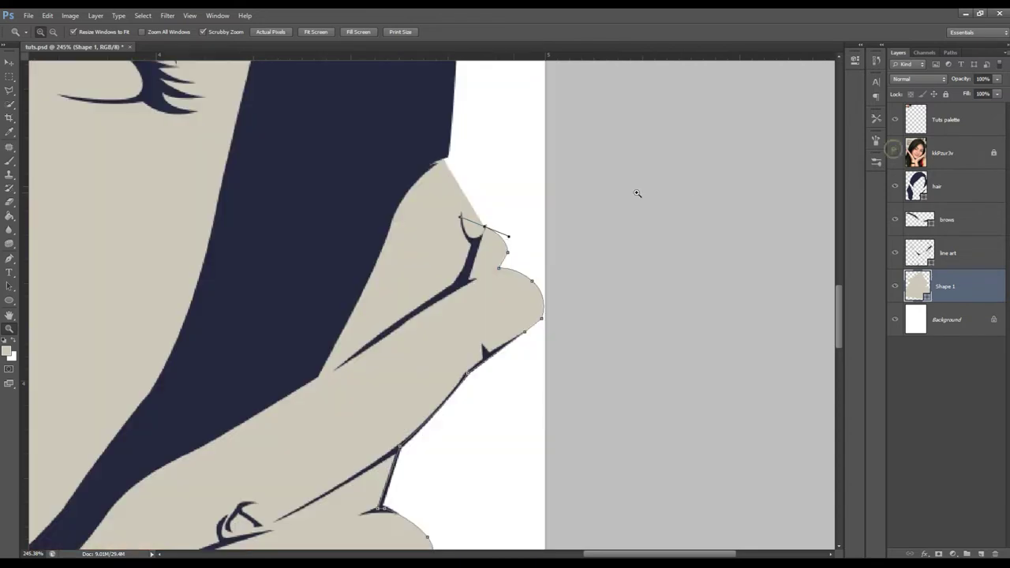
Step: Round the skin path over the topmost right fingertip and back toward the hair
{"action": "key", "text": "p"}
{"action": "left_click_drag", "start_coordinate": [486, 229], "coordinate": [489, 229]}
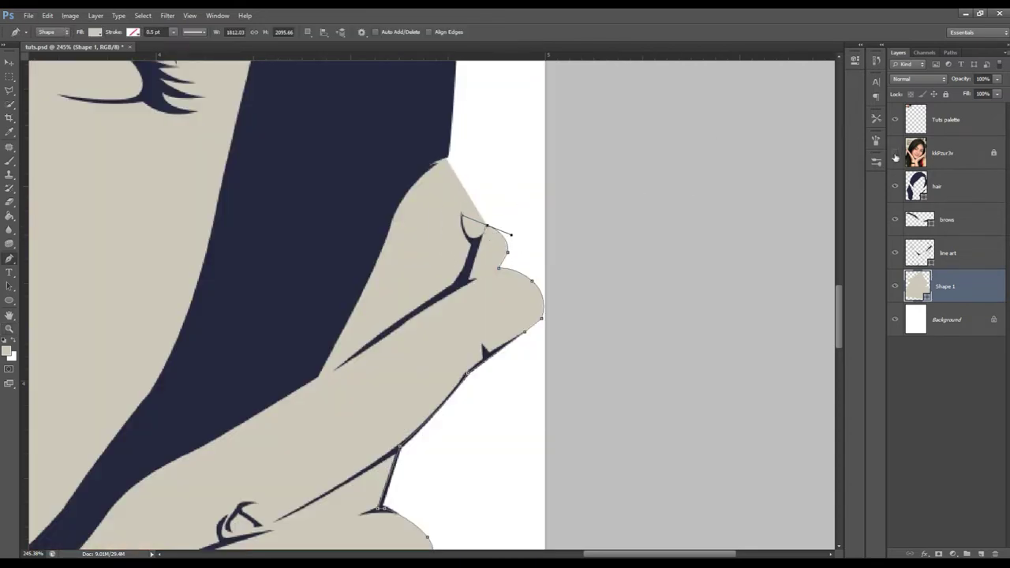
{"action": "left_click", "coordinate": [895, 154]}
{"action": "left_click", "coordinate": [486, 226]}
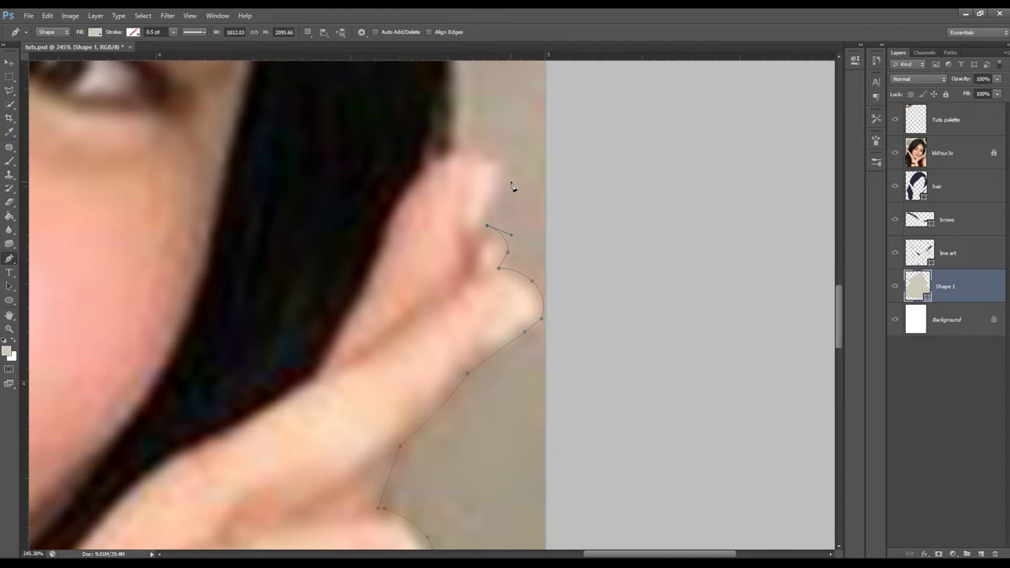
{"action": "left_click", "coordinate": [508, 171]}
{"action": "mouse_move", "coordinate": [483, 161]}
{"action": "left_mouse_down"}
{"action": "mouse_move", "coordinate": [499, 156]}
{"action": "mouse_move", "coordinate": [488, 160]}
{"action": "left_mouse_up"}
{"action": "left_click_drag", "start_coordinate": [427, 167], "coordinate": [392, 198]}
Step: Hide the reference photo, reselect Shape 1, and fit the image to screen
{"action": "key", "text": "ctrl+comma"}
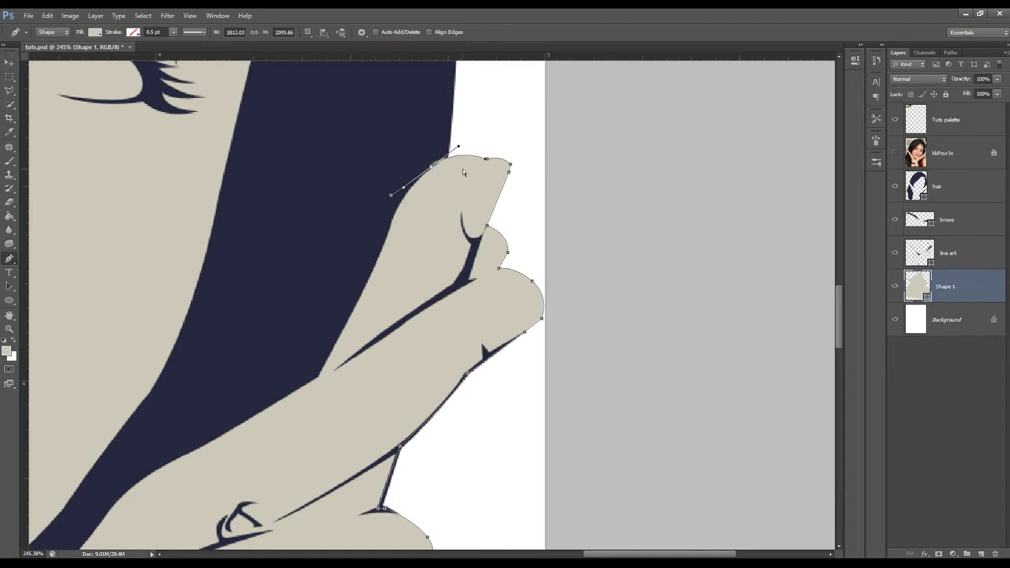
{"action": "left_click", "coordinate": [452, 166], "text": "ctrl"}
{"action": "left_click", "coordinate": [449, 159], "text": "ctrl"}
{"action": "left_click", "coordinate": [915, 152]}
{"action": "left_click", "coordinate": [919, 219]}
{"action": "left_click", "coordinate": [917, 285]}
{"action": "key", "text": "z"}
{"action": "key", "text": "ctrl+0"}
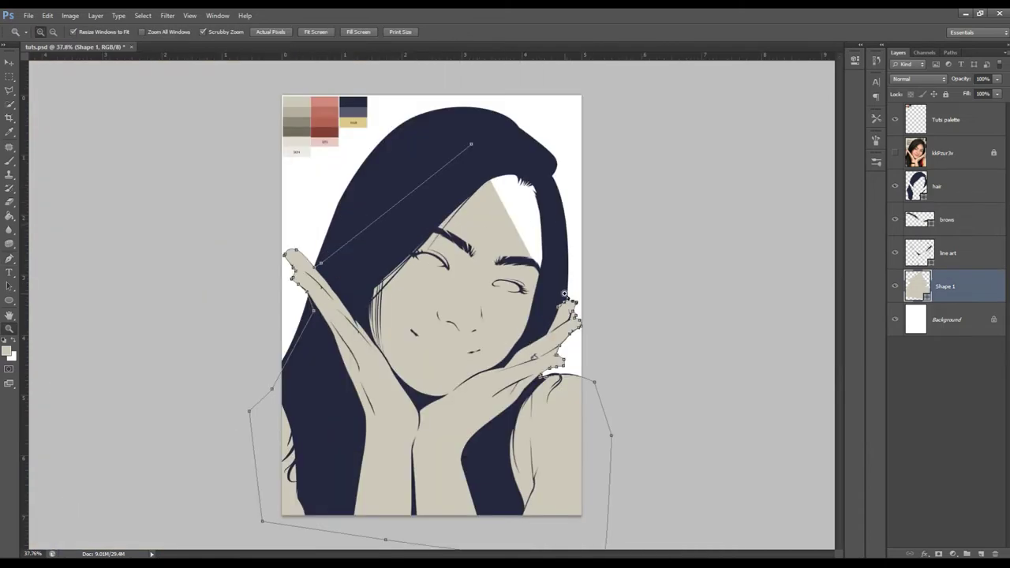
Step: Continue the skin path from the hand up behind the right-side hair to the head top
{"action": "key", "text": "p"}
{"action": "left_click", "coordinate": [569, 302]}
{"action": "left_click", "coordinate": [555, 260]}
{"action": "left_click", "coordinate": [543, 181]}
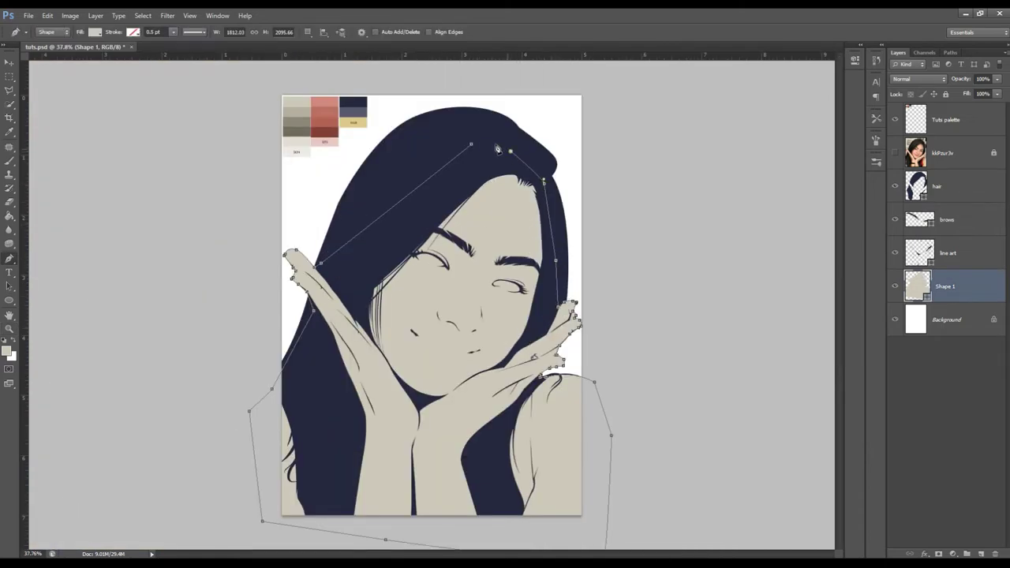
{"action": "key", "text": "z"}
{"action": "left_click_drag", "start_coordinate": [568, 203], "coordinate": [620, 203]}
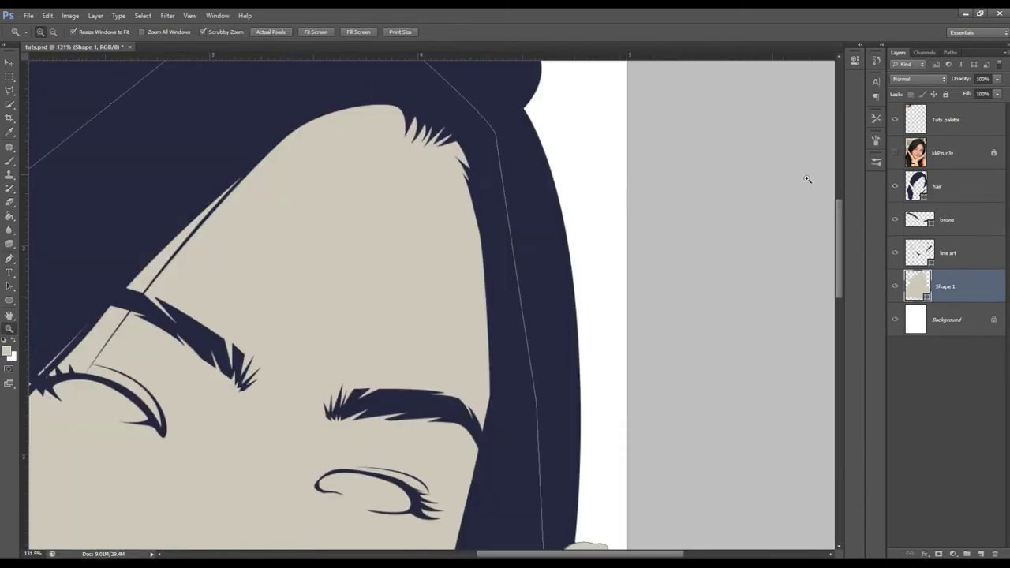
Step: Zoom out to review the whole illustration and reselect the Shape 1 layer
{"action": "left_click", "coordinate": [907, 185]}
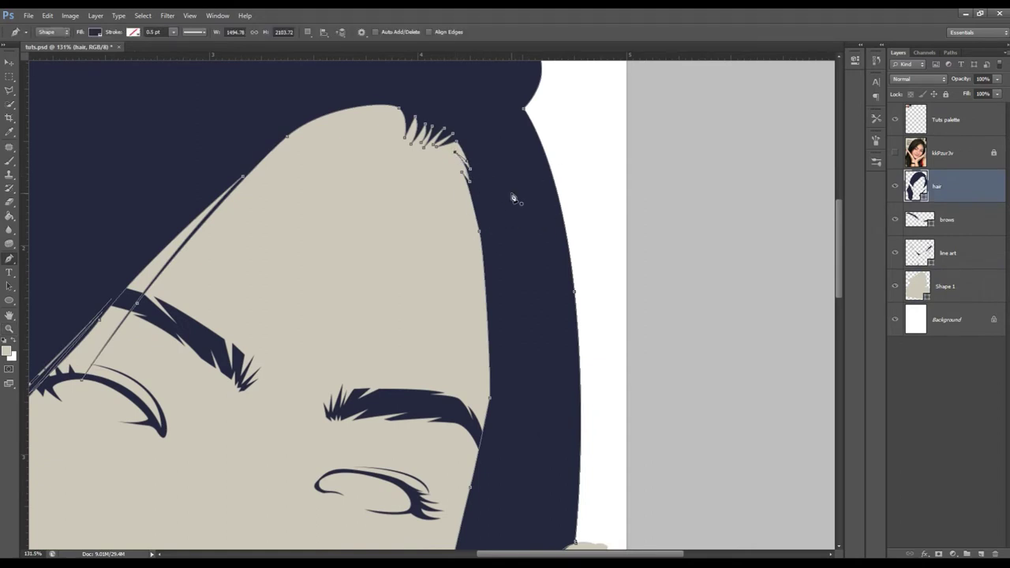
{"action": "key", "text": "alt+shift+bracketright"}
{"action": "left_click_drag", "start_coordinate": [535, 200], "coordinate": [436, 369]}
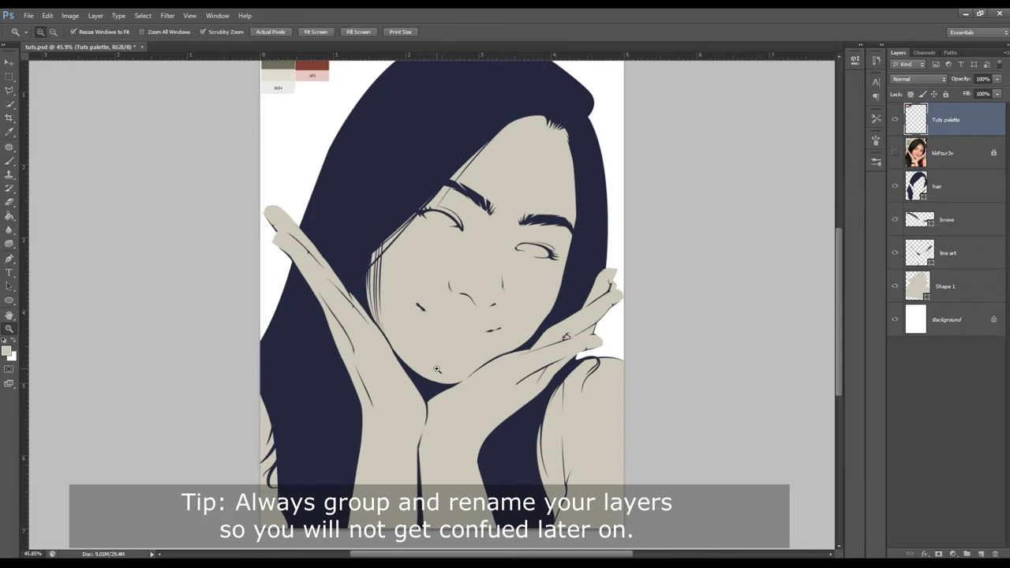
{"action": "scroll", "coordinate": [436, 368], "scroll_direction": "up", "scroll_amount": 2}
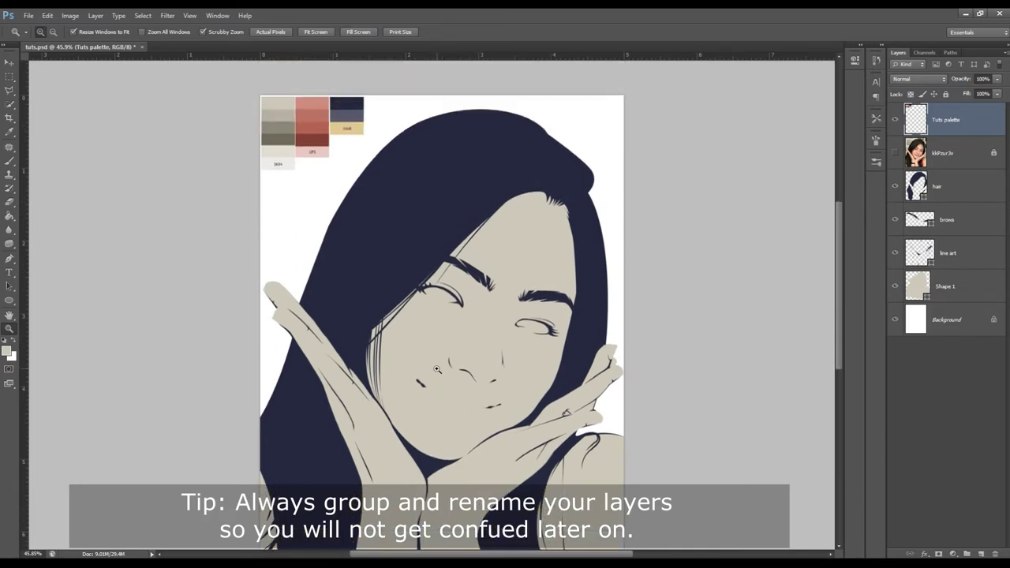
{"action": "scroll", "coordinate": [436, 368], "scroll_direction": "down", "scroll_amount": 1}
{"action": "scroll", "coordinate": [436, 369], "scroll_direction": "down", "scroll_amount": 1}
{"action": "scroll", "coordinate": [437, 369], "scroll_direction": "down", "scroll_amount": 1}
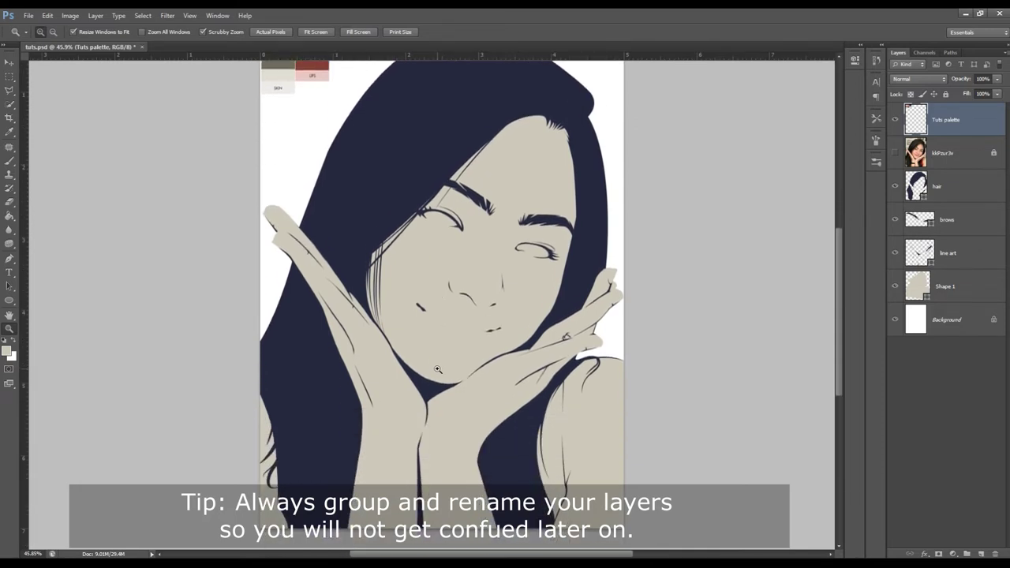
{"action": "scroll", "coordinate": [441, 373], "scroll_direction": "down", "scroll_amount": 1}
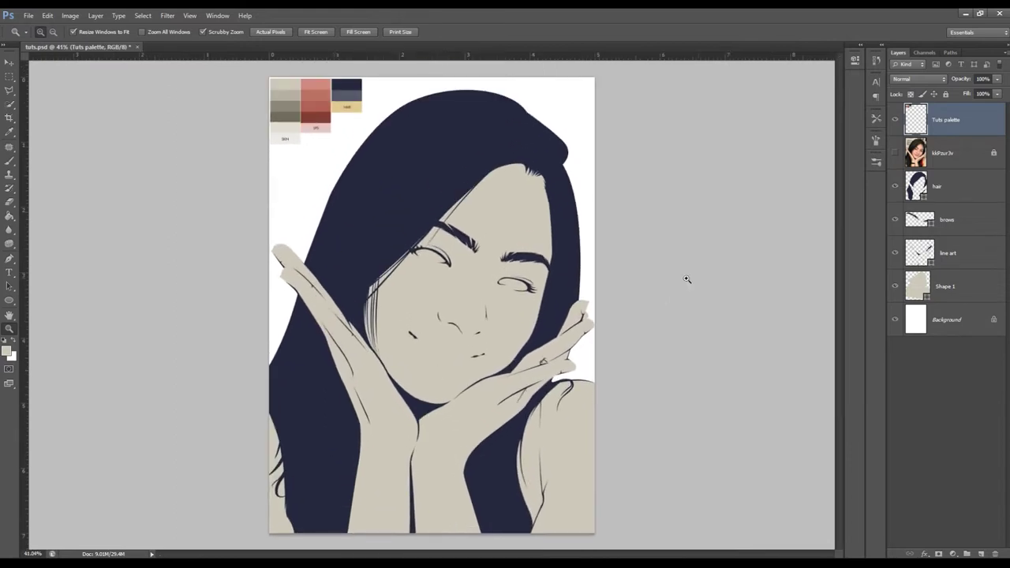
{"action": "left_click", "coordinate": [946, 286]}
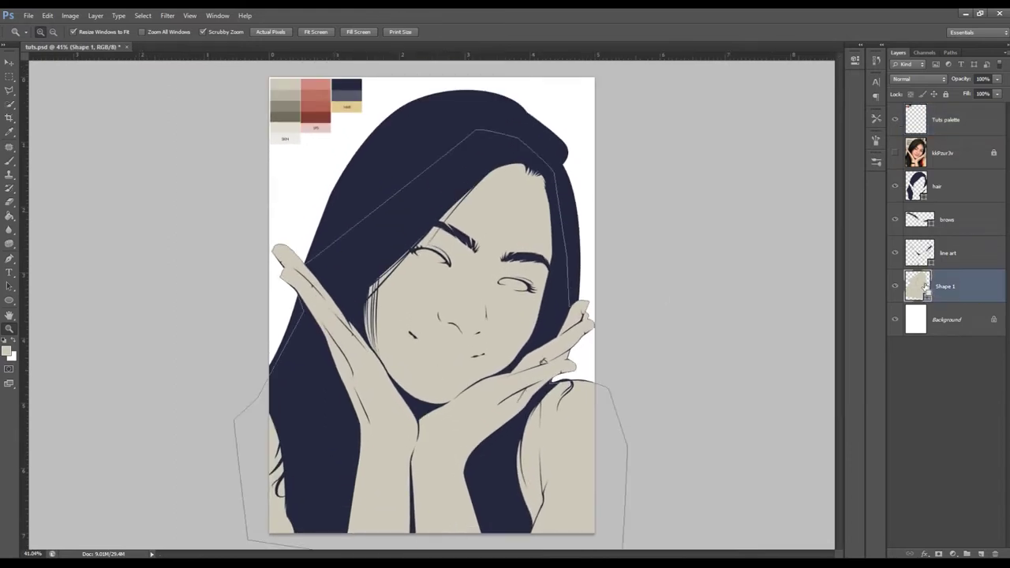
Step: Group the beige Shape 1 skin layer and name the new group 'skin'
{"action": "key", "text": "ctrl+g"}
{"action": "double_click", "coordinate": [937, 275]}
{"action": "type", "text": "skin"}
{"action": "key", "text": "Return"}
Step: Zoom in on the face with the reference photo showing and the line art layer selected
{"action": "left_click", "coordinate": [928, 295]}
{"action": "left_click", "coordinate": [920, 260]}
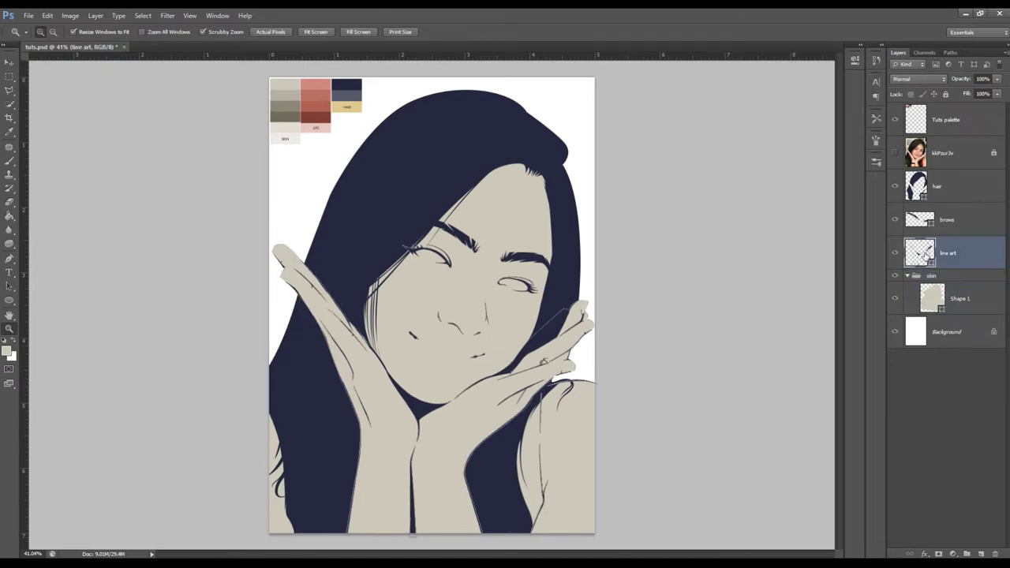
{"action": "left_click", "coordinate": [955, 339]}
{"action": "left_click", "coordinate": [893, 153]}
{"action": "left_click", "coordinate": [893, 153]}
{"action": "left_click_drag", "start_coordinate": [505, 326], "coordinate": [531, 287]}
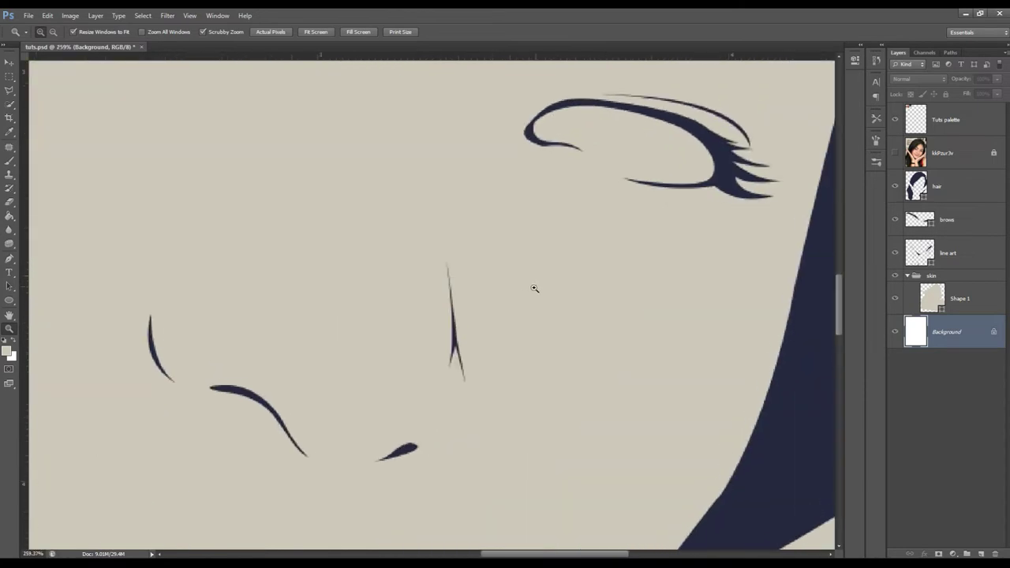
{"action": "left_click", "coordinate": [895, 153]}
{"action": "left_click", "coordinate": [950, 253]}
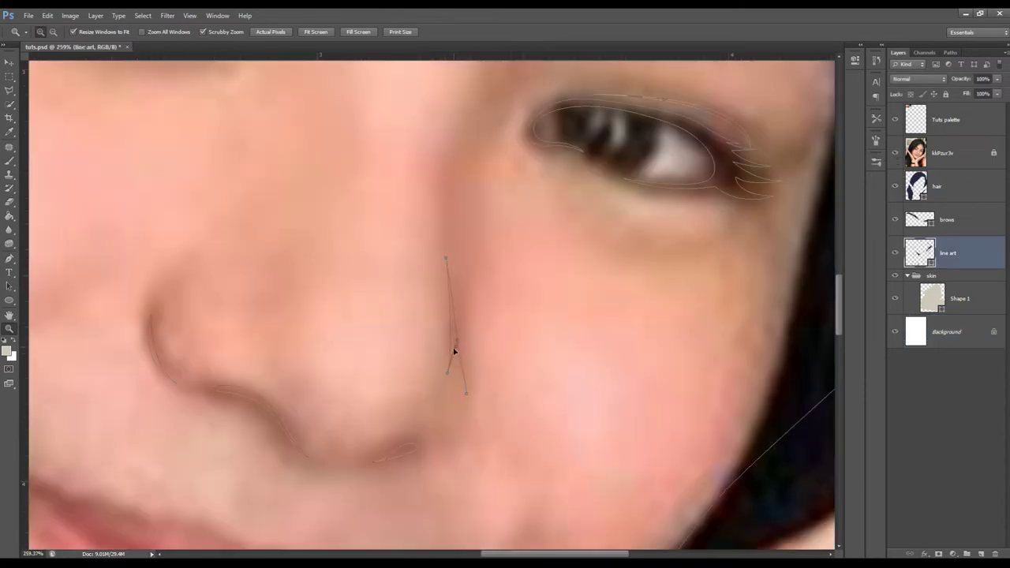
Step: Hide the reference photo, zoom out to the whole portrait, then zoom in on the eyes
{"action": "key", "text": "p"}
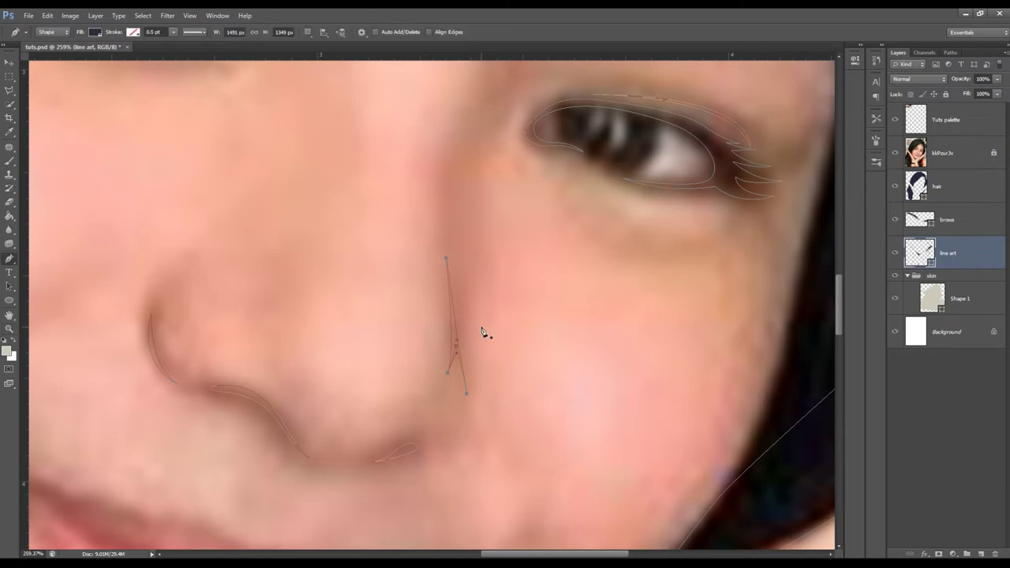
{"action": "key", "text": "z"}
{"action": "key", "text": "ctrl+minus"}
{"action": "key", "text": "ctrl+minus"}
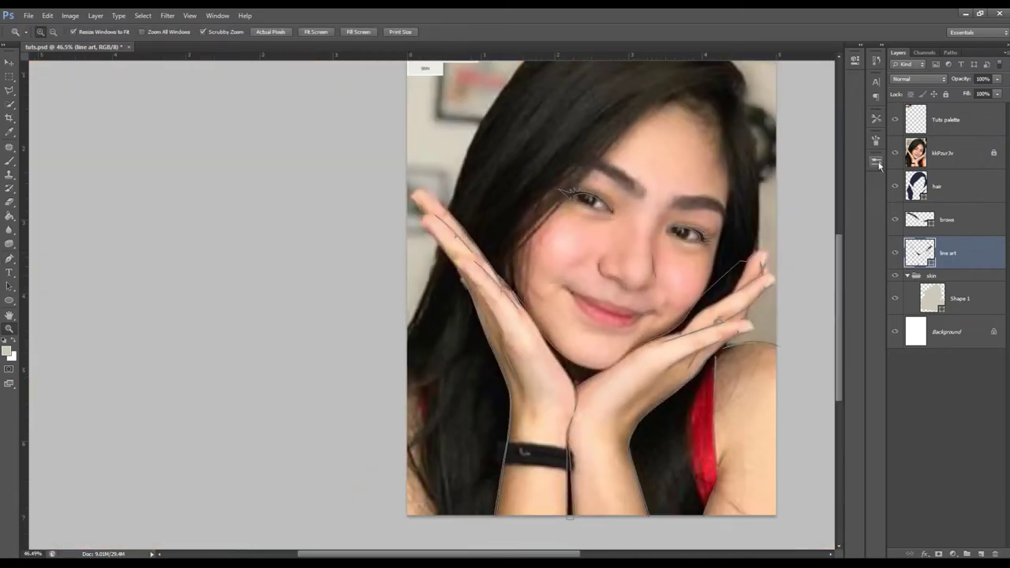
{"action": "left_click", "coordinate": [895, 153]}
{"action": "left_click", "coordinate": [946, 119]}
{"action": "key", "text": "ctrl+minus"}
{"action": "mouse_move", "coordinate": [580, 250]}
{"action": "left_mouse_down"}
{"action": "mouse_move", "coordinate": [486, 215]}
{"action": "mouse_move", "coordinate": [507, 217]}
{"action": "left_mouse_up"}
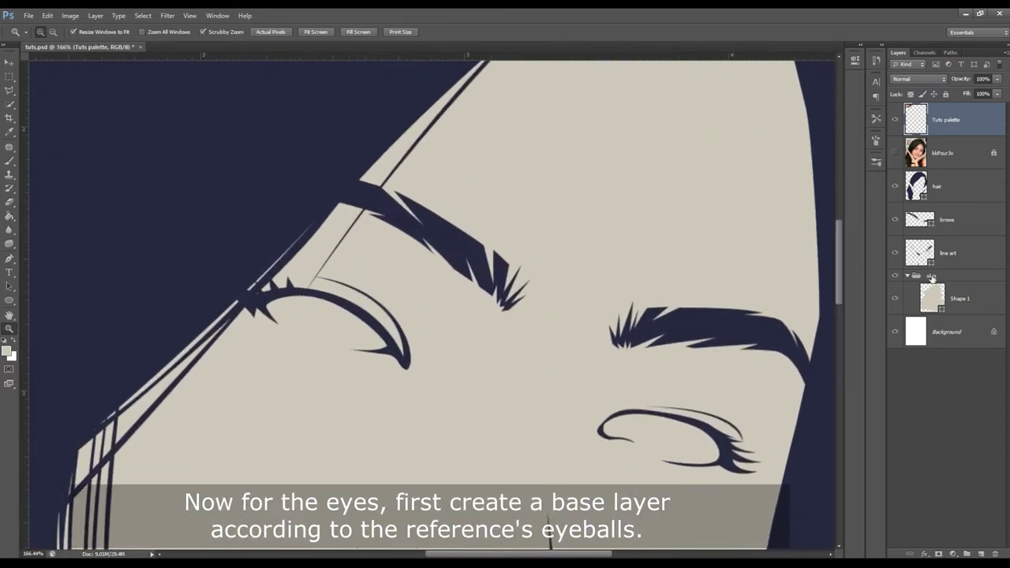
Step: Select the skin group, zoom closely on the left eye with the photo shown, and pick the Pen tool
{"action": "left_click", "coordinate": [931, 276]}
{"action": "left_click_drag", "start_coordinate": [388, 265], "coordinate": [555, 242]}
{"action": "left_click", "coordinate": [895, 153]}
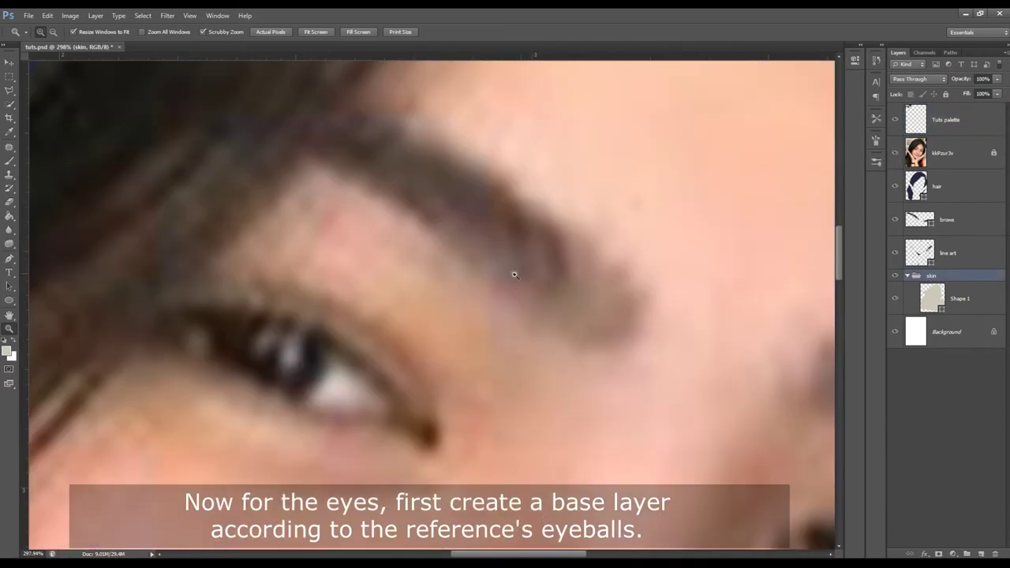
{"action": "scroll", "coordinate": [473, 276], "scroll_direction": "left", "scroll_amount": 2}
{"action": "scroll", "coordinate": [450, 280], "scroll_direction": "left", "scroll_amount": 1}
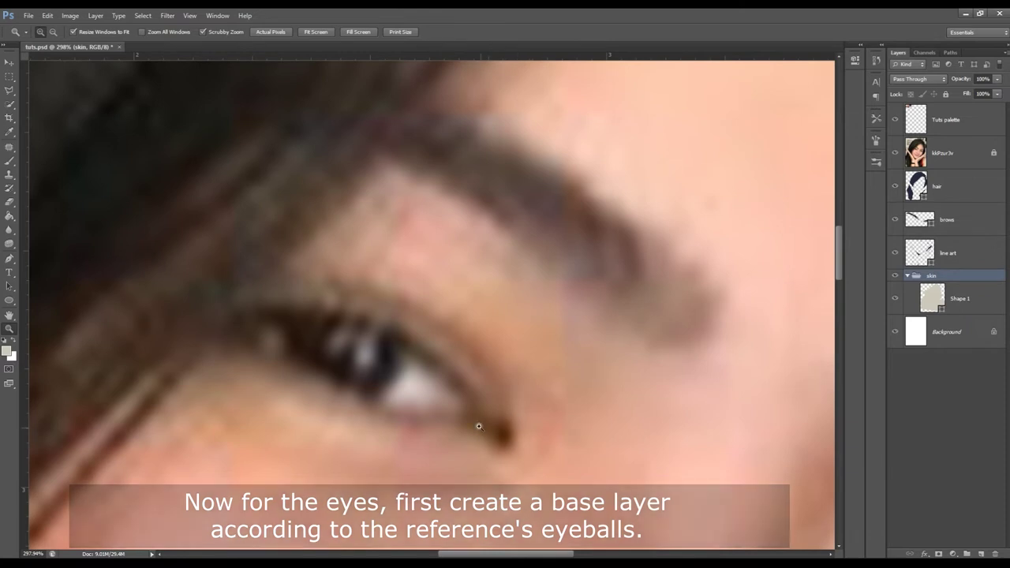
{"action": "key", "text": "p"}
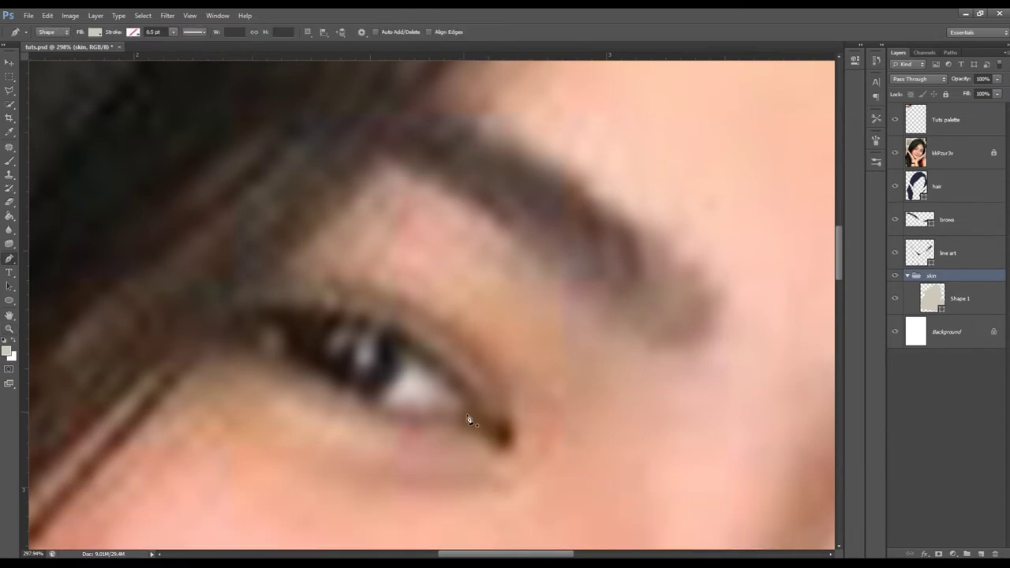
Step: Trace the left eye white as a new curved shape along the upper and lower lids
{"action": "left_click", "coordinate": [894, 153]}
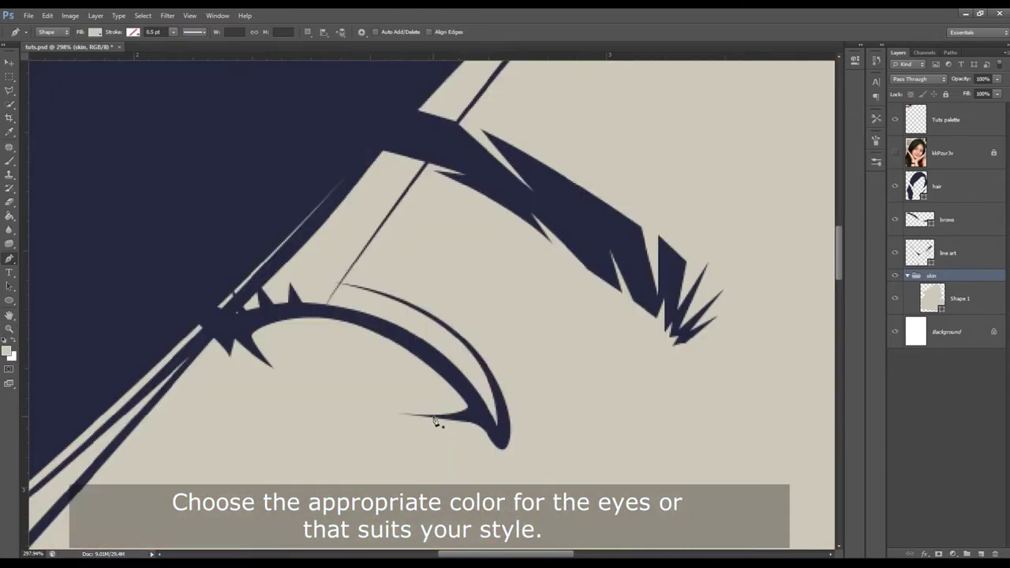
{"action": "left_click", "coordinate": [433, 415]}
{"action": "left_click_drag", "start_coordinate": [470, 411], "coordinate": [477, 399]}
{"action": "mouse_move", "coordinate": [301, 308]}
{"action": "left_mouse_down"}
{"action": "mouse_move", "coordinate": [269, 309]}
{"action": "mouse_move", "coordinate": [256, 352]}
{"action": "left_mouse_up"}
{"action": "left_click", "coordinate": [895, 153]}
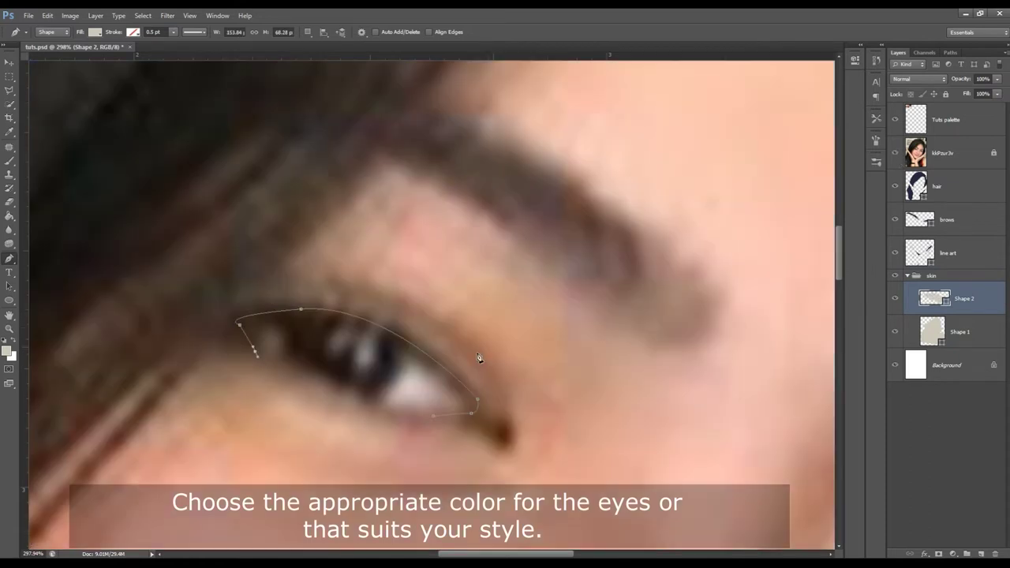
{"action": "left_click_drag", "start_coordinate": [304, 371], "coordinate": [337, 383]}
{"action": "key", "text": "Return"}
Step: Move the new Shape 2 out of the skin group to sit below the line art
{"action": "left_click", "coordinate": [895, 152]}
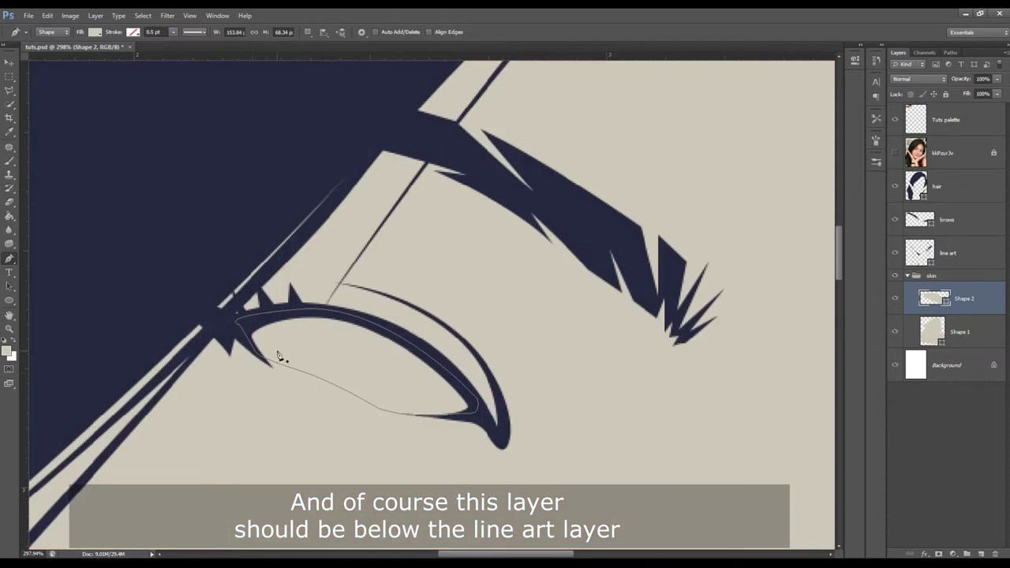
{"action": "left_click", "coordinate": [909, 243]}
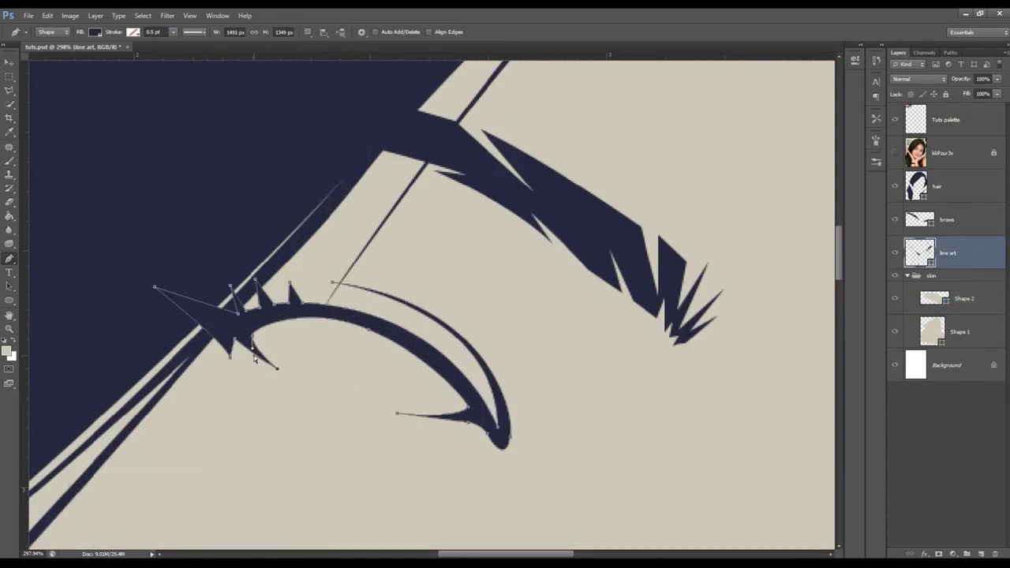
{"action": "left_click", "coordinate": [252, 341]}
{"action": "left_click_drag", "start_coordinate": [955, 298], "coordinate": [937, 287]}
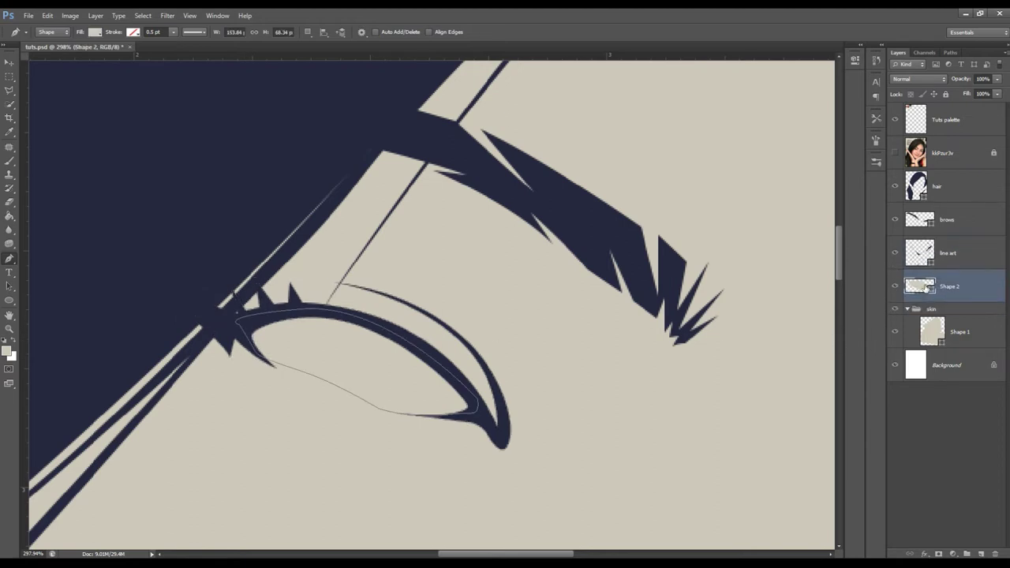
Step: Fill Shape 2 with pale lavender #eeedf4 and leave the reference photo hidden
{"action": "double_click", "coordinate": [919, 287]}
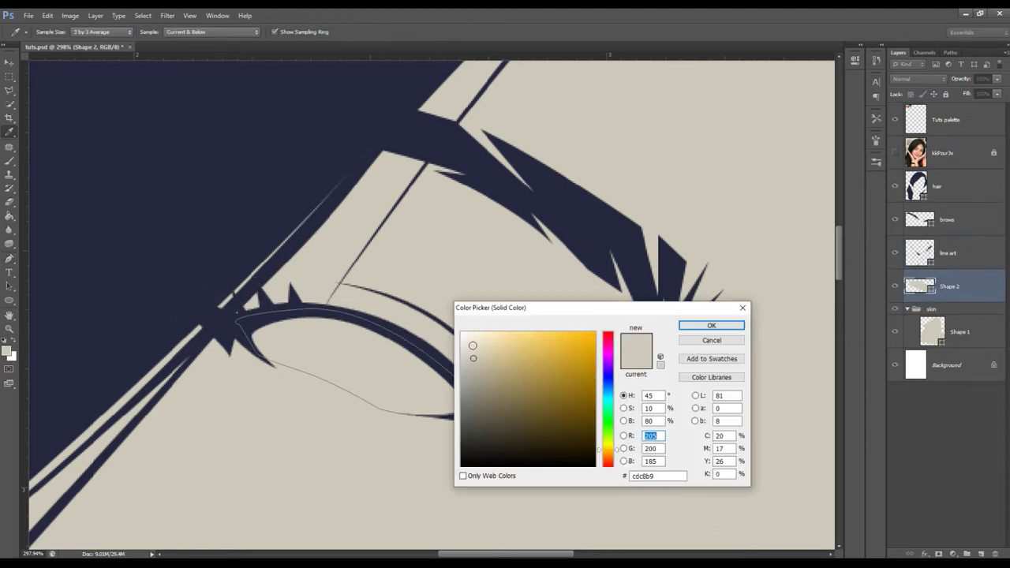
{"action": "left_click_drag", "start_coordinate": [608, 449], "coordinate": [608, 373]}
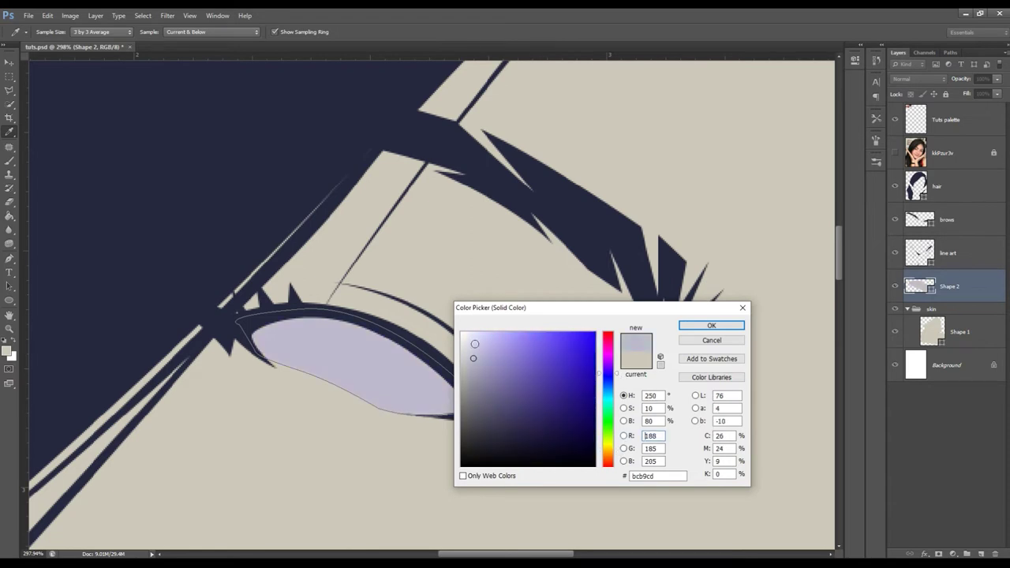
{"action": "left_click", "coordinate": [465, 335]}
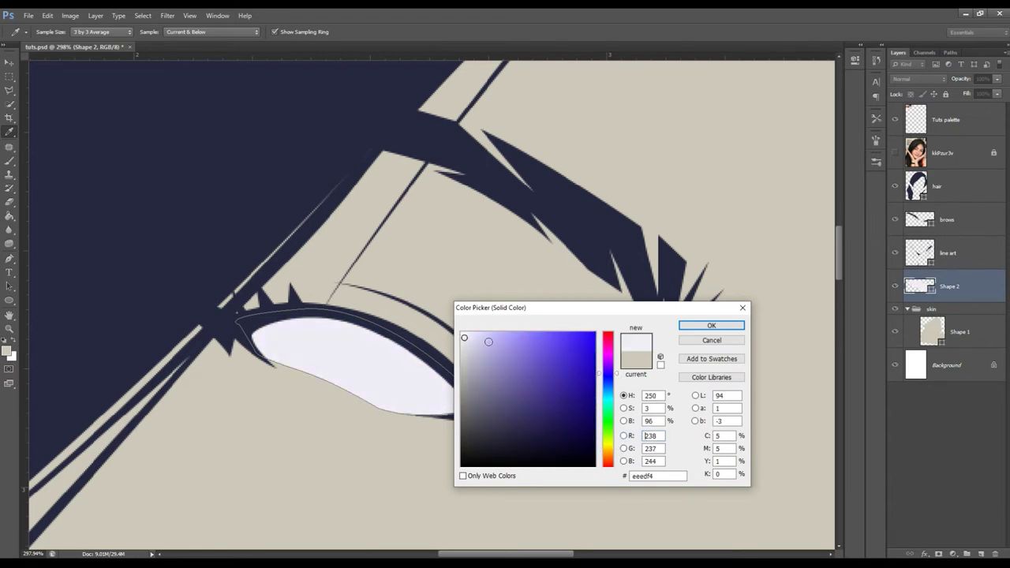
{"action": "left_click", "coordinate": [688, 330]}
{"action": "left_click", "coordinate": [894, 152]}
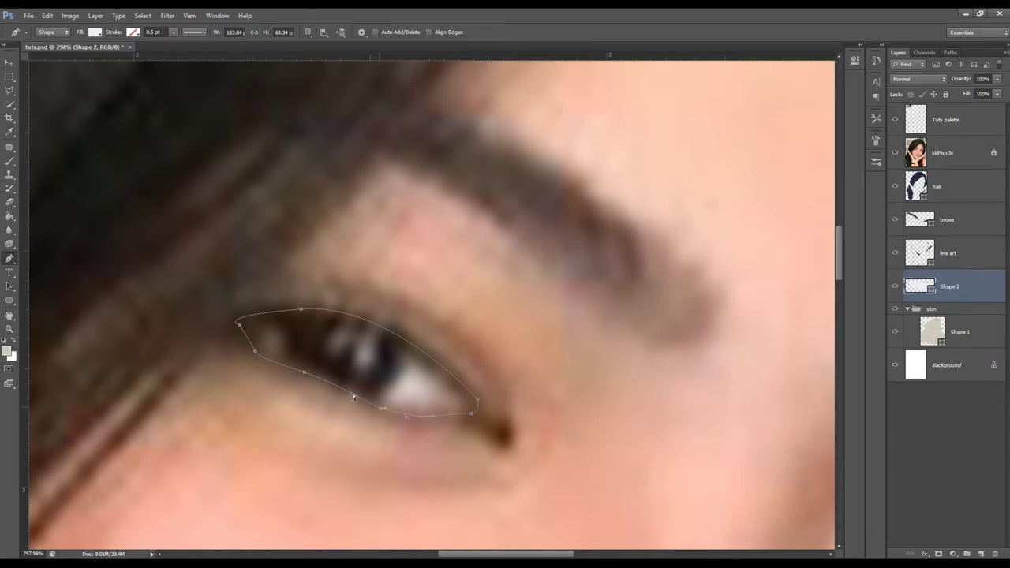
{"action": "left_click", "coordinate": [894, 152]}
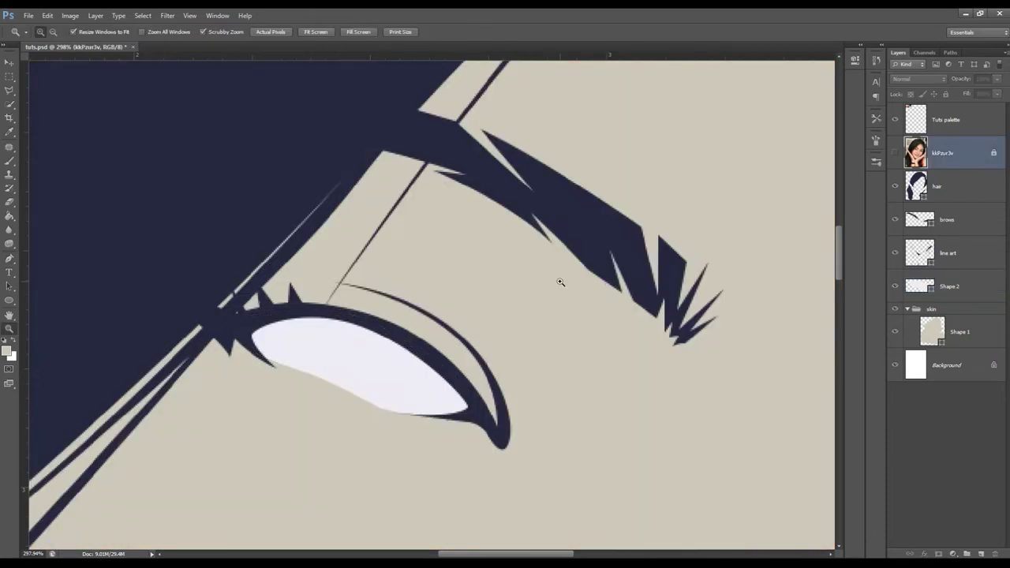
Step: Adjust the left eye-white outline on Shape 2, adding an anchor along its lower edge
{"action": "key", "text": "z"}
{"action": "left_click_drag", "start_coordinate": [552, 293], "coordinate": [466, 294]}
{"action": "left_click_drag", "start_coordinate": [436, 257], "coordinate": [486, 292]}
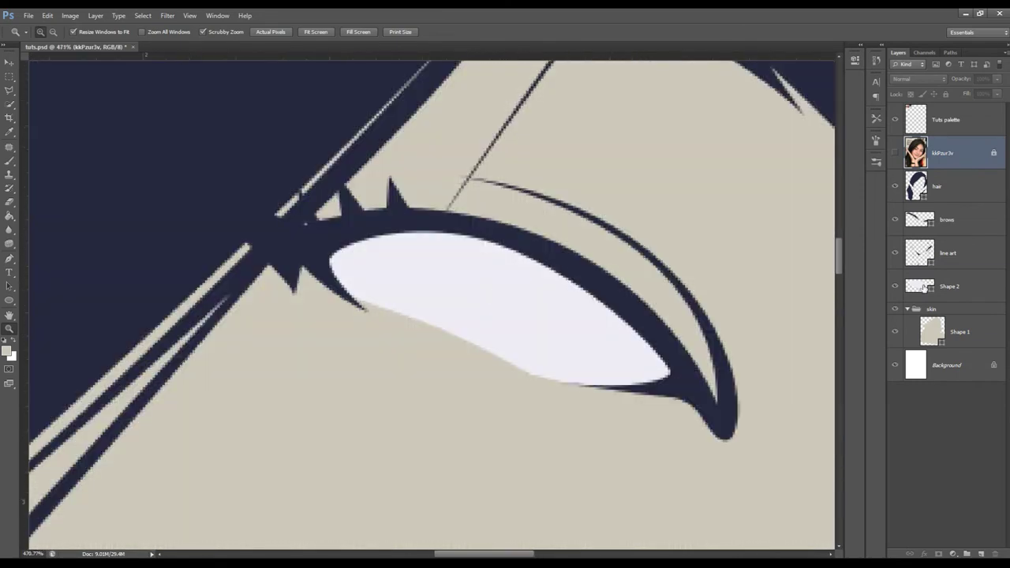
{"action": "left_click", "coordinate": [923, 287]}
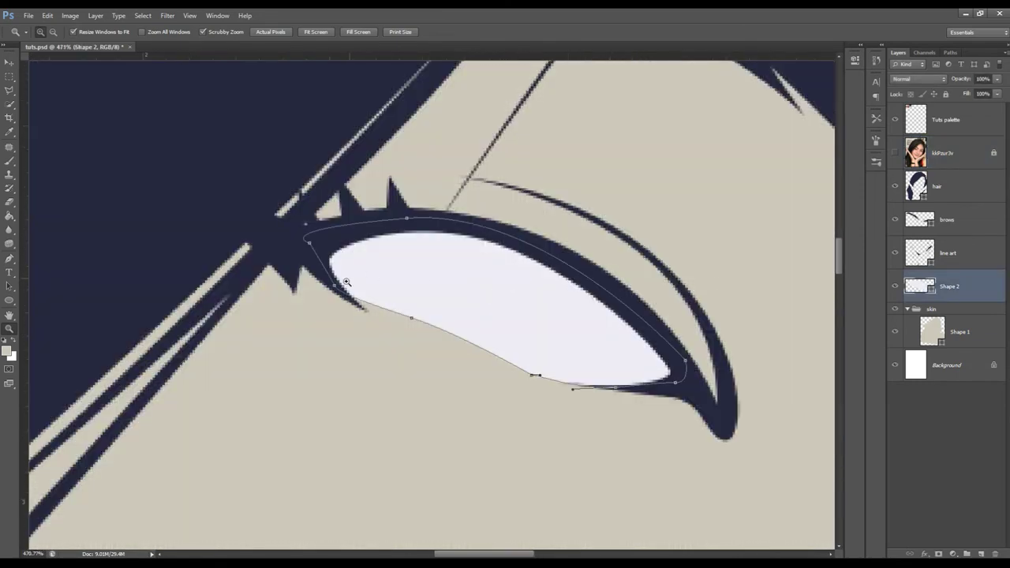
{"action": "left_click", "coordinate": [895, 153]}
{"action": "left_click", "coordinate": [411, 318]}
{"action": "left_click", "coordinate": [533, 376]}
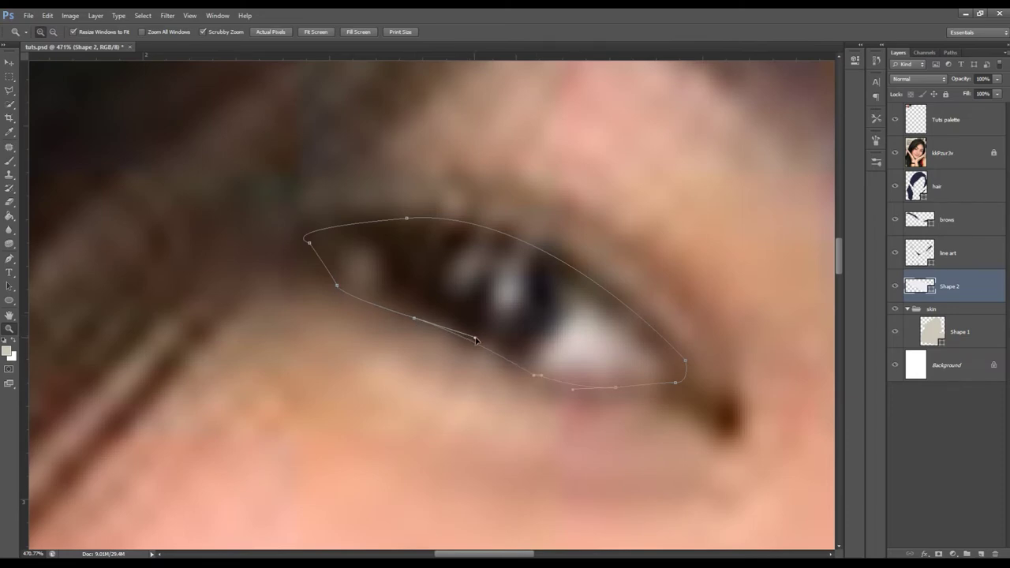
Step: Zoom in on the right eye and set the Pen tool to Combine Shapes
{"action": "left_click_drag", "start_coordinate": [516, 342], "coordinate": [432, 280]}
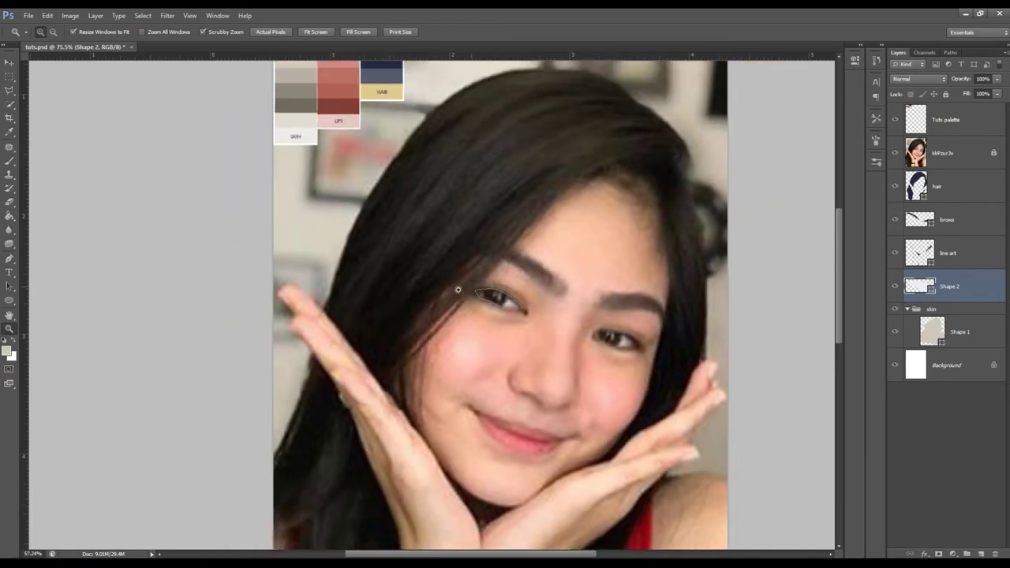
{"action": "left_click_drag", "start_coordinate": [631, 341], "coordinate": [735, 189]}
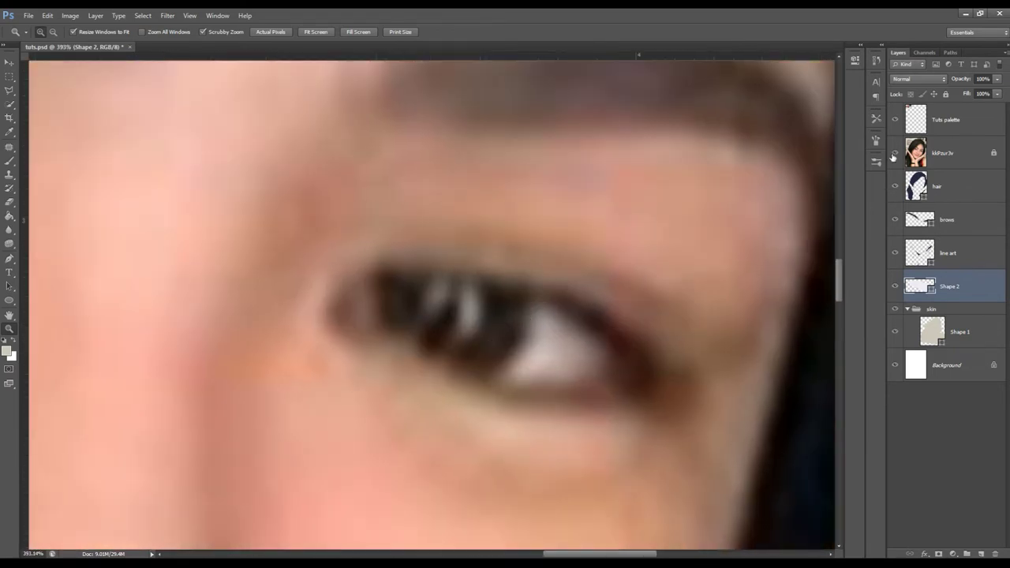
{"action": "left_click", "coordinate": [893, 153]}
{"action": "key", "text": "p"}
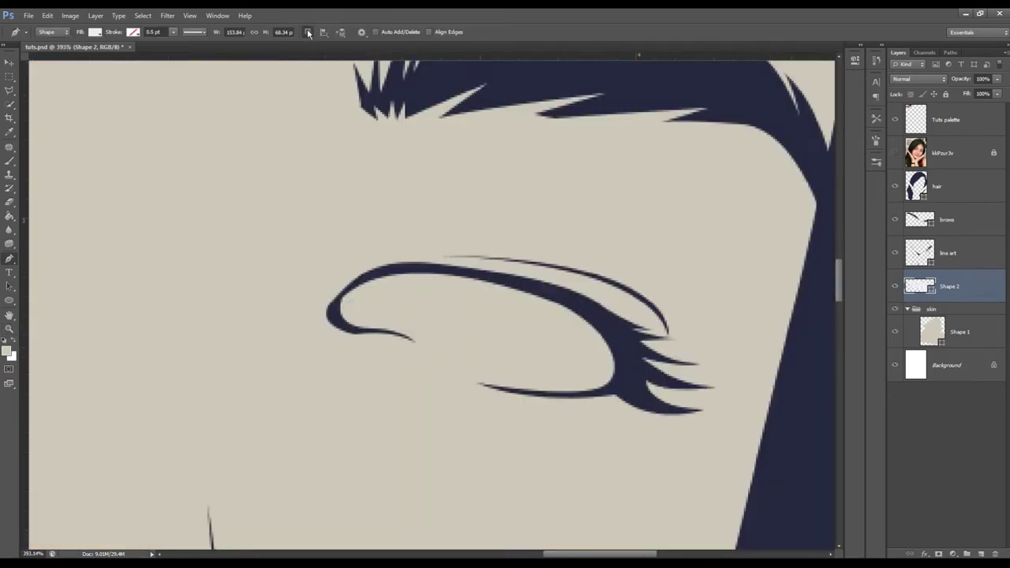
{"action": "left_click", "coordinate": [307, 32]}
{"action": "left_click", "coordinate": [348, 55]}
Step: Trace the right eye white as a closed curved outline on Shape 2, fitted inside the lids
{"action": "left_click", "coordinate": [334, 307]}
{"action": "left_click_drag", "start_coordinate": [377, 271], "coordinate": [408, 268]}
{"action": "left_click", "coordinate": [550, 288]}
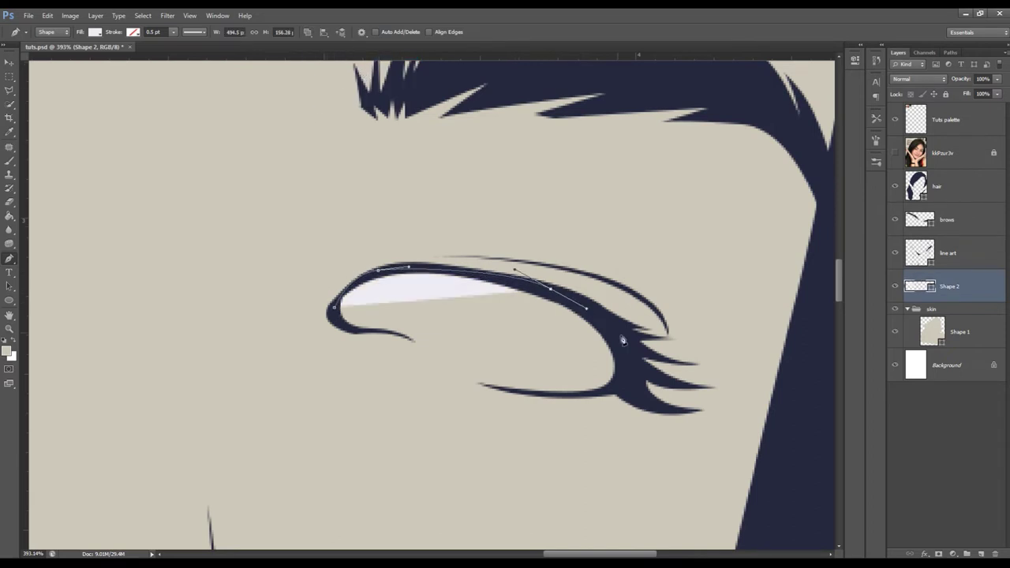
{"action": "left_click", "coordinate": [623, 345]}
{"action": "left_click", "coordinate": [627, 386]}
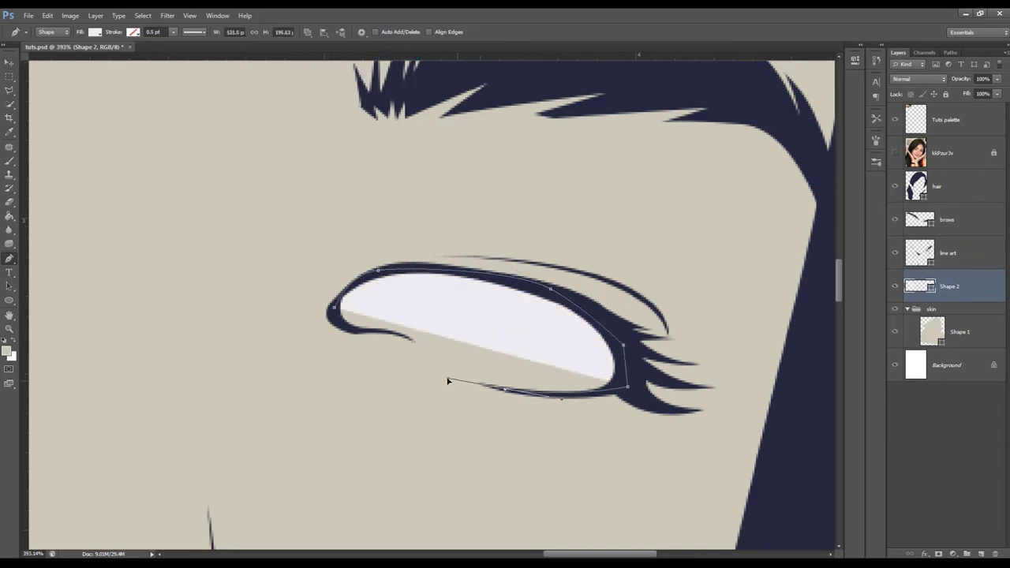
{"action": "left_click_drag", "start_coordinate": [505, 390], "coordinate": [442, 377]}
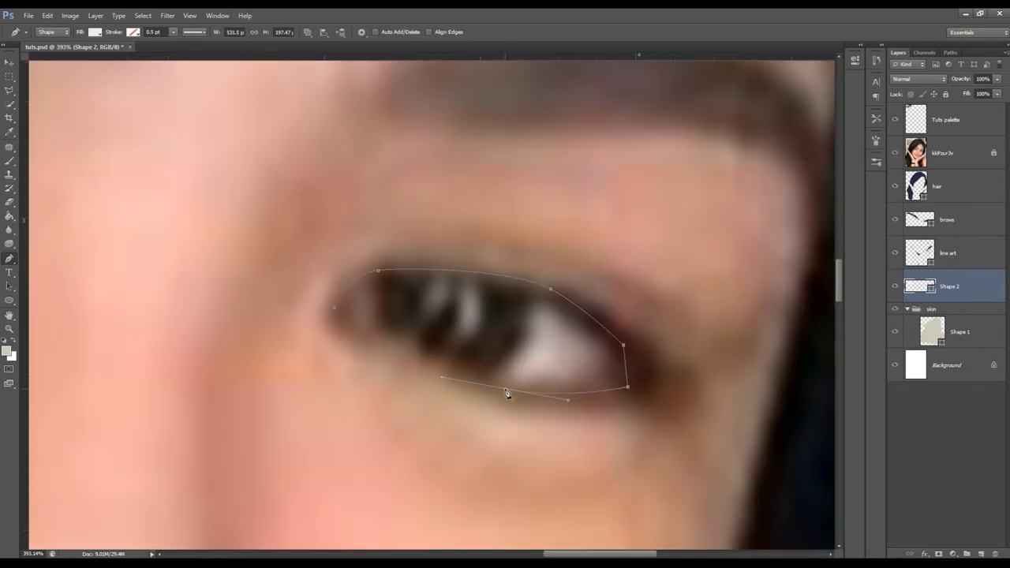
{"action": "left_click", "coordinate": [894, 152]}
{"action": "left_click_drag", "start_coordinate": [439, 363], "coordinate": [418, 341]}
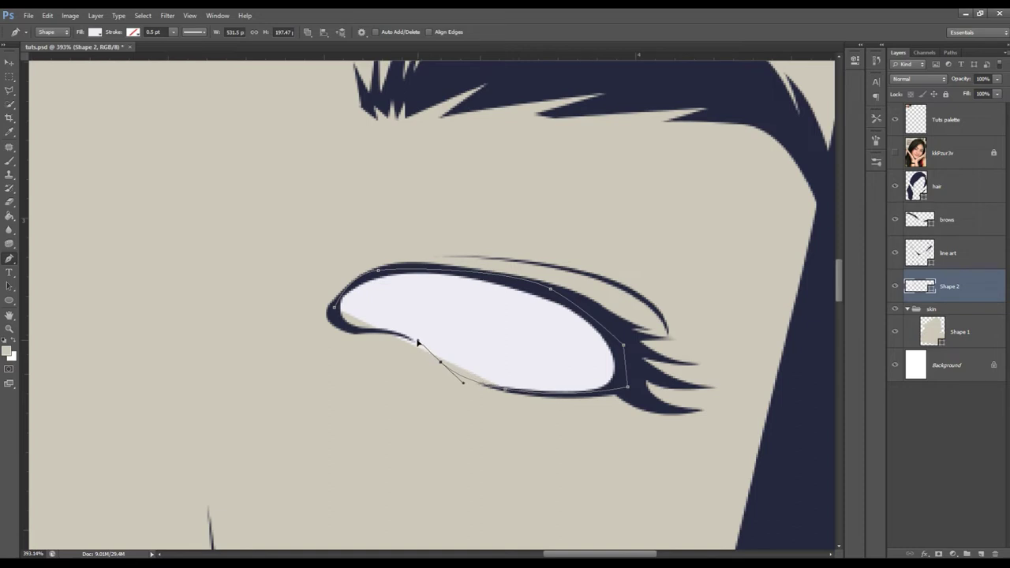
{"action": "left_click_drag", "start_coordinate": [373, 330], "coordinate": [345, 329]}
{"action": "left_click", "coordinate": [335, 314]}
Step: Zoom out to compare the portrait with the reference photo, then zoom back on the right eye
{"action": "left_click", "coordinate": [970, 119]}
{"action": "key", "text": "z"}
{"action": "left_click_drag", "start_coordinate": [581, 242], "coordinate": [470, 207]}
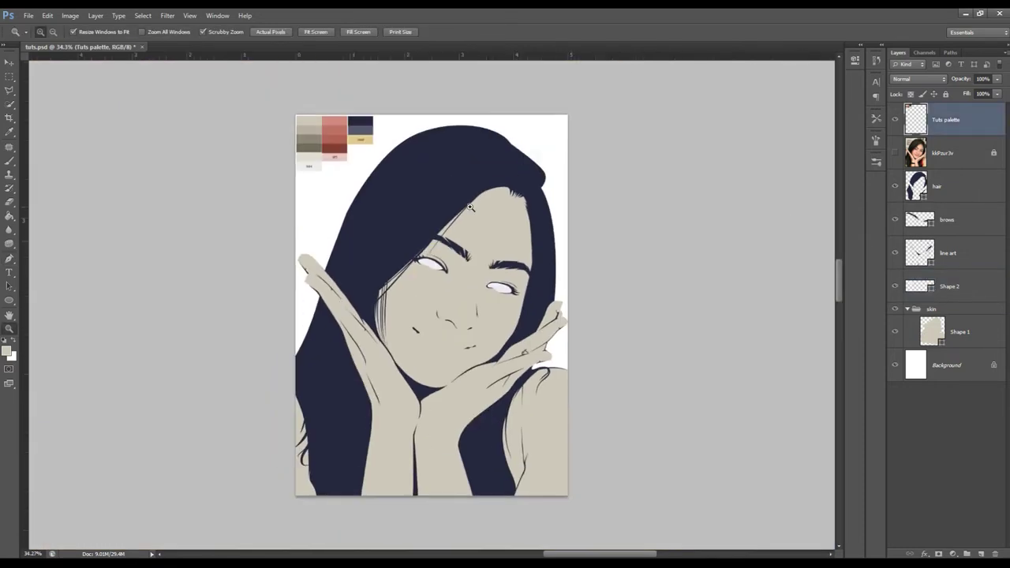
{"action": "left_click", "coordinate": [895, 153]}
{"action": "left_click", "coordinate": [894, 153]}
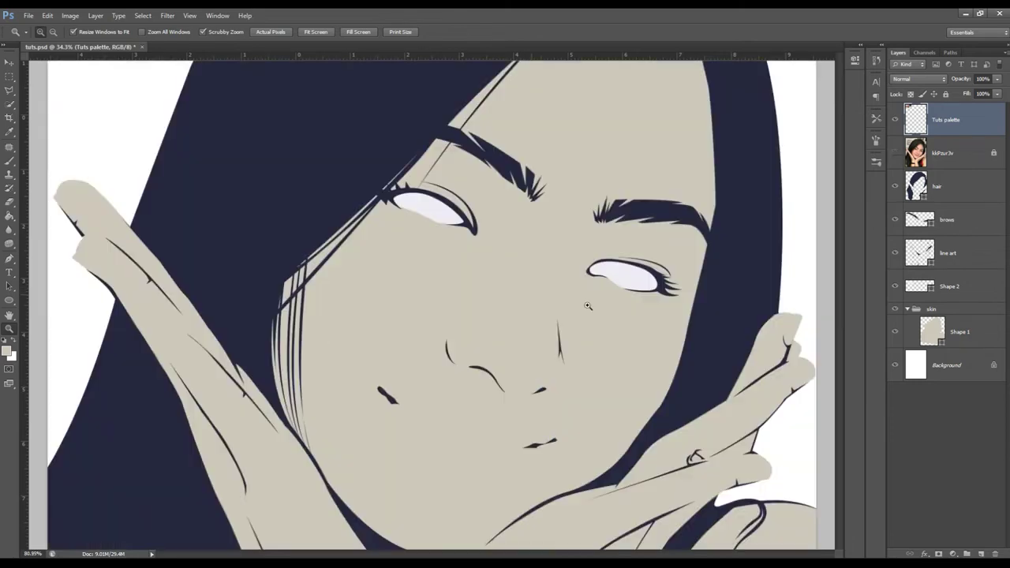
{"action": "left_click_drag", "start_coordinate": [442, 273], "coordinate": [503, 290]}
Step: Refine the right eye white's lower-left curve, deselect the path and fit the portrait on screen
{"action": "left_click", "coordinate": [920, 290]}
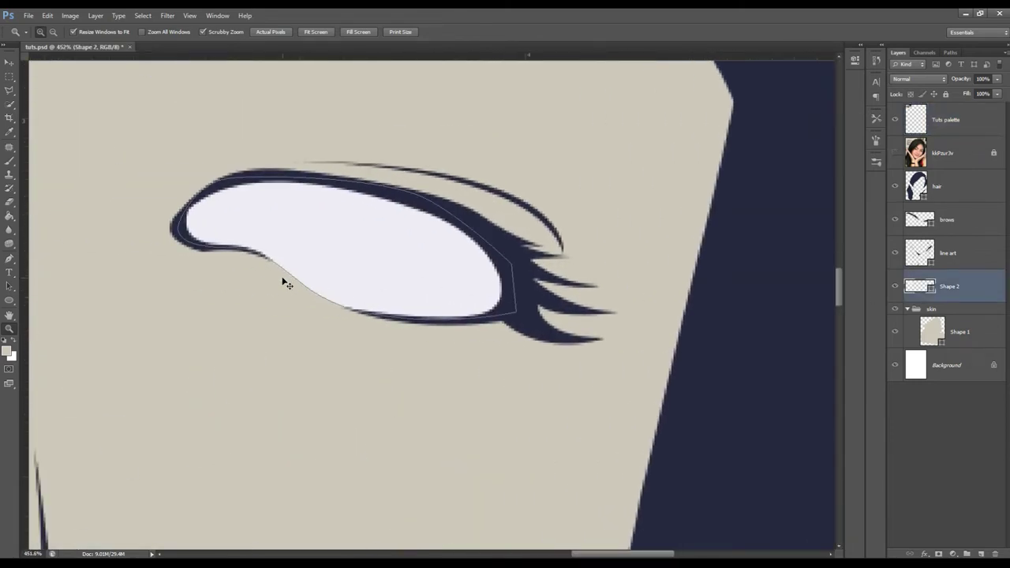
{"action": "left_click_drag", "start_coordinate": [307, 286], "coordinate": [313, 293]}
{"action": "left_click_drag", "start_coordinate": [309, 281], "coordinate": [342, 287]}
{"action": "key", "text": "p"}
{"action": "key", "text": "Return"}
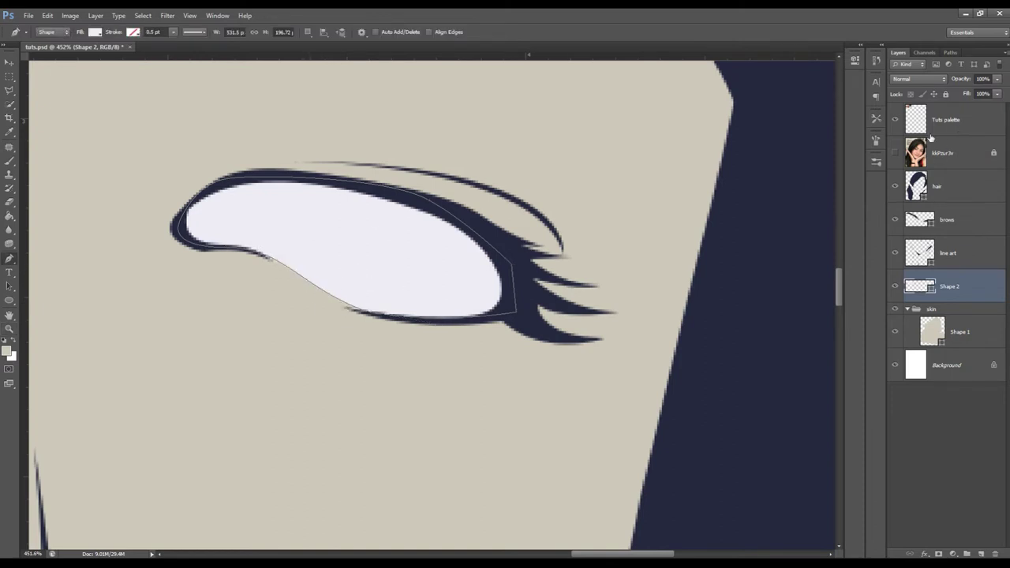
{"action": "left_click", "coordinate": [929, 126]}
{"action": "scroll", "coordinate": [491, 237], "scroll_direction": "down", "scroll_amount": 5}
{"action": "key", "text": "ctrl+0"}
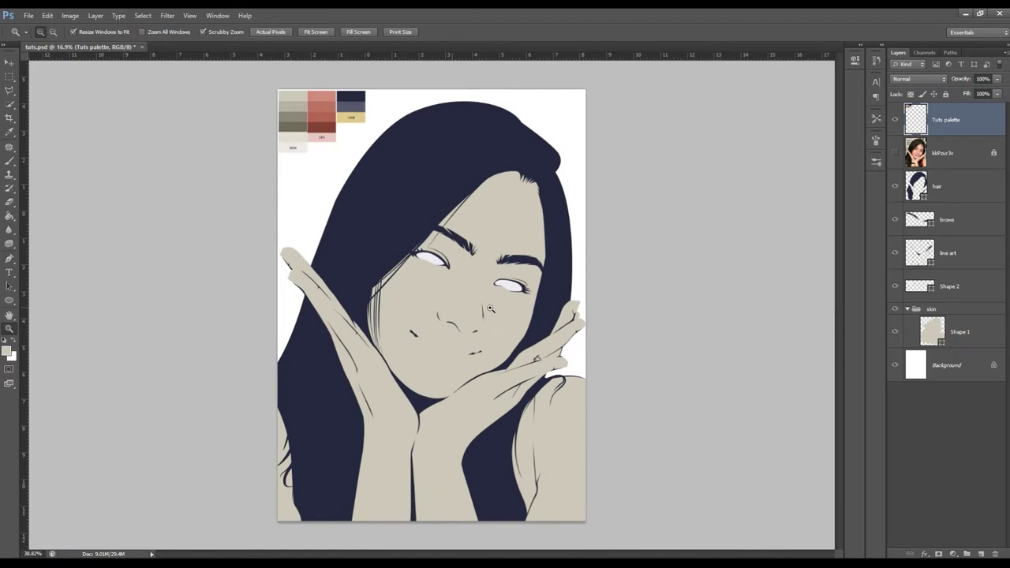
Step: Select the line art, zoom in on the left hand and set the Pen tool to Combine Shapes
{"action": "left_click", "coordinate": [405, 275]}
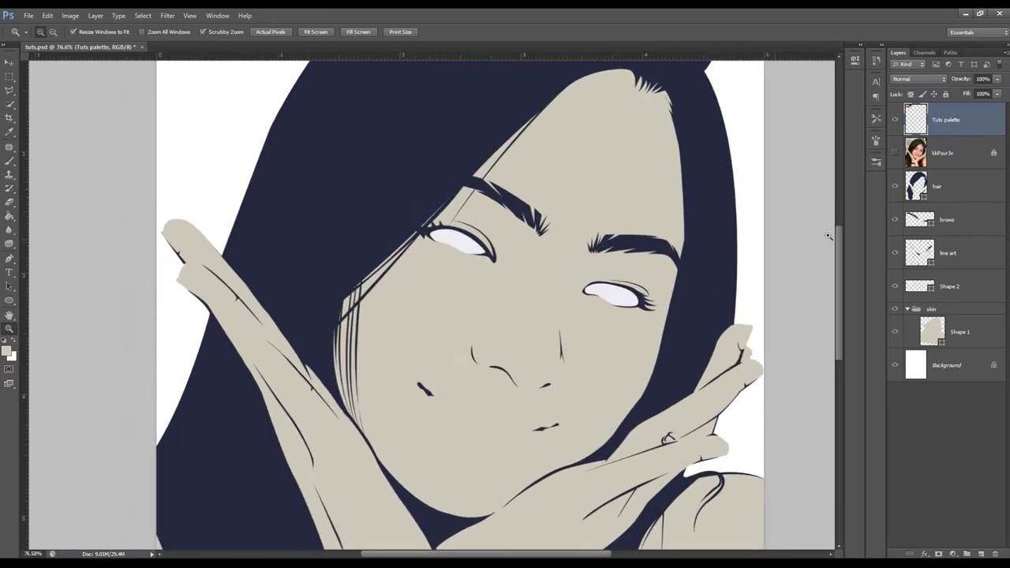
{"action": "left_click", "coordinate": [946, 253]}
{"action": "left_click", "coordinate": [288, 332]}
{"action": "left_click_drag", "start_coordinate": [289, 331], "coordinate": [823, 311]}
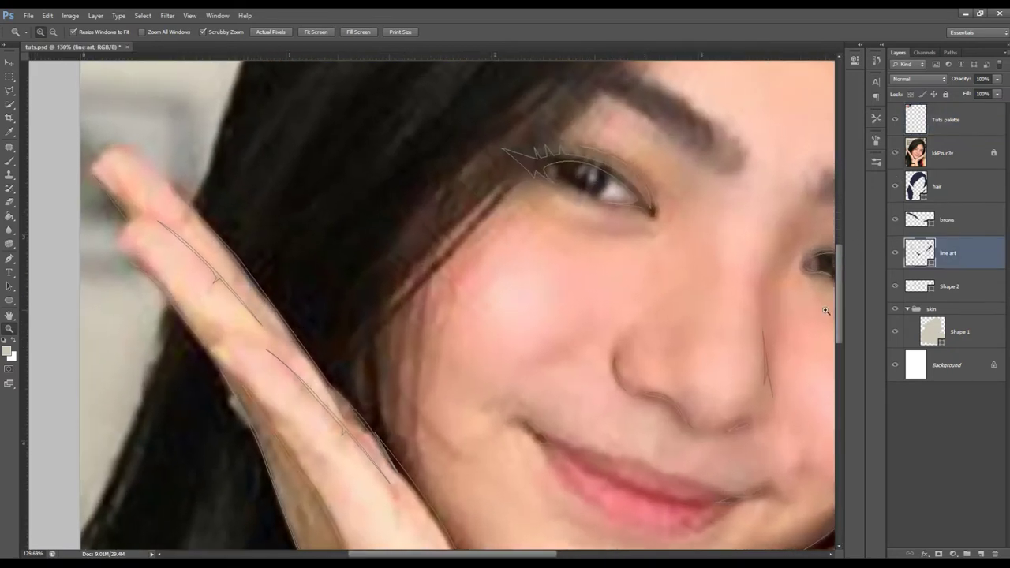
{"action": "key", "text": "p"}
{"action": "left_click", "coordinate": [307, 32]}
{"action": "left_click", "coordinate": [331, 52]}
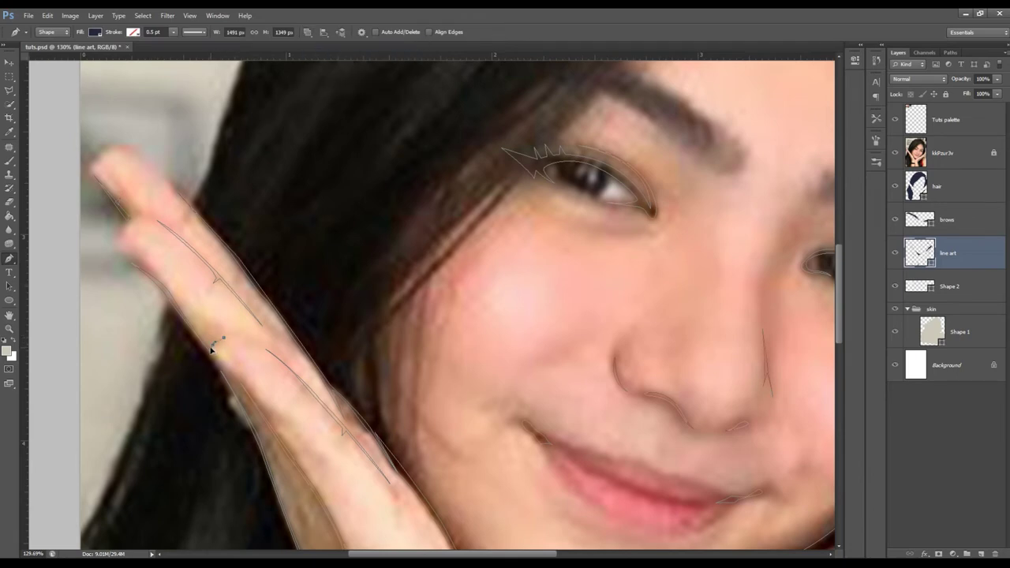
Step: Draw short crease strokes on the left hand's fingers in the line art layer
{"action": "key", "text": "Escape"}
{"action": "key", "text": "ctrl+space"}
{"action": "left_click", "coordinate": [243, 387]}
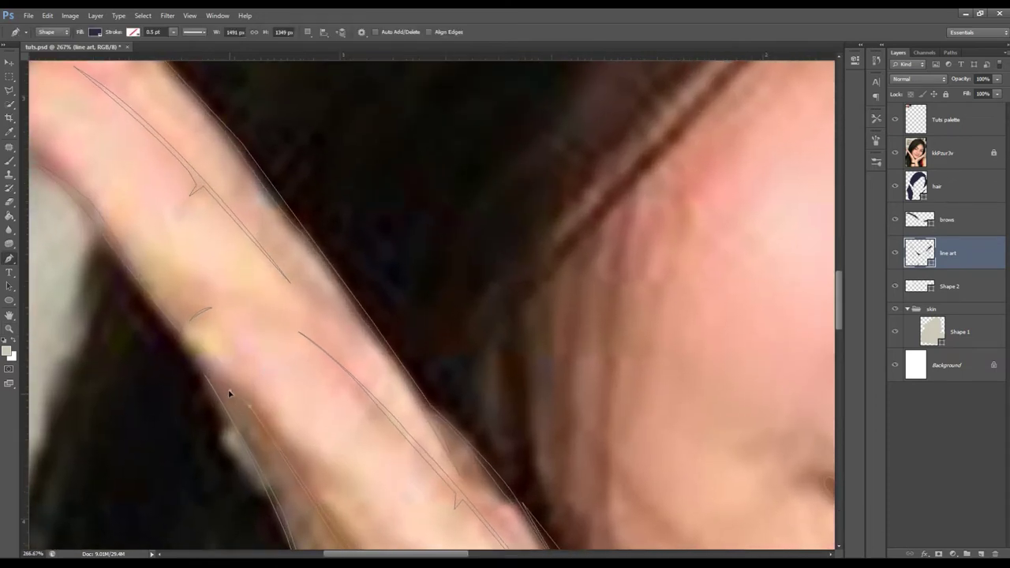
{"action": "left_click", "coordinate": [229, 389]}
{"action": "key", "text": "z"}
{"action": "scroll", "coordinate": [253, 409], "scroll_direction": "down", "scroll_amount": 5}
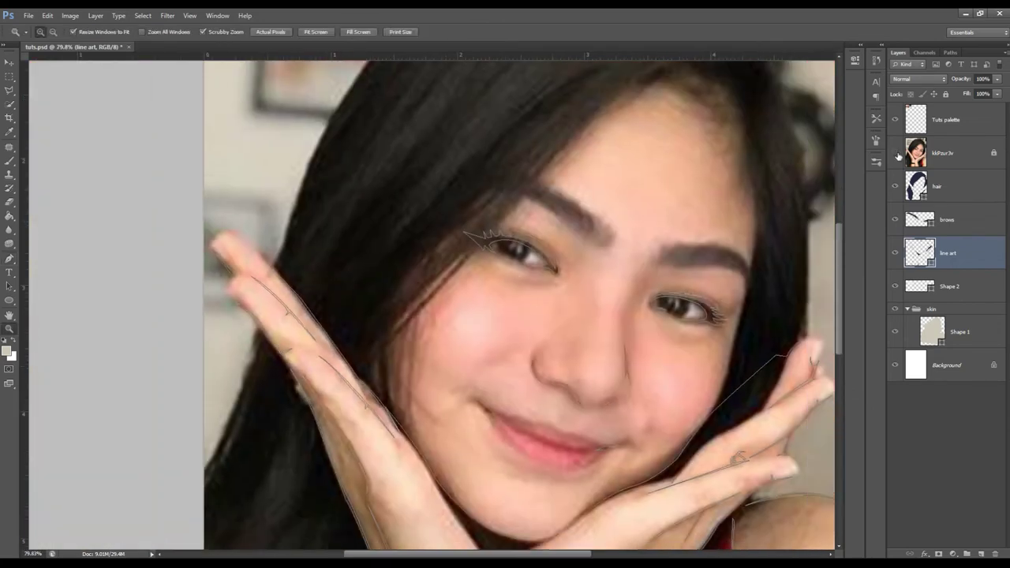
Step: Hide the reference photo, check the whole portrait, then zoom on the right hand's finger lines
{"action": "left_click", "coordinate": [946, 152]}
{"action": "left_click", "coordinate": [895, 152]}
{"action": "mouse_move", "coordinate": [518, 226]}
{"action": "left_mouse_down"}
{"action": "mouse_move", "coordinate": [460, 295]}
{"action": "mouse_move", "coordinate": [482, 293]}
{"action": "left_mouse_up"}
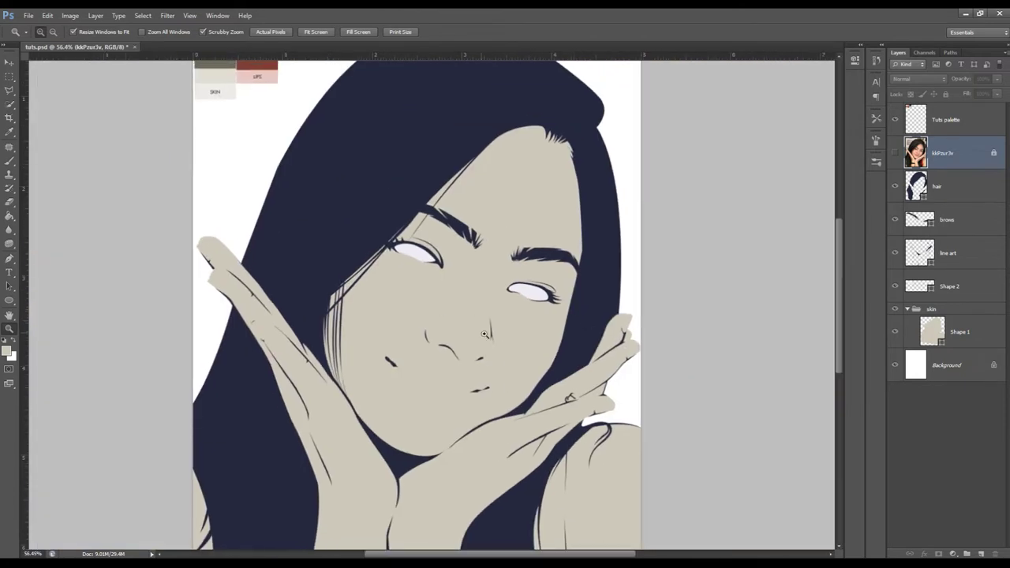
{"action": "left_click", "coordinate": [895, 153]}
{"action": "left_click", "coordinate": [895, 152]}
{"action": "left_click_drag", "start_coordinate": [595, 325], "coordinate": [568, 323]}
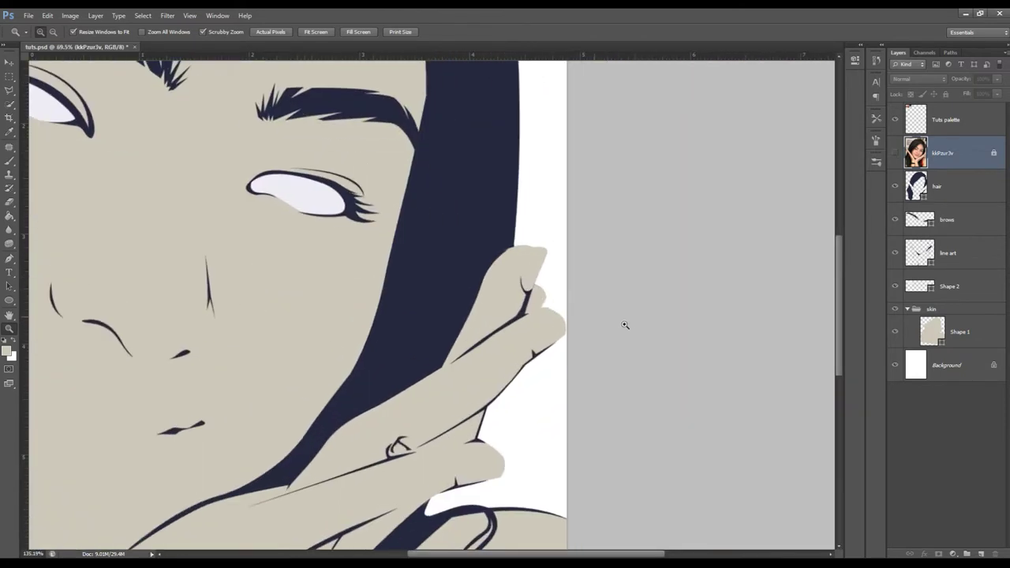
{"action": "left_click", "coordinate": [497, 316], "text": "ctrl"}
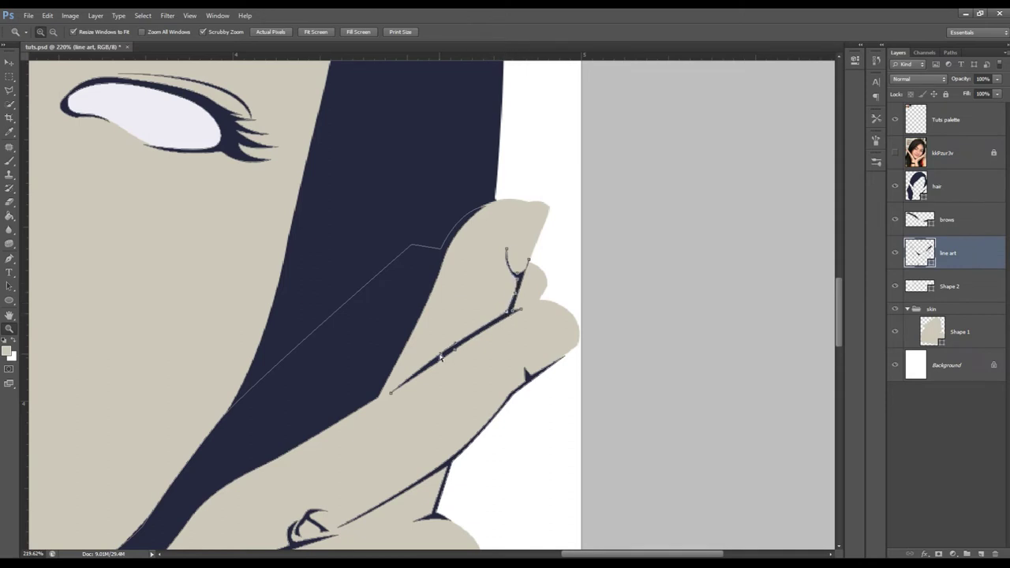
Step: Show the reference photo and add a new layer clipped to the Shape 2 eye whites
{"action": "key", "text": "ctrl+0"}
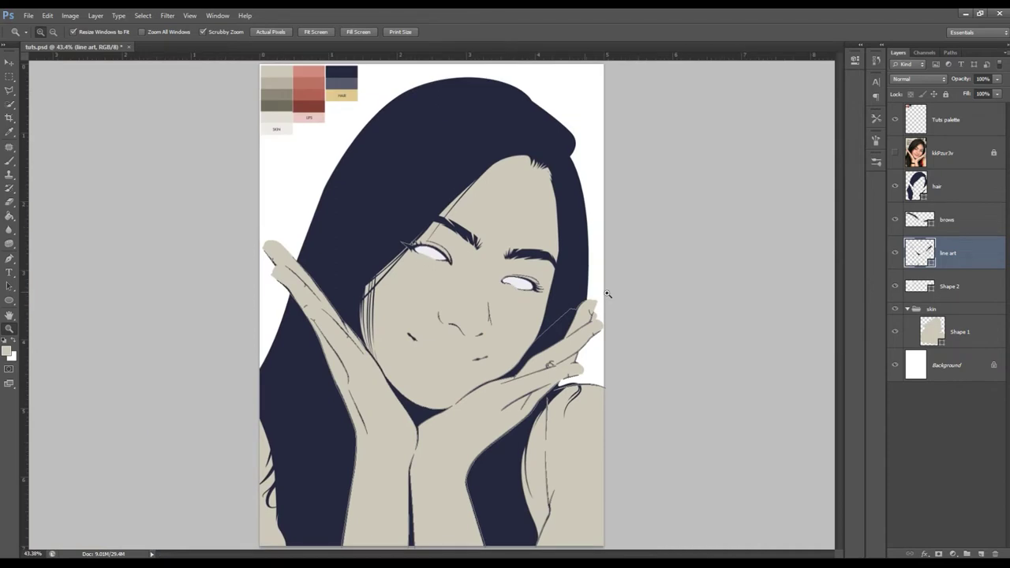
{"action": "left_click", "coordinate": [941, 371]}
{"action": "mouse_move", "coordinate": [498, 292]}
{"action": "left_mouse_down"}
{"action": "mouse_move", "coordinate": [479, 290]}
{"action": "mouse_move", "coordinate": [511, 310]}
{"action": "left_mouse_up"}
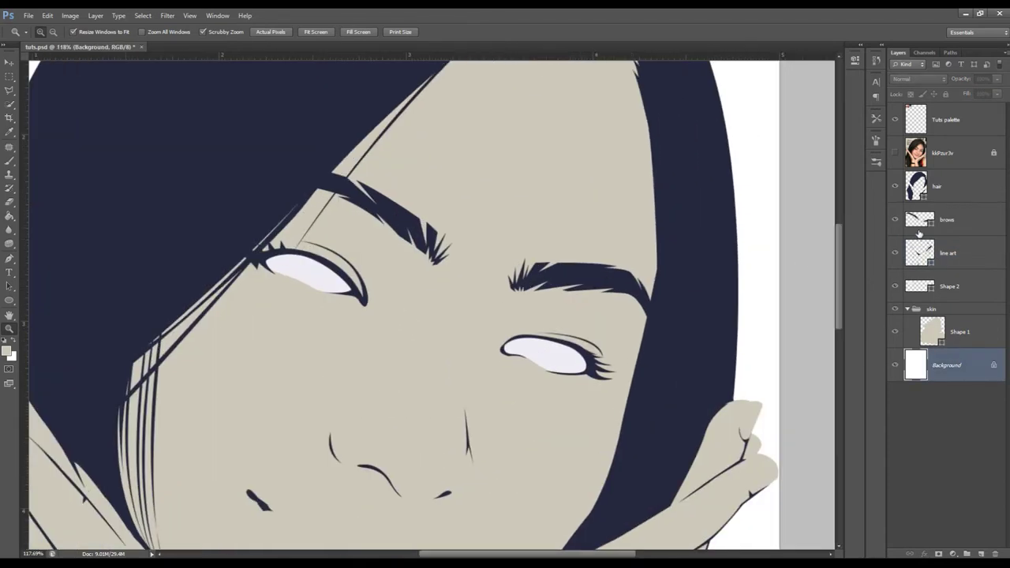
{"action": "left_click", "coordinate": [894, 153]}
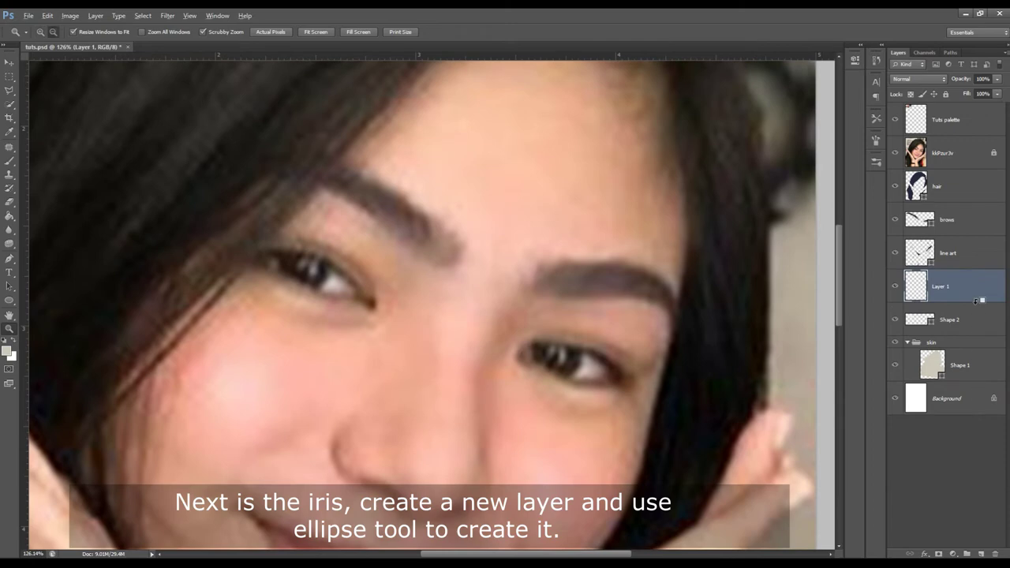
{"action": "left_click", "coordinate": [975, 304], "text": "alt"}
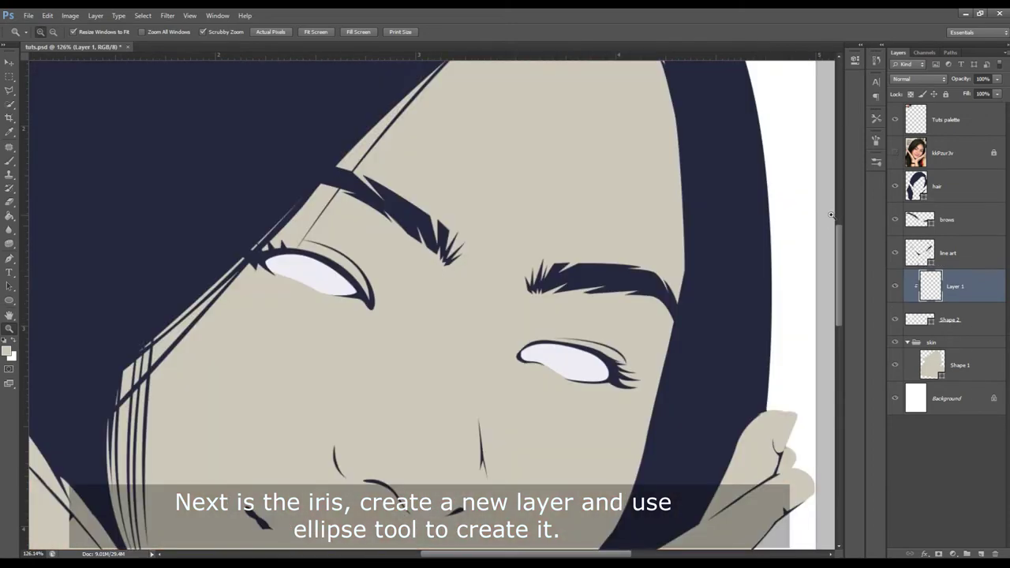
Step: Sample the navy hair colour as the foreground colour, then reselect the eye-whites layer
{"action": "left_click", "coordinate": [245, 150], "text": "ctrl"}
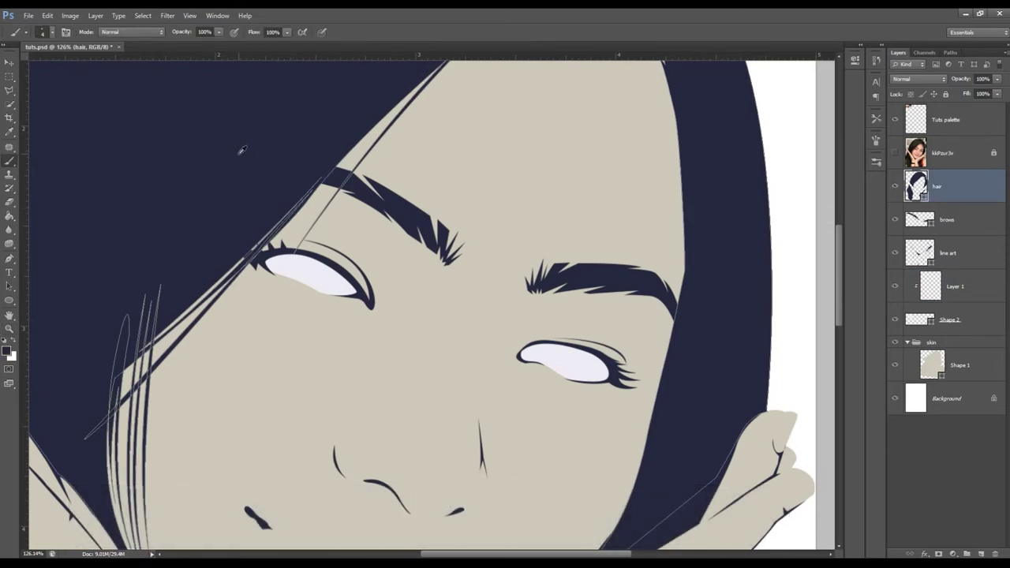
{"action": "left_click", "coordinate": [6, 350]}
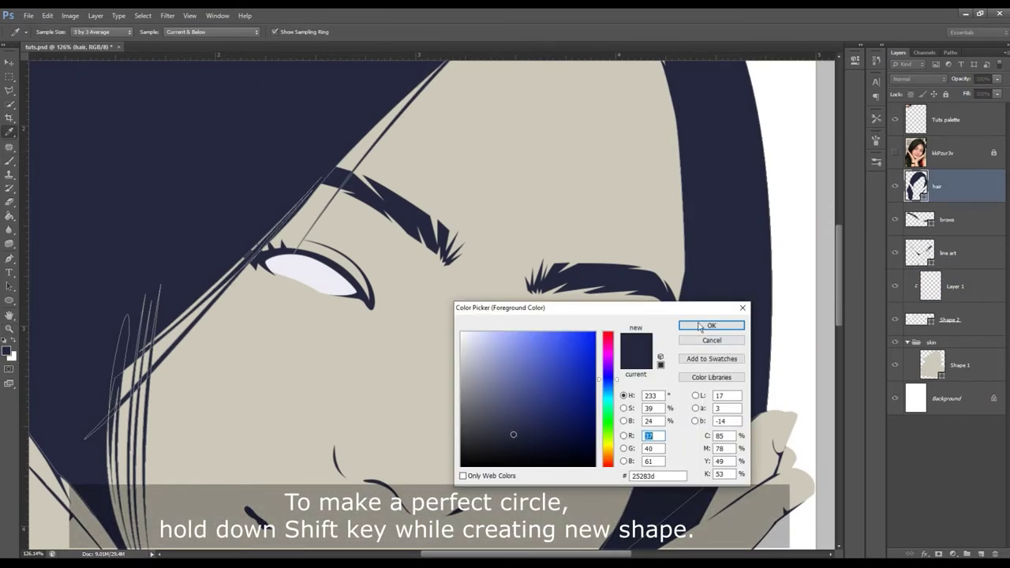
{"action": "left_click", "coordinate": [710, 325]}
{"action": "left_click", "coordinate": [947, 319]}
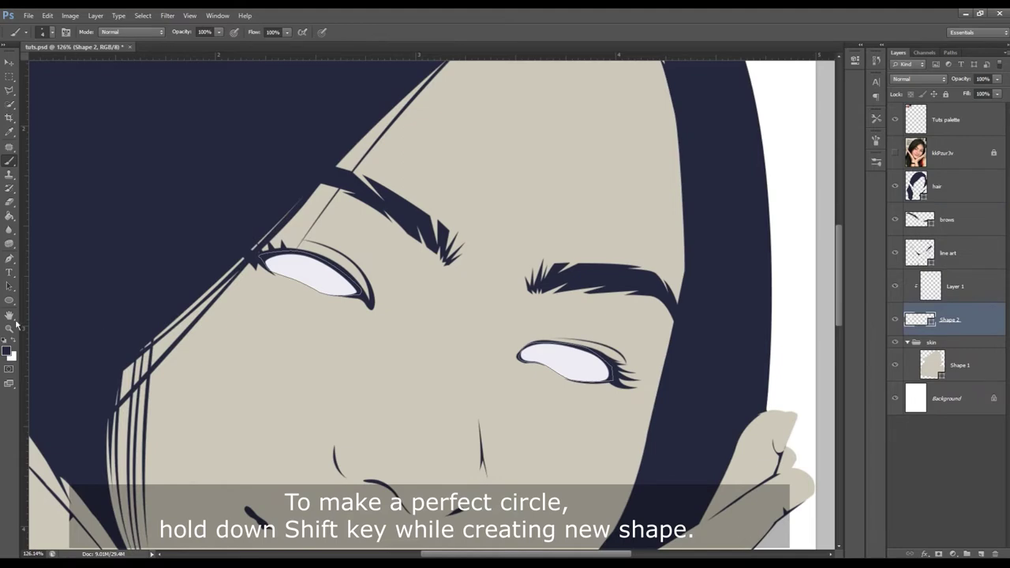
Step: Draw an Ellipse 1 circle over the left eye's iris, redrawing it after a stray first attempt
{"action": "key", "text": "u"}
{"action": "left_click", "coordinate": [895, 154]}
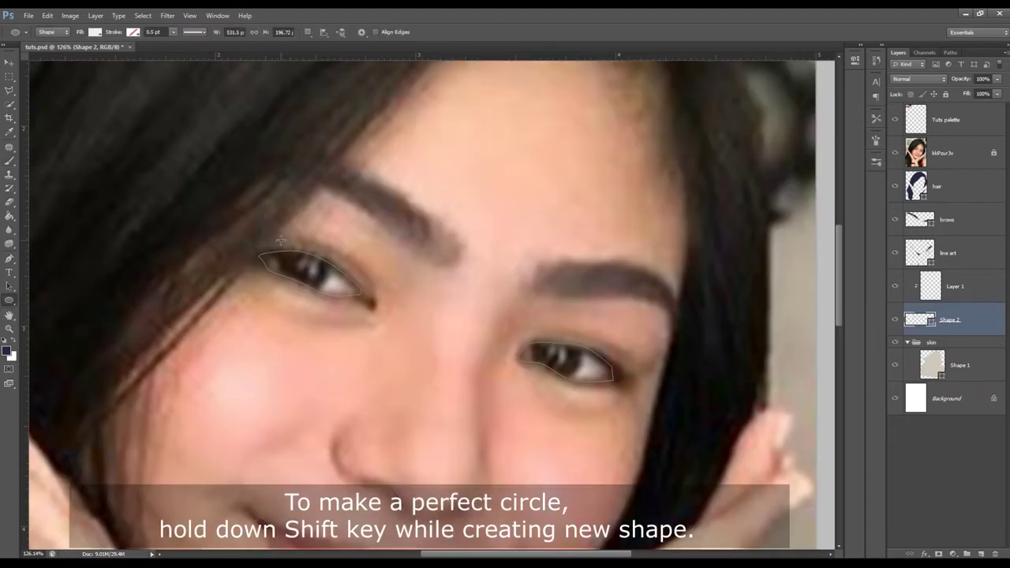
{"action": "left_click_drag", "start_coordinate": [278, 238], "coordinate": [359, 280]}
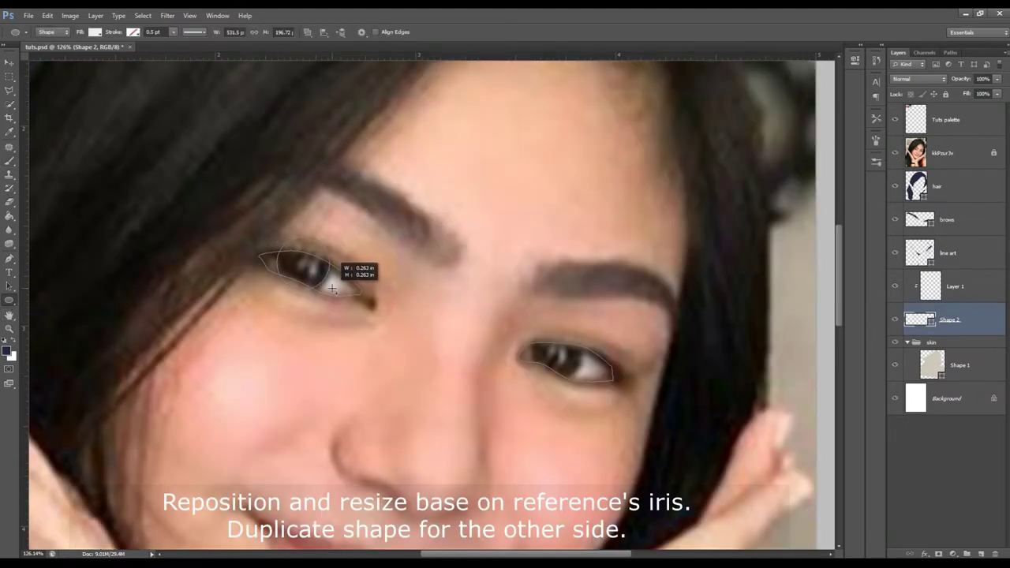
{"action": "key", "text": "alt+bracketright"}
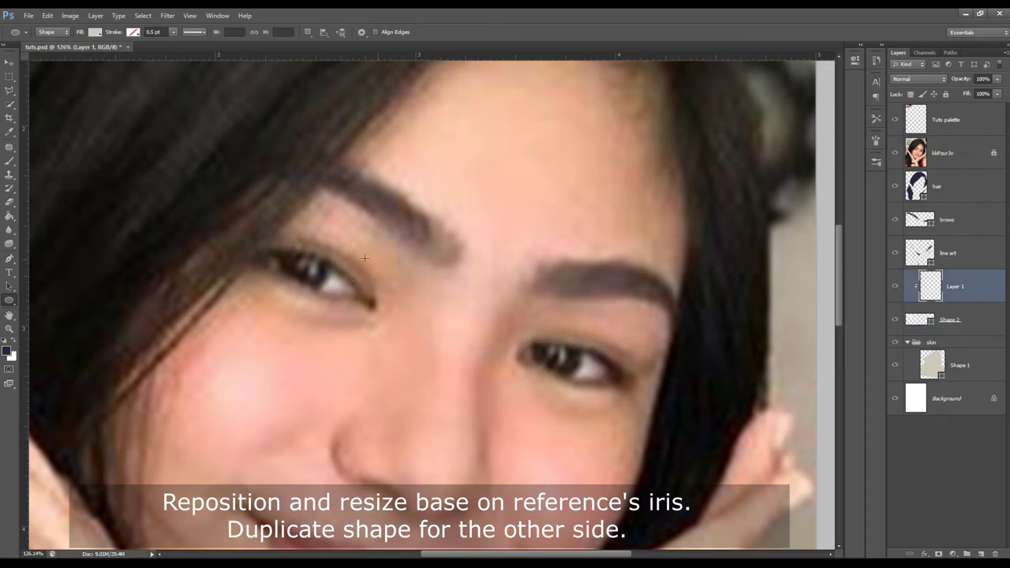
{"action": "mouse_move", "coordinate": [278, 230]}
{"action": "left_mouse_down"}
{"action": "mouse_move", "coordinate": [335, 287]}
{"action": "mouse_move", "coordinate": [318, 276]}
{"action": "left_mouse_up"}
{"action": "key", "text": "v"}
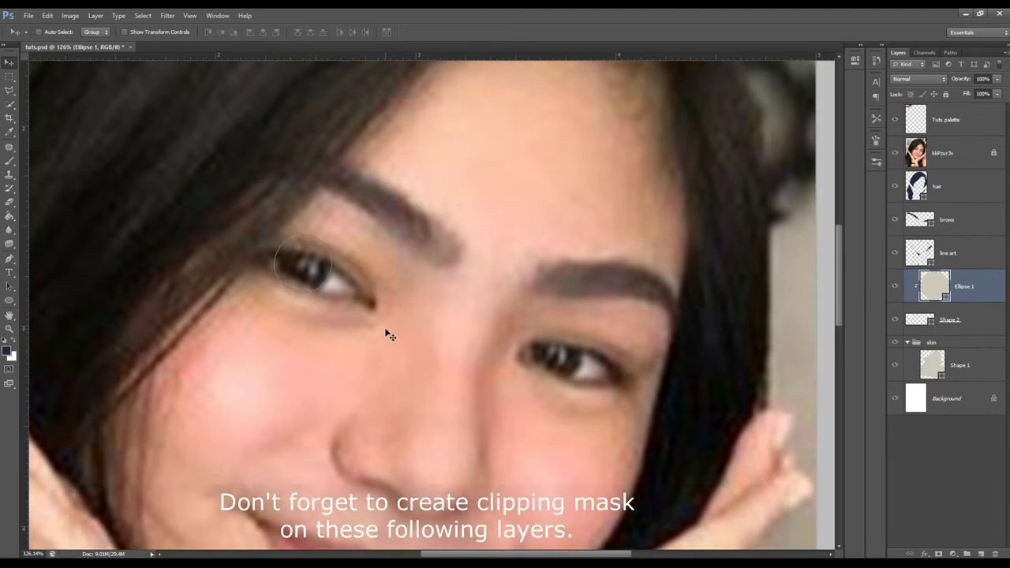
{"action": "key", "text": "ctrl+t"}
Step: Shrink the Ellipse 1 iris circle slightly to fit the left eye
{"action": "left_click_drag", "start_coordinate": [272, 234], "coordinate": [276, 237]}
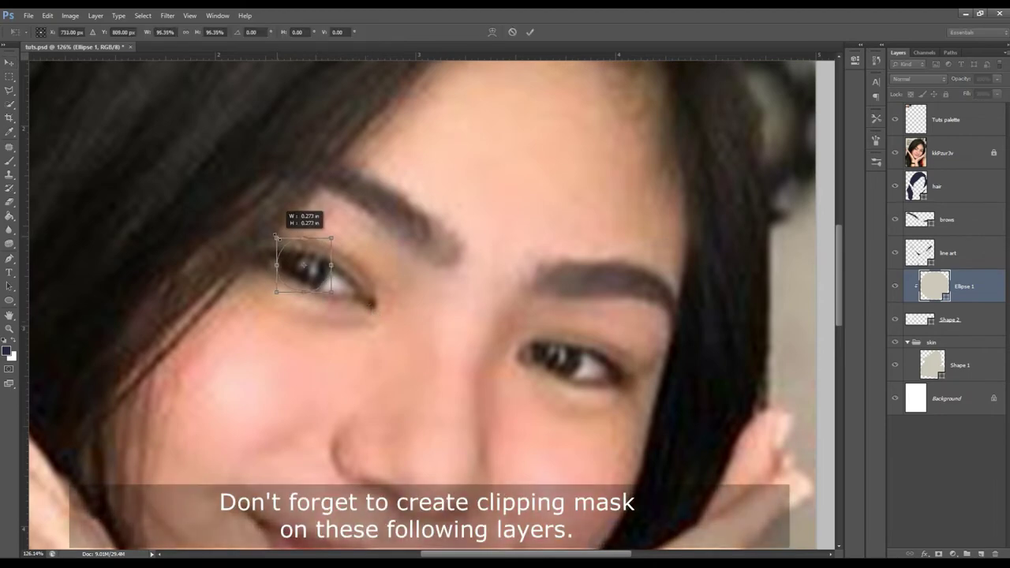
{"action": "left_click", "coordinate": [531, 32]}
{"action": "left_click", "coordinate": [899, 153]}
{"action": "left_click", "coordinate": [899, 153]}
{"action": "left_click", "coordinate": [895, 152]}
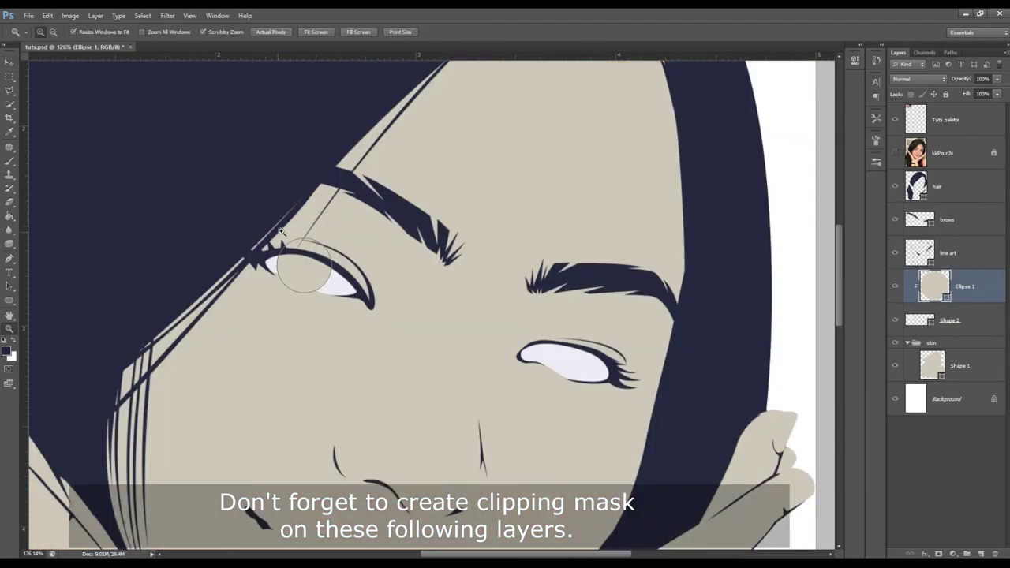
{"action": "key", "text": "z"}
{"action": "left_click_drag", "start_coordinate": [237, 235], "coordinate": [640, 251]}
{"action": "key", "text": "ctrl+0"}
Step: Fill the iris circle with the navy hair colour
{"action": "double_click", "coordinate": [933, 286]}
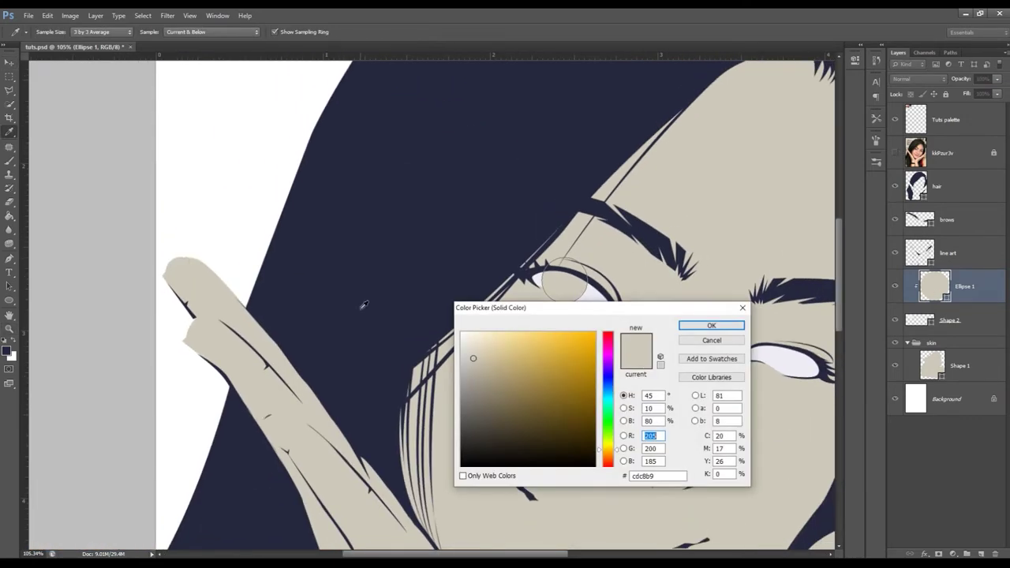
{"action": "left_click", "coordinate": [564, 278]}
{"action": "key", "text": "Return"}
{"action": "key", "text": "z"}
{"action": "mouse_move", "coordinate": [386, 299]}
{"action": "left_mouse_down"}
{"action": "mouse_move", "coordinate": [571, 282]}
{"action": "mouse_move", "coordinate": [507, 264]}
{"action": "mouse_move", "coordinate": [543, 274]}
{"action": "left_mouse_up"}
Step: Duplicate the iris circle, clip the copy to the eye whites, and move it onto the right eye
{"action": "left_click", "coordinate": [954, 285]}
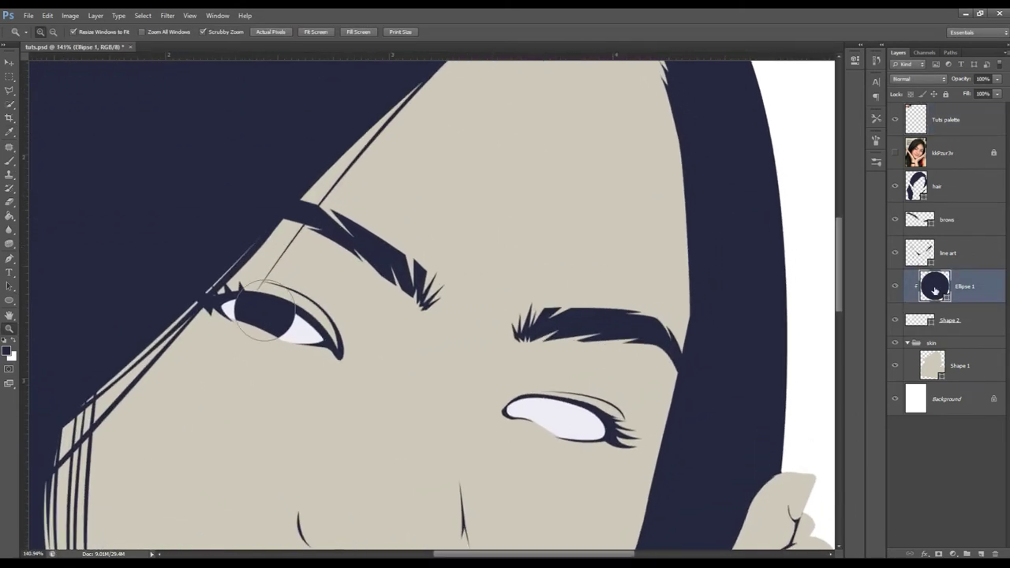
{"action": "key", "text": "ctrl+j"}
{"action": "left_click", "coordinate": [894, 153]}
{"action": "left_click", "coordinate": [981, 302], "text": "alt"}
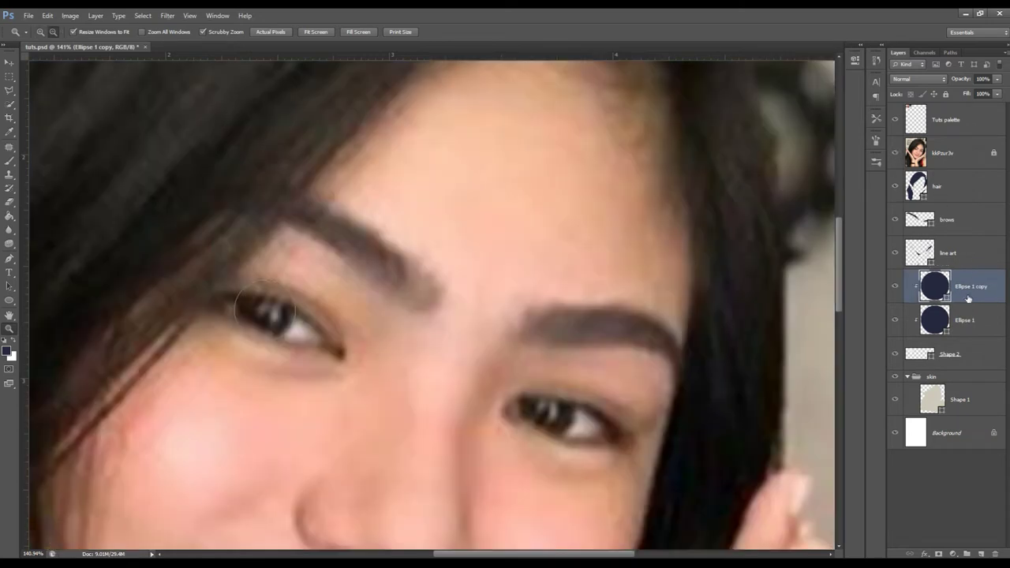
{"action": "key", "text": "v"}
{"action": "mouse_move", "coordinate": [316, 334]}
{"action": "left_mouse_down"}
{"action": "mouse_move", "coordinate": [563, 406]}
{"action": "mouse_move", "coordinate": [553, 411]}
{"action": "left_mouse_up"}
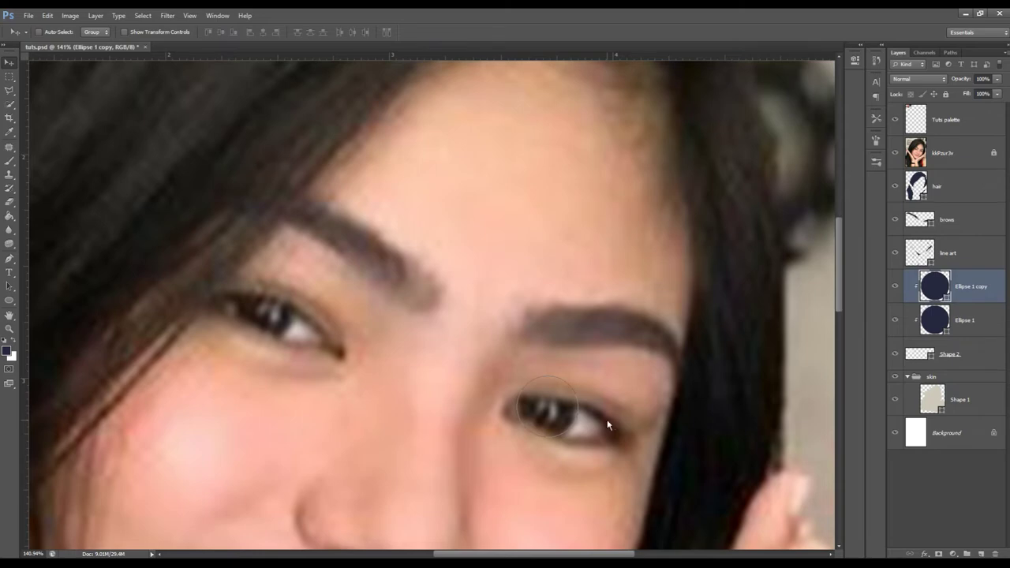
Step: Toggle the reference photo and zoom out to compare both navy irises with the face
{"action": "left_click", "coordinate": [895, 153]}
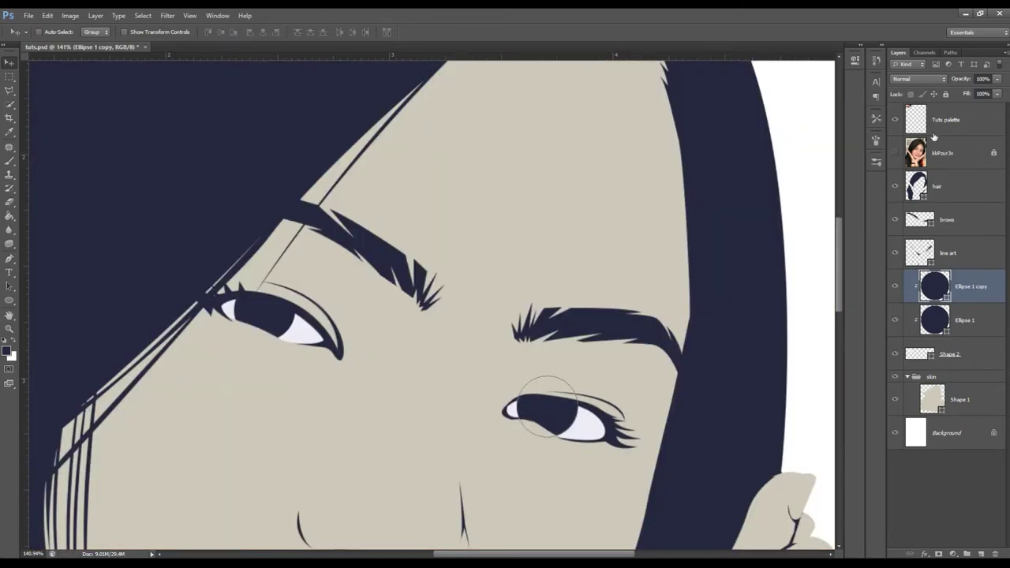
{"action": "left_click", "coordinate": [945, 120]}
{"action": "key", "text": "z"}
{"action": "mouse_move", "coordinate": [552, 284]}
{"action": "left_mouse_down"}
{"action": "mouse_move", "coordinate": [476, 284]}
{"action": "mouse_move", "coordinate": [552, 284]}
{"action": "left_mouse_up"}
{"action": "left_click", "coordinate": [895, 153]}
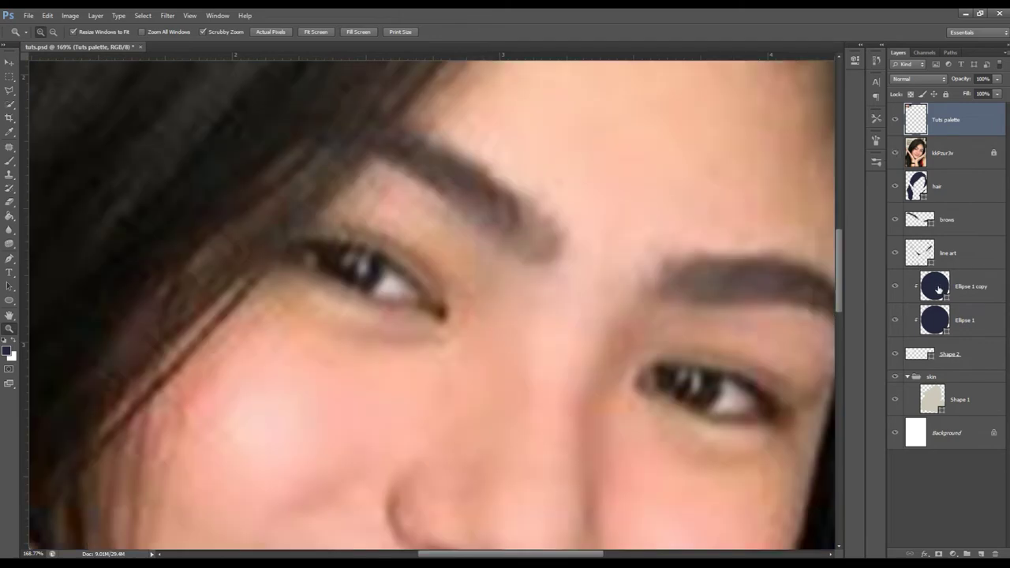
Step: Draw the first catchlight shape on the left iris with the Pen tool
{"action": "left_click", "coordinate": [970, 287]}
{"action": "left_click_drag", "start_coordinate": [327, 276], "coordinate": [351, 275]}
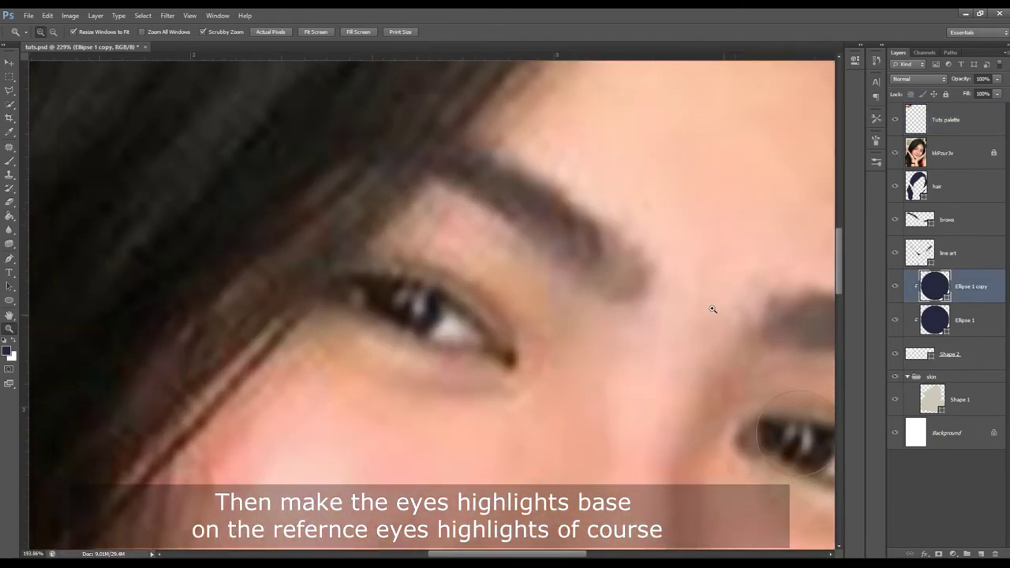
{"action": "mouse_move", "coordinate": [712, 308]}
{"action": "left_mouse_down"}
{"action": "mouse_move", "coordinate": [439, 298]}
{"action": "mouse_move", "coordinate": [495, 296]}
{"action": "left_mouse_up"}
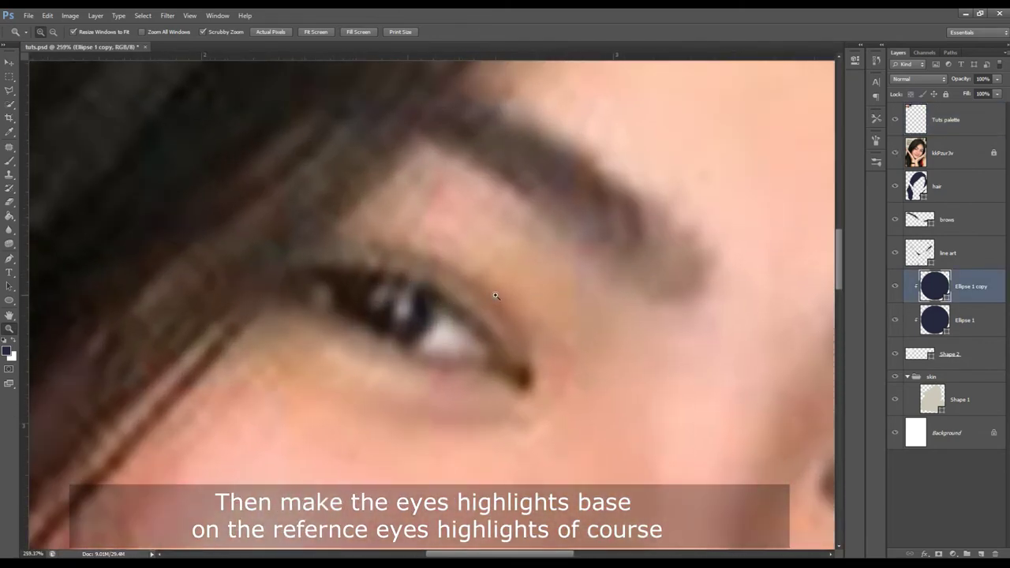
{"action": "key", "text": "p"}
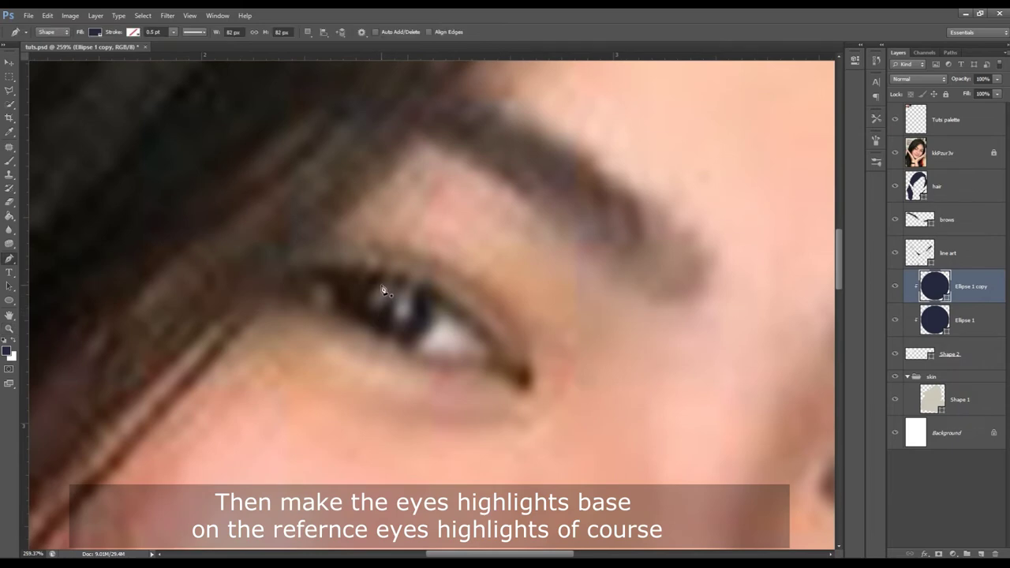
{"action": "left_click", "coordinate": [381, 285]}
{"action": "left_click", "coordinate": [369, 299]}
{"action": "left_click", "coordinate": [382, 301]}
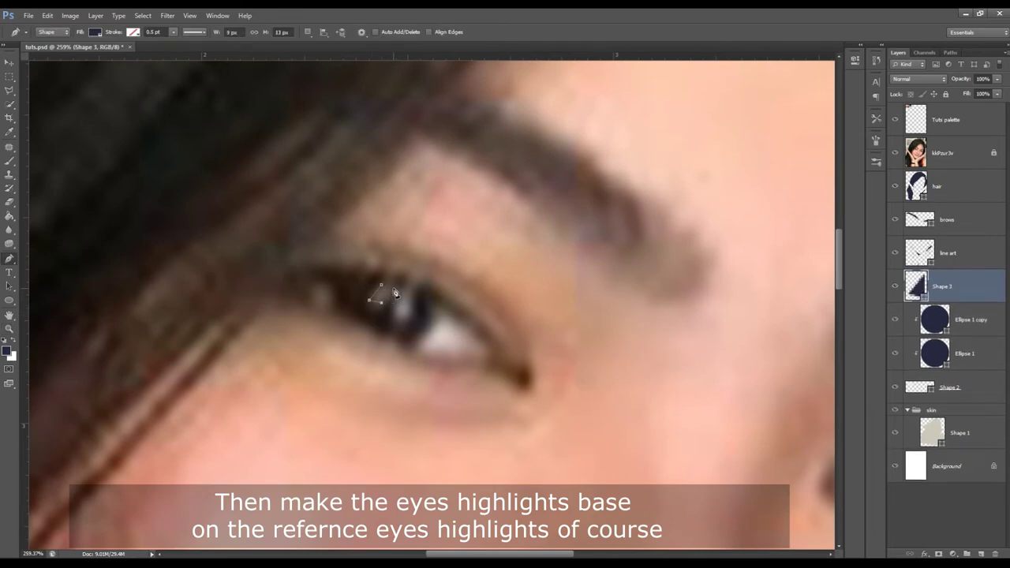
{"action": "left_click", "coordinate": [393, 290]}
{"action": "left_click", "coordinate": [381, 285]}
{"action": "left_click", "coordinate": [307, 32]}
{"action": "left_click", "coordinate": [355, 53]}
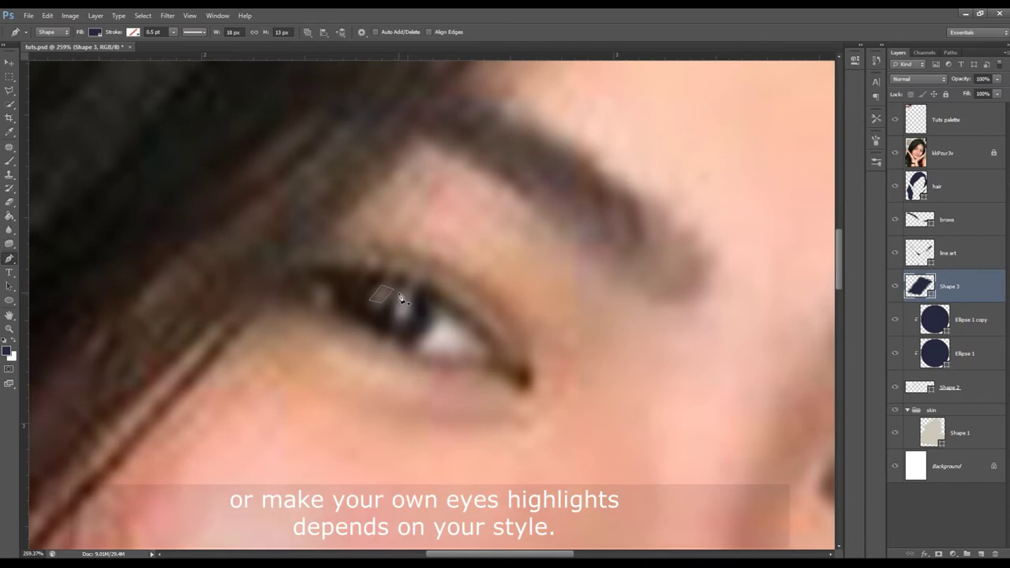
Step: Draw a second catchlight shape on the iris and fill the highlights near-white
{"action": "left_click", "coordinate": [396, 291]}
{"action": "left_click", "coordinate": [392, 316]}
{"action": "left_click", "coordinate": [410, 320]}
{"action": "left_click", "coordinate": [409, 295]}
{"action": "left_click", "coordinate": [396, 291]}
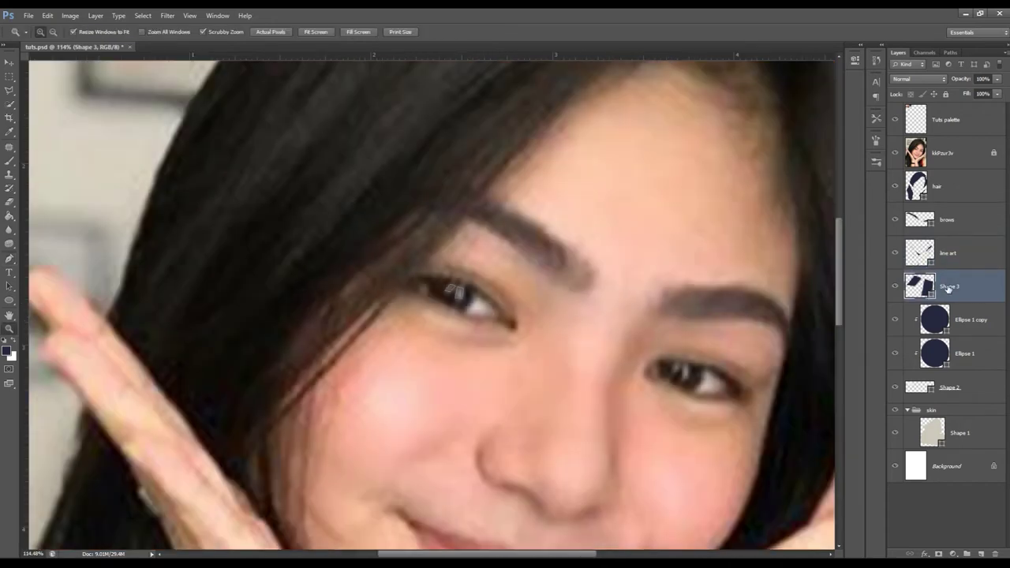
{"action": "double_click", "coordinate": [927, 289]}
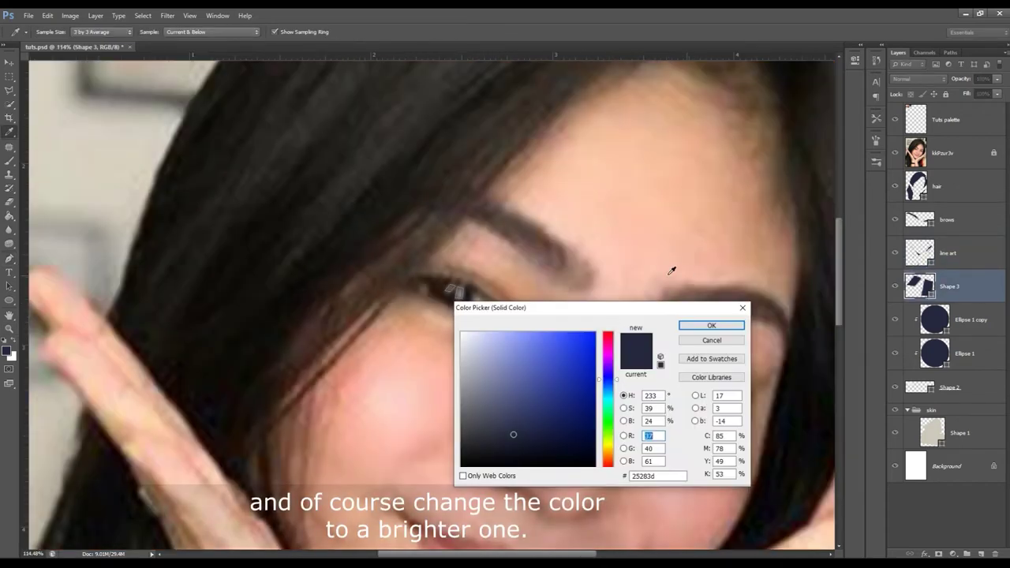
{"action": "left_click", "coordinate": [462, 333]}
{"action": "left_click", "coordinate": [710, 325]}
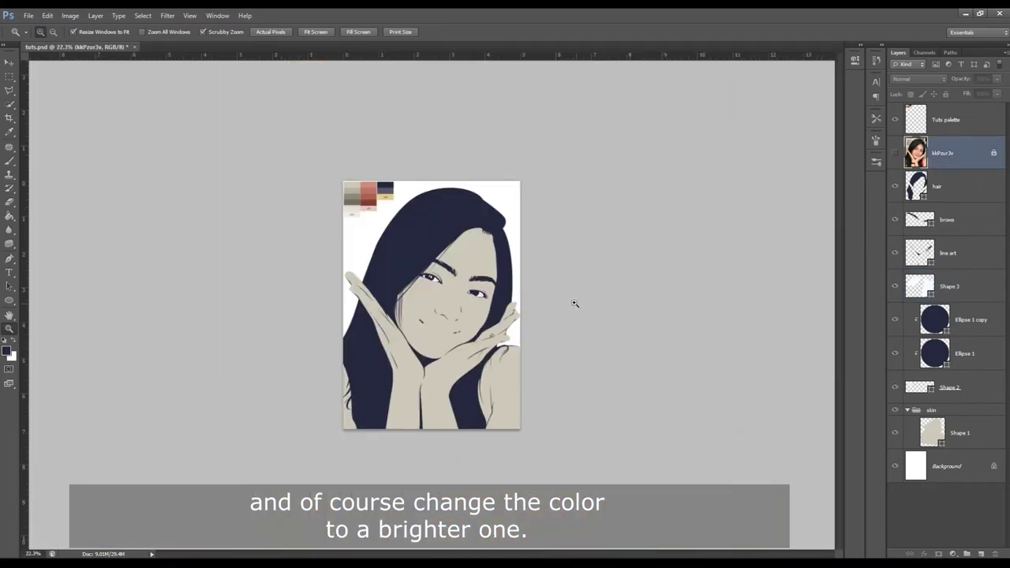
Step: Add a right-eye catchlight to the same highlight layer, then hide the reference photo
{"action": "left_click_drag", "start_coordinate": [505, 281], "coordinate": [564, 289]}
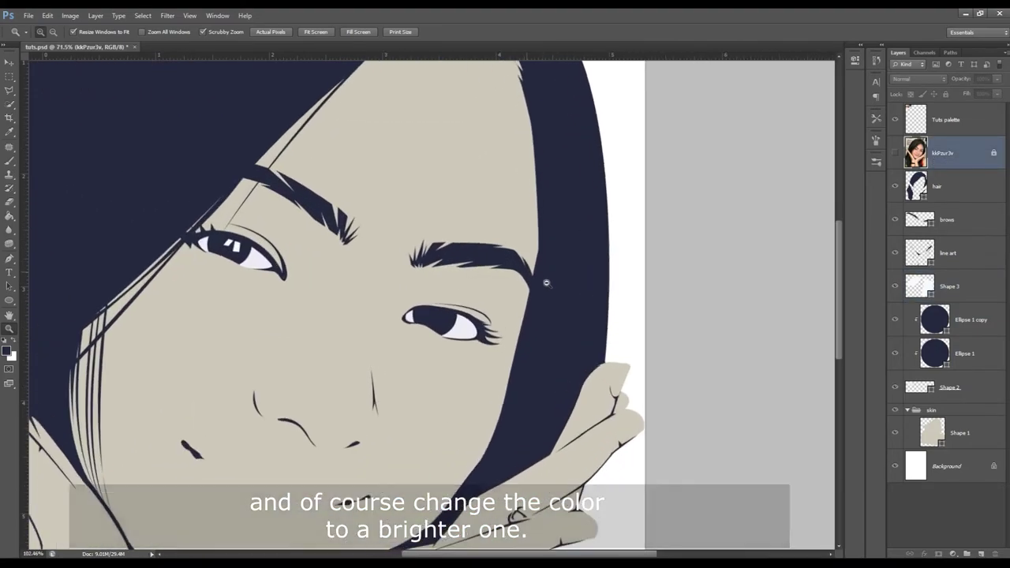
{"action": "left_click", "coordinate": [894, 153]}
{"action": "left_click", "coordinate": [949, 285]}
{"action": "left_click_drag", "start_coordinate": [410, 345], "coordinate": [451, 345]}
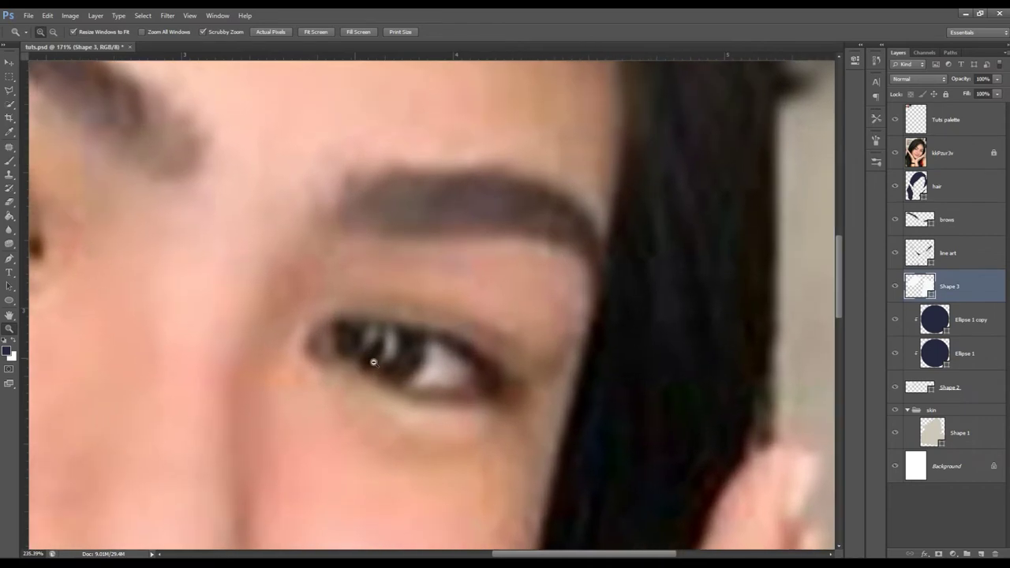
{"action": "key", "text": "p"}
{"action": "left_click", "coordinate": [306, 31]}
{"action": "left_click", "coordinate": [332, 53]}
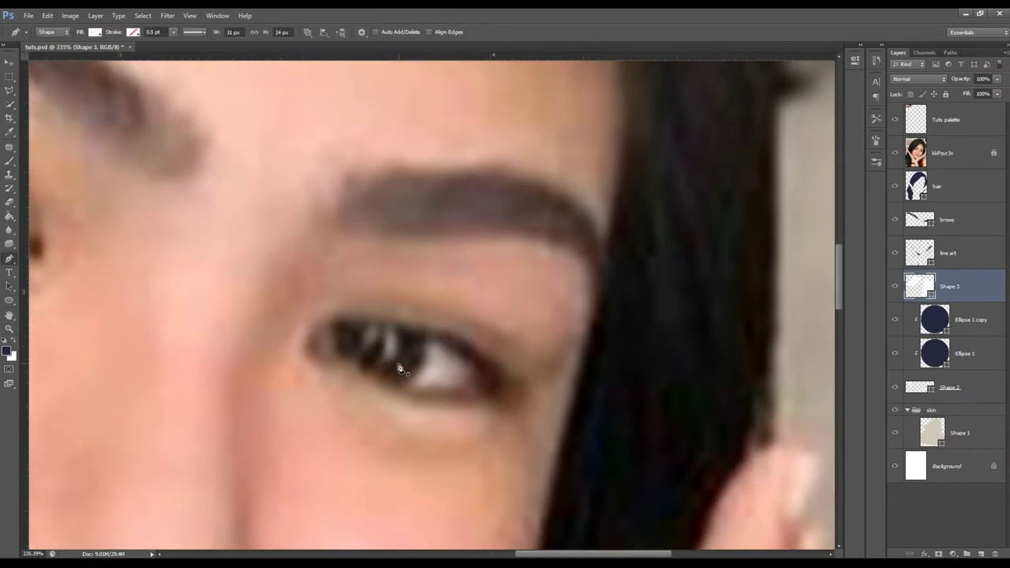
{"action": "left_click_drag", "start_coordinate": [384, 344], "coordinate": [383, 356]}
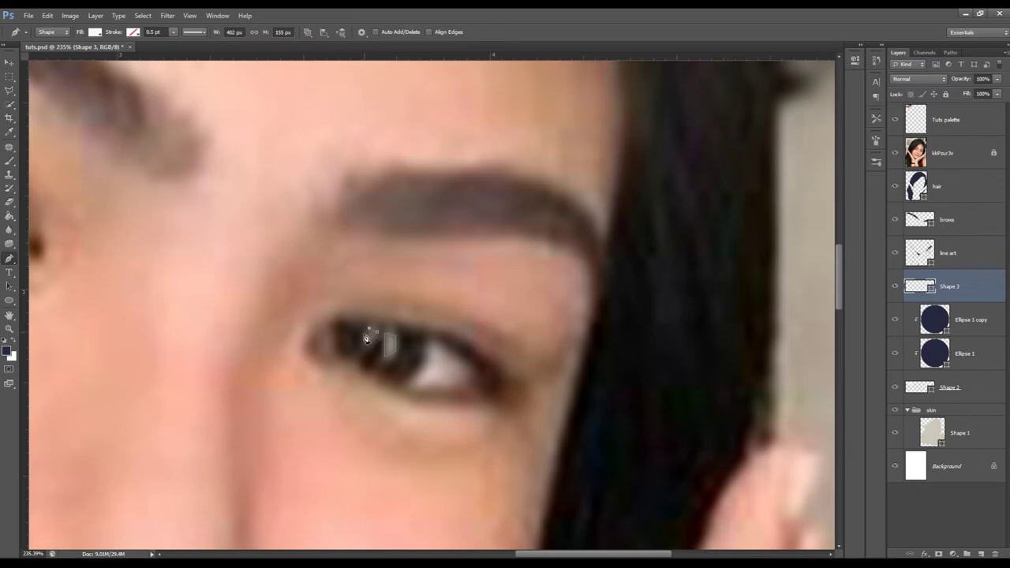
{"action": "left_click", "coordinate": [895, 152]}
{"action": "key", "text": "z"}
{"action": "left_click_drag", "start_coordinate": [710, 178], "coordinate": [668, 177]}
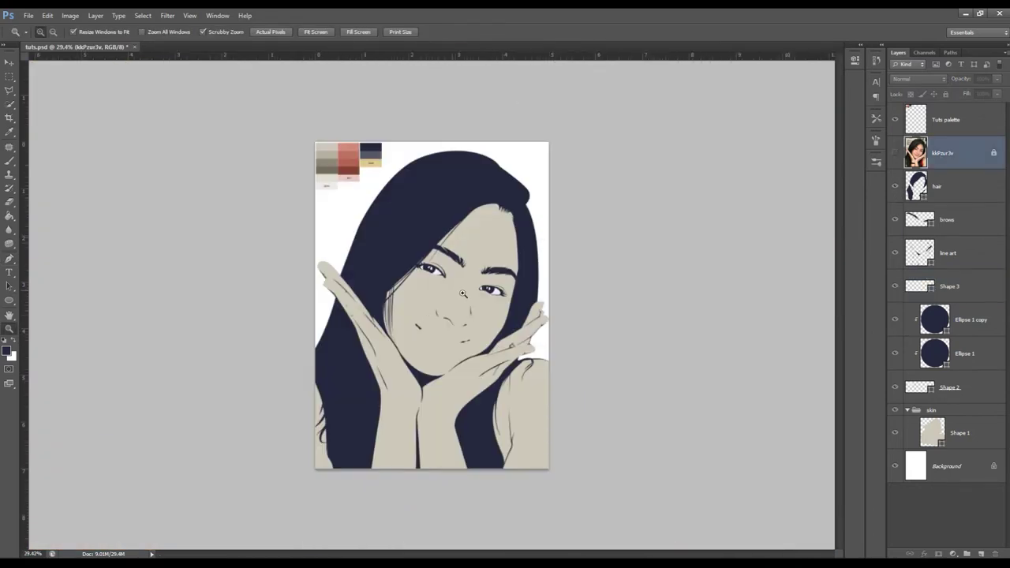
Step: Duplicate the left-eye Ellipse 1 iris and recolour the copy olive yellow #948d1f
{"action": "left_click_drag", "start_coordinate": [463, 293], "coordinate": [513, 256]}
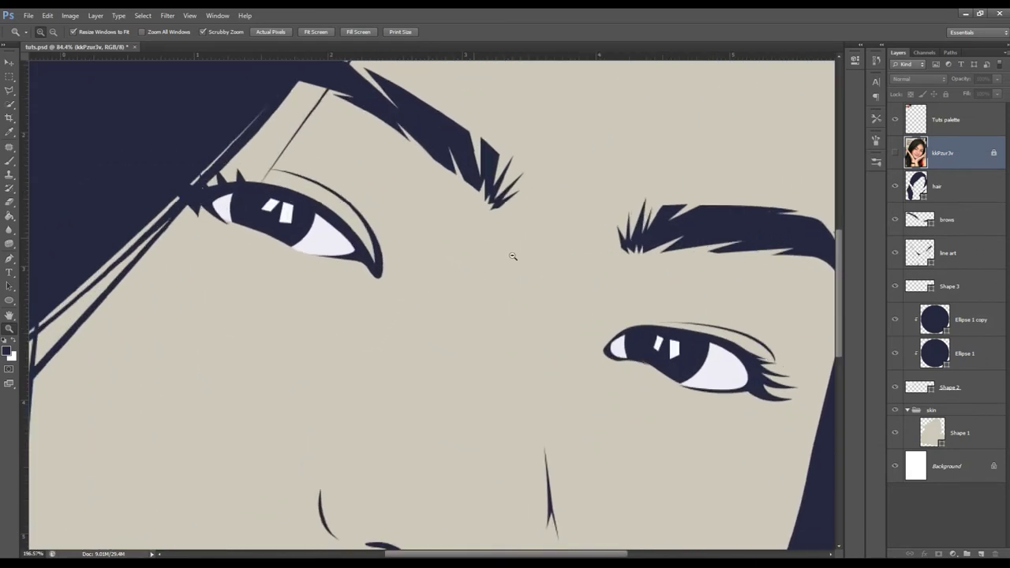
{"action": "left_click", "coordinate": [939, 352]}
{"action": "left_click", "coordinate": [940, 323]}
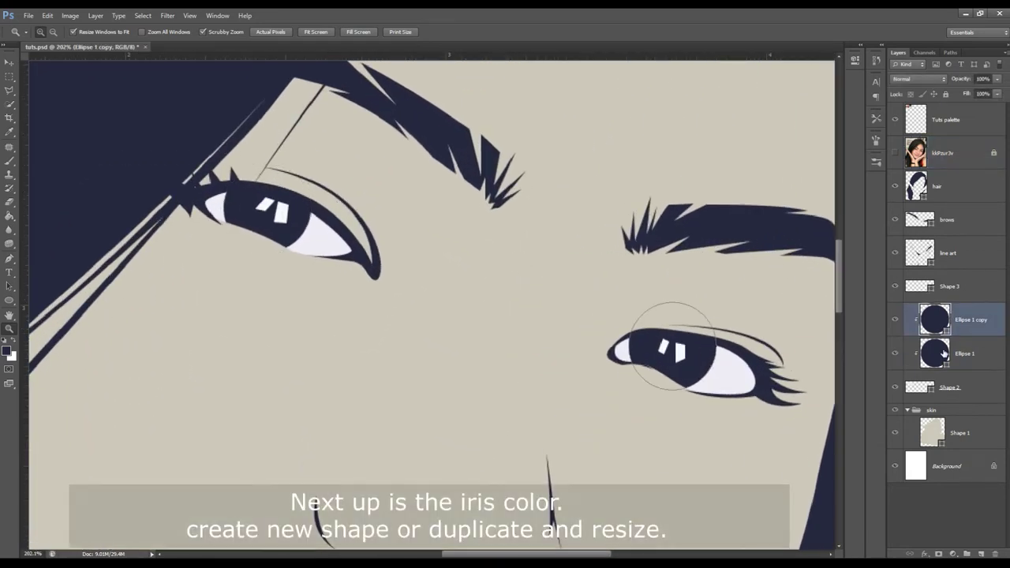
{"action": "left_click", "coordinate": [942, 352]}
{"action": "key", "text": "ctrl+j"}
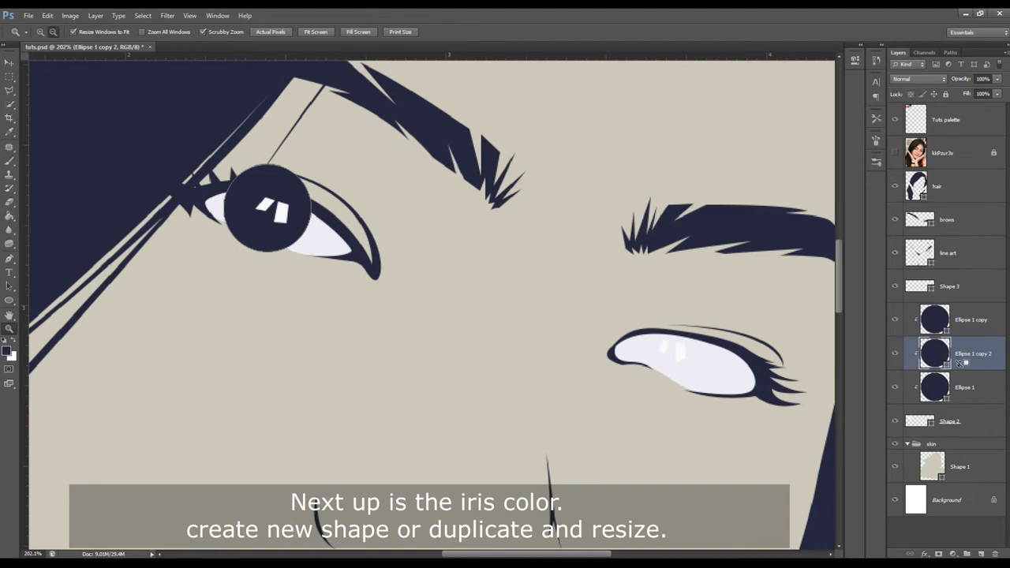
{"action": "double_click", "coordinate": [935, 353]}
{"action": "left_click_drag", "start_coordinate": [617, 383], "coordinate": [617, 445]}
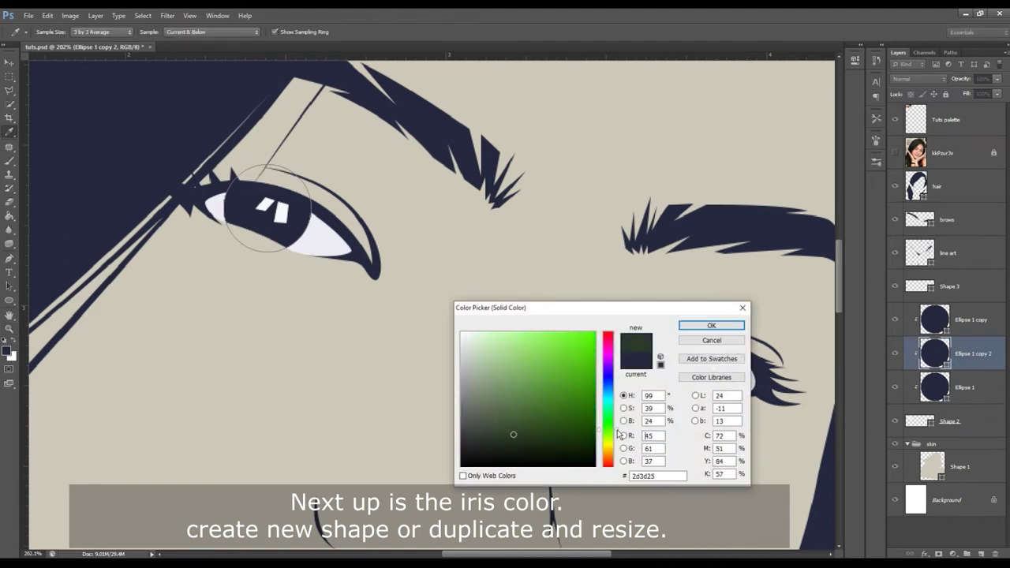
{"action": "left_click_drag", "start_coordinate": [562, 369], "coordinate": [567, 388]}
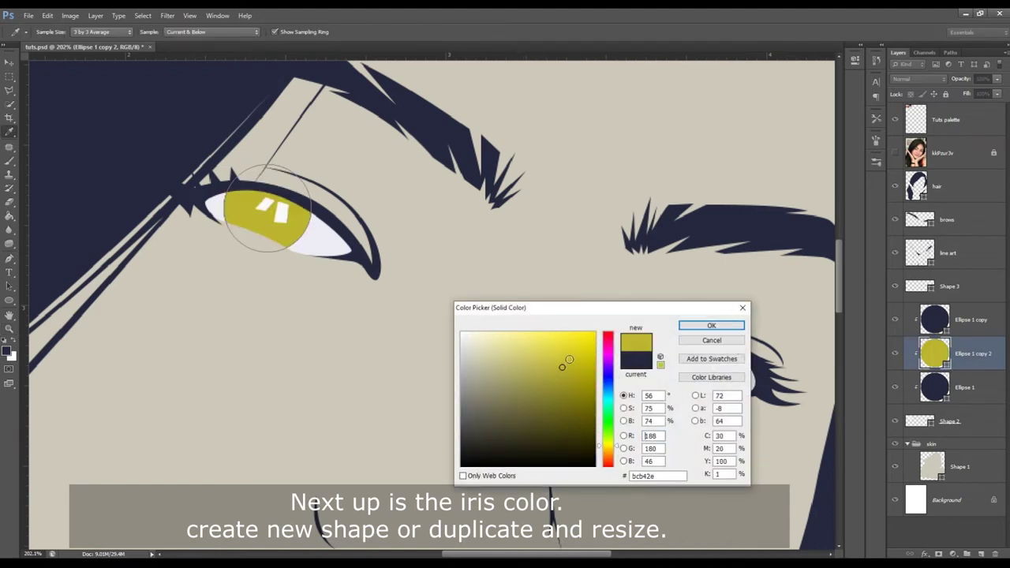
{"action": "left_click", "coordinate": [709, 326]}
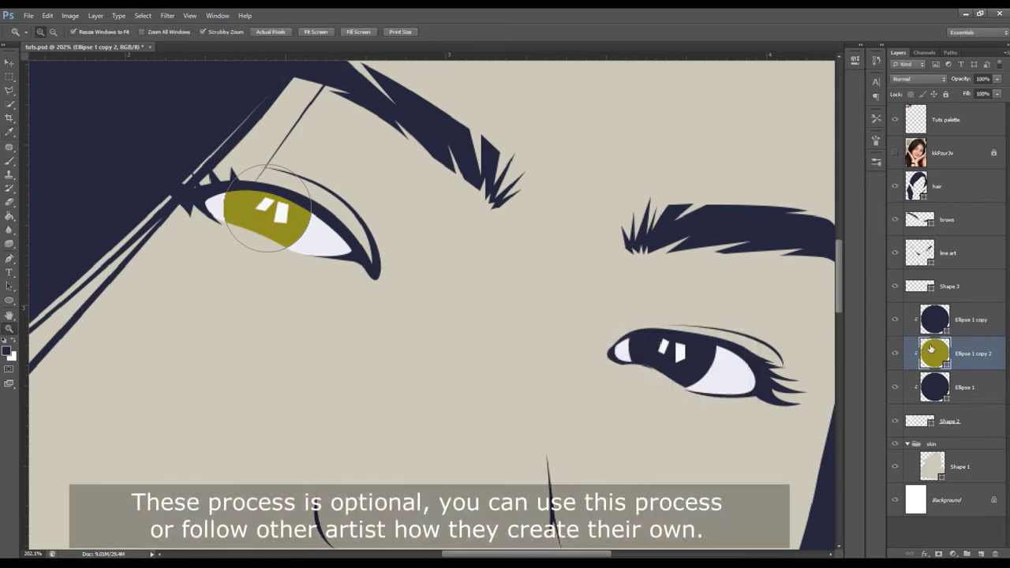
Step: Shrink the olive iris to fit inside the left eye
{"action": "key", "text": "ctrl+t"}
{"action": "left_click_drag", "start_coordinate": [312, 162], "coordinate": [316, 154]}
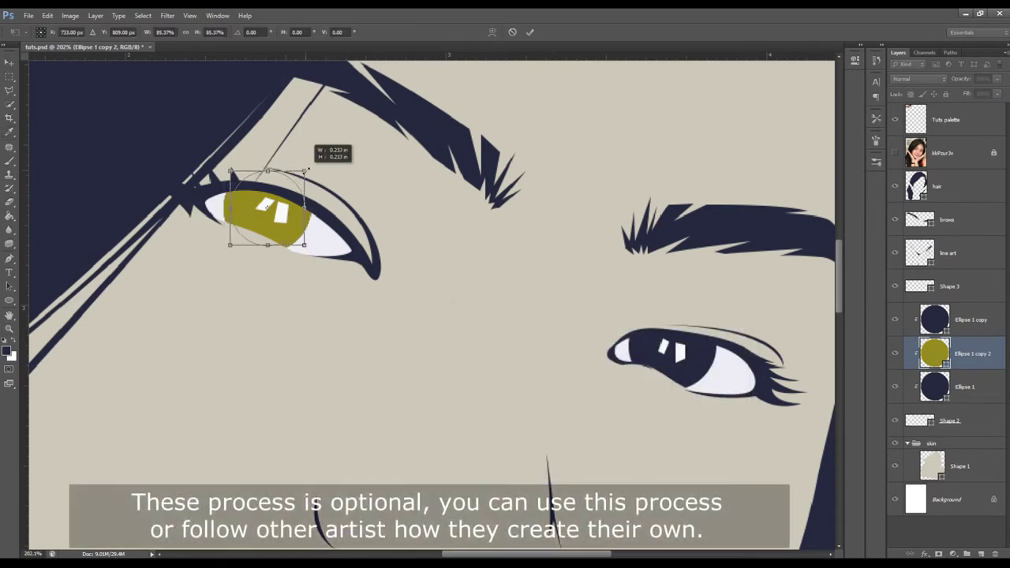
{"action": "left_click", "coordinate": [529, 31]}
{"action": "left_click", "coordinate": [946, 119]}
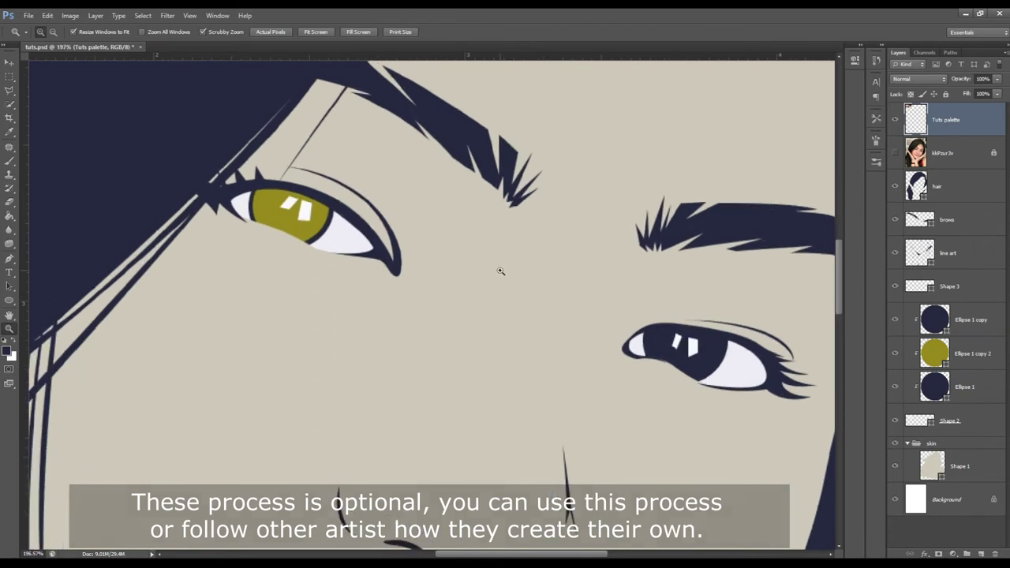
Step: Duplicate the olive iris, clip the copy into the eye shape, and move it onto the right eye
{"action": "left_click", "coordinate": [920, 353]}
{"action": "key", "text": "v"}
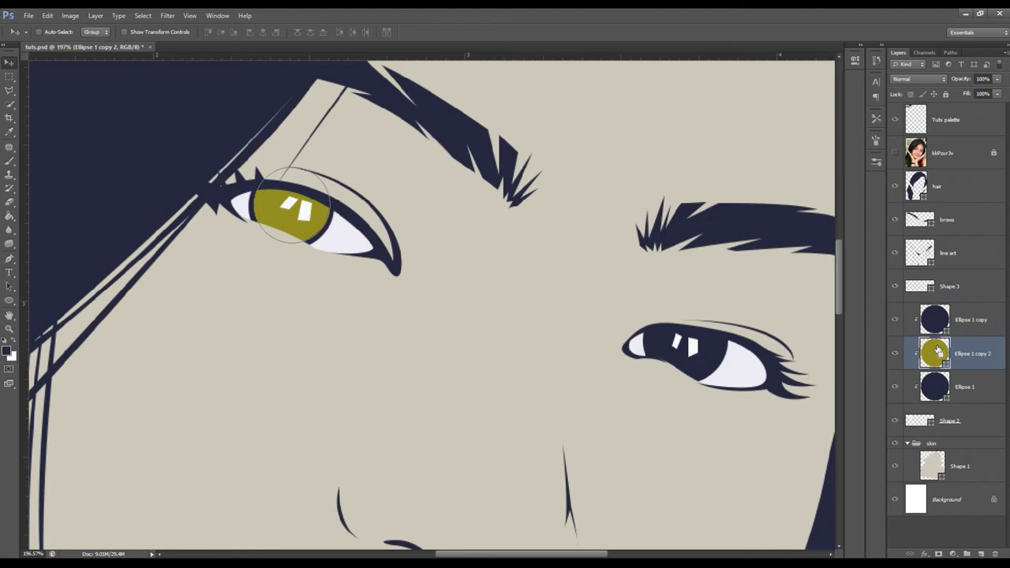
{"action": "left_click_drag", "start_coordinate": [937, 350], "coordinate": [937, 338]}
{"action": "left_click", "coordinate": [994, 372], "text": "alt"}
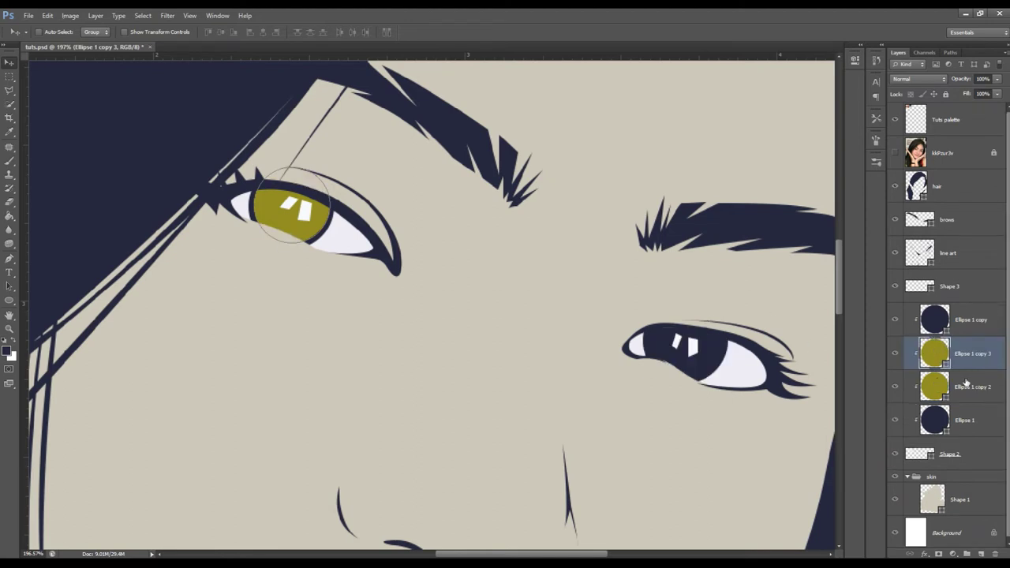
{"action": "left_click_drag", "start_coordinate": [936, 380], "coordinate": [934, 312]}
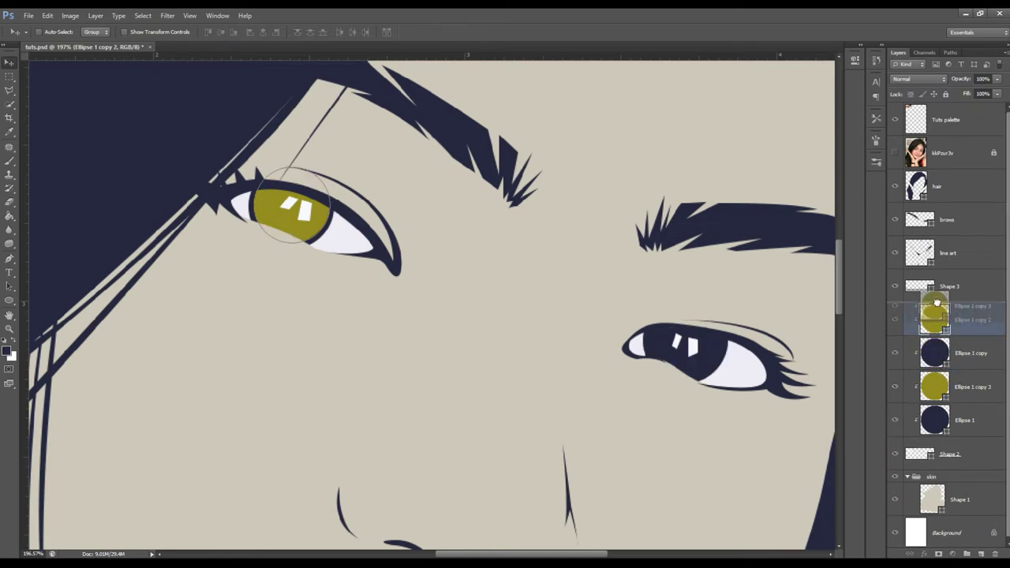
{"action": "left_click_drag", "start_coordinate": [934, 386], "coordinate": [918, 315]}
{"action": "left_click_drag", "start_coordinate": [306, 190], "coordinate": [699, 323]}
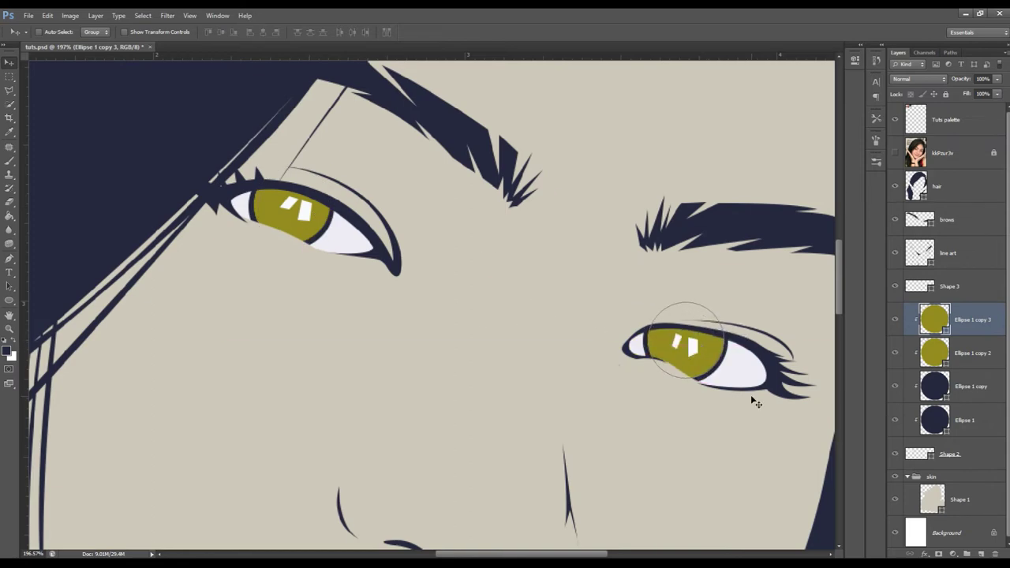
Step: Zoom out and back in around the eyes to check both olive irises
{"action": "key", "text": "alt+]"}
{"action": "key", "text": "z"}
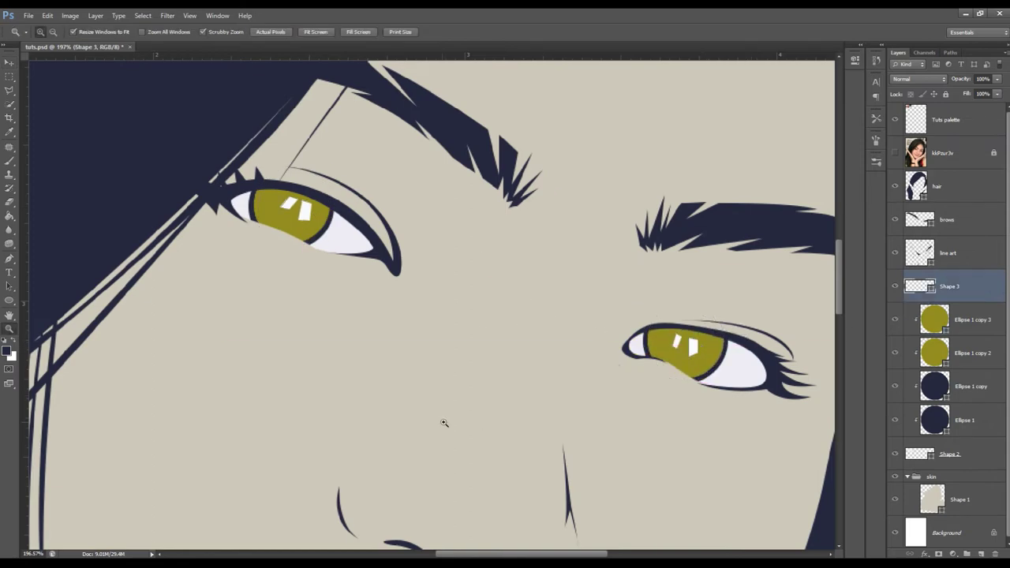
{"action": "scroll", "coordinate": [476, 345], "scroll_direction": "down", "scroll_amount": 5}
{"action": "left_click", "coordinate": [947, 186]}
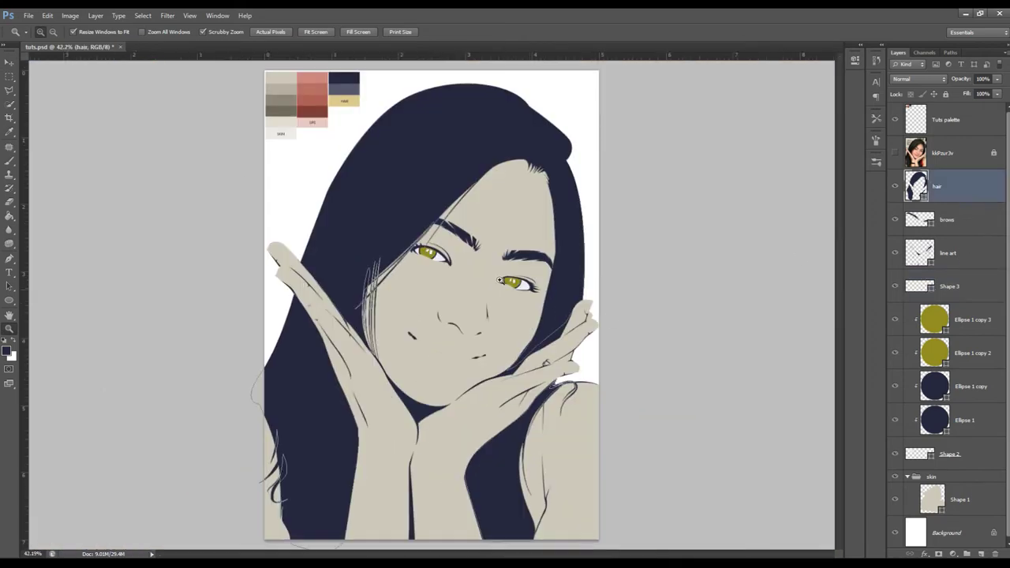
{"action": "scroll", "coordinate": [446, 256], "scroll_direction": "up", "scroll_amount": 3}
{"action": "scroll", "coordinate": [447, 256], "scroll_direction": "up", "scroll_amount": 2}
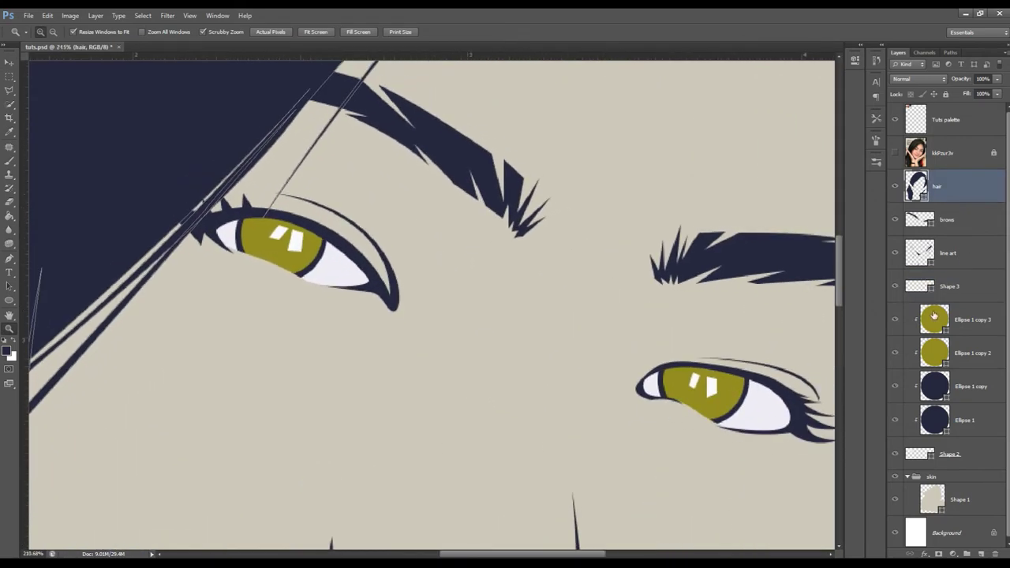
Step: Set the Pen tool to combine shapes and try a curve on the left iris, then undo it
{"action": "left_click", "coordinate": [935, 316]}
{"action": "key", "text": "p"}
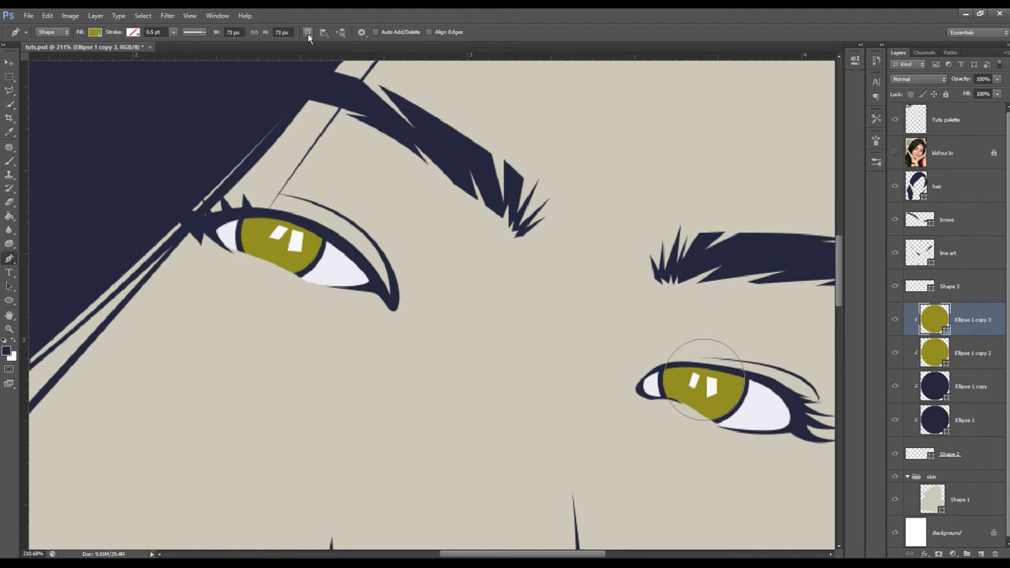
{"action": "left_click", "coordinate": [309, 36]}
{"action": "left_click", "coordinate": [347, 53]}
{"action": "left_click_drag", "start_coordinate": [263, 268], "coordinate": [278, 279]}
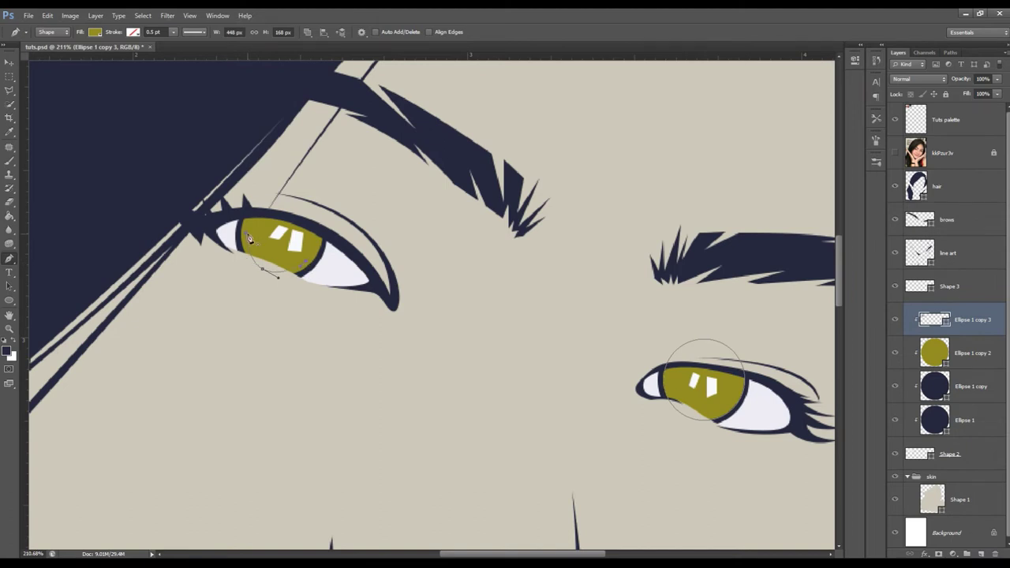
{"action": "left_click", "coordinate": [231, 196], "text": "ctrl"}
{"action": "key", "text": "ctrl+z"}
Step: Draw a crescent along the lower edge of the left iris and give it a lighter fill
{"action": "left_click", "coordinate": [244, 258]}
{"action": "left_click", "coordinate": [261, 266]}
{"action": "left_click", "coordinate": [275, 276]}
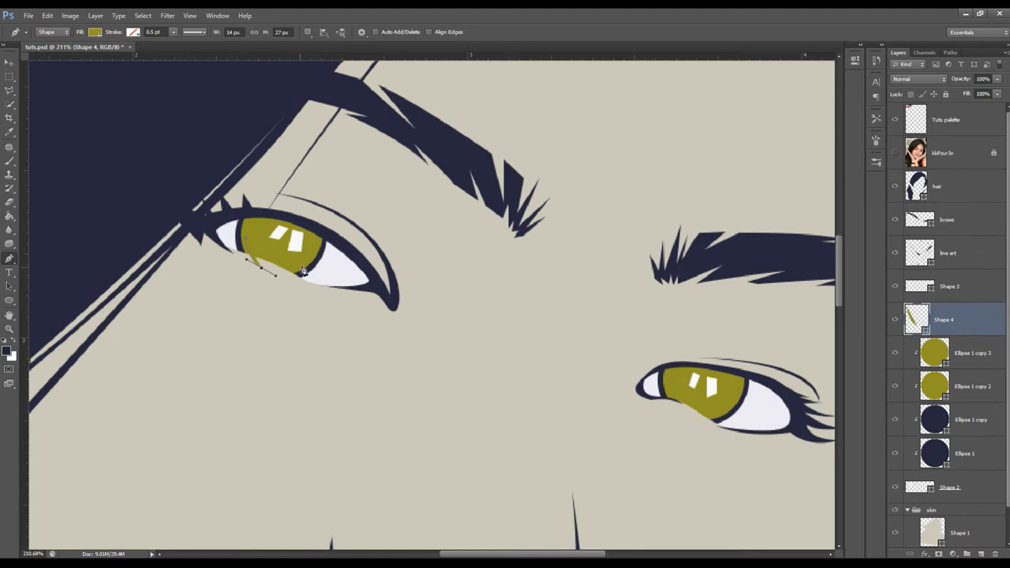
{"action": "left_click", "coordinate": [324, 253]}
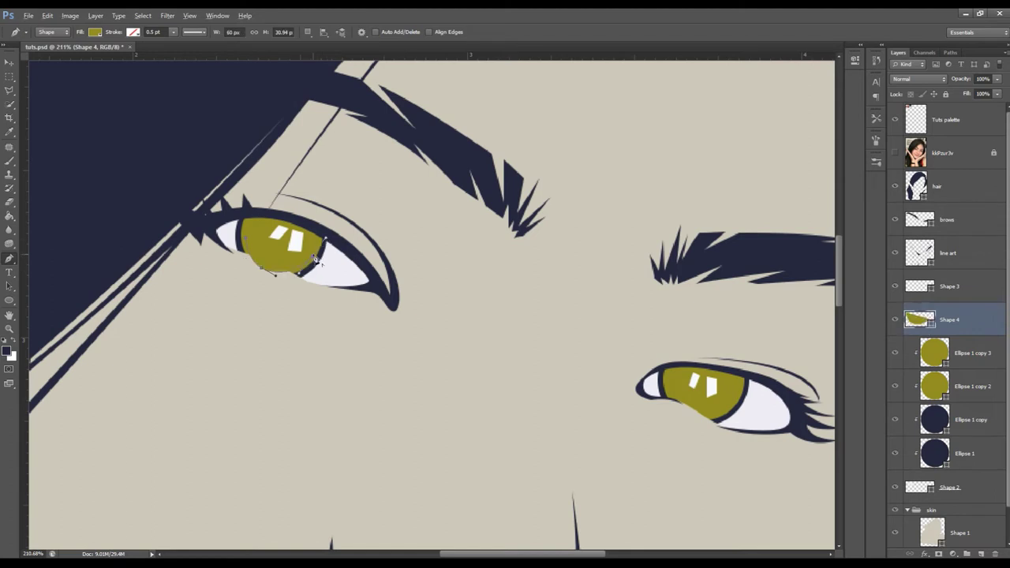
{"action": "key", "text": "Return"}
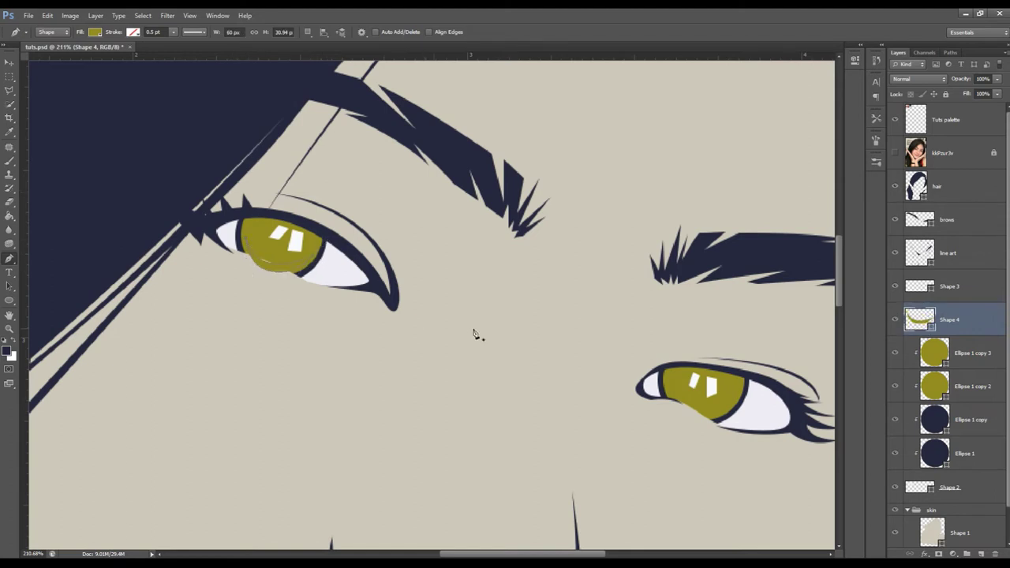
{"action": "double_click", "coordinate": [919, 319]}
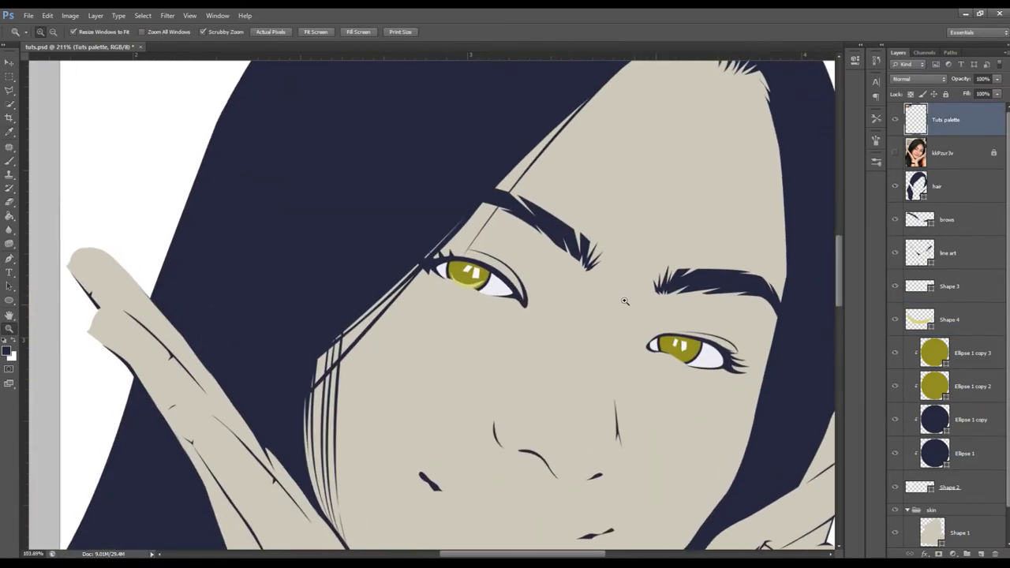
{"action": "left_click", "coordinate": [624, 301]}
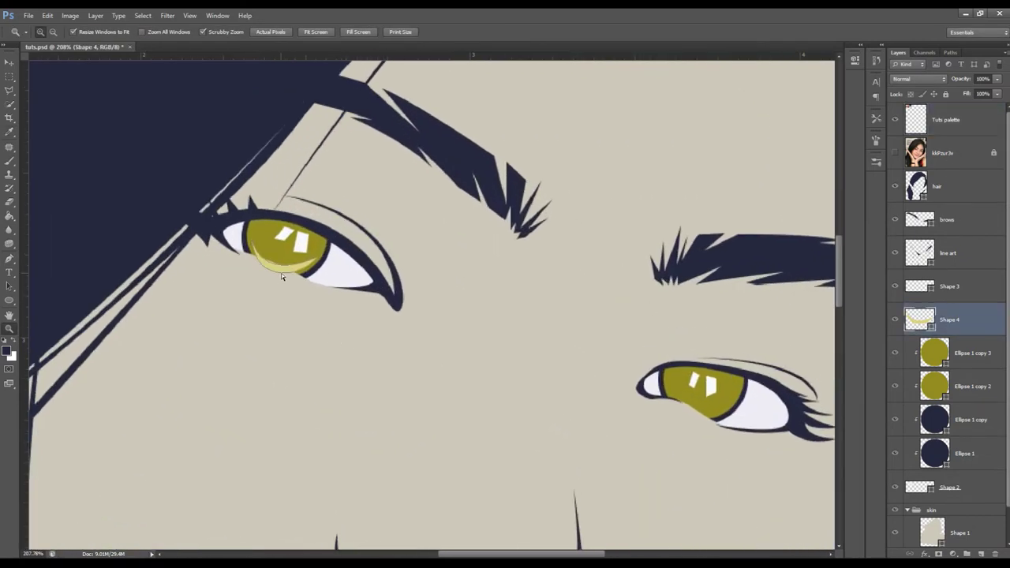
Step: Place a copy of the crescent on the lower edge of the right iris
{"action": "left_click_drag", "start_coordinate": [281, 273], "coordinate": [706, 420]}
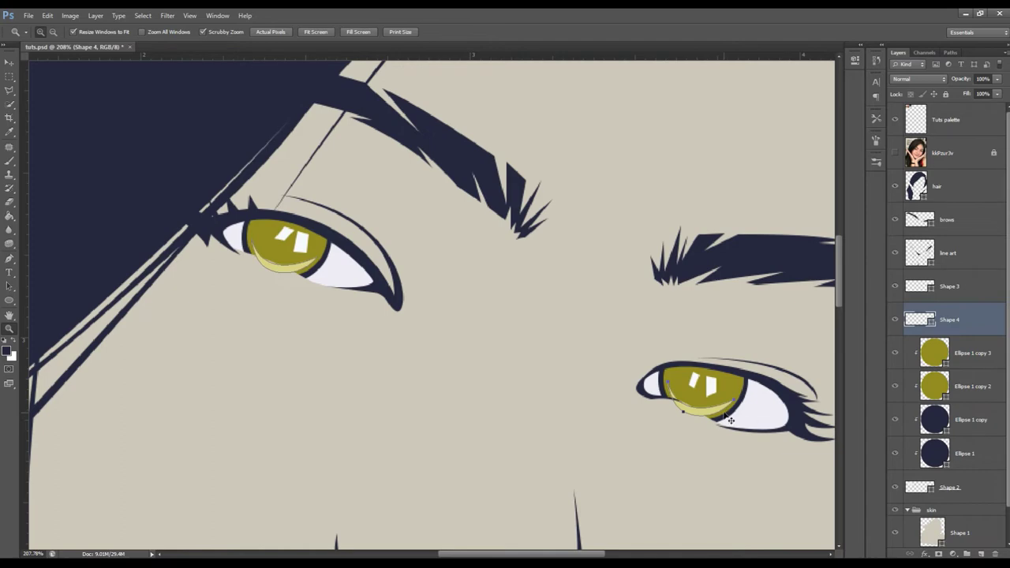
{"action": "left_click", "coordinate": [976, 355]}
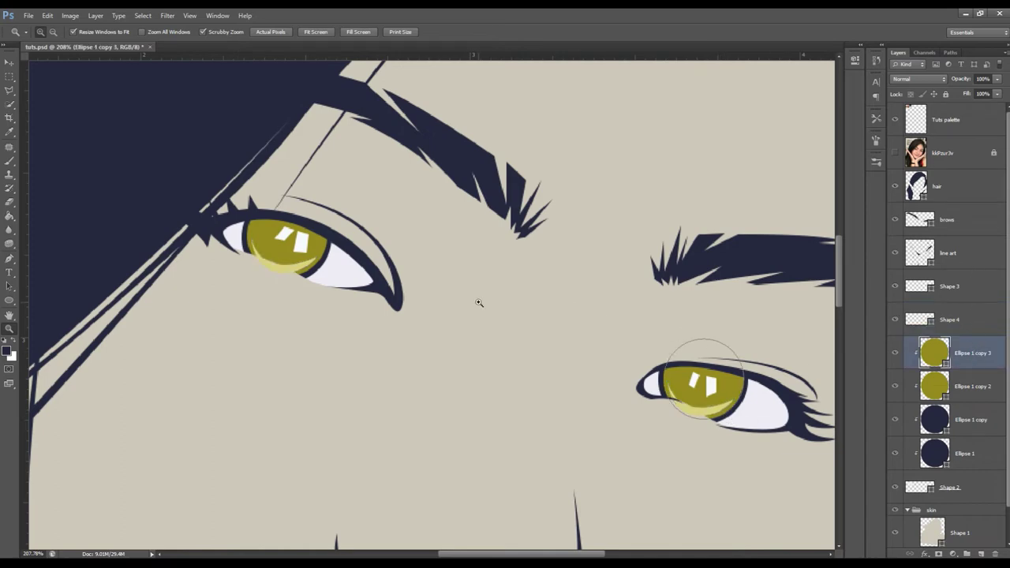
{"action": "left_click", "coordinate": [983, 128]}
{"action": "scroll", "coordinate": [552, 237], "scroll_direction": "down", "scroll_amount": 5}
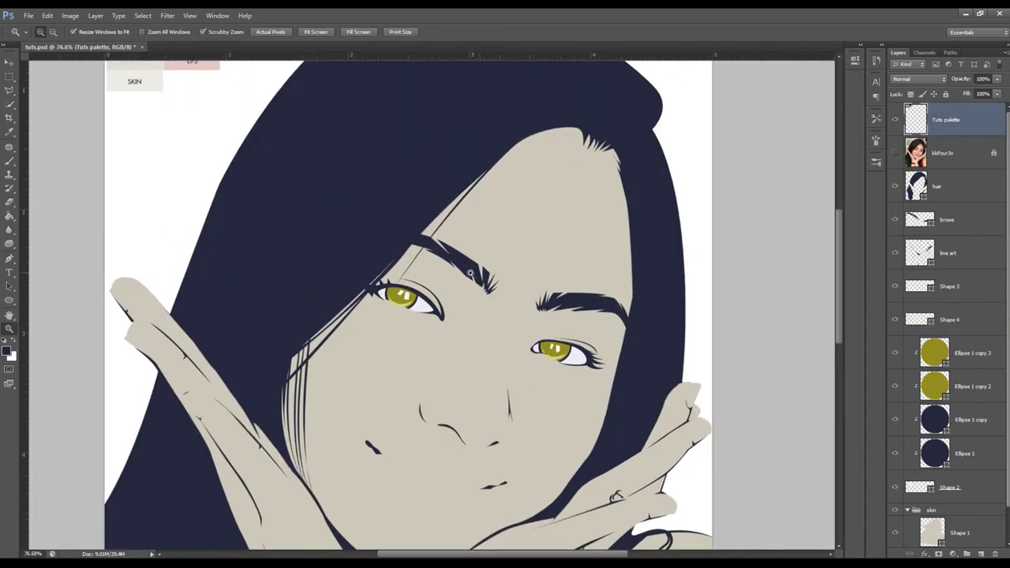
Step: Add a layer mask to Ellipse 1 copy 2 and set a black brush at 20% opacity, size 30
{"action": "scroll", "coordinate": [596, 336], "scroll_direction": "up", "scroll_amount": 5}
{"action": "left_click", "coordinate": [975, 386]}
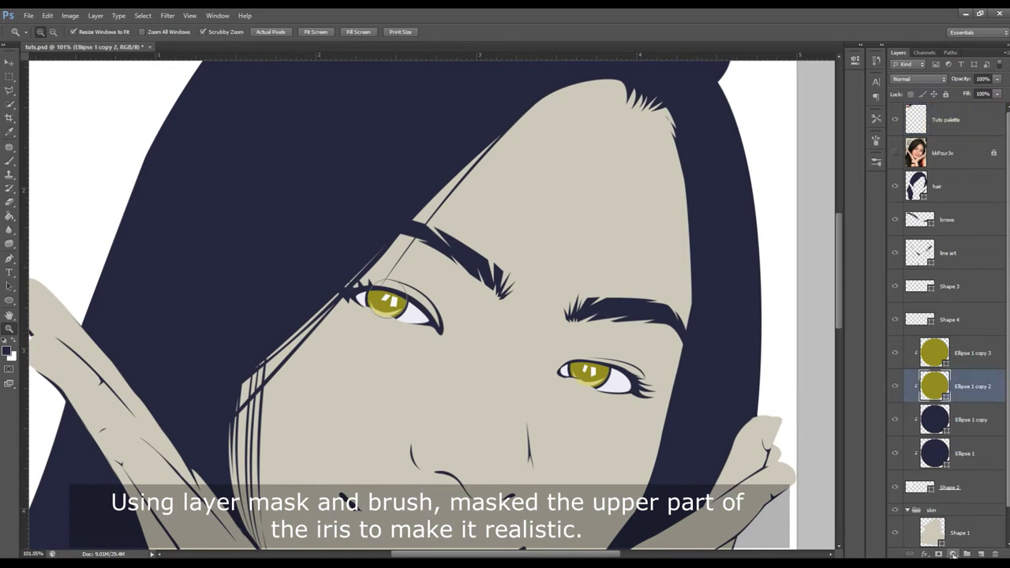
{"action": "left_click", "coordinate": [952, 556]}
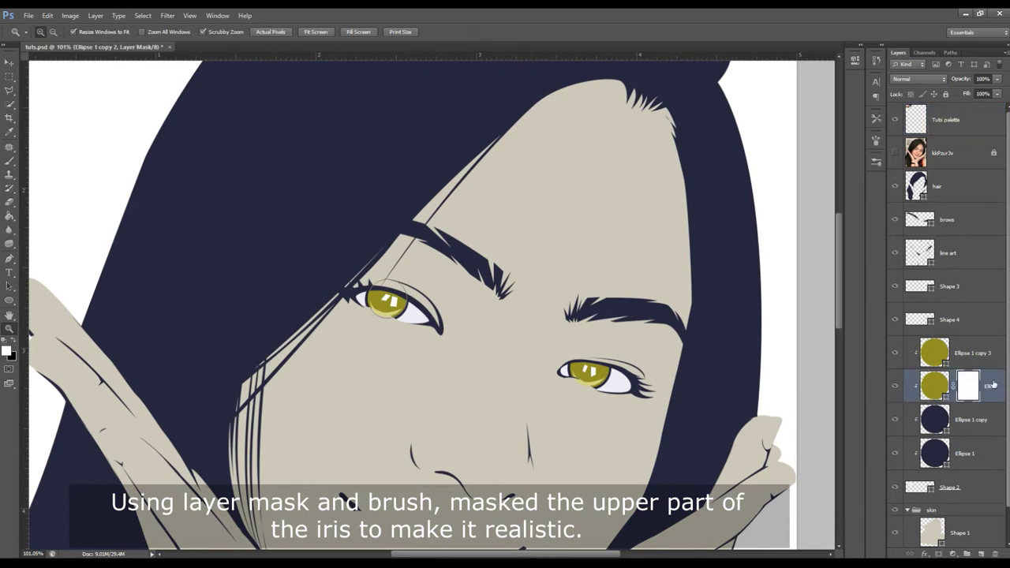
{"action": "key", "text": "b"}
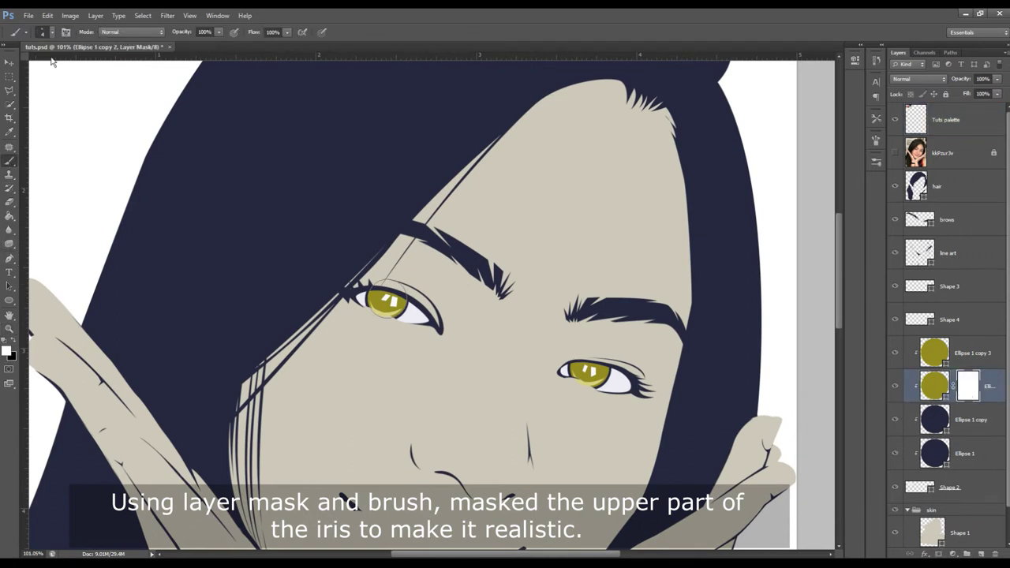
{"action": "left_click", "coordinate": [52, 32]}
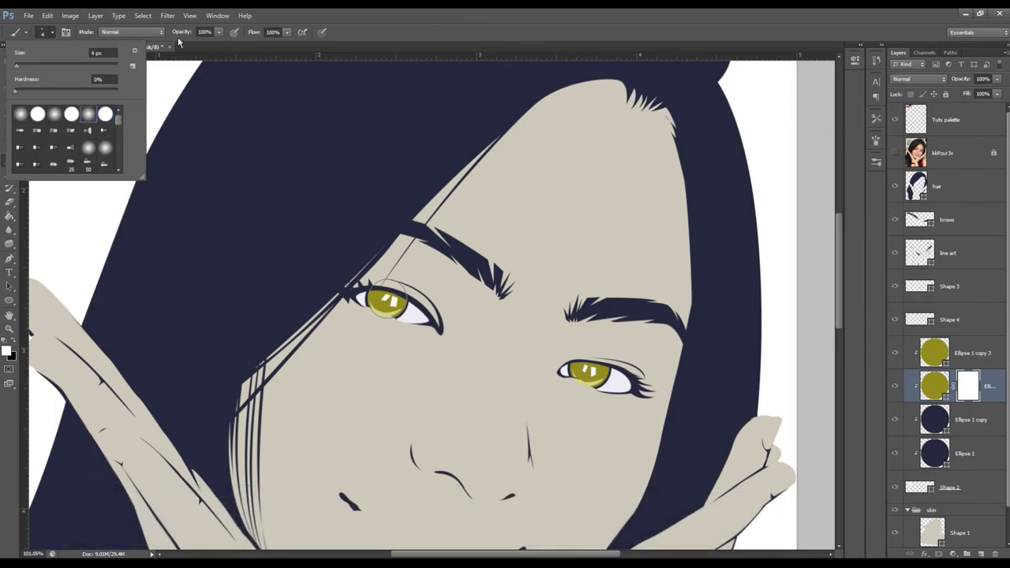
{"action": "left_click", "coordinate": [204, 32]}
{"action": "type", "text": "20"}
{"action": "key", "text": "Return"}
{"action": "key", "text": "bracketright"}
{"action": "key", "text": "bracketright"}
{"action": "key", "text": "bracketright"}
{"action": "key", "text": "bracketright"}
{"action": "key", "text": "bracketright"}
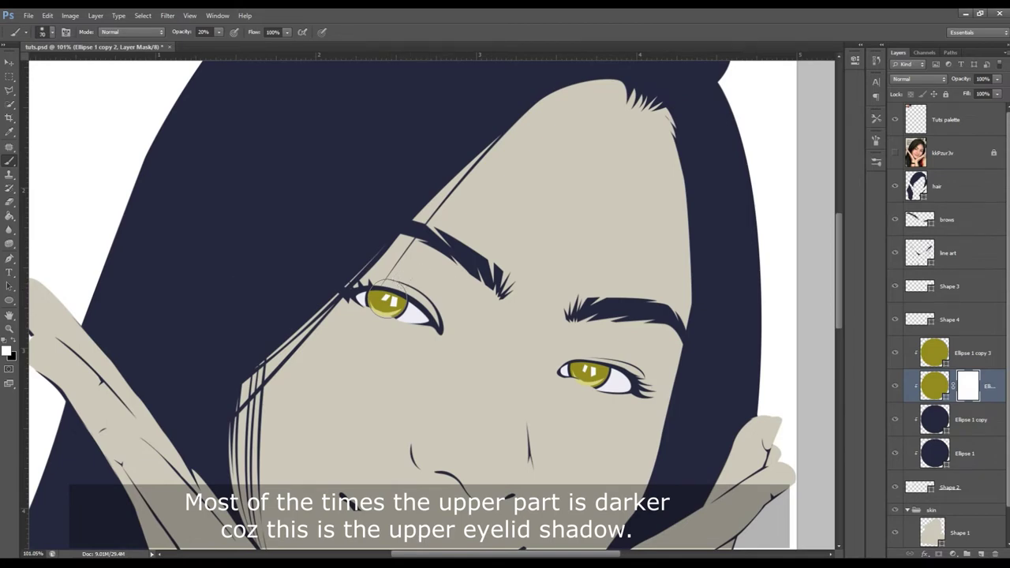
{"action": "key", "text": "x"}
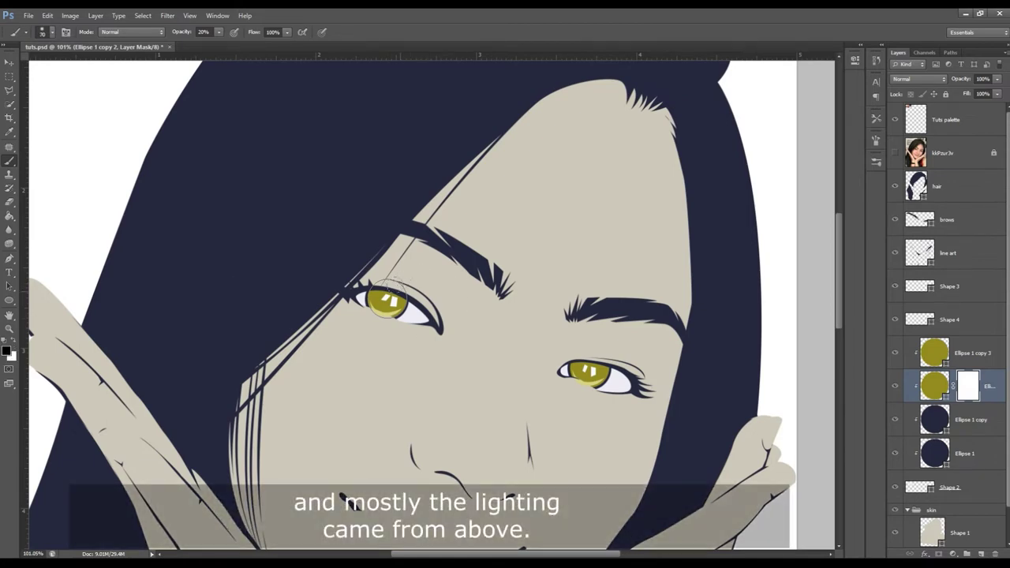
Step: Mask the right iris layer and paint black over its top to darken it
{"action": "left_click", "coordinate": [893, 153]}
{"action": "left_click", "coordinate": [894, 153]}
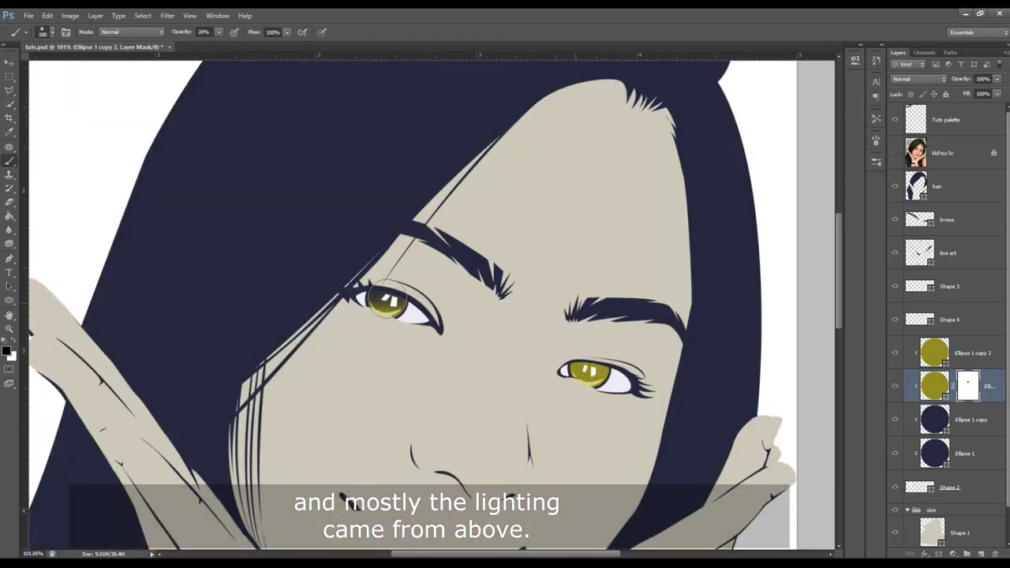
{"action": "left_click", "coordinate": [972, 352]}
{"action": "left_click", "coordinate": [938, 554]}
{"action": "left_click_drag", "start_coordinate": [589, 367], "coordinate": [587, 370]}
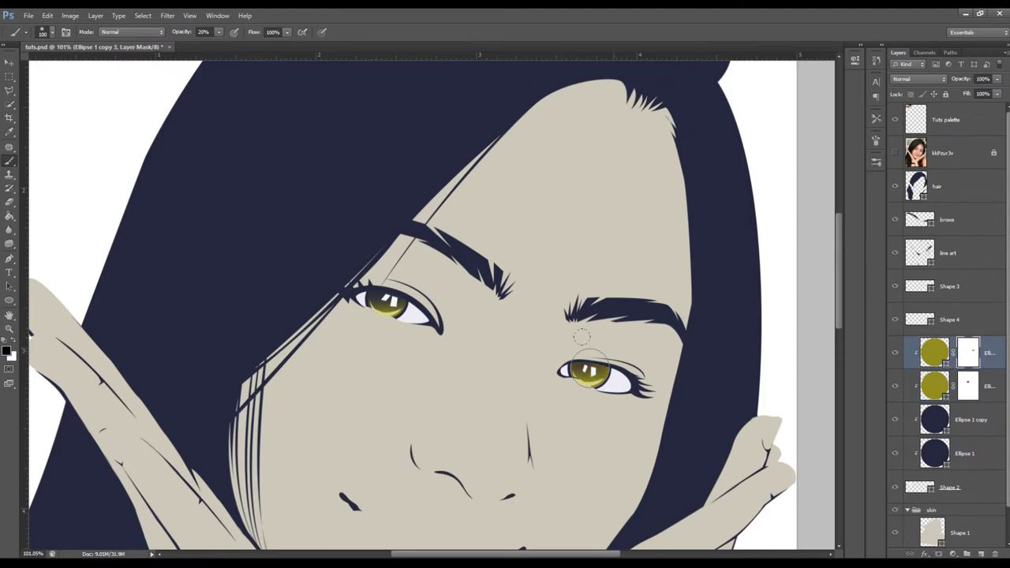
{"action": "left_click", "coordinate": [948, 131]}
{"action": "key", "text": "z"}
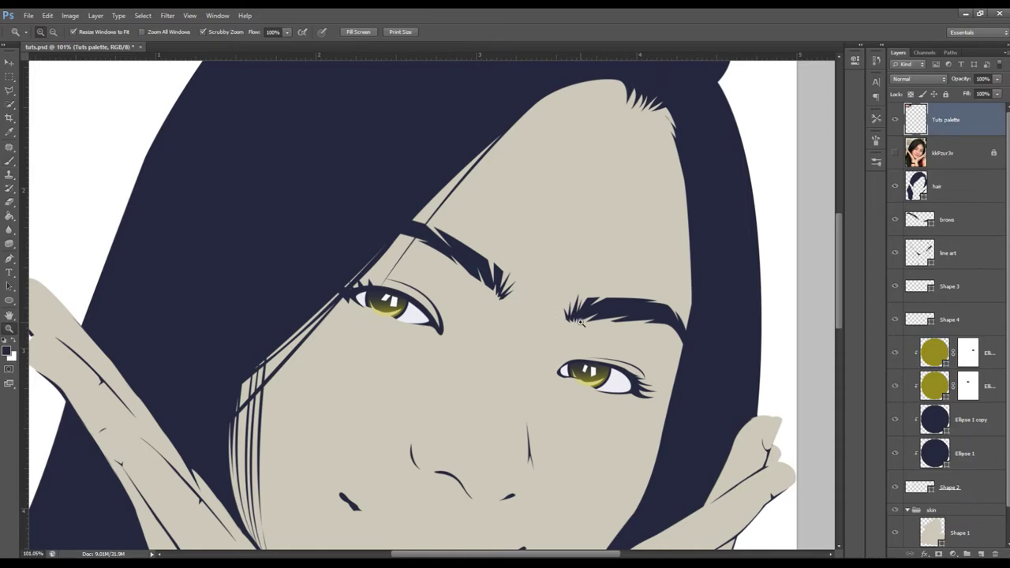
{"action": "left_click_drag", "start_coordinate": [595, 388], "coordinate": [481, 311]}
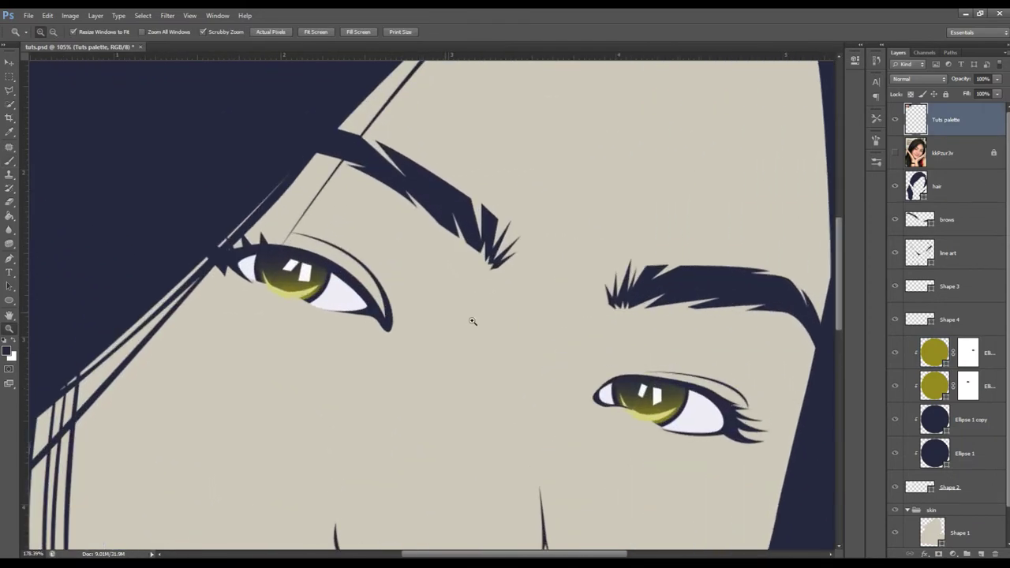
Step: Change the Shape 4 lower-iris reflections from yellow to pale blue
{"action": "left_click", "coordinate": [986, 335], "text": "alt"}
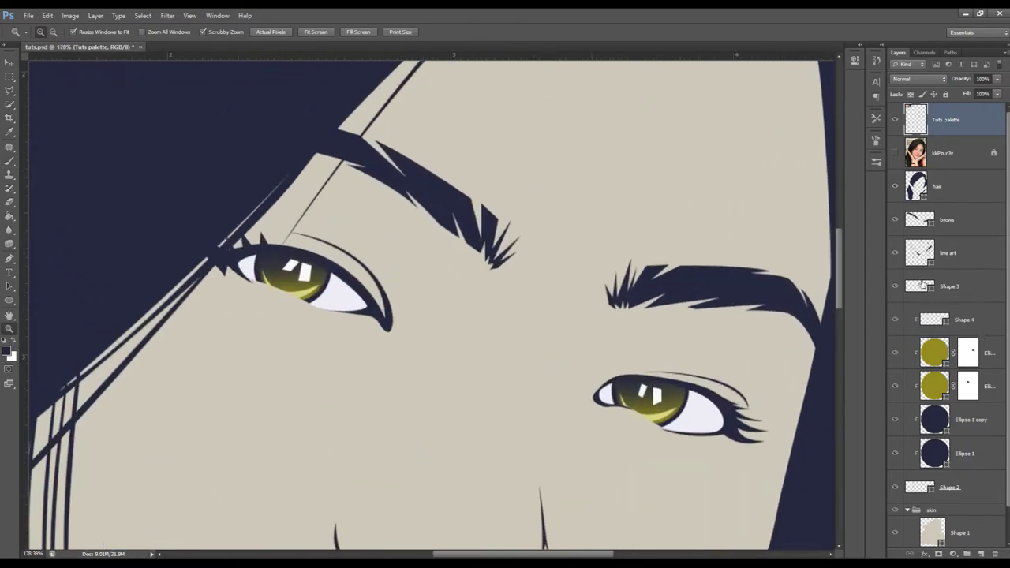
{"action": "left_click", "coordinate": [921, 288]}
{"action": "left_click", "coordinate": [964, 132]}
{"action": "left_click_drag", "start_coordinate": [694, 317], "coordinate": [534, 345]}
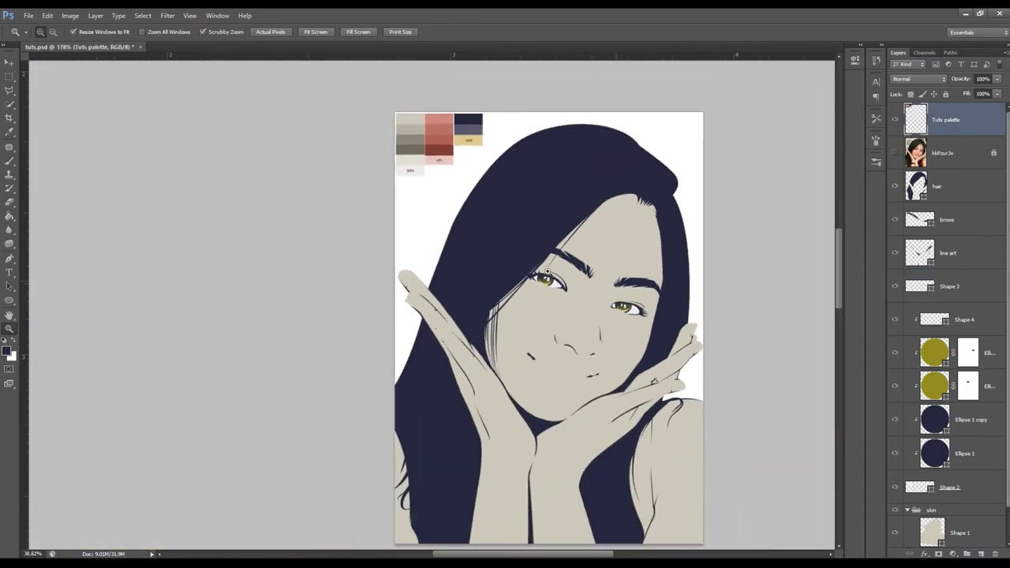
{"action": "left_click_drag", "start_coordinate": [469, 280], "coordinate": [489, 282]}
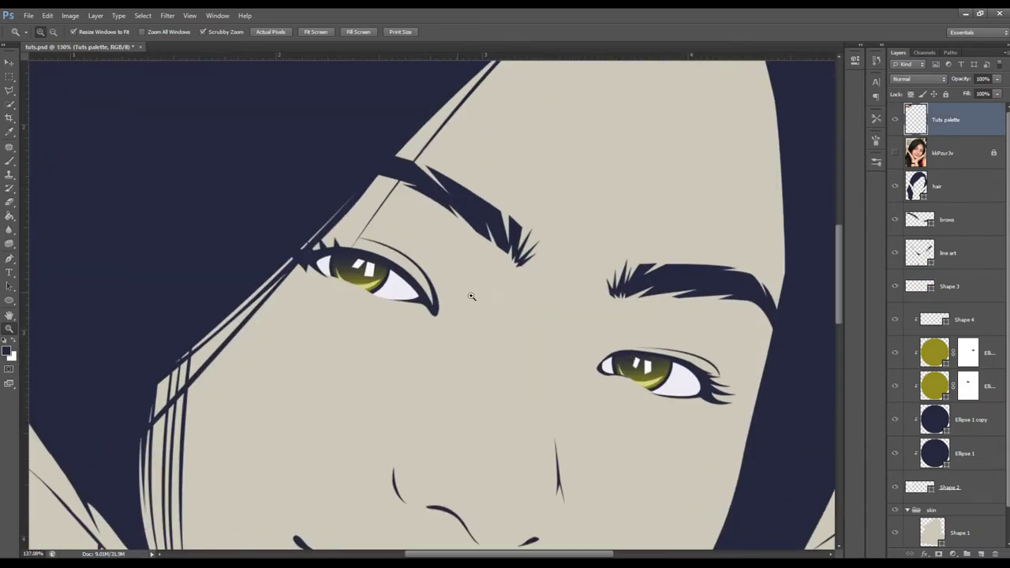
{"action": "left_click", "coordinate": [964, 320]}
{"action": "double_click", "coordinate": [933, 318]}
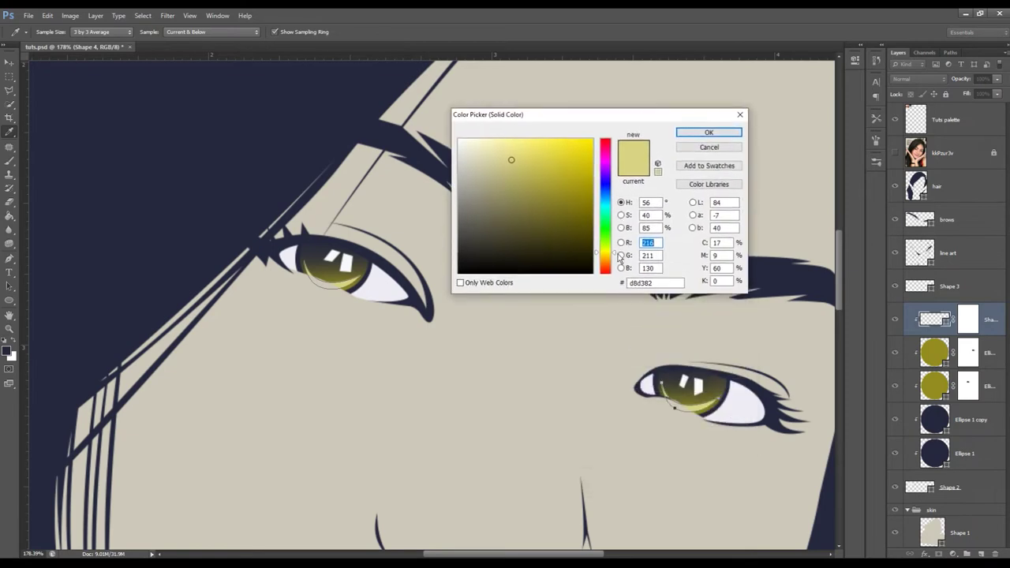
{"action": "left_click_drag", "start_coordinate": [620, 258], "coordinate": [614, 192]}
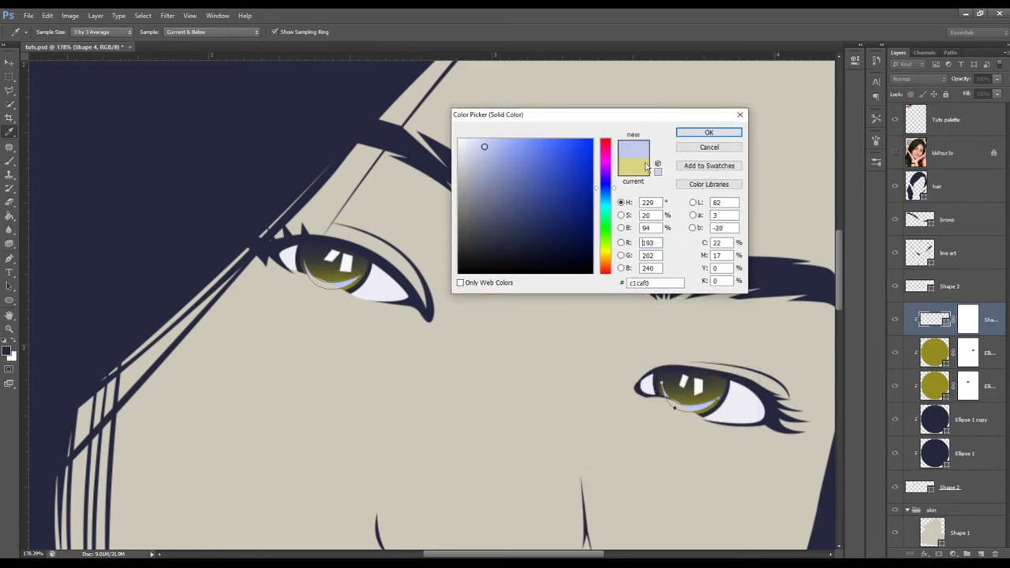
{"action": "left_click", "coordinate": [708, 132]}
Step: Paint black on the Shape 4 layer mask to fade parts of the iris crescents
{"action": "key", "text": "z"}
{"action": "key", "text": "ctrl+0"}
{"action": "left_click_drag", "start_coordinate": [623, 261], "coordinate": [604, 261]}
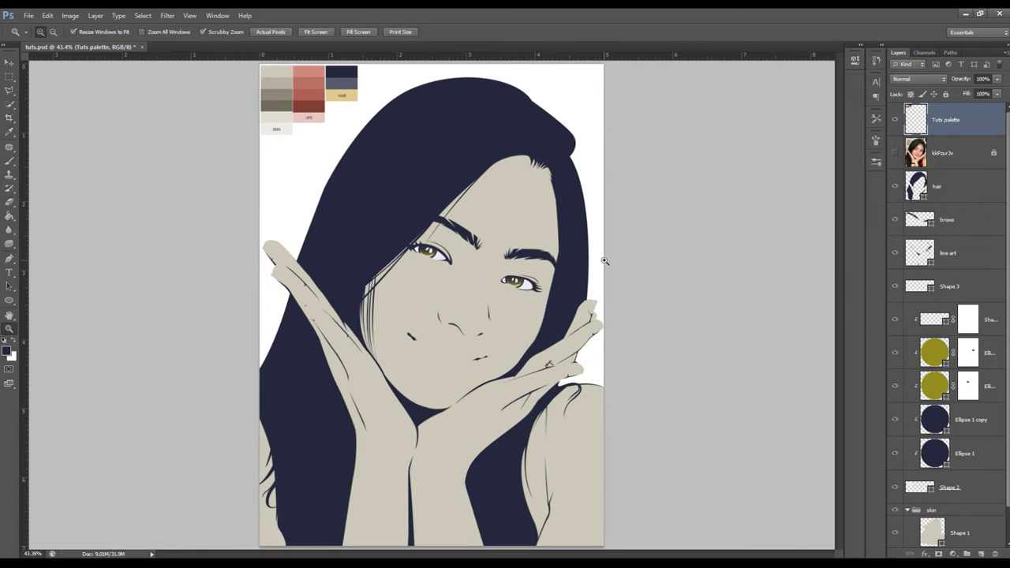
{"action": "left_click_drag", "start_coordinate": [464, 261], "coordinate": [500, 275]}
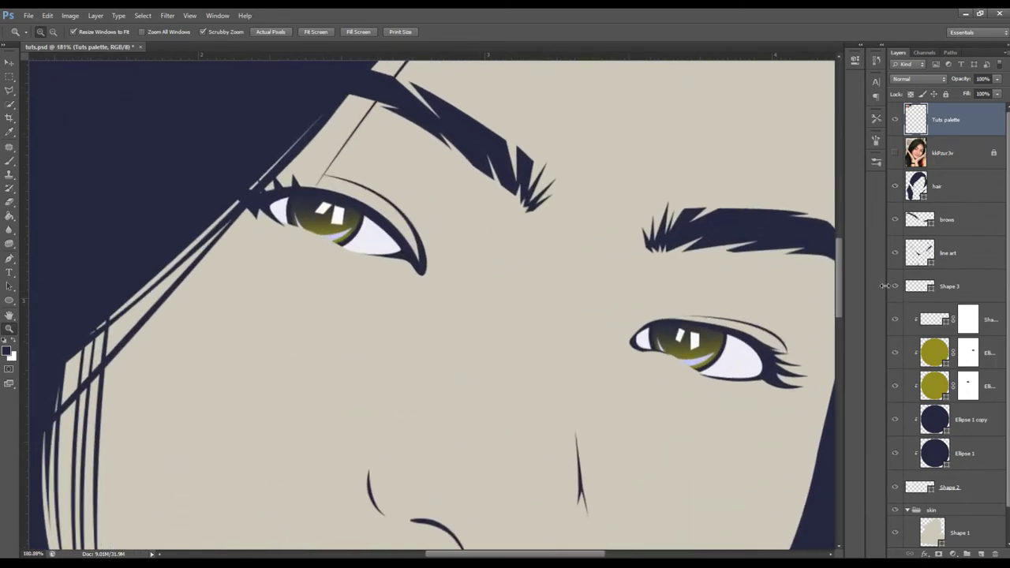
{"action": "left_click", "coordinate": [965, 319]}
{"action": "key", "text": "b"}
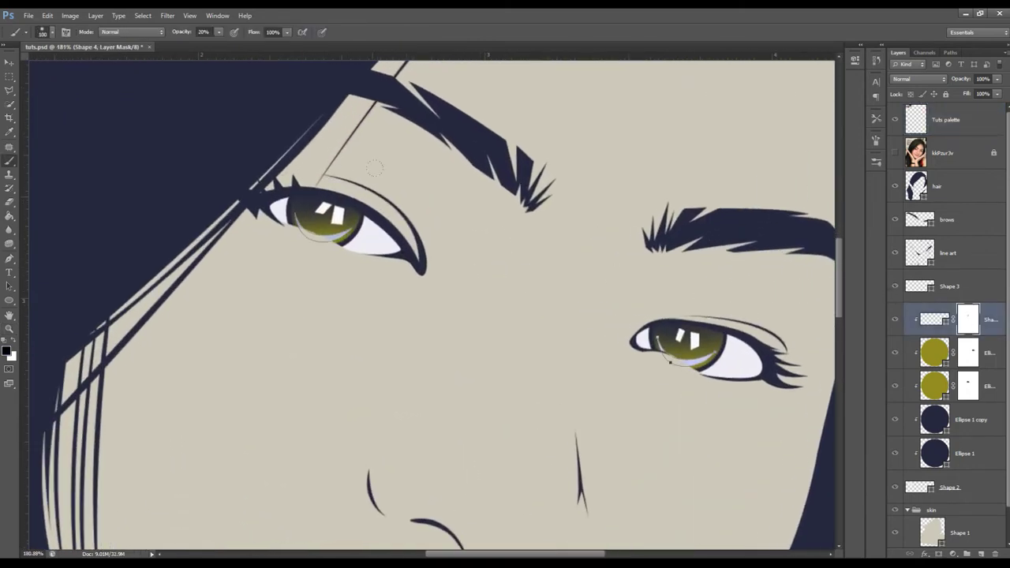
Step: Tone down the white catchlights by painting black on the Shape 3 mask with a smaller brush
{"action": "left_click", "coordinate": [967, 292]}
{"action": "key", "text": "z"}
{"action": "left_click_drag", "start_coordinate": [678, 316], "coordinate": [638, 327]}
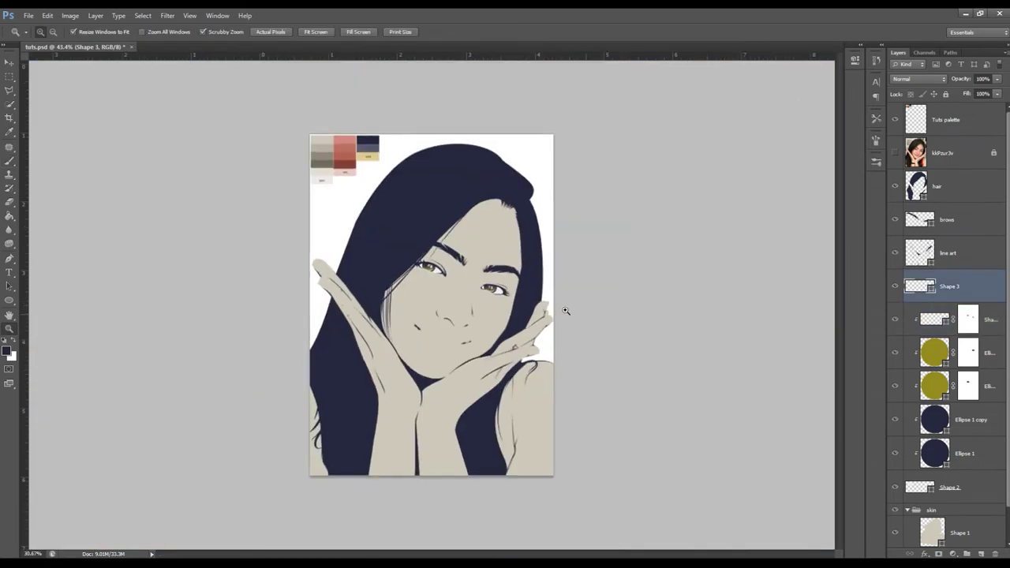
{"action": "left_click", "coordinate": [953, 131]}
{"action": "left_click_drag", "start_coordinate": [497, 284], "coordinate": [714, 294]}
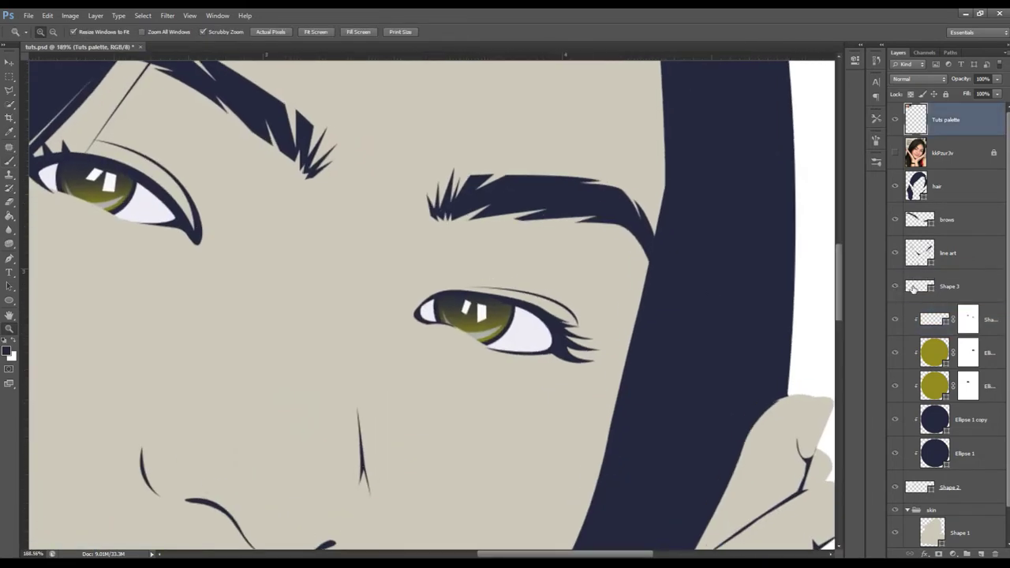
{"action": "left_click", "coordinate": [952, 285]}
{"action": "key", "text": "b"}
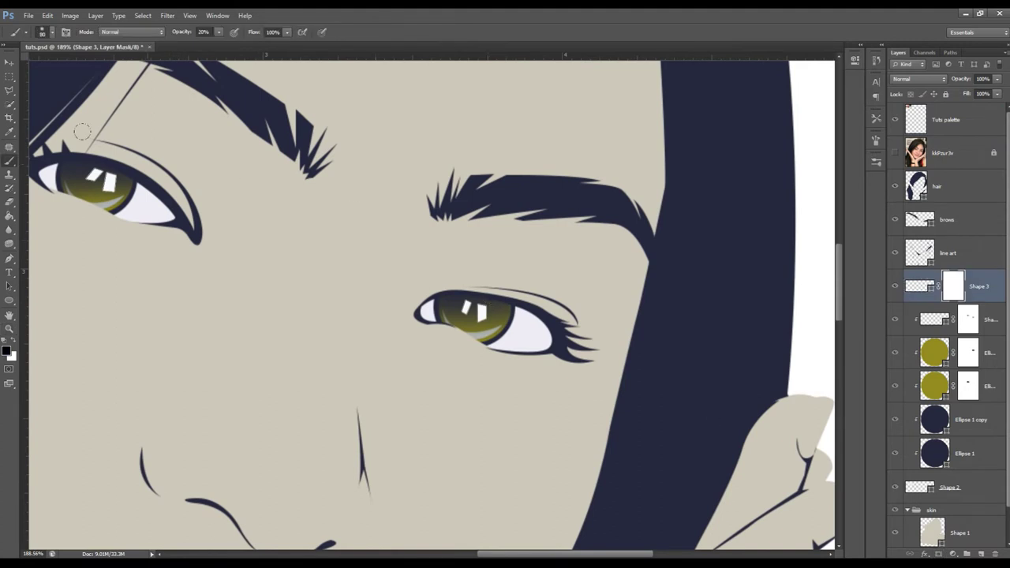
{"action": "key", "text": "bracketleft"}
{"action": "left_click_drag", "start_coordinate": [105, 145], "coordinate": [96, 143]}
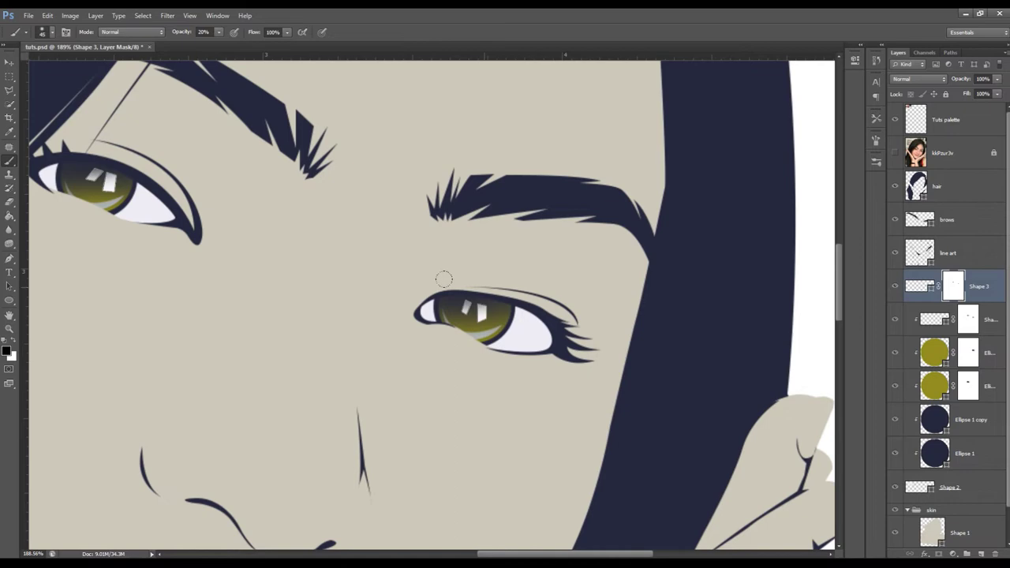
{"action": "left_click", "coordinate": [973, 224]}
{"action": "key", "text": "z"}
{"action": "key", "text": "ctrl+0"}
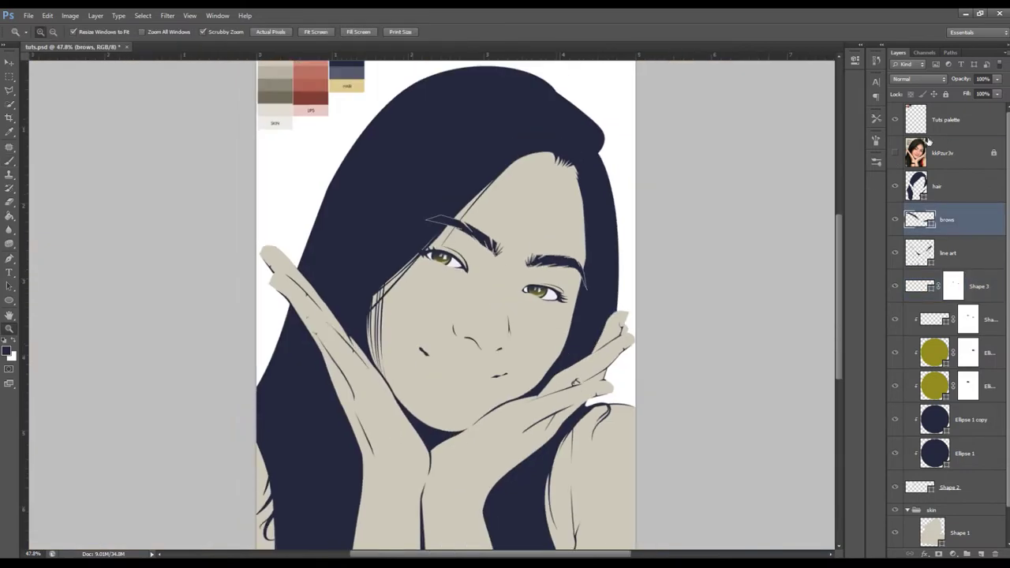
Step: Recolour the Ellipse 1 copy 2 iris to a brighter olive-yellow
{"action": "left_click", "coordinate": [946, 120]}
{"action": "left_click", "coordinate": [591, 269], "text": "alt"}
{"action": "left_click", "coordinate": [478, 302]}
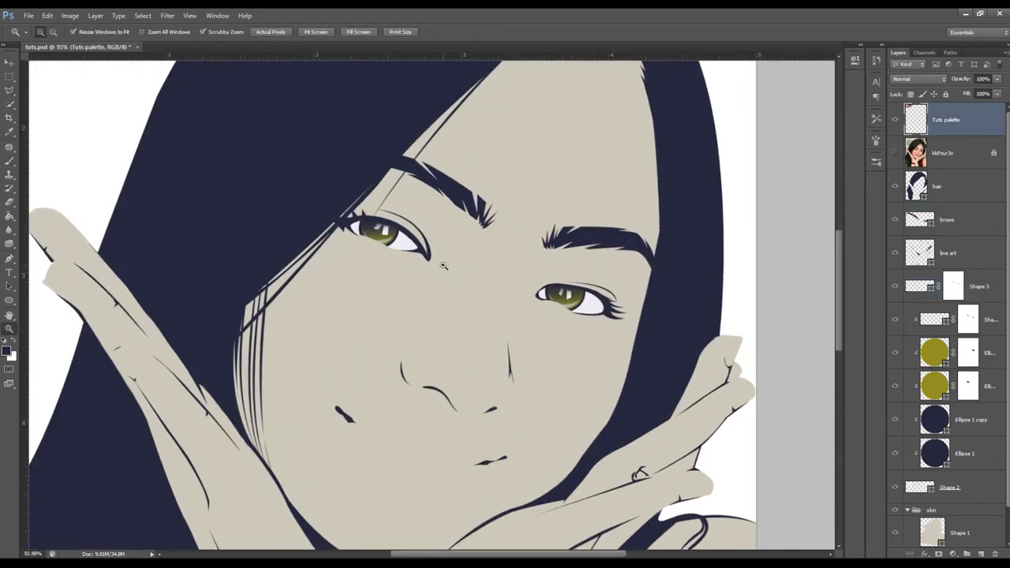
{"action": "double_click", "coordinate": [934, 385]}
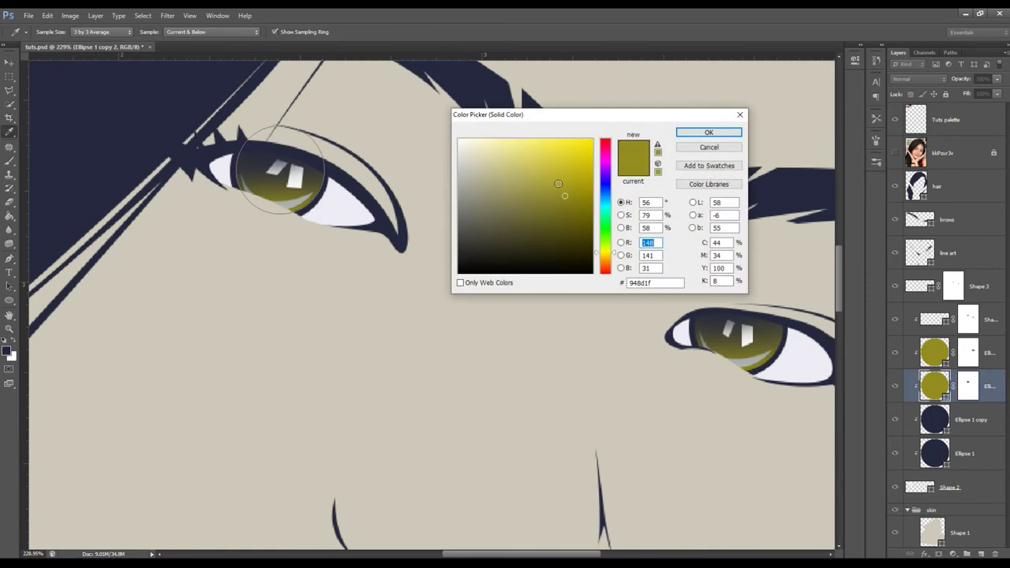
{"action": "left_click", "coordinate": [559, 181]}
{"action": "left_click", "coordinate": [708, 132]}
Step: Set the Ellipse 1 copy 3 iris to afa72d and show the reference photo over the artwork
{"action": "double_click", "coordinate": [934, 385]}
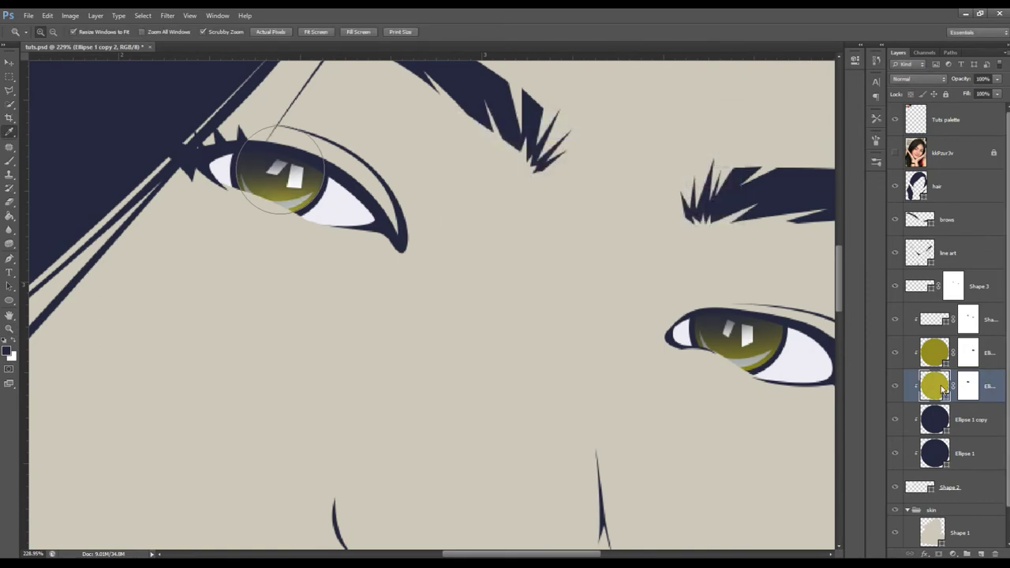
{"action": "left_click", "coordinate": [686, 133]}
{"action": "double_click", "coordinate": [934, 352]}
{"action": "key", "text": "ctrl+v"}
{"action": "left_click", "coordinate": [708, 132]}
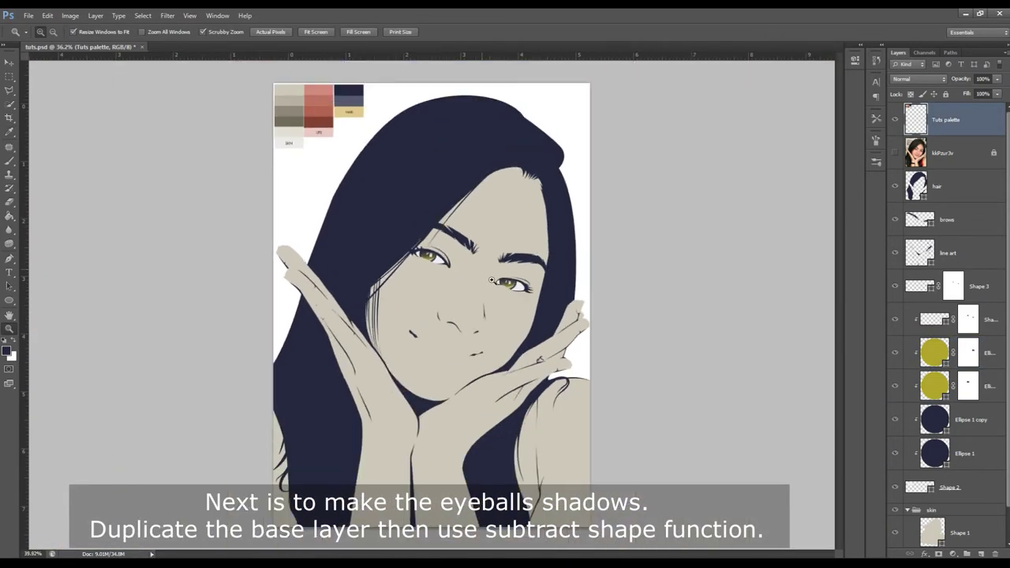
{"action": "left_click_drag", "start_coordinate": [486, 269], "coordinate": [862, 125]}
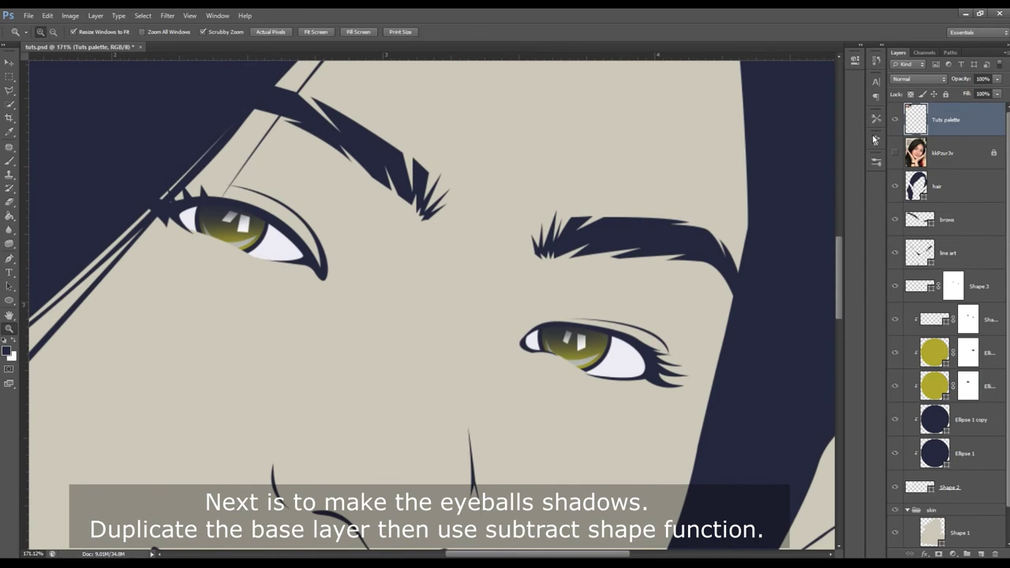
{"action": "left_click", "coordinate": [894, 152]}
{"action": "left_click", "coordinate": [916, 454]}
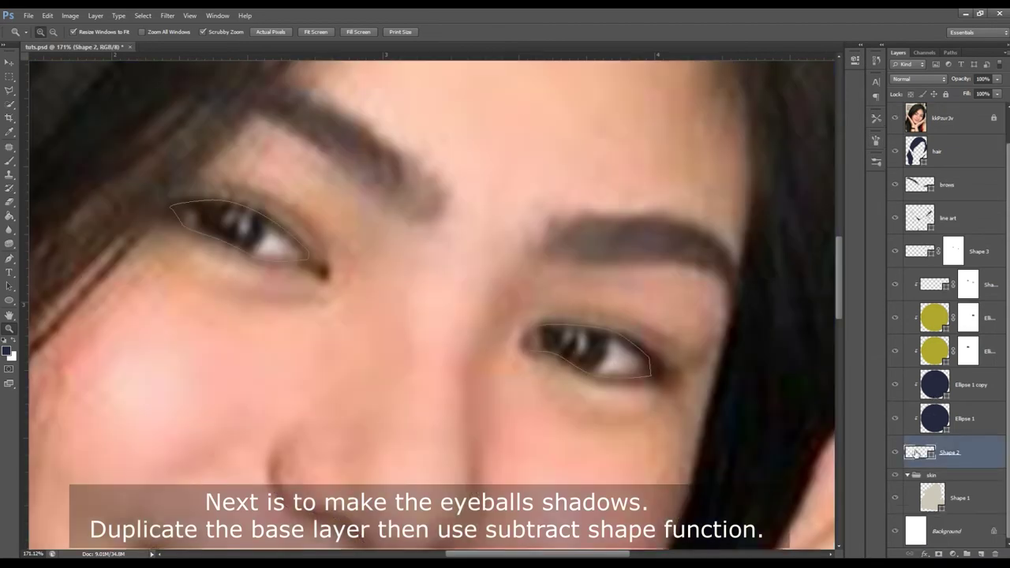
Step: Duplicate Shape 2 into a Shape 2 copy clipped onto the eye whites, with the Pen tool set to subtract
{"action": "key", "text": "ctrl+j"}
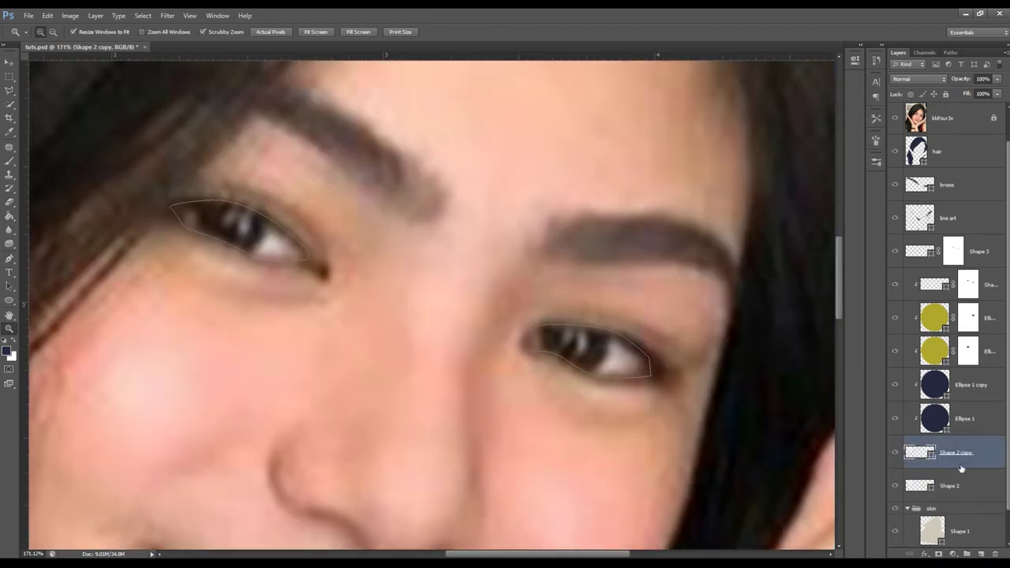
{"action": "left_click", "coordinate": [963, 470], "text": "alt"}
{"action": "left_click", "coordinate": [894, 117]}
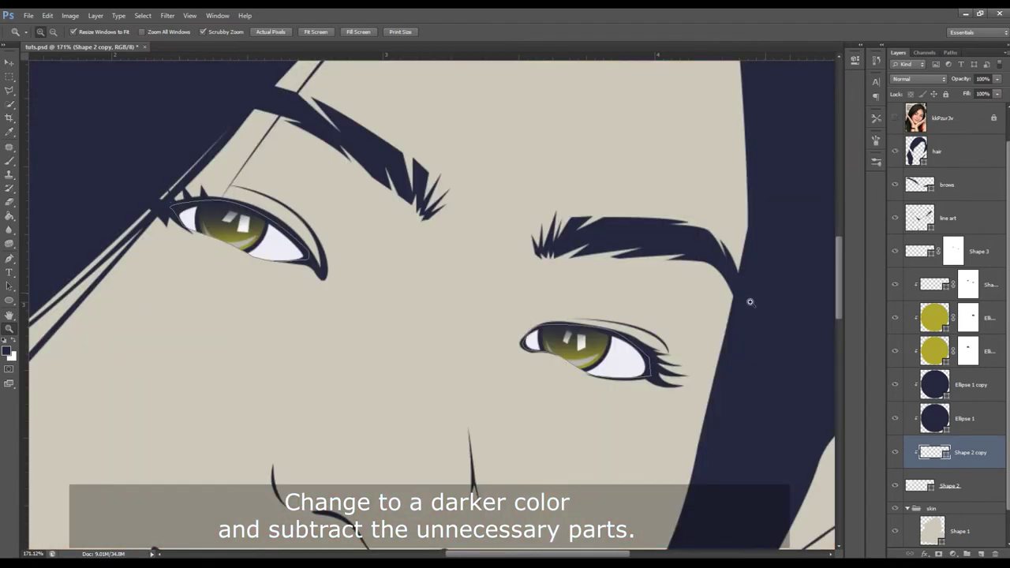
{"action": "left_click", "coordinate": [893, 118]}
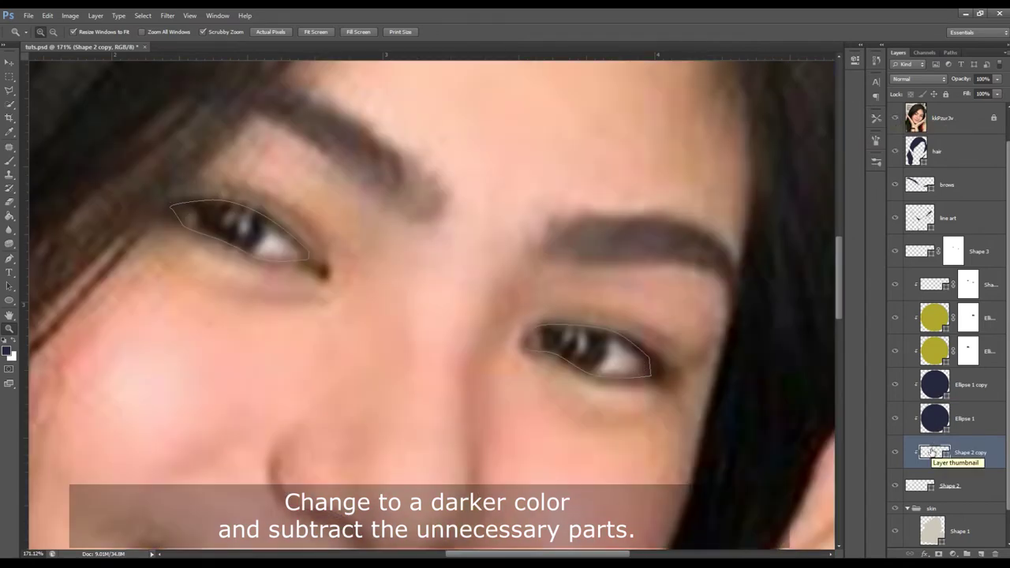
{"action": "key", "text": "p"}
{"action": "left_click", "coordinate": [307, 31]}
{"action": "left_click", "coordinate": [347, 65]}
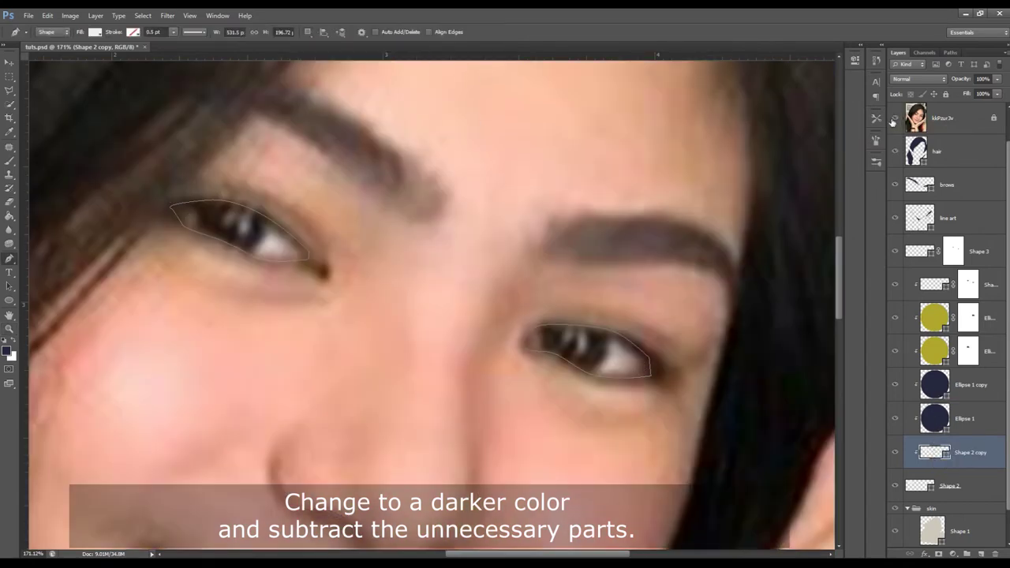
{"action": "left_click", "coordinate": [893, 117]}
Step: Fill Shape 2 copy with a pale lavender shadow colour
{"action": "double_click", "coordinate": [927, 452]}
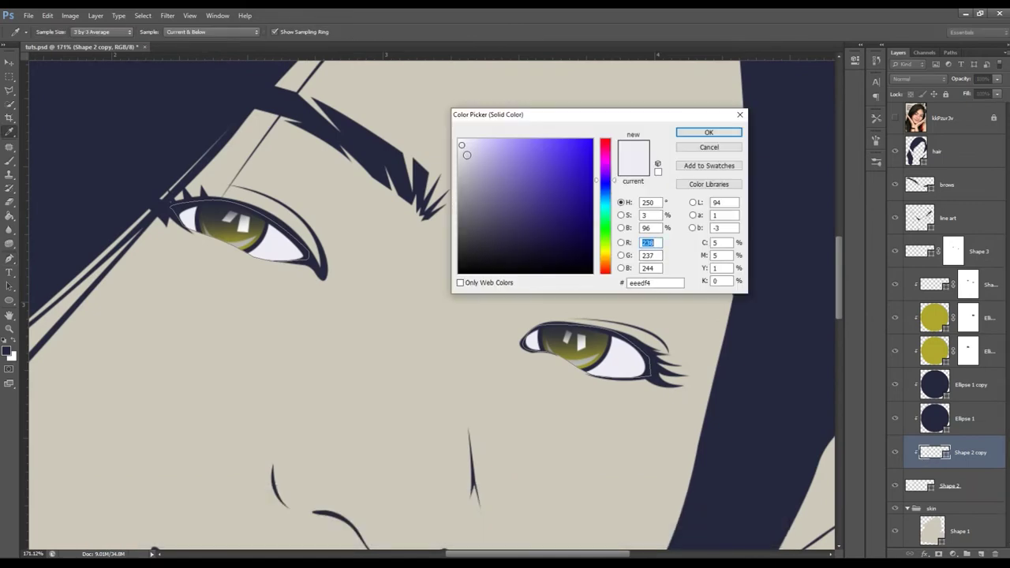
{"action": "left_click", "coordinate": [469, 156]}
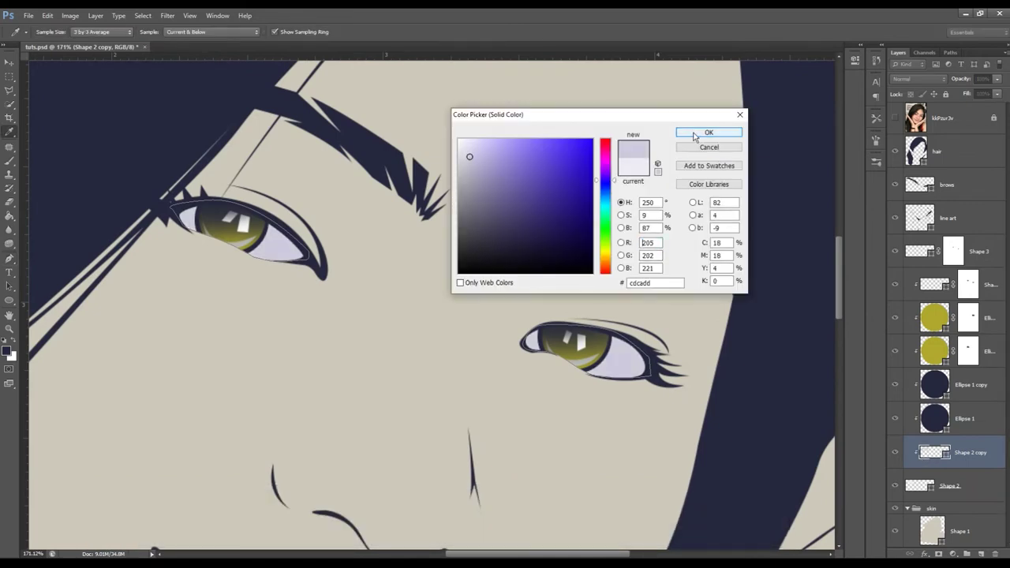
{"action": "left_click", "coordinate": [709, 131]}
{"action": "left_click", "coordinate": [893, 117]}
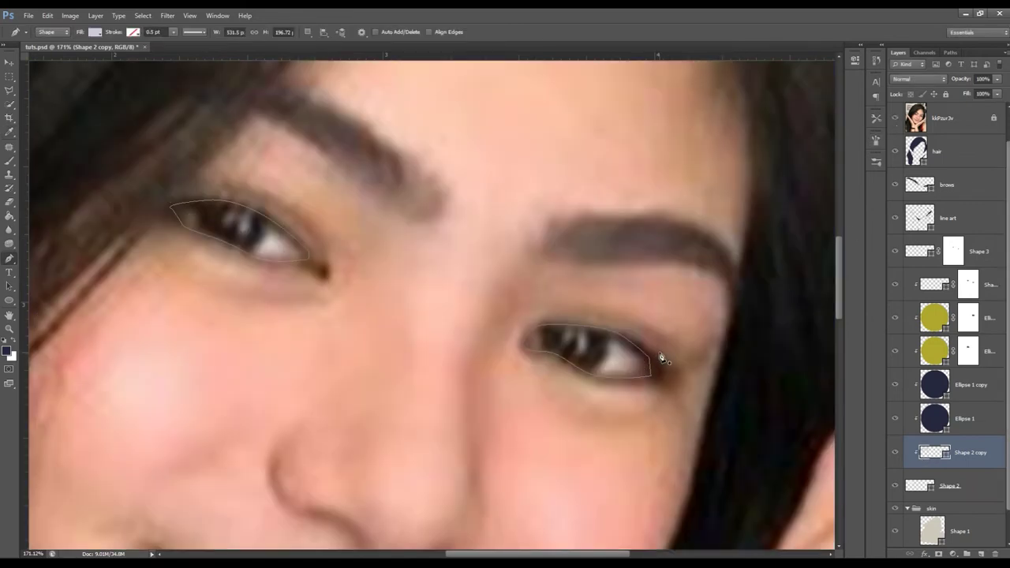
Step: Trace combined lavender shadow shapes under both upper eyelids, checking against the reference photo
{"action": "left_click", "coordinate": [324, 32]}
{"action": "left_click", "coordinate": [359, 50]}
{"action": "left_click_drag", "start_coordinate": [599, 369], "coordinate": [606, 377]}
{"action": "left_click", "coordinate": [597, 345]}
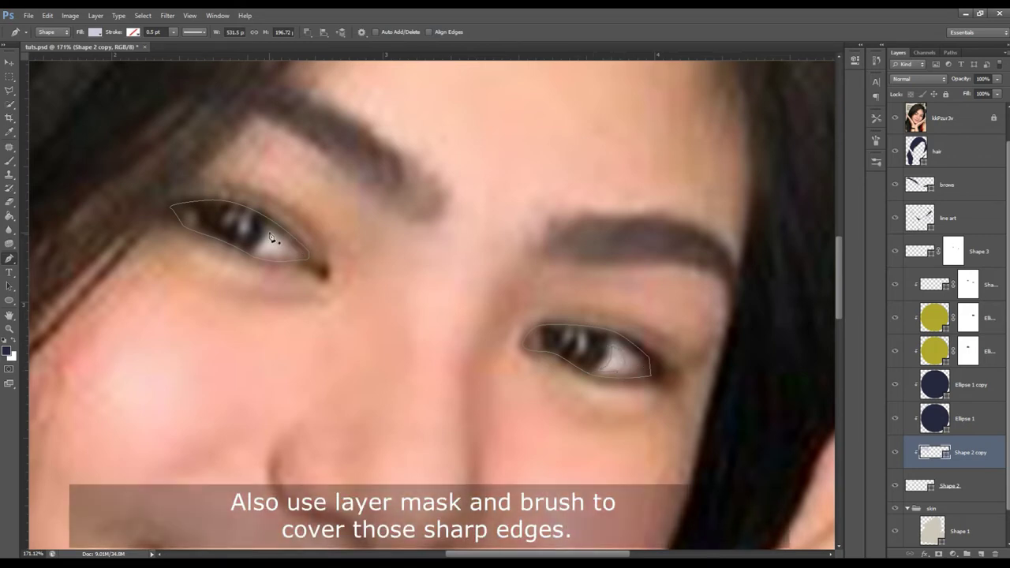
{"action": "left_click_drag", "start_coordinate": [261, 254], "coordinate": [277, 250]}
{"action": "left_click", "coordinate": [894, 117]}
{"action": "left_click", "coordinate": [895, 117]}
{"action": "left_click", "coordinate": [895, 117]}
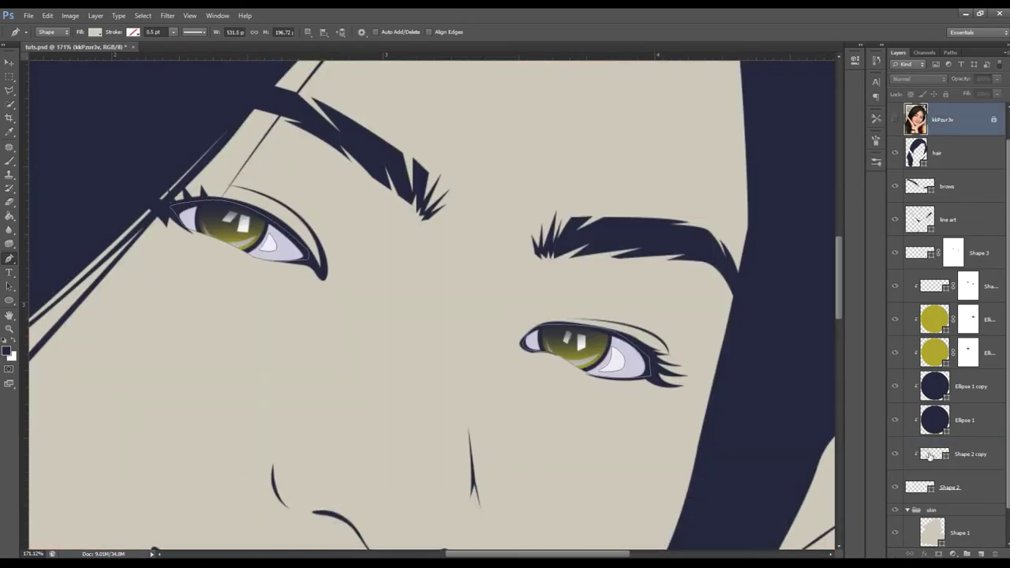
Step: Mask Shape 2 copy and brush black at 20% opacity to soften the shadow edges
{"action": "left_click", "coordinate": [938, 553]}
{"action": "key", "text": "b"}
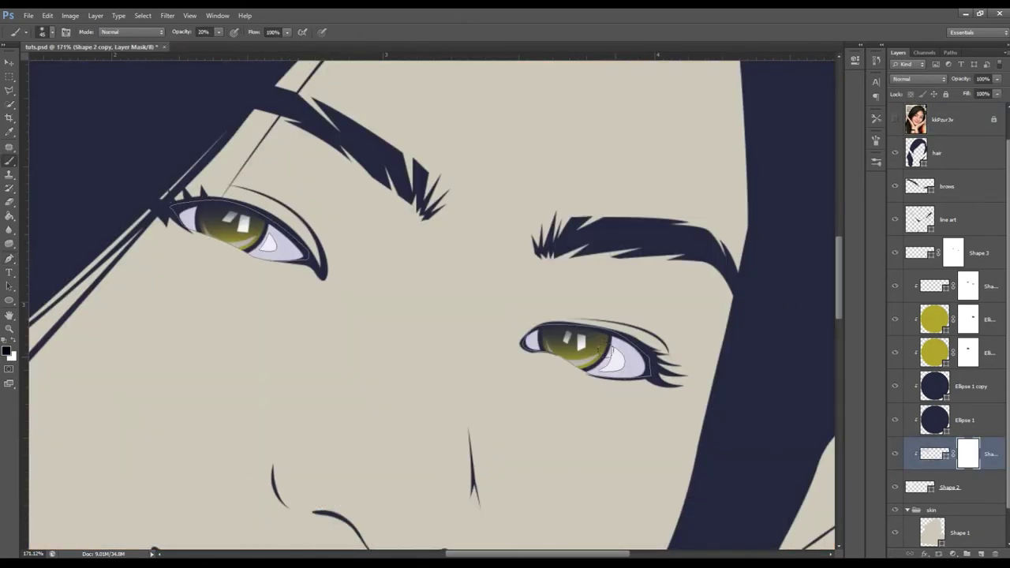
{"action": "left_click_drag", "start_coordinate": [609, 347], "coordinate": [607, 350]}
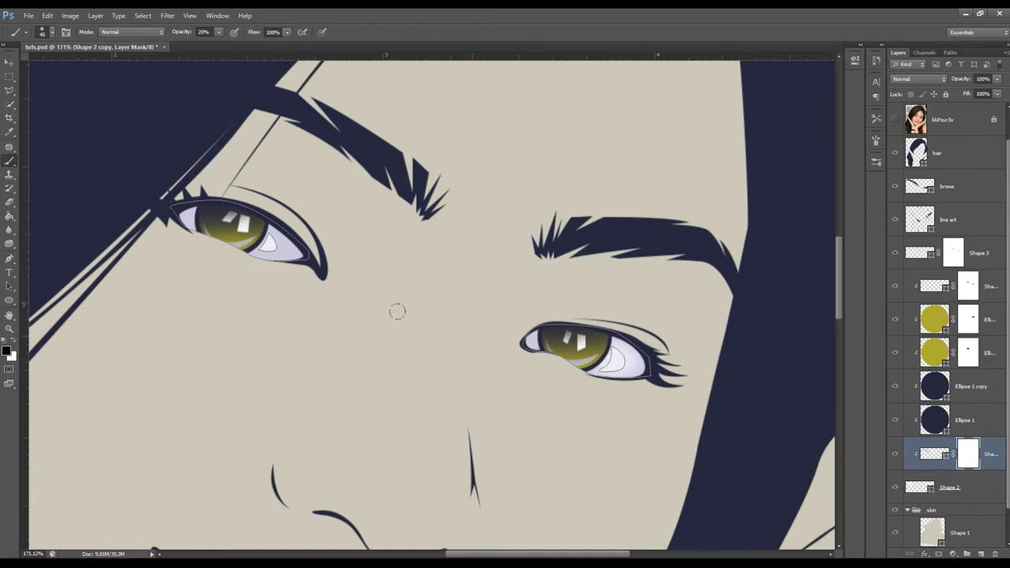
{"action": "key", "text": "bracketleft"}
{"action": "key", "text": "bracketleft"}
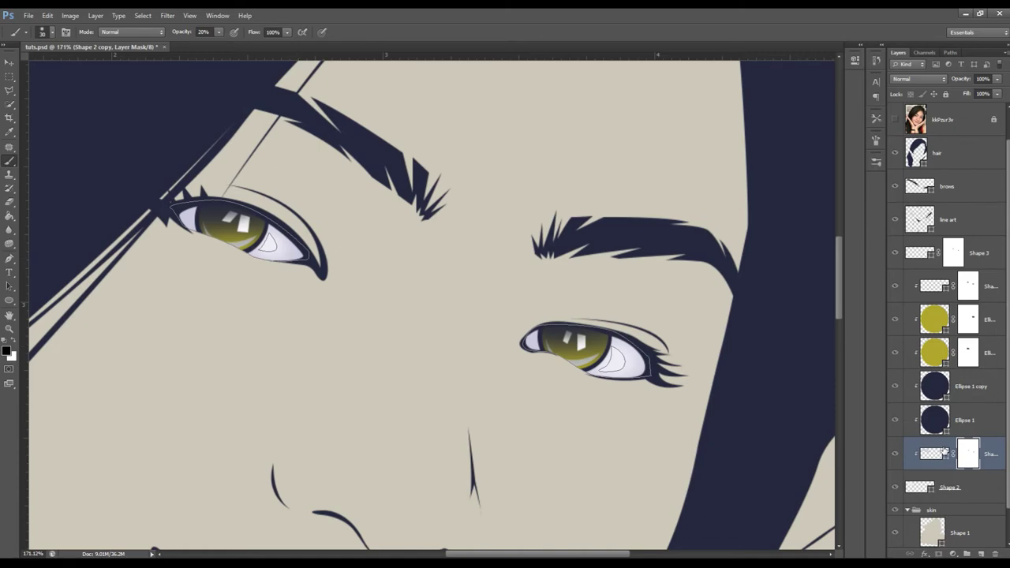
{"action": "left_click", "coordinate": [919, 119]}
{"action": "left_click", "coordinate": [896, 120]}
{"action": "left_click", "coordinate": [895, 120]}
{"action": "left_click", "coordinate": [895, 120]}
{"action": "left_click", "coordinate": [895, 119]}
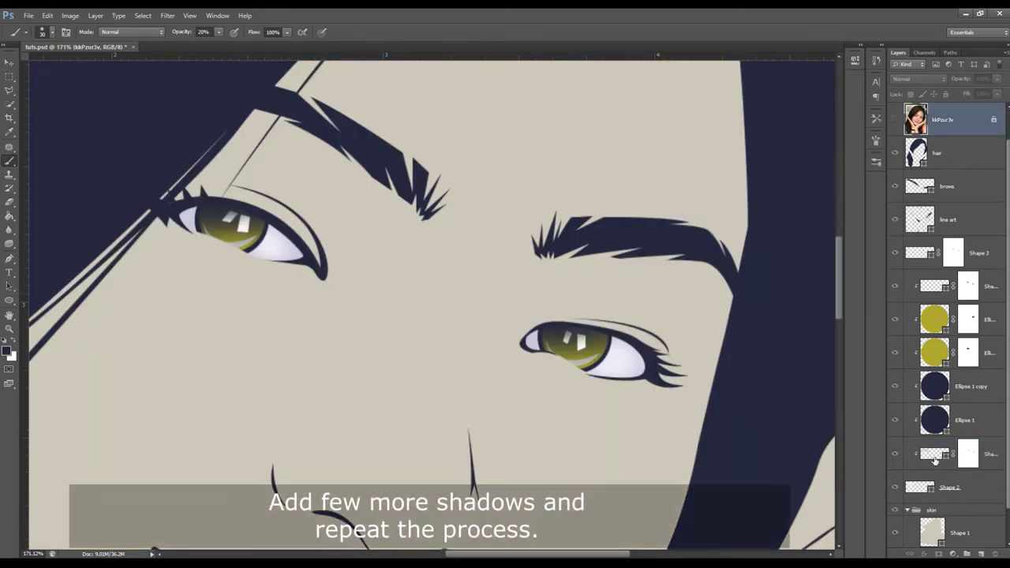
Step: With the Pen tool and reference photo visible, start a new shadow shape at the lower eyelid
{"action": "left_click", "coordinate": [935, 458]}
{"action": "key", "text": "p"}
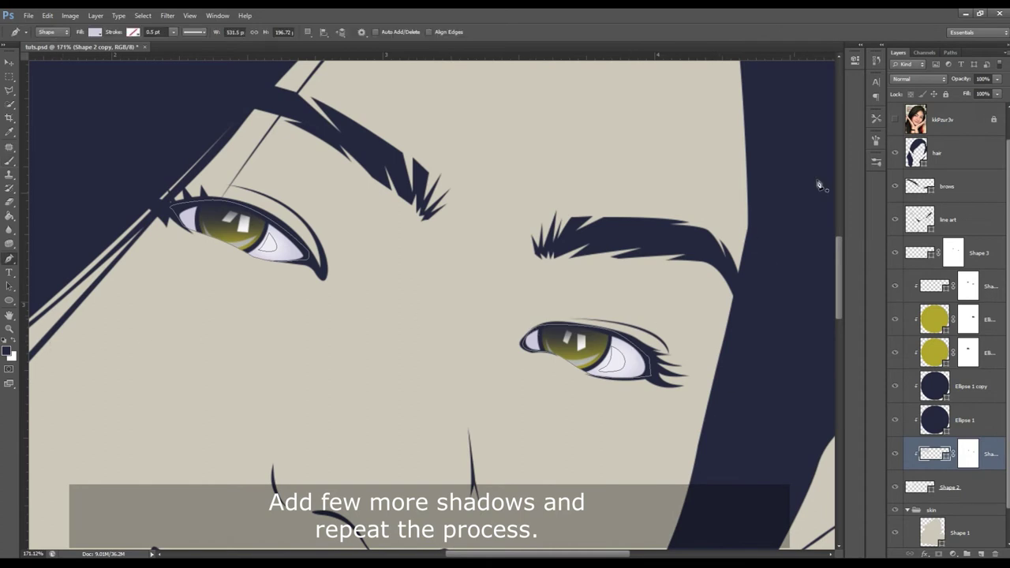
{"action": "left_click", "coordinate": [894, 120]}
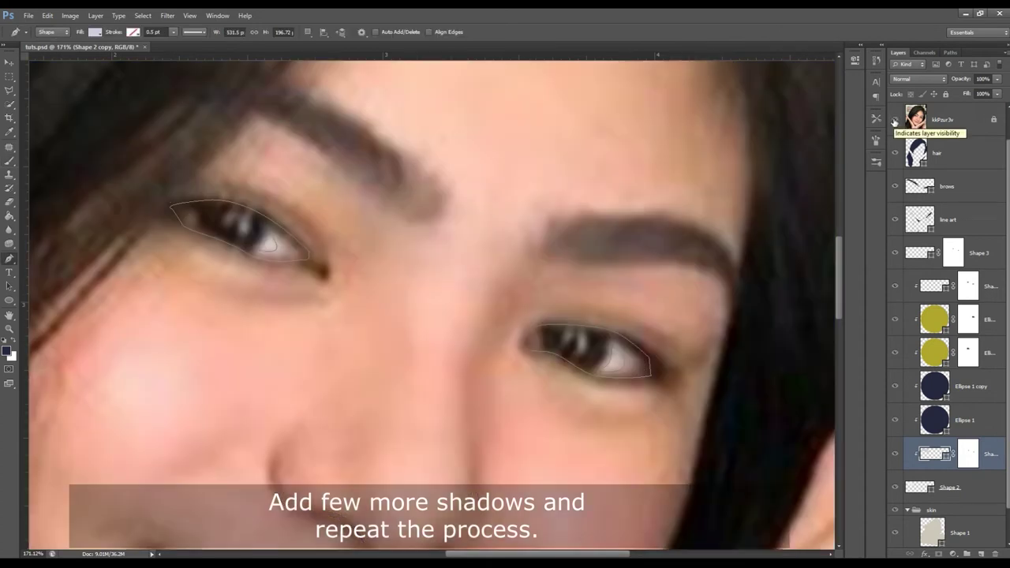
{"action": "left_click", "coordinate": [895, 120]}
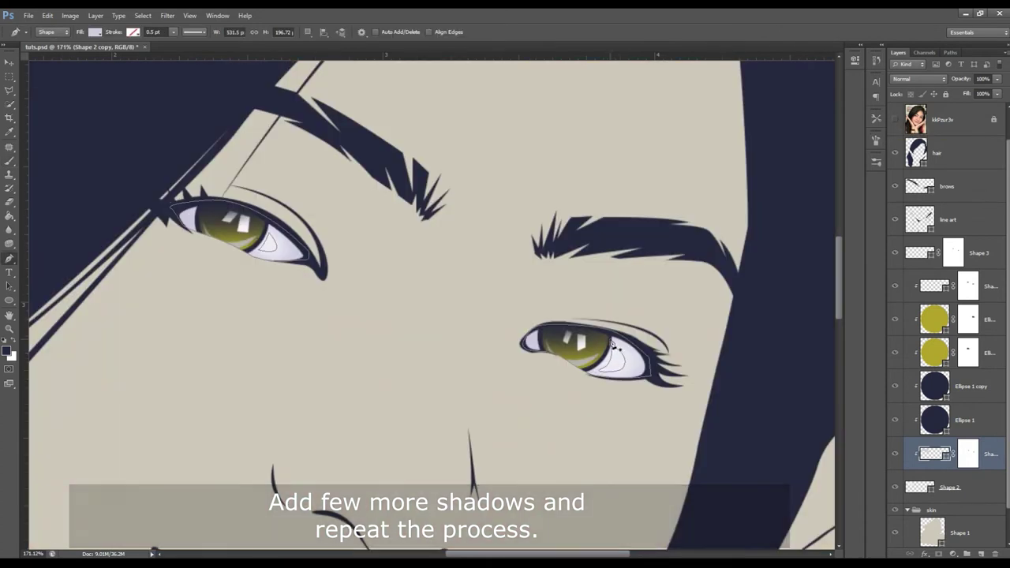
{"action": "left_click", "coordinate": [895, 119]}
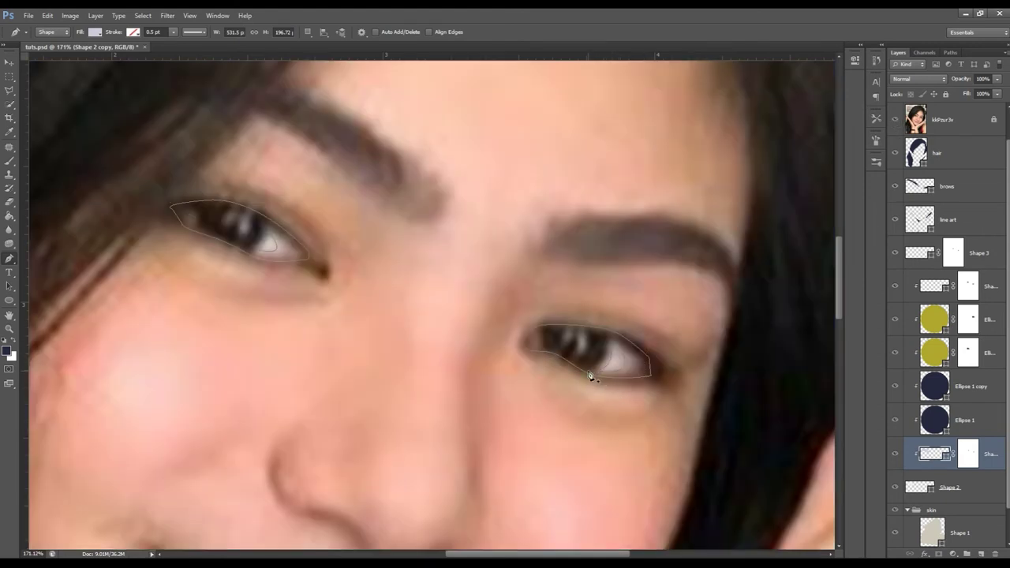
{"action": "left_click", "coordinate": [586, 370]}
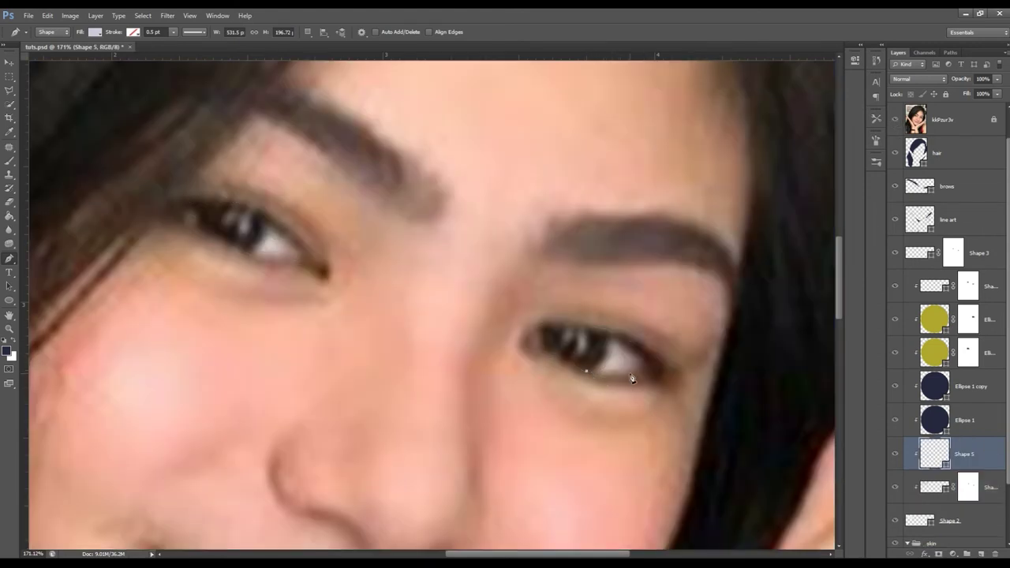
Step: Draw the Shape 5 shadow outline around the right eye and its corner
{"action": "left_click_drag", "start_coordinate": [643, 368], "coordinate": [652, 381]}
{"action": "left_click", "coordinate": [601, 337]}
{"action": "left_click", "coordinate": [672, 392]}
{"action": "left_click", "coordinate": [601, 403]}
{"action": "left_click", "coordinate": [557, 379]}
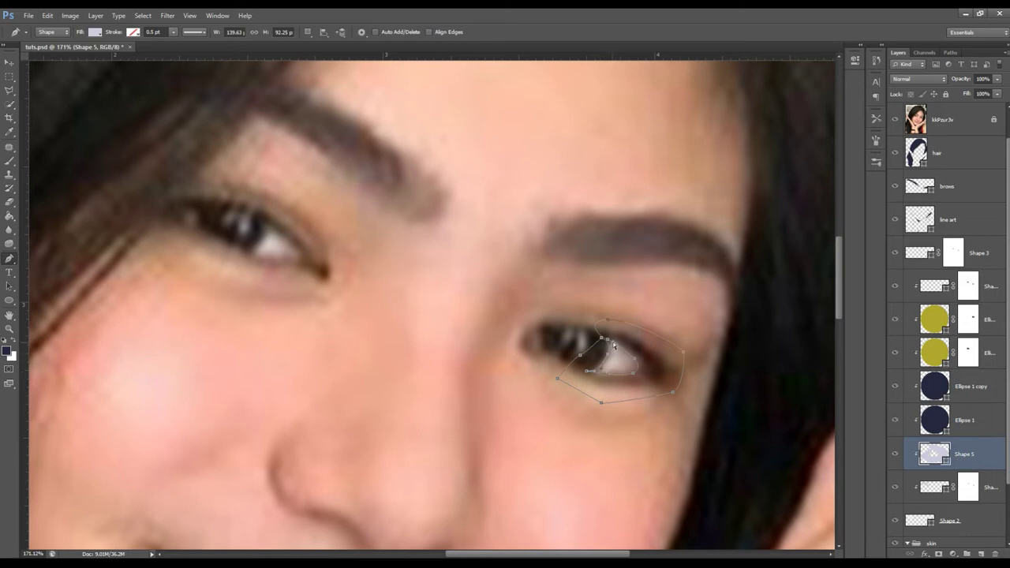
{"action": "key", "text": "Return"}
{"action": "left_click", "coordinate": [554, 346]}
{"action": "key", "text": "ctrl+z"}
{"action": "left_click", "coordinate": [551, 310]}
{"action": "key", "text": "Return"}
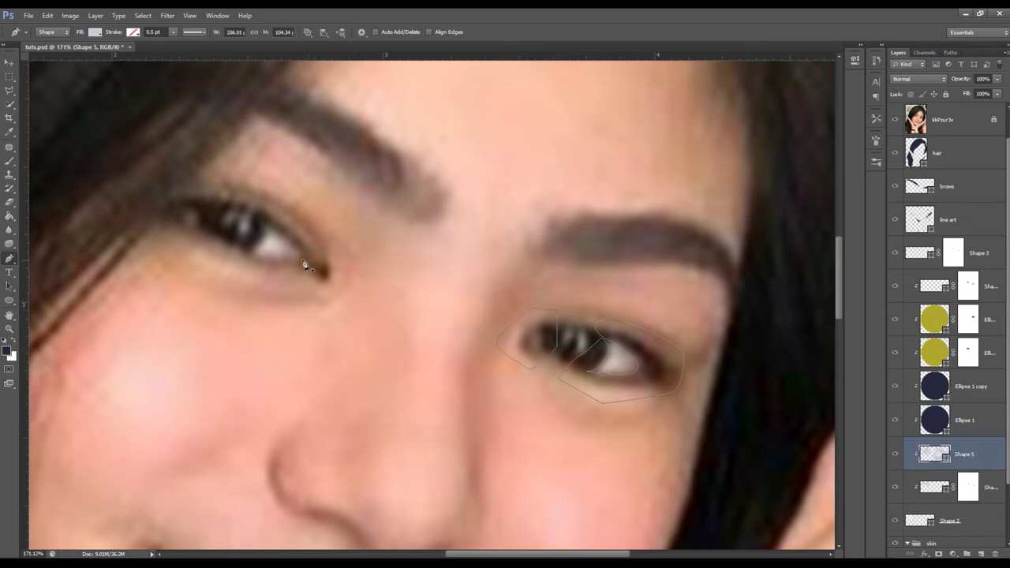
Step: Add a combined shadow outline around the left eye plus a small piece near the iris
{"action": "left_click", "coordinate": [249, 251]}
{"action": "left_click_drag", "start_coordinate": [294, 257], "coordinate": [313, 258]}
{"action": "left_click_drag", "start_coordinate": [264, 227], "coordinate": [240, 228]}
{"action": "left_click_drag", "start_coordinate": [154, 209], "coordinate": [157, 222]}
{"action": "left_click", "coordinate": [350, 230]}
{"action": "left_click", "coordinate": [344, 282]}
{"action": "left_click", "coordinate": [249, 250]}
{"action": "left_click", "coordinate": [307, 31]}
{"action": "left_click", "coordinate": [338, 50]}
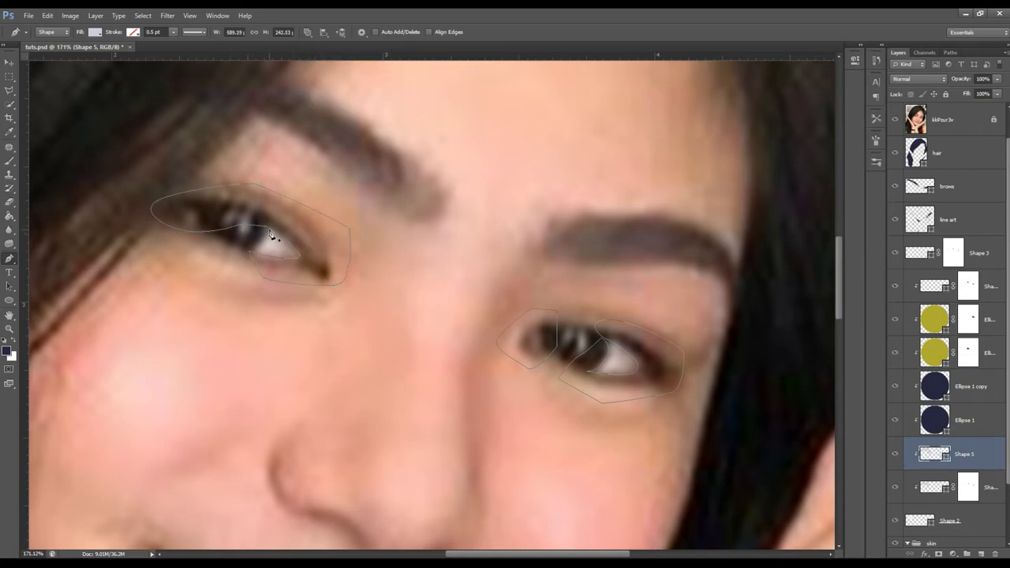
{"action": "left_click_drag", "start_coordinate": [247, 252], "coordinate": [240, 254]}
{"action": "left_click", "coordinate": [266, 227]}
{"action": "left_click", "coordinate": [893, 119]}
{"action": "scroll", "coordinate": [676, 284], "scroll_direction": "down", "scroll_amount": 3}
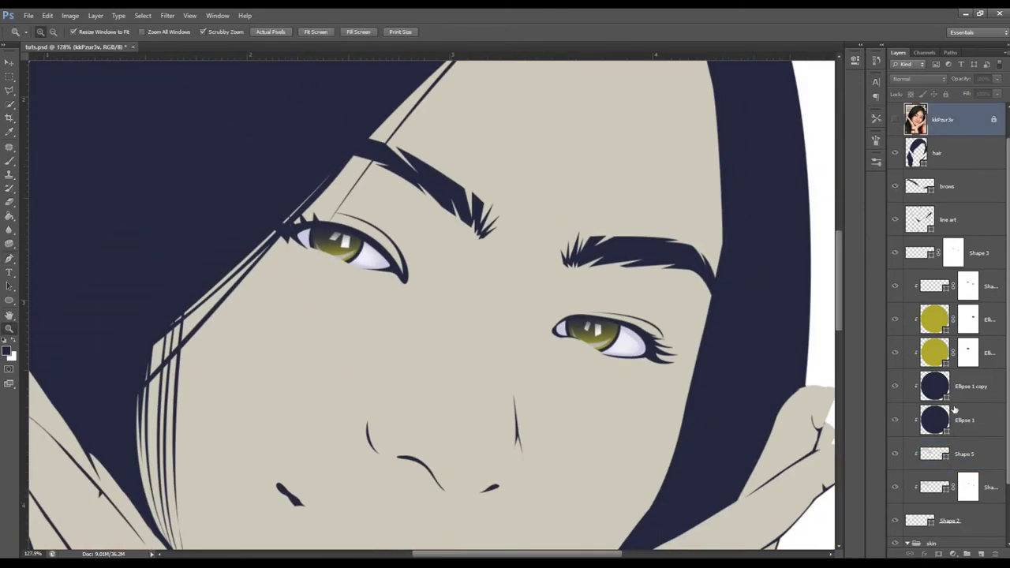
Step: Fill the Shape 5 eye shadows with light blue-gray #a7b2d1
{"action": "double_click", "coordinate": [933, 454]}
{"action": "left_click_drag", "start_coordinate": [601, 202], "coordinate": [615, 159]}
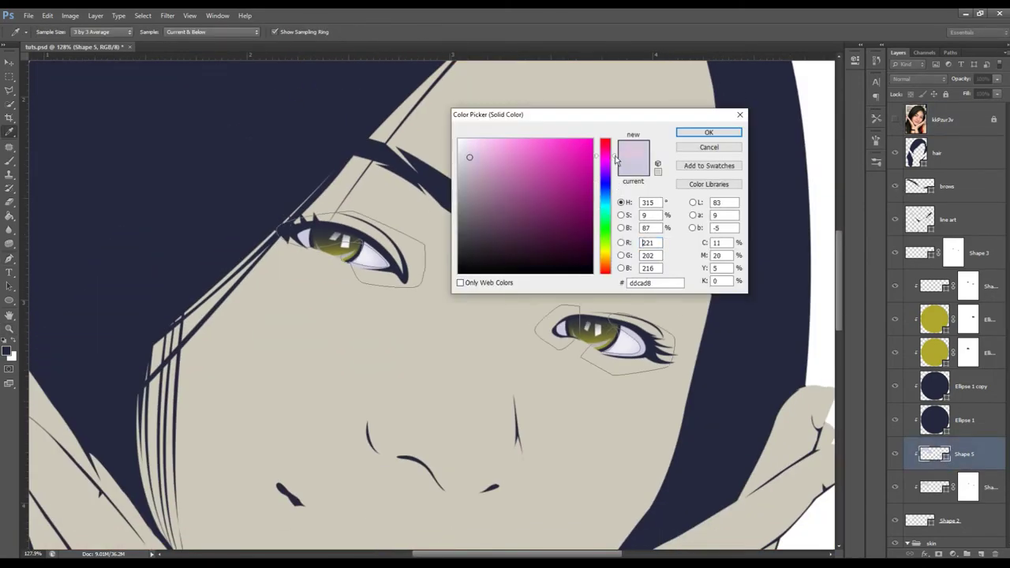
{"action": "left_click", "coordinate": [514, 187]}
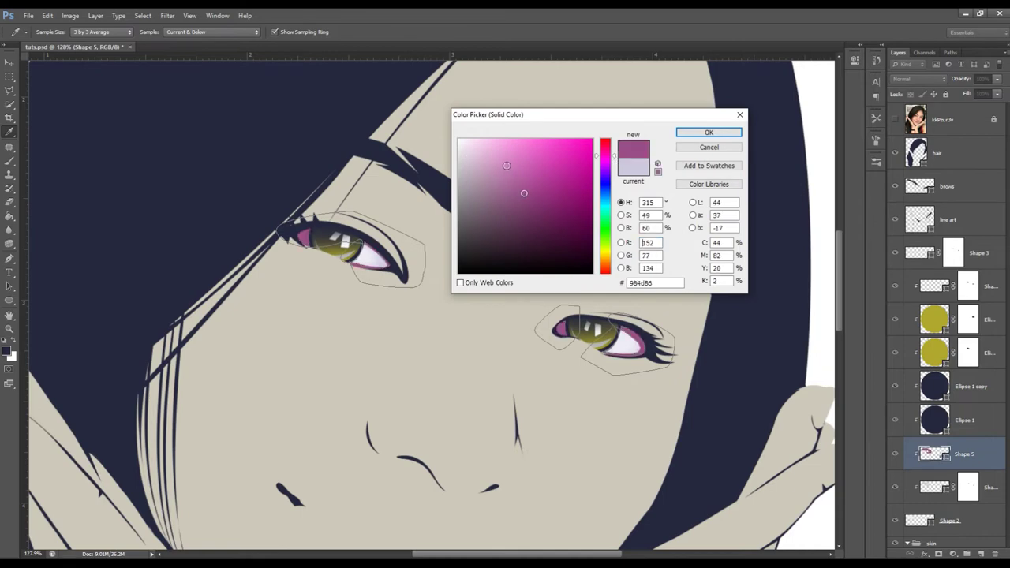
{"action": "left_click", "coordinate": [491, 170]}
{"action": "left_click", "coordinate": [484, 180]}
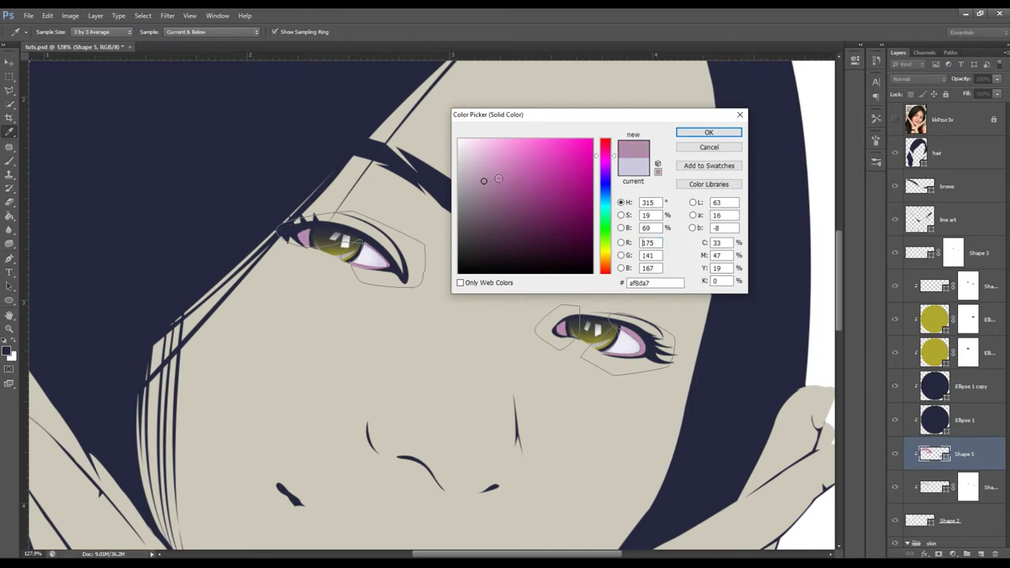
{"action": "left_click_drag", "start_coordinate": [615, 162], "coordinate": [615, 194]}
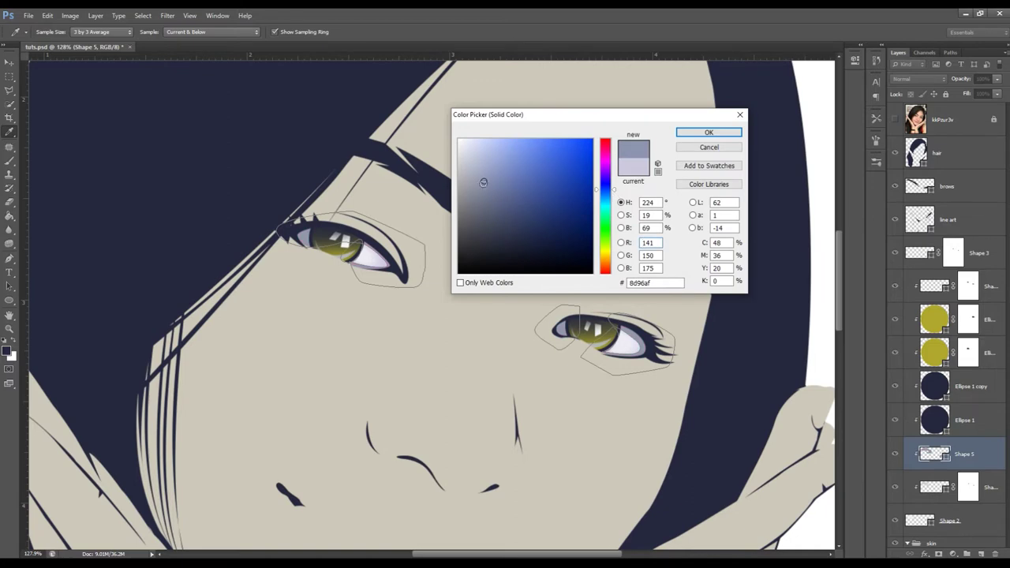
{"action": "left_click", "coordinate": [480, 167]}
{"action": "left_click", "coordinate": [484, 163]}
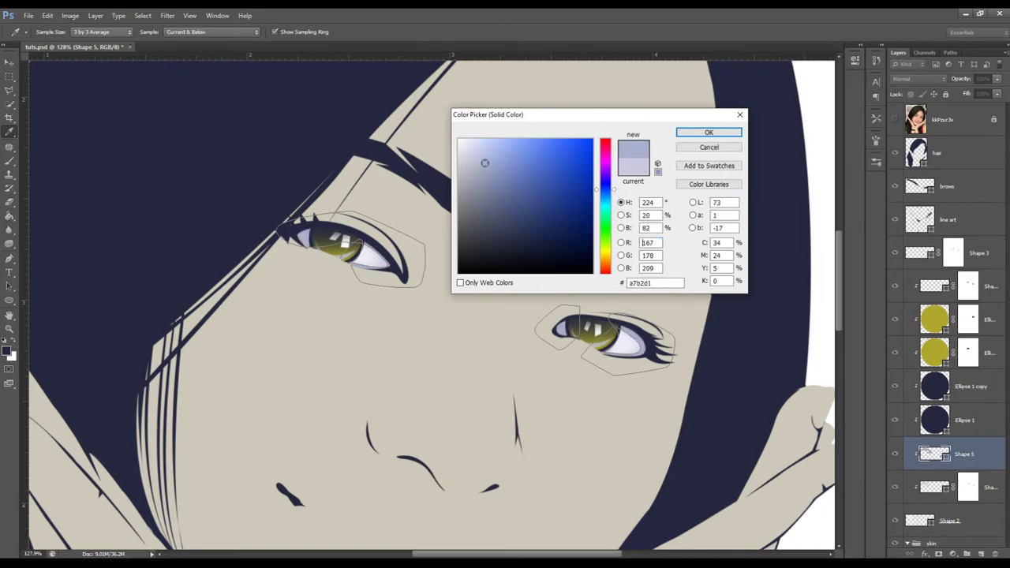
{"action": "left_click", "coordinate": [709, 131]}
{"action": "left_click", "coordinate": [942, 119]}
{"action": "key", "text": "z"}
{"action": "key", "text": "ctrl+minus"}
{"action": "key", "text": "ctrl+minus"}
{"action": "key", "text": "ctrl+minus"}
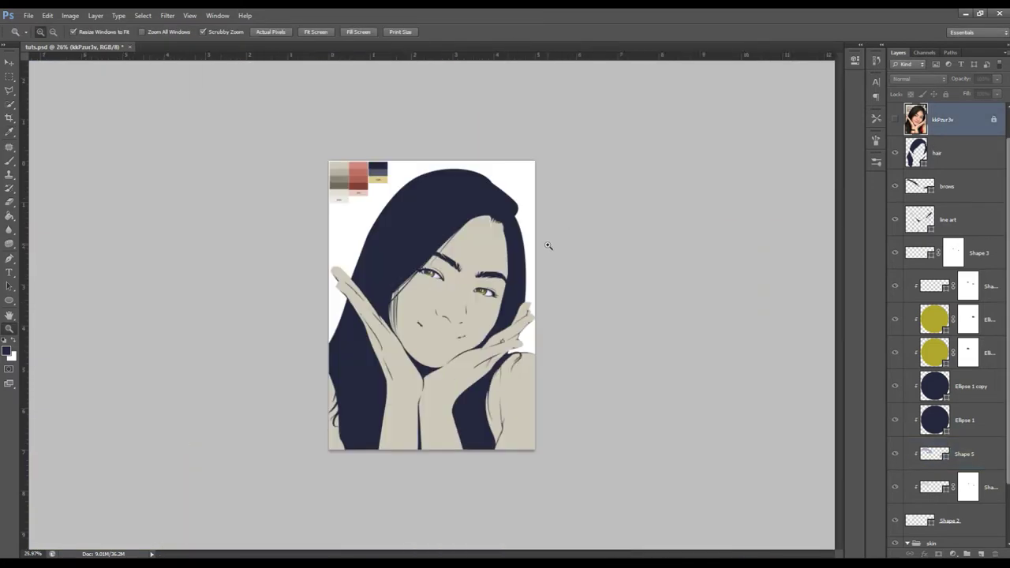
Step: With the reference photo showing, trace a curved teardrop shadow outline under the left eye
{"action": "key", "text": "ctrl+plus"}
{"action": "key", "text": "ctrl+plus"}
{"action": "key", "text": "ctrl+plus"}
{"action": "left_click_drag", "start_coordinate": [468, 284], "coordinate": [470, 283]}
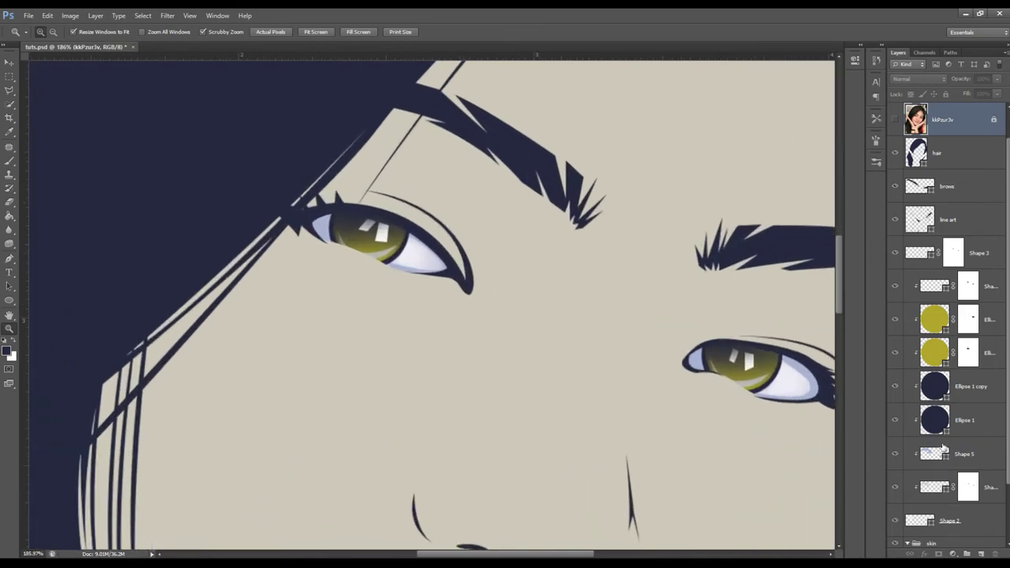
{"action": "left_click", "coordinate": [943, 451]}
{"action": "left_click", "coordinate": [894, 119]}
{"action": "key", "text": "p"}
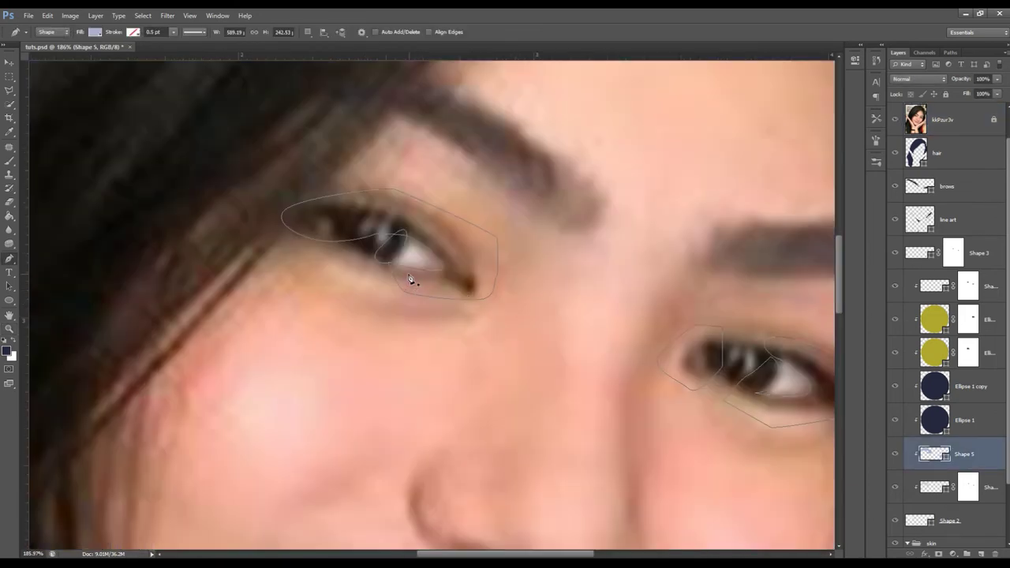
{"action": "left_click", "coordinate": [387, 266]}
{"action": "left_click_drag", "start_coordinate": [446, 269], "coordinate": [469, 271]}
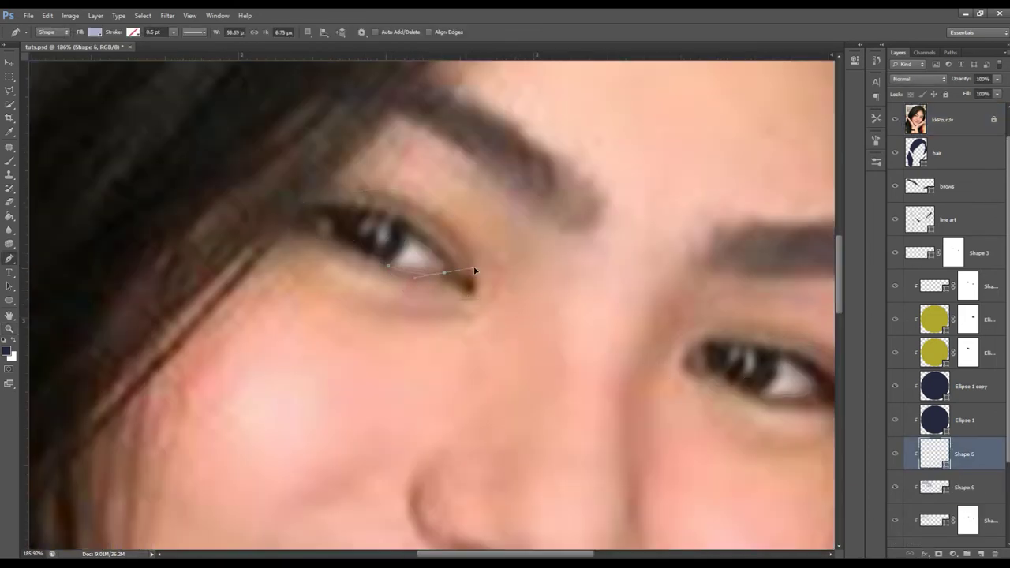
{"action": "left_click_drag", "start_coordinate": [399, 230], "coordinate": [378, 223]}
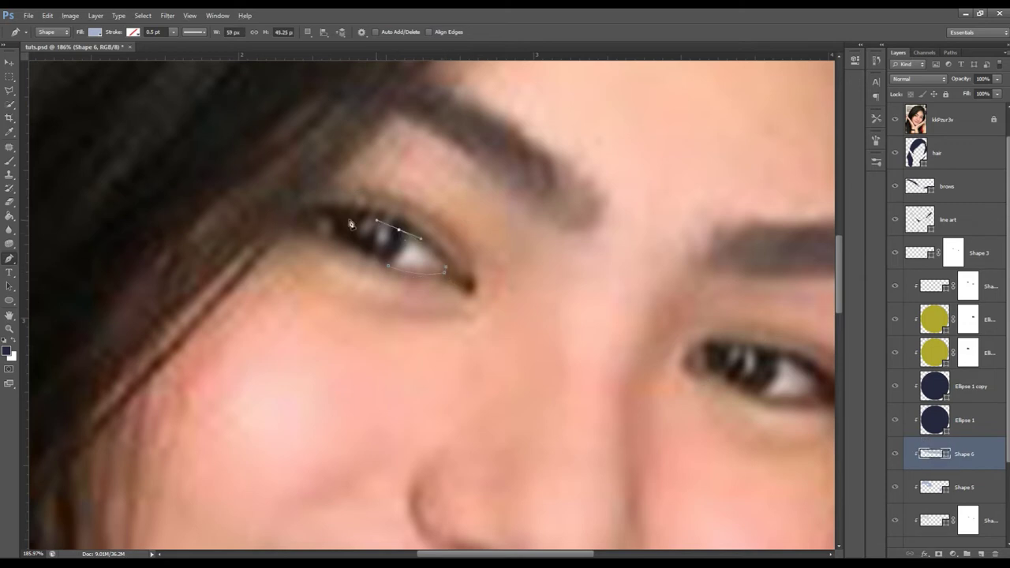
{"action": "left_click_drag", "start_coordinate": [478, 295], "coordinate": [421, 300]}
{"action": "left_click_drag", "start_coordinate": [387, 268], "coordinate": [343, 245]}
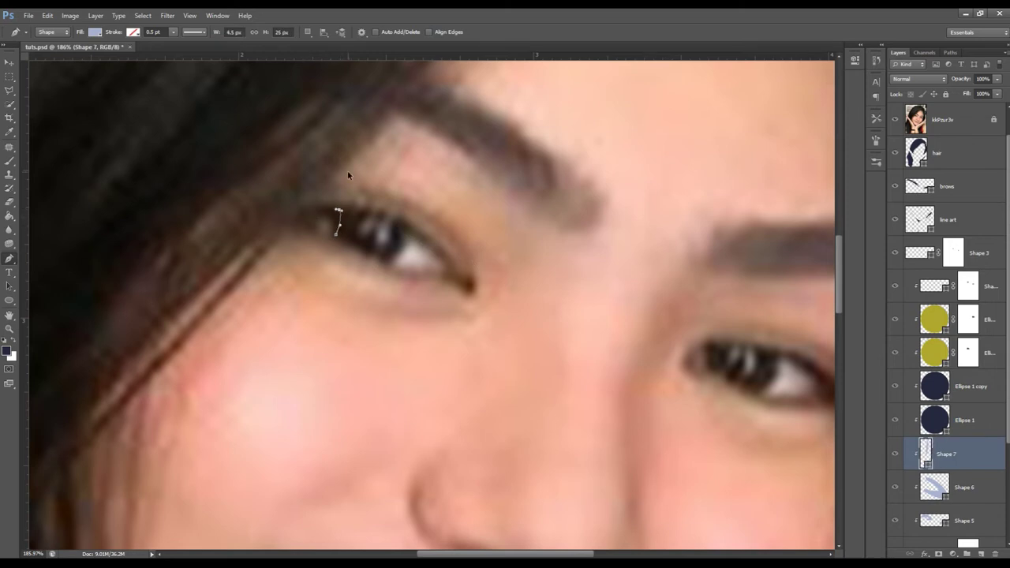
Step: Add a small inner-corner shadow outline to the same shape and set how the outlines merge
{"action": "left_click", "coordinate": [308, 31]}
{"action": "left_click", "coordinate": [332, 55]}
{"action": "mouse_move", "coordinate": [339, 231]}
{"action": "left_mouse_down"}
{"action": "mouse_move", "coordinate": [329, 211]}
{"action": "mouse_move", "coordinate": [305, 230]}
{"action": "left_mouse_up"}
{"action": "left_click_drag", "start_coordinate": [322, 240], "coordinate": [339, 237]}
{"action": "left_click", "coordinate": [339, 231]}
{"action": "left_click", "coordinate": [308, 31]}
{"action": "left_click", "coordinate": [332, 66]}
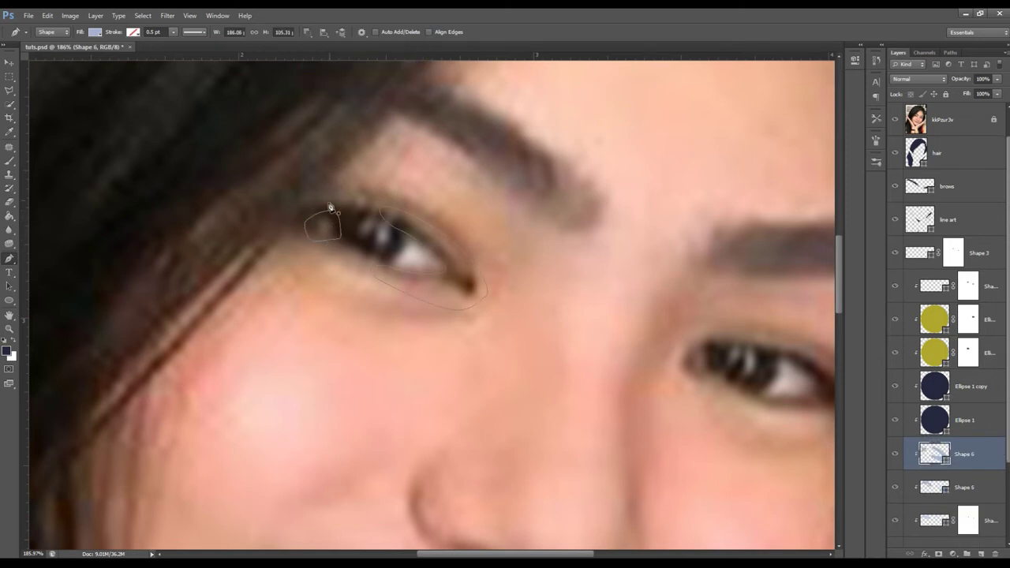
{"action": "left_click", "coordinate": [893, 120]}
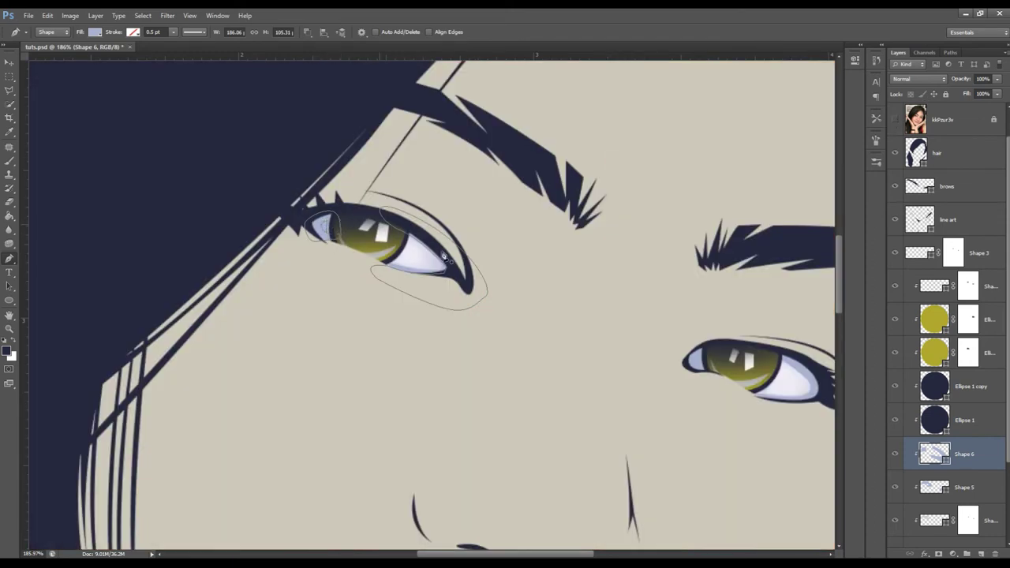
Step: Outline a shadow at the right eye's inner corner, joined to the same shape
{"action": "scroll", "coordinate": [545, 316], "scroll_direction": "right", "scroll_amount": 5}
{"action": "scroll", "coordinate": [545, 316], "scroll_direction": "down", "scroll_amount": 1}
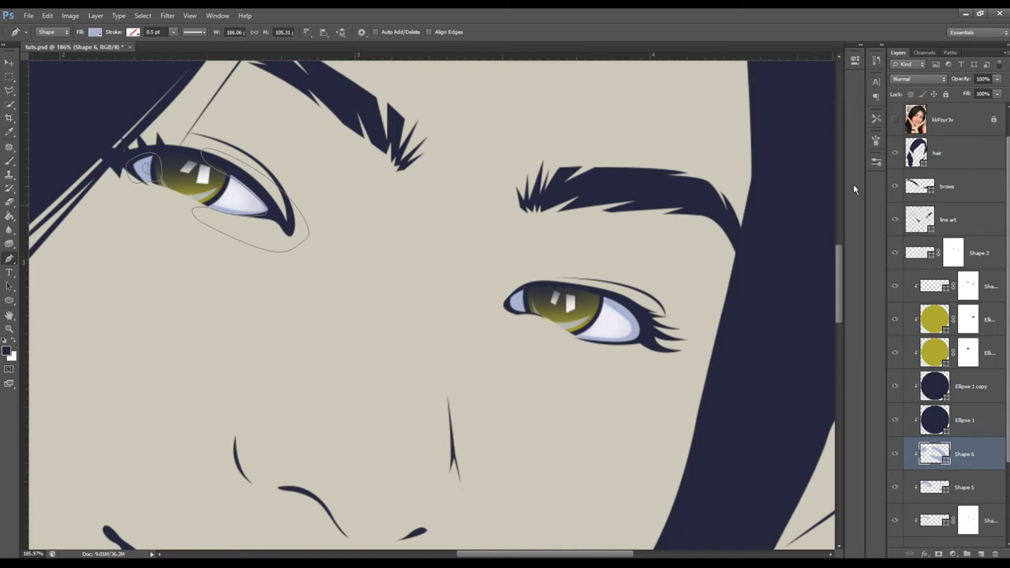
{"action": "left_click", "coordinate": [527, 309]}
{"action": "left_click", "coordinate": [518, 324]}
{"action": "left_click", "coordinate": [495, 300]}
{"action": "left_click", "coordinate": [529, 277]}
{"action": "left_click", "coordinate": [552, 314]}
{"action": "left_click", "coordinate": [307, 32]}
{"action": "left_click", "coordinate": [338, 52]}
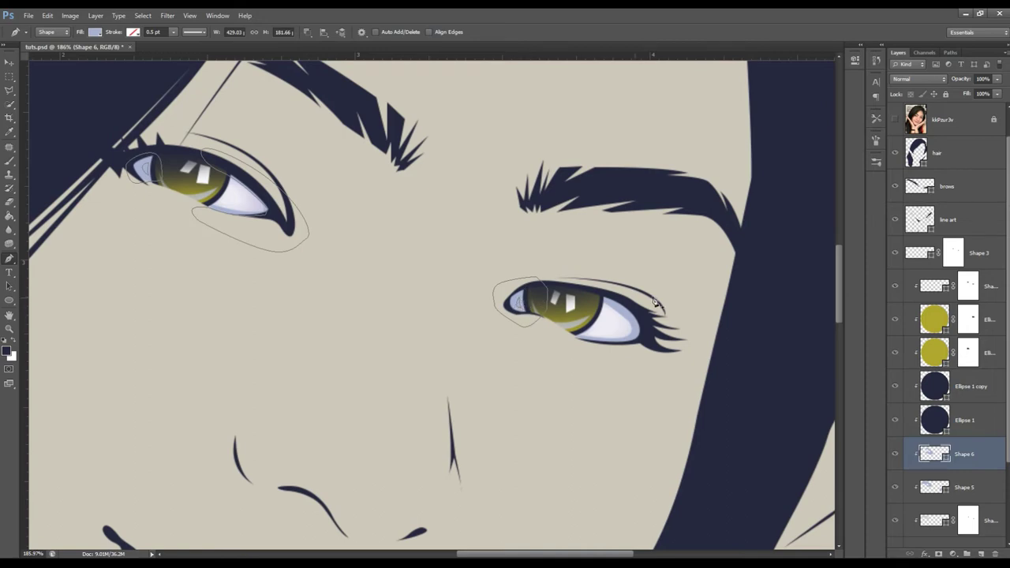
Step: Trace curved anchors along the right eye's lower lid and close the outline at its start
{"action": "left_click", "coordinate": [895, 120]}
{"action": "left_click", "coordinate": [895, 120]}
{"action": "left_click", "coordinate": [640, 338]}
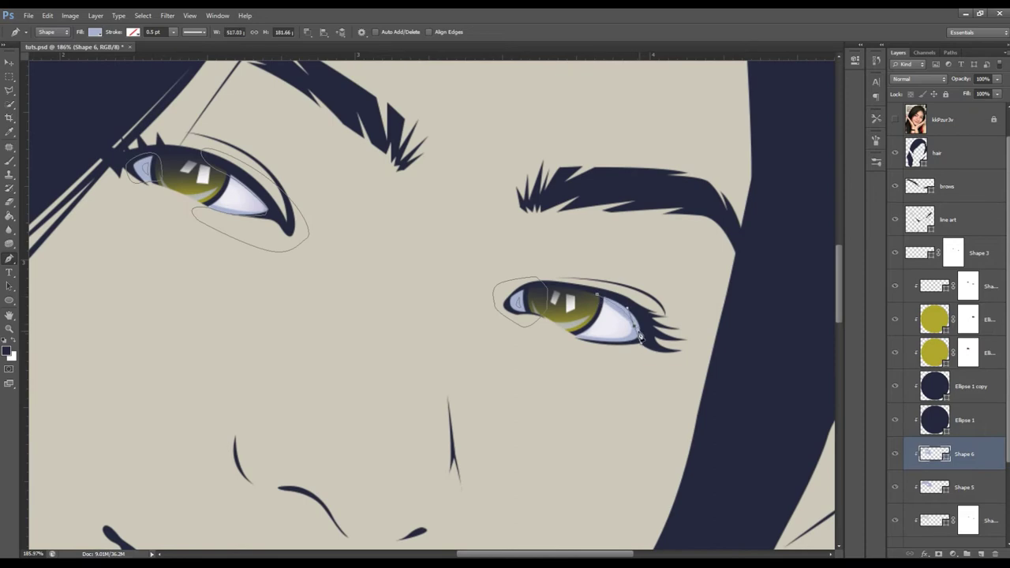
{"action": "left_click", "coordinate": [895, 120]}
{"action": "left_click", "coordinate": [895, 120]}
{"action": "left_click_drag", "start_coordinate": [639, 334], "coordinate": [628, 338]}
{"action": "left_click_drag", "start_coordinate": [564, 331], "coordinate": [522, 318]}
{"action": "left_click_drag", "start_coordinate": [598, 357], "coordinate": [620, 356]}
{"action": "left_click", "coordinate": [597, 294]}
Step: Change Shape 6's fill to a reddish-brown and zoom in to review the eye colours
{"action": "double_click", "coordinate": [934, 453]}
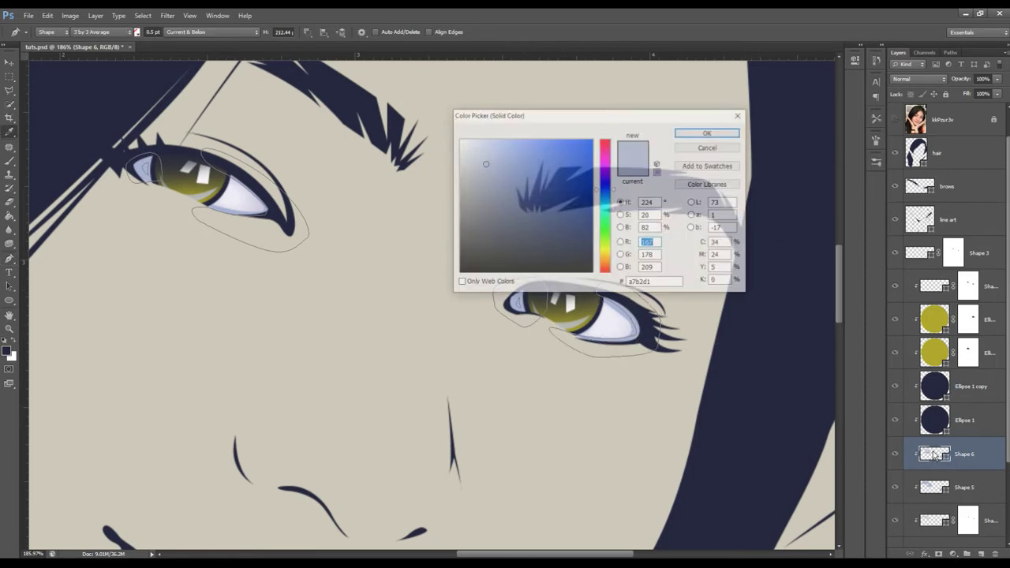
{"action": "left_click_drag", "start_coordinate": [615, 194], "coordinate": [617, 155]}
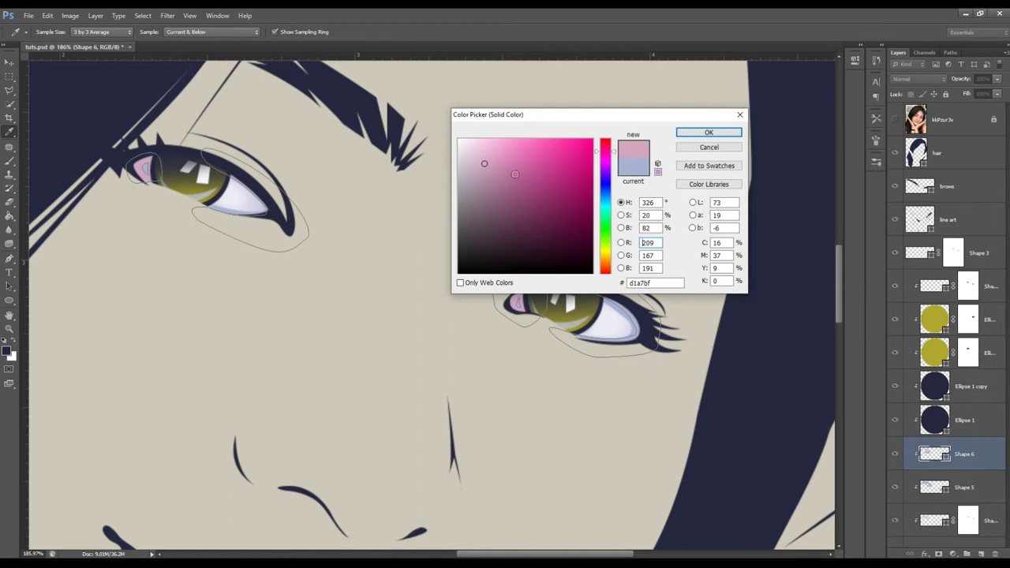
{"action": "left_click_drag", "start_coordinate": [524, 195], "coordinate": [519, 195]}
{"action": "left_click_drag", "start_coordinate": [616, 152], "coordinate": [620, 269]}
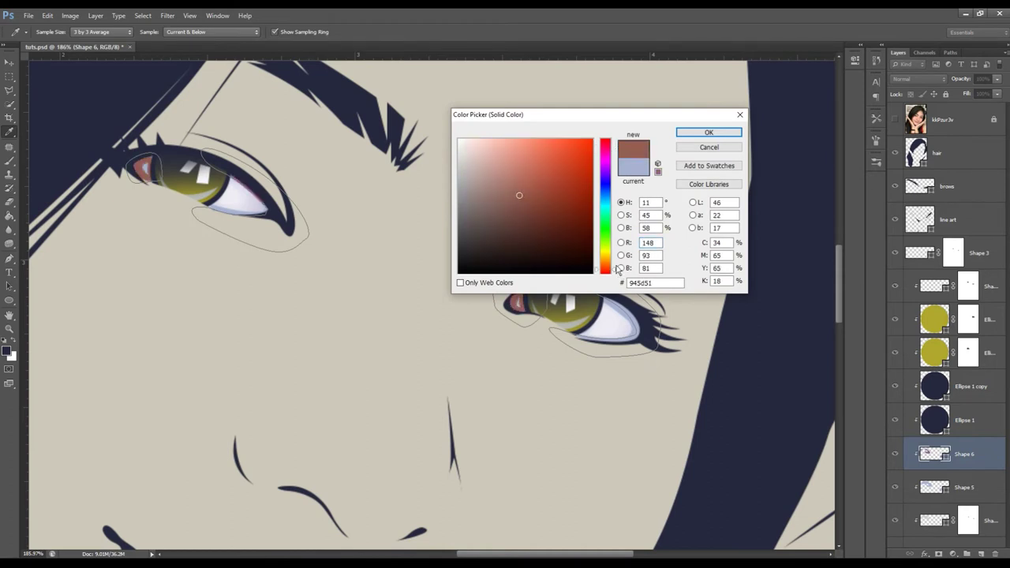
{"action": "left_click_drag", "start_coordinate": [519, 193], "coordinate": [524, 189]}
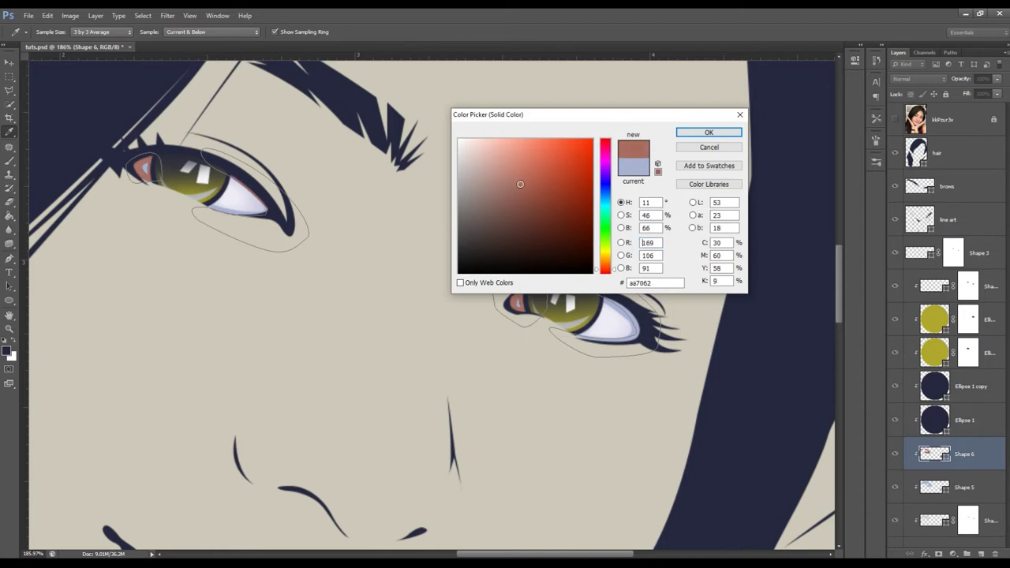
{"action": "left_click", "coordinate": [708, 132]}
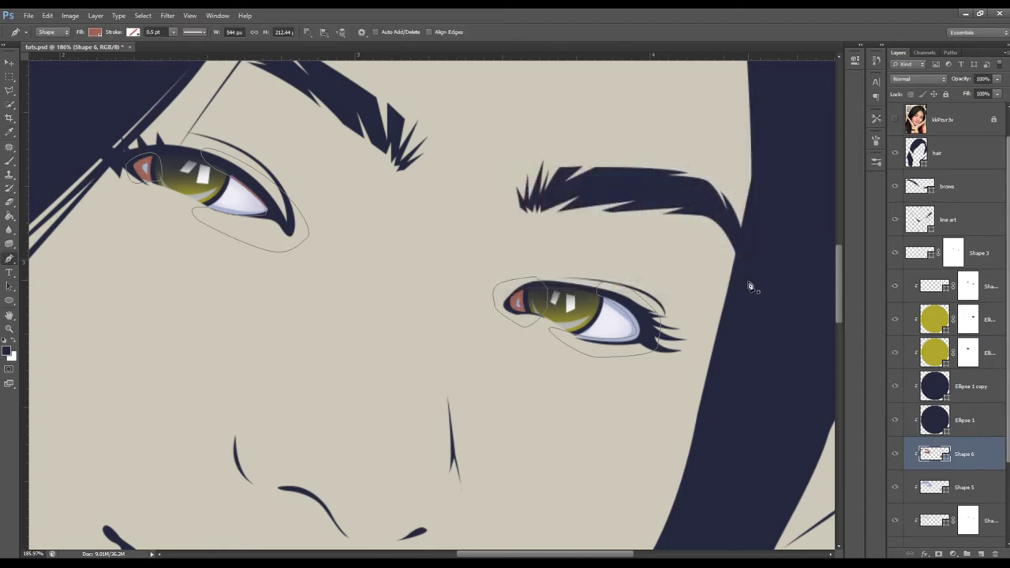
{"action": "left_click", "coordinate": [324, 32]}
{"action": "left_click", "coordinate": [359, 82]}
{"action": "key", "text": "alt+period"}
{"action": "key", "text": "z"}
{"action": "mouse_move", "coordinate": [776, 175]}
{"action": "left_mouse_down"}
{"action": "mouse_move", "coordinate": [604, 163]}
{"action": "mouse_move", "coordinate": [671, 163]}
{"action": "left_mouse_up"}
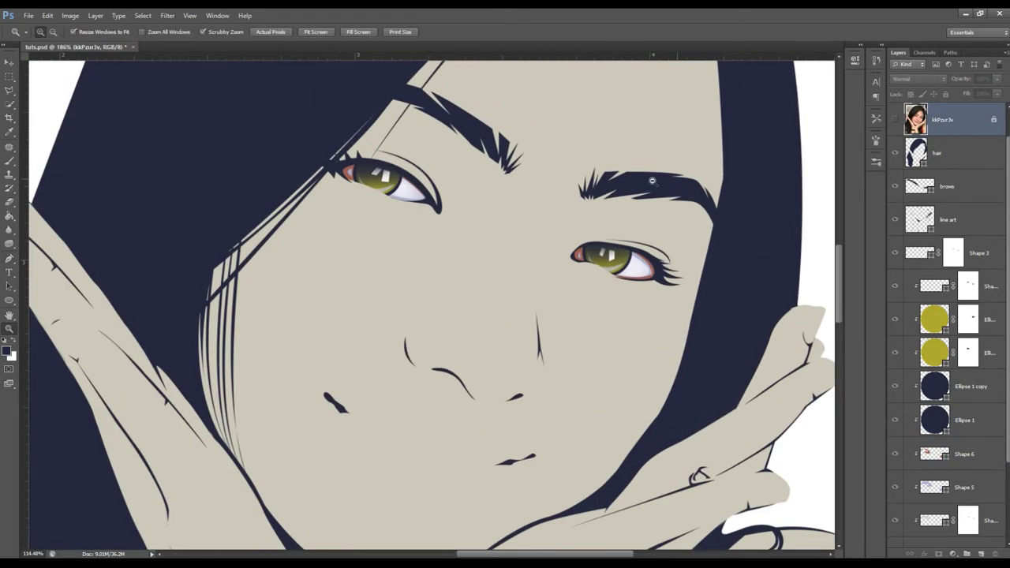
Step: Lower the saturation of Shape 6's brown fill and darken it to 6d473e
{"action": "double_click", "coordinate": [933, 454]}
{"action": "left_click", "coordinate": [620, 214]}
{"action": "left_click", "coordinate": [613, 212]}
{"action": "left_click_drag", "start_coordinate": [616, 122], "coordinate": [451, 265]}
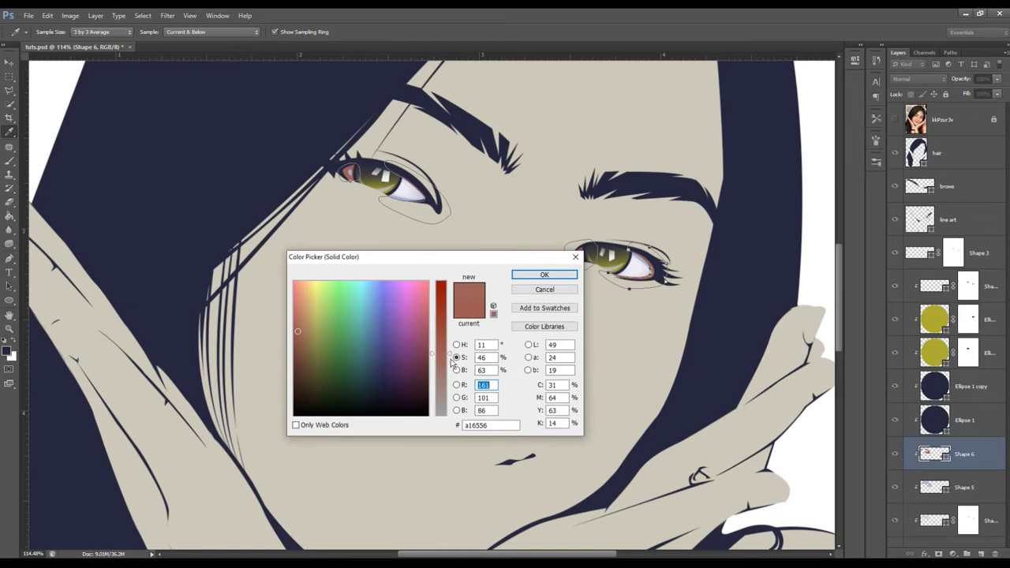
{"action": "left_click_drag", "start_coordinate": [450, 354], "coordinate": [451, 369]}
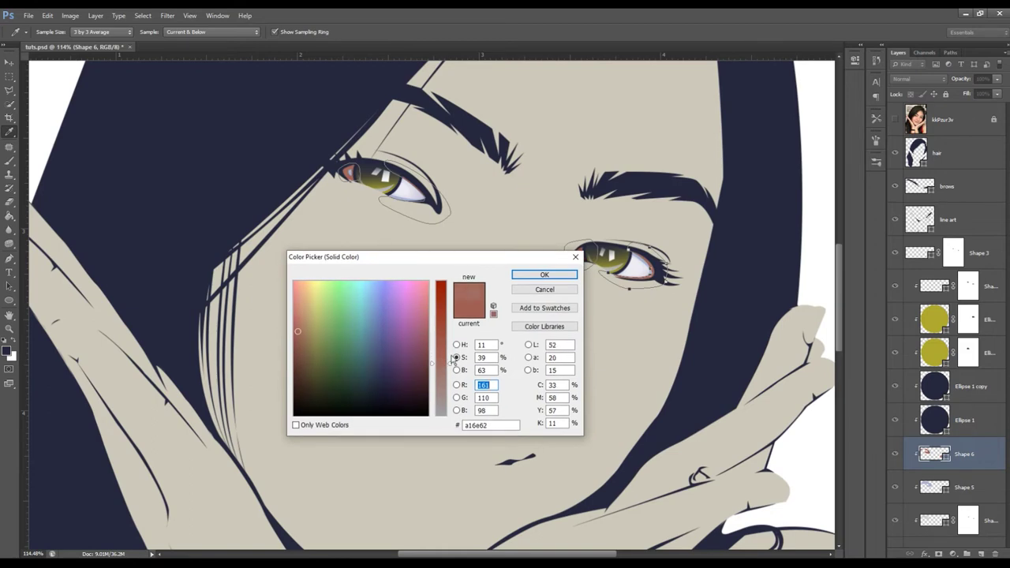
{"action": "left_click", "coordinate": [456, 345]}
{"action": "left_click_drag", "start_coordinate": [371, 355], "coordinate": [349, 358]}
{"action": "left_click", "coordinate": [545, 275]}
Step: Fit the whole image in view, zoom in on the eyes, and select Shape 5
{"action": "key", "text": "z"}
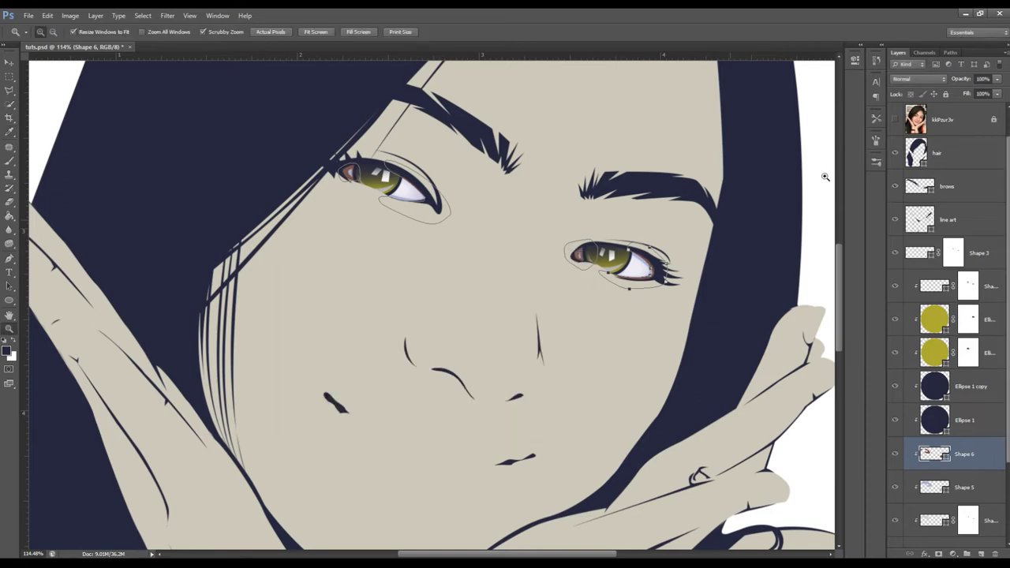
{"action": "left_click", "coordinate": [942, 120]}
{"action": "key", "text": "ctrl+0"}
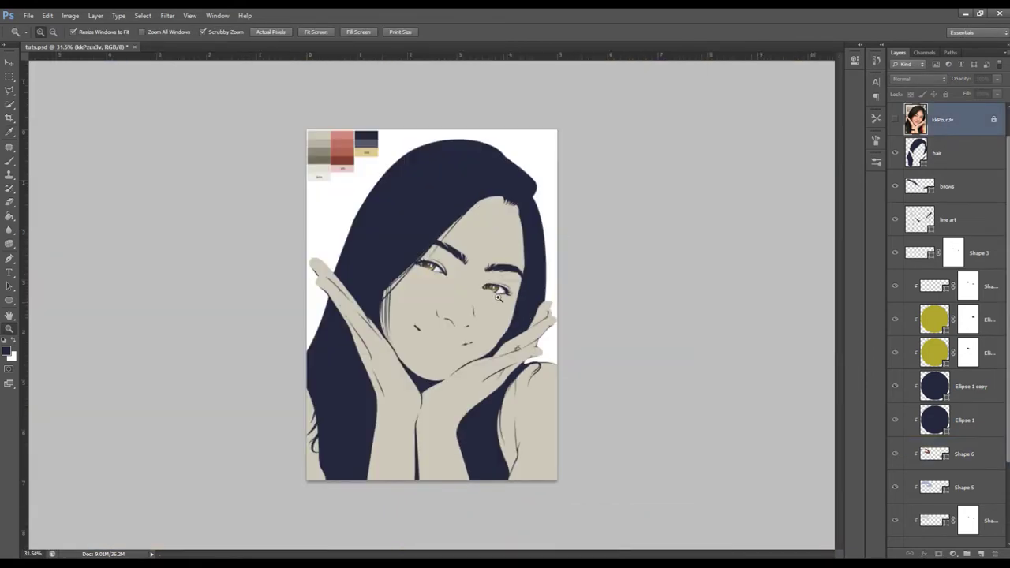
{"action": "left_click_drag", "start_coordinate": [497, 297], "coordinate": [551, 277]}
{"action": "left_click", "coordinate": [936, 488]}
Step: Add a layer mask to Shape 5 and adjust the left anchor of Shape 6's eye path
{"action": "left_click", "coordinate": [938, 553]}
{"action": "key", "text": "b"}
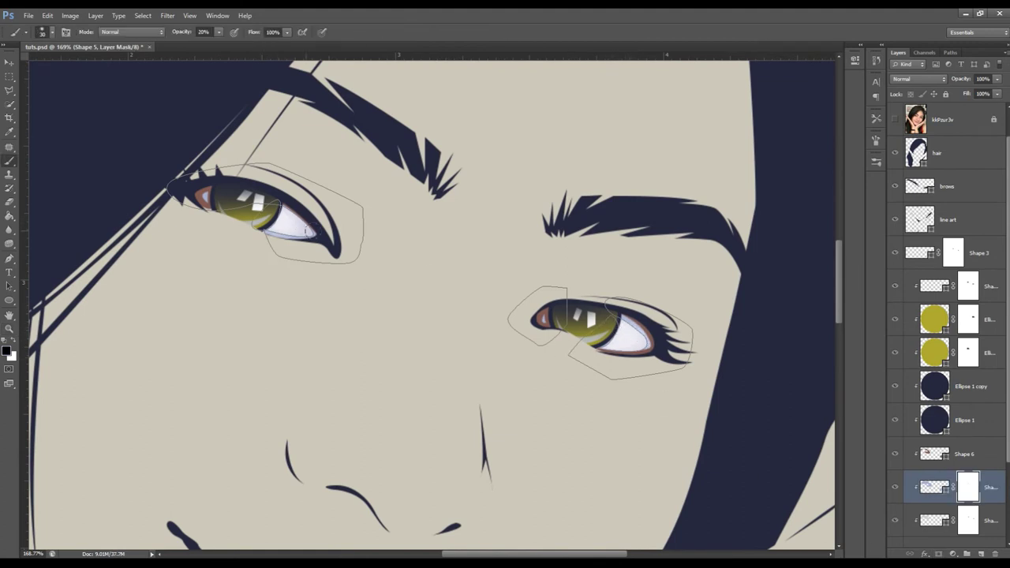
{"action": "left_click", "coordinate": [934, 455]}
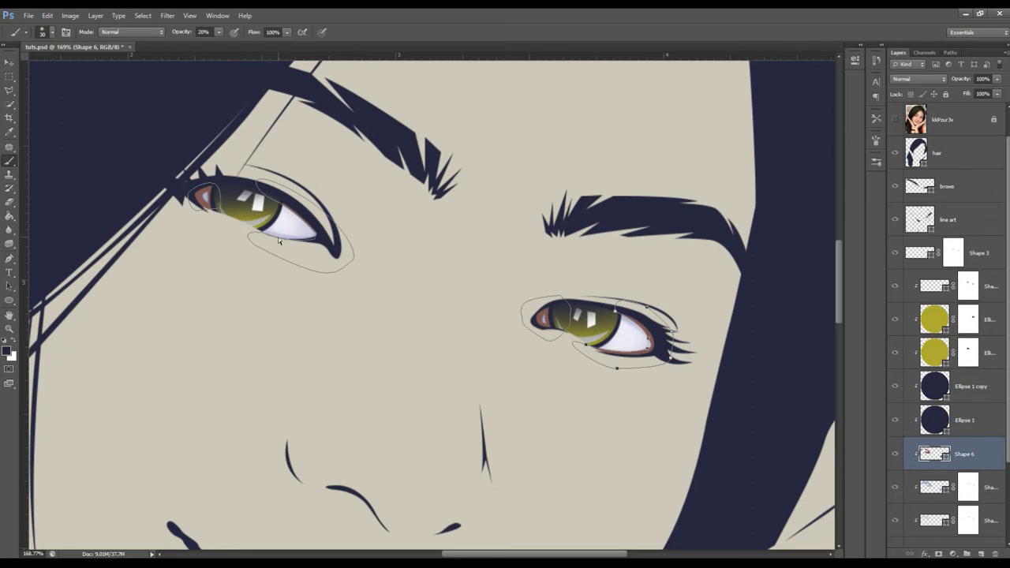
{"action": "mouse_move", "coordinate": [259, 231]}
{"action": "left_mouse_down"}
{"action": "mouse_move", "coordinate": [308, 249]}
{"action": "mouse_move", "coordinate": [319, 240]}
{"action": "left_mouse_up"}
{"action": "left_click_drag", "start_coordinate": [255, 229], "coordinate": [257, 230]}
{"action": "key", "text": "p"}
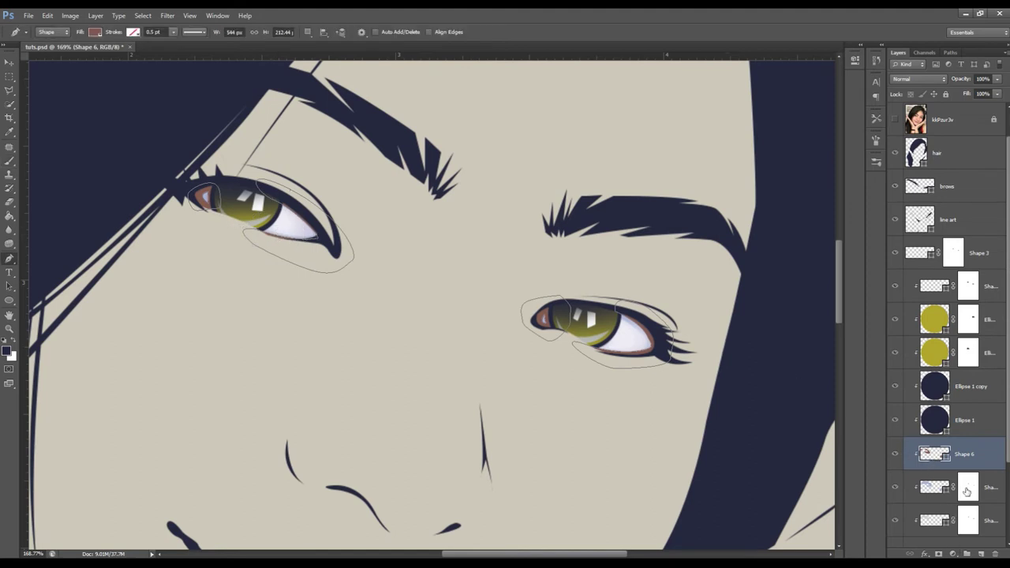
Step: Brush on Shape 6's layer mask to fade the brown patch beside the right iris
{"action": "left_click", "coordinate": [967, 489]}
{"action": "key", "text": "b"}
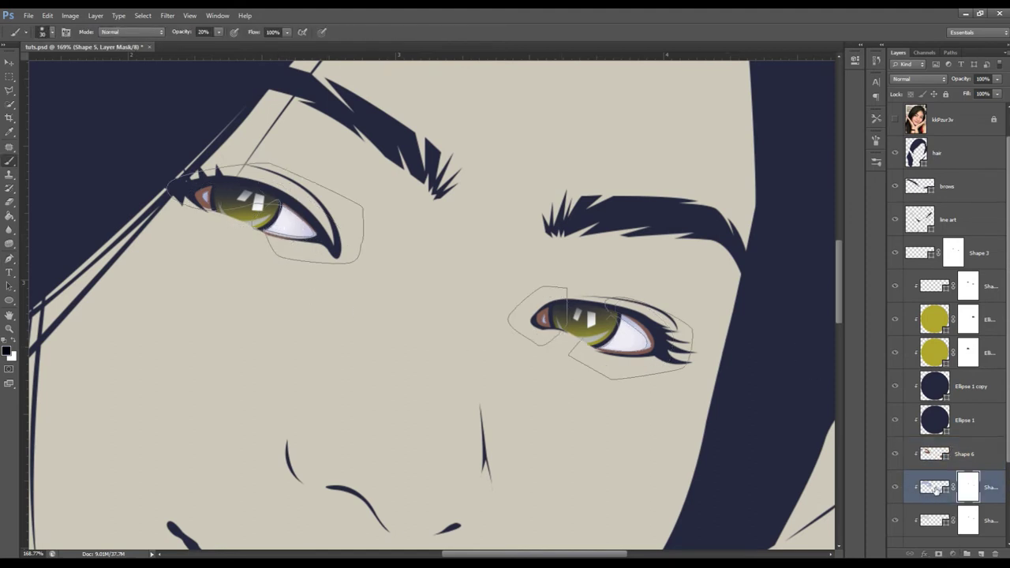
{"action": "left_click", "coordinate": [967, 453]}
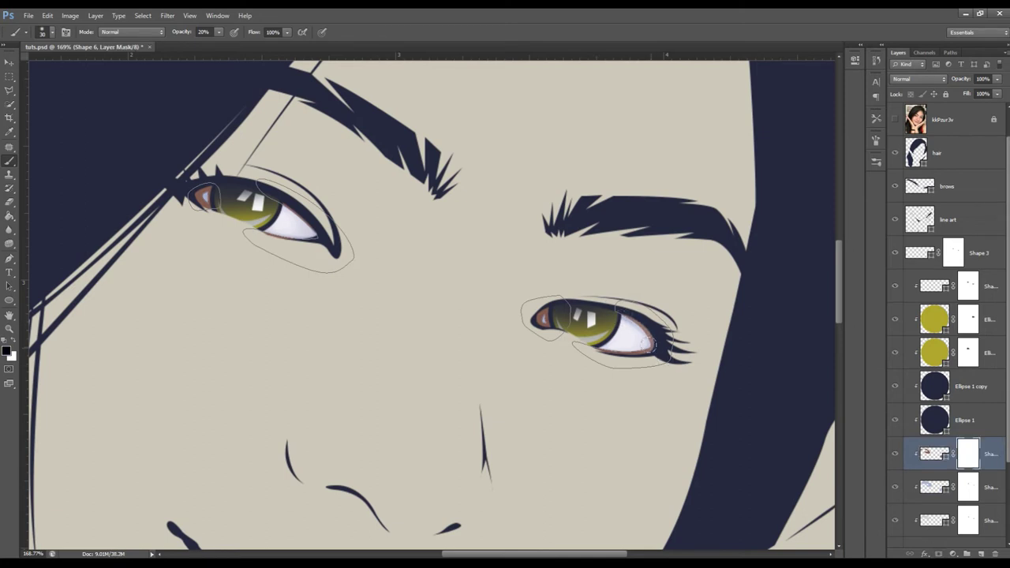
{"action": "left_click_drag", "start_coordinate": [211, 199], "coordinate": [204, 196]}
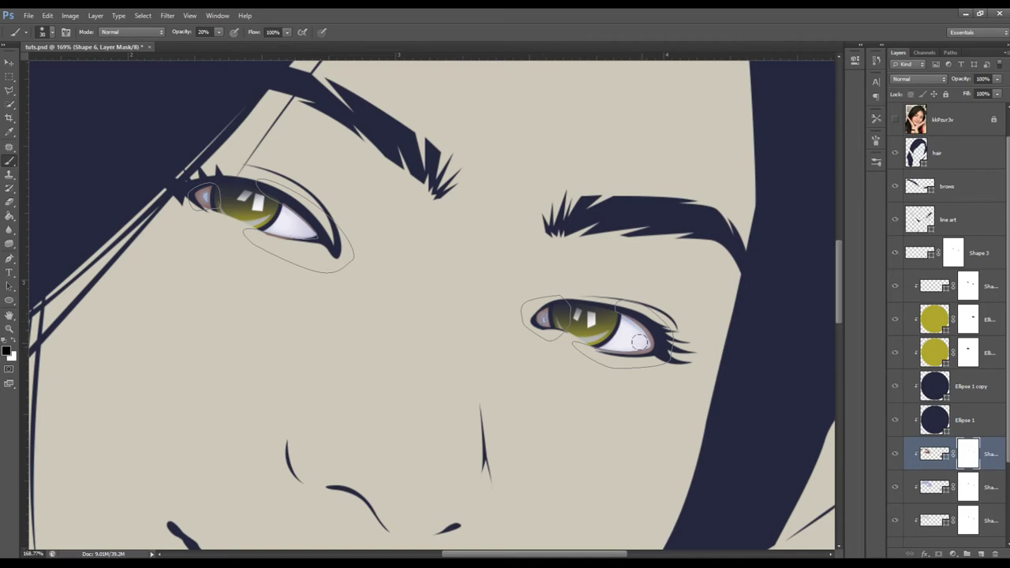
{"action": "left_click_drag", "start_coordinate": [542, 239], "coordinate": [458, 280]}
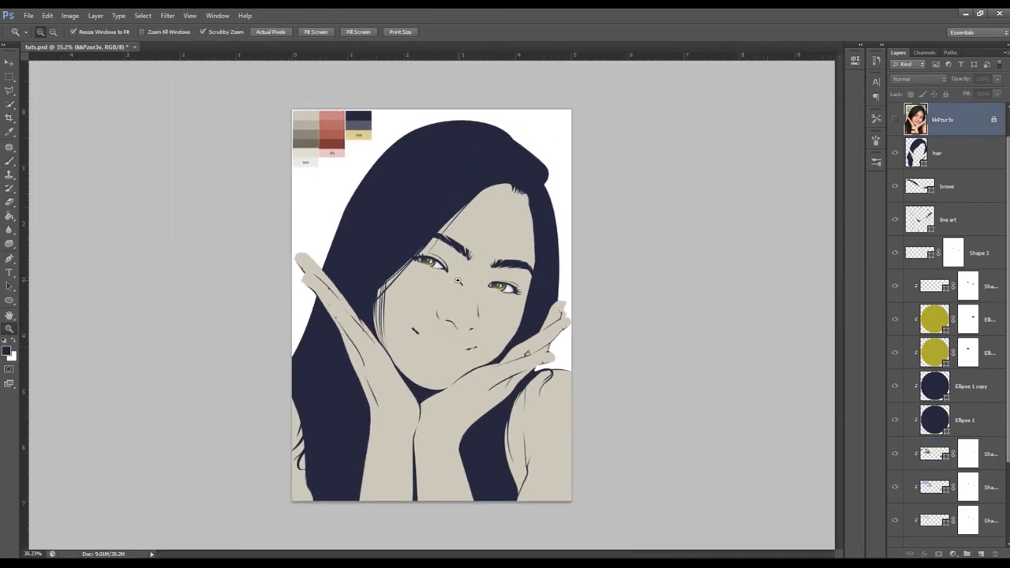
{"action": "left_click", "coordinate": [976, 253]}
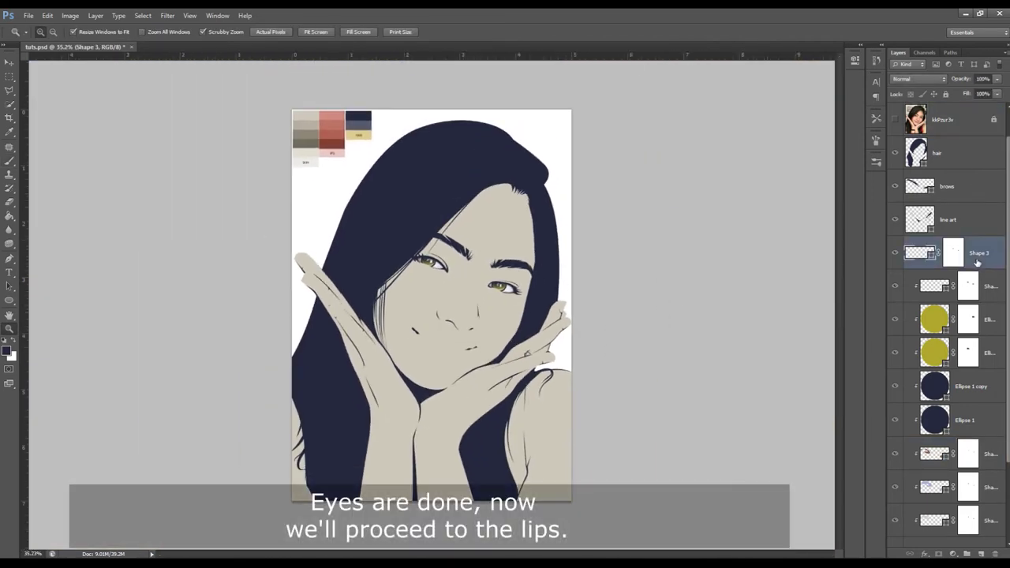
Step: Group all the eye layers and name the group 'eyes'
{"action": "scroll", "coordinate": [977, 260], "scroll_direction": "down", "scroll_amount": 3}
{"action": "left_click", "coordinate": [976, 456], "text": "shift"}
{"action": "key", "text": "ctrl+g"}
{"action": "double_click", "coordinate": [932, 275]}
{"action": "type", "text": "eyes"}
{"action": "key", "text": "Return"}
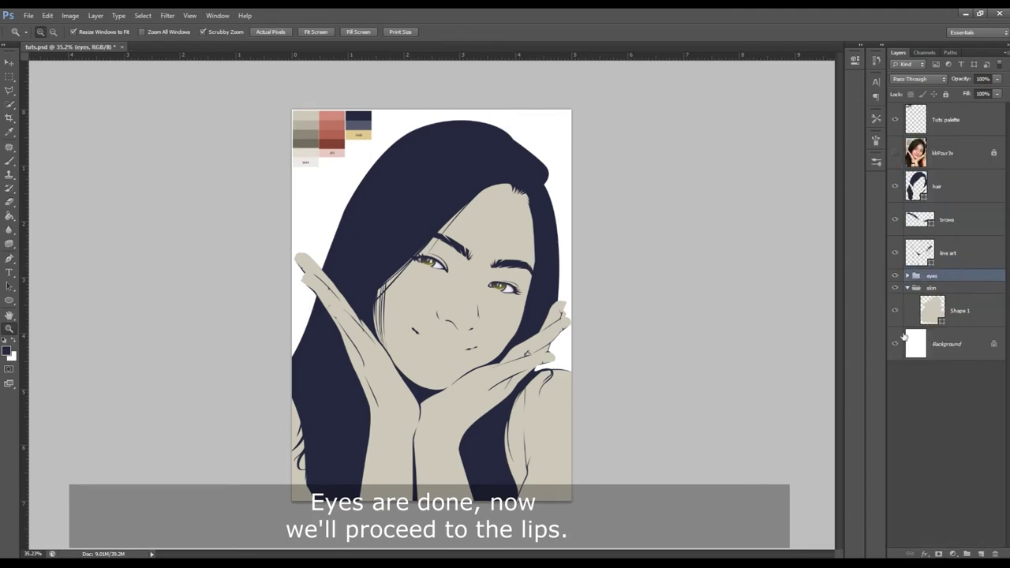
Step: With the reference photo visible, trace the upper lip outline from the right mouth corner
{"action": "left_click_drag", "start_coordinate": [432, 337], "coordinate": [504, 337]}
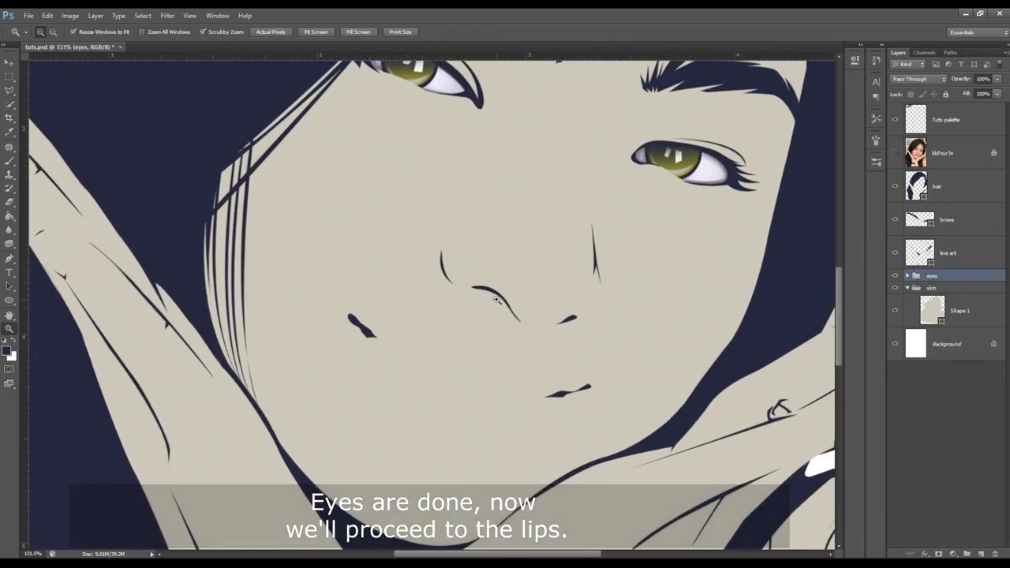
{"action": "left_click", "coordinate": [895, 153]}
{"action": "left_click_drag", "start_coordinate": [260, 236], "coordinate": [282, 237]}
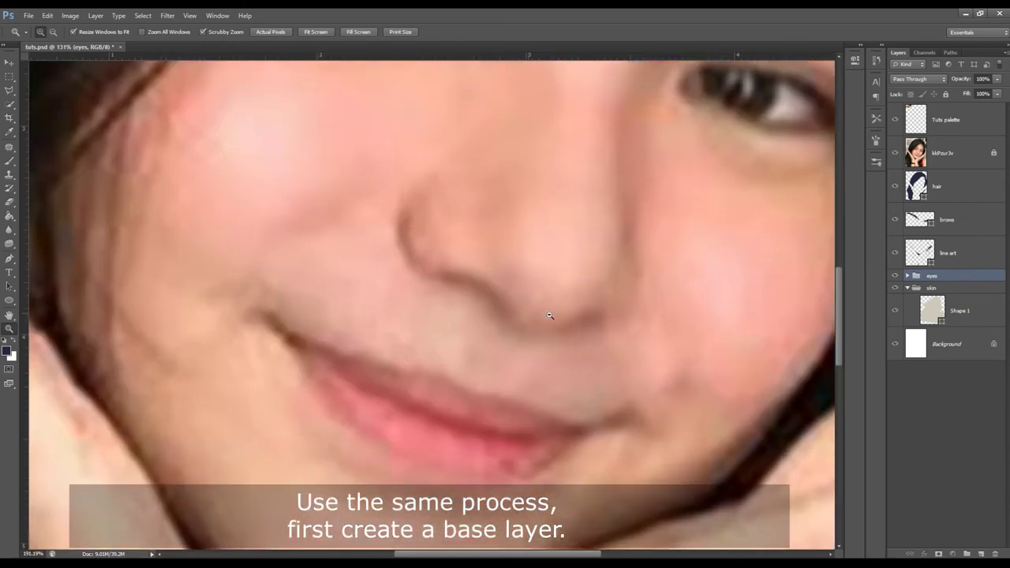
{"action": "key", "text": "p"}
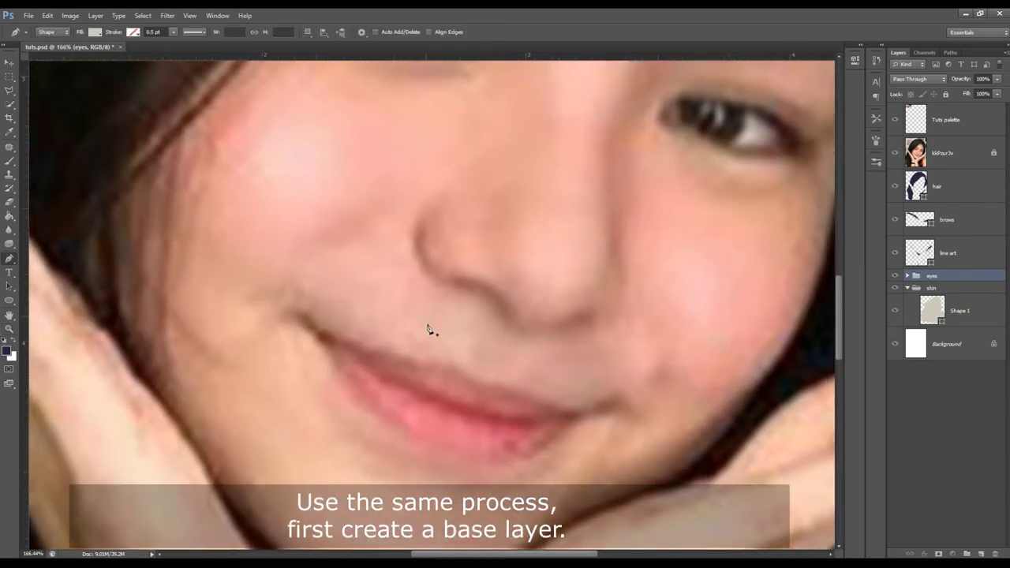
{"action": "left_click", "coordinate": [593, 409]}
{"action": "left_click", "coordinate": [539, 398]}
{"action": "left_click", "coordinate": [497, 392]}
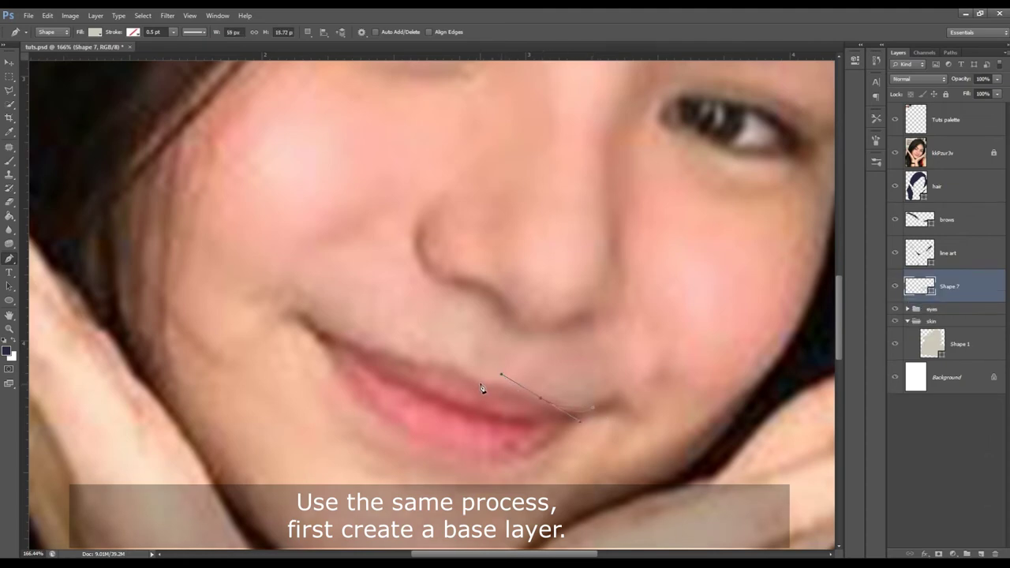
{"action": "left_click_drag", "start_coordinate": [497, 384], "coordinate": [502, 383]}
{"action": "left_click", "coordinate": [477, 384]}
{"action": "left_click", "coordinate": [456, 362]}
{"action": "left_click_drag", "start_coordinate": [388, 350], "coordinate": [359, 347]}
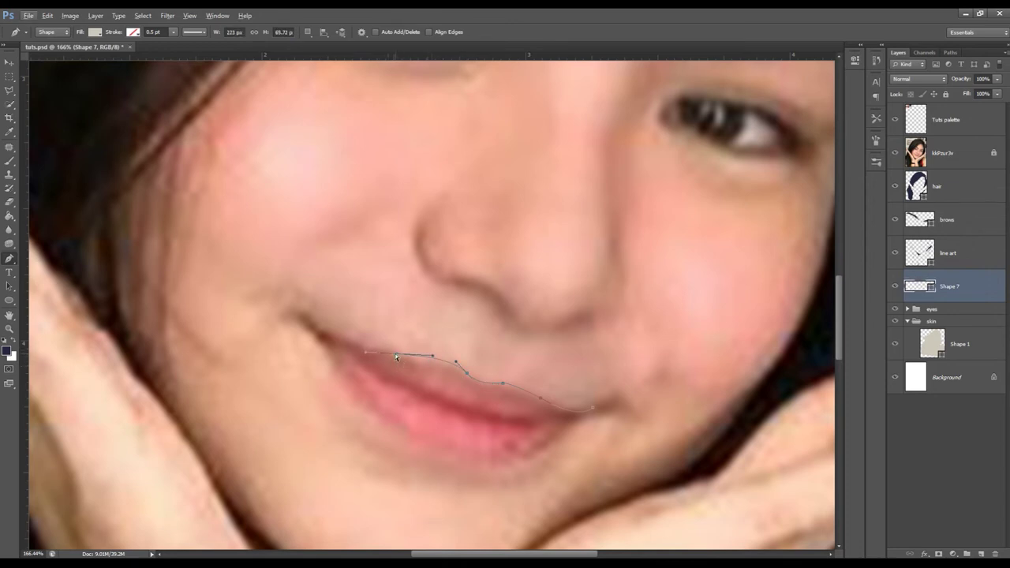
Step: Finish the lip outline through the left corner and curved lower lip, then refine it
{"action": "left_click", "coordinate": [323, 336]}
{"action": "left_click_drag", "start_coordinate": [370, 349], "coordinate": [366, 351]}
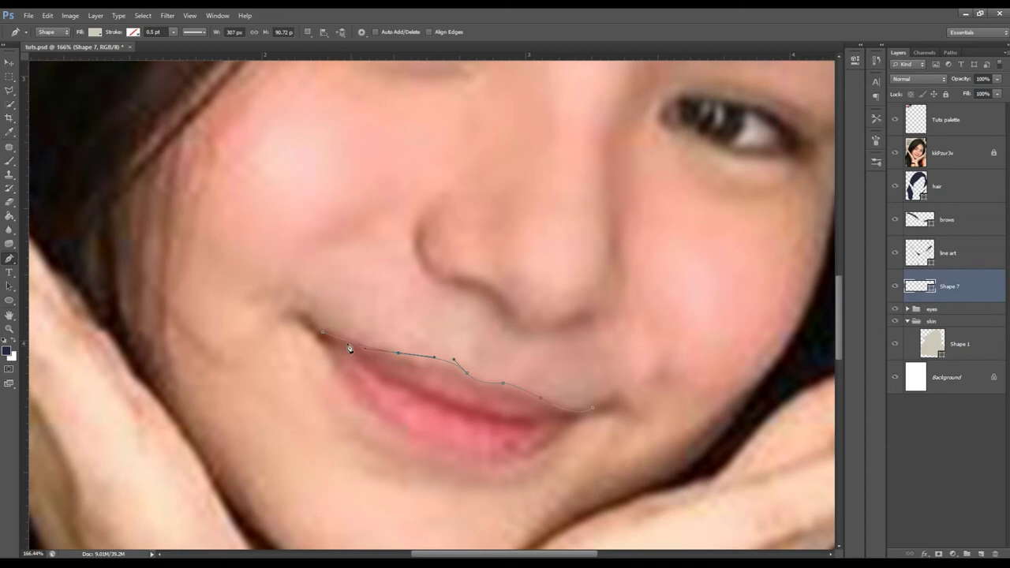
{"action": "left_click_drag", "start_coordinate": [321, 332], "coordinate": [312, 327]}
{"action": "left_click_drag", "start_coordinate": [440, 460], "coordinate": [415, 445]}
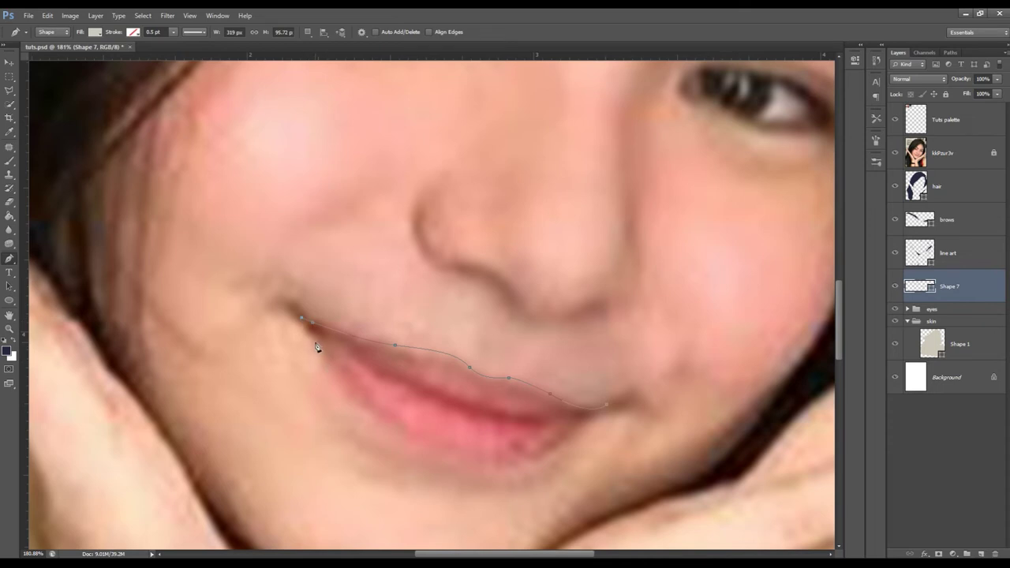
{"action": "left_click_drag", "start_coordinate": [442, 453], "coordinate": [540, 480]}
{"action": "left_click_drag", "start_coordinate": [441, 454], "coordinate": [444, 455]}
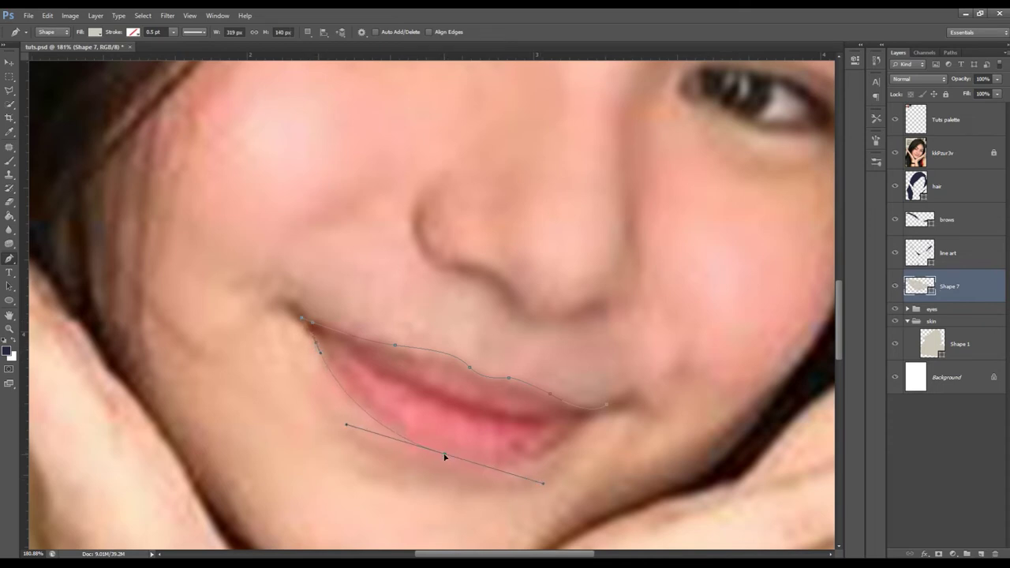
{"action": "left_click", "coordinate": [606, 407]}
{"action": "key", "text": "Return"}
{"action": "left_click_drag", "start_coordinate": [448, 459], "coordinate": [442, 458]}
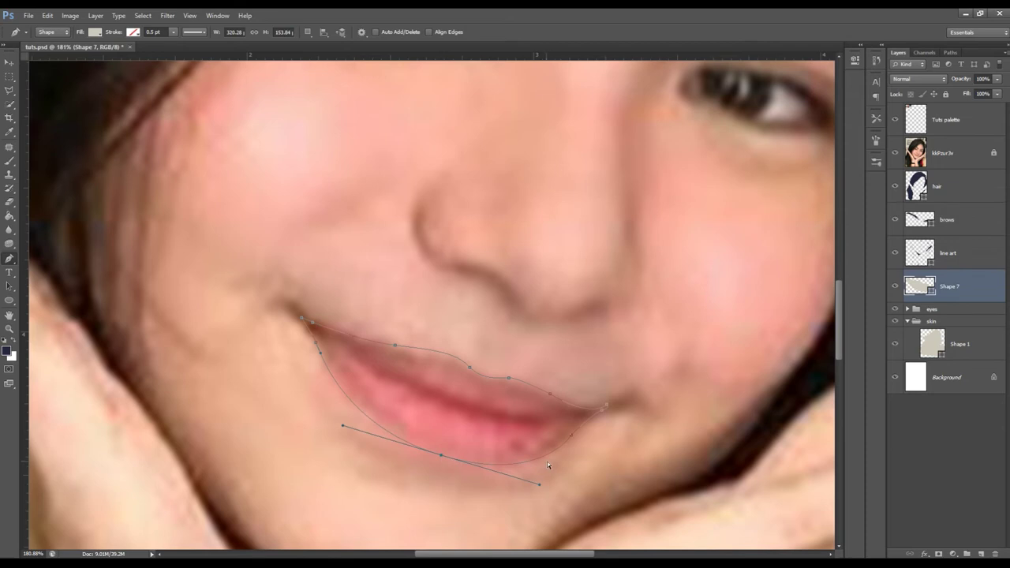
{"action": "left_click_drag", "start_coordinate": [538, 486], "coordinate": [534, 485]}
{"action": "key", "text": "Return"}
{"action": "left_click", "coordinate": [897, 153]}
Step: Fill the lip shape with the pink sampled from the Tuts palette
{"action": "left_click", "coordinate": [947, 119]}
{"action": "key", "text": "z"}
{"action": "mouse_move", "coordinate": [743, 241]}
{"action": "left_mouse_down"}
{"action": "mouse_move", "coordinate": [664, 253]}
{"action": "mouse_move", "coordinate": [406, 157]}
{"action": "left_mouse_up"}
{"action": "key", "text": "b"}
{"action": "left_click", "coordinate": [321, 108], "text": "alt"}
{"action": "double_click", "coordinate": [919, 286]}
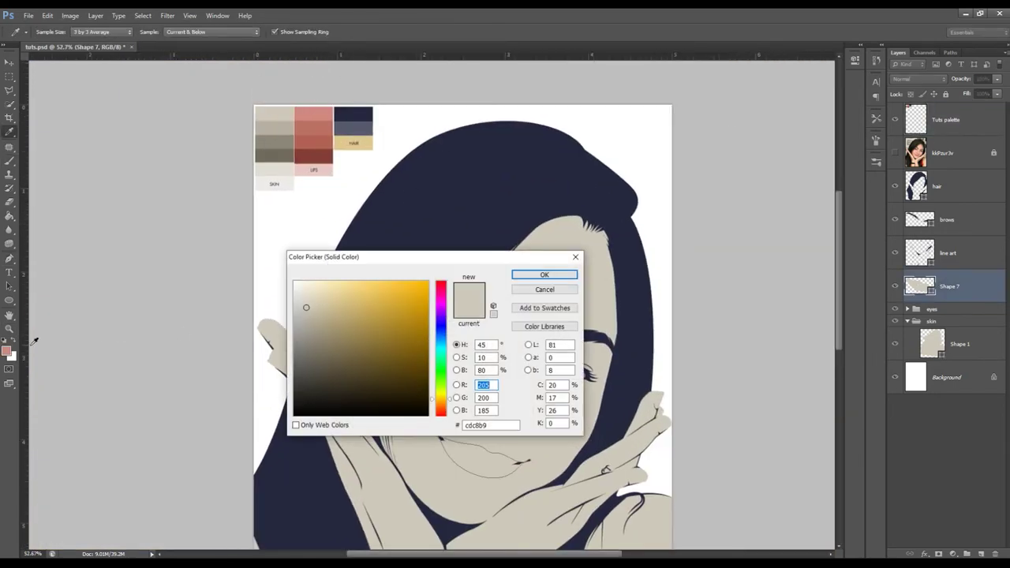
{"action": "left_click", "coordinate": [11, 350]}
{"action": "left_click", "coordinate": [544, 274]}
Step: Extend the Shape 7 lip path to the right mouth corner and close it
{"action": "key", "text": "z"}
{"action": "left_click", "coordinate": [945, 376]}
{"action": "mouse_move", "coordinate": [575, 368]}
{"action": "left_mouse_down"}
{"action": "mouse_move", "coordinate": [558, 368]}
{"action": "mouse_move", "coordinate": [698, 395]}
{"action": "left_mouse_up"}
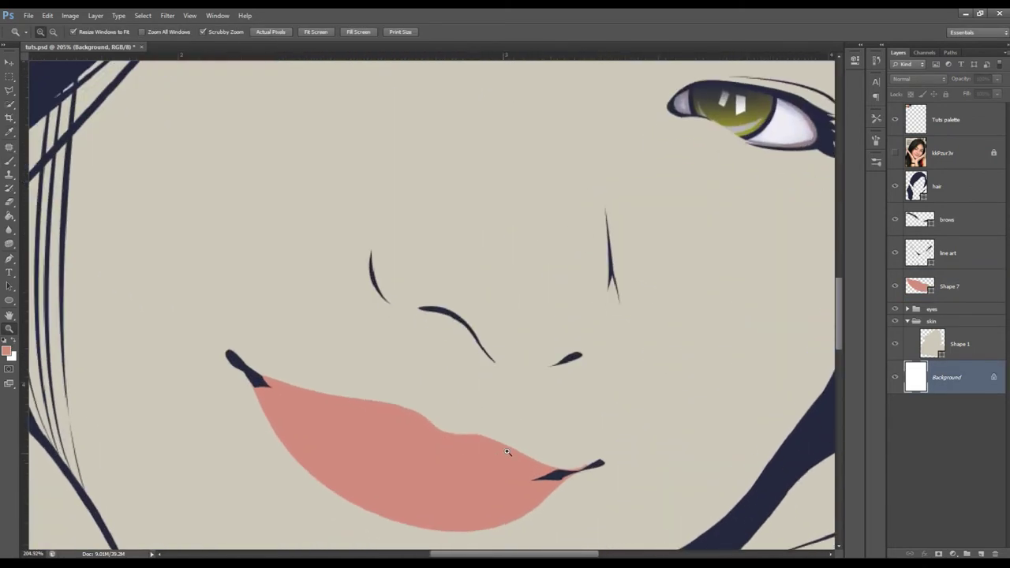
{"action": "left_click", "coordinate": [896, 153]}
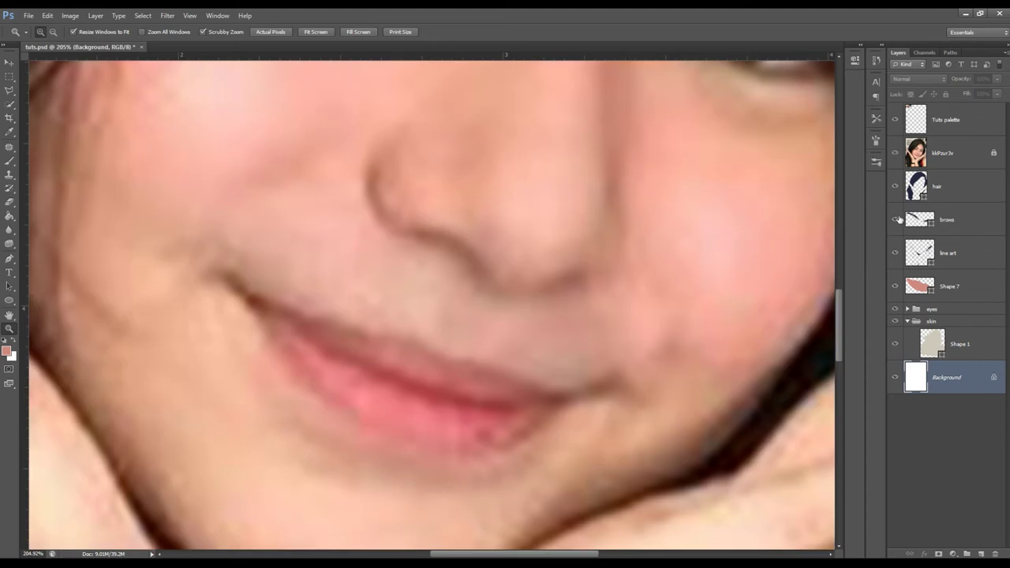
{"action": "left_click", "coordinate": [921, 282]}
{"action": "key", "text": "p"}
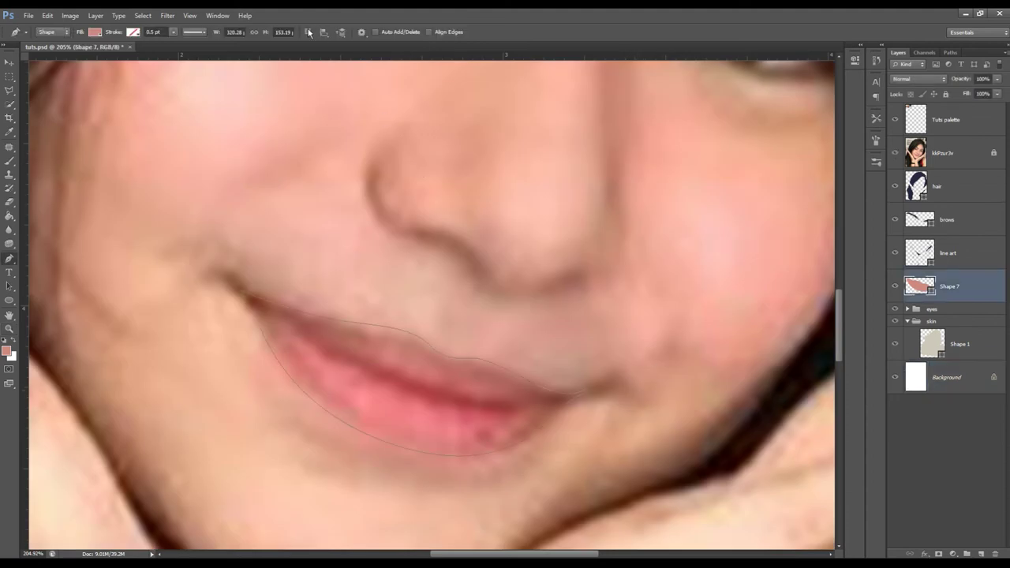
{"action": "left_click_drag", "start_coordinate": [585, 391], "coordinate": [618, 382]}
{"action": "left_click", "coordinate": [581, 392]}
Step: Reshape the curve at the lips' left tip to match the reference photo
{"action": "left_click", "coordinate": [895, 153]}
{"action": "left_click", "coordinate": [895, 153]}
{"action": "left_click", "coordinate": [895, 153]}
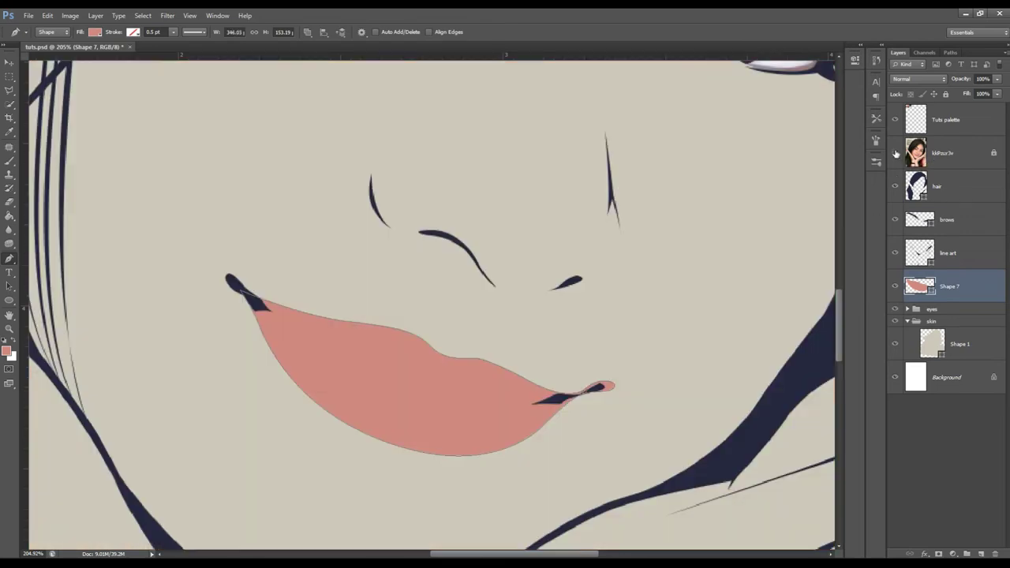
{"action": "left_click", "coordinate": [895, 153]}
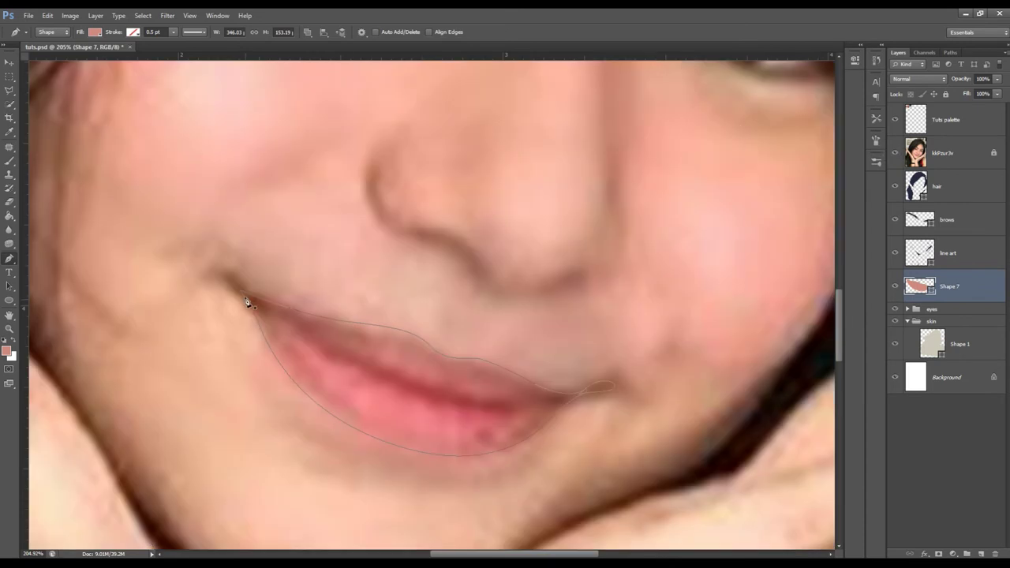
{"action": "left_click_drag", "start_coordinate": [247, 298], "coordinate": [233, 276]}
{"action": "left_click_drag", "start_coordinate": [234, 276], "coordinate": [255, 316]}
{"action": "left_click", "coordinate": [895, 153]}
Step: Zoom in on the lips' left corner, fit the portrait to view, and collapse the skin group
{"action": "left_click", "coordinate": [947, 119]}
{"action": "key", "text": "z"}
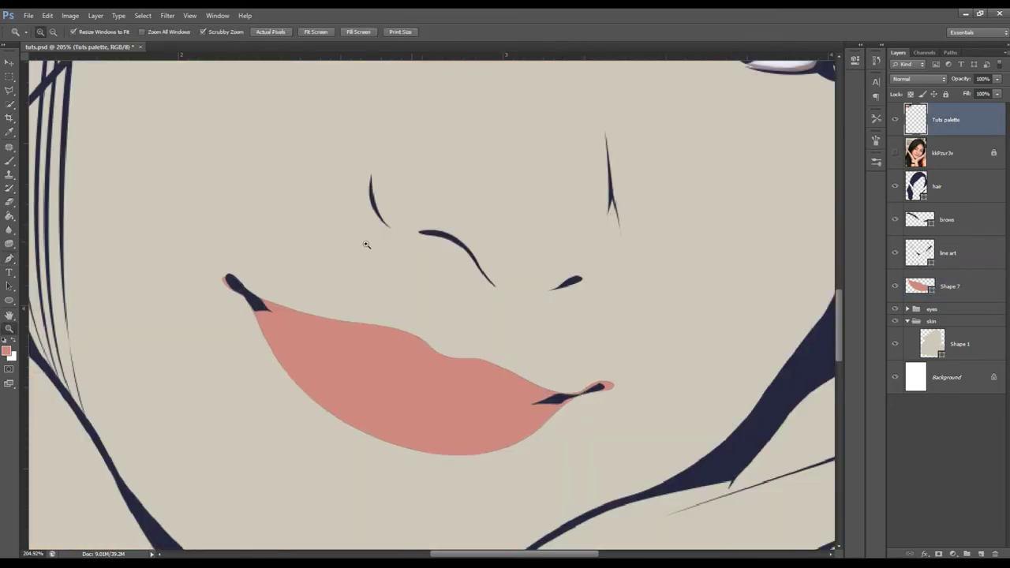
{"action": "left_click_drag", "start_coordinate": [366, 245], "coordinate": [554, 239]}
{"action": "left_click", "coordinate": [911, 287]}
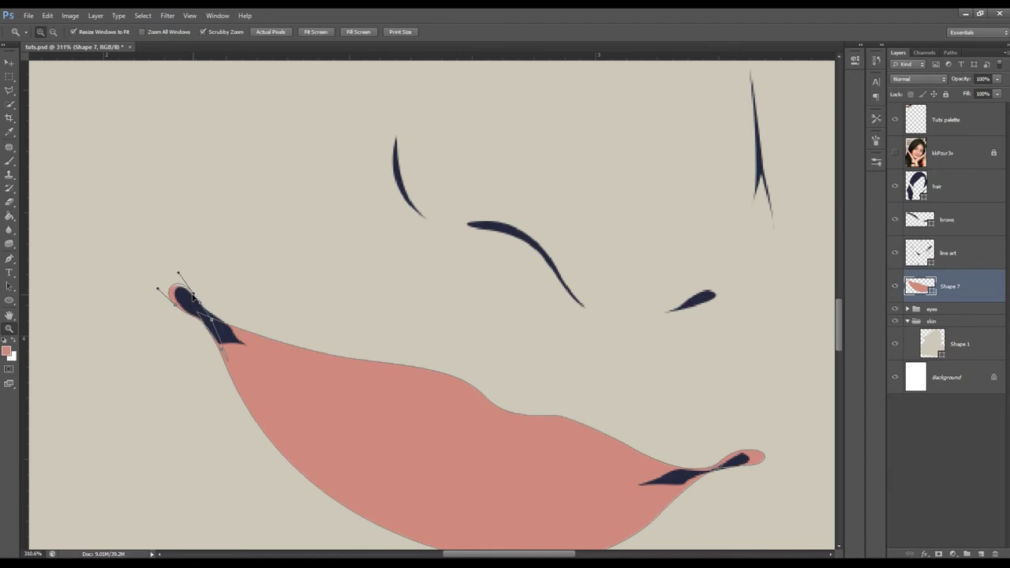
{"action": "key", "text": "p"}
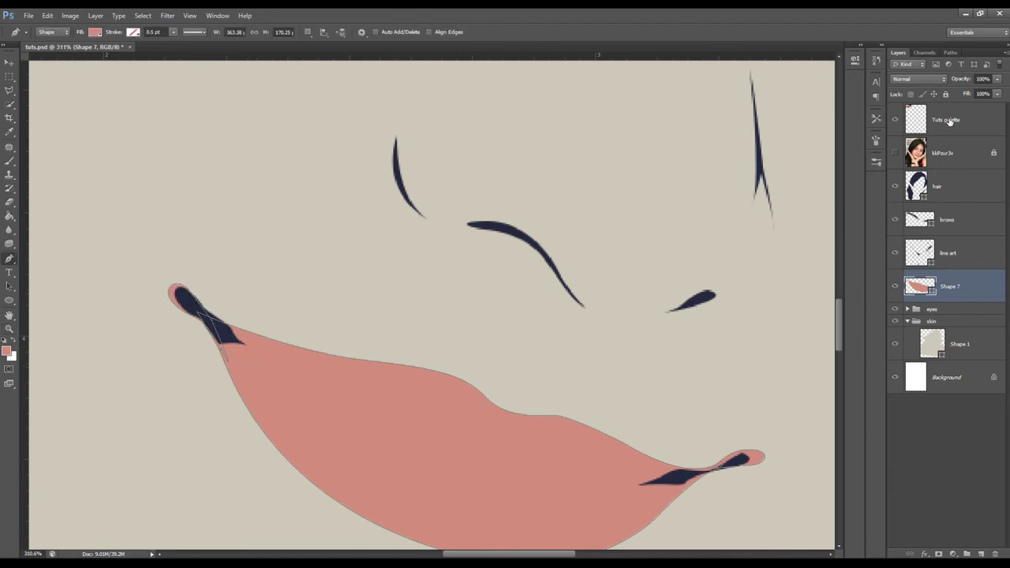
{"action": "left_click", "coordinate": [949, 120]}
{"action": "key", "text": "z"}
{"action": "key", "text": "ctrl+0"}
{"action": "left_click_drag", "start_coordinate": [442, 347], "coordinate": [884, 282]}
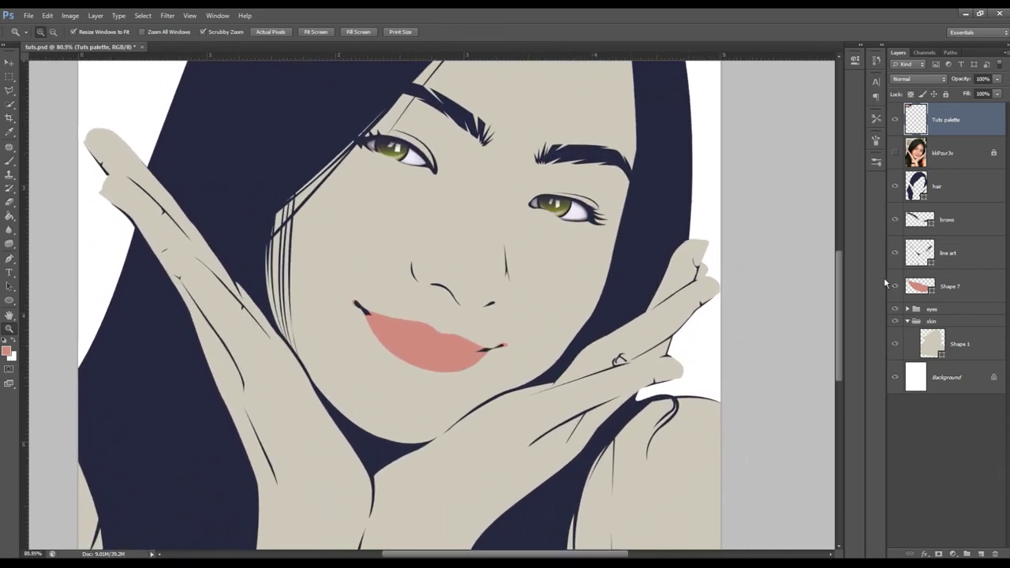
{"action": "left_click", "coordinate": [914, 322]}
Step: Expand the skin and eyes groups and recolour the first yellow iris fill to light blue
{"action": "left_click", "coordinate": [914, 321]}
{"action": "left_click", "coordinate": [907, 310]}
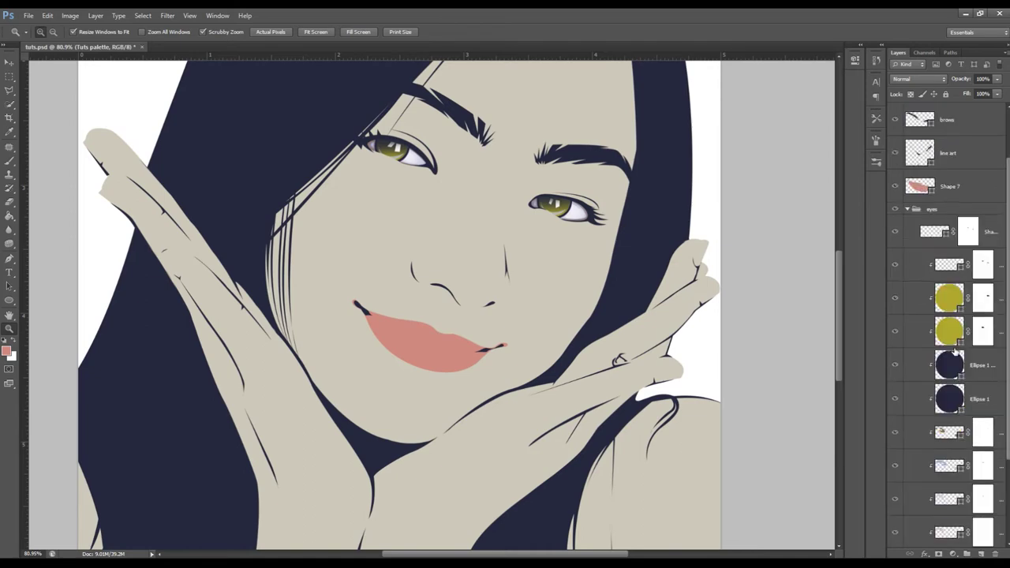
{"action": "double_click", "coordinate": [949, 269]}
{"action": "left_click", "coordinate": [452, 337]}
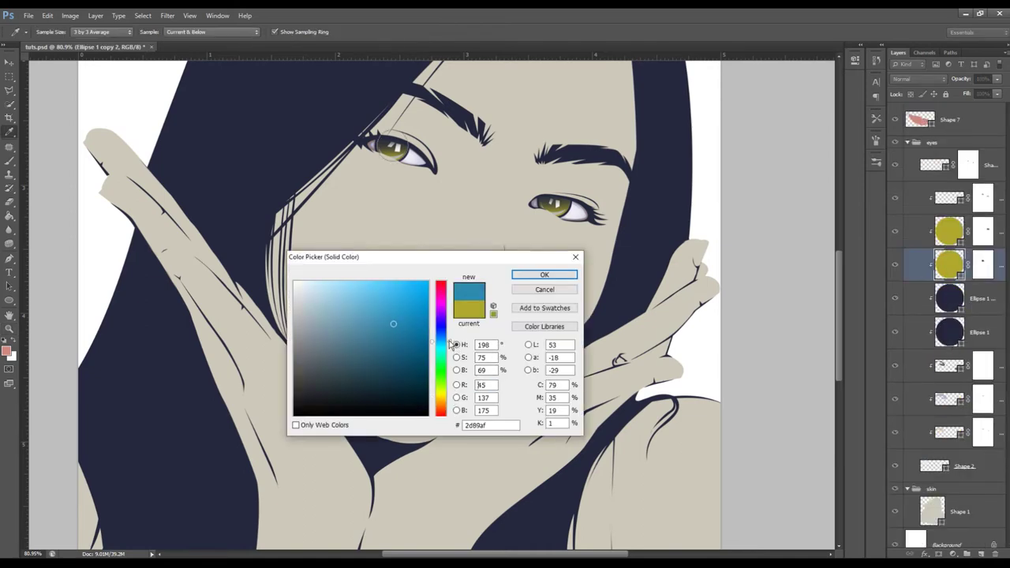
{"action": "left_click", "coordinate": [344, 305]}
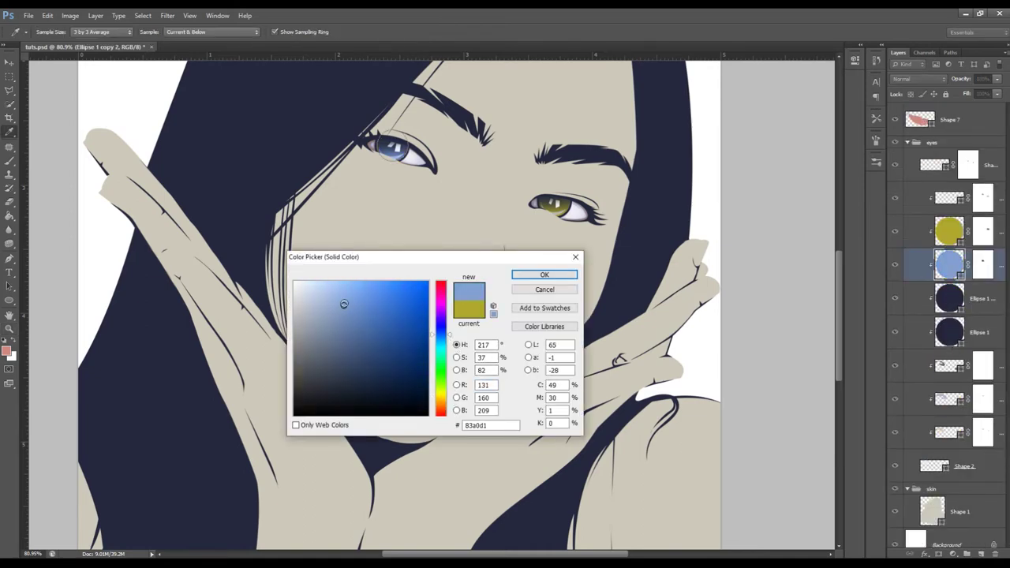
{"action": "left_click", "coordinate": [451, 337]}
{"action": "left_click", "coordinate": [330, 305]}
{"action": "left_click", "coordinate": [544, 274]}
Step: Zoom in on the eyes and paste the same light blue hex value into the second iris
{"action": "key", "text": "z"}
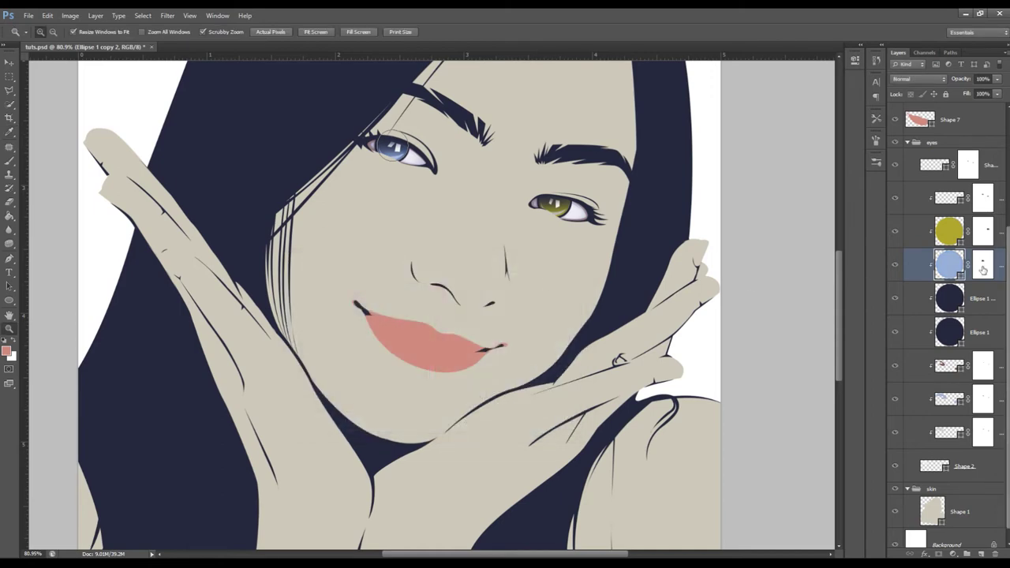
{"action": "left_click", "coordinate": [944, 142]}
{"action": "left_click_drag", "start_coordinate": [436, 278], "coordinate": [494, 291]}
{"action": "double_click", "coordinate": [949, 265]}
{"action": "left_click", "coordinate": [476, 424]}
{"action": "left_click", "coordinate": [545, 275]}
{"action": "double_click", "coordinate": [949, 232]}
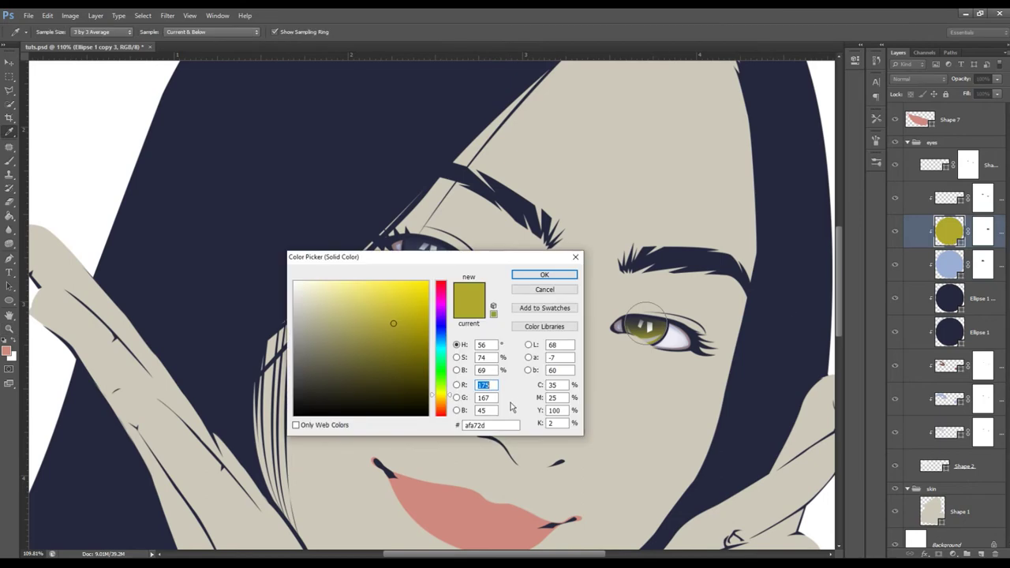
{"action": "type", "text": "9bb0d6"}
{"action": "left_click", "coordinate": [544, 274]}
Step: Recolour the Shape 4 iris detail to a pale green tint (c7fd9b)
{"action": "double_click", "coordinate": [948, 197]}
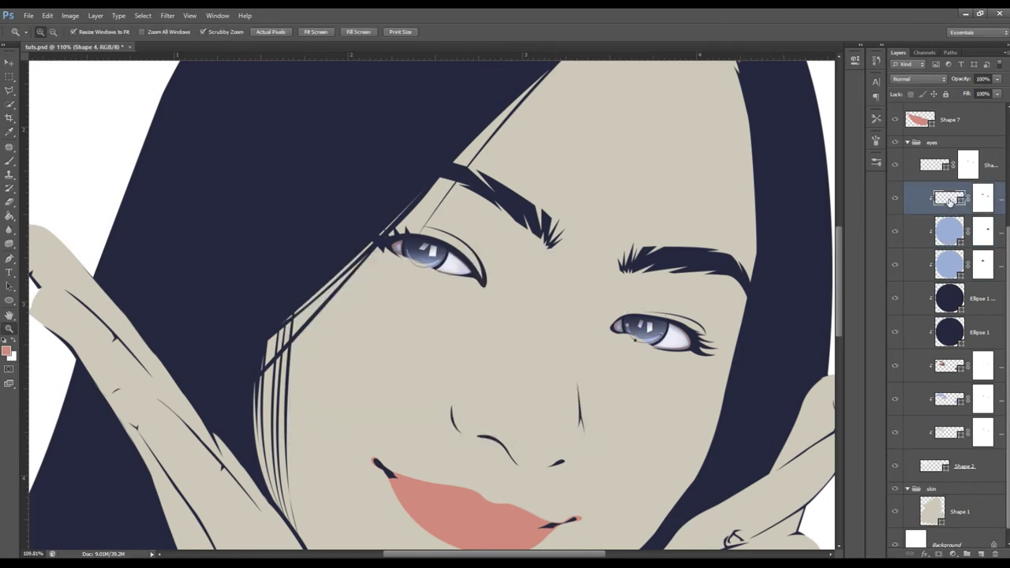
{"action": "left_click_drag", "start_coordinate": [440, 331], "coordinate": [441, 372]}
{"action": "left_click_drag", "start_coordinate": [461, 257], "coordinate": [467, 316]}
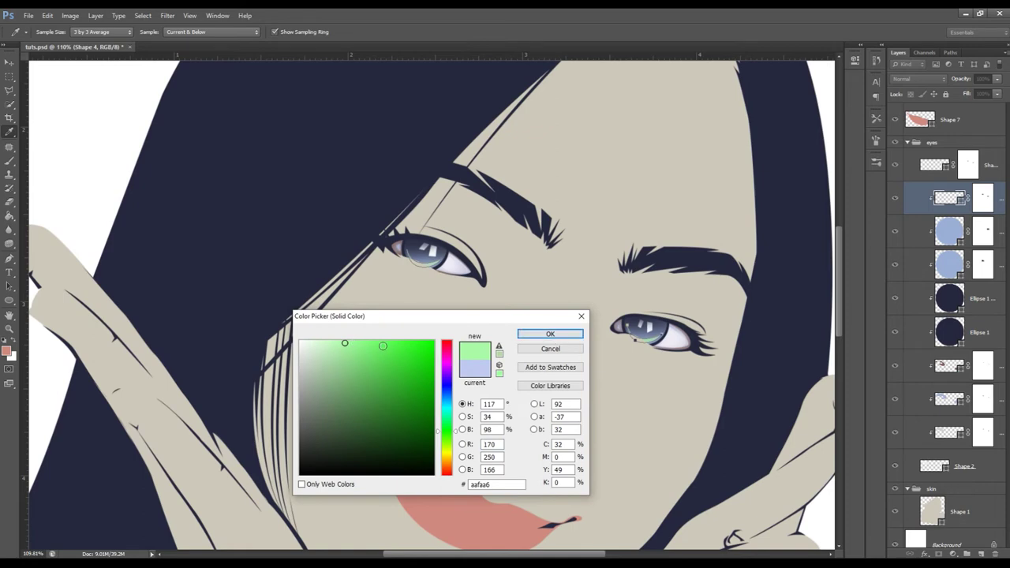
{"action": "left_click", "coordinate": [382, 341]}
{"action": "left_click", "coordinate": [352, 341]}
{"action": "left_click_drag", "start_coordinate": [446, 430], "coordinate": [447, 450]}
{"action": "left_click", "coordinate": [550, 333]}
Step: Collapse the eyes group, zoom in on the lips and show the reference photo
{"action": "key", "text": "z"}
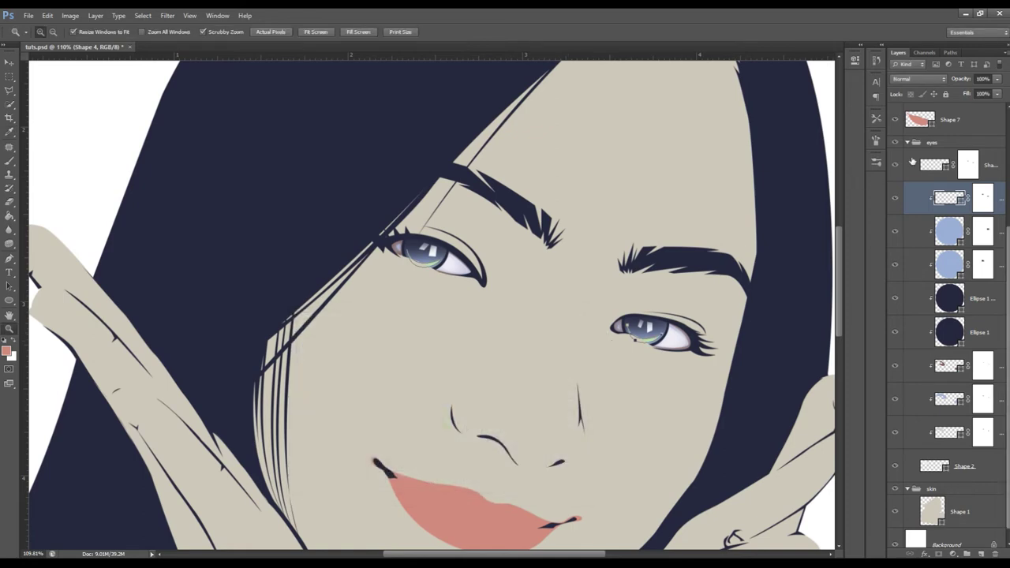
{"action": "left_click", "coordinate": [907, 142]}
{"action": "key", "text": "ctrl+0"}
{"action": "left_click_drag", "start_coordinate": [545, 200], "coordinate": [516, 238]}
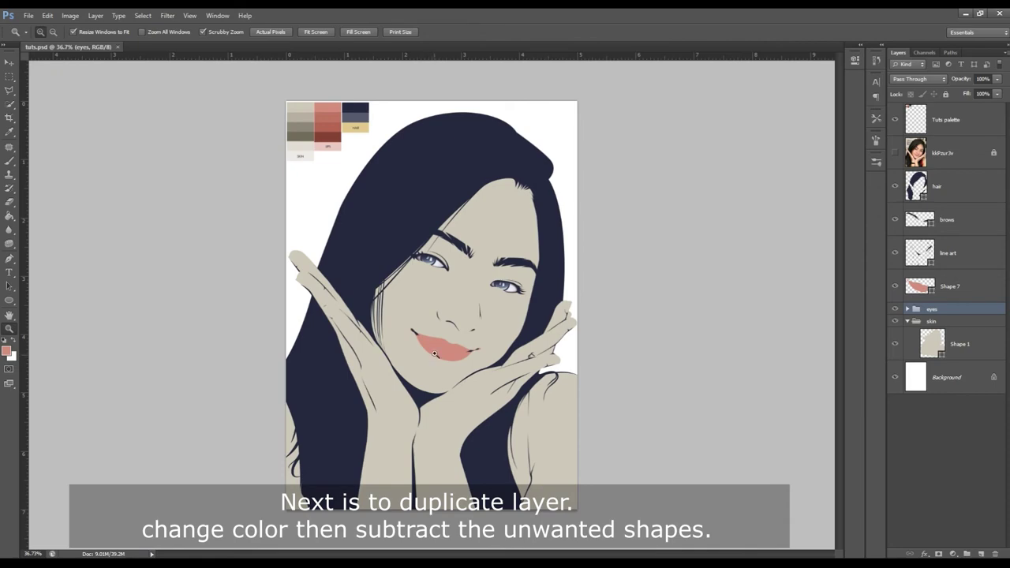
{"action": "left_click_drag", "start_coordinate": [433, 358], "coordinate": [498, 356]}
{"action": "left_click", "coordinate": [894, 153]}
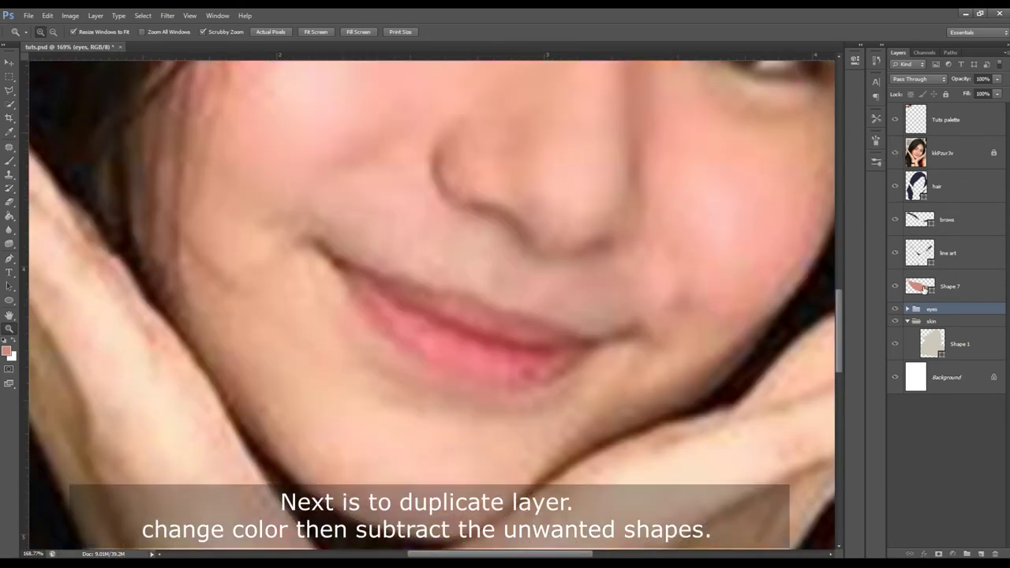
Step: Duplicate Shape 7 into Shape 7 copy and check the copy's pink fill colour
{"action": "left_click", "coordinate": [924, 287]}
{"action": "key", "text": "ctrl+j"}
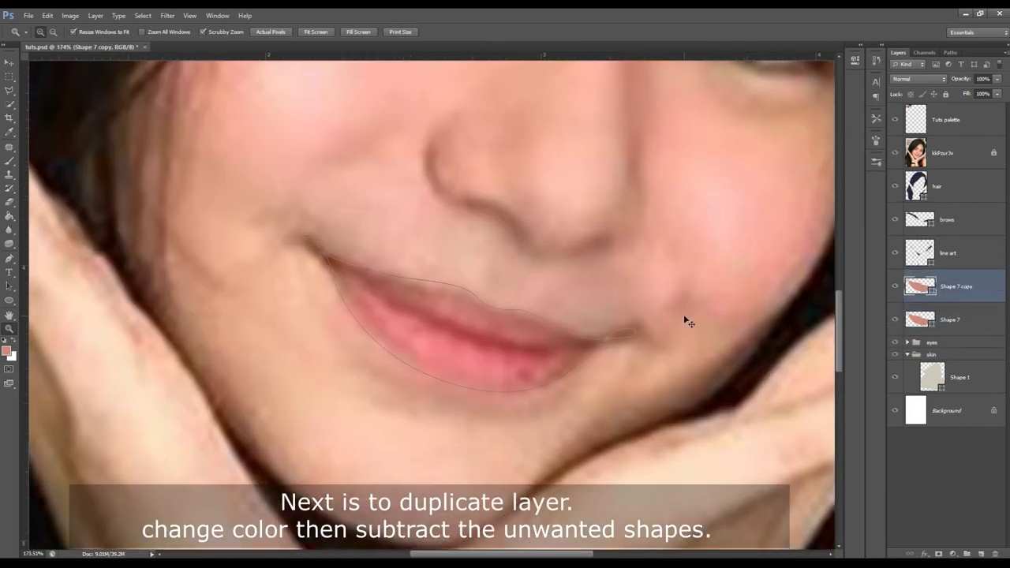
{"action": "left_click_drag", "start_coordinate": [591, 304], "coordinate": [473, 304]}
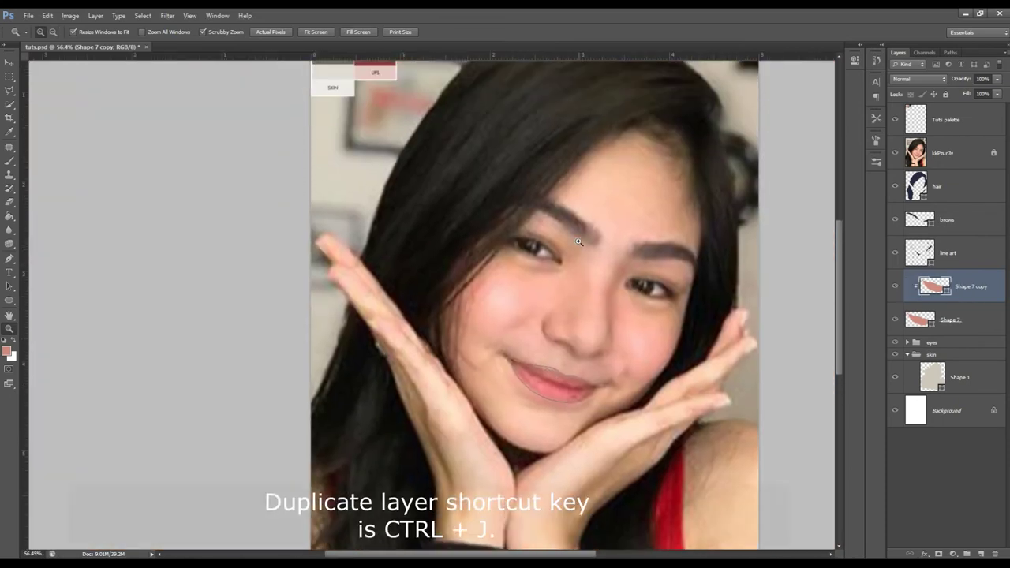
{"action": "left_click", "coordinate": [946, 119]}
{"action": "double_click", "coordinate": [931, 285]}
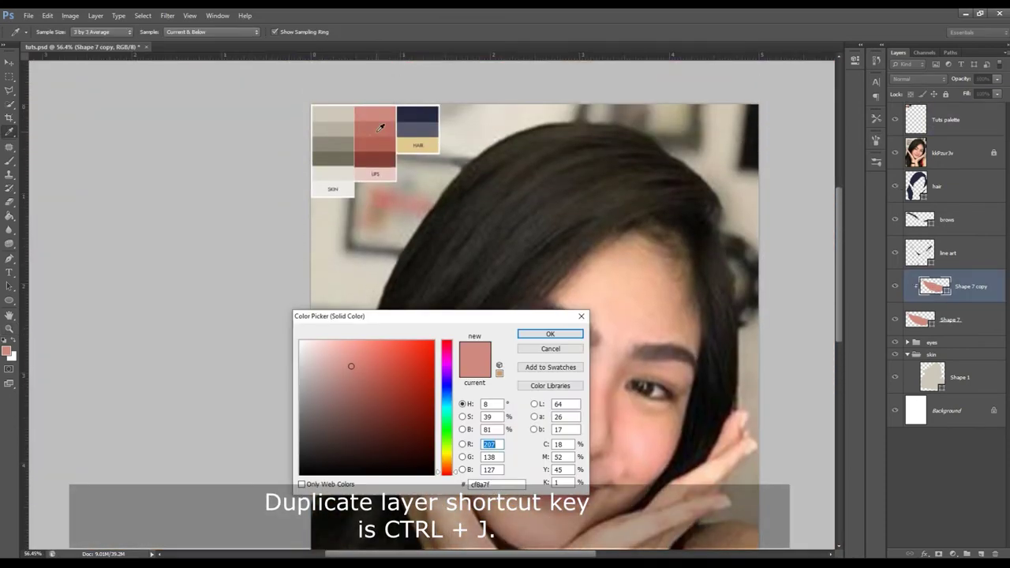
{"action": "left_click", "coordinate": [536, 335]}
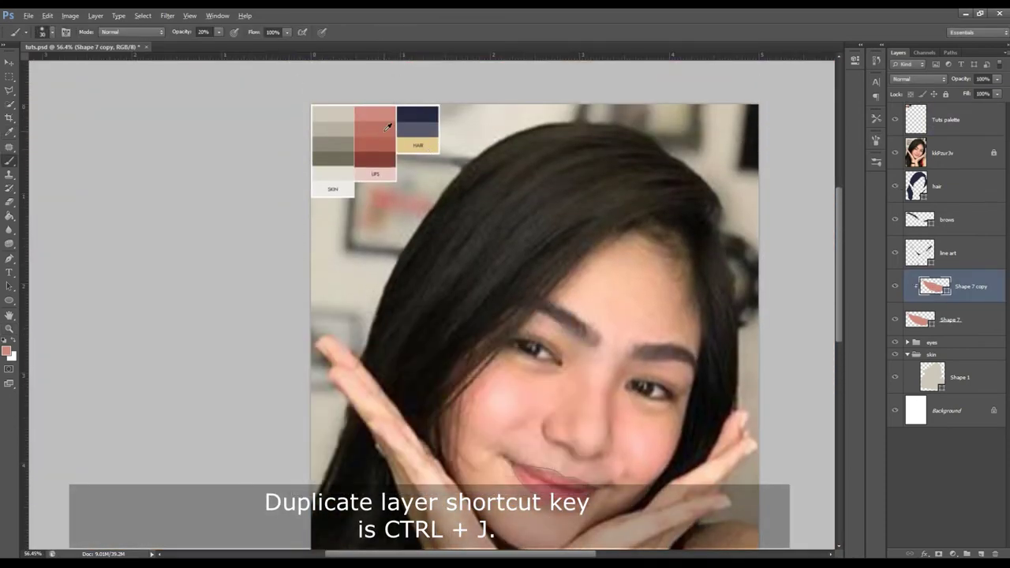
{"action": "left_click", "coordinate": [387, 126], "text": "ctrl"}
{"action": "left_click", "coordinate": [915, 289]}
{"action": "double_click", "coordinate": [924, 287]}
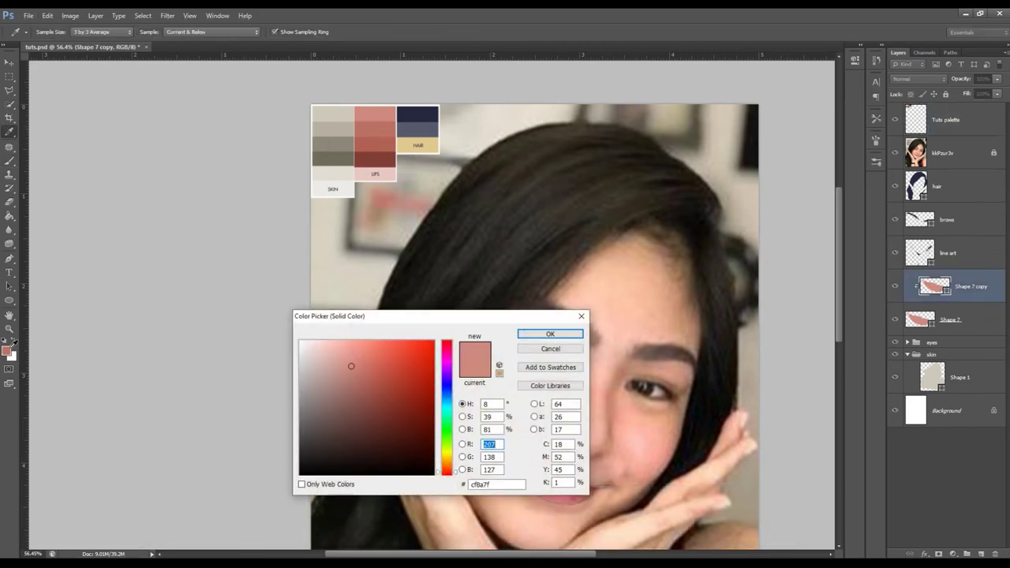
{"action": "left_click", "coordinate": [547, 334]}
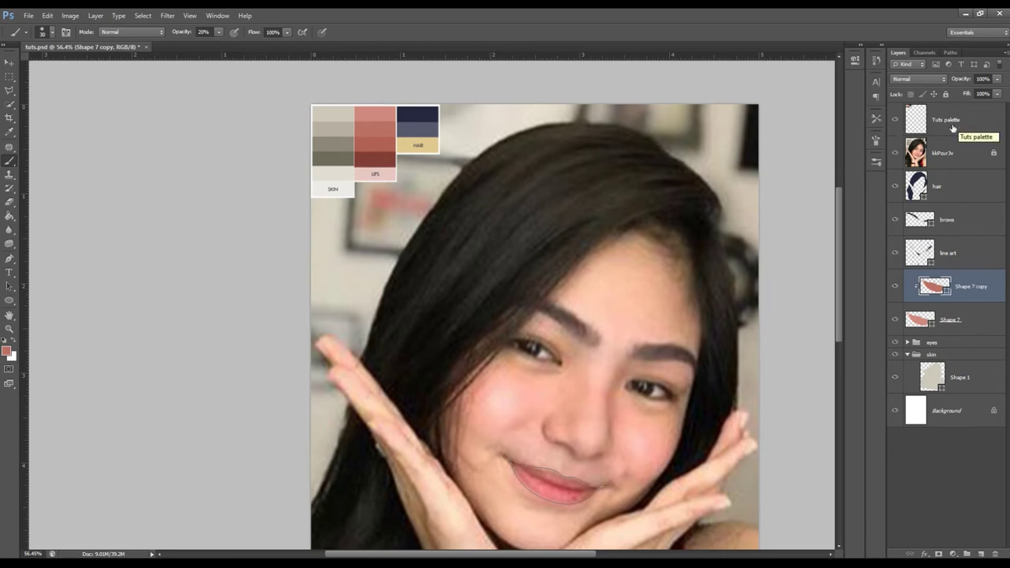
Step: Toggle the palette, reference photo and lip copy layers to compare, then zoom in on the lips
{"action": "left_click", "coordinate": [894, 120]}
{"action": "left_click", "coordinate": [894, 120]}
{"action": "left_click", "coordinate": [895, 152]}
{"action": "left_click", "coordinate": [894, 286]}
{"action": "left_click", "coordinate": [894, 286]}
{"action": "left_click", "coordinate": [895, 152]}
{"action": "key", "text": "z"}
{"action": "left_click_drag", "start_coordinate": [597, 389], "coordinate": [525, 326]}
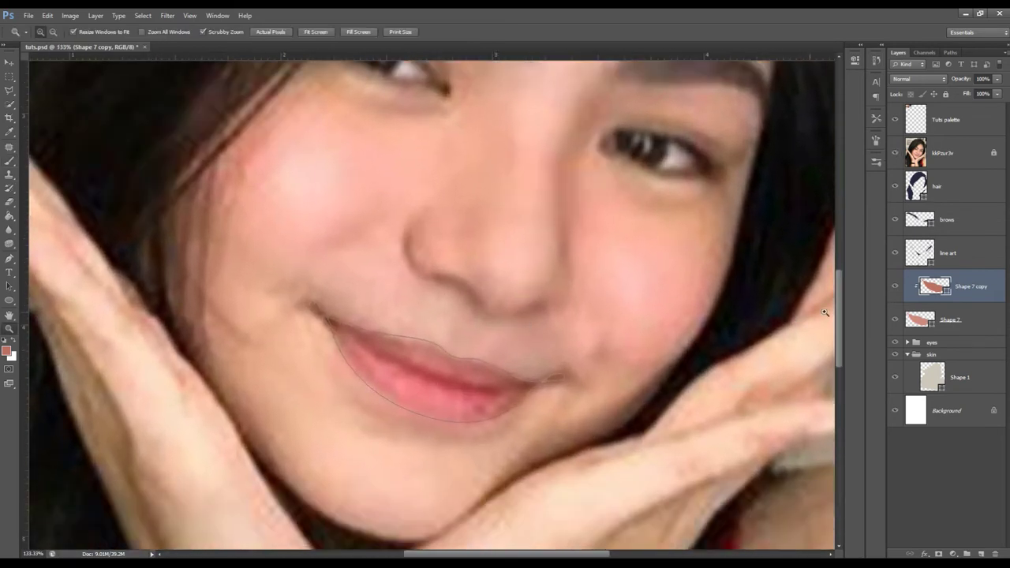
Step: Set the Pen tool to subtract paths and make a first attempt on the upper lip, undoing it
{"action": "key", "text": "p"}
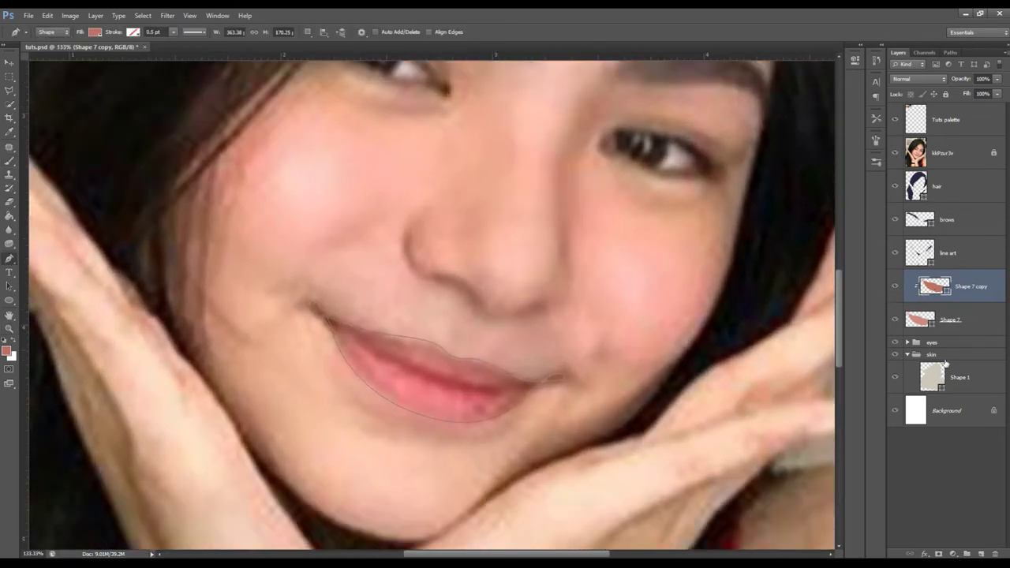
{"action": "left_click", "coordinate": [309, 32]}
{"action": "left_click", "coordinate": [347, 63]}
{"action": "left_click", "coordinate": [352, 340]}
{"action": "left_click_drag", "start_coordinate": [443, 390], "coordinate": [481, 397]}
{"action": "key", "text": "ctrl+z"}
{"action": "left_click", "coordinate": [414, 381], "text": "ctrl"}
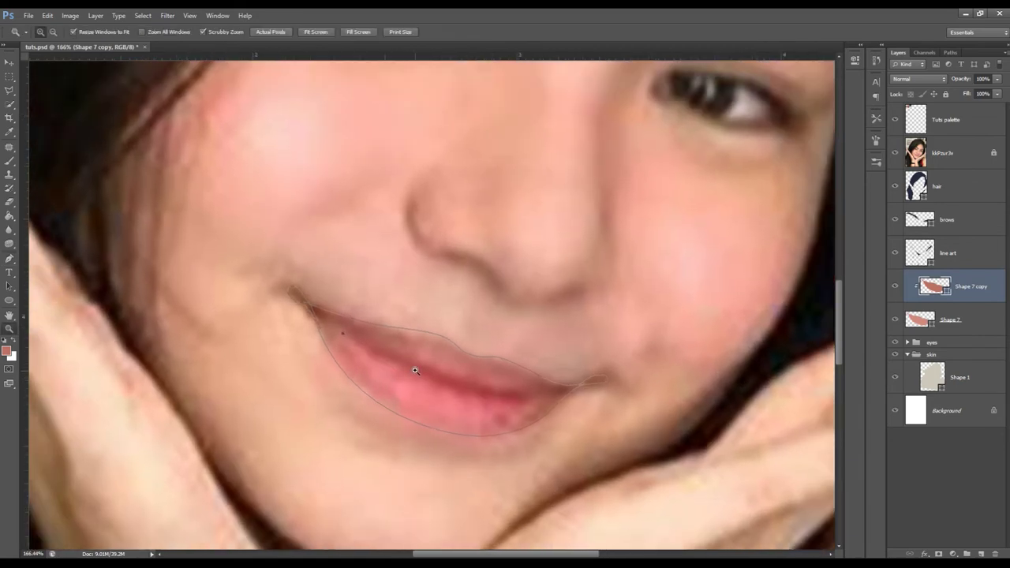
Step: Draw a subtracting path from the upper lip down to a curved lower-lip anchor
{"action": "left_click", "coordinate": [323, 32]}
{"action": "left_click", "coordinate": [339, 52]}
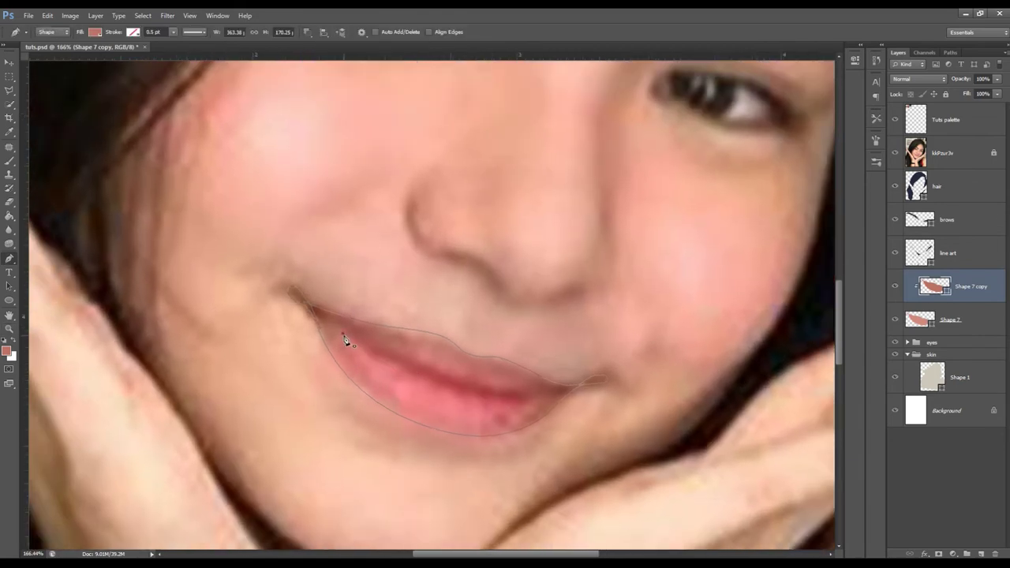
{"action": "left_click", "coordinate": [401, 371]}
{"action": "left_click", "coordinate": [432, 425], "text": "ctrl"}
{"action": "left_click_drag", "start_coordinate": [438, 429], "coordinate": [434, 429]}
{"action": "left_click", "coordinate": [325, 327], "text": "ctrl"}
{"action": "key", "text": "Escape"}
Step: Place a short two-anchor cut across the lower lip
{"action": "left_click", "coordinate": [497, 386]}
{"action": "left_click", "coordinate": [518, 385]}
{"action": "scroll", "coordinate": [486, 380], "scroll_direction": "down", "scroll_amount": 2}
{"action": "key", "text": "z"}
{"action": "scroll", "coordinate": [827, 211], "scroll_direction": "down", "scroll_amount": 3}
Step: Hide the reference photo to inspect the lip artwork and zoom in on the lips
{"action": "left_click", "coordinate": [894, 152]}
{"action": "left_click", "coordinate": [942, 152]}
{"action": "scroll", "coordinate": [441, 324], "scroll_direction": "down", "scroll_amount": 2}
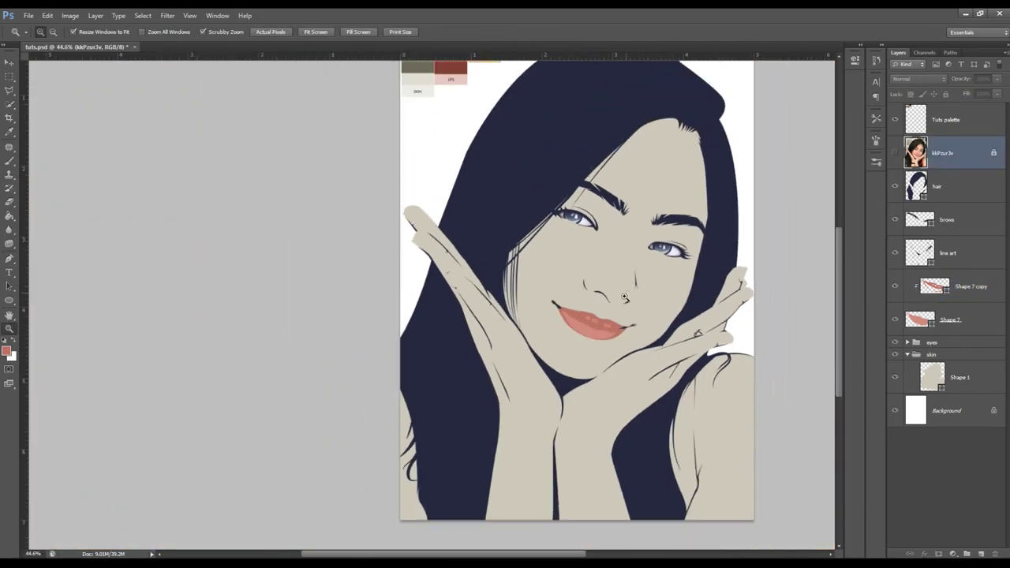
{"action": "scroll", "coordinate": [441, 324], "scroll_direction": "down", "scroll_amount": 2}
{"action": "scroll", "coordinate": [441, 324], "scroll_direction": "down", "scroll_amount": 1}
{"action": "left_click", "coordinate": [894, 152]}
{"action": "left_click", "coordinate": [894, 152]}
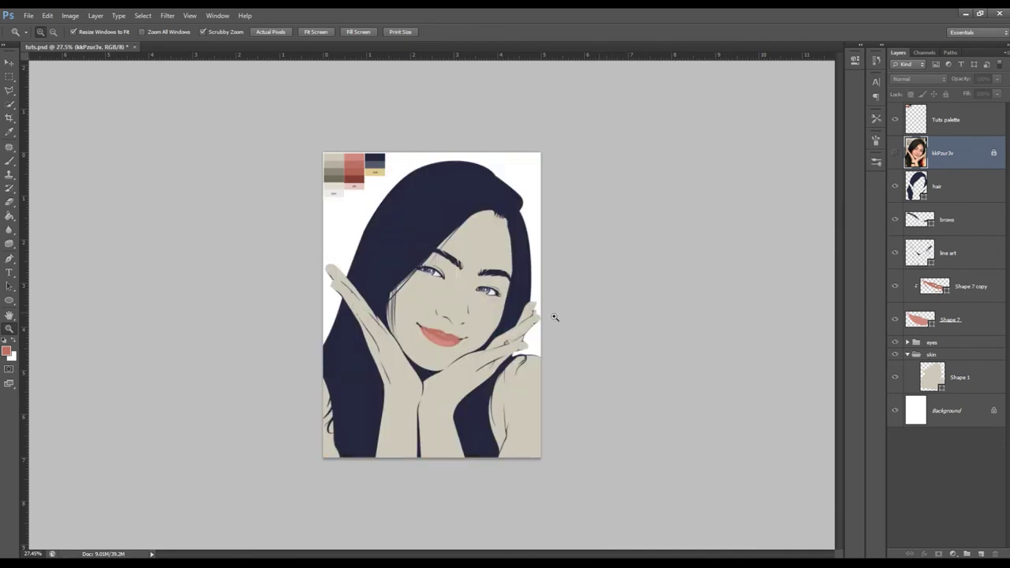
{"action": "left_click_drag", "start_coordinate": [436, 336], "coordinate": [716, 291]}
Step: Straighten the Shape 7 copy's inner lower-lip curve with the Direct Selection tool
{"action": "key", "text": "alt+bracketleft"}
{"action": "key", "text": "alt+bracketleft"}
{"action": "key", "text": "alt+bracketleft"}
{"action": "left_click", "coordinate": [339, 293]}
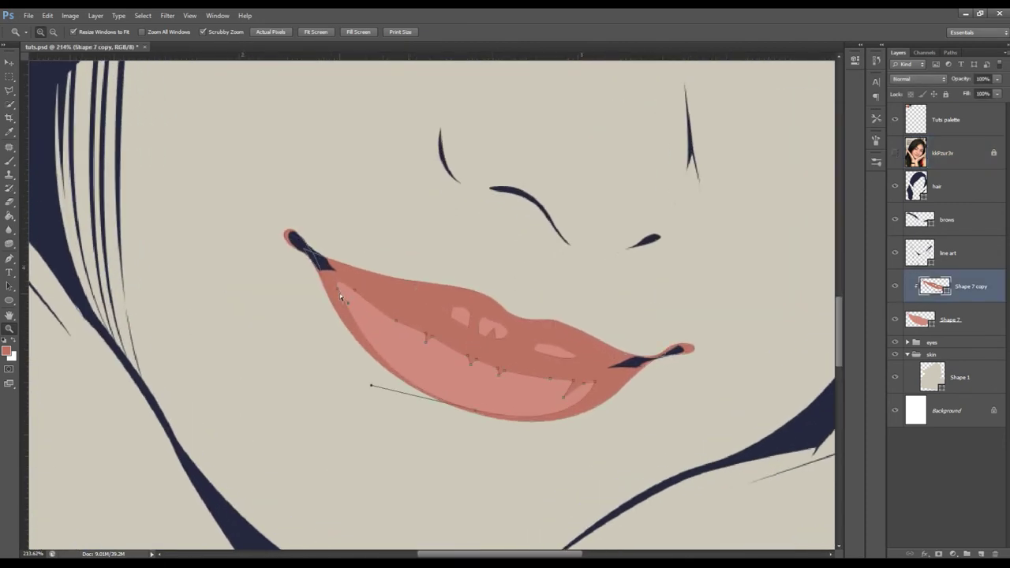
{"action": "left_click_drag", "start_coordinate": [370, 385], "coordinate": [355, 295]}
{"action": "key", "text": "b"}
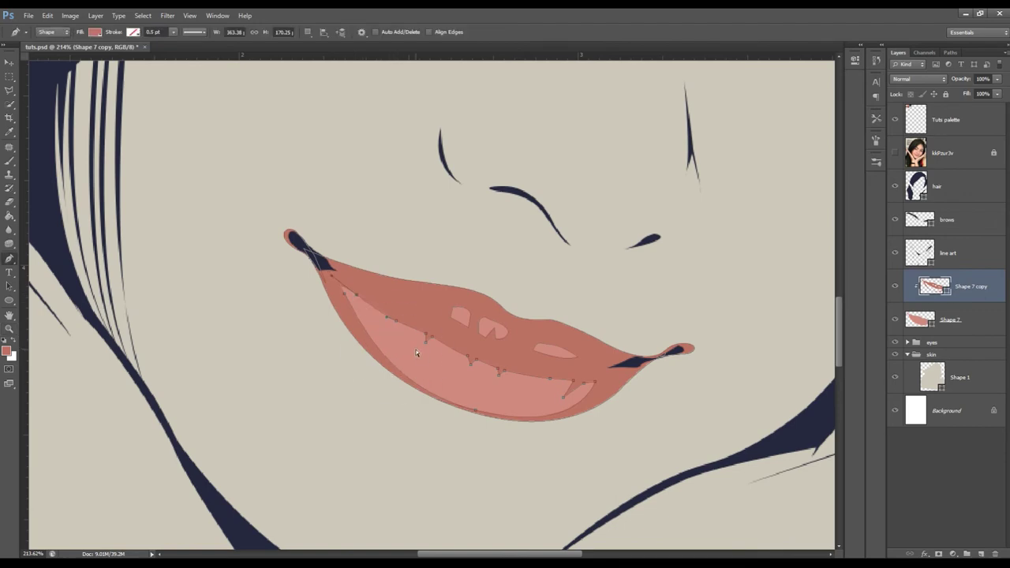
{"action": "left_click", "coordinate": [915, 130]}
{"action": "key", "text": "z"}
{"action": "mouse_move", "coordinate": [649, 210]}
{"action": "left_mouse_down"}
{"action": "mouse_move", "coordinate": [574, 197]}
{"action": "mouse_move", "coordinate": [514, 267]}
{"action": "left_mouse_up"}
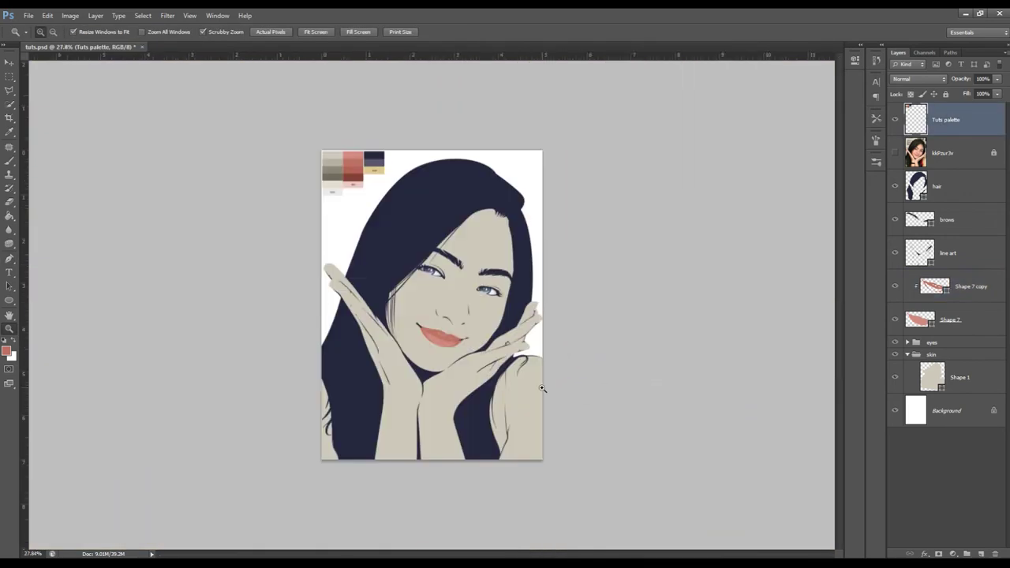
Step: Compare against the reference photo and sample the pink lip swatch from the Tuts palette
{"action": "left_click", "coordinate": [895, 153]}
{"action": "left_click", "coordinate": [895, 153]}
{"action": "left_click", "coordinate": [895, 153]}
{"action": "left_click_drag", "start_coordinate": [331, 165], "coordinate": [484, 131]}
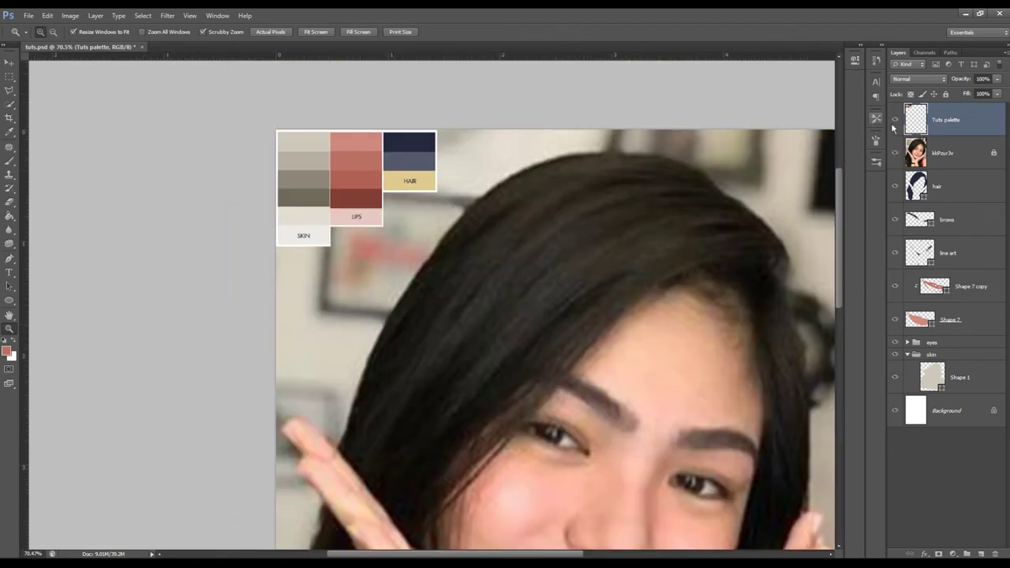
{"action": "key", "text": "b"}
{"action": "left_click", "coordinate": [369, 170], "text": "alt"}
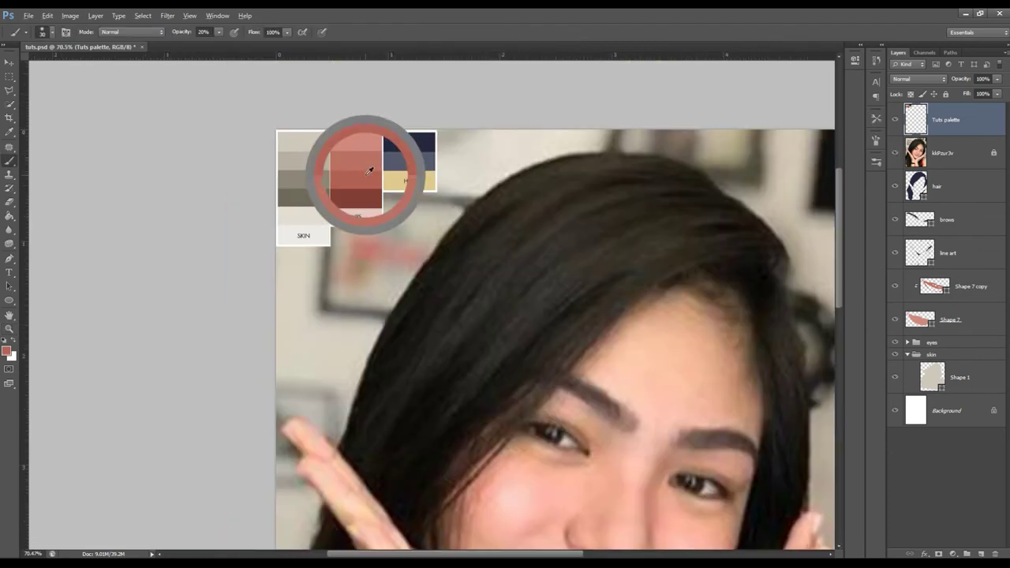
{"action": "left_click", "coordinate": [894, 119]}
{"action": "key", "text": "z"}
{"action": "left_click_drag", "start_coordinate": [579, 265], "coordinate": [586, 288]}
{"action": "left_click", "coordinate": [894, 119]}
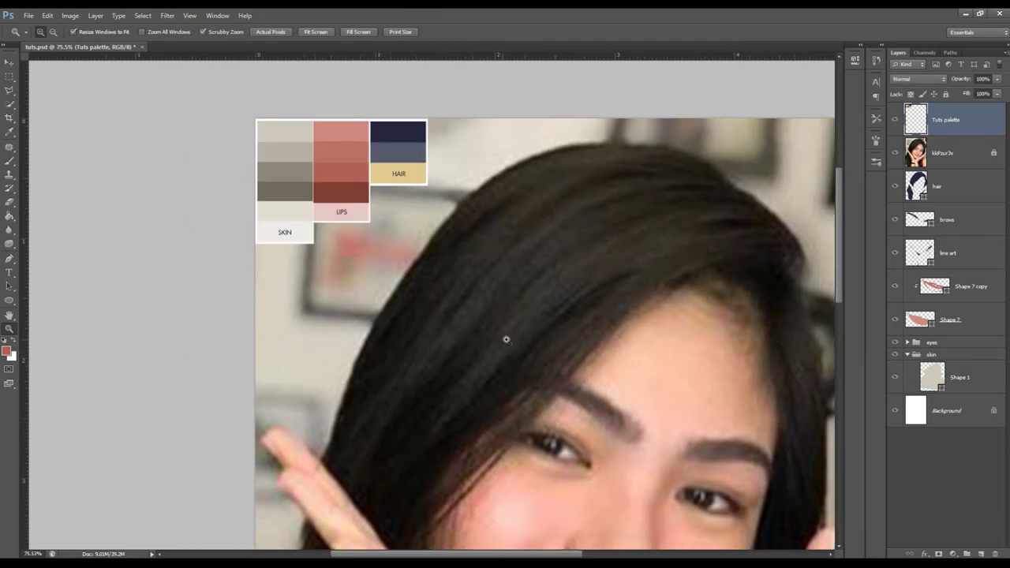
{"action": "left_click_drag", "start_coordinate": [504, 337], "coordinate": [444, 197]}
{"action": "scroll", "coordinate": [444, 196], "scroll_direction": "down", "scroll_amount": 5}
Step: Adjust Shape 7's lower- and upper-lip anchors, then begin the Shape 8 outline on the upper lip
{"action": "left_click", "coordinate": [436, 391], "text": "ctrl"}
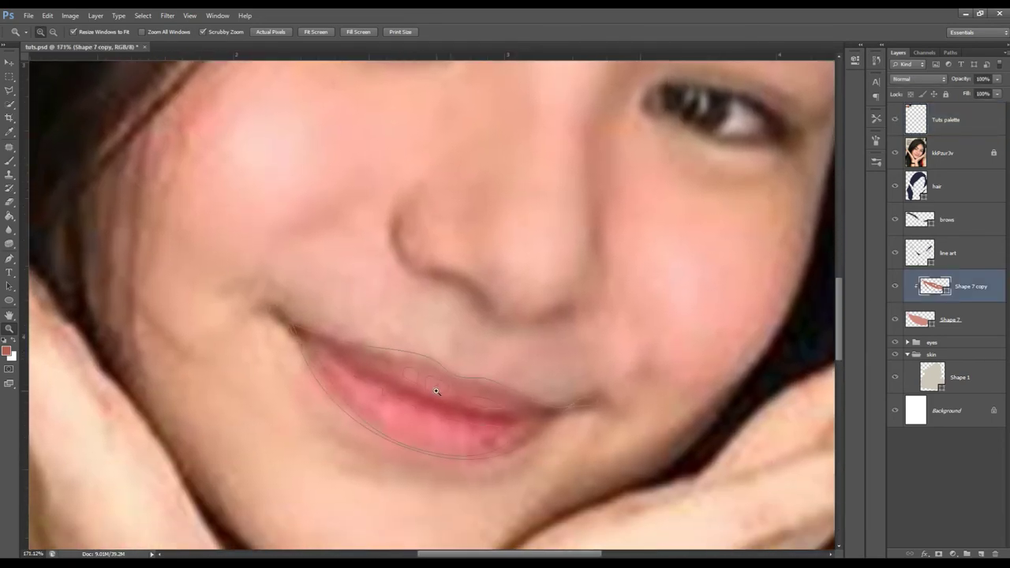
{"action": "key", "text": "p"}
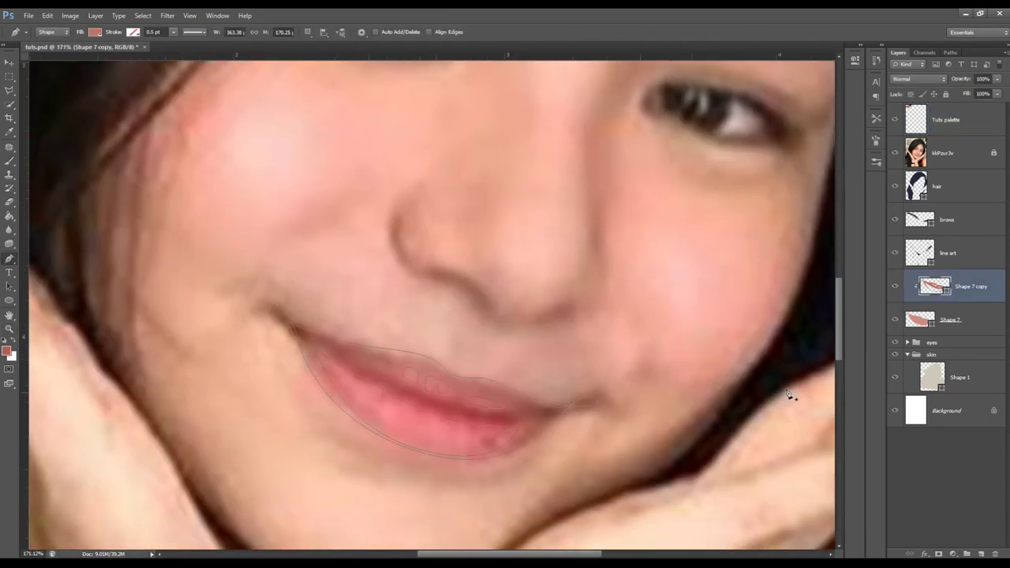
{"action": "left_click", "coordinate": [306, 360], "text": "ctrl"}
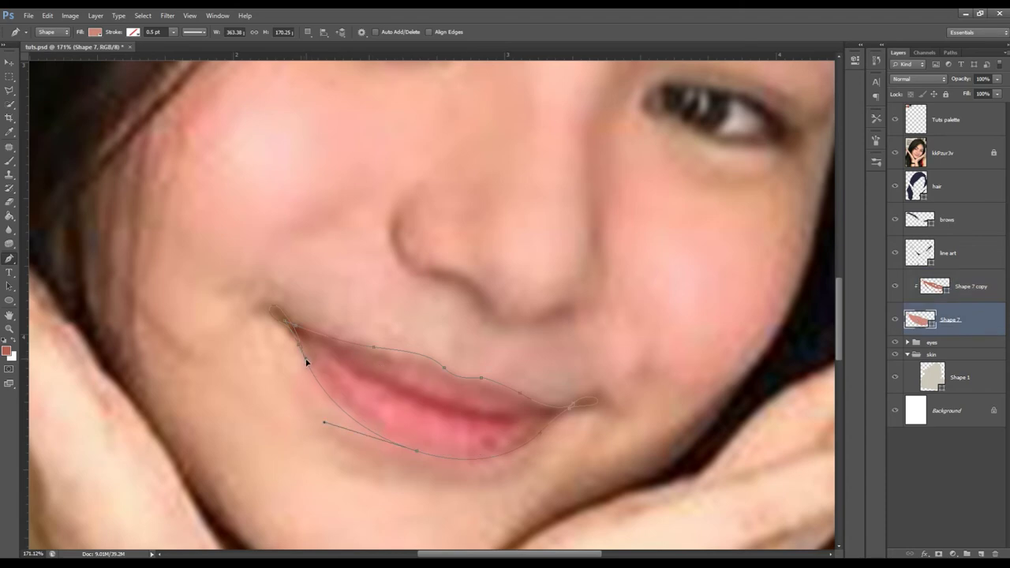
{"action": "left_click", "coordinate": [300, 345], "text": "ctrl"}
{"action": "left_click", "coordinate": [317, 377], "text": "ctrl"}
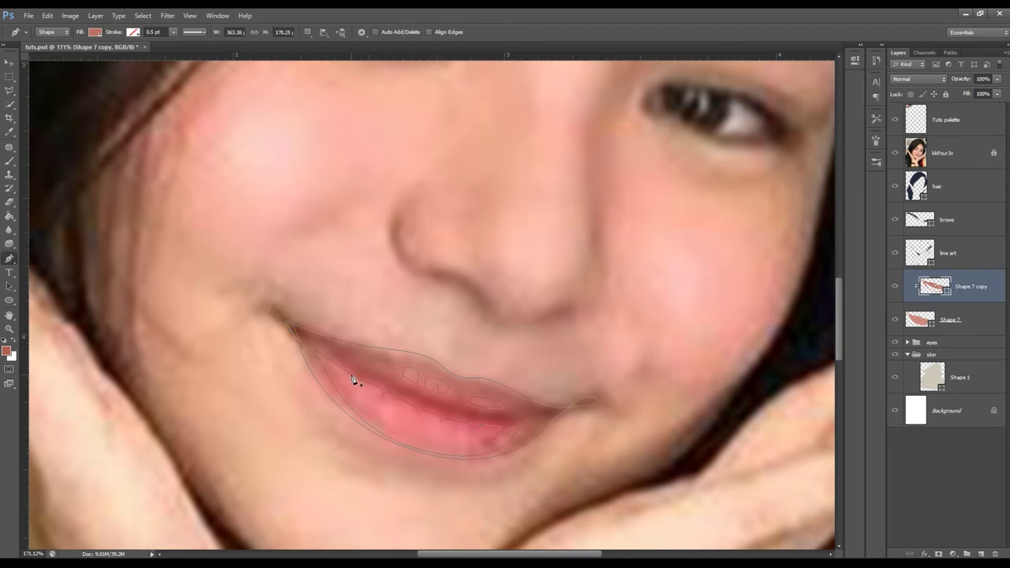
{"action": "left_click", "coordinate": [375, 347], "text": "ctrl"}
{"action": "left_click", "coordinate": [407, 361], "text": "ctrl"}
{"action": "left_click", "coordinate": [405, 352]}
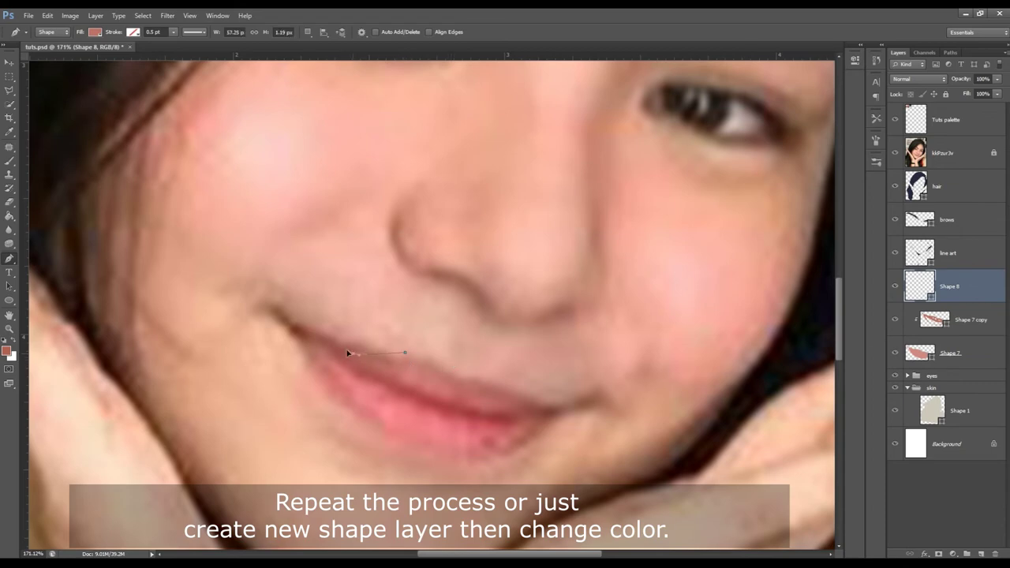
Step: Trace the Shape 8 outline across the upper lip, past the right corner and under the lower lip
{"action": "left_click_drag", "start_coordinate": [307, 341], "coordinate": [399, 364]}
{"action": "left_click", "coordinate": [398, 373]}
{"action": "left_click", "coordinate": [417, 387]}
{"action": "left_click", "coordinate": [424, 391]}
{"action": "left_click", "coordinate": [455, 404]}
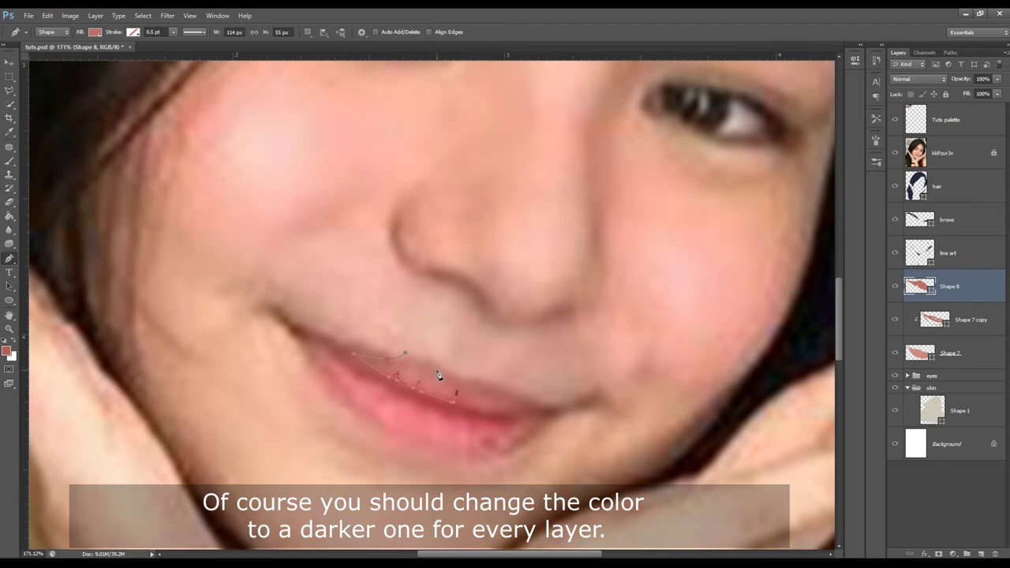
{"action": "left_click", "coordinate": [405, 356]}
{"action": "mouse_move", "coordinate": [485, 369]}
{"action": "left_mouse_down"}
{"action": "mouse_move", "coordinate": [527, 382]}
{"action": "mouse_move", "coordinate": [608, 377]}
{"action": "left_mouse_up"}
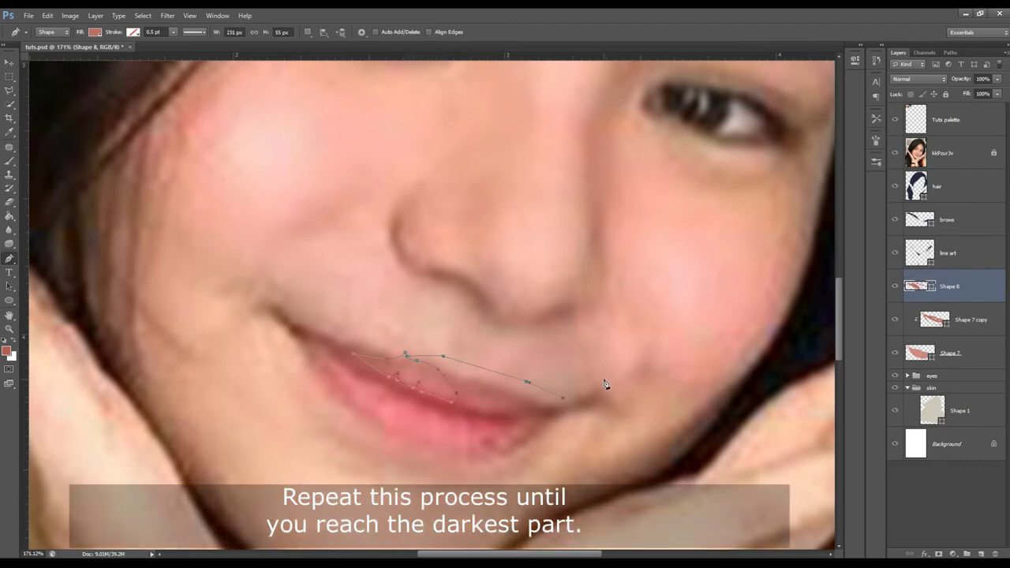
{"action": "left_click_drag", "start_coordinate": [617, 411], "coordinate": [544, 452]}
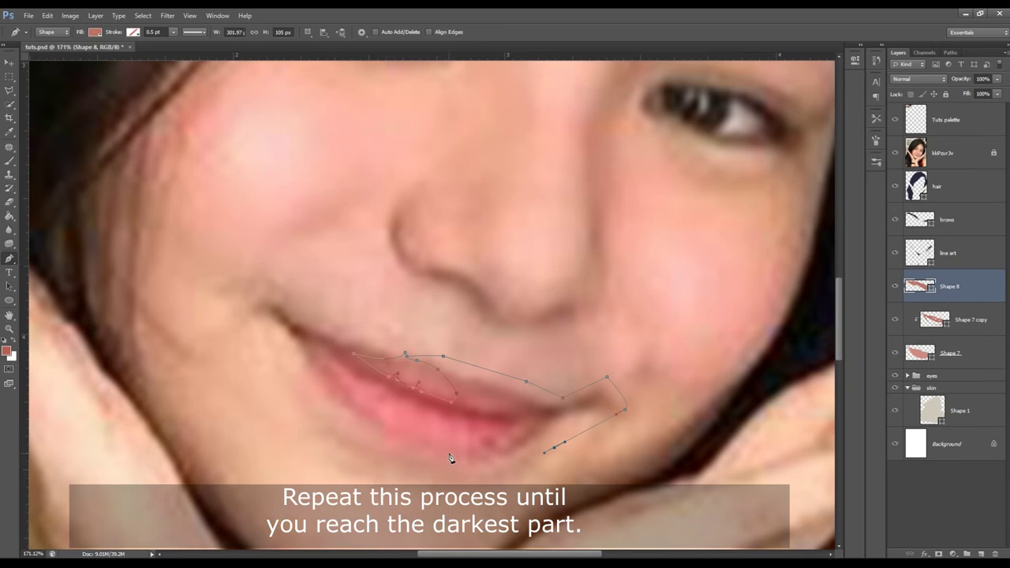
{"action": "left_click_drag", "start_coordinate": [468, 457], "coordinate": [449, 452]}
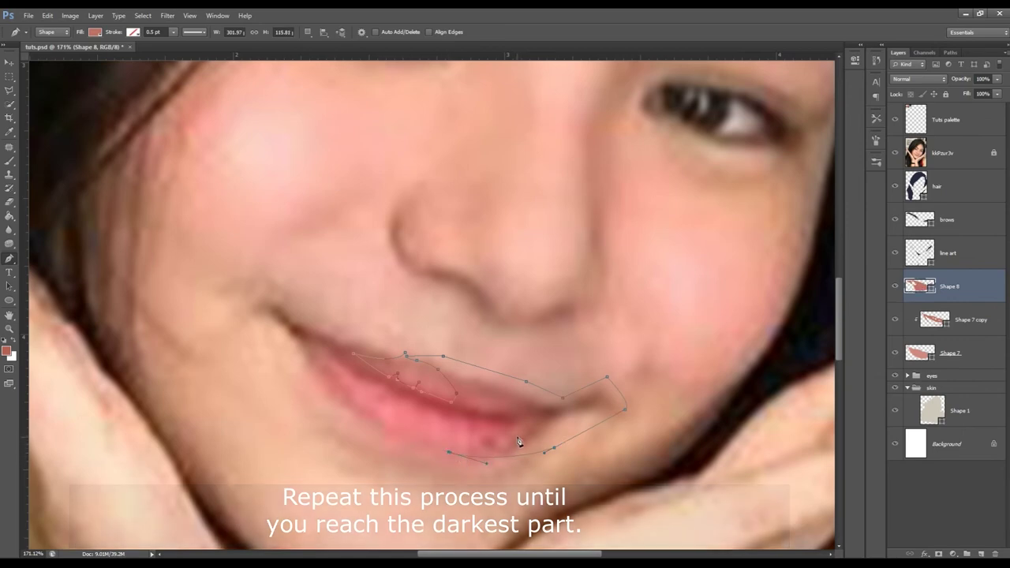
{"action": "mouse_move", "coordinate": [532, 423]}
{"action": "left_mouse_down"}
{"action": "mouse_move", "coordinate": [501, 432]}
{"action": "mouse_move", "coordinate": [477, 425]}
{"action": "left_mouse_up"}
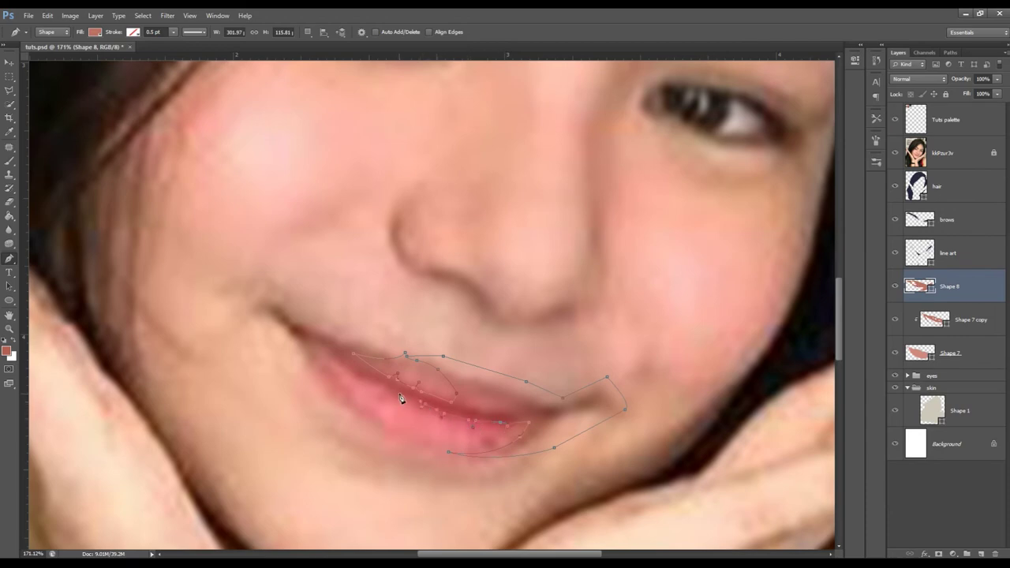
Step: Continue Shape 8 around the left mouth corner and close the path
{"action": "left_click", "coordinate": [313, 344]}
{"action": "left_click_drag", "start_coordinate": [341, 394], "coordinate": [355, 410]}
{"action": "left_click", "coordinate": [283, 369]}
{"action": "left_click", "coordinate": [237, 290]}
{"action": "left_click", "coordinate": [306, 288]}
{"action": "left_click", "coordinate": [387, 320]}
{"action": "left_click", "coordinate": [406, 335]}
{"action": "left_click", "coordinate": [405, 354]}
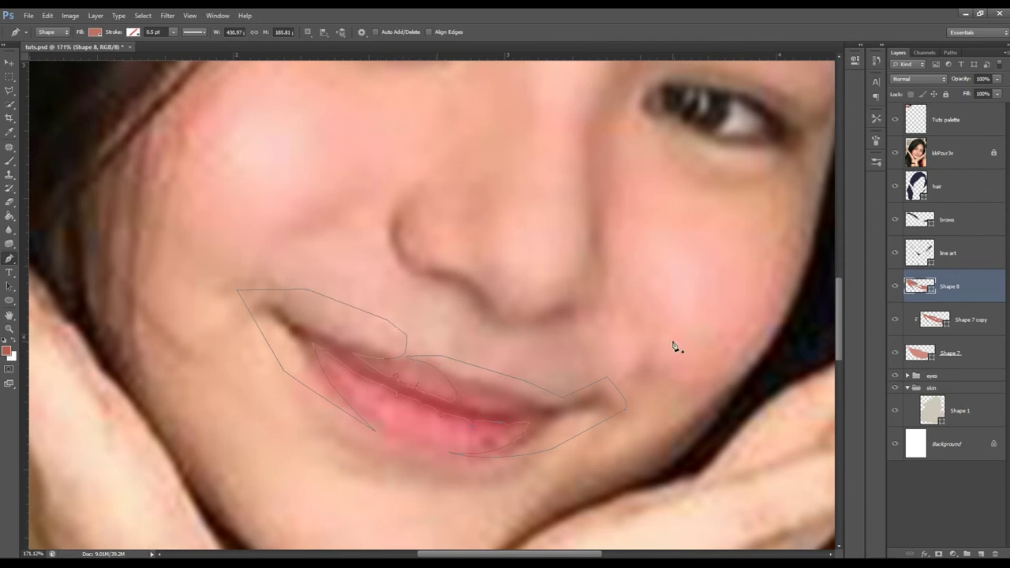
Step: Hide the reference photo, clip Shape 8 to the lips and pick darker red b16154
{"action": "left_click", "coordinate": [893, 152]}
{"action": "left_click", "coordinate": [946, 303], "text": "alt"}
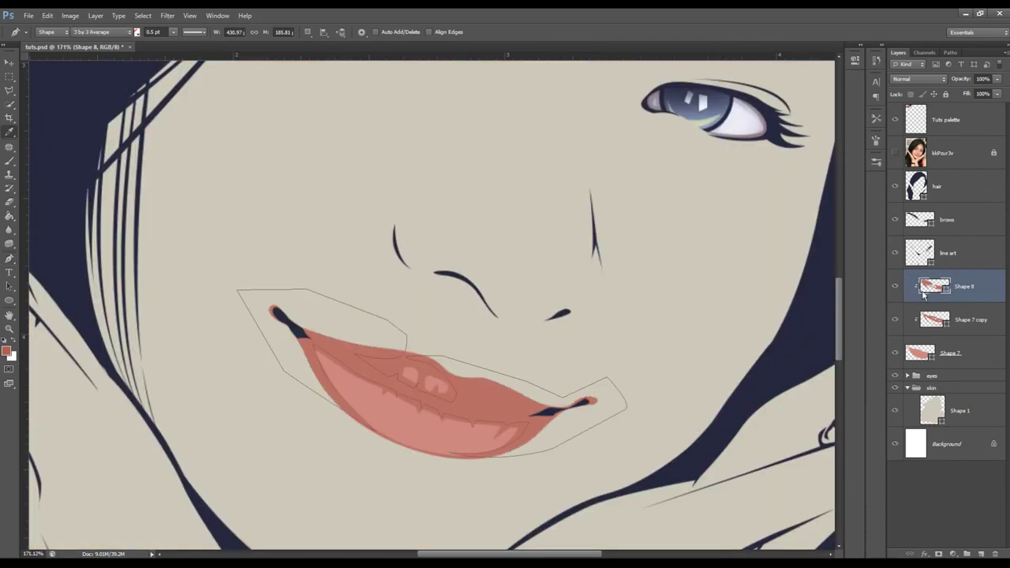
{"action": "double_click", "coordinate": [934, 286]}
{"action": "left_click_drag", "start_coordinate": [426, 319], "coordinate": [606, 159]}
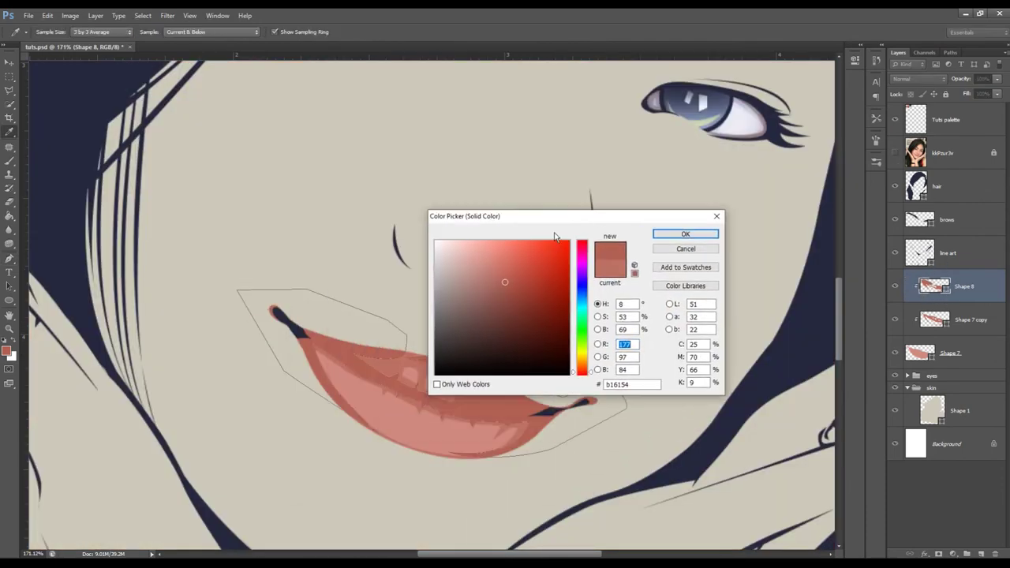
Step: Apply the darker red to Shape 8 and nudge its upper-lip anchor point
{"action": "left_click", "coordinate": [731, 172]}
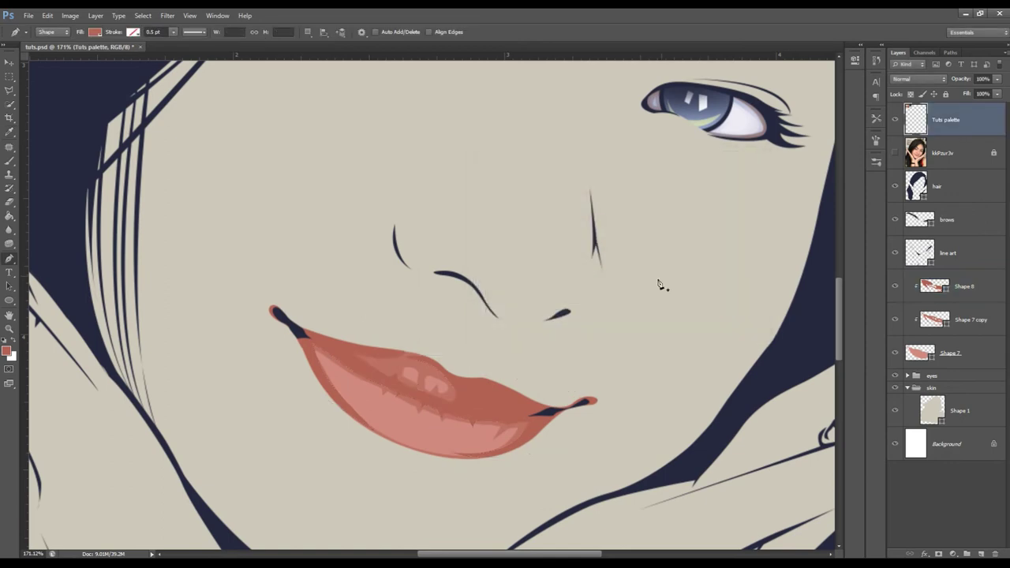
{"action": "key", "text": "z"}
{"action": "key", "text": "ctrl+0"}
{"action": "left_click_drag", "start_coordinate": [490, 347], "coordinate": [925, 288]}
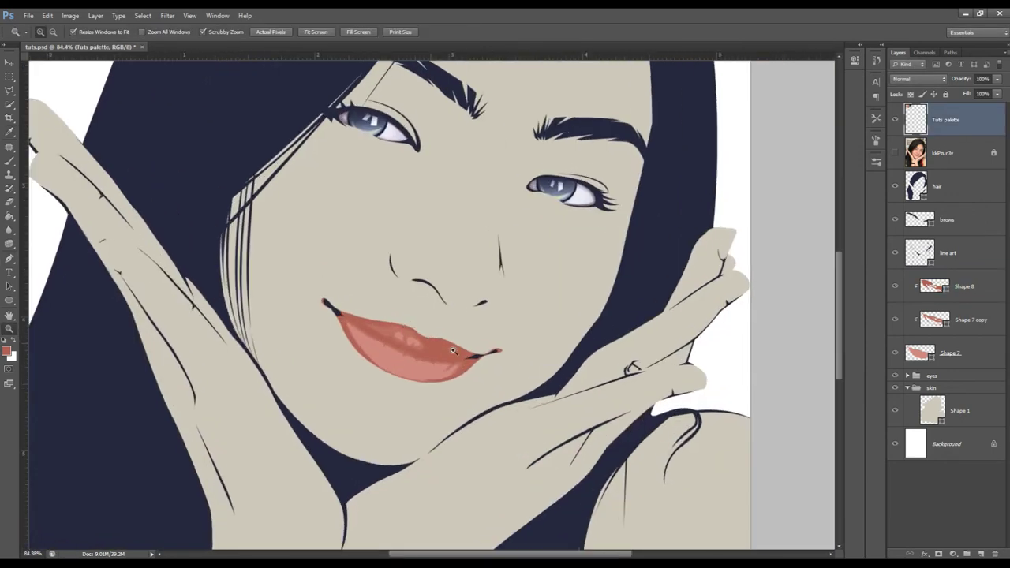
{"action": "left_click", "coordinate": [925, 288]}
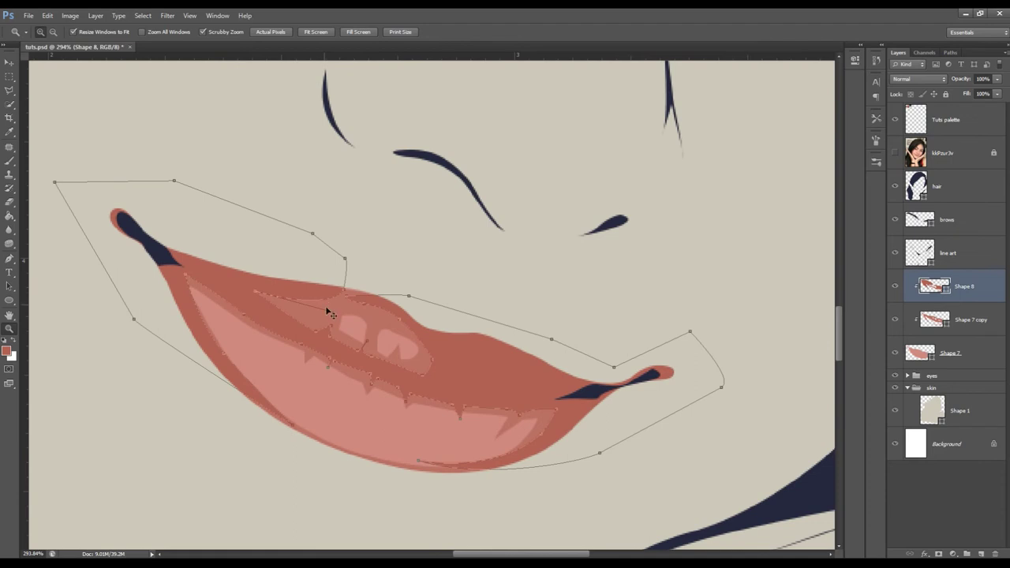
{"action": "left_click_drag", "start_coordinate": [352, 292], "coordinate": [374, 293]}
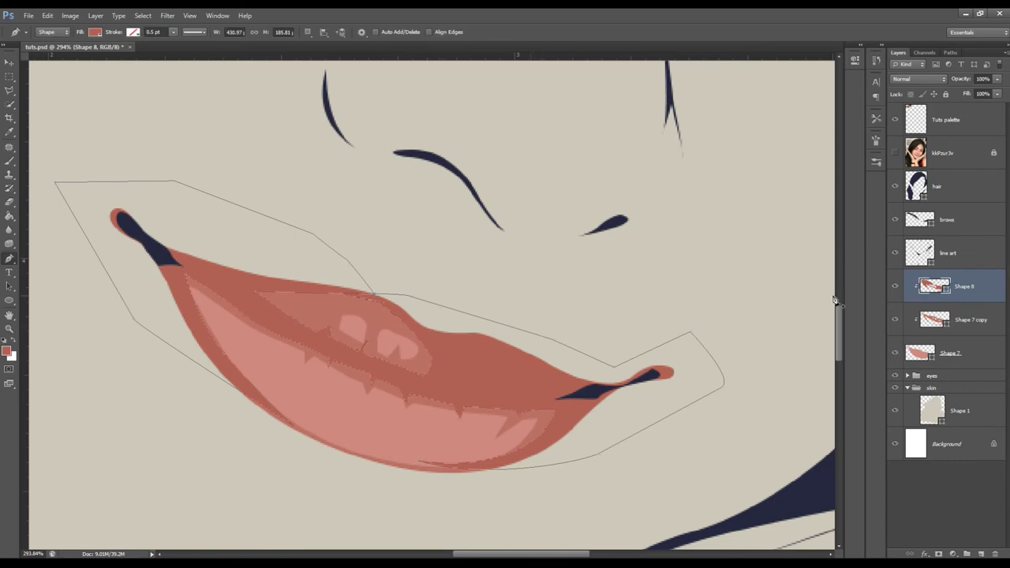
{"action": "left_click", "coordinate": [945, 119]}
{"action": "mouse_move", "coordinate": [622, 217]}
{"action": "left_mouse_down"}
{"action": "mouse_move", "coordinate": [601, 213]}
{"action": "mouse_move", "coordinate": [631, 213]}
{"action": "left_mouse_up"}
Step: With the reference photo shown, add a small closed curved area near the right lip corner on Shape 8
{"action": "left_click", "coordinate": [895, 152]}
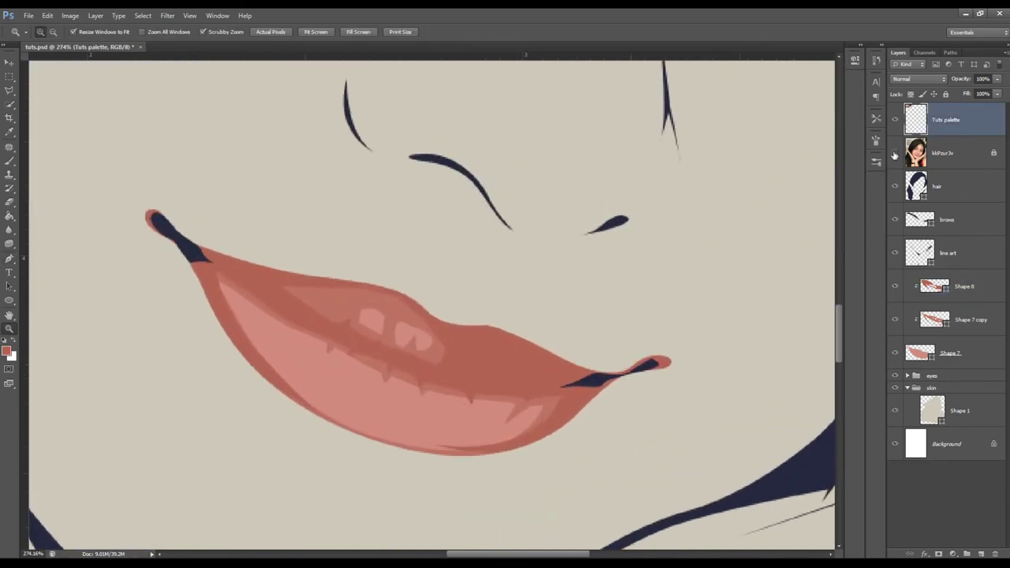
{"action": "left_click", "coordinate": [939, 292]}
{"action": "key", "text": "p"}
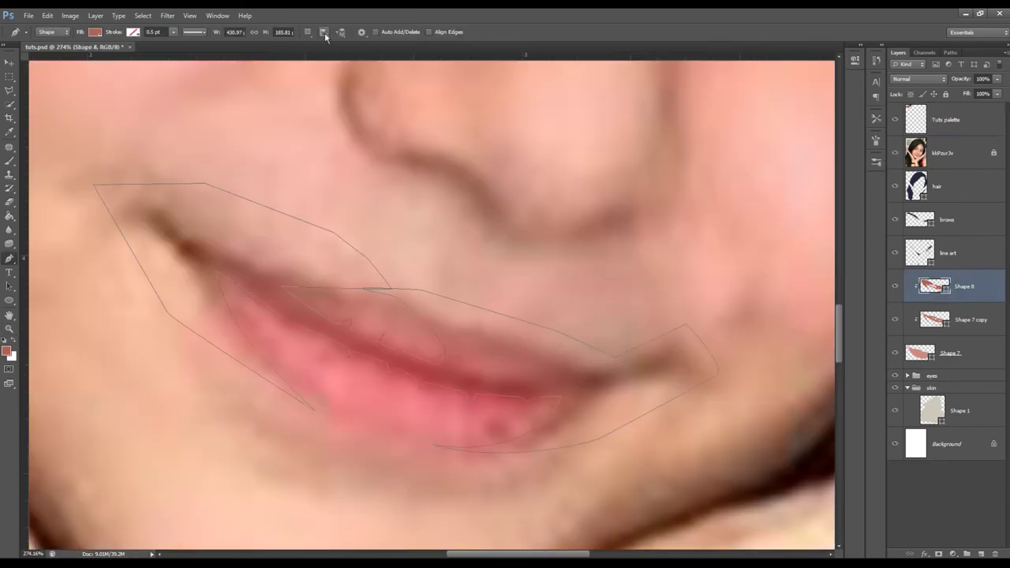
{"action": "left_click", "coordinate": [548, 376]}
{"action": "left_click_drag", "start_coordinate": [456, 371], "coordinate": [463, 376]}
{"action": "left_click_drag", "start_coordinate": [474, 341], "coordinate": [492, 341]}
{"action": "left_click", "coordinate": [554, 376]}
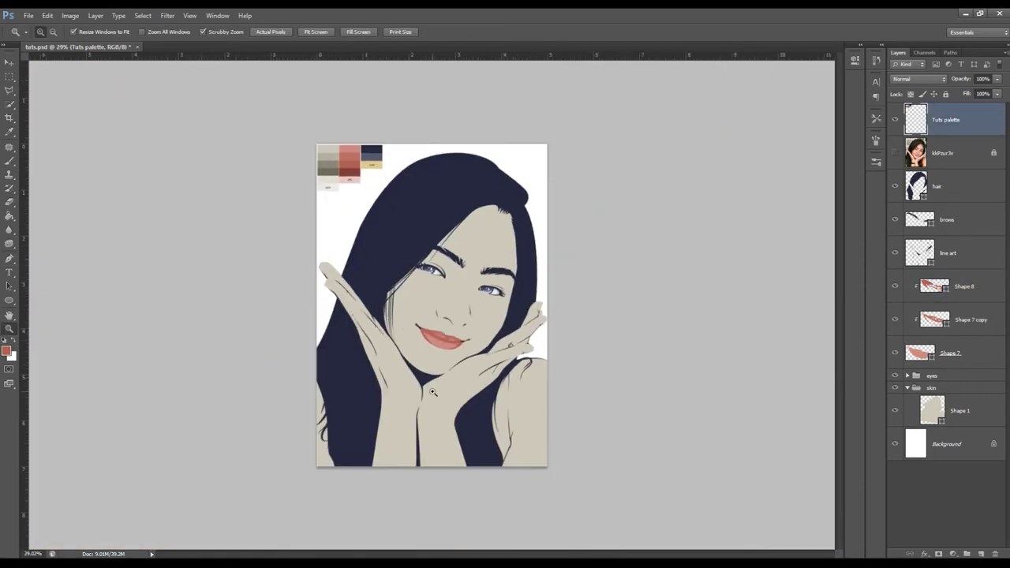
Step: Compare against the reference photo, hide it, and reveal the lower lip's anchors on Shape 7 copy
{"action": "left_click", "coordinate": [894, 152]}
{"action": "left_click", "coordinate": [895, 152]}
{"action": "left_click_drag", "start_coordinate": [433, 341], "coordinate": [719, 340]}
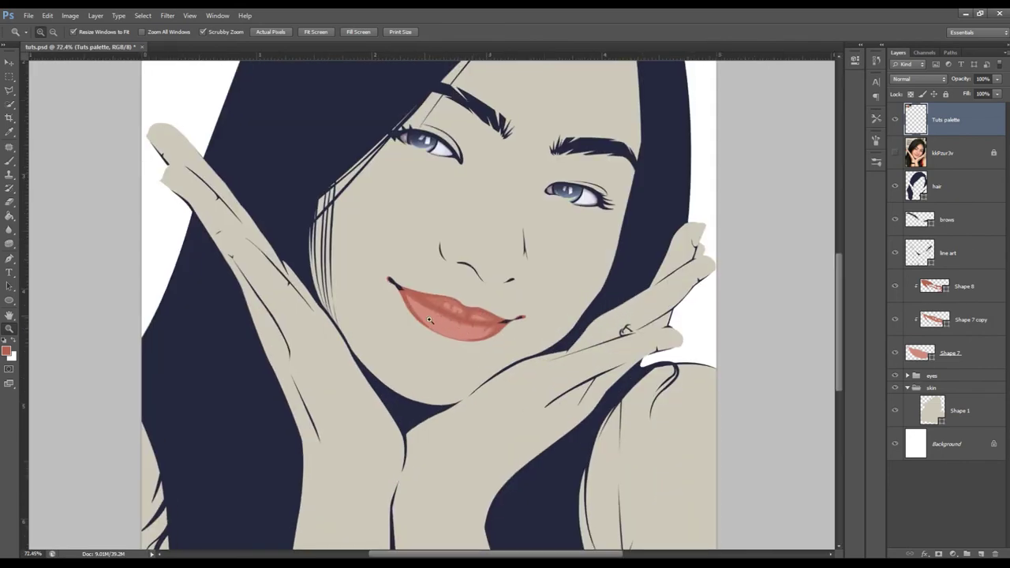
{"action": "left_click", "coordinate": [936, 322]}
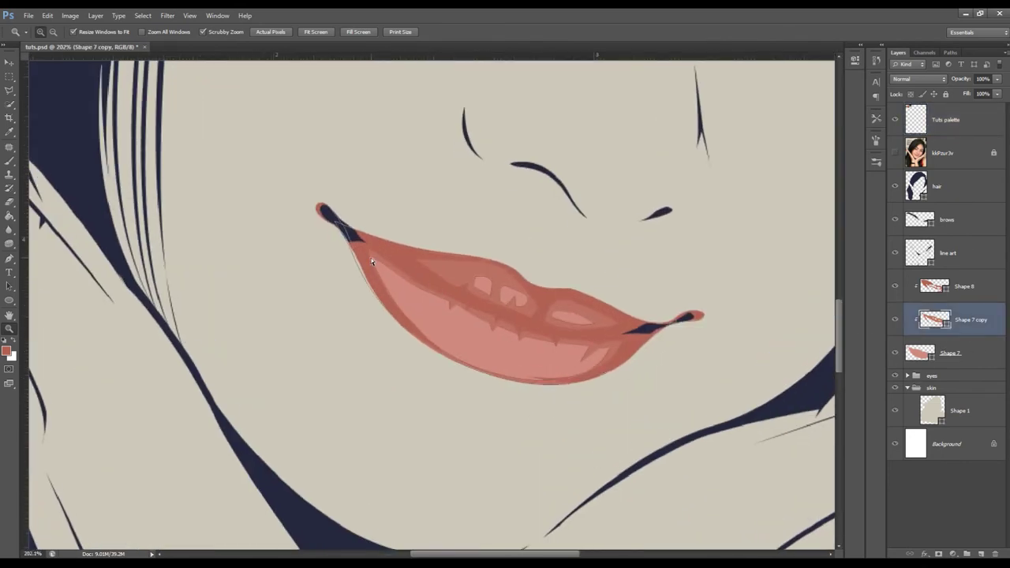
{"action": "left_click", "coordinate": [379, 270]}
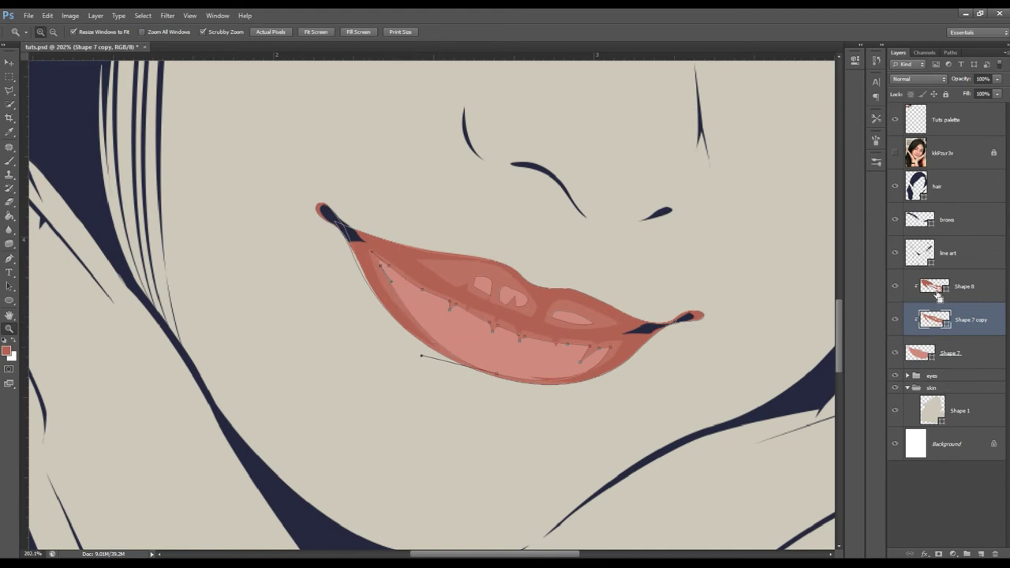
Step: Select the Shape 8 layer with the Pen tool and zoom in on the lips
{"action": "key", "text": "p"}
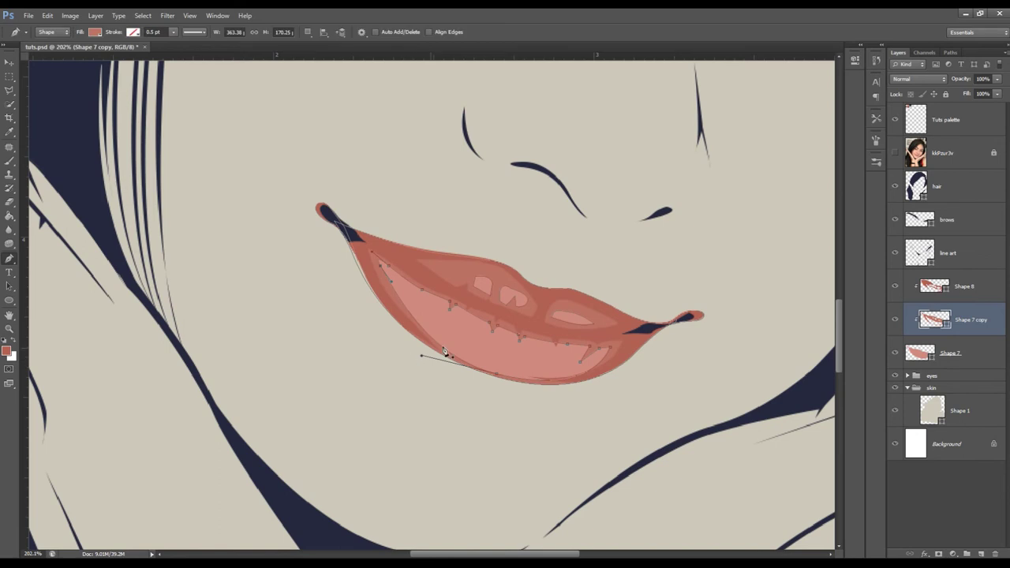
{"action": "left_click", "coordinate": [925, 288]}
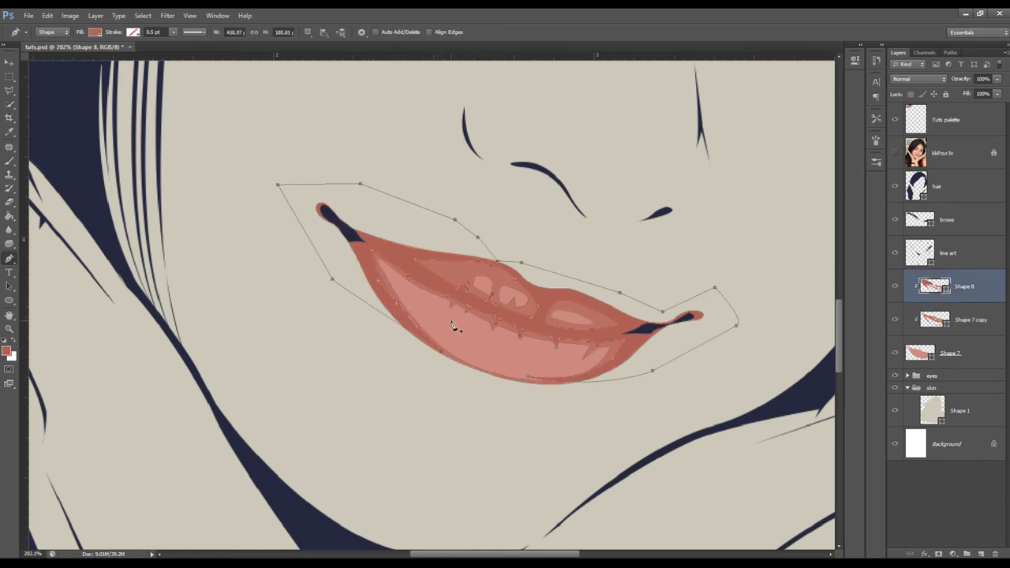
{"action": "key", "text": "alt+shift+bracketright"}
{"action": "key", "text": "z"}
{"action": "key", "text": "ctrl+0"}
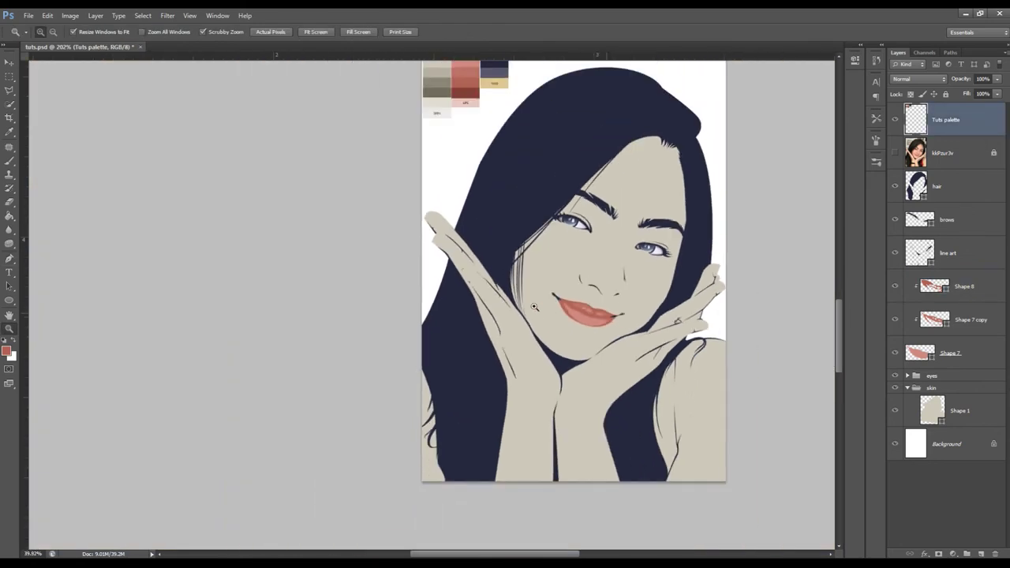
{"action": "left_click", "coordinate": [550, 311]}
{"action": "left_click_drag", "start_coordinate": [550, 312], "coordinate": [830, 157]}
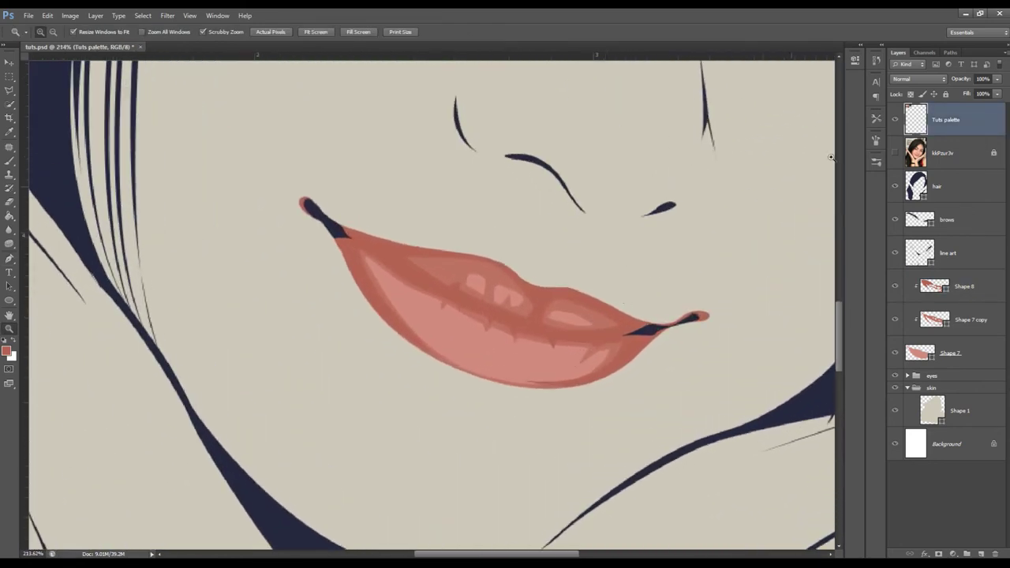
{"action": "key", "text": "ctrl+0"}
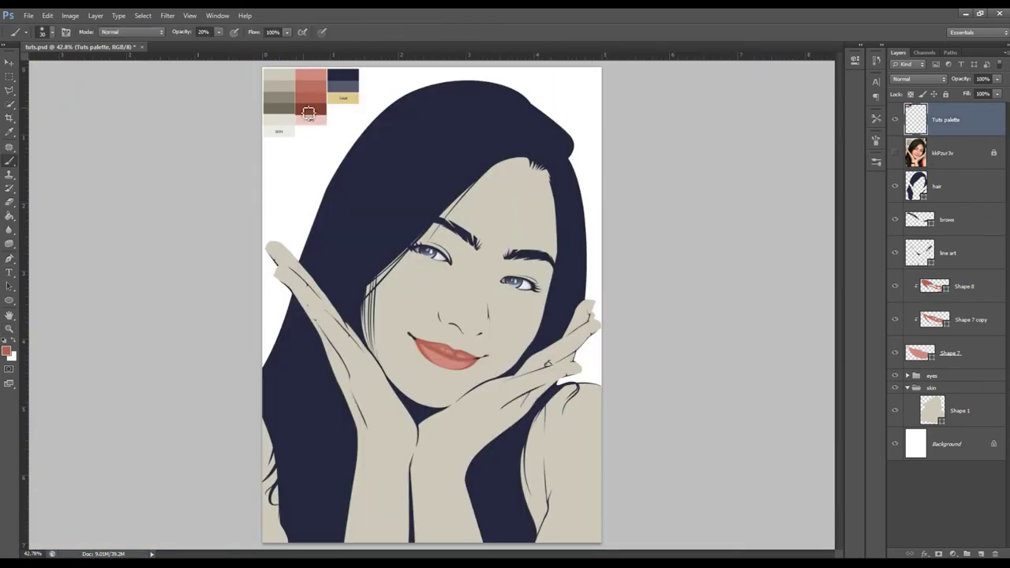
{"action": "left_click_drag", "start_coordinate": [450, 351], "coordinate": [521, 357]}
Step: Show the reference photo over Shape 8 and set the Pen tool to combine shapes
{"action": "left_click", "coordinate": [895, 153]}
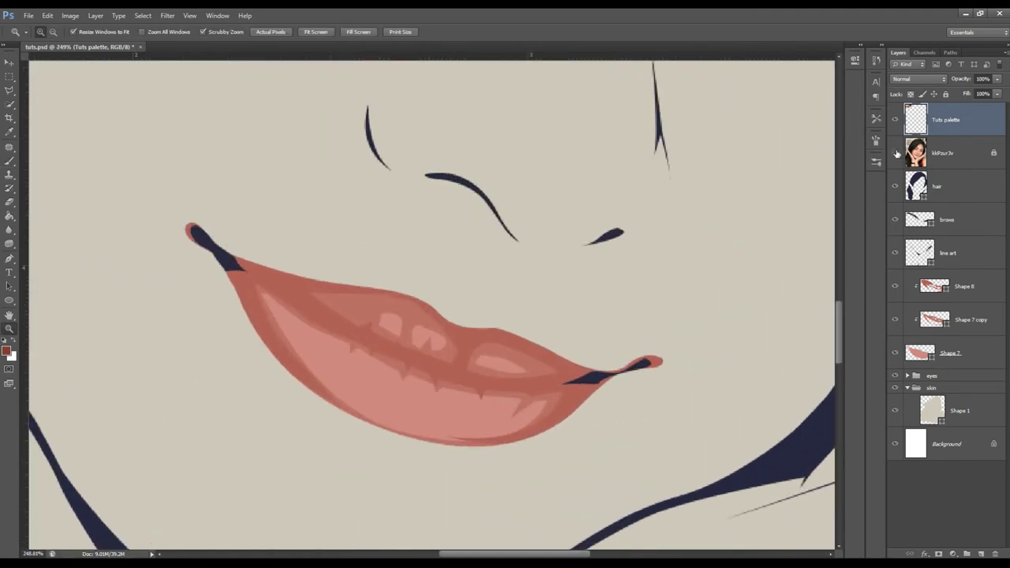
{"action": "left_click", "coordinate": [940, 285]}
{"action": "left_click_drag", "start_coordinate": [599, 375], "coordinate": [622, 367]}
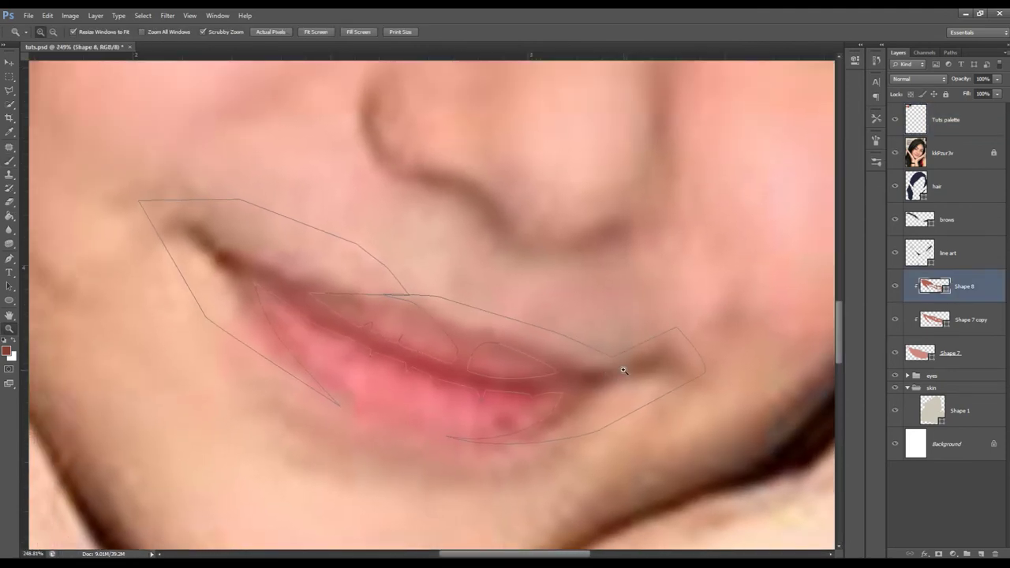
{"action": "key", "text": "p"}
{"action": "left_click", "coordinate": [307, 32]}
{"action": "left_click", "coordinate": [338, 56]}
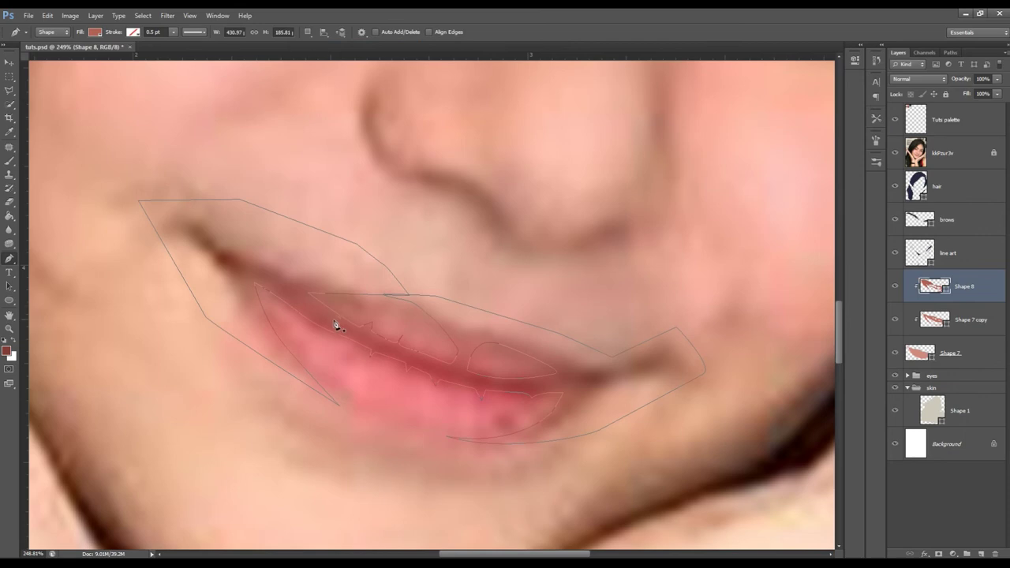
Step: Trace a curved path along the upper-lip crease to the right corner and back
{"action": "left_click", "coordinate": [280, 282]}
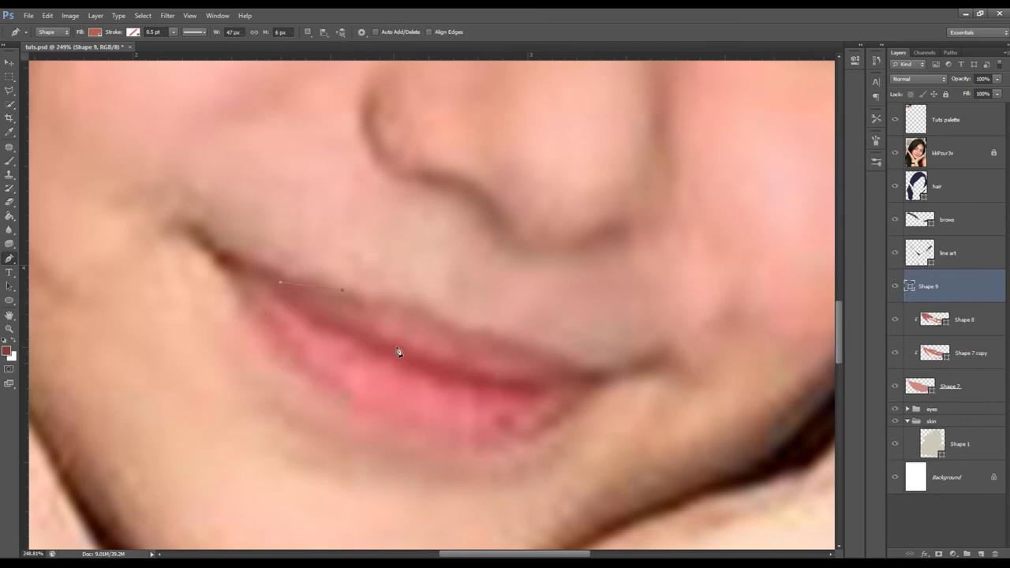
{"action": "left_click_drag", "start_coordinate": [392, 348], "coordinate": [462, 365]}
{"action": "left_click_drag", "start_coordinate": [522, 381], "coordinate": [547, 382]}
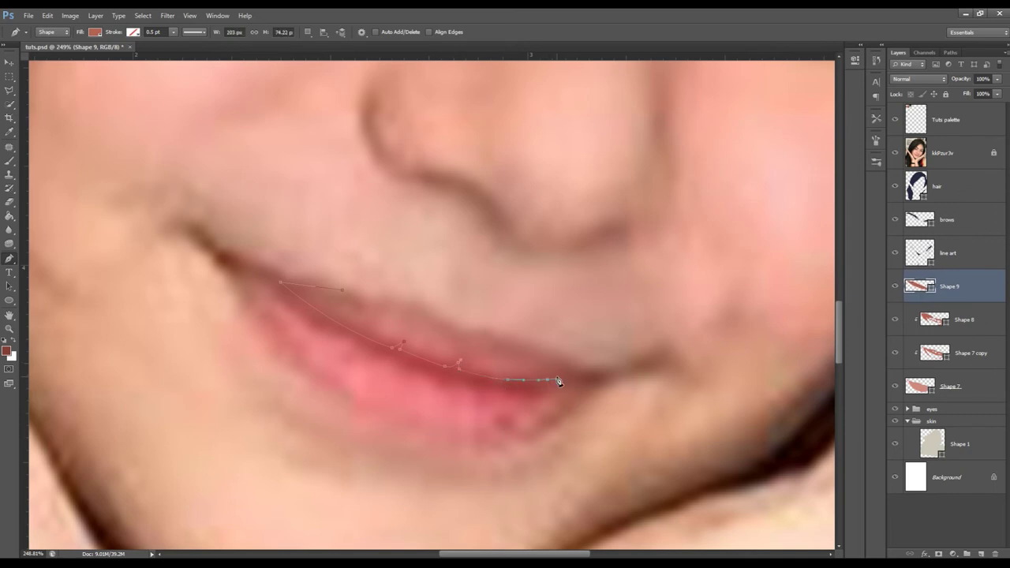
{"action": "mouse_move", "coordinate": [563, 376]}
{"action": "left_mouse_down"}
{"action": "mouse_move", "coordinate": [630, 361]}
{"action": "mouse_move", "coordinate": [642, 400]}
{"action": "left_mouse_up"}
{"action": "left_click_drag", "start_coordinate": [546, 448], "coordinate": [556, 444]}
{"action": "left_click", "coordinate": [575, 418]}
{"action": "left_click_drag", "start_coordinate": [575, 387], "coordinate": [520, 390]}
{"action": "left_click", "coordinate": [483, 386]}
{"action": "left_click_drag", "start_coordinate": [445, 379], "coordinate": [343, 337]}
Step: Close the Shape 9 crease path at the left corner, hide the photo, and adjust an anchor
{"action": "left_click", "coordinate": [927, 320]}
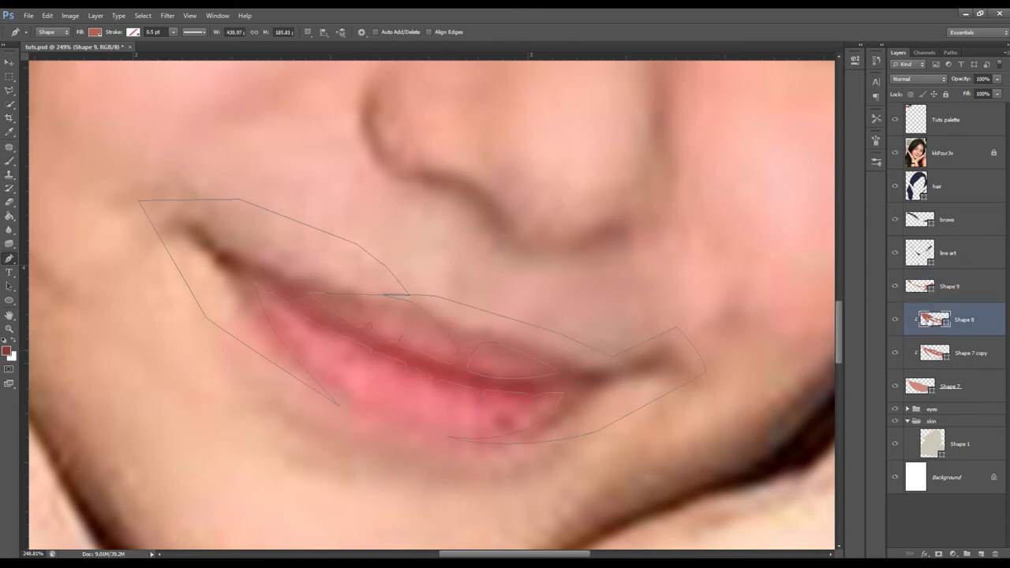
{"action": "left_click", "coordinate": [908, 293]}
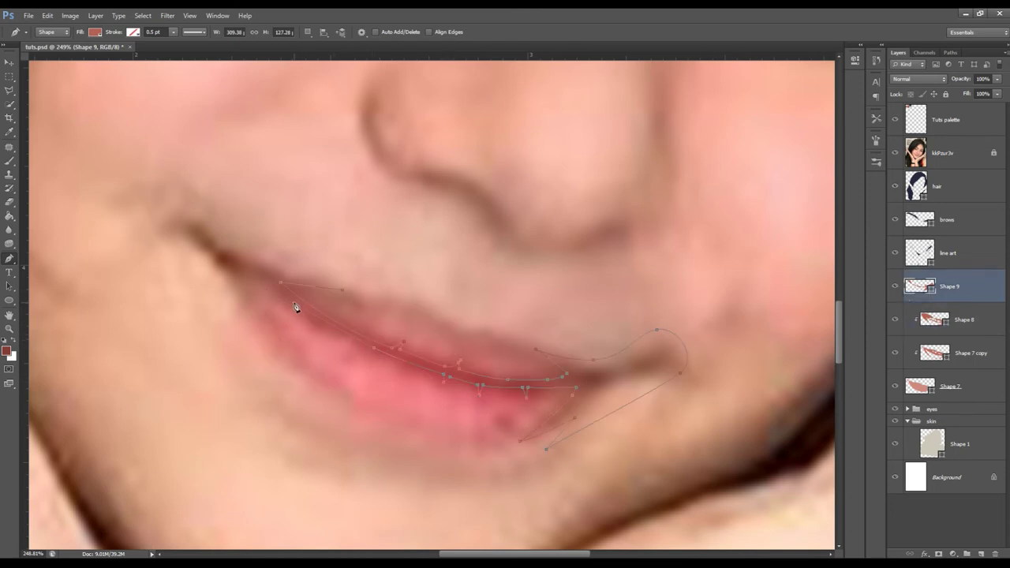
{"action": "left_click_drag", "start_coordinate": [264, 282], "coordinate": [244, 272]}
{"action": "left_click", "coordinate": [160, 213]}
{"action": "left_click", "coordinate": [203, 210]}
{"action": "left_click", "coordinate": [341, 273]}
{"action": "left_click", "coordinate": [343, 289]}
{"action": "left_click", "coordinate": [895, 153]}
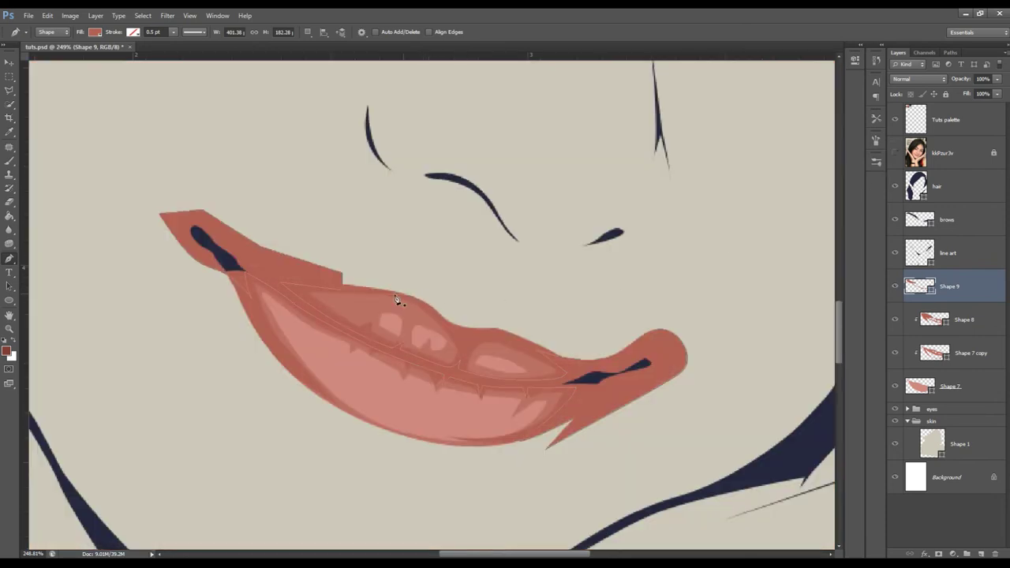
{"action": "left_click", "coordinate": [350, 291], "text": "ctrl"}
{"action": "left_click_drag", "start_coordinate": [351, 291], "coordinate": [355, 290]}
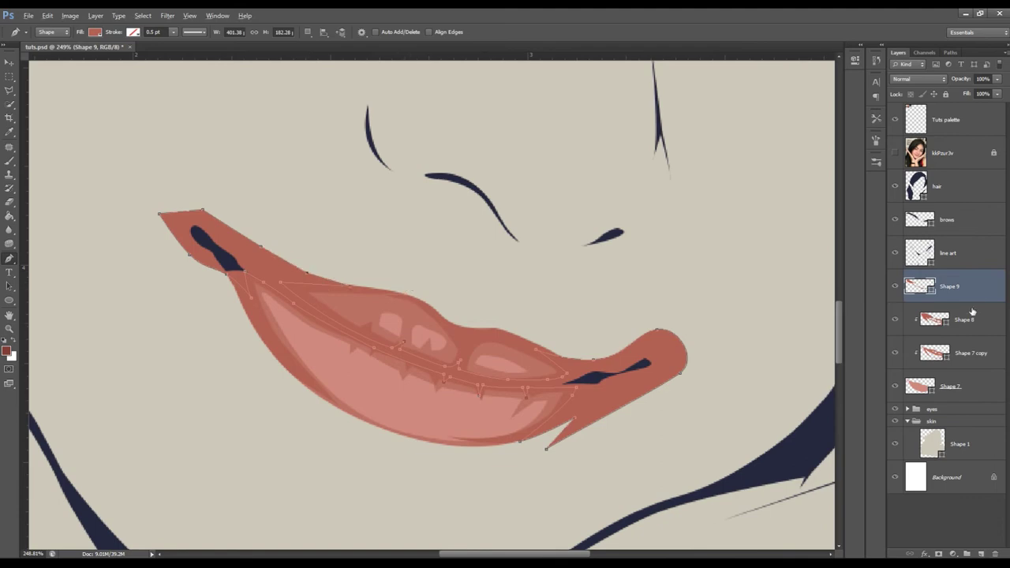
Step: Clip Shape 9 to the lips and fill it with darker red #b16154
{"action": "key", "text": "ctrl+alt+g"}
{"action": "scroll", "coordinate": [784, 313], "scroll_direction": "down", "scroll_amount": 5}
{"action": "scroll", "coordinate": [552, 316], "scroll_direction": "up", "scroll_amount": 2}
{"action": "double_click", "coordinate": [934, 286]}
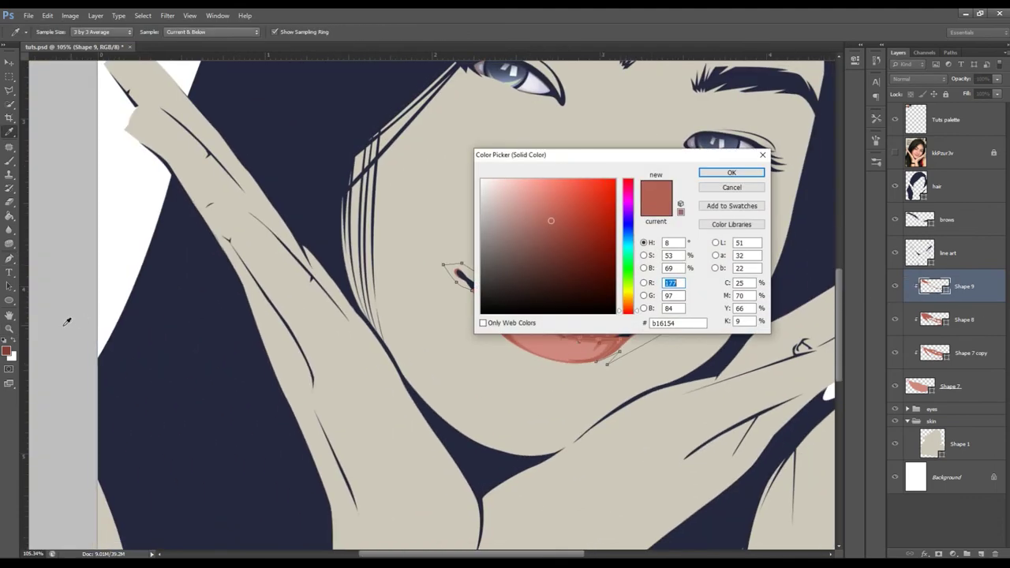
{"action": "mouse_move", "coordinate": [575, 154]}
{"action": "left_mouse_down"}
{"action": "mouse_move", "coordinate": [358, 198]}
{"action": "mouse_move", "coordinate": [266, 184]}
{"action": "left_mouse_up"}
{"action": "key", "text": "Return"}
Step: Zoom out to view the whole portrait and select the line art layer
{"action": "key", "text": "z"}
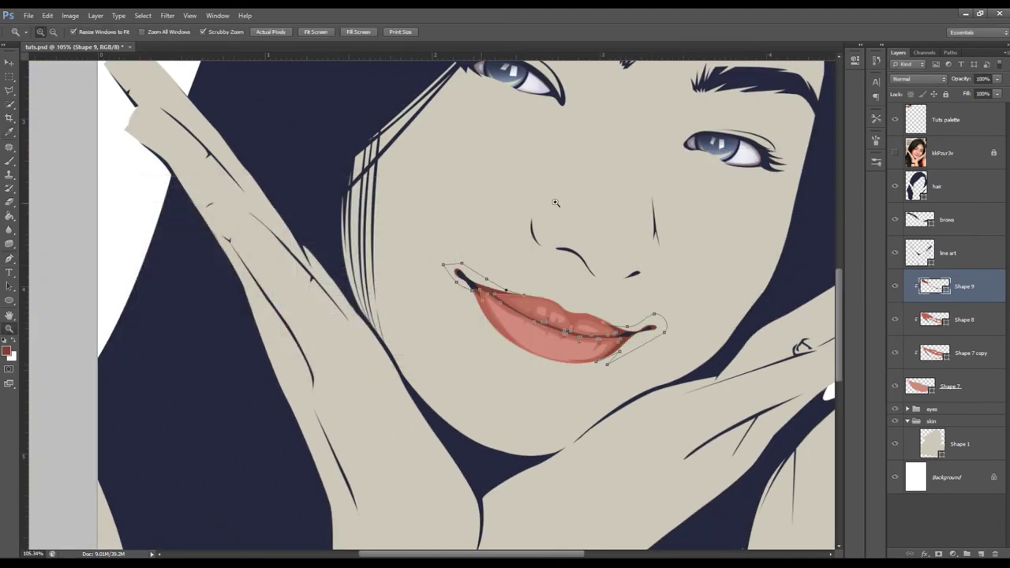
{"action": "key", "text": "alt+period"}
{"action": "key", "text": "ctrl+0"}
{"action": "scroll", "coordinate": [473, 382], "scroll_direction": "up", "scroll_amount": 2}
{"action": "scroll", "coordinate": [473, 382], "scroll_direction": "down", "scroll_amount": 3}
{"action": "scroll", "coordinate": [474, 347], "scroll_direction": "up", "scroll_amount": 2}
{"action": "scroll", "coordinate": [521, 344], "scroll_direction": "up", "scroll_amount": 4}
{"action": "scroll", "coordinate": [522, 344], "scroll_direction": "up", "scroll_amount": 2}
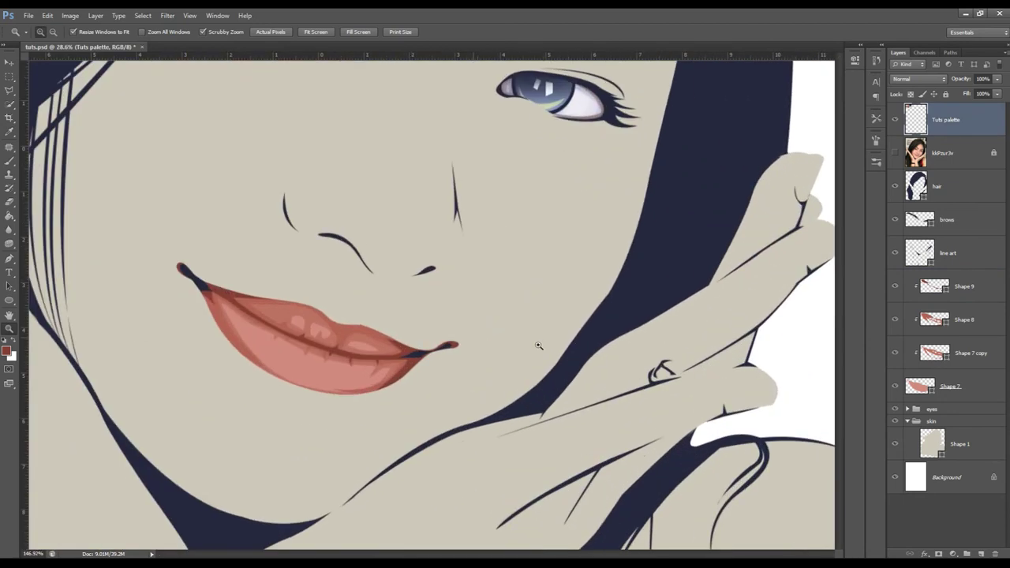
{"action": "scroll", "coordinate": [541, 344], "scroll_direction": "down", "scroll_amount": 8}
{"action": "scroll", "coordinate": [505, 355], "scroll_direction": "down", "scroll_amount": 1}
{"action": "scroll", "coordinate": [503, 363], "scroll_direction": "down", "scroll_amount": 1}
{"action": "scroll", "coordinate": [448, 344], "scroll_direction": "up", "scroll_amount": 6}
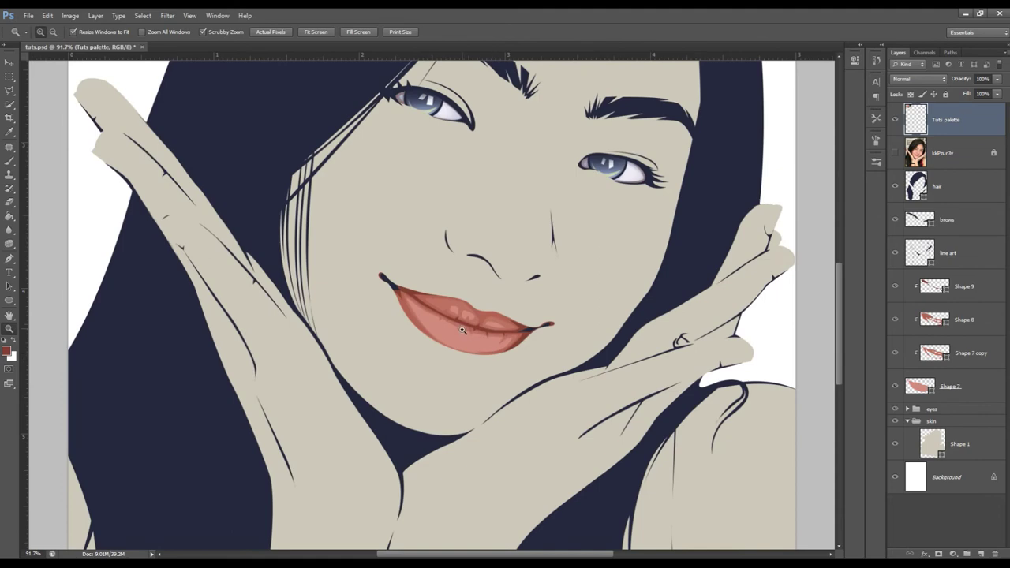
{"action": "scroll", "coordinate": [448, 344], "scroll_direction": "up", "scroll_amount": 4}
{"action": "left_click", "coordinate": [714, 312], "text": "ctrl"}
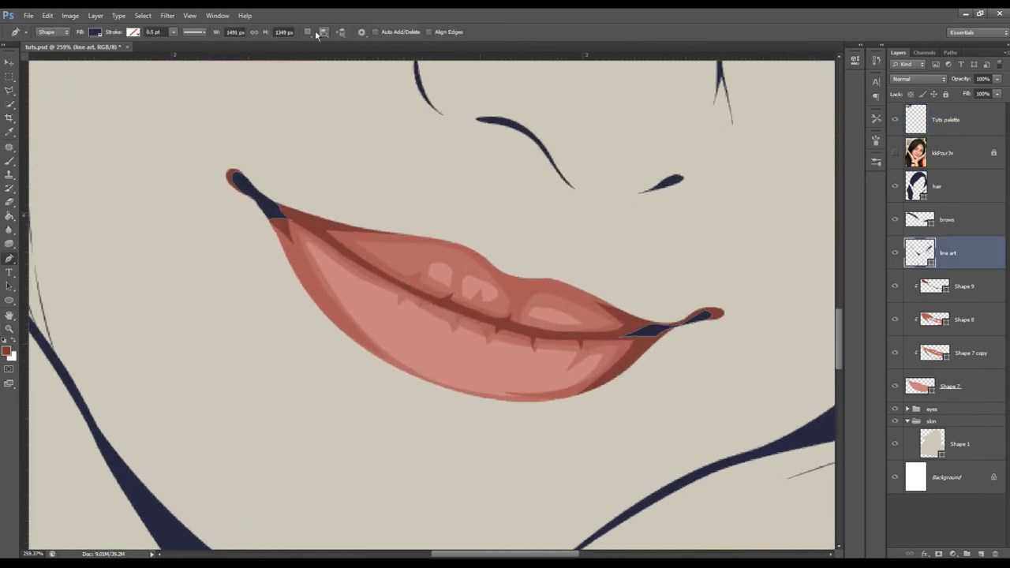
{"action": "left_click", "coordinate": [893, 152]}
{"action": "scroll", "coordinate": [540, 159], "scroll_direction": "down", "scroll_amount": 9}
{"action": "scroll", "coordinate": [540, 160], "scroll_direction": "up", "scroll_amount": 8}
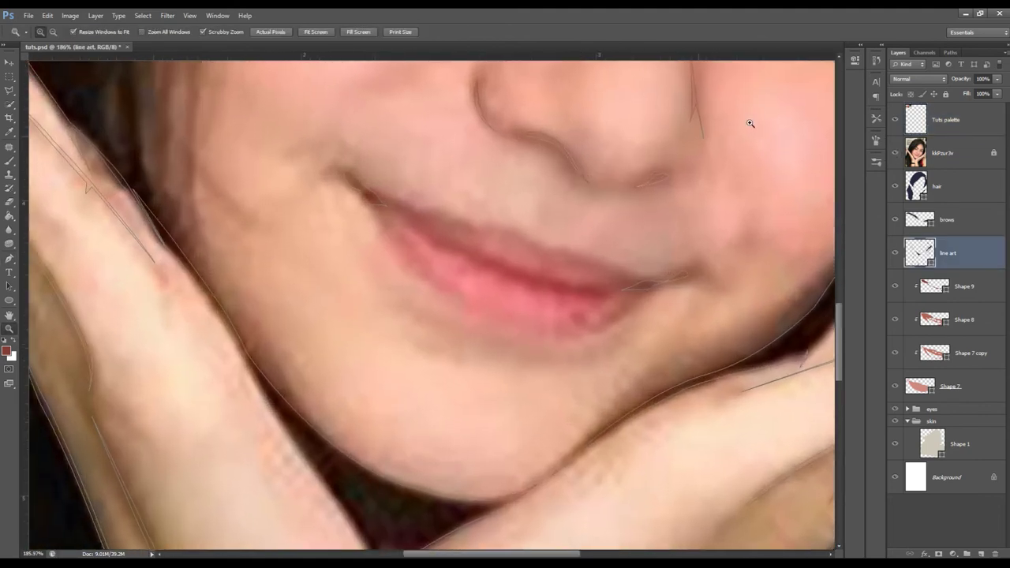
{"action": "left_click", "coordinate": [893, 152]}
{"action": "scroll", "coordinate": [462, 343], "scroll_direction": "down", "scroll_amount": 9}
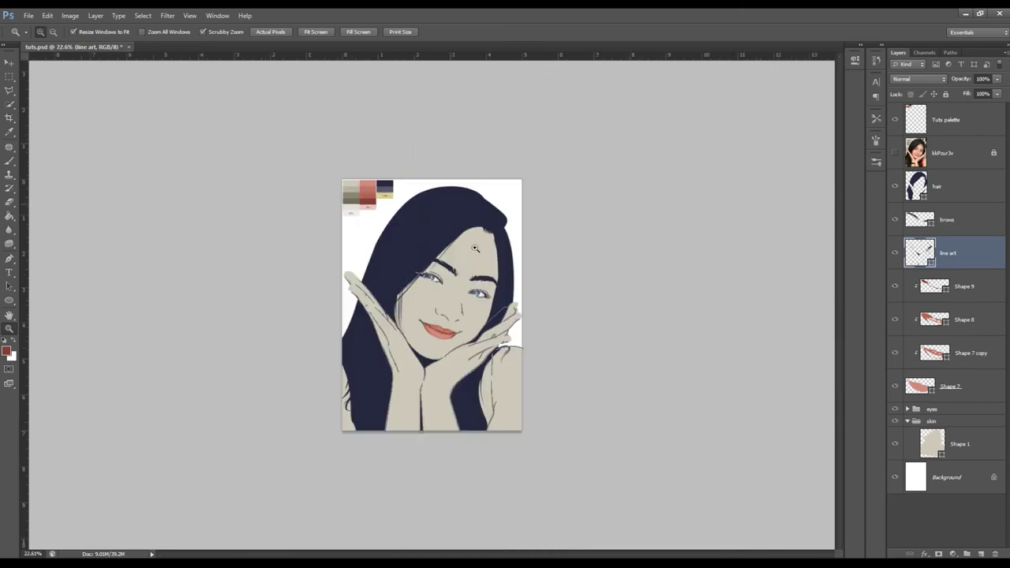
{"action": "scroll", "coordinate": [462, 343], "scroll_direction": "up", "scroll_amount": 4}
{"action": "scroll", "coordinate": [462, 343], "scroll_direction": "up", "scroll_amount": 3}
{"action": "scroll", "coordinate": [462, 343], "scroll_direction": "up", "scroll_amount": 2}
{"action": "left_click", "coordinate": [893, 153]}
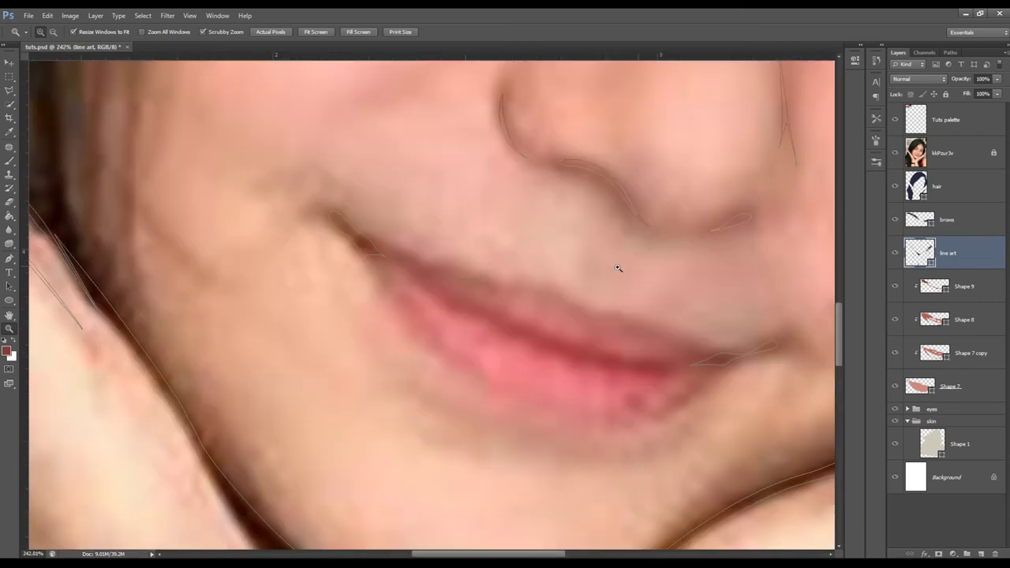
{"action": "scroll", "coordinate": [565, 262], "scroll_direction": "down", "scroll_amount": 6}
{"action": "left_click", "coordinate": [943, 119]}
{"action": "key", "text": "b"}
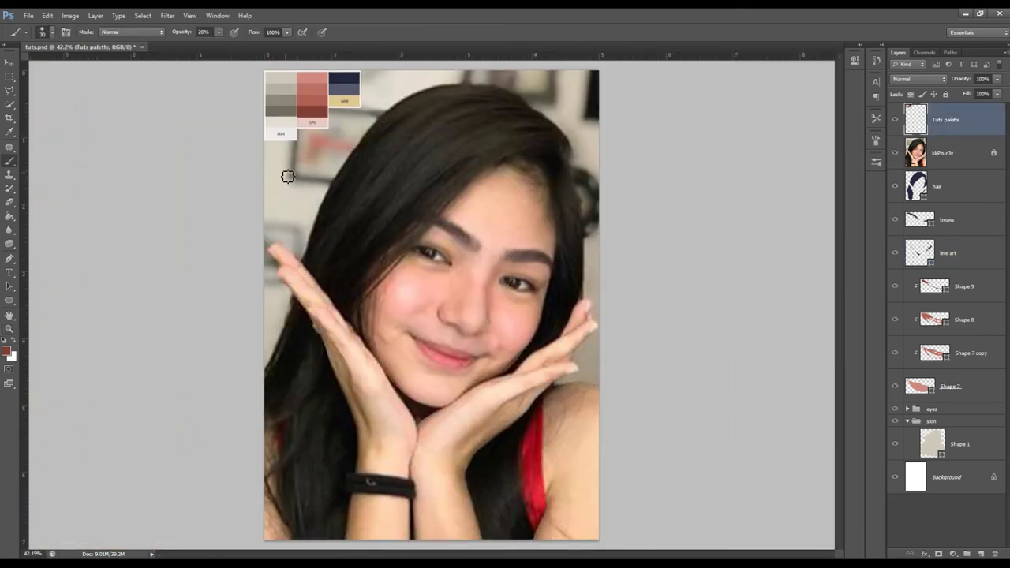
{"action": "key", "text": "z"}
{"action": "left_click_drag", "start_coordinate": [452, 358], "coordinate": [784, 224]}
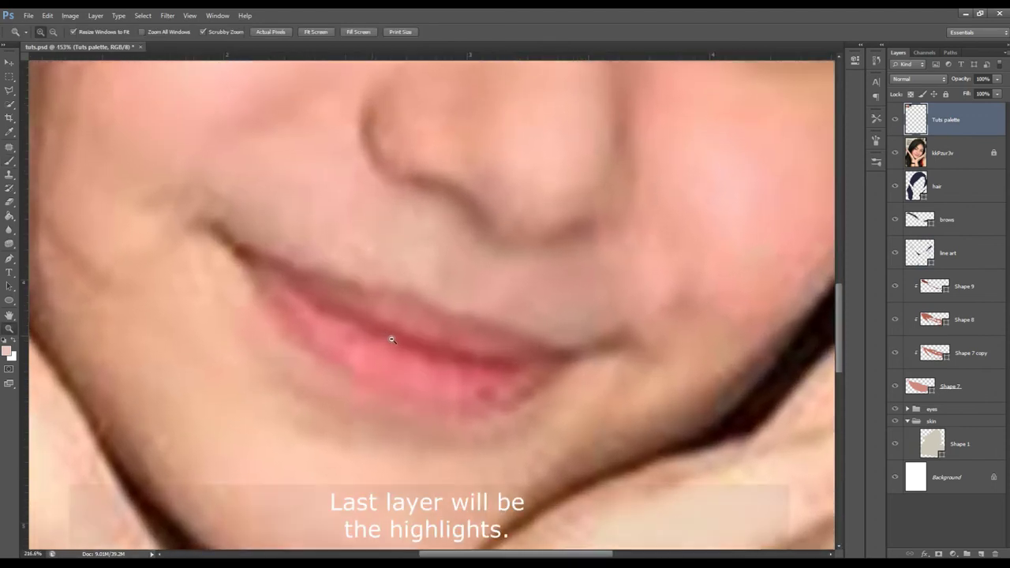
{"action": "left_click", "coordinate": [895, 154]}
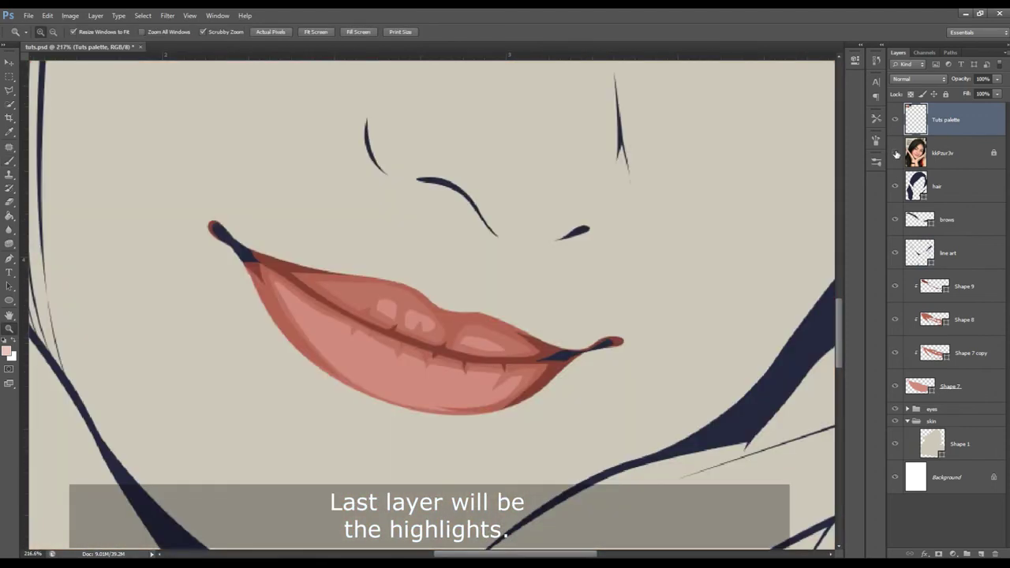
{"action": "left_click_drag", "start_coordinate": [371, 360], "coordinate": [347, 361]}
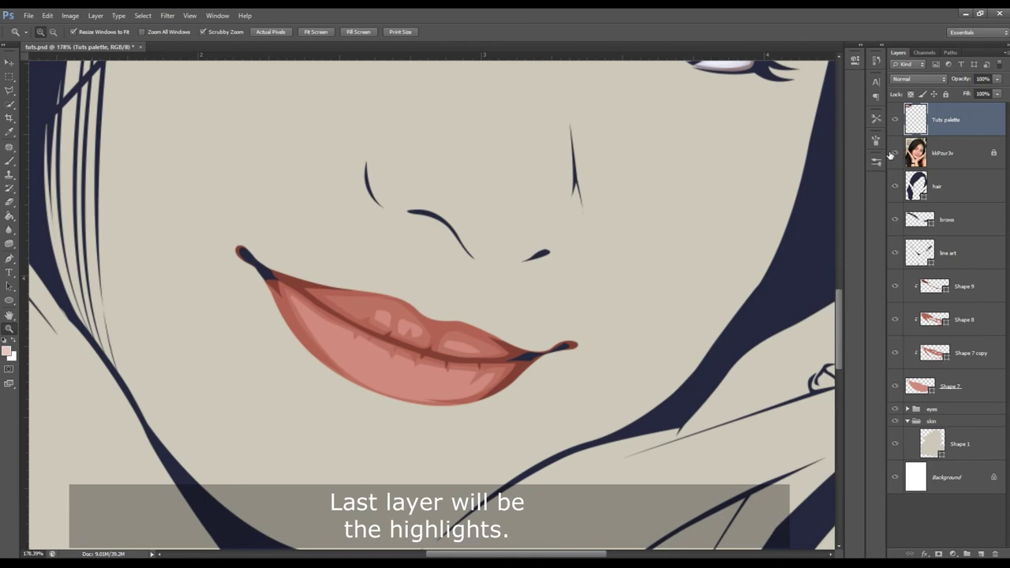
{"action": "left_click", "coordinate": [895, 153]}
{"action": "mouse_move", "coordinate": [663, 310]}
{"action": "left_mouse_down"}
{"action": "mouse_move", "coordinate": [605, 310]}
{"action": "mouse_move", "coordinate": [662, 310]}
{"action": "left_mouse_up"}
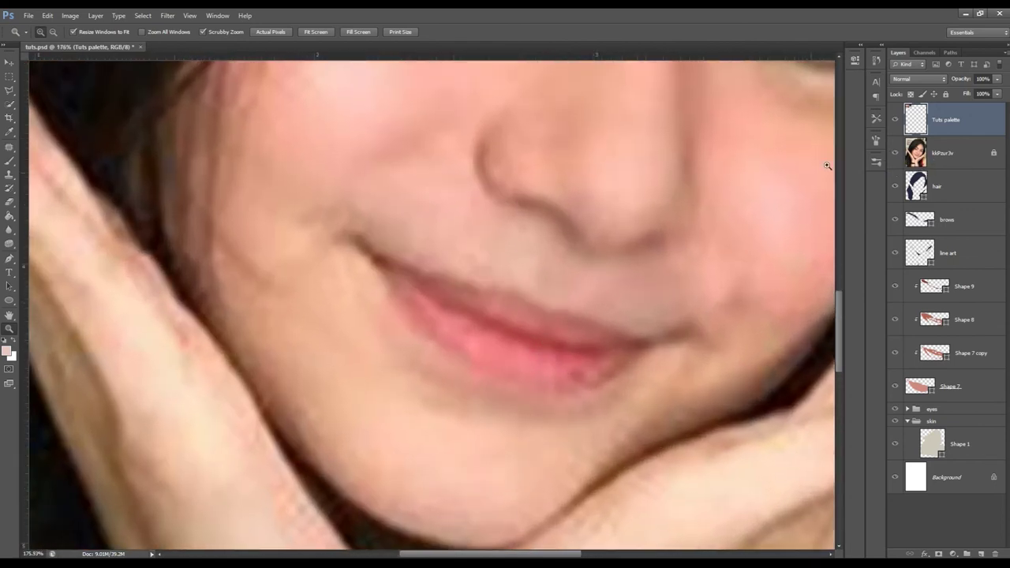
{"action": "left_click", "coordinate": [895, 154]}
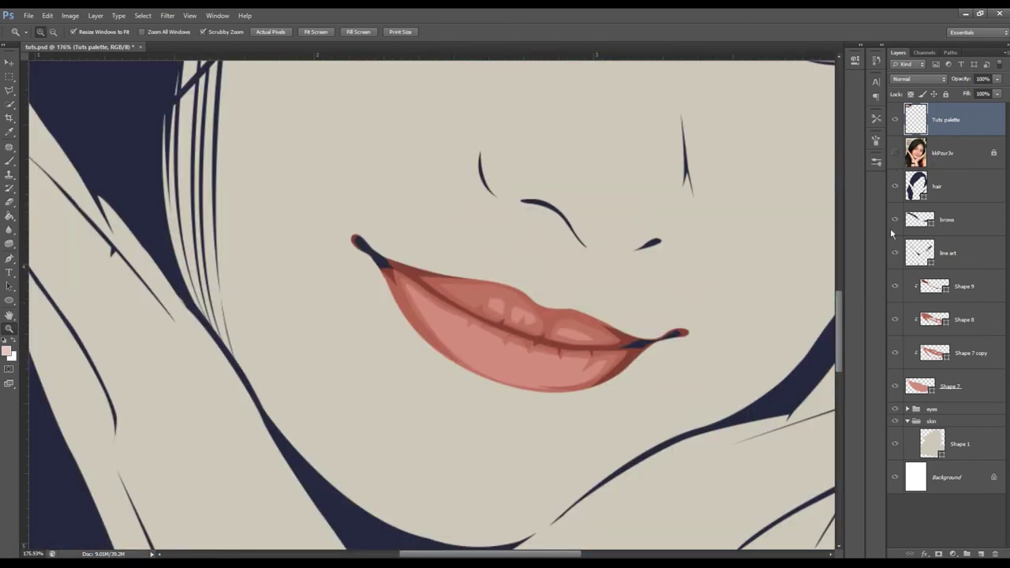
{"action": "left_click", "coordinate": [933, 292]}
{"action": "left_click_drag", "start_coordinate": [521, 375], "coordinate": [535, 358]}
{"action": "key", "text": "p"}
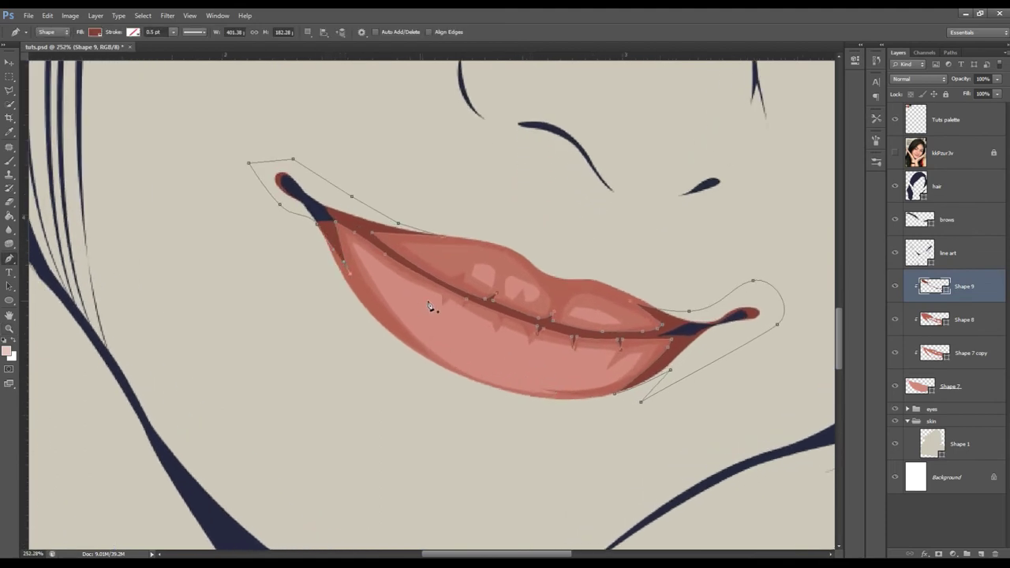
Step: Zoom in on the lips and draw the first teeth shape on a new Shape 10 layer
{"action": "left_click", "coordinate": [945, 119]}
{"action": "key", "text": "ctrl+0"}
{"action": "left_click_drag", "start_coordinate": [505, 290], "coordinate": [623, 290]}
{"action": "left_click", "coordinate": [934, 287]}
{"action": "key", "text": "p"}
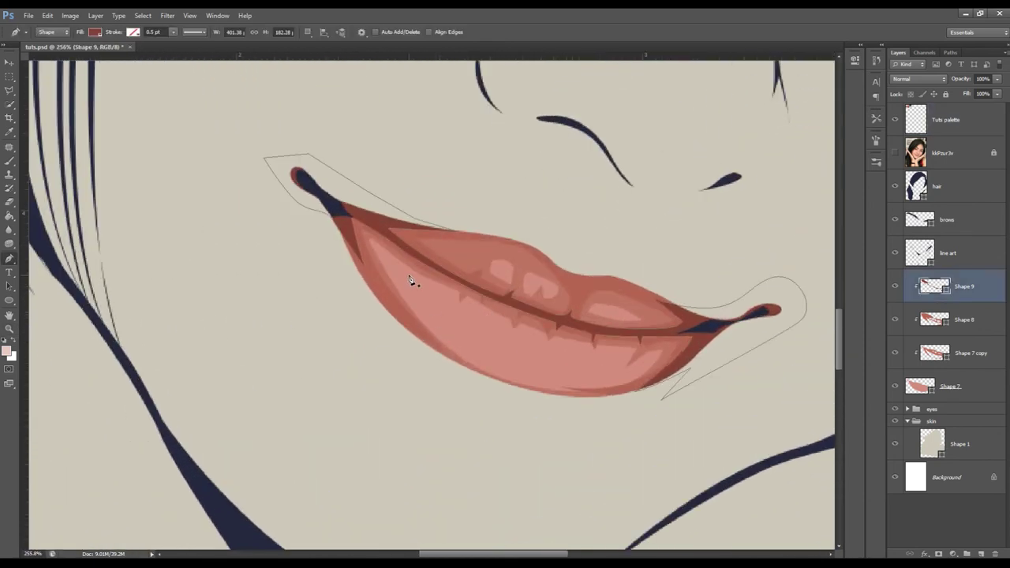
{"action": "left_click", "coordinate": [408, 277]}
{"action": "left_click", "coordinate": [452, 303]}
{"action": "left_click", "coordinate": [453, 316]}
{"action": "left_click", "coordinate": [471, 311]}
{"action": "left_click", "coordinate": [471, 325]}
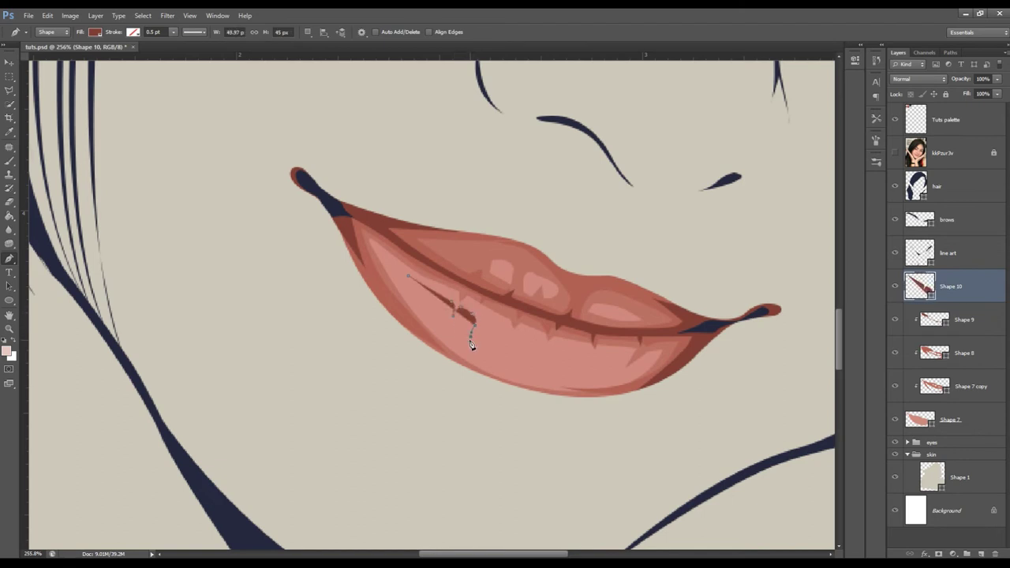
{"action": "left_click", "coordinate": [418, 292]}
{"action": "left_click", "coordinate": [410, 291]}
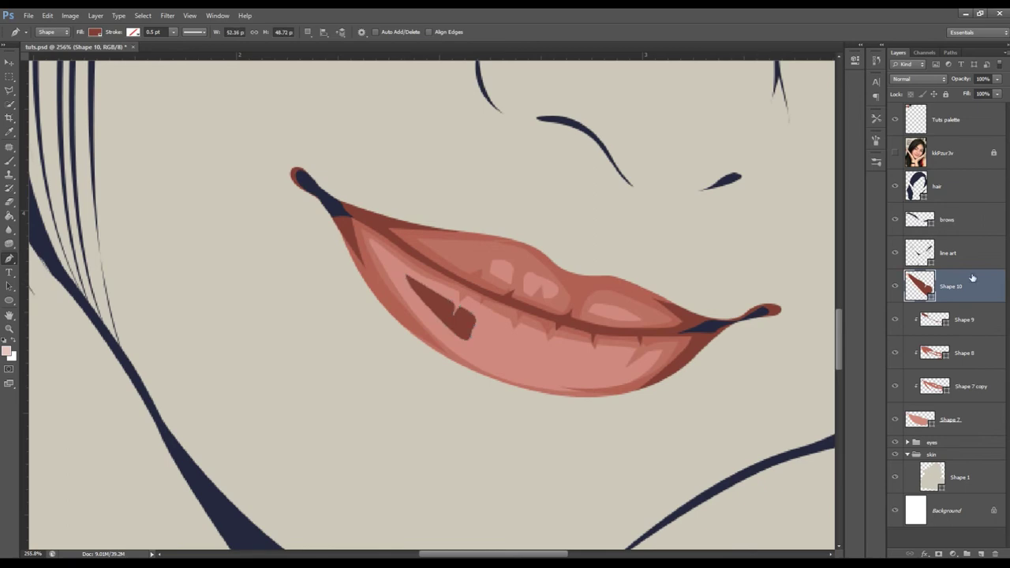
Step: Fill Shape 10 with a light pink and hide the reference photo
{"action": "double_click", "coordinate": [919, 285]}
{"action": "left_click", "coordinate": [504, 273]}
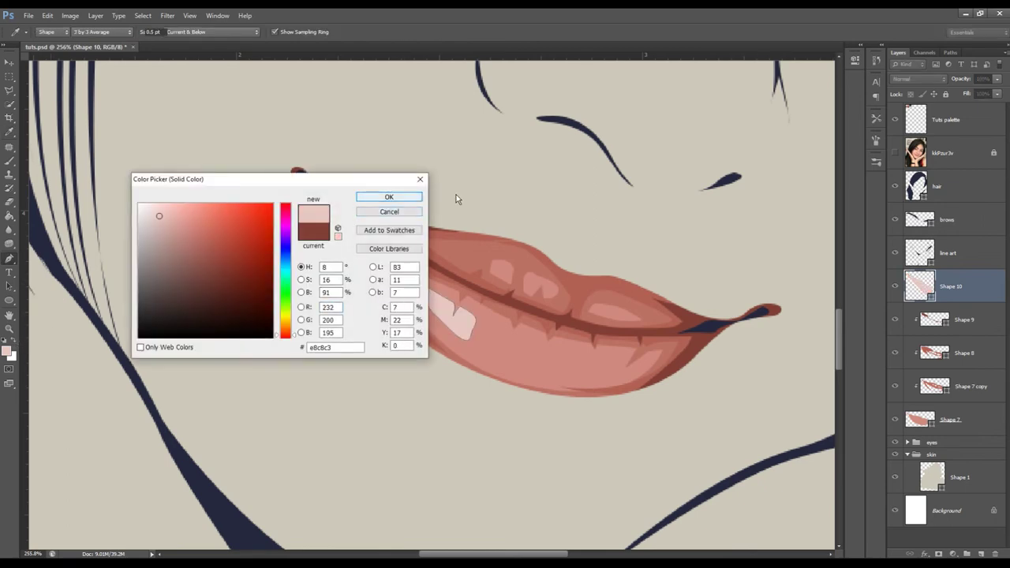
{"action": "left_click", "coordinate": [389, 197]}
{"action": "left_click", "coordinate": [893, 152]}
{"action": "left_click", "coordinate": [894, 153]}
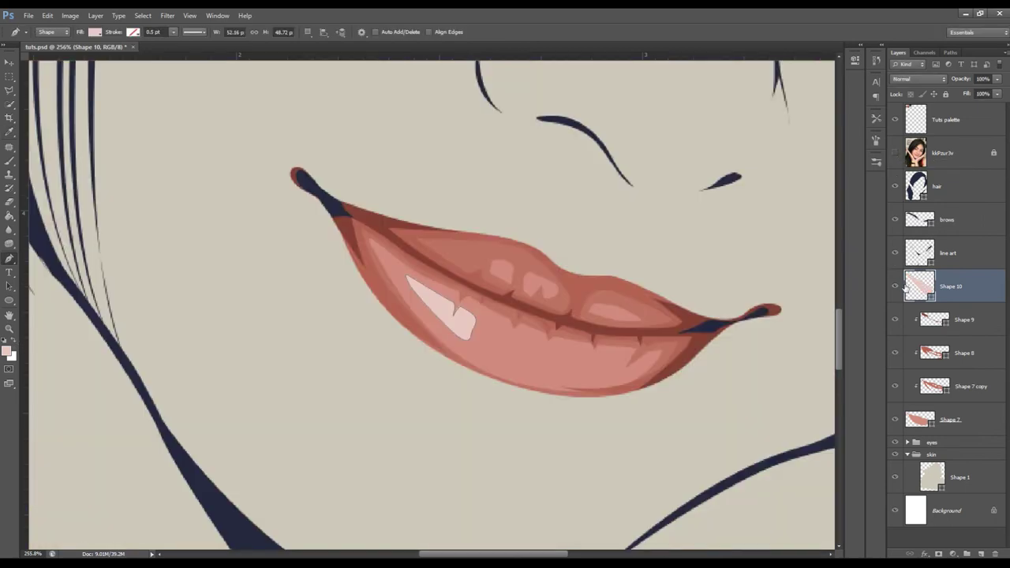
Step: Draw a second tooth shape, checking it against the reference photo
{"action": "left_click", "coordinate": [479, 321]}
{"action": "left_click", "coordinate": [496, 352]}
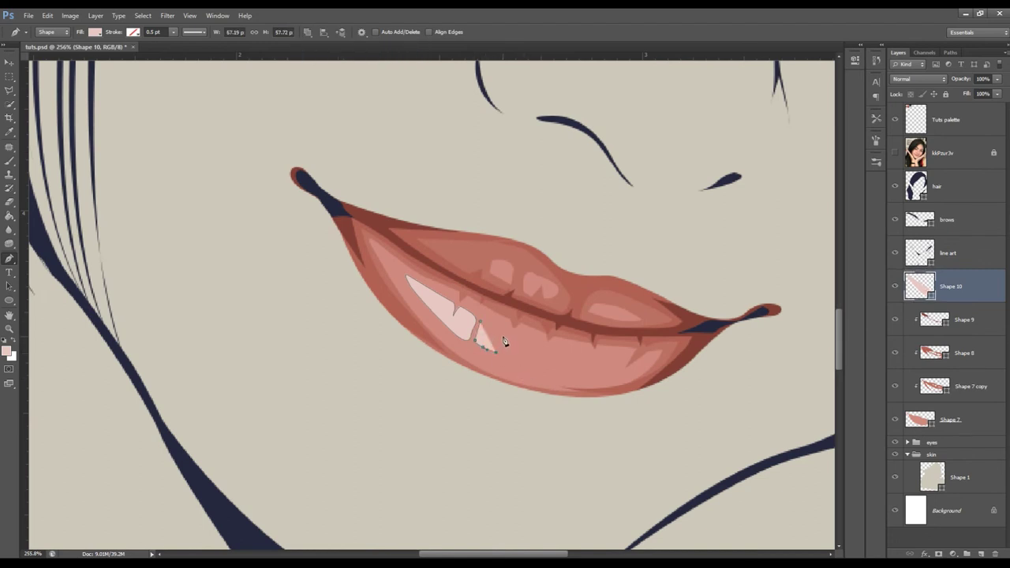
{"action": "left_click", "coordinate": [503, 335]}
{"action": "left_click", "coordinate": [505, 347]}
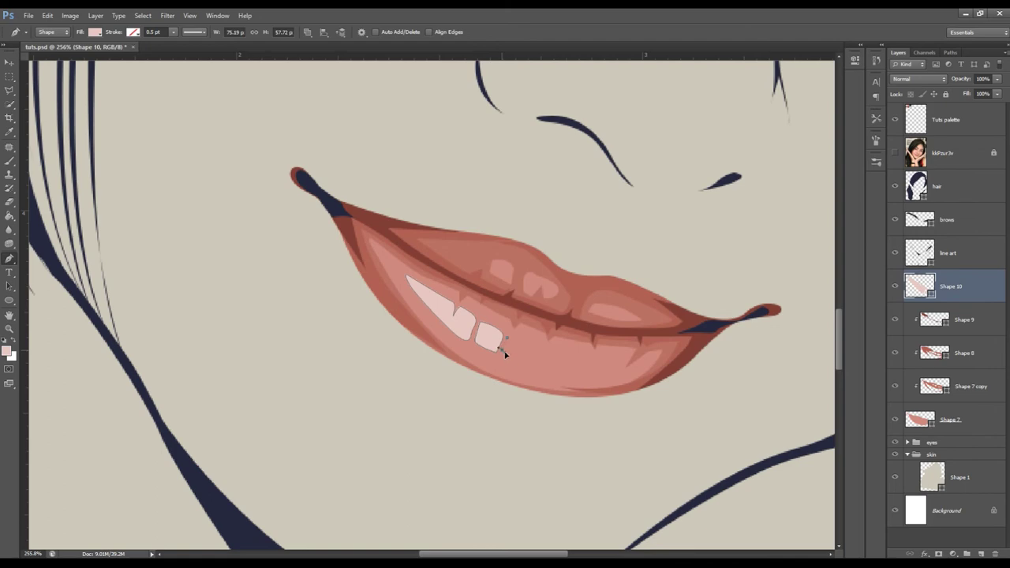
{"action": "left_click", "coordinate": [510, 345]}
{"action": "left_click", "coordinate": [894, 153]}
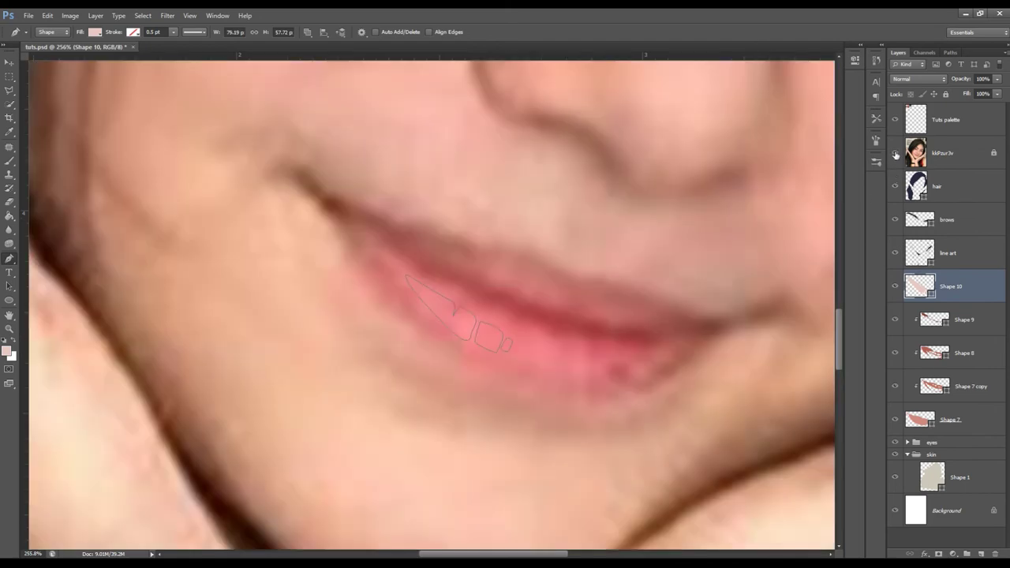
{"action": "left_click", "coordinate": [895, 153]}
{"action": "left_click", "coordinate": [895, 153]}
Step: Outline two small lower tooth shapes, then hide the reference photo
{"action": "left_click", "coordinate": [537, 350]}
{"action": "left_click", "coordinate": [534, 363]}
{"action": "left_click", "coordinate": [543, 355]}
{"action": "left_click", "coordinate": [549, 364]}
{"action": "left_click", "coordinate": [576, 354]}
{"action": "left_click", "coordinate": [574, 366]}
{"action": "left_click", "coordinate": [579, 369]}
{"action": "left_click", "coordinate": [895, 152]}
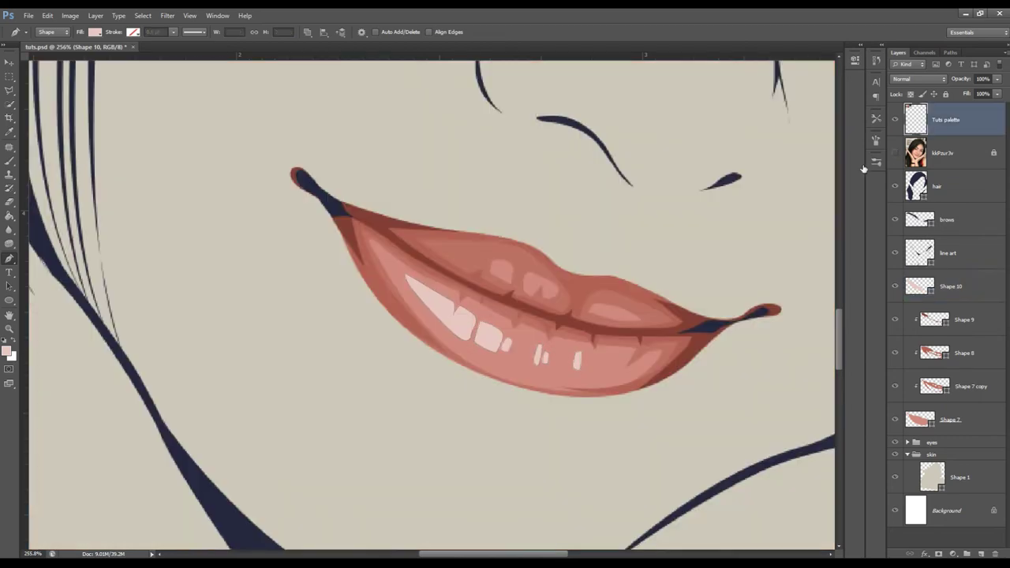
Step: Zoom into the teeth on Shape 10 and complete the lower tooth shape
{"action": "left_click_drag", "start_coordinate": [456, 377], "coordinate": [475, 343]}
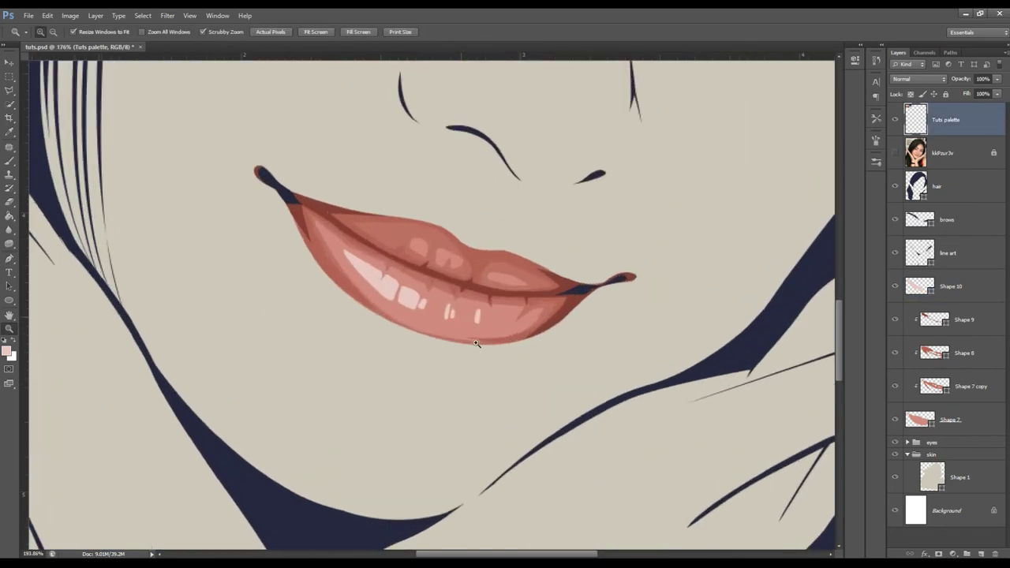
{"action": "left_click", "coordinate": [475, 343]}
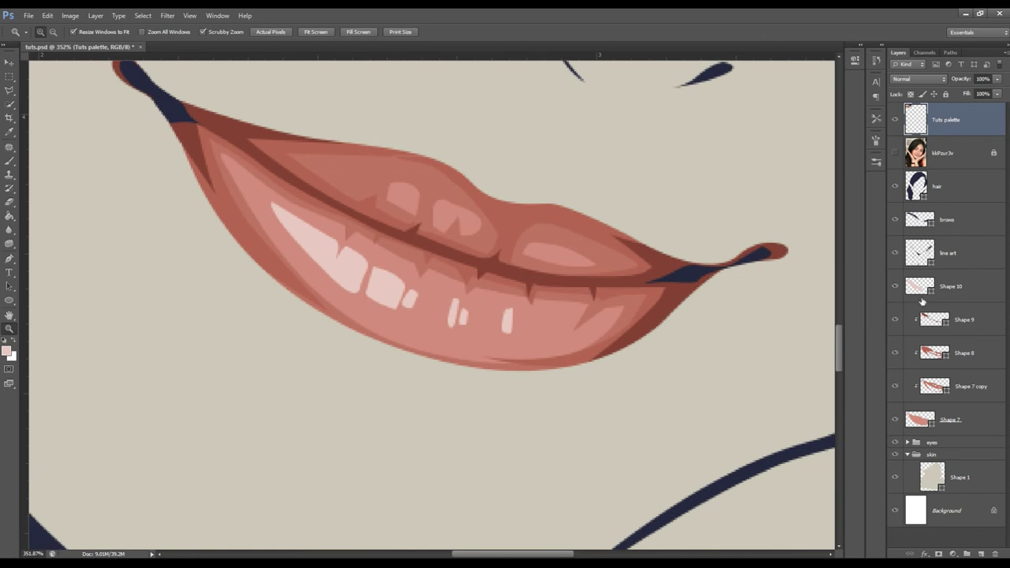
{"action": "left_click", "coordinate": [946, 286]}
{"action": "key", "text": "p"}
{"action": "left_click", "coordinate": [308, 32]}
{"action": "left_click", "coordinate": [341, 66]}
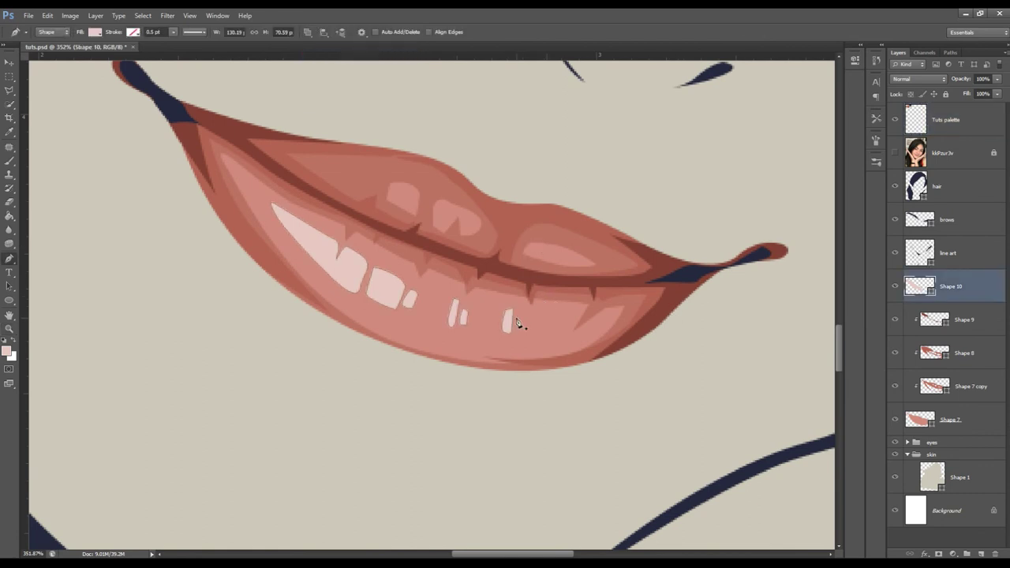
{"action": "left_click", "coordinate": [514, 336]}
{"action": "left_click", "coordinate": [514, 314]}
Step: Add a small triangular highlight on the upper lip and zoom out to check the portrait
{"action": "left_click", "coordinate": [472, 219]}
{"action": "left_click", "coordinate": [467, 233]}
{"action": "left_click", "coordinate": [474, 235]}
{"action": "left_click", "coordinate": [960, 136]}
{"action": "key", "text": "z"}
{"action": "scroll", "coordinate": [451, 357], "scroll_direction": "down", "scroll_amount": 10}
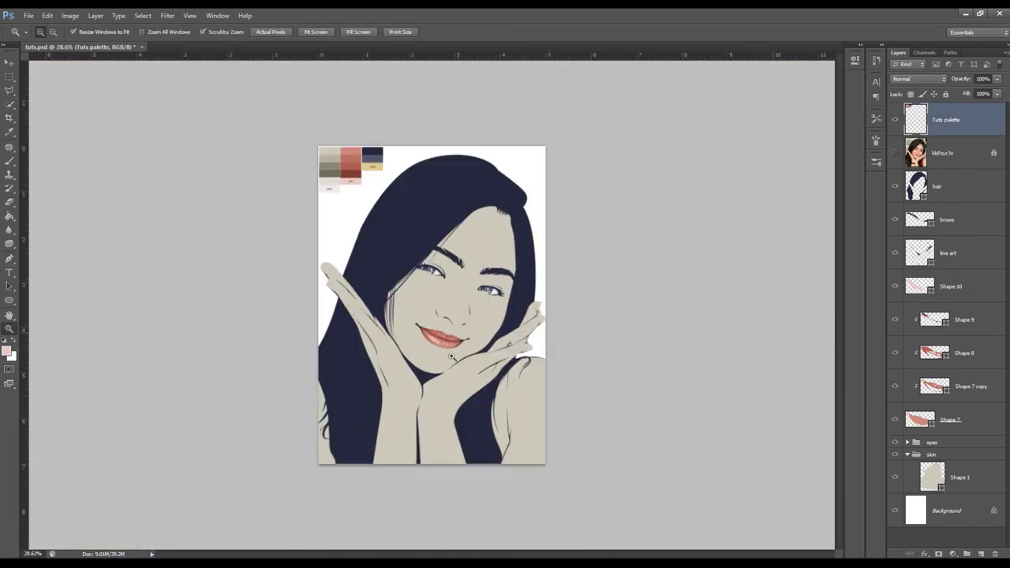
{"action": "scroll", "coordinate": [460, 369], "scroll_direction": "down", "scroll_amount": 1}
{"action": "left_click", "coordinate": [894, 152]}
{"action": "left_click", "coordinate": [895, 152]}
{"action": "scroll", "coordinate": [479, 365], "scroll_direction": "up", "scroll_amount": 3}
{"action": "scroll", "coordinate": [442, 332], "scroll_direction": "up", "scroll_amount": 1}
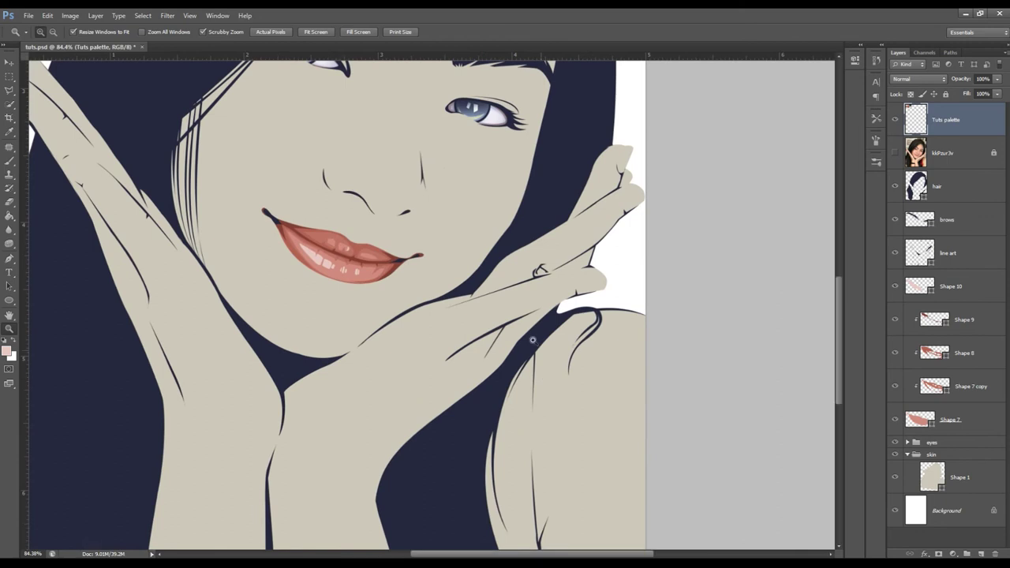
{"action": "scroll", "coordinate": [375, 271], "scroll_direction": "up", "scroll_amount": 1}
{"action": "scroll", "coordinate": [375, 270], "scroll_direction": "up", "scroll_amount": 1}
{"action": "left_click", "coordinate": [970, 386]}
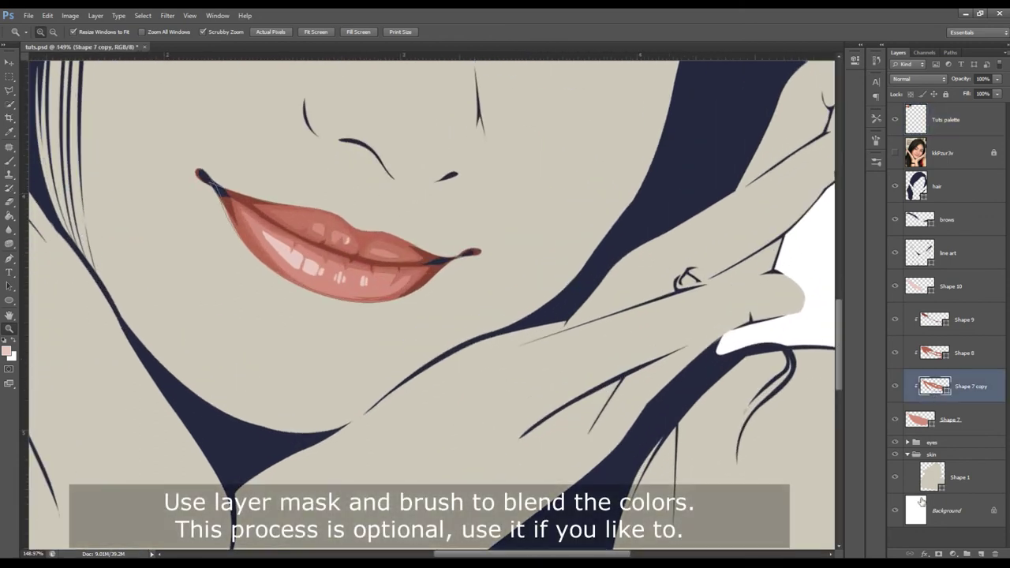
Step: Mask Shape 7 copy and soften the upper lip colours with a small black brush
{"action": "left_click", "coordinate": [937, 554]}
{"action": "key", "text": "b"}
{"action": "key", "text": "d"}
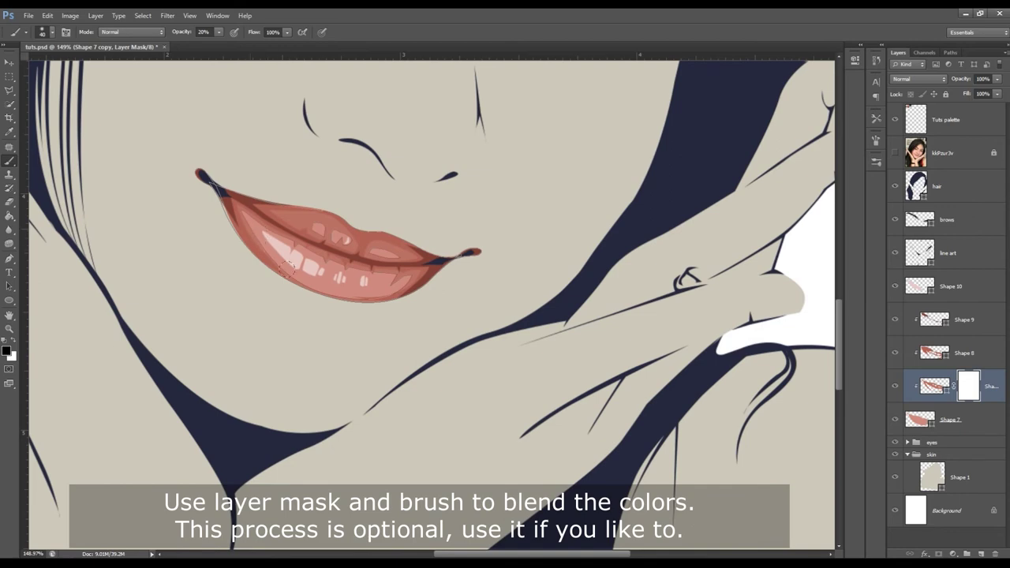
{"action": "key", "text": "bracketleft"}
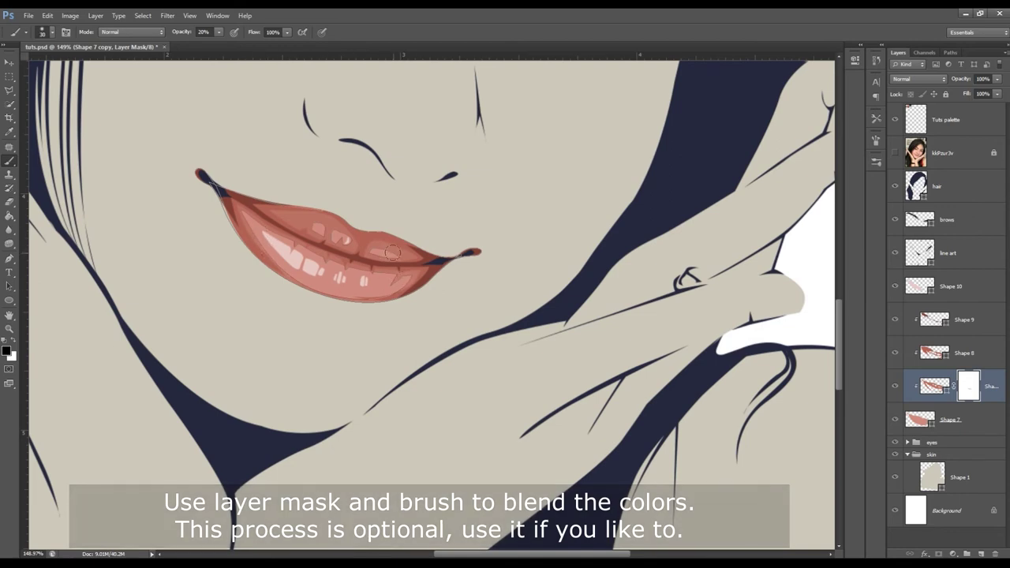
{"action": "key", "text": "bracketleft"}
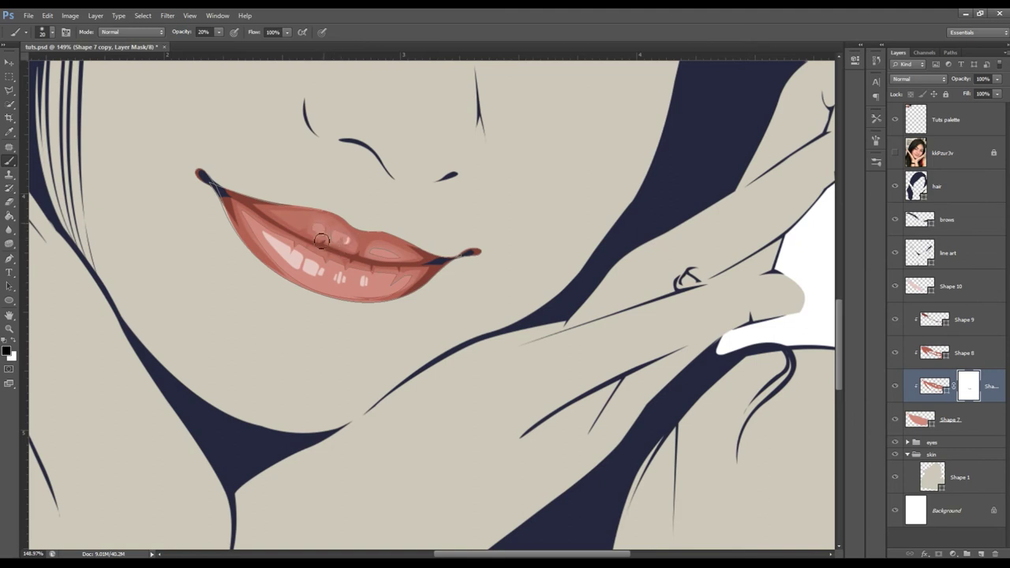
{"action": "left_click_drag", "start_coordinate": [318, 234], "coordinate": [349, 241]}
Step: Add layer masks to Shape 8, Shape 9 and Shape 10, then zoom out
{"action": "left_click", "coordinate": [931, 356]}
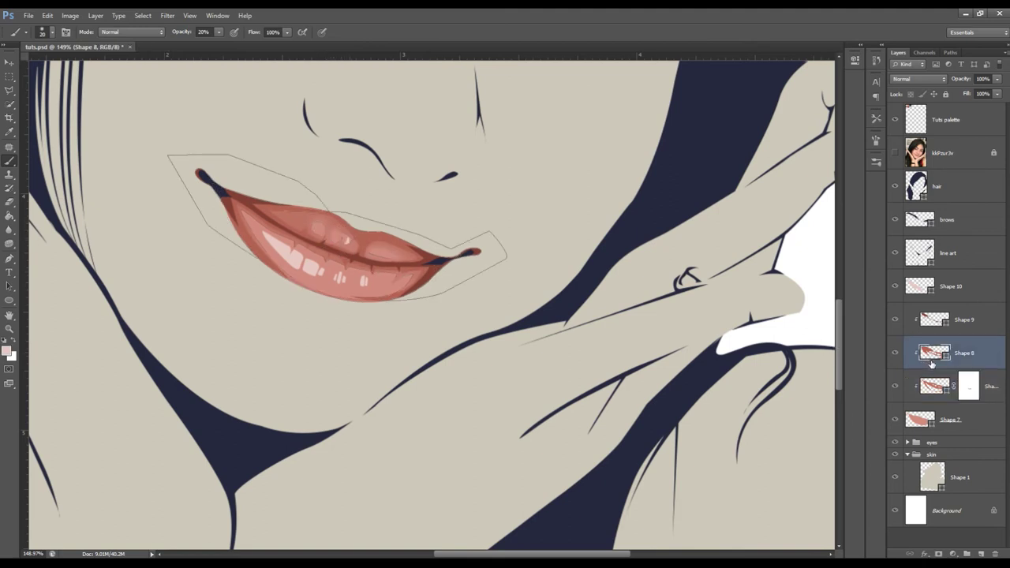
{"action": "left_click", "coordinate": [938, 554]}
{"action": "key", "text": "d"}
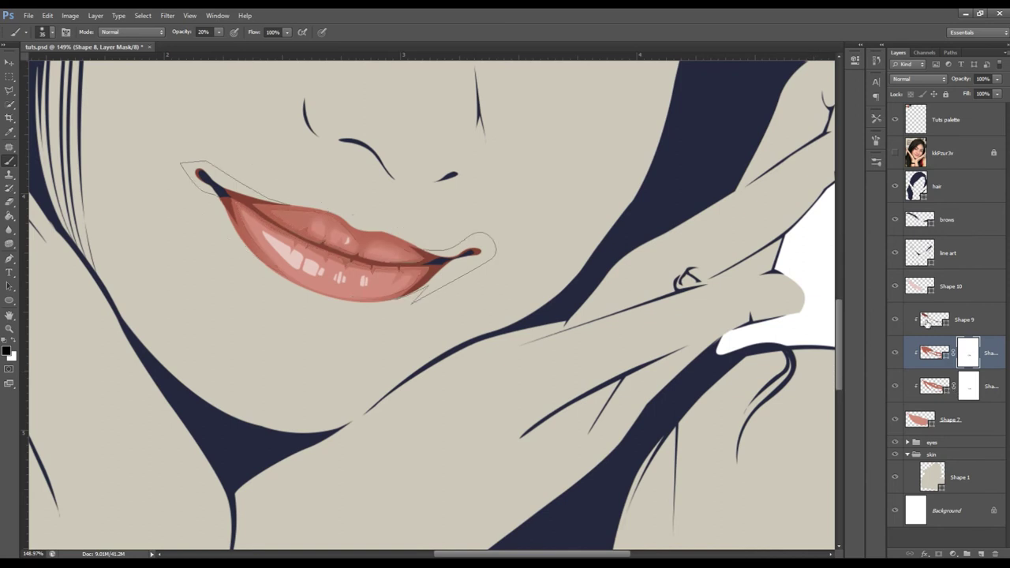
{"action": "left_click", "coordinate": [934, 320]}
{"action": "left_click", "coordinate": [937, 554]}
{"action": "key", "text": "d"}
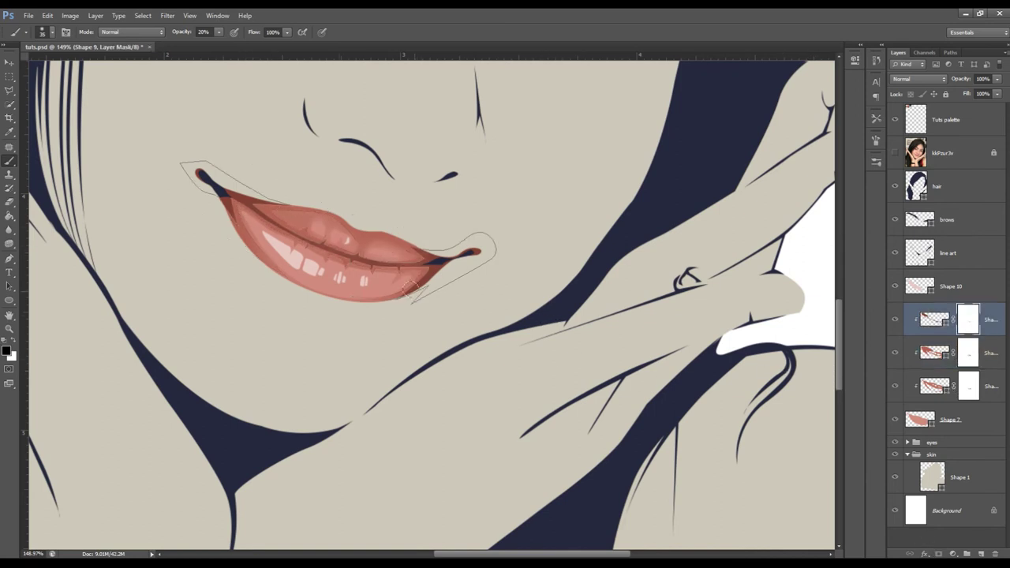
{"action": "left_click", "coordinate": [920, 288]}
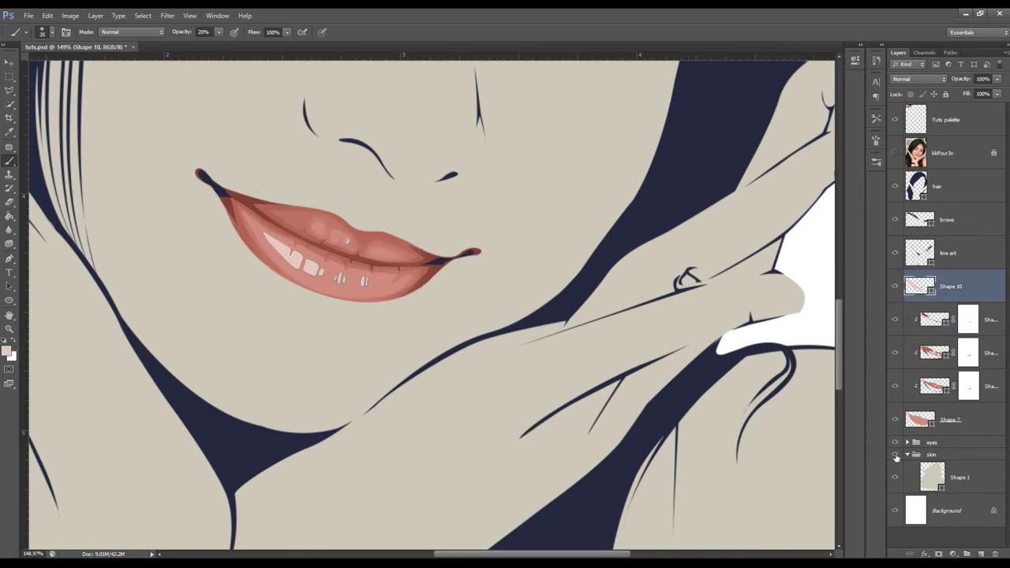
{"action": "left_click", "coordinate": [939, 553]}
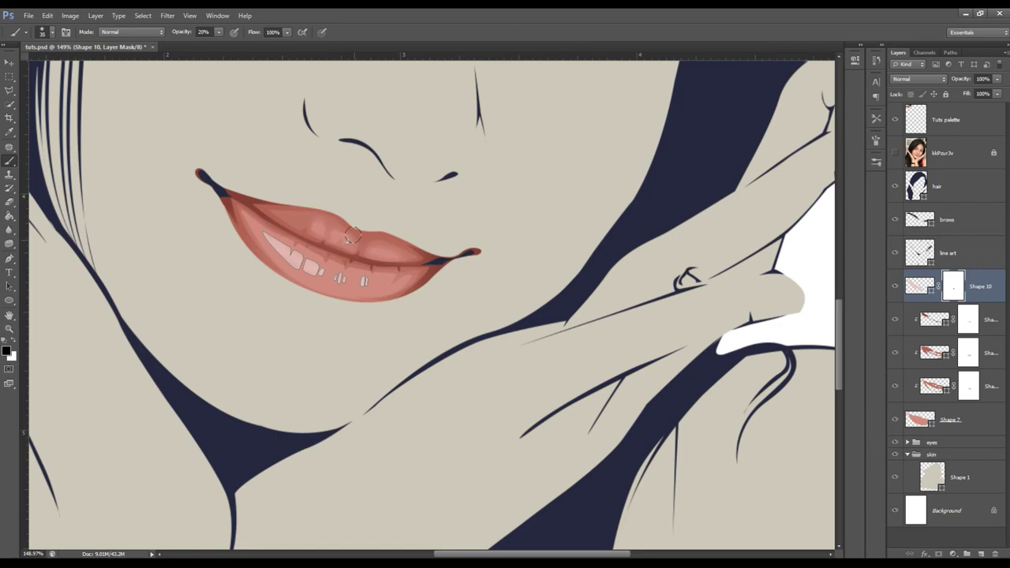
{"action": "left_click", "coordinate": [920, 186]}
{"action": "key", "text": "z"}
{"action": "scroll", "coordinate": [656, 204], "scroll_direction": "down", "scroll_amount": 5}
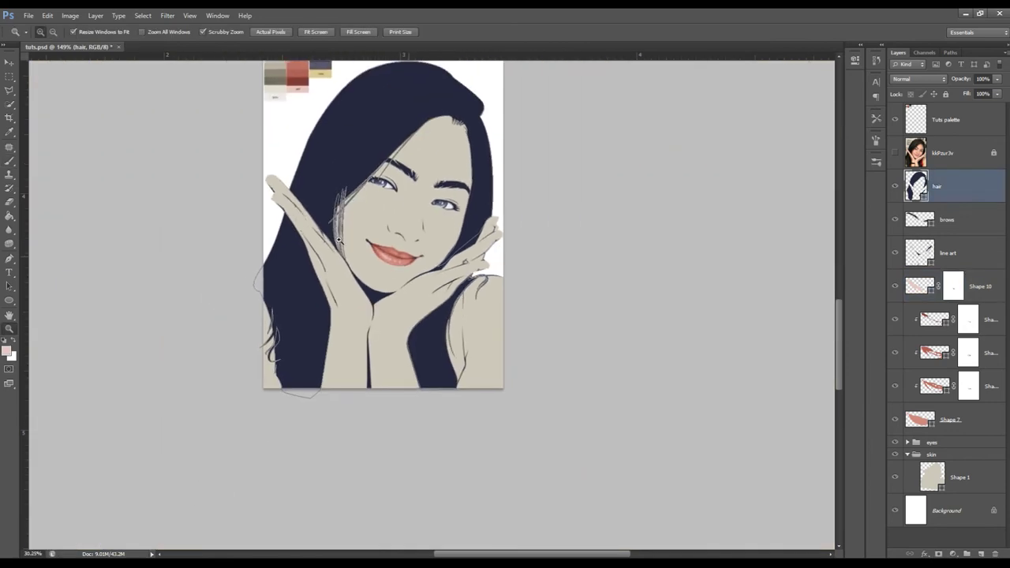
Step: Select the lip layers Shape 10 through Shape 7 and group them into Group 1
{"action": "left_click", "coordinate": [975, 116]}
{"action": "scroll", "coordinate": [471, 298], "scroll_direction": "up", "scroll_amount": 1}
{"action": "scroll", "coordinate": [480, 294], "scroll_direction": "up", "scroll_amount": 1}
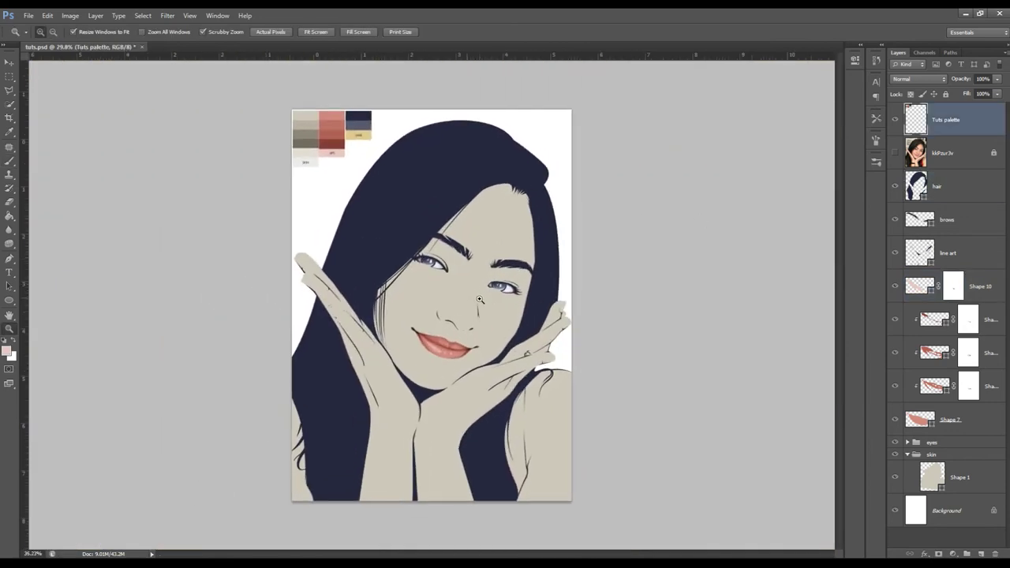
{"action": "left_click", "coordinate": [993, 295]}
{"action": "left_click", "coordinate": [985, 427], "text": "shift"}
{"action": "key", "text": "ctrl+g"}
Step: Zoom in on the face, expand the eyes group and target an eye layer's mask with a white brush
{"action": "left_click_drag", "start_coordinate": [592, 319], "coordinate": [742, 310]}
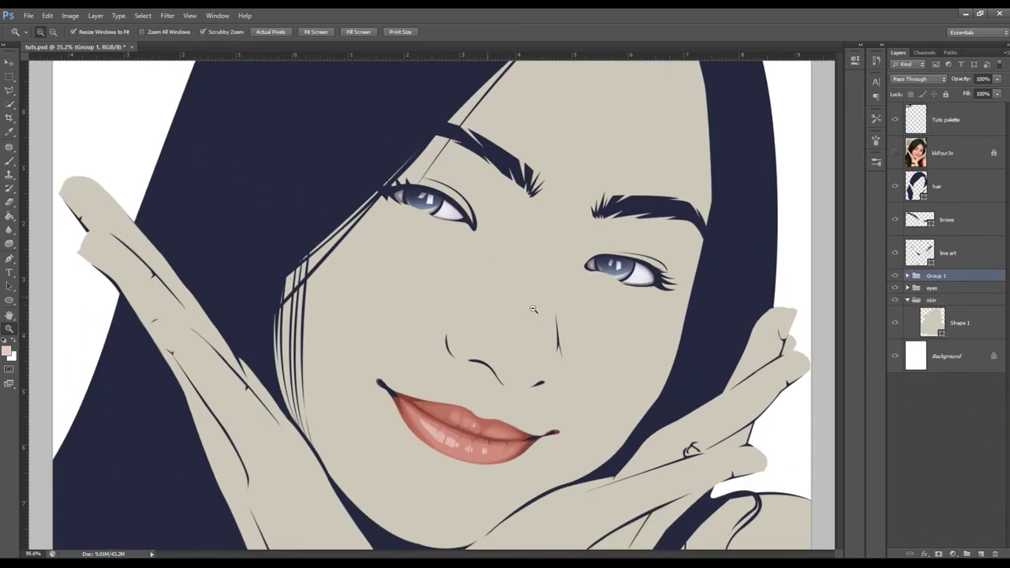
{"action": "left_click", "coordinate": [907, 288]}
{"action": "left_click", "coordinate": [949, 309]}
{"action": "scroll", "coordinate": [946, 316], "scroll_direction": "down", "scroll_amount": 2}
{"action": "left_click", "coordinate": [948, 377]}
{"action": "key", "text": "b"}
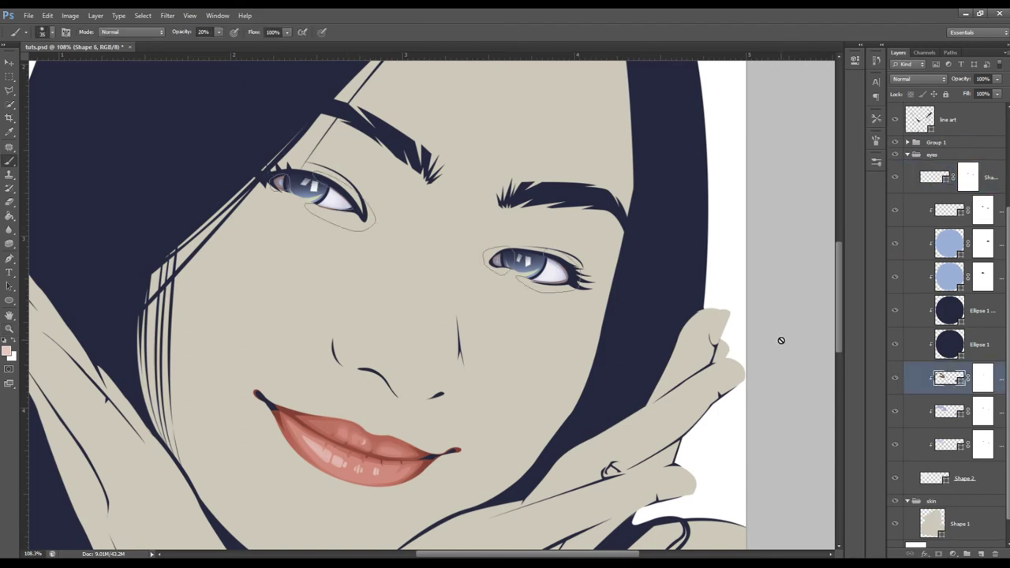
{"action": "left_click", "coordinate": [980, 380]}
{"action": "key", "text": "d"}
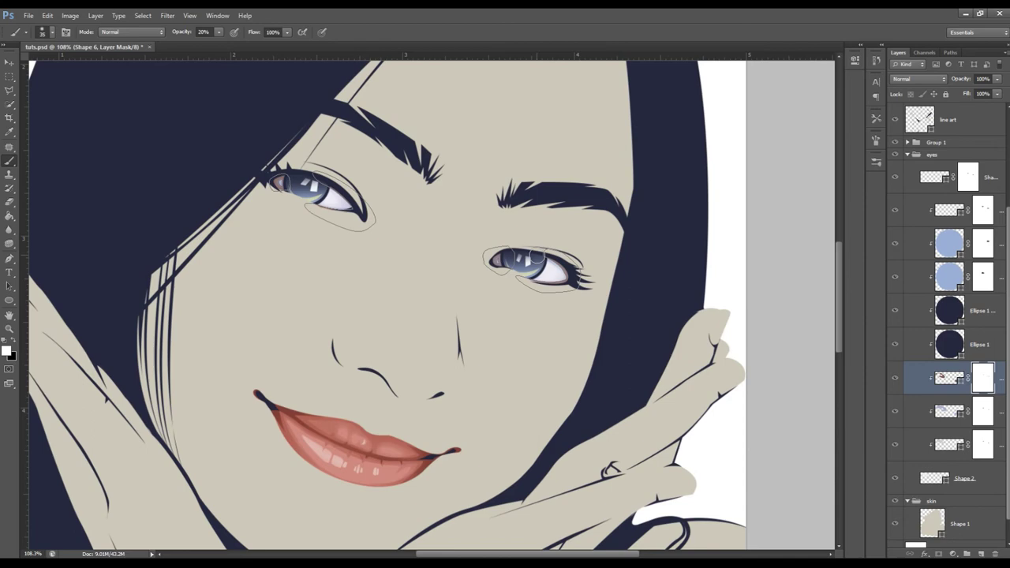
Step: Collapse the eyes group, select Group 1 and zoom in on the lower face and shoulder
{"action": "left_click", "coordinate": [907, 155]}
{"action": "left_click", "coordinate": [949, 276]}
{"action": "key", "text": "z"}
{"action": "key", "text": "ctrl+0"}
{"action": "mouse_move", "coordinate": [461, 310]}
{"action": "left_mouse_down"}
{"action": "mouse_move", "coordinate": [468, 305]}
{"action": "mouse_move", "coordinate": [480, 375]}
{"action": "left_mouse_up"}
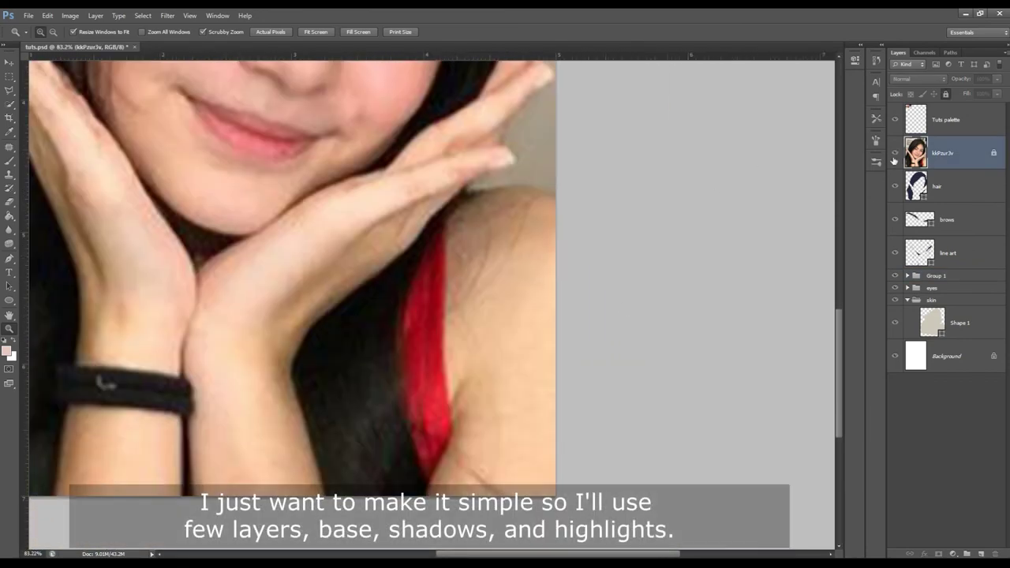
Step: Hide the reference photo, select the skin group and zoom in on the shoulder area
{"action": "left_click", "coordinate": [894, 157]}
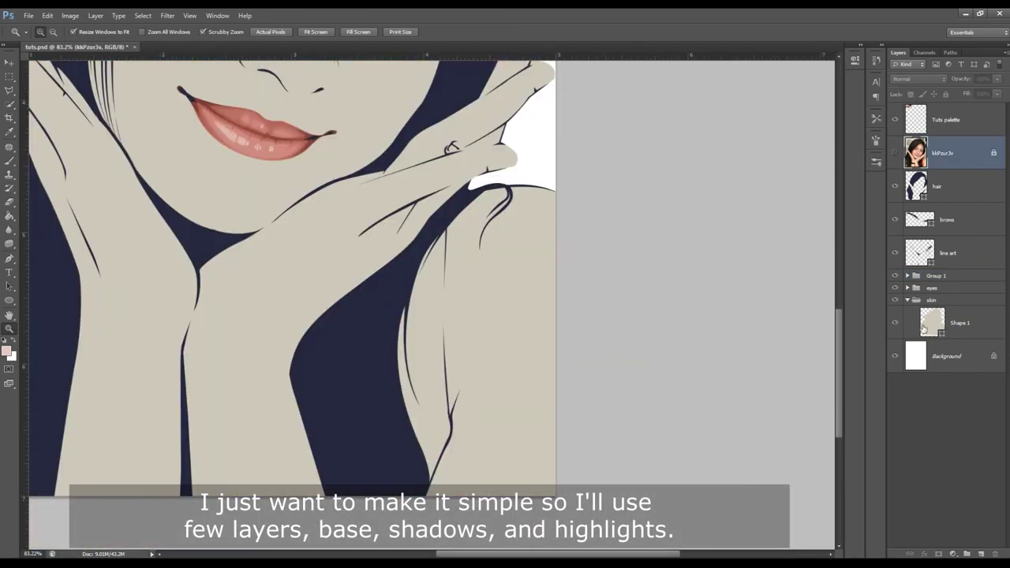
{"action": "left_click", "coordinate": [931, 301]}
{"action": "key", "text": "p"}
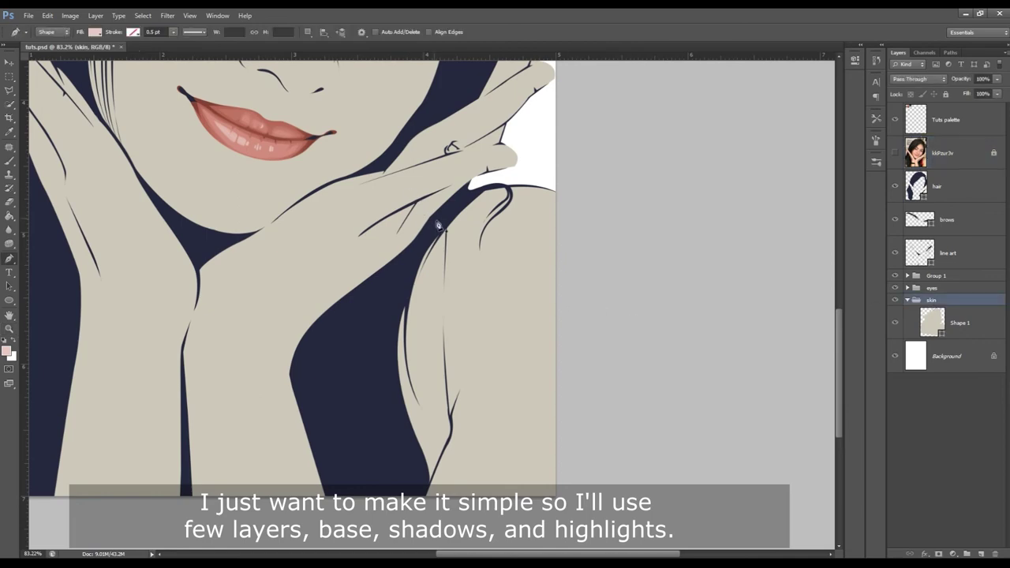
{"action": "key", "text": "z"}
{"action": "left_click", "coordinate": [426, 319], "text": "alt"}
{"action": "left_click", "coordinate": [427, 319], "text": "alt"}
{"action": "left_click_drag", "start_coordinate": [426, 319], "coordinate": [520, 323]}
{"action": "key", "text": "p"}
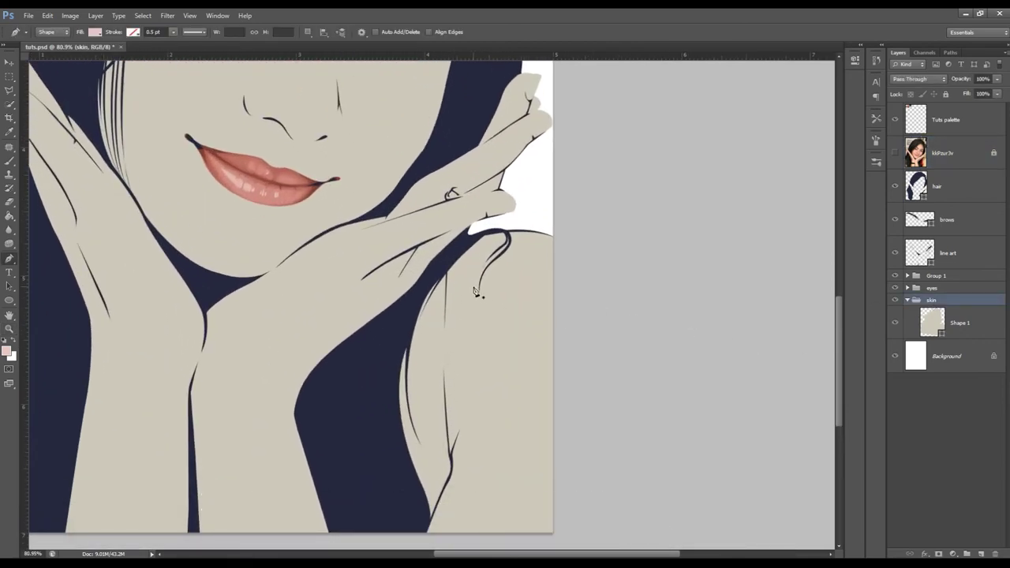
Step: Trace a closed pen shape for the shoulder strap between hair and shoulder, then fit the portrait in view
{"action": "left_click", "coordinate": [446, 267]}
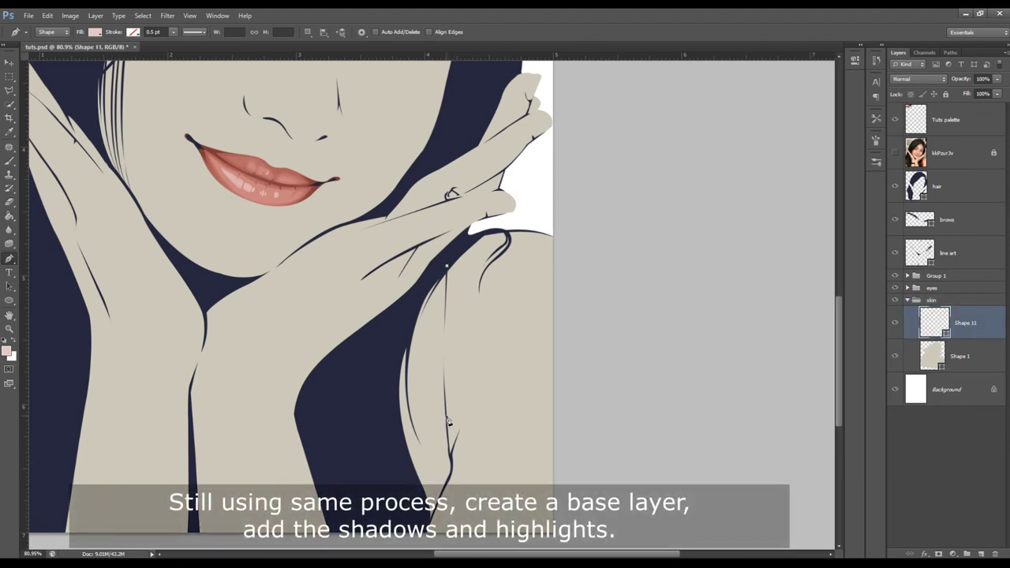
{"action": "scroll", "coordinate": [448, 421], "scroll_direction": "up", "scroll_amount": 2}
{"action": "left_click_drag", "start_coordinate": [446, 420], "coordinate": [455, 485]}
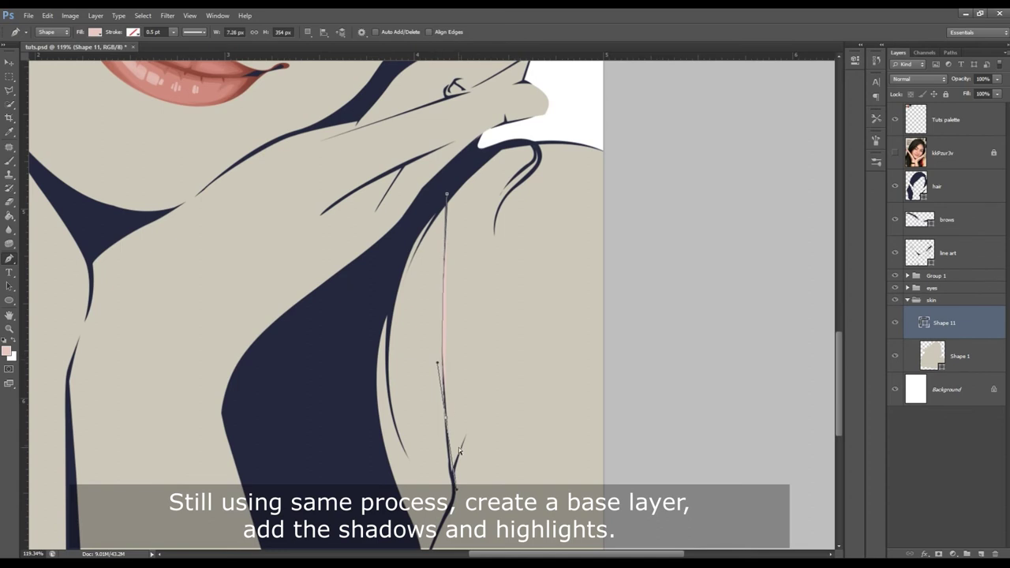
{"action": "scroll", "coordinate": [473, 410], "scroll_direction": "down", "scroll_amount": 2}
{"action": "left_click_drag", "start_coordinate": [481, 406], "coordinate": [477, 424]}
{"action": "left_click", "coordinate": [447, 494]}
{"action": "left_click_drag", "start_coordinate": [399, 426], "coordinate": [412, 469]}
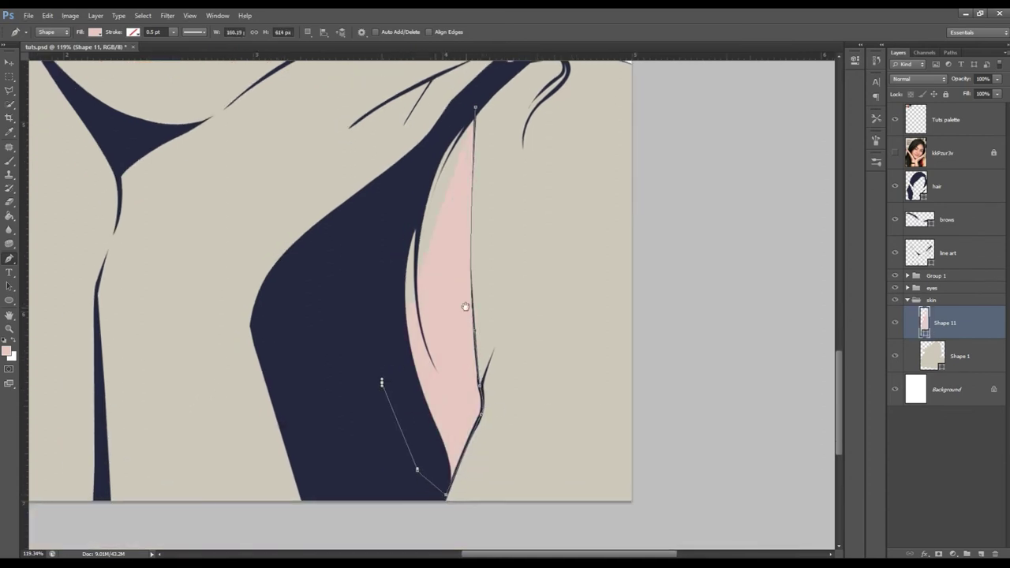
{"action": "scroll", "coordinate": [406, 434], "scroll_direction": "up", "scroll_amount": 3}
{"action": "left_click", "coordinate": [473, 285]}
{"action": "key", "text": "z"}
{"action": "key", "text": "ctrl+0"}
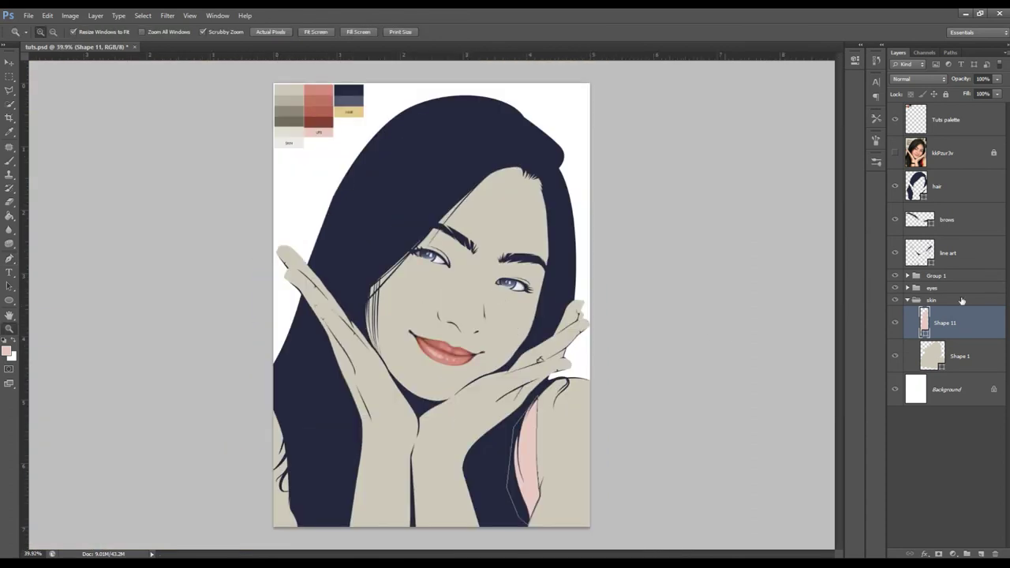
Step: Move Shape 11 above the skin group and fill it with red #cd424c
{"action": "left_click_drag", "start_coordinate": [925, 324], "coordinate": [924, 295]}
{"action": "double_click", "coordinate": [909, 310]}
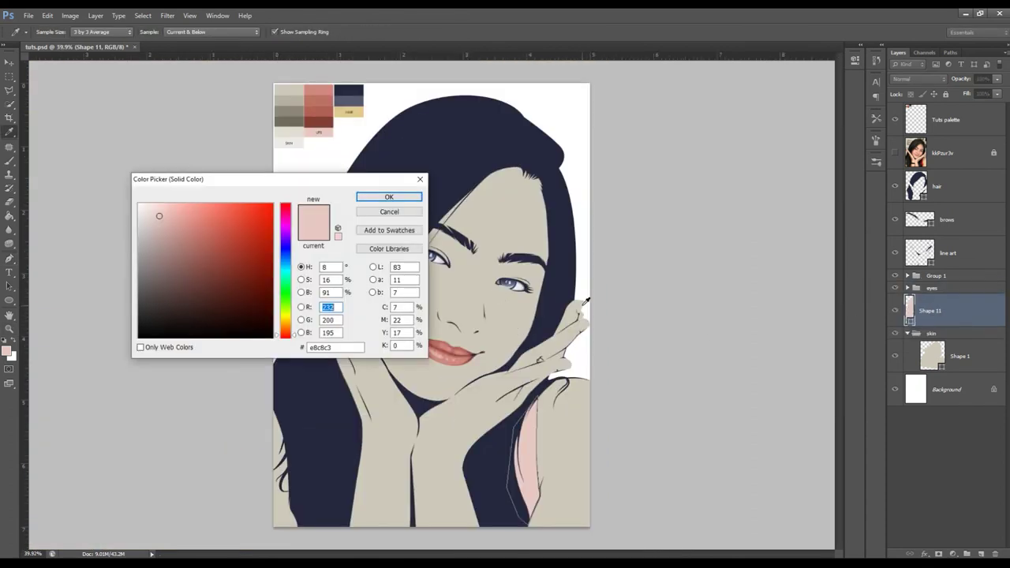
{"action": "left_click", "coordinate": [233, 269]}
{"action": "left_click", "coordinate": [285, 205]}
{"action": "left_click_drag", "start_coordinate": [224, 215], "coordinate": [229, 230]}
{"action": "left_click", "coordinate": [387, 197]}
Step: Zoom in on the strap and toggle the reference photo to compare the red
{"action": "key", "text": "z"}
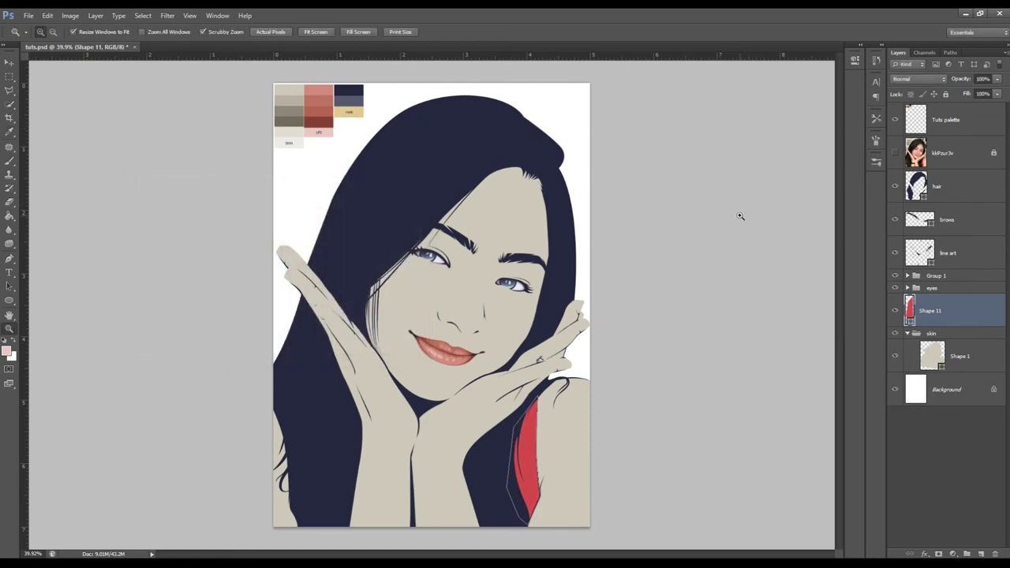
{"action": "left_click", "coordinate": [945, 120]}
{"action": "left_click_drag", "start_coordinate": [426, 430], "coordinate": [379, 430]}
{"action": "left_click_drag", "start_coordinate": [559, 469], "coordinate": [631, 465]}
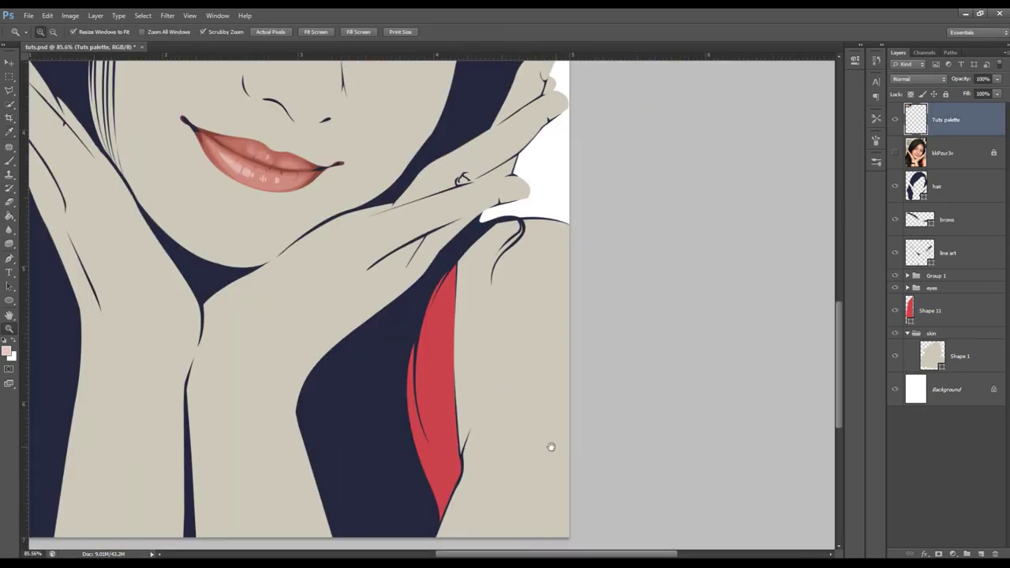
{"action": "scroll", "coordinate": [707, 270], "scroll_direction": "down", "scroll_amount": 1}
{"action": "left_click", "coordinate": [896, 155]}
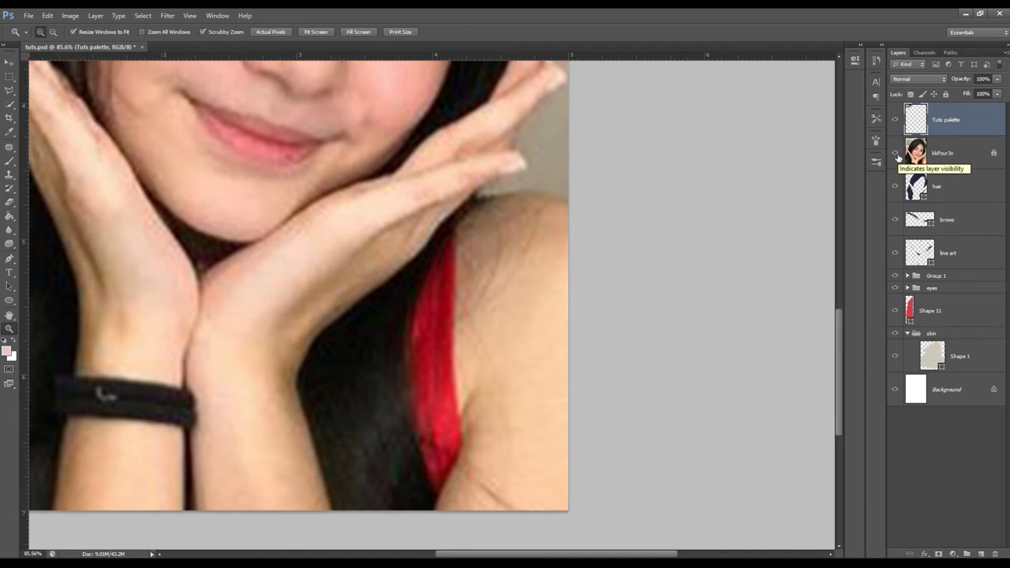
{"action": "left_click", "coordinate": [894, 153]}
Step: Keep the #cd424c strap colour and duplicate the strap as Shape 11 copy
{"action": "double_click", "coordinate": [909, 308]}
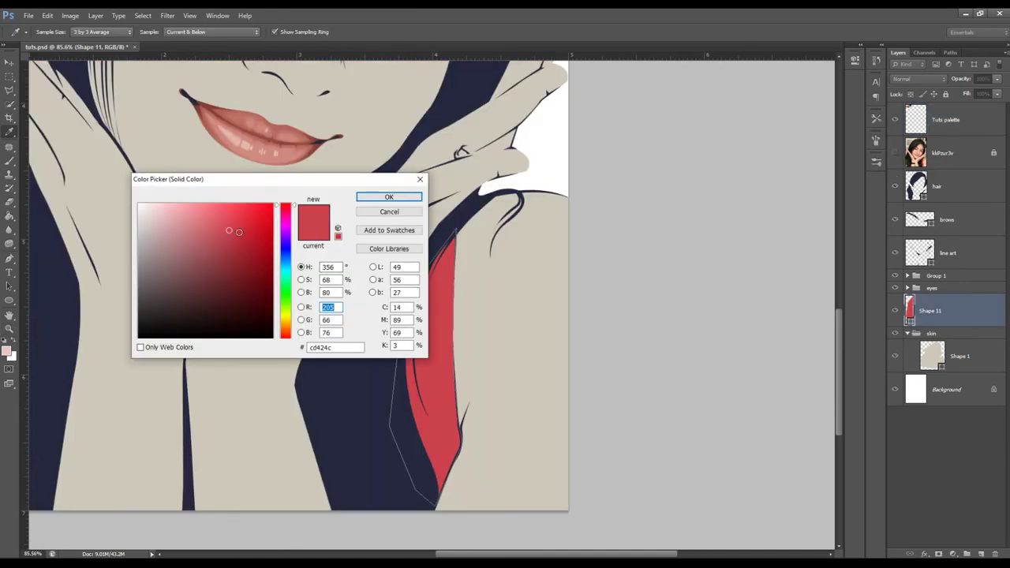
{"action": "left_click", "coordinate": [389, 196]}
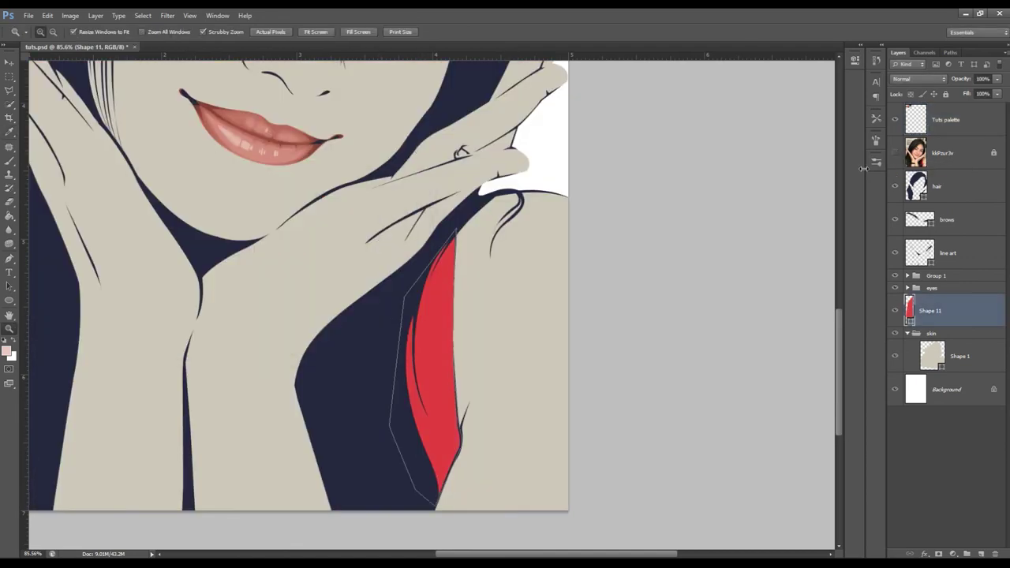
{"action": "left_click", "coordinate": [896, 154]}
{"action": "key", "text": "ctrl+j"}
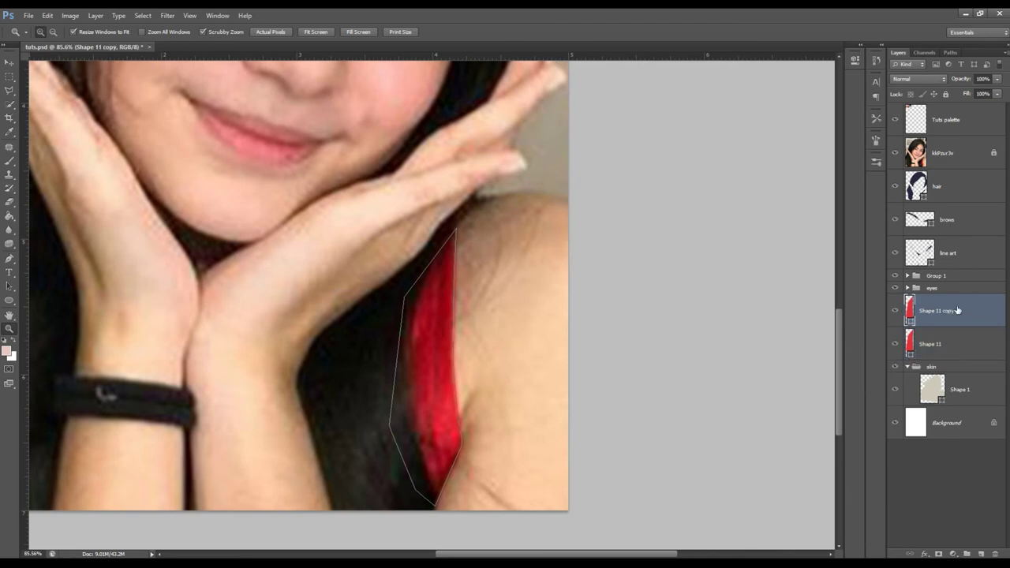
Step: Change the Shape 11 copy fill to dark red #9d1923
{"action": "left_click", "coordinate": [895, 153]}
{"action": "double_click", "coordinate": [923, 310]}
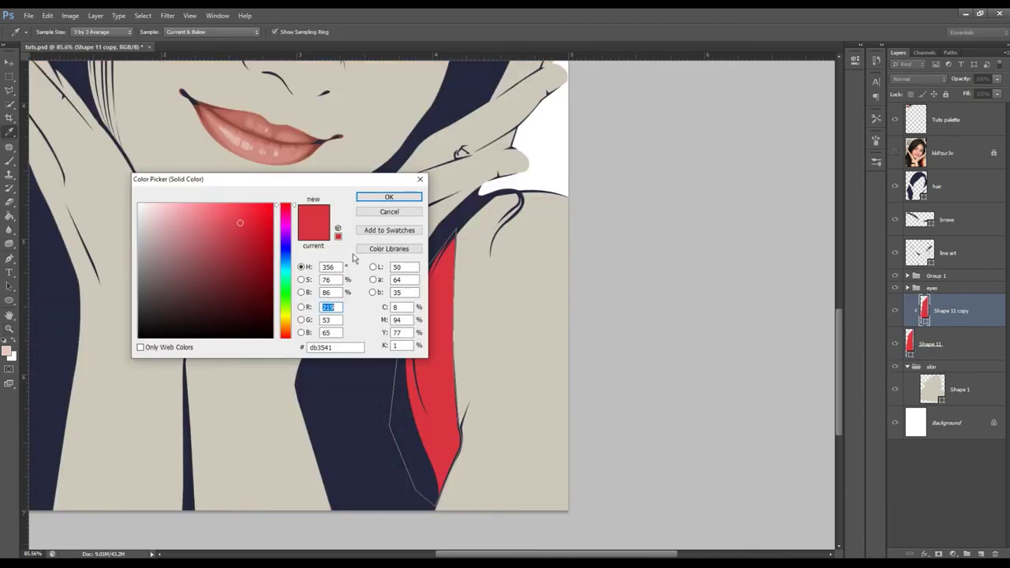
{"action": "left_click", "coordinate": [255, 244]}
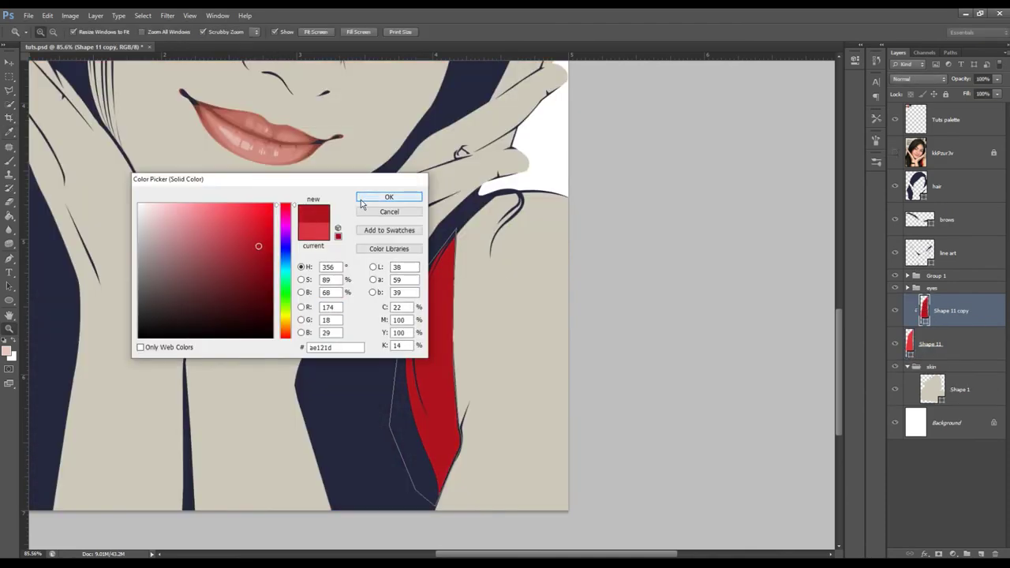
{"action": "left_click", "coordinate": [388, 196]}
{"action": "double_click", "coordinate": [924, 310]}
{"action": "left_click", "coordinate": [251, 255]}
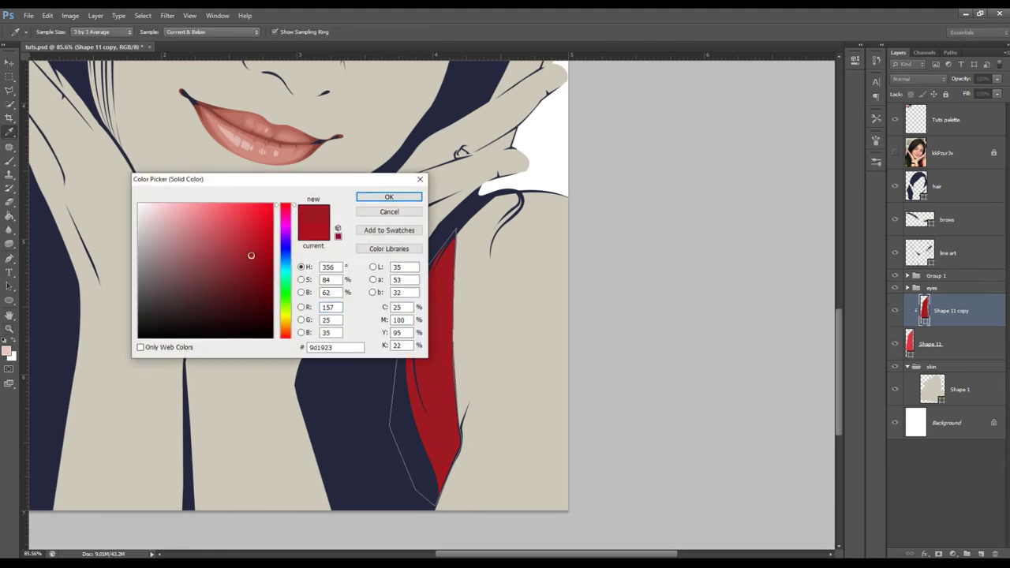
{"action": "left_click", "coordinate": [389, 196]}
Step: With the reference photo shown, set the Pen to Subtract Front Shape and start the cut-out along the strap edge
{"action": "left_click", "coordinate": [894, 152]}
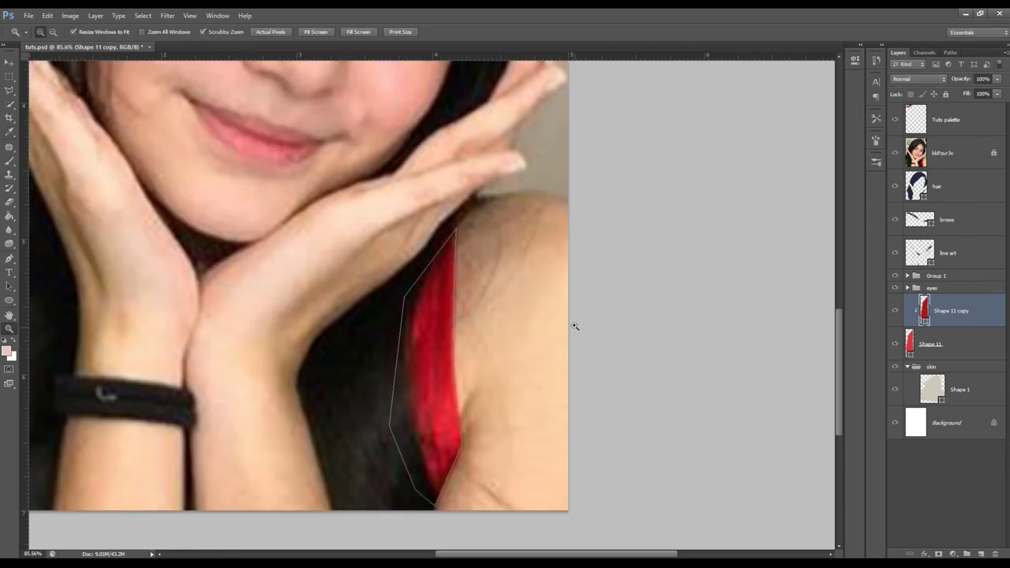
{"action": "key", "text": "p"}
{"action": "left_click", "coordinate": [306, 32]}
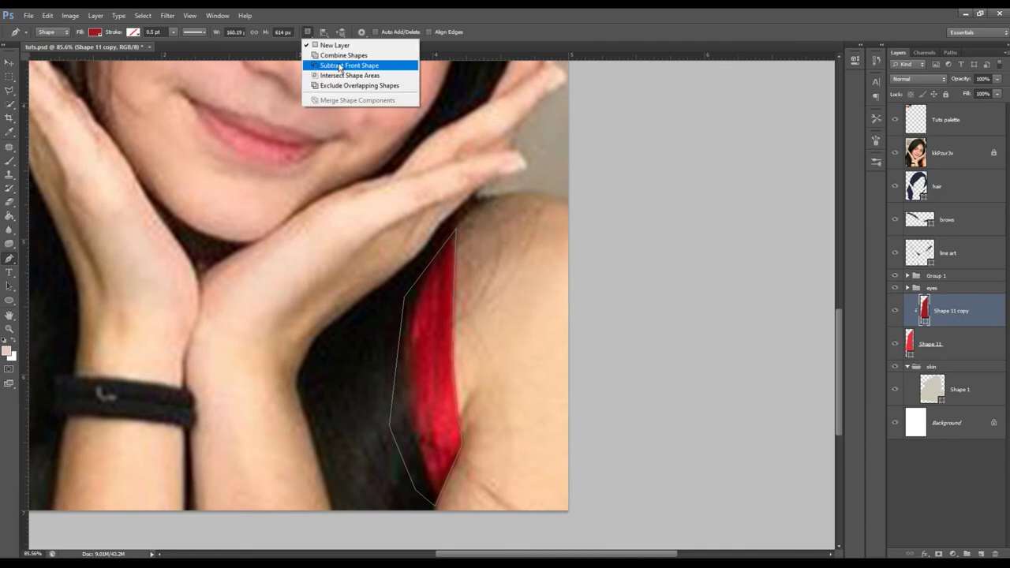
{"action": "left_click", "coordinate": [335, 55]}
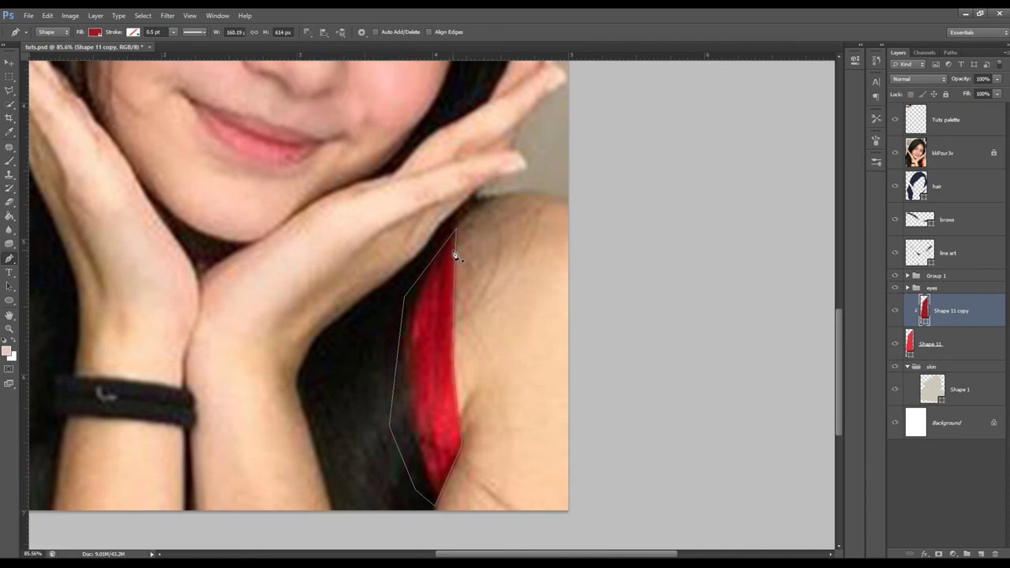
{"action": "left_click", "coordinate": [452, 251]}
{"action": "left_click", "coordinate": [447, 351]}
{"action": "left_click", "coordinate": [463, 444]}
{"action": "scroll", "coordinate": [463, 435], "scroll_direction": "up", "scroll_amount": 3}
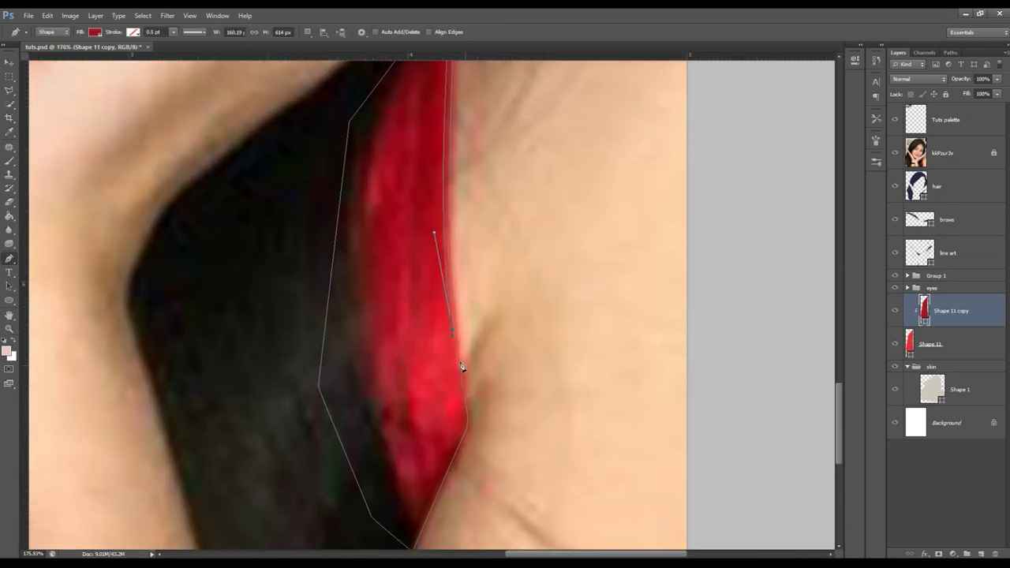
Step: Finish the cut-out so only thin dark edge strips remain, then hide the photo and view the shaded strap
{"action": "left_click", "coordinate": [462, 387]}
{"action": "left_click", "coordinate": [462, 424]}
{"action": "left_click_drag", "start_coordinate": [444, 452], "coordinate": [438, 413]}
{"action": "left_click", "coordinate": [426, 486]}
{"action": "left_click_drag", "start_coordinate": [406, 375], "coordinate": [403, 325]}
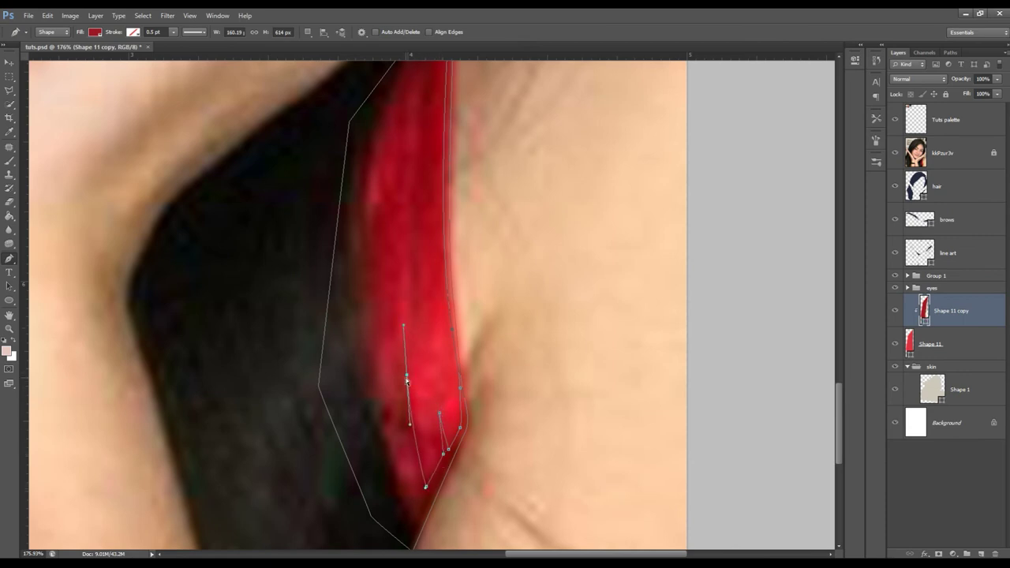
{"action": "left_click_drag", "start_coordinate": [420, 494], "coordinate": [429, 523]}
{"action": "scroll", "coordinate": [383, 402], "scroll_direction": "down", "scroll_amount": 5}
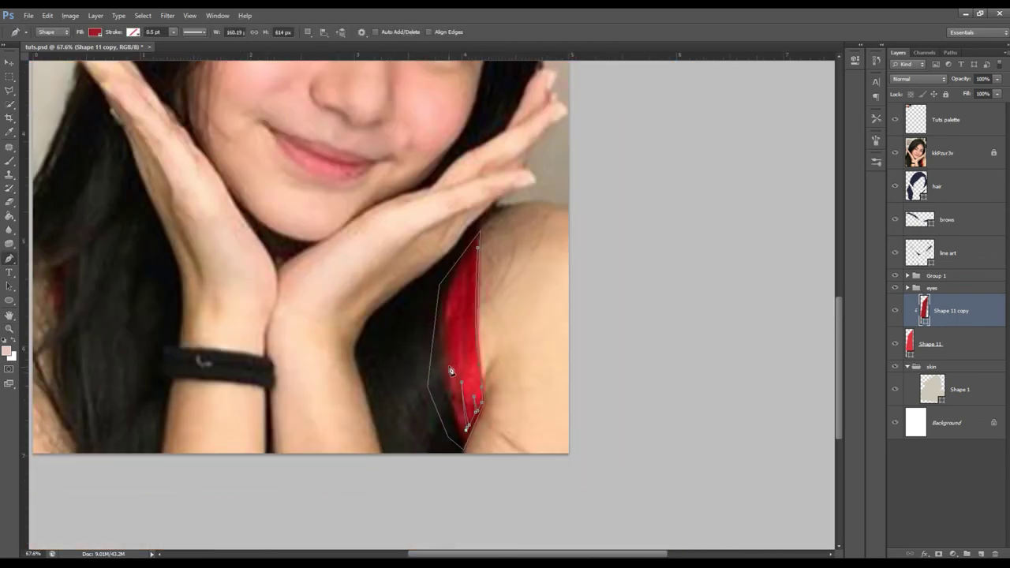
{"action": "mouse_move", "coordinate": [448, 321]}
{"action": "left_mouse_down"}
{"action": "mouse_move", "coordinate": [450, 291]}
{"action": "mouse_move", "coordinate": [464, 358]}
{"action": "left_mouse_up"}
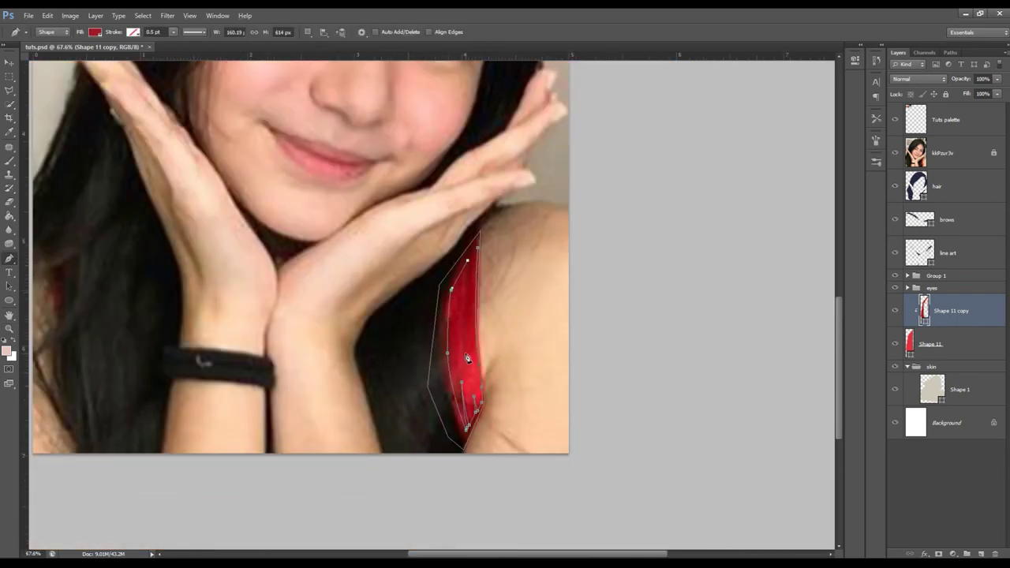
{"action": "left_click", "coordinate": [475, 259]}
{"action": "left_click", "coordinate": [894, 155]}
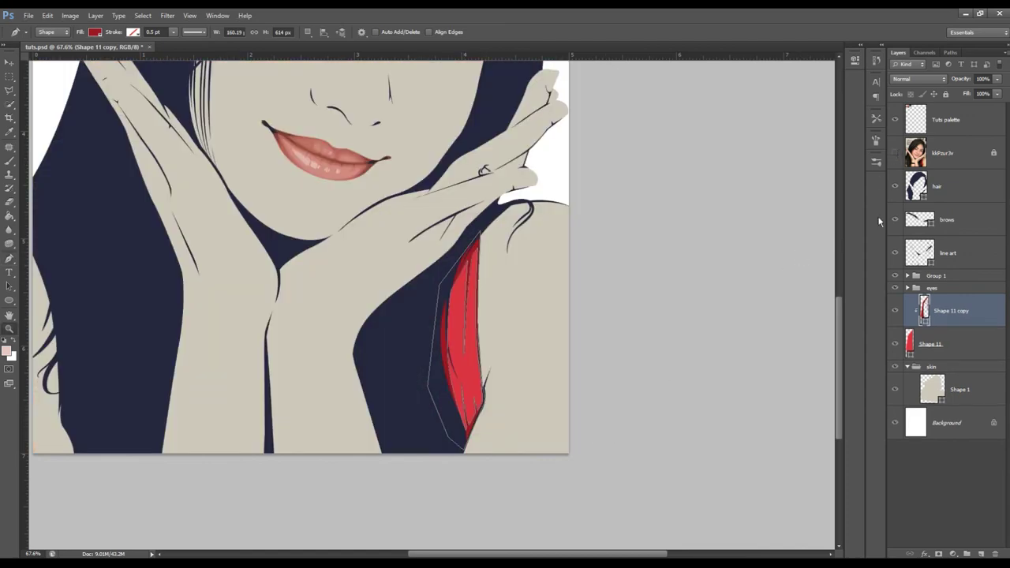
{"action": "key", "text": "z"}
{"action": "key", "text": "alt+bracketleft"}
{"action": "left_click_drag", "start_coordinate": [721, 327], "coordinate": [528, 353]}
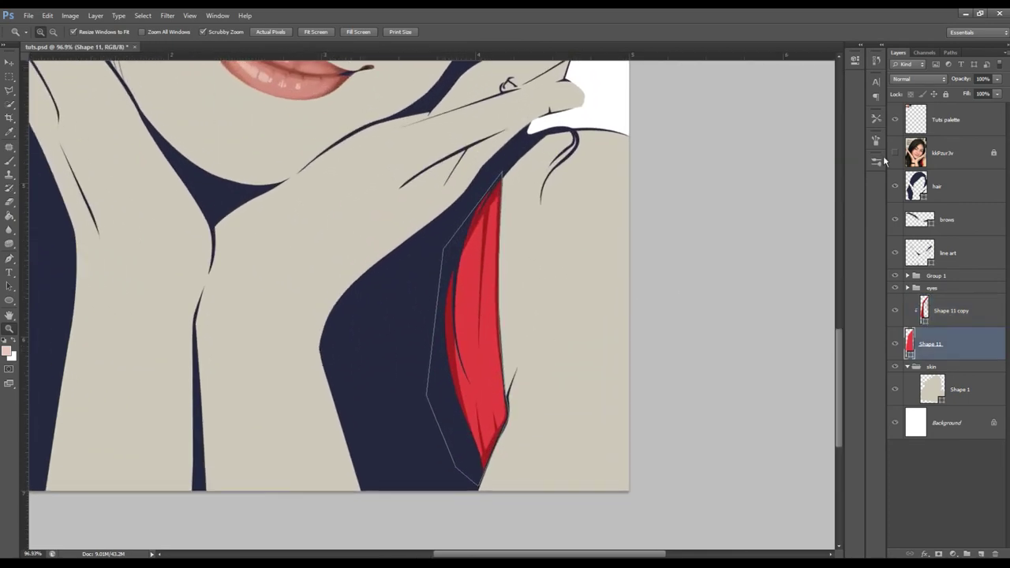
Step: Draw a new closed highlight shape, Shape 12, down the red strap
{"action": "left_click", "coordinate": [895, 152]}
{"action": "left_click_drag", "start_coordinate": [441, 411], "coordinate": [492, 411]}
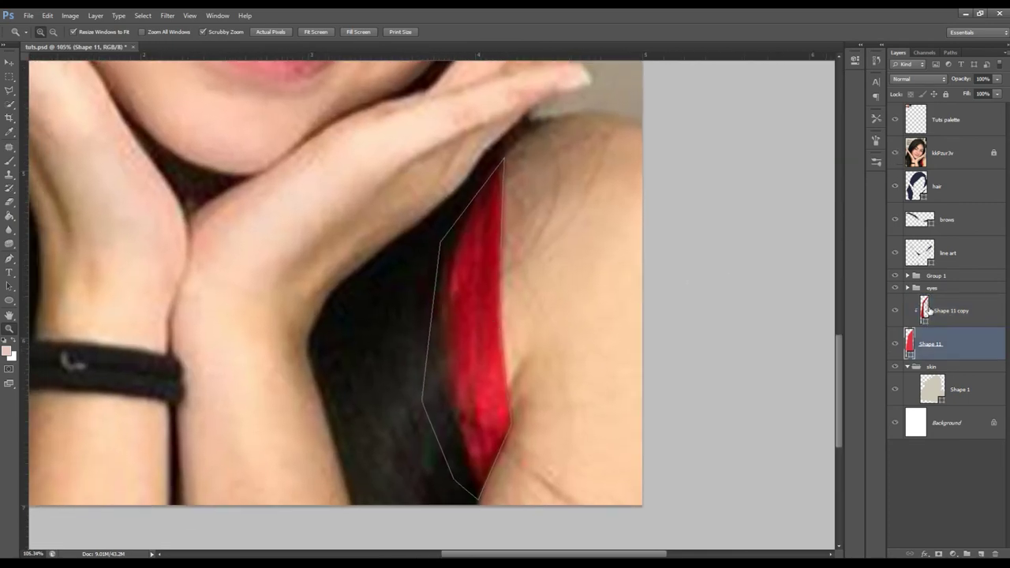
{"action": "key", "text": "p"}
{"action": "left_click", "coordinate": [495, 302]}
{"action": "mouse_move", "coordinate": [499, 402]}
{"action": "left_mouse_down"}
{"action": "mouse_move", "coordinate": [505, 418]}
{"action": "mouse_move", "coordinate": [504, 407]}
{"action": "left_mouse_up"}
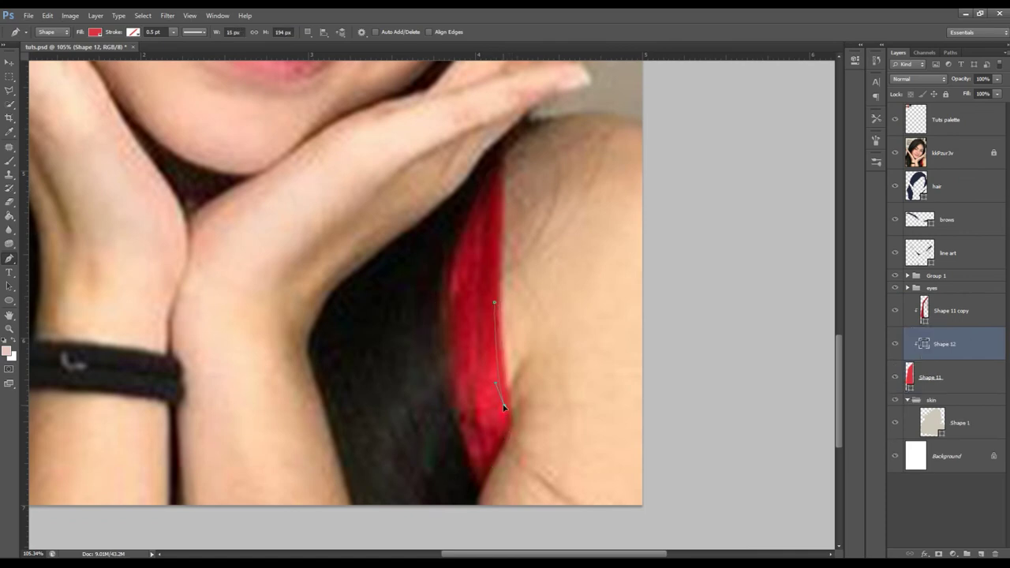
{"action": "left_click", "coordinate": [500, 430]}
{"action": "left_click", "coordinate": [481, 379]}
{"action": "left_click", "coordinate": [495, 302]}
Step: Change the path combination mode and draw a second path inside the strap highlight
{"action": "left_click", "coordinate": [307, 32]}
{"action": "left_click", "coordinate": [323, 66]}
{"action": "left_click", "coordinate": [487, 368]}
{"action": "left_click", "coordinate": [894, 153]}
{"action": "left_click_drag", "start_coordinate": [492, 439], "coordinate": [495, 450]}
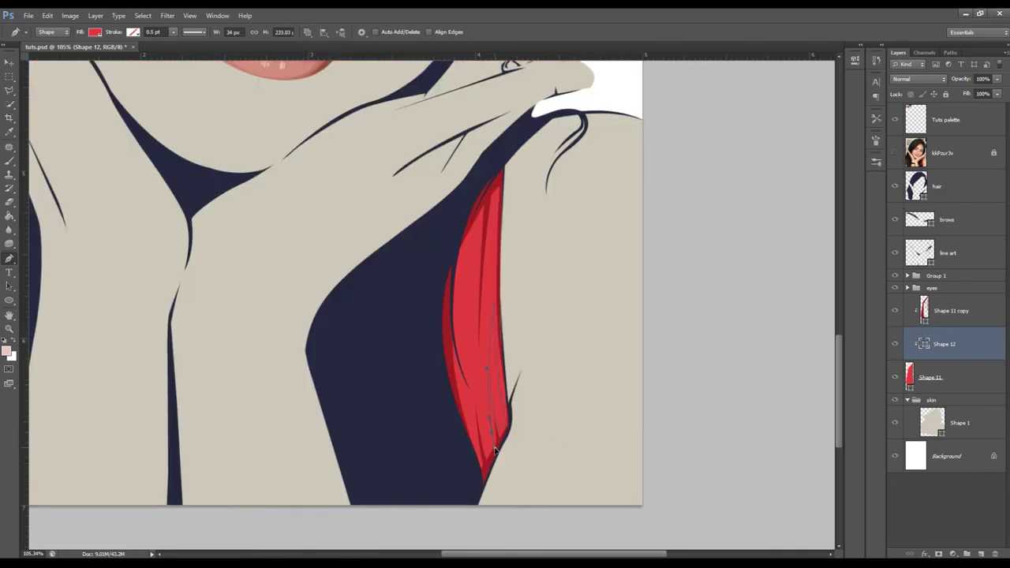
{"action": "left_click", "coordinate": [487, 371]}
Step: Set the Shape 12 highlight colour to light pink #f47780
{"action": "double_click", "coordinate": [923, 344]}
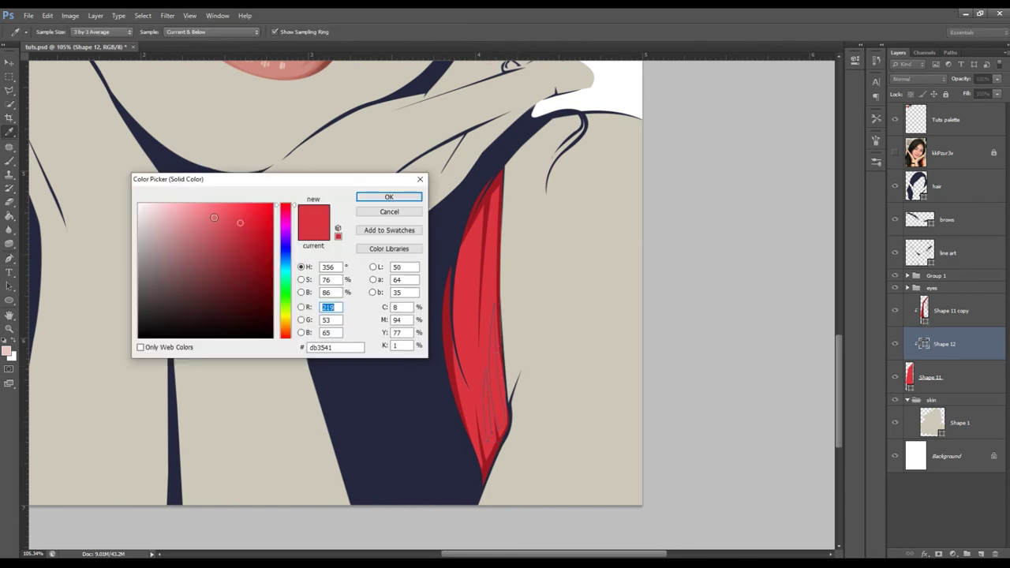
{"action": "left_click_drag", "start_coordinate": [216, 212], "coordinate": [206, 208]}
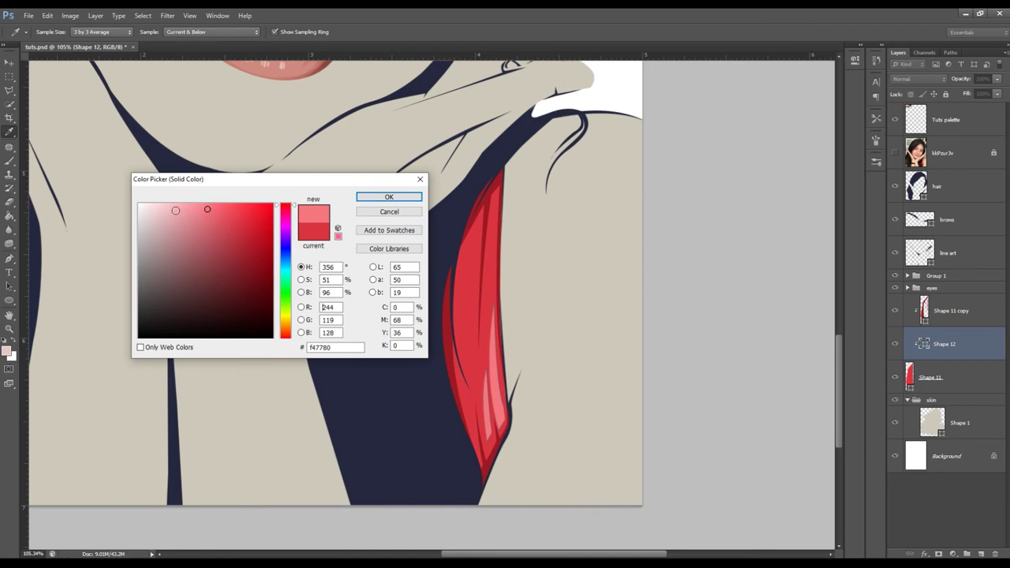
{"action": "left_click", "coordinate": [389, 197]}
{"action": "left_click", "coordinate": [947, 119]}
Step: Select Shape 12, set the Pen to Combine Shapes and start a highlight path near the strap bottom
{"action": "key", "text": "z"}
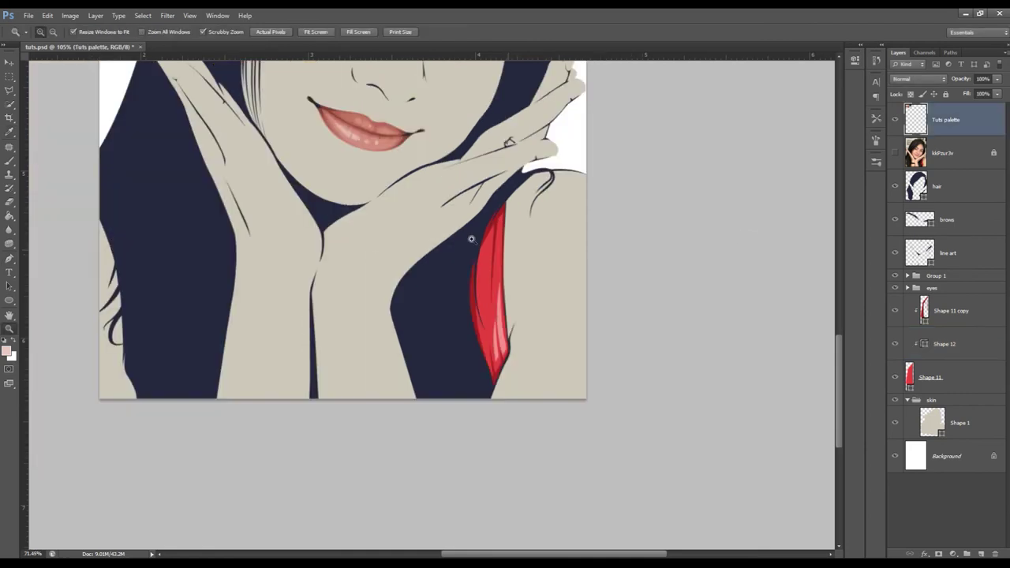
{"action": "left_click_drag", "start_coordinate": [520, 273], "coordinate": [475, 272]}
{"action": "left_click_drag", "start_coordinate": [530, 446], "coordinate": [721, 352]}
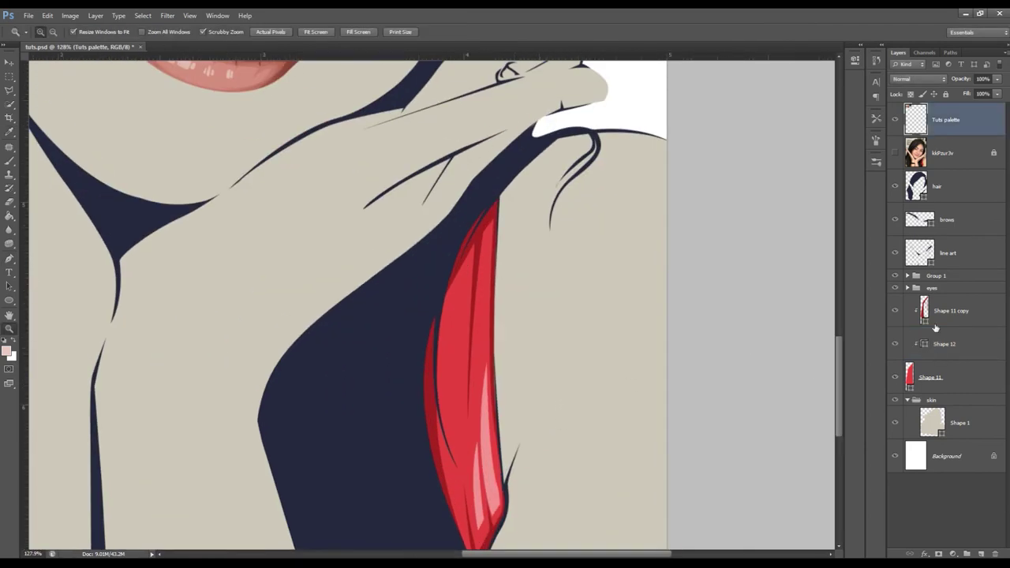
{"action": "left_click", "coordinate": [938, 343]}
{"action": "key", "text": "p"}
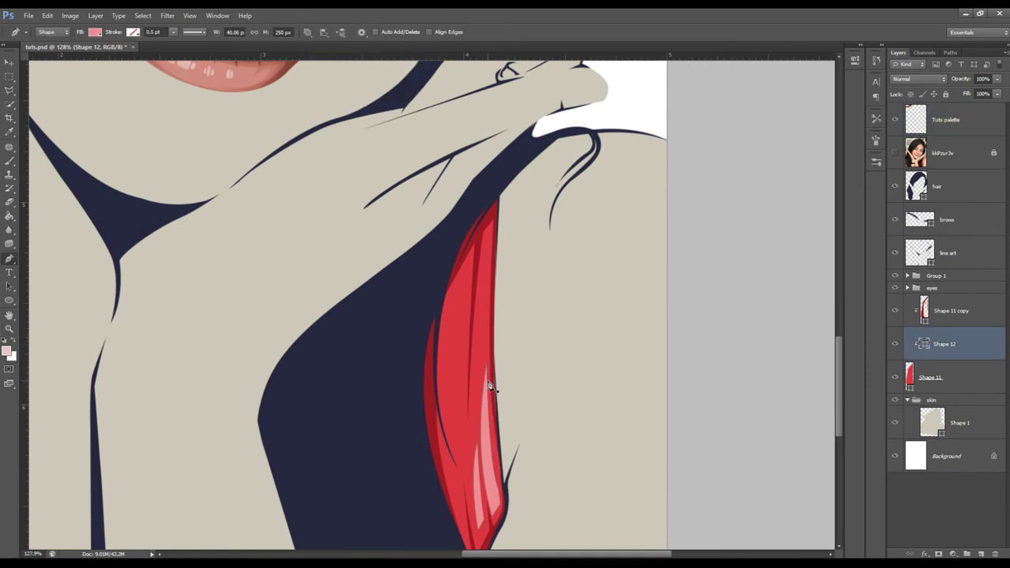
{"action": "left_click_drag", "start_coordinate": [489, 386], "coordinate": [523, 484]}
{"action": "left_click", "coordinate": [307, 31]}
{"action": "left_click", "coordinate": [326, 56]}
{"action": "left_click_drag", "start_coordinate": [501, 479], "coordinate": [490, 390]}
Step: Draw two more closed pink highlight streaks running down the red strap
{"action": "key", "text": "z"}
{"action": "left_click_drag", "start_coordinate": [541, 371], "coordinate": [517, 400]}
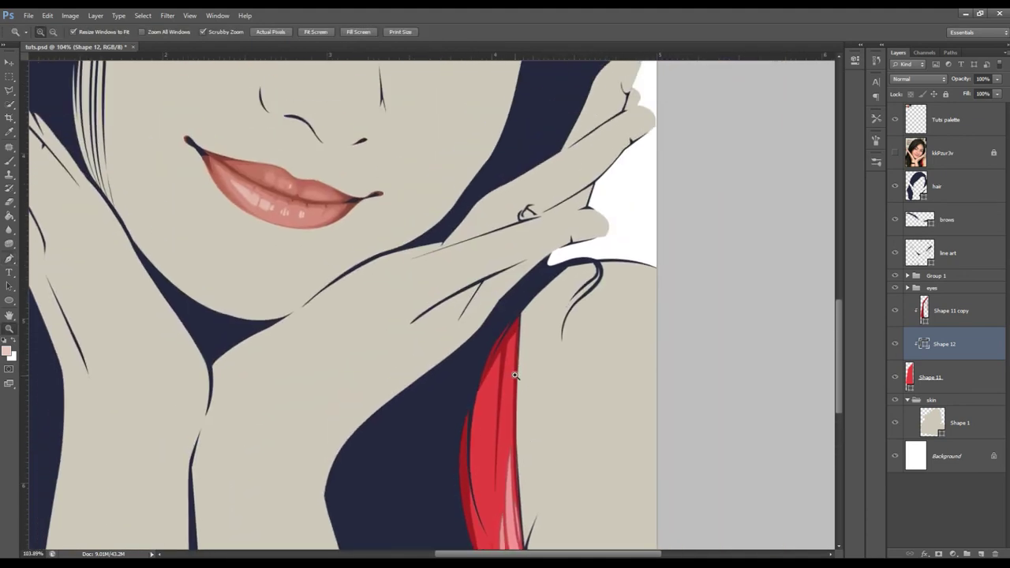
{"action": "key", "text": "p"}
{"action": "left_click", "coordinate": [511, 365]}
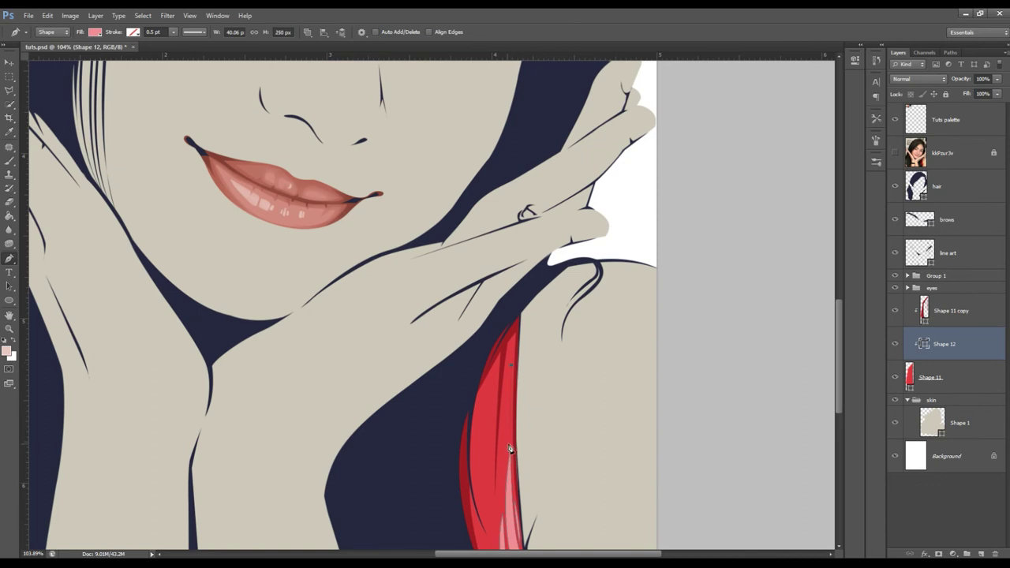
{"action": "left_click", "coordinate": [510, 450]}
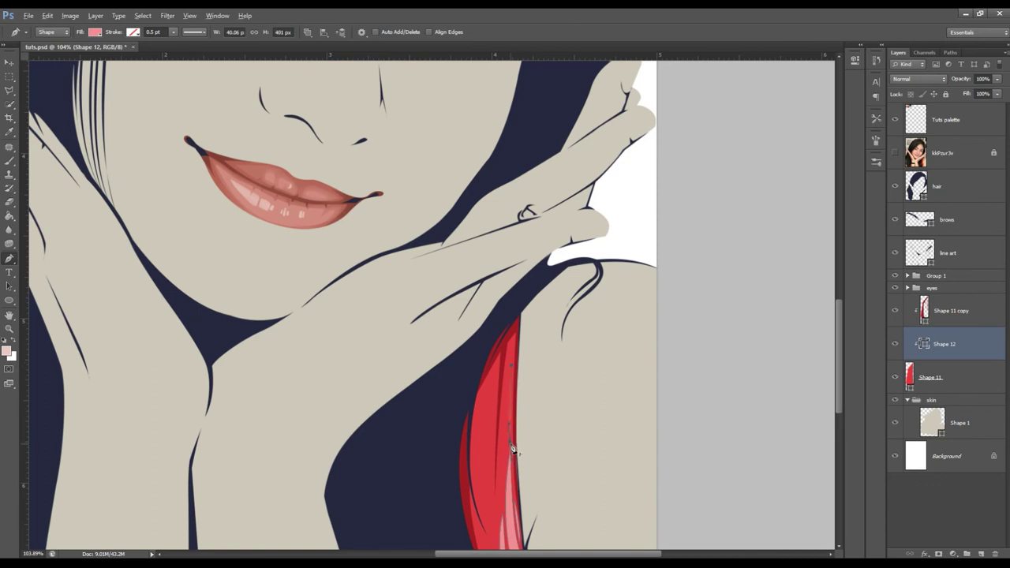
{"action": "left_click", "coordinate": [516, 345]}
{"action": "left_click", "coordinate": [495, 392]}
{"action": "left_click", "coordinate": [491, 478]}
{"action": "left_click", "coordinate": [492, 391]}
{"action": "key", "text": "Escape"}
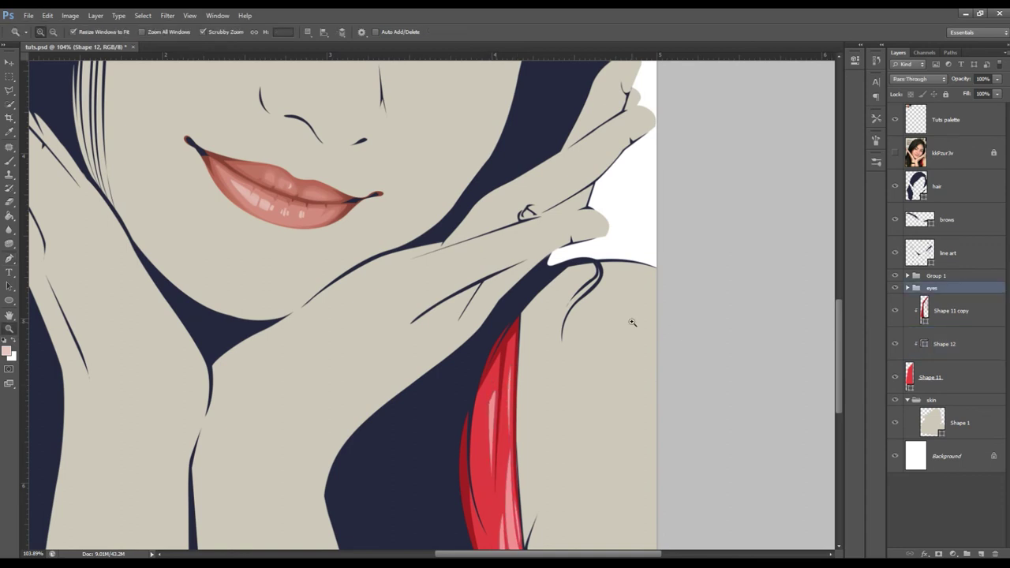
Step: Fit the portrait, zoom in on the strap and select the Shape 11 copy shading layer
{"action": "key", "text": "z"}
{"action": "key", "text": "ctrl+0"}
{"action": "left_click_drag", "start_coordinate": [557, 472], "coordinate": [521, 430]}
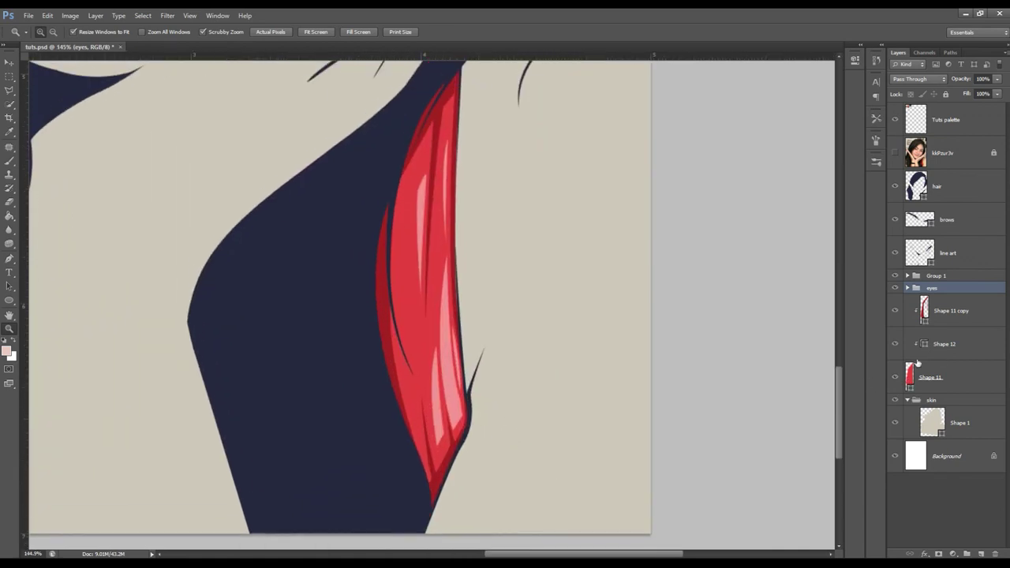
{"action": "left_click", "coordinate": [950, 310]}
Step: Add a layer mask to Shape 11 copy and set up a black soft brush
{"action": "left_click", "coordinate": [938, 554]}
{"action": "left_click_drag", "start_coordinate": [541, 304], "coordinate": [481, 259]}
{"action": "key", "text": "b"}
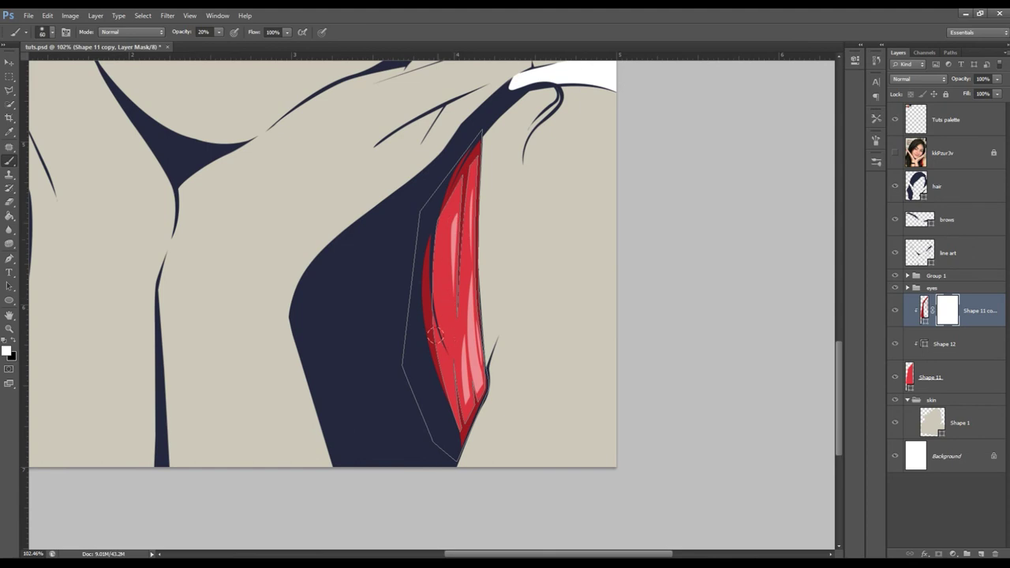
{"action": "key", "text": "x"}
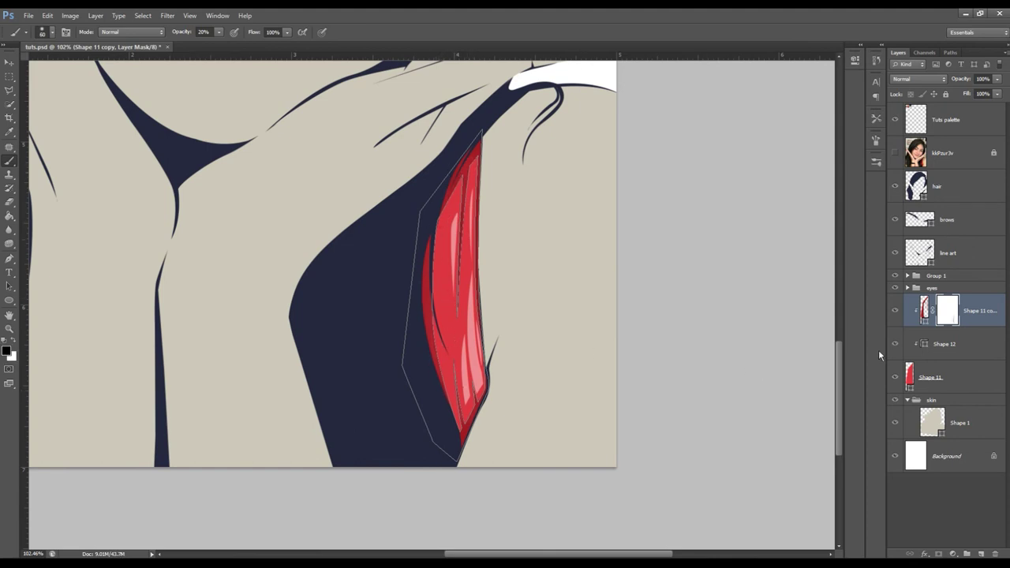
Step: Add a layer mask to Shape 12 and paint black at 20% to fade the highlight streaks
{"action": "left_click", "coordinate": [938, 344]}
{"action": "left_click", "coordinate": [939, 554]}
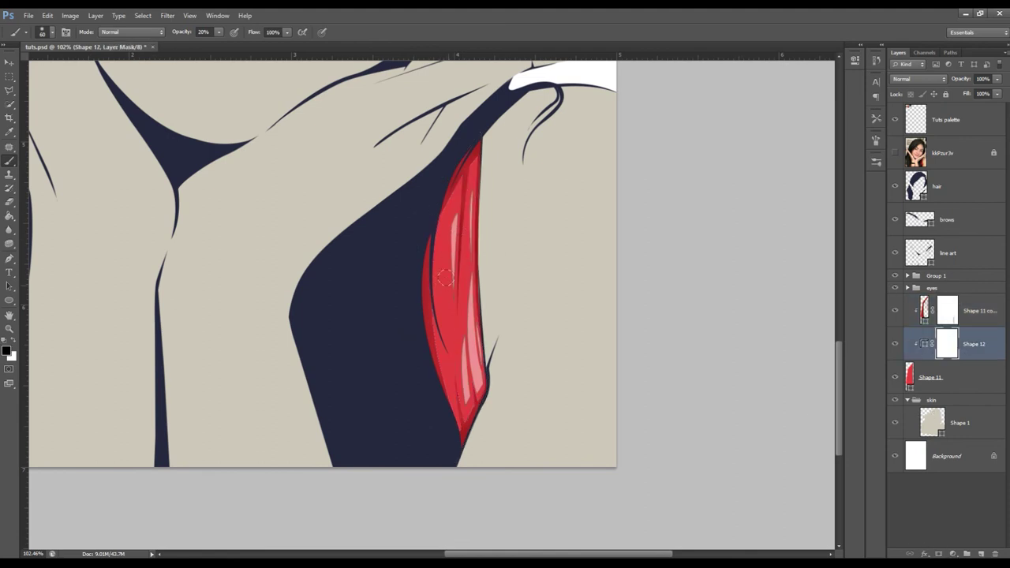
{"action": "left_click_drag", "start_coordinate": [444, 227], "coordinate": [476, 282]}
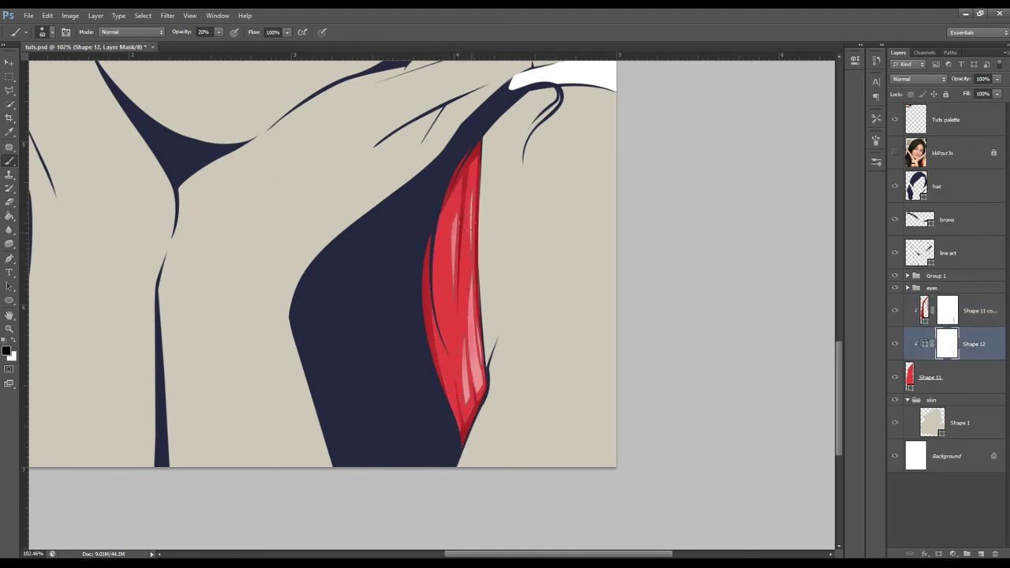
{"action": "left_click", "coordinate": [927, 287]}
Step: Group the three strap layers, starting from Shape 11 copy, into a new group
{"action": "key", "text": "z"}
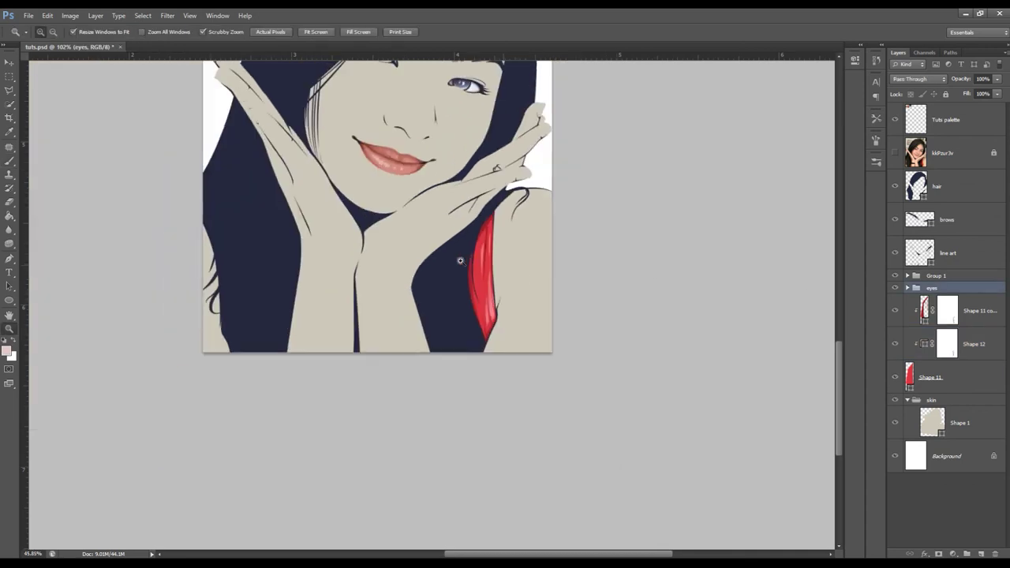
{"action": "left_click_drag", "start_coordinate": [462, 263], "coordinate": [477, 288]}
{"action": "left_click", "coordinate": [968, 309]}
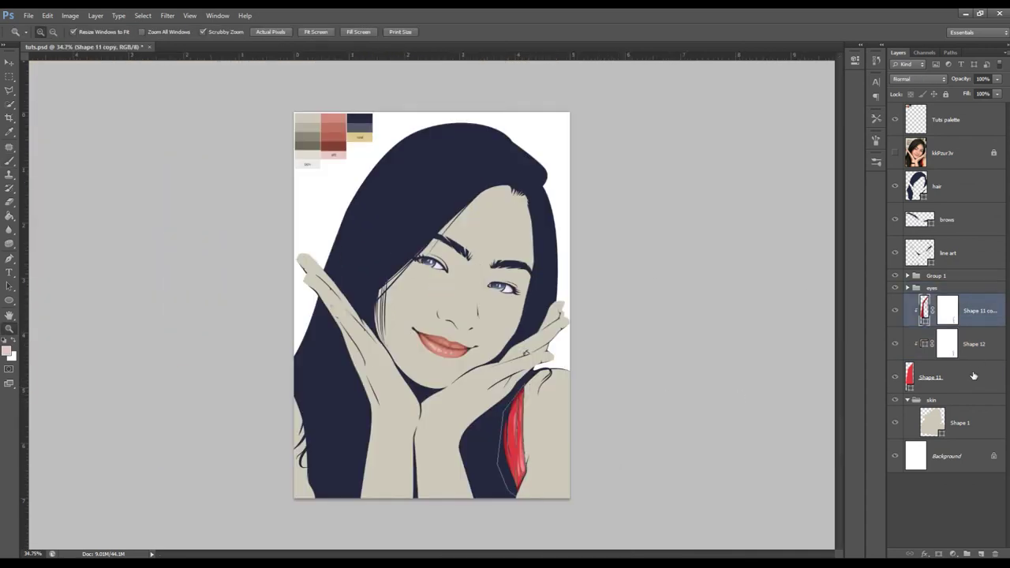
{"action": "left_click", "coordinate": [972, 377], "text": "shift"}
{"action": "key", "text": "ctrl+g"}
Step: Name the new strap group 'acc' and save the document
{"action": "double_click", "coordinate": [931, 299]}
{"action": "type", "text": "acc"}
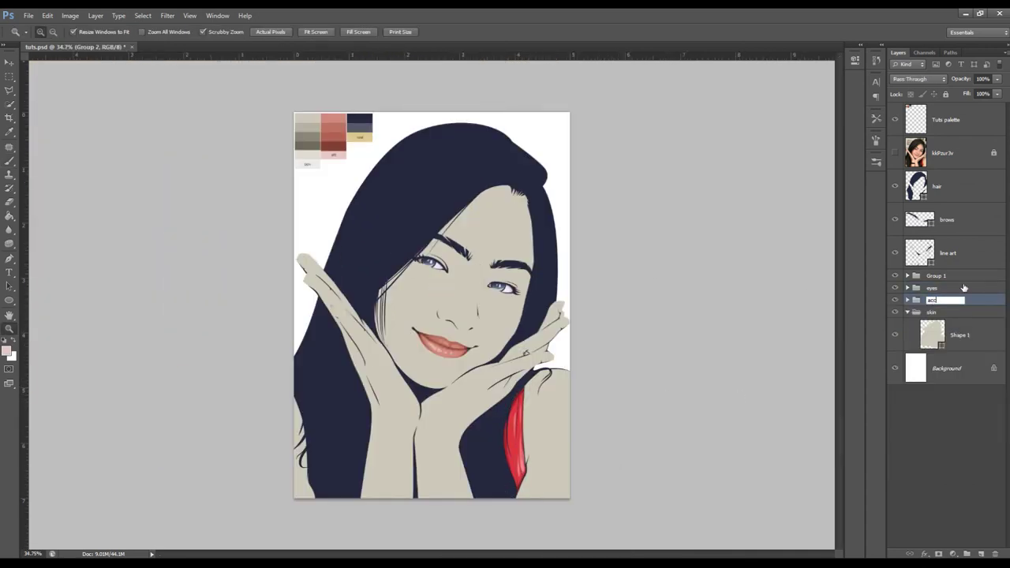
{"action": "left_click", "coordinate": [966, 287]}
{"action": "key", "text": "ctrl+s"}
{"action": "type", "text": "lips"}
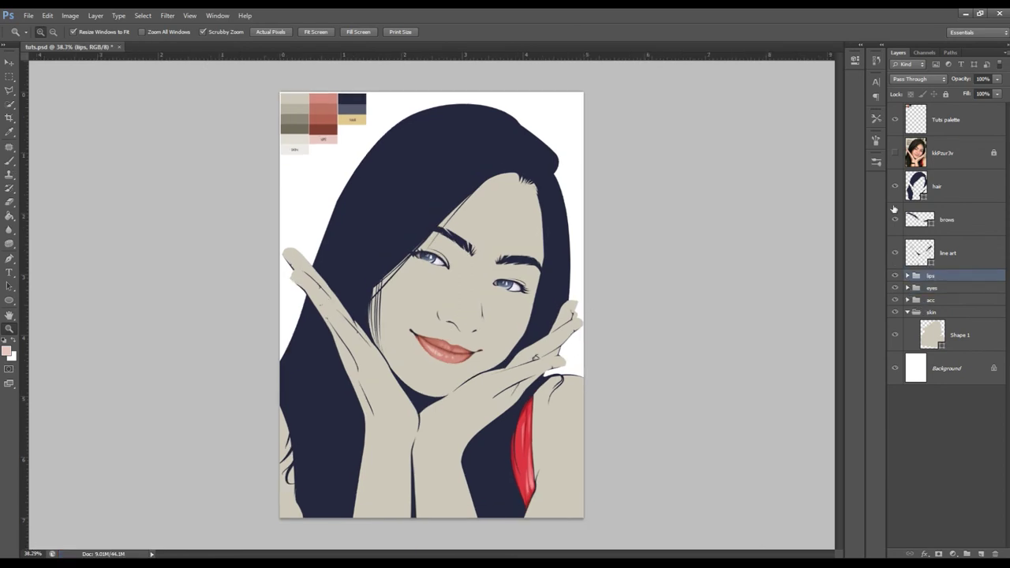
{"action": "left_click_drag", "start_coordinate": [429, 417], "coordinate": [549, 423]}
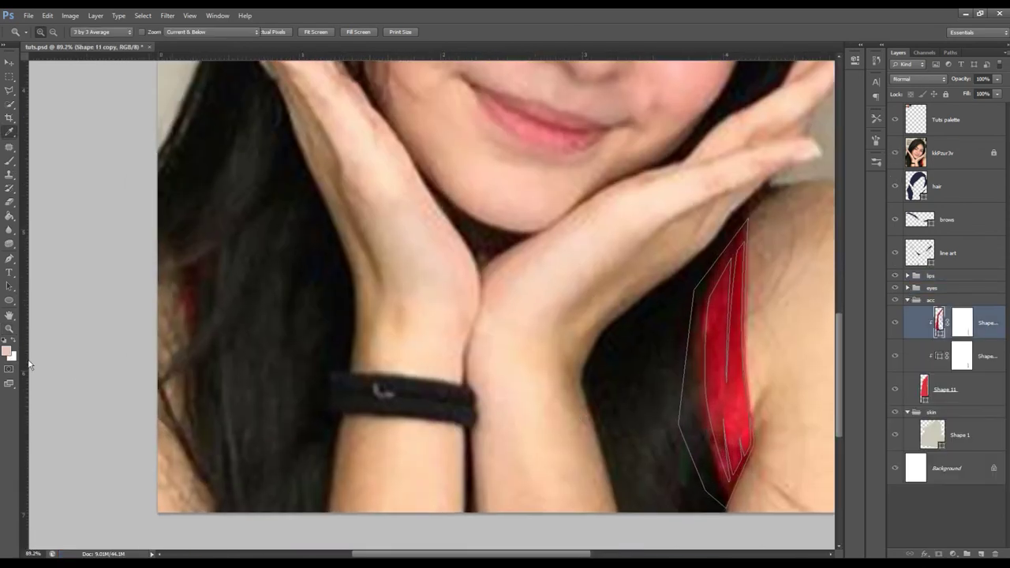
Step: Set the foreground colour to dark grey for the bracelet
{"action": "left_click", "coordinate": [8, 351]}
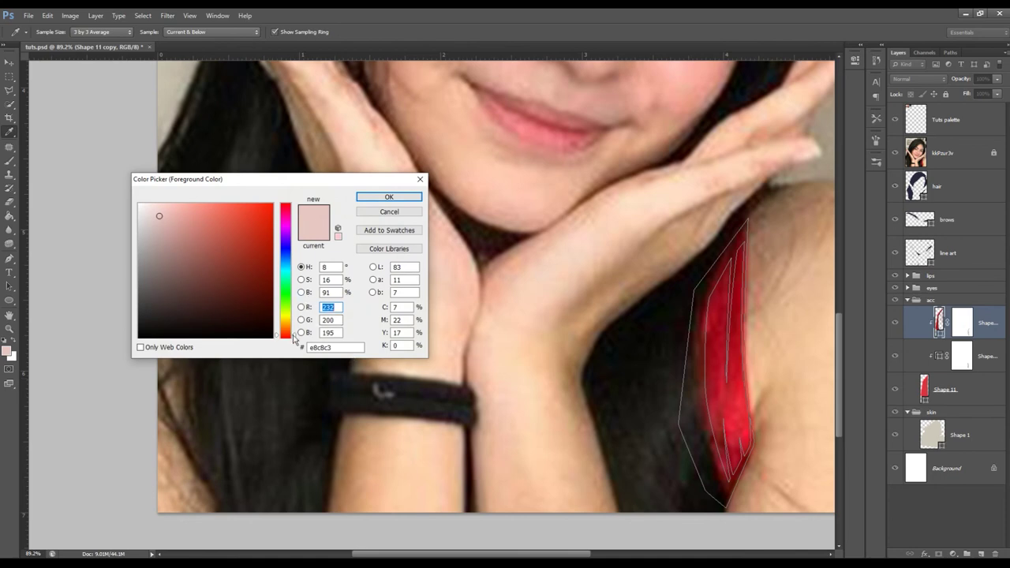
{"action": "left_click", "coordinate": [147, 290]}
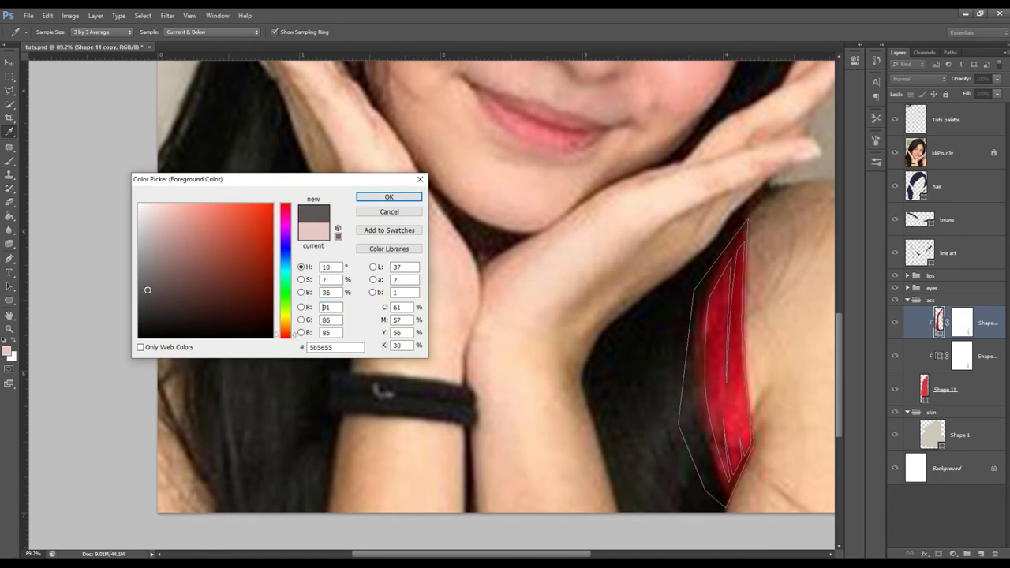
{"action": "left_click", "coordinate": [398, 197]}
{"action": "left_click", "coordinate": [418, 411]}
{"action": "key", "text": "p"}
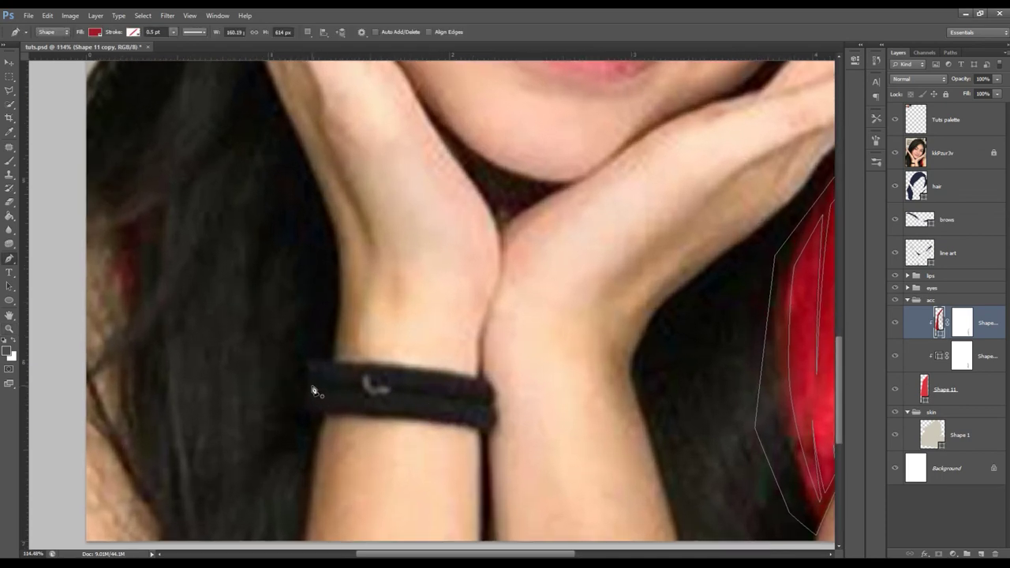
Step: Trace the bracelet outline from its left end, along the top edge, and down the right end
{"action": "left_click", "coordinate": [313, 391]}
{"action": "left_click", "coordinate": [309, 371]}
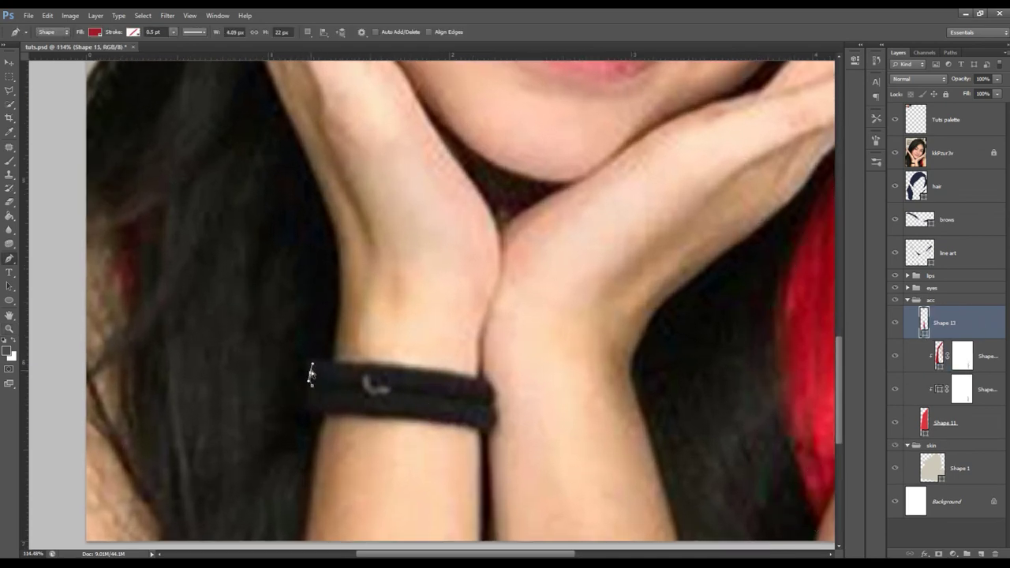
{"action": "left_click", "coordinate": [328, 366]}
{"action": "left_click_drag", "start_coordinate": [478, 380], "coordinate": [565, 400]}
{"action": "left_click", "coordinate": [326, 367], "text": "ctrl"}
{"action": "left_click_drag", "start_coordinate": [393, 365], "coordinate": [392, 361]}
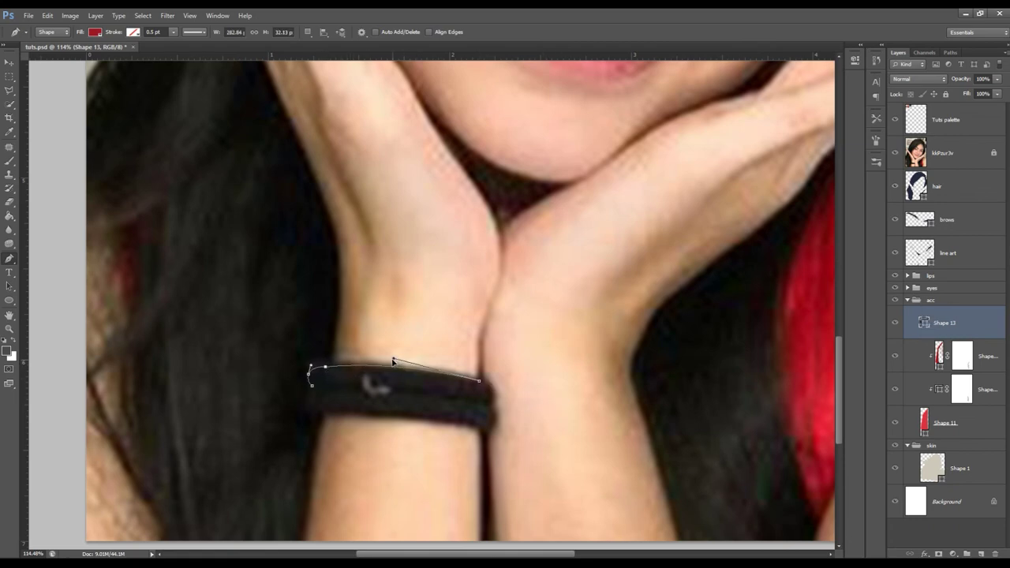
{"action": "left_click", "coordinate": [493, 392]}
{"action": "left_click", "coordinate": [489, 405]}
{"action": "left_click", "coordinate": [495, 418]}
{"action": "left_click", "coordinate": [486, 432]}
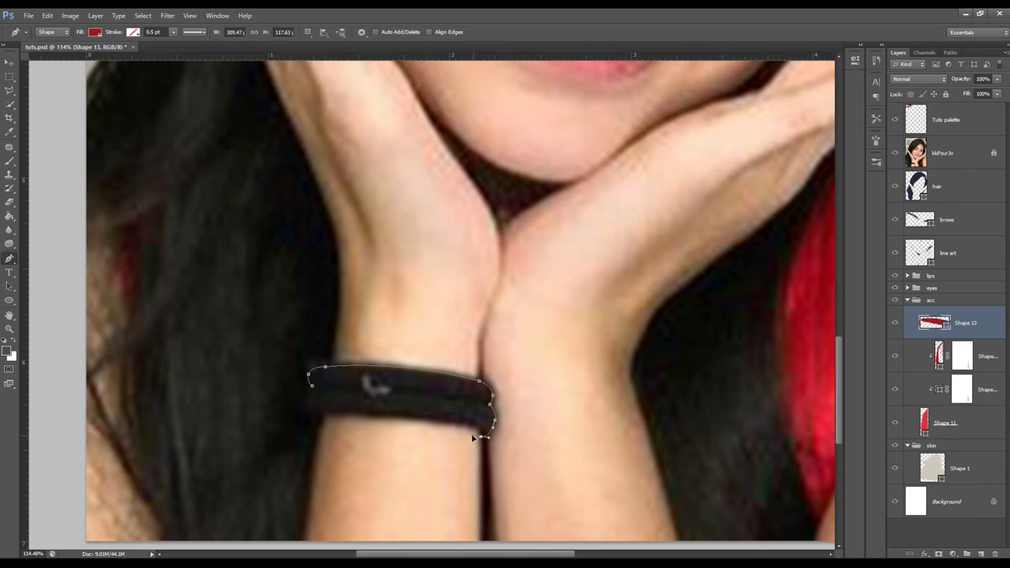
Step: Trace the bracelet's bottom edge from lower right to lower left, refining its curve
{"action": "scroll", "coordinate": [483, 441], "scroll_direction": "up", "scroll_amount": 3}
{"action": "left_click", "coordinate": [471, 416]}
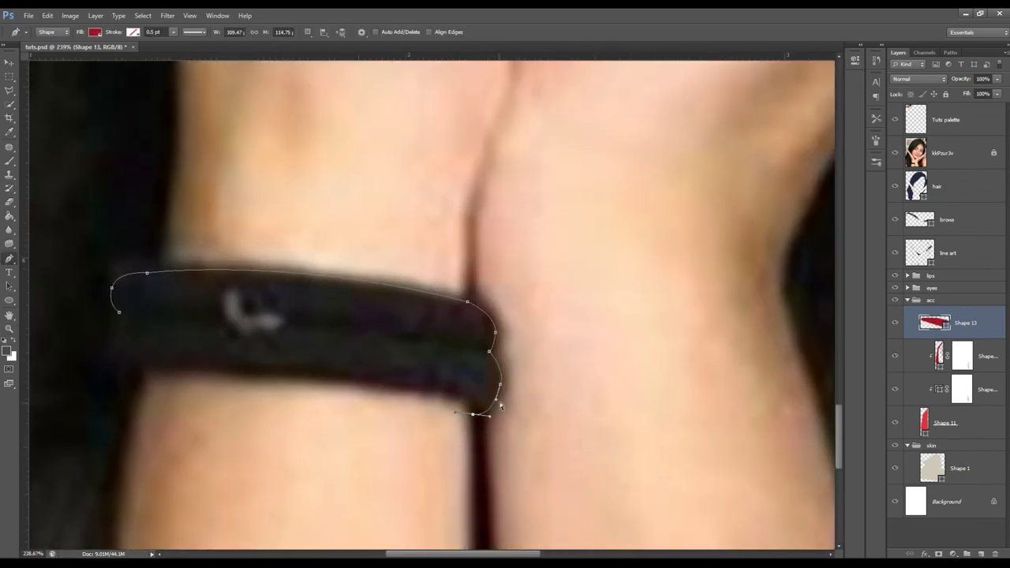
{"action": "left_click_drag", "start_coordinate": [470, 416], "coordinate": [473, 412]}
{"action": "left_click", "coordinate": [894, 153]}
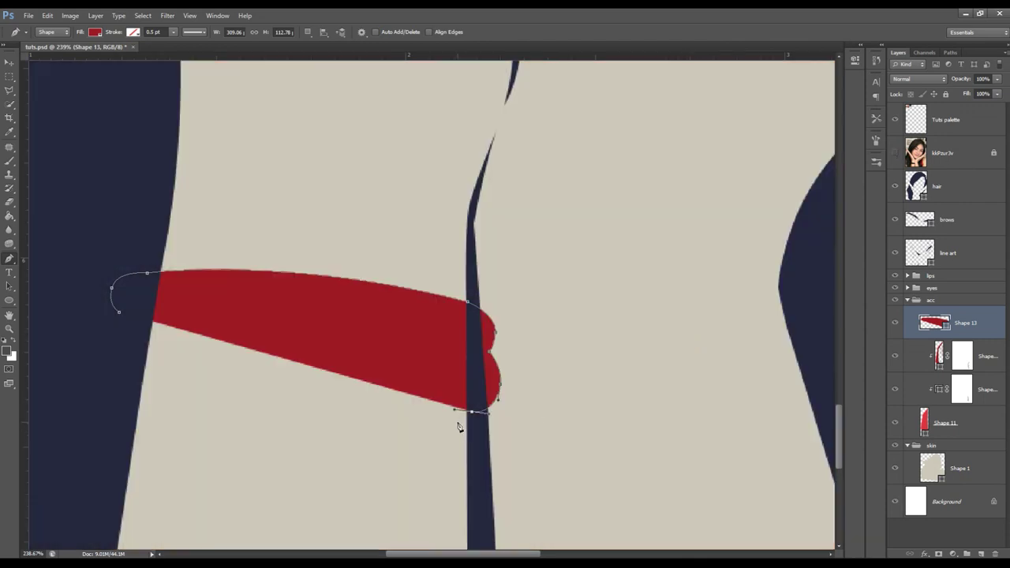
{"action": "left_click", "coordinate": [894, 153]}
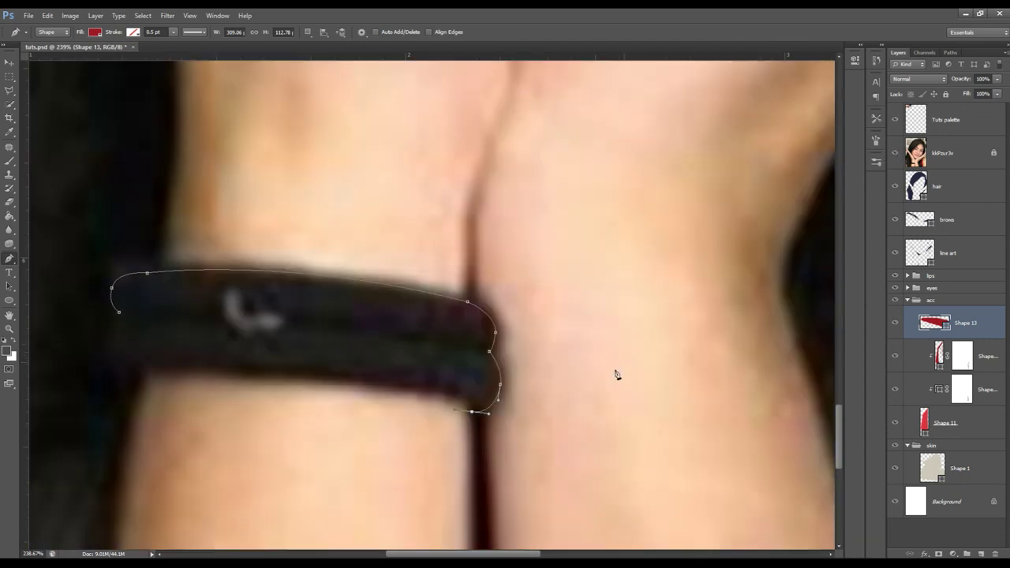
{"action": "left_click_drag", "start_coordinate": [311, 376], "coordinate": [212, 376]}
{"action": "left_click", "coordinate": [138, 380]}
{"action": "key", "text": "z"}
{"action": "mouse_move", "coordinate": [304, 426]}
{"action": "left_mouse_down"}
{"action": "mouse_move", "coordinate": [196, 411]}
{"action": "mouse_move", "coordinate": [230, 409]}
{"action": "left_mouse_up"}
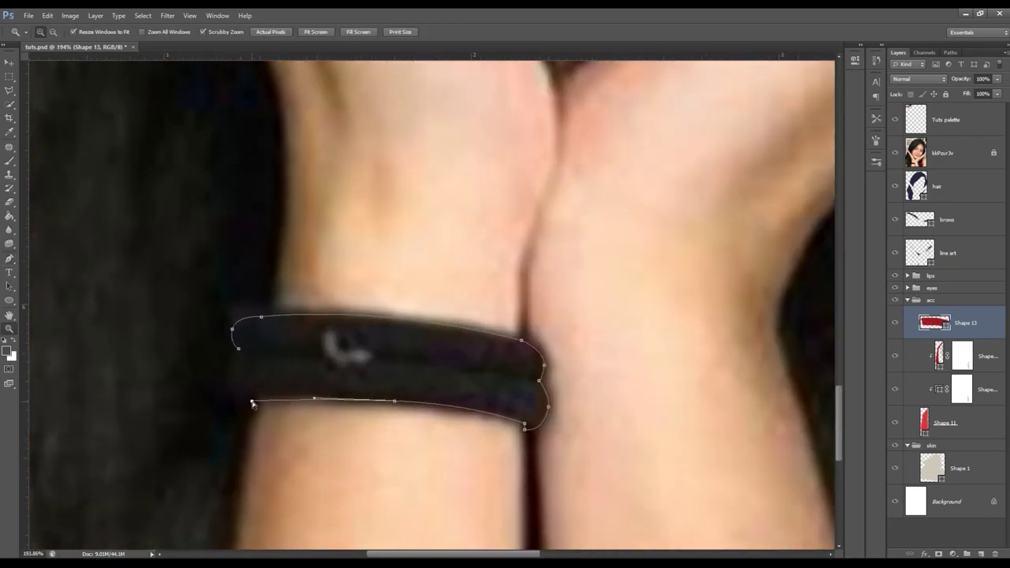
{"action": "left_click_drag", "start_coordinate": [393, 400], "coordinate": [293, 394]}
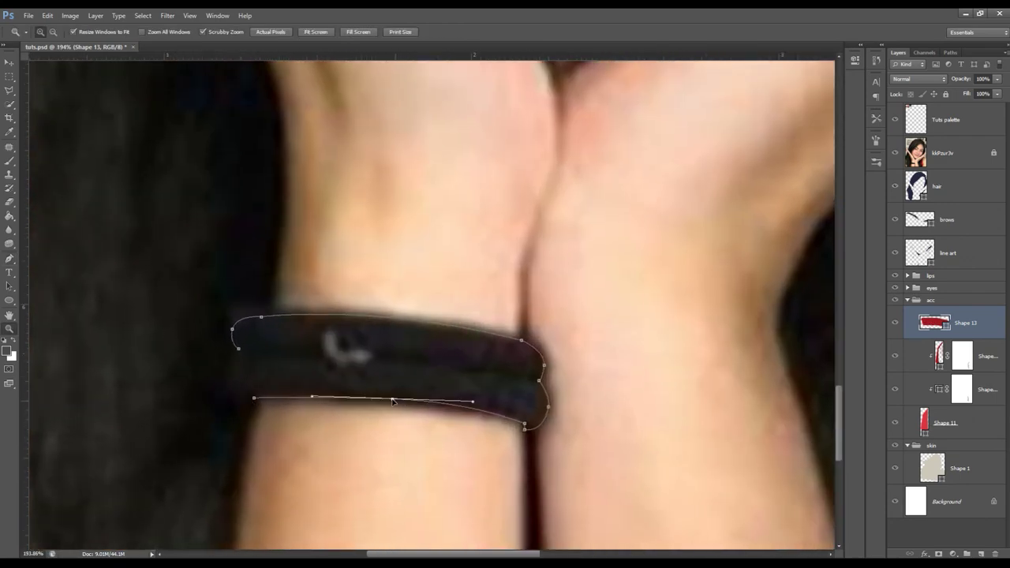
{"action": "left_click", "coordinate": [523, 427], "text": "ctrl"}
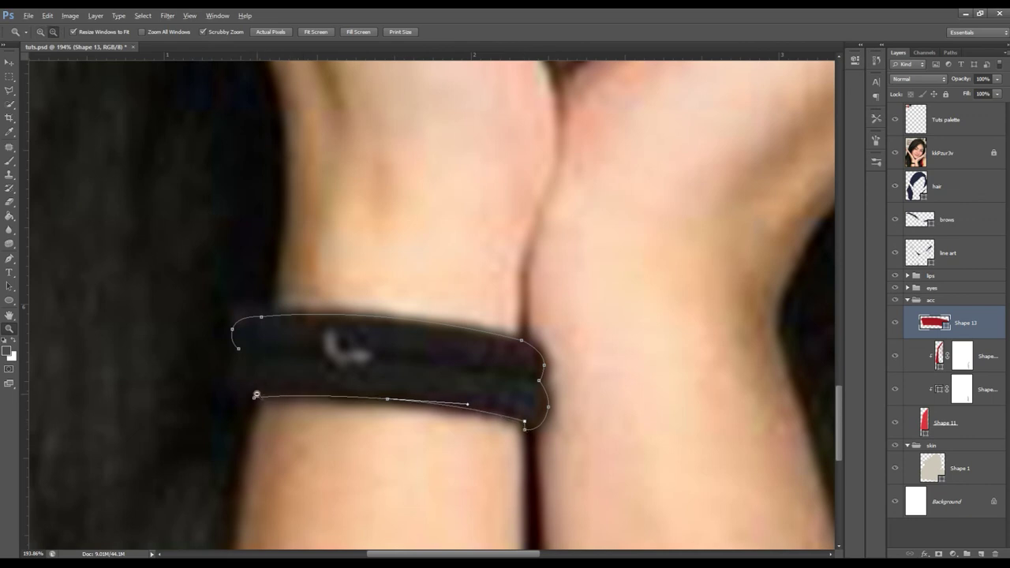
Step: Close the Shape 13 outline with a curved anchor at the left end and hide the photo
{"action": "key", "text": "p"}
{"action": "left_click", "coordinate": [254, 399], "text": "ctrl"}
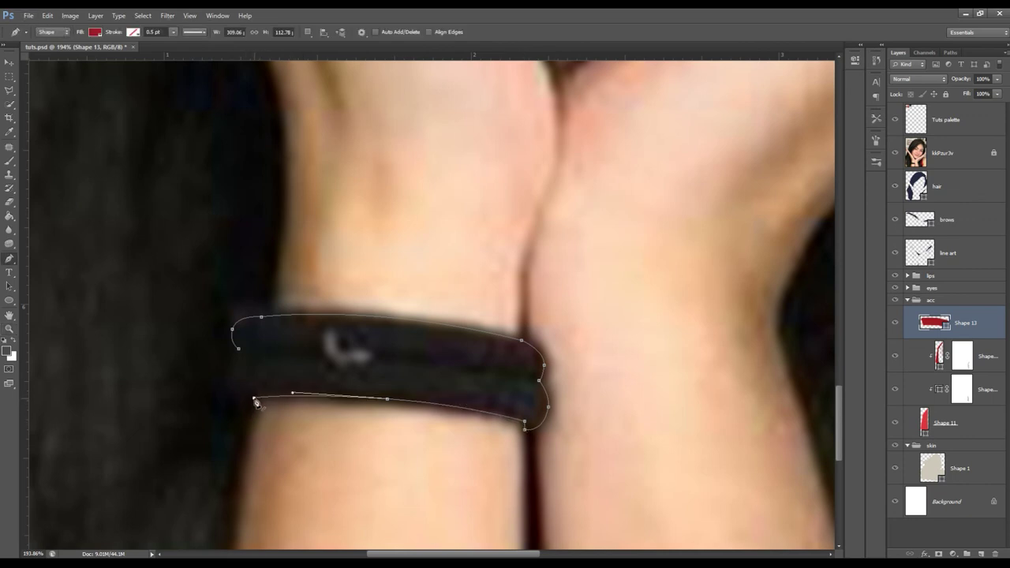
{"action": "mouse_move", "coordinate": [230, 382]}
{"action": "left_mouse_down"}
{"action": "mouse_move", "coordinate": [229, 368]}
{"action": "mouse_move", "coordinate": [228, 401]}
{"action": "left_mouse_up"}
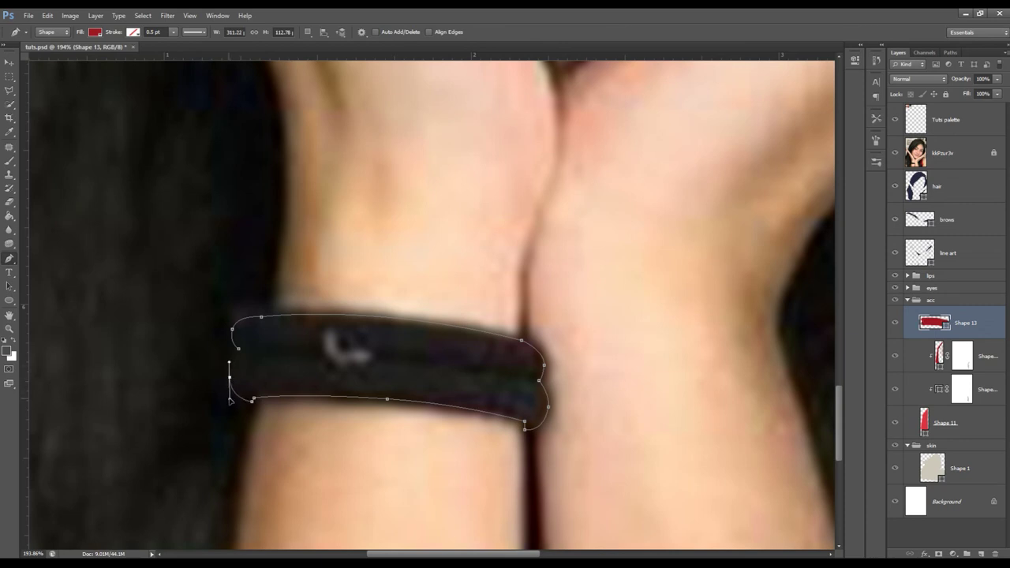
{"action": "left_click", "coordinate": [239, 349]}
{"action": "left_click", "coordinate": [230, 377]}
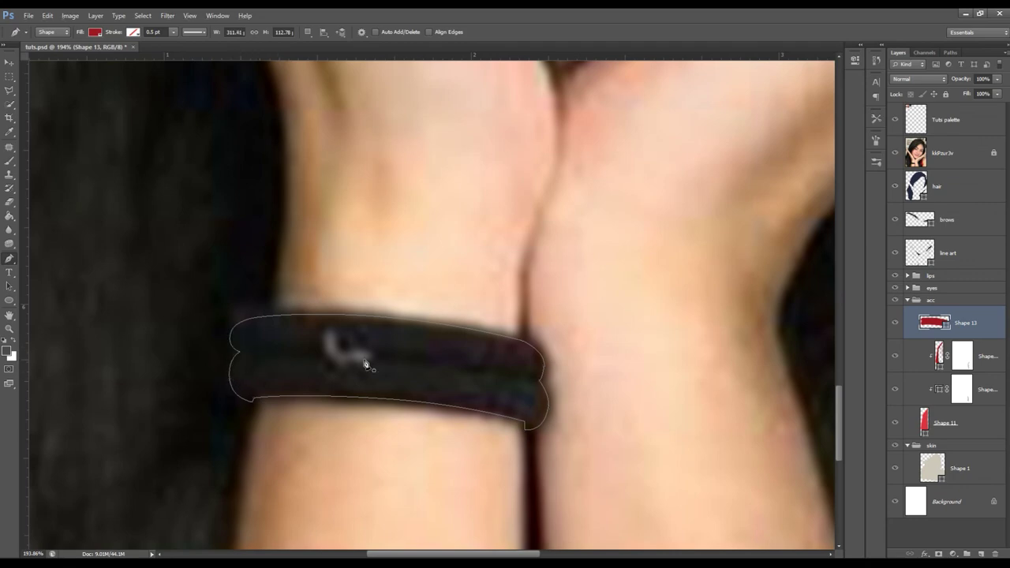
{"action": "left_click", "coordinate": [894, 152]}
{"action": "left_click_drag", "start_coordinate": [587, 274], "coordinate": [667, 398]}
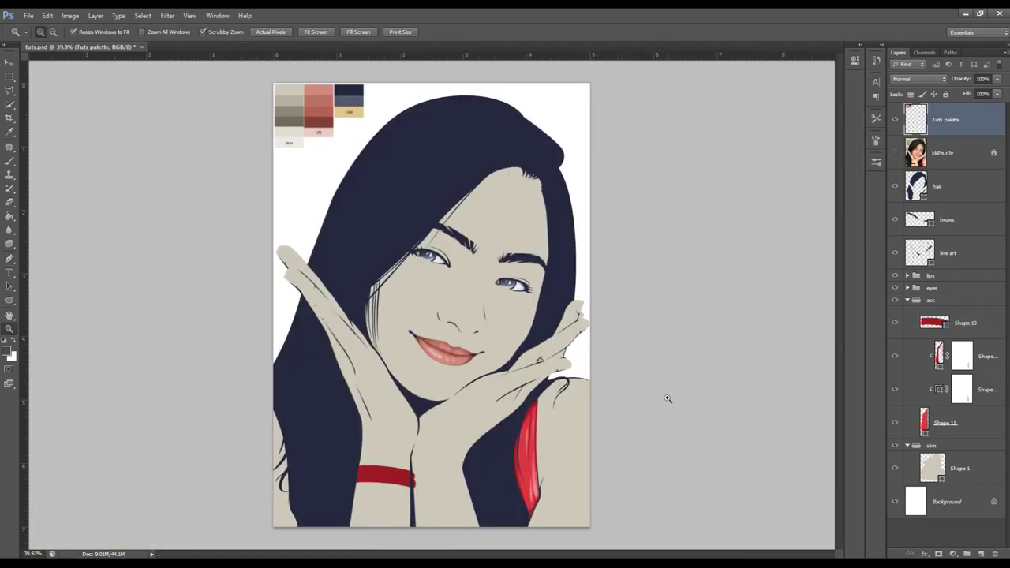
Step: Move Shape 13 out of the acc group and fill it dark brown
{"action": "left_click_drag", "start_coordinate": [934, 329], "coordinate": [971, 242]}
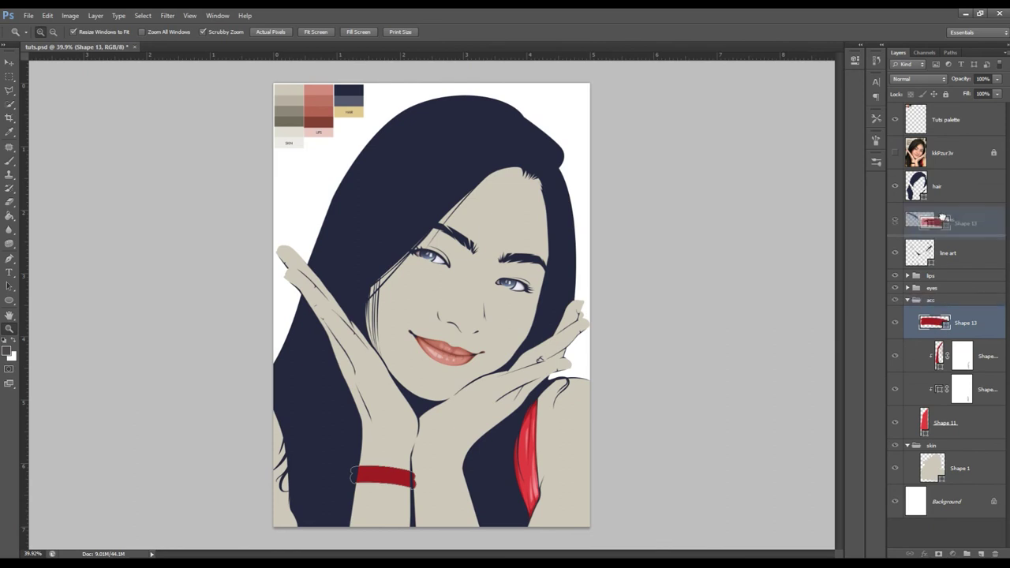
{"action": "left_click", "coordinate": [906, 333]}
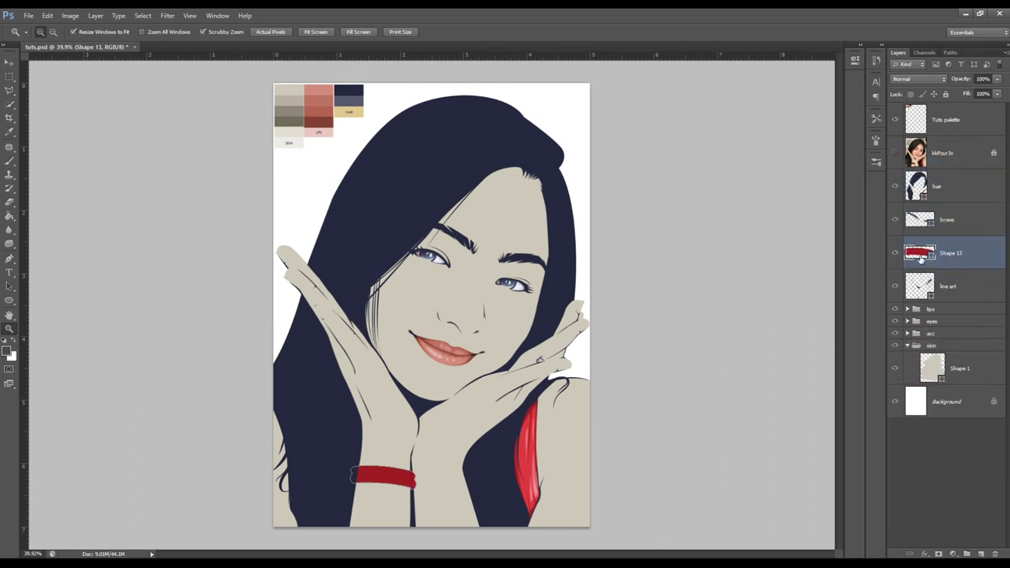
{"action": "double_click", "coordinate": [919, 252]}
{"action": "left_click", "coordinate": [285, 326]}
{"action": "left_click", "coordinate": [389, 196]}
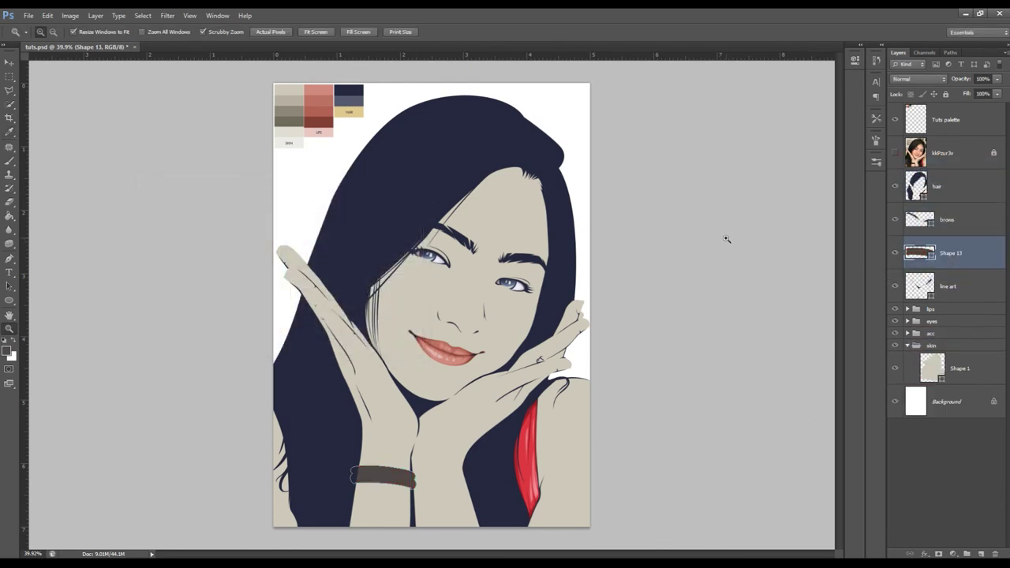
{"action": "left_click", "coordinate": [973, 289]}
{"action": "left_click", "coordinate": [957, 401]}
Step: Place the bracelet above the hair layer and recolour its fill to dark navy
{"action": "left_click", "coordinate": [487, 501]}
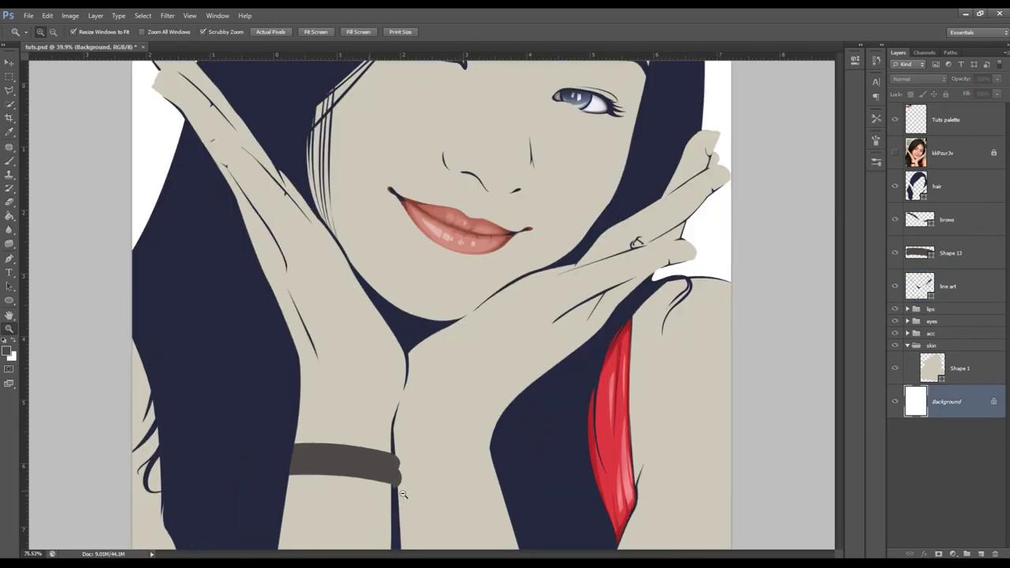
{"action": "left_click_drag", "start_coordinate": [919, 254], "coordinate": [917, 175]}
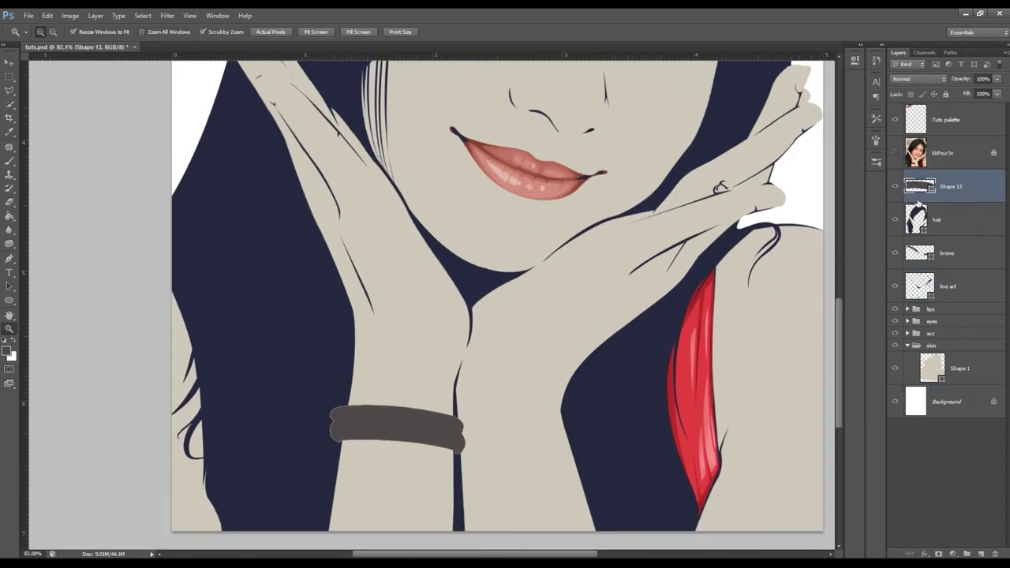
{"action": "double_click", "coordinate": [920, 185]}
{"action": "left_click", "coordinate": [153, 303]}
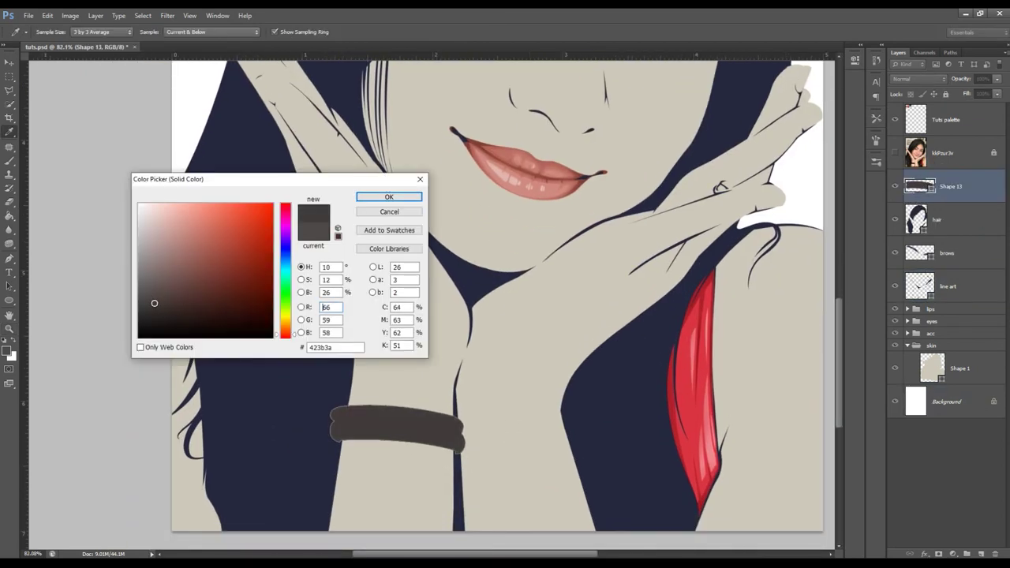
{"action": "left_click", "coordinate": [388, 197]}
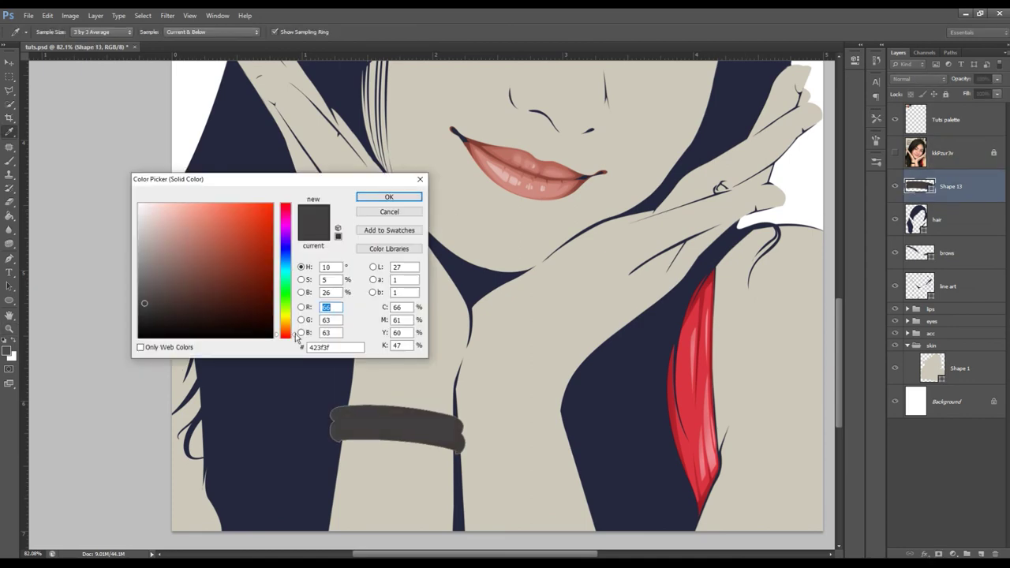
{"action": "left_click_drag", "start_coordinate": [297, 337], "coordinate": [292, 257]}
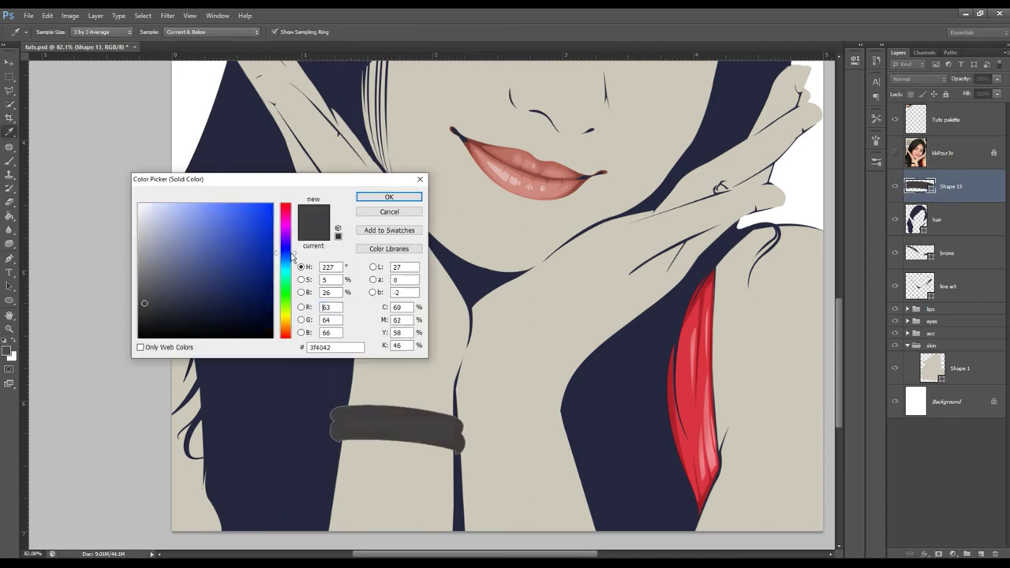
{"action": "left_click_drag", "start_coordinate": [186, 303], "coordinate": [217, 309]}
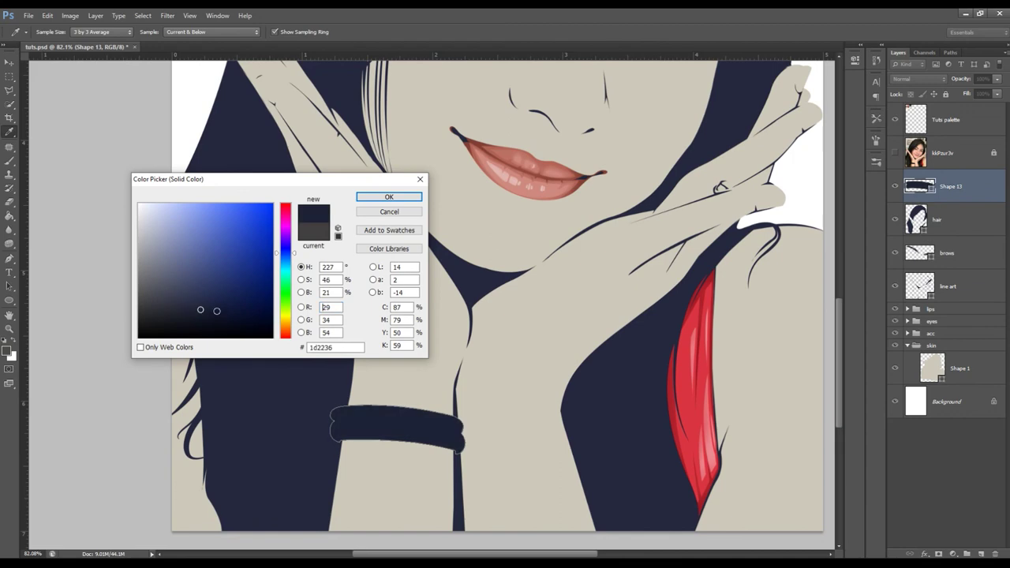
{"action": "left_click", "coordinate": [220, 295]}
{"action": "left_click", "coordinate": [388, 196]}
Step: Compare the navy bracelet against the reference photo and duplicate the Shape 13 layer
{"action": "key", "text": "z"}
{"action": "left_click", "coordinate": [946, 401]}
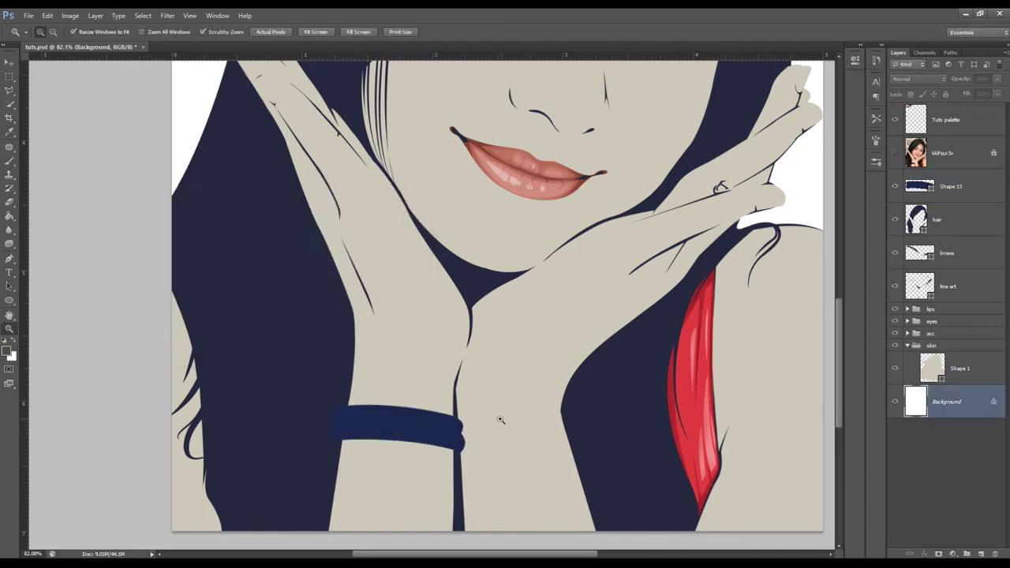
{"action": "left_click", "coordinate": [500, 419]}
{"action": "left_click", "coordinate": [417, 421]}
{"action": "left_click", "coordinate": [894, 153]}
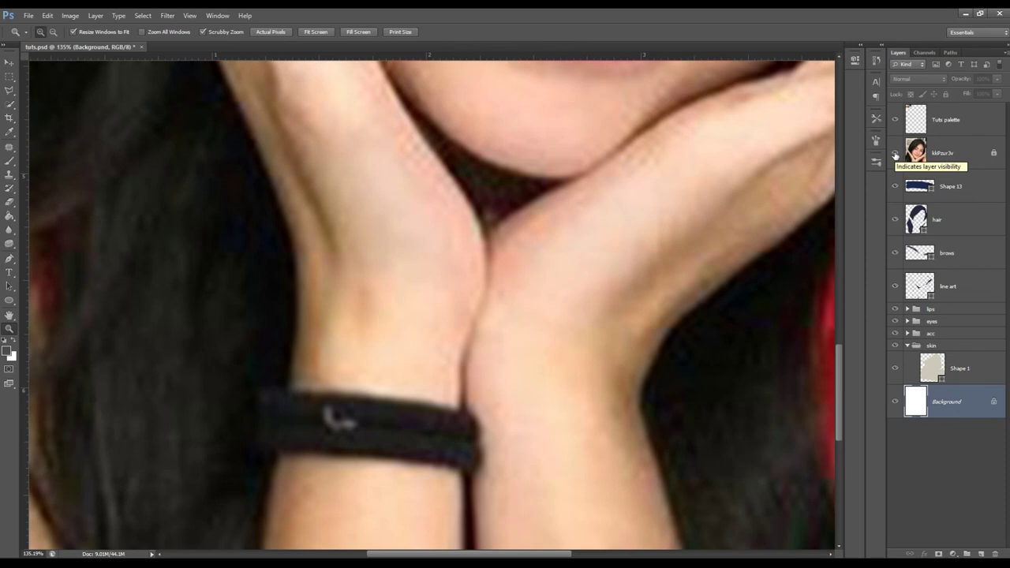
{"action": "left_click", "coordinate": [895, 153]}
{"action": "left_click", "coordinate": [315, 434]}
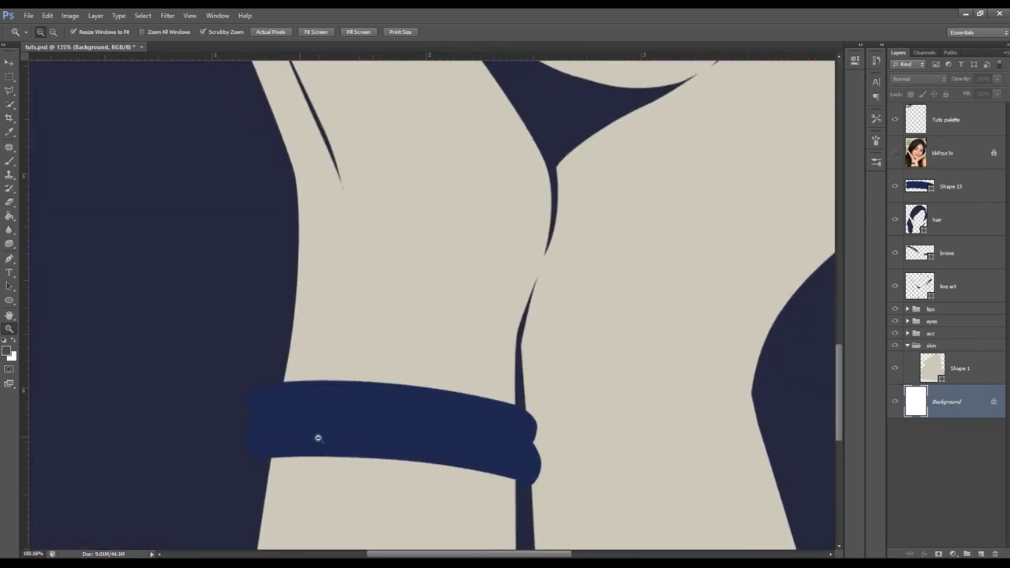
{"action": "left_click", "coordinate": [919, 191]}
{"action": "key", "text": "ctrl+j"}
Step: Change the Shape 13 copy fill to a lighter navy
{"action": "double_click", "coordinate": [927, 187]}
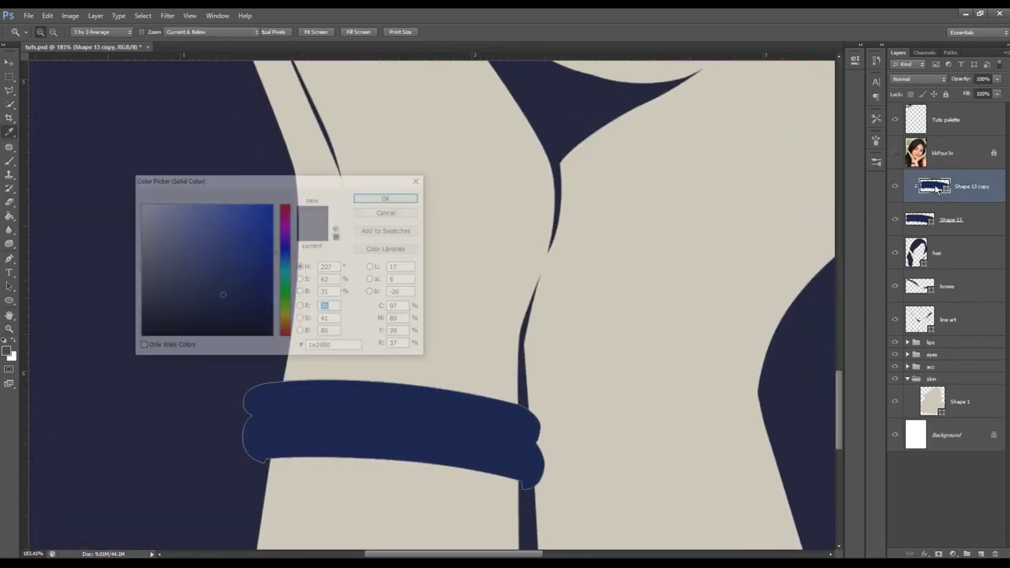
{"action": "left_click", "coordinate": [211, 284]}
{"action": "left_click", "coordinate": [388, 197]}
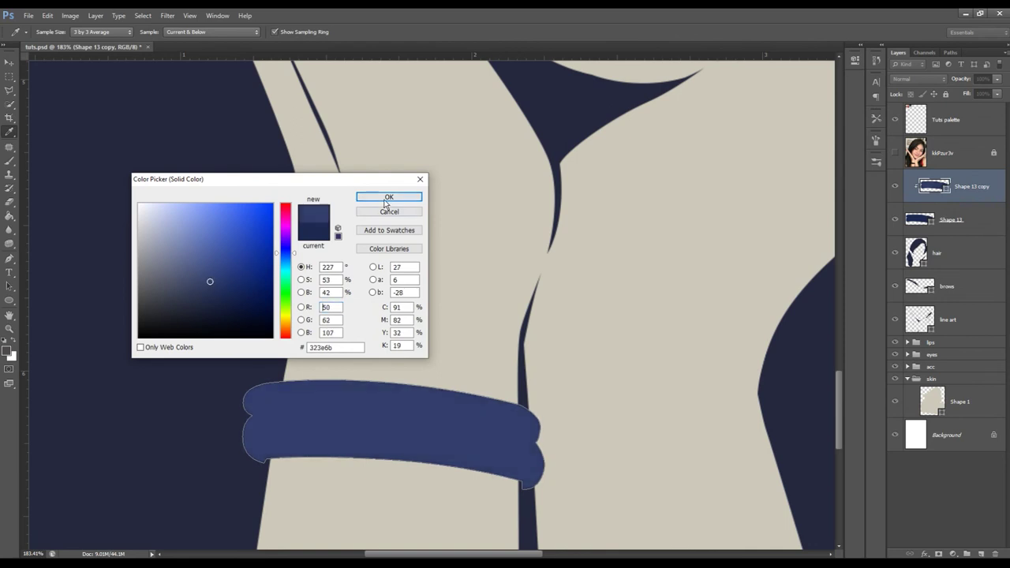
{"action": "key", "text": "z"}
Step: Set the Pen to subtract and start a cut path curving across the bracelet's middle
{"action": "key", "text": "p"}
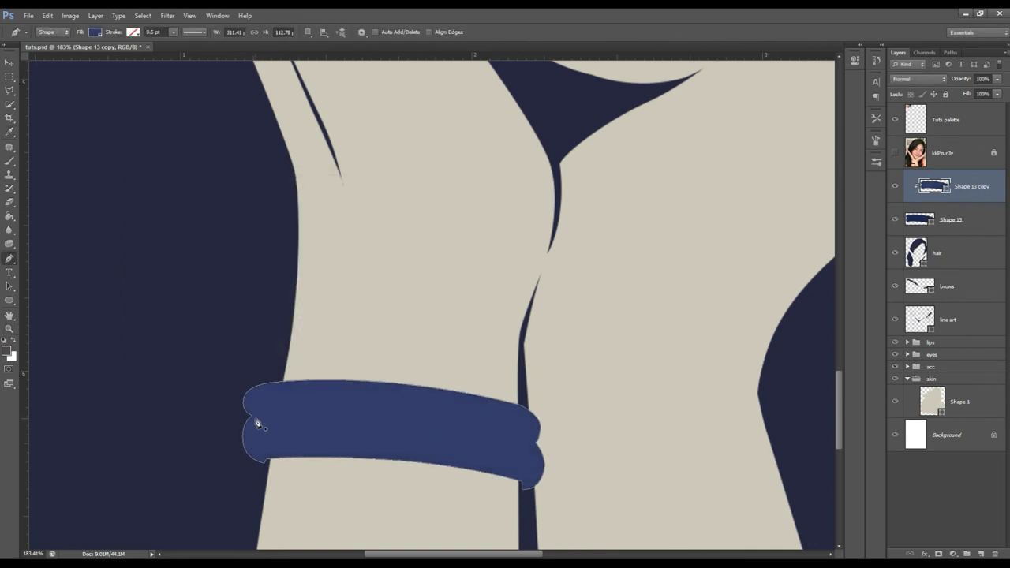
{"action": "left_click", "coordinate": [307, 31]}
{"action": "left_click", "coordinate": [335, 63]}
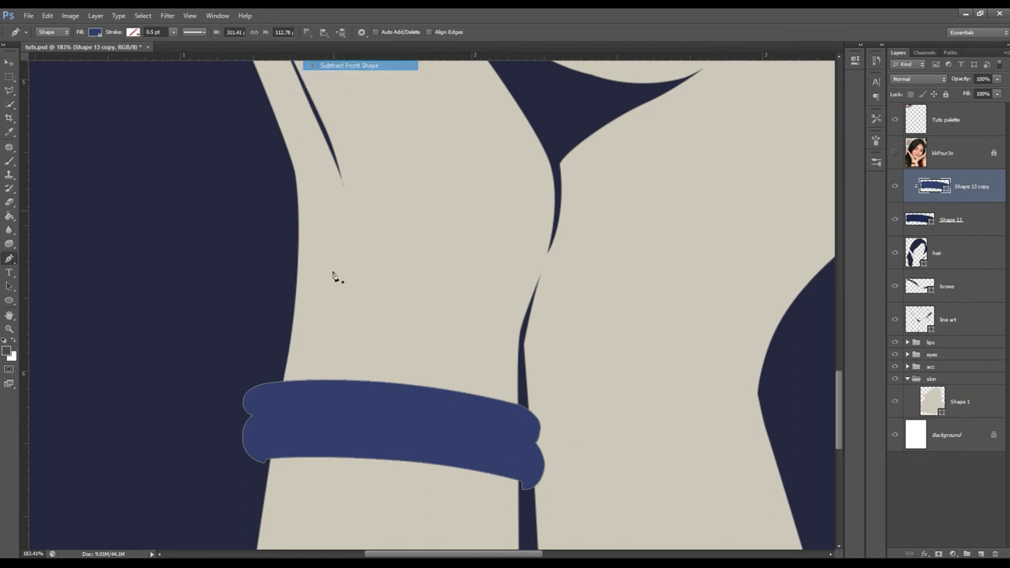
{"action": "left_click", "coordinate": [255, 418]}
{"action": "left_click_drag", "start_coordinate": [530, 446], "coordinate": [660, 490]}
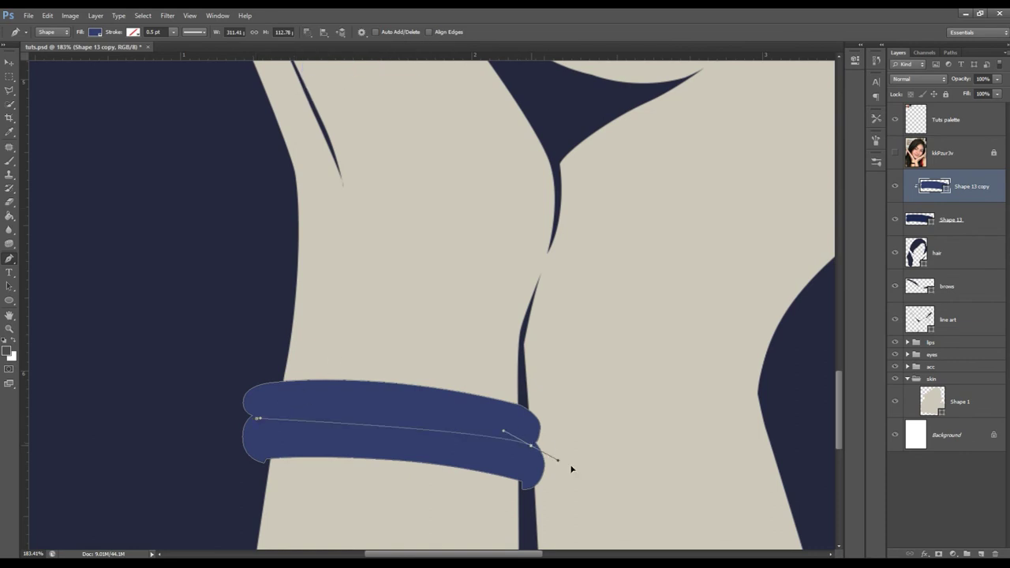
{"action": "left_click", "coordinate": [530, 446], "text": "alt"}
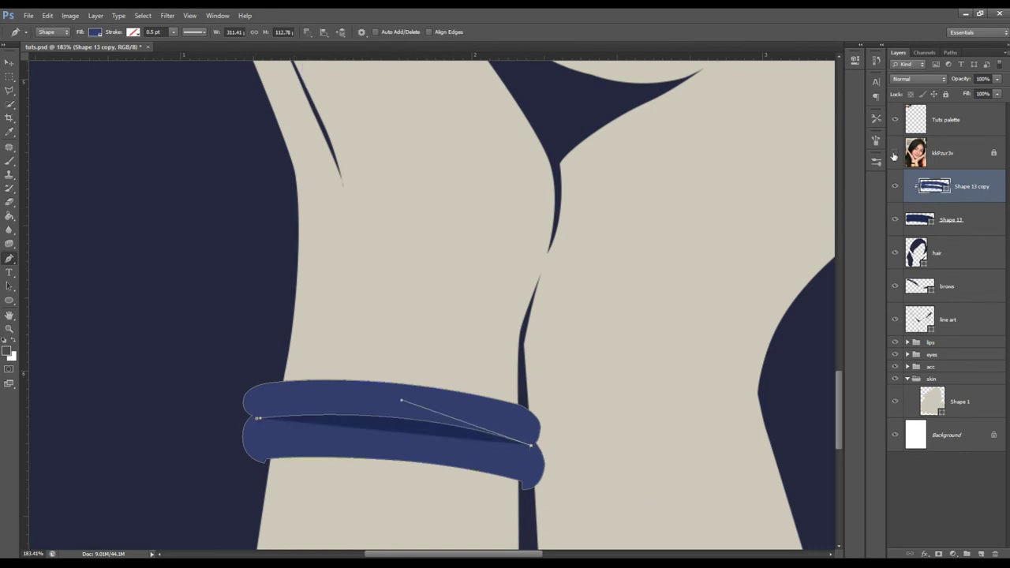
{"action": "left_click", "coordinate": [894, 154]}
{"action": "left_click", "coordinate": [894, 154]}
Step: Finish the cut path down the right end and along the lower edge, closing it
{"action": "left_click", "coordinate": [541, 464]}
{"action": "left_click", "coordinate": [531, 486]}
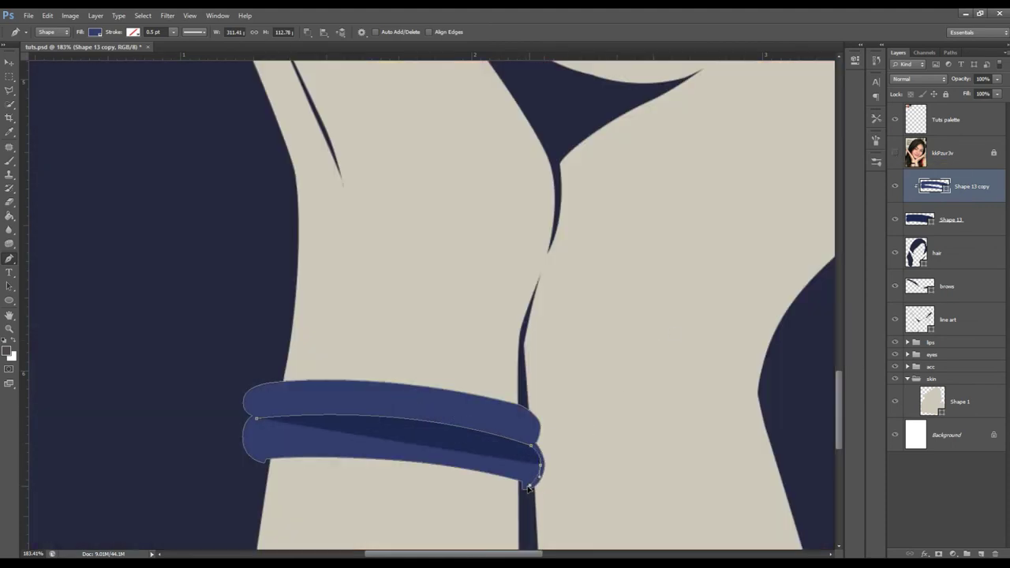
{"action": "left_click", "coordinate": [534, 483]}
{"action": "left_click_drag", "start_coordinate": [504, 472], "coordinate": [504, 478]}
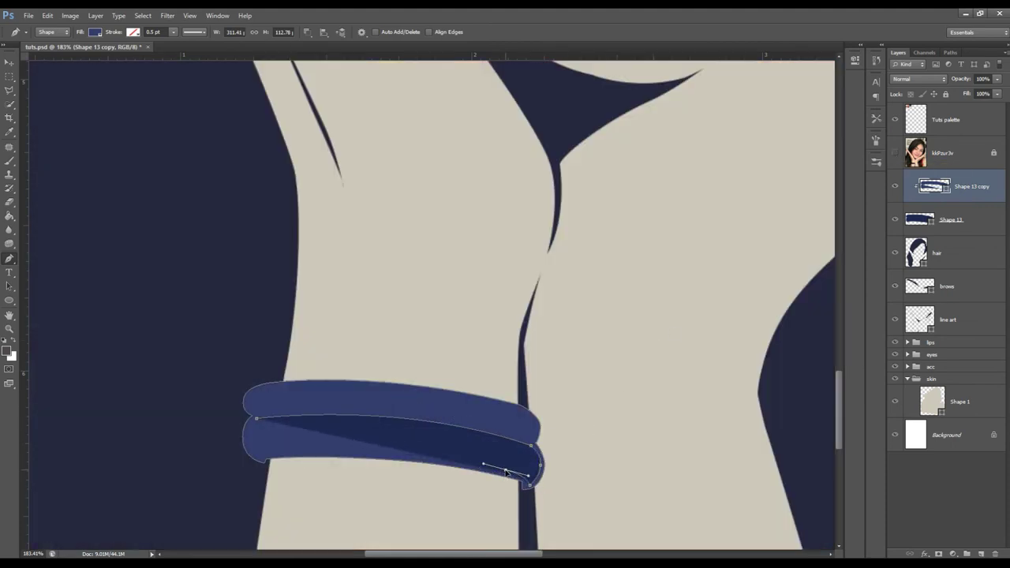
{"action": "left_click_drag", "start_coordinate": [265, 458], "coordinate": [168, 470]}
{"action": "left_click", "coordinate": [263, 455], "text": "alt"}
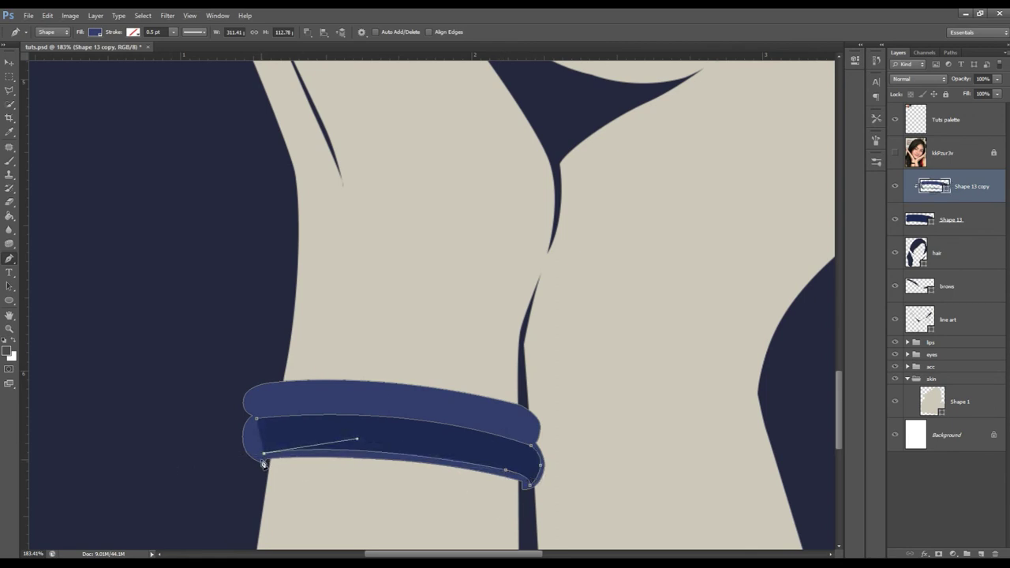
{"action": "left_click_drag", "start_coordinate": [257, 416], "coordinate": [278, 392]}
{"action": "key", "text": "Return"}
Step: Draw and close a second shading path around the band from its lower-left end
{"action": "left_click", "coordinate": [517, 433], "text": "ctrl"}
{"action": "left_click", "coordinate": [263, 459]}
{"action": "left_click_drag", "start_coordinate": [295, 474], "coordinate": [350, 478]}
{"action": "mouse_move", "coordinate": [579, 511]}
{"action": "left_mouse_down"}
{"action": "mouse_move", "coordinate": [574, 412]}
{"action": "mouse_move", "coordinate": [467, 359]}
{"action": "left_mouse_up"}
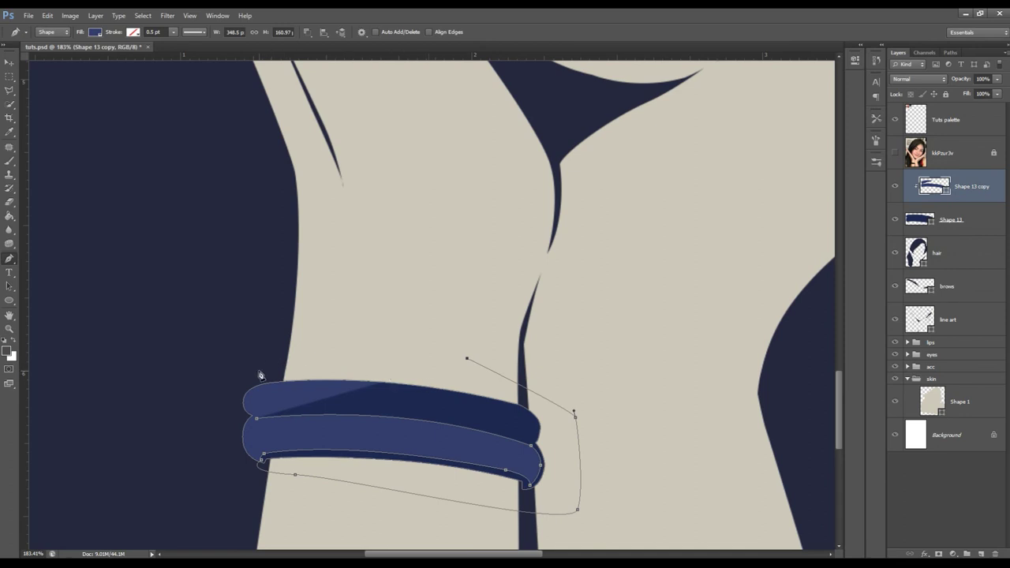
{"action": "left_click", "coordinate": [235, 376]}
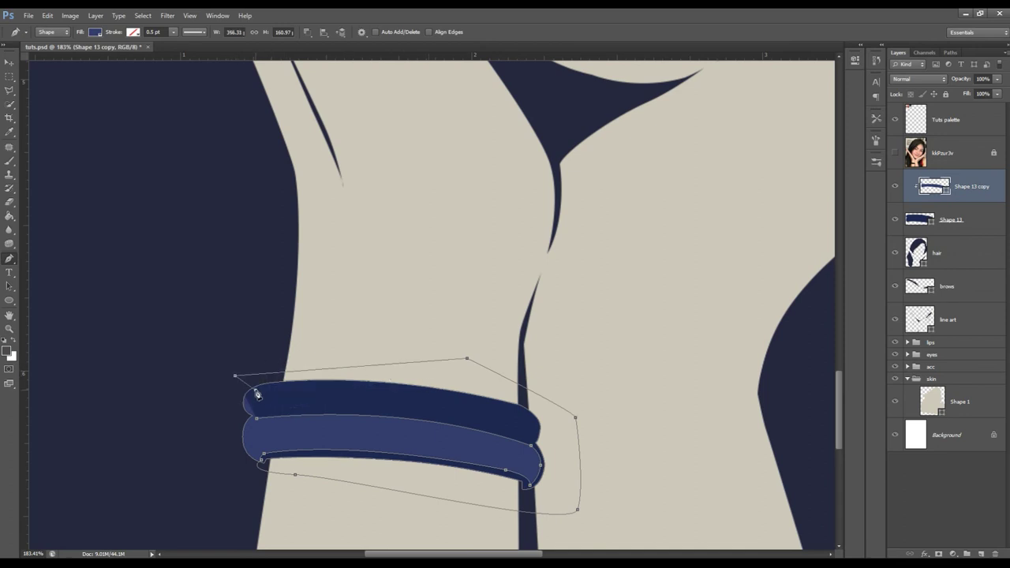
{"action": "left_click_drag", "start_coordinate": [520, 411], "coordinate": [686, 458]}
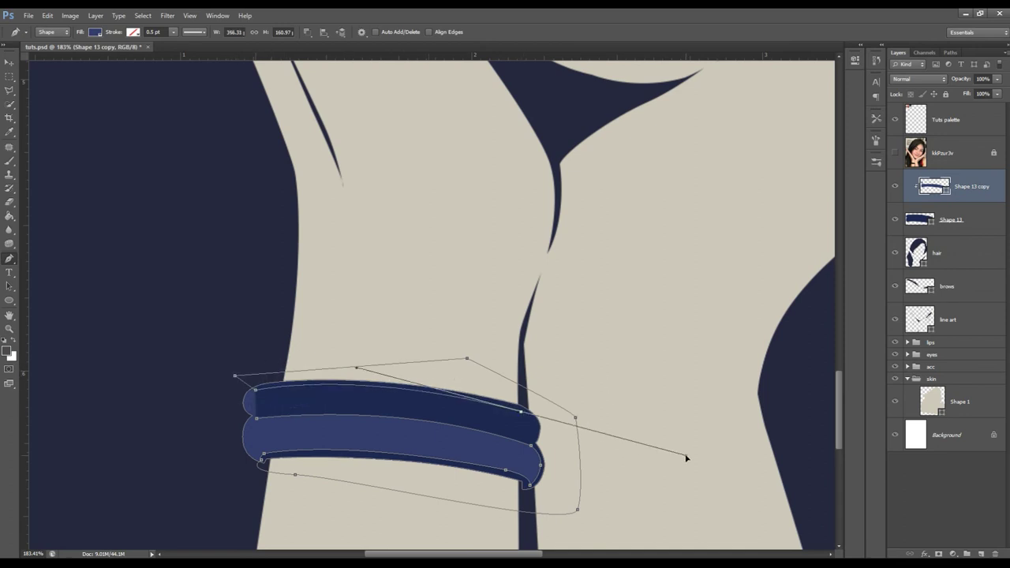
{"action": "left_click", "coordinate": [521, 411], "text": "alt"}
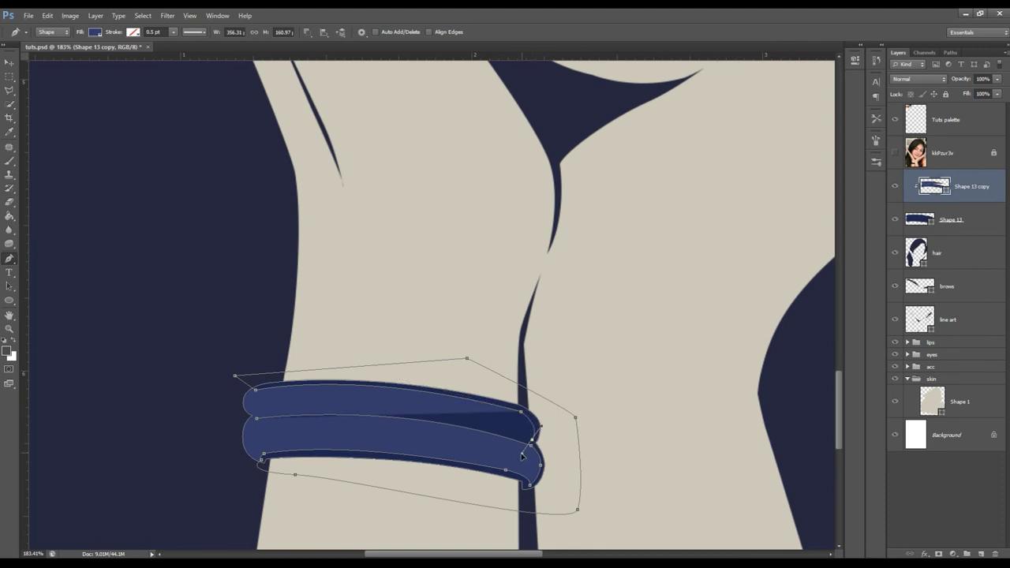
{"action": "left_click", "coordinate": [532, 445]}
{"action": "left_click_drag", "start_coordinate": [257, 412], "coordinate": [119, 428]}
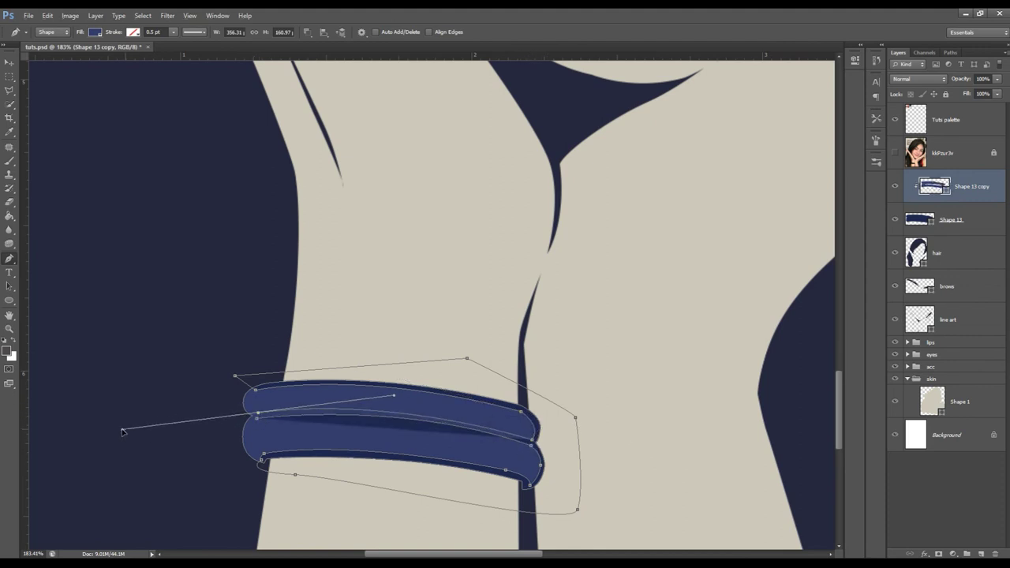
{"action": "left_click", "coordinate": [257, 412], "text": "alt"}
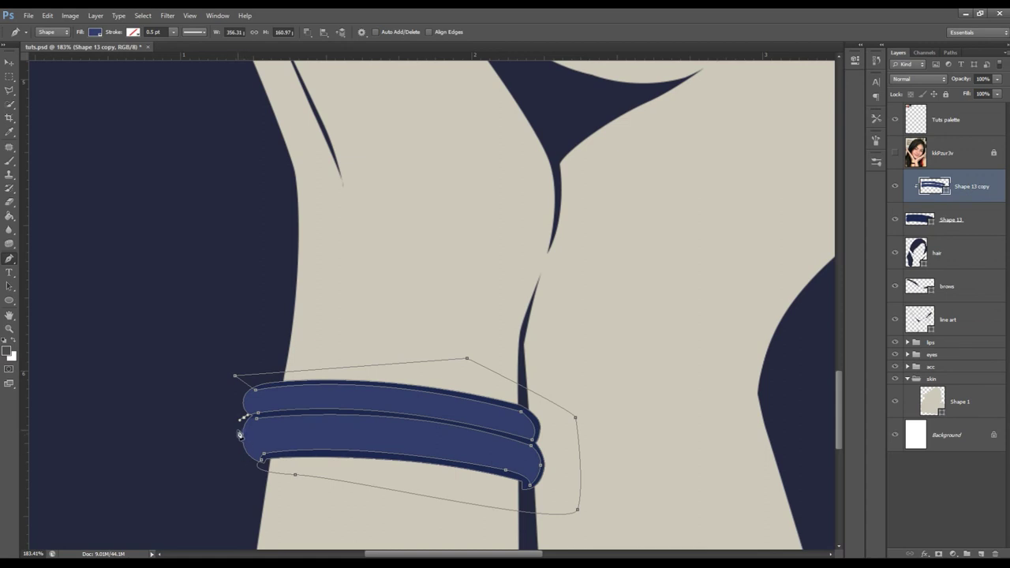
{"action": "key", "text": "Return"}
Step: Pull the shading outward around the upper band's left end with Direct Selection
{"action": "left_click", "coordinate": [261, 394], "text": "ctrl"}
{"action": "left_click", "coordinate": [239, 397], "text": "ctrl"}
{"action": "left_click", "coordinate": [266, 480], "text": "ctrl"}
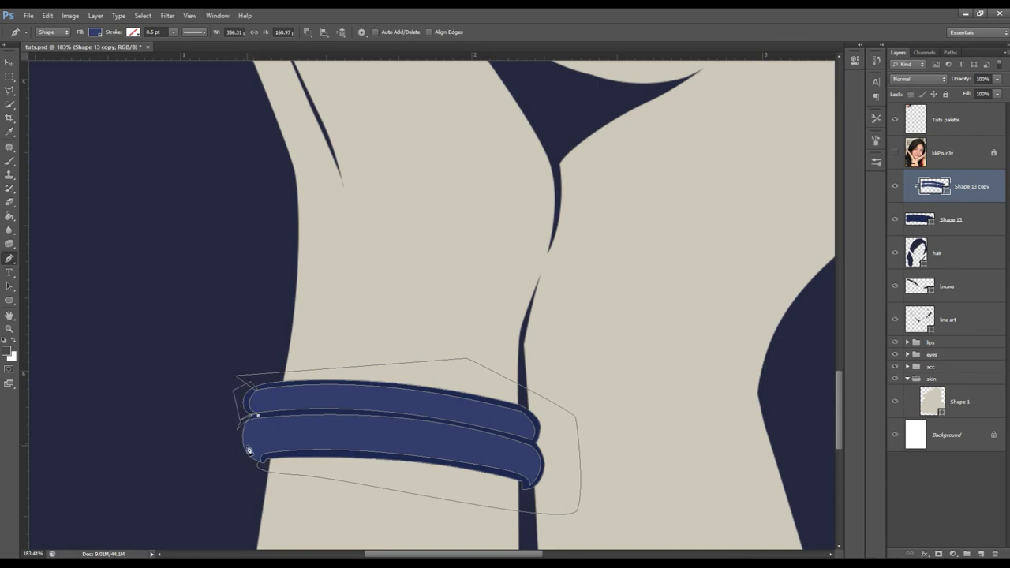
{"action": "left_click_drag", "start_coordinate": [233, 431], "coordinate": [238, 425]}
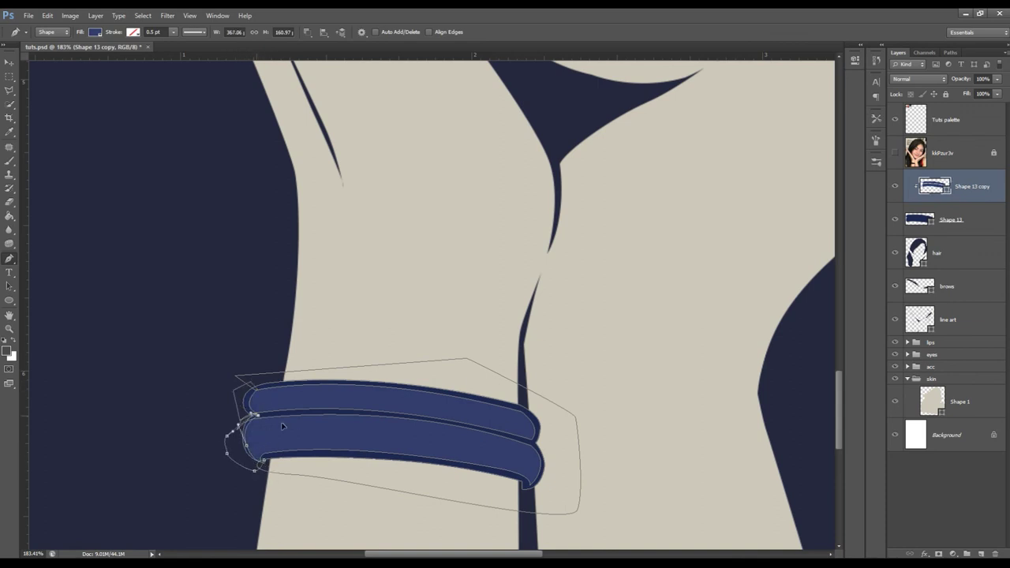
{"action": "left_click", "coordinate": [946, 434]}
{"action": "key", "text": "z"}
{"action": "left_click_drag", "start_coordinate": [505, 369], "coordinate": [726, 392]}
{"action": "left_click", "coordinate": [565, 368], "text": "ctrl"}
{"action": "left_click", "coordinate": [725, 383]}
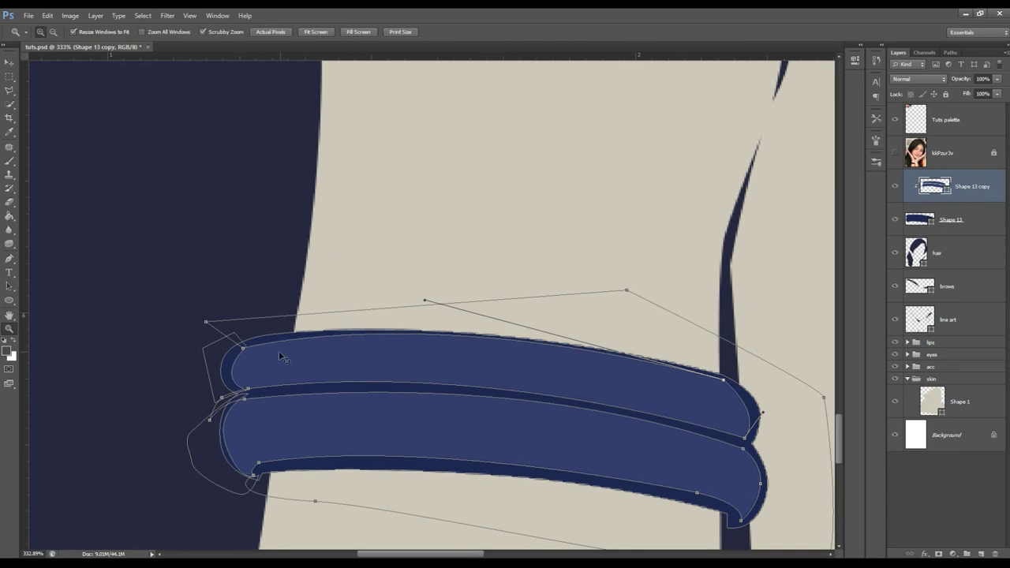
Step: Reshape the lower band's bottom anchors and curve on the Shape 13 copy shading
{"action": "key", "text": "p"}
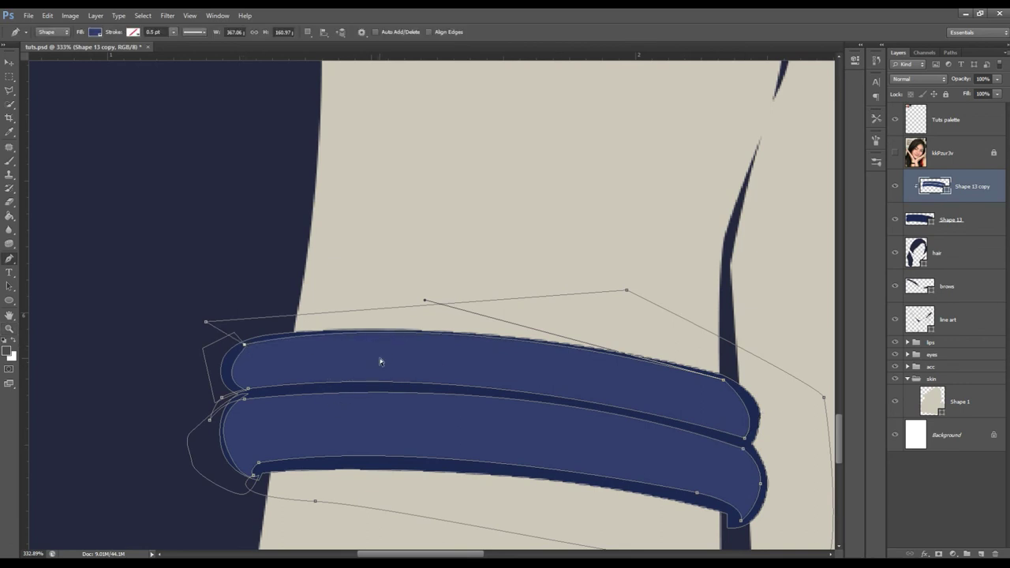
{"action": "key", "text": "z"}
{"action": "scroll", "coordinate": [523, 316], "scroll_direction": "down", "scroll_amount": 5}
{"action": "key", "text": "alt+comma"}
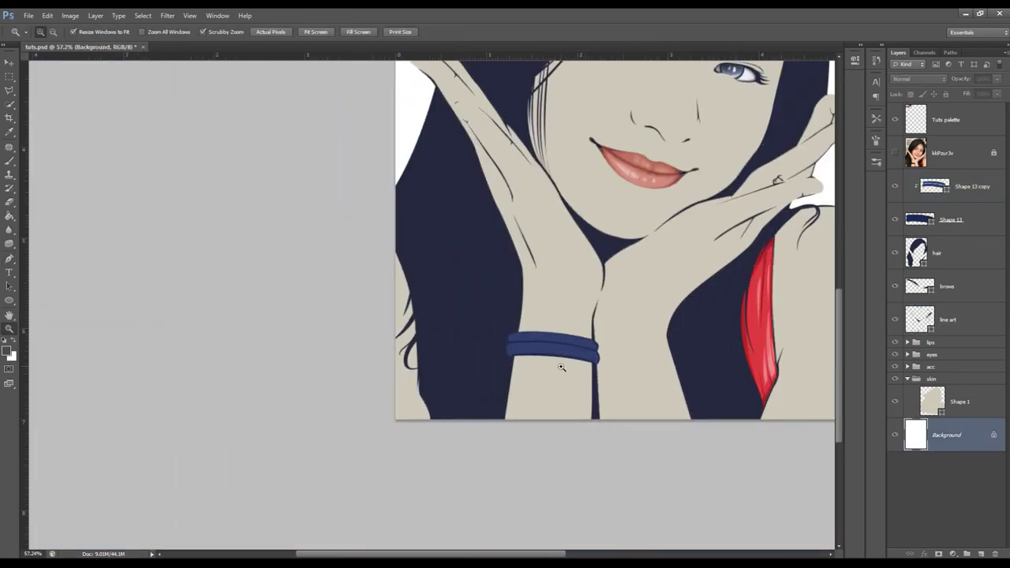
{"action": "scroll", "coordinate": [553, 376], "scroll_direction": "down", "scroll_amount": 1}
{"action": "left_click_drag", "start_coordinate": [553, 375], "coordinate": [646, 404]}
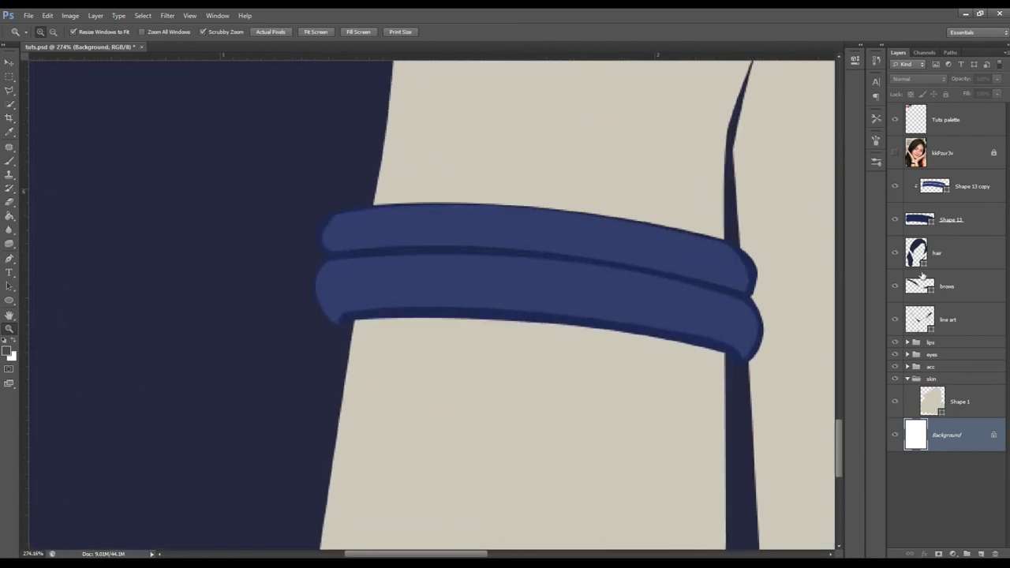
{"action": "left_click", "coordinate": [734, 351], "text": "ctrl"}
{"action": "left_click", "coordinate": [705, 338], "text": "ctrl"}
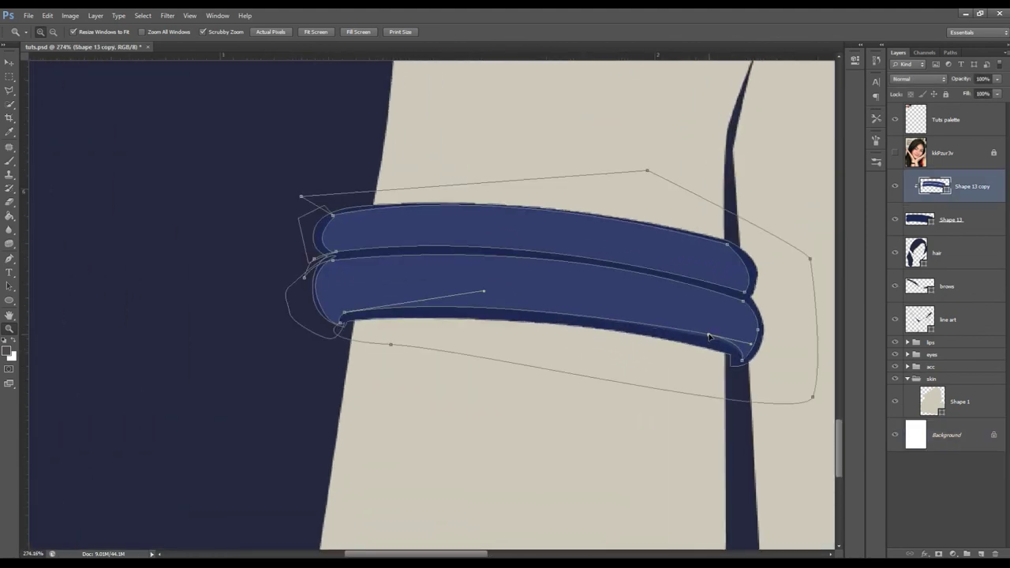
{"action": "left_click_drag", "start_coordinate": [354, 315], "coordinate": [339, 325]}
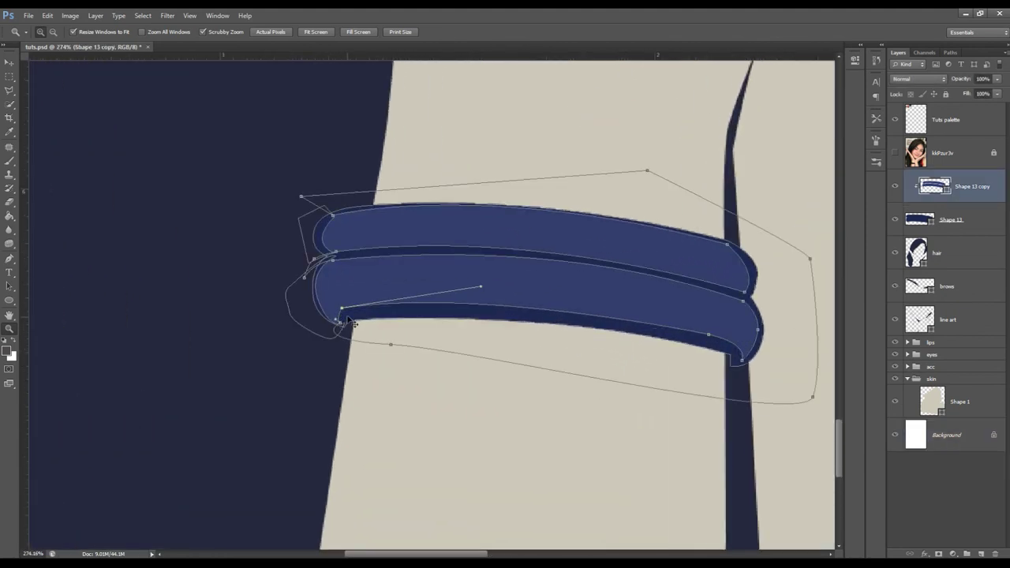
{"action": "left_click_drag", "start_coordinate": [480, 287], "coordinate": [488, 286]}
{"action": "left_click_drag", "start_coordinate": [709, 337], "coordinate": [713, 338]}
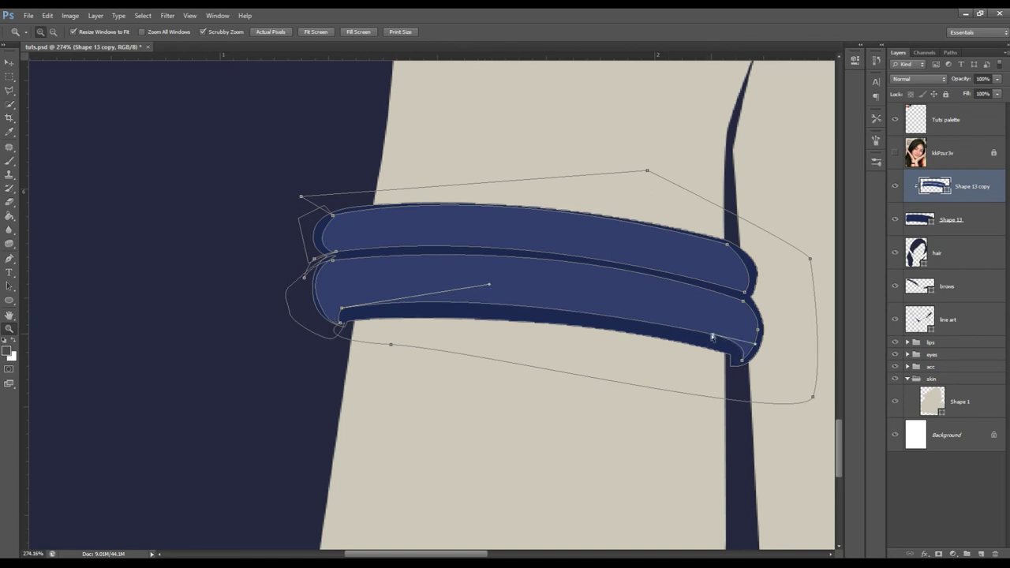
Step: Set the Pen to Subtract Front Shape and cut away the band's left end
{"action": "key", "text": "p"}
{"action": "left_click", "coordinate": [307, 32]}
{"action": "left_click", "coordinate": [351, 66]}
{"action": "left_click_drag", "start_coordinate": [327, 277], "coordinate": [325, 291]}
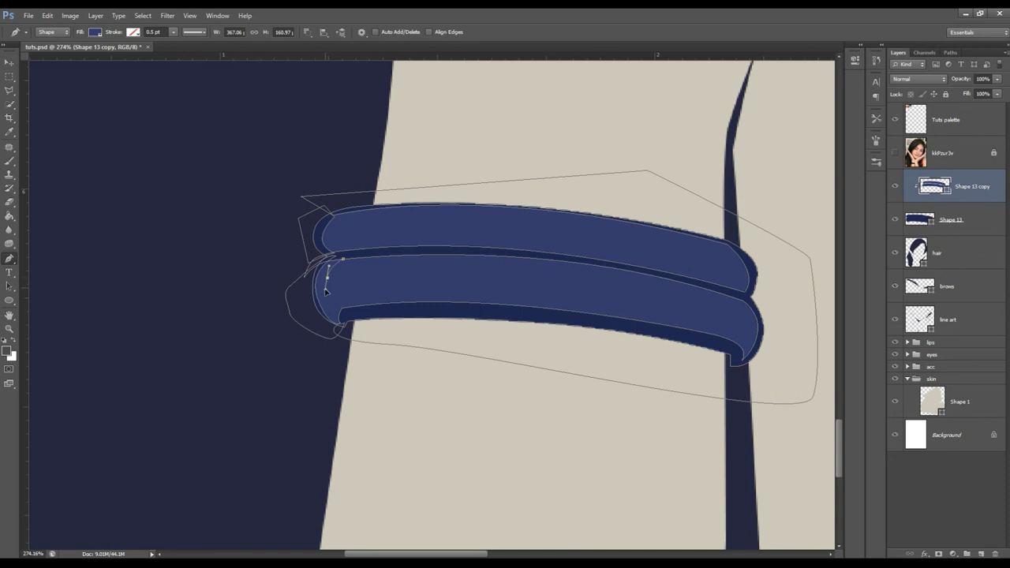
{"action": "left_click", "coordinate": [335, 337]}
{"action": "left_click", "coordinate": [295, 326]}
{"action": "left_click", "coordinate": [276, 285]}
{"action": "left_click", "coordinate": [280, 247]}
{"action": "left_click", "coordinate": [292, 204]}
{"action": "left_click", "coordinate": [354, 200]}
{"action": "left_click", "coordinate": [333, 245]}
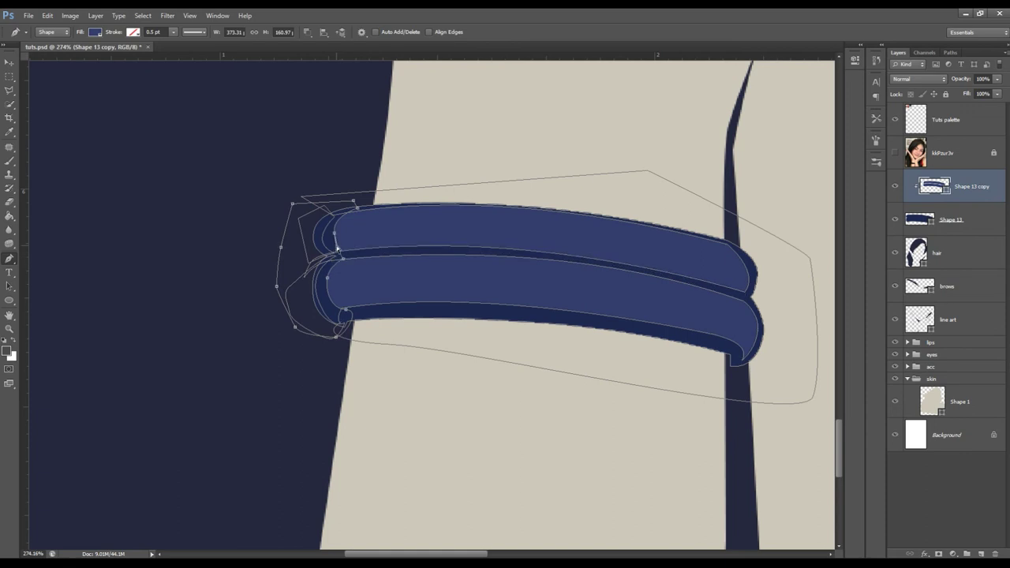
{"action": "left_click_drag", "start_coordinate": [375, 219], "coordinate": [363, 212]}
Step: Zoom in on the bracelet and reselect Shape 13 copy, hiding its path outline
{"action": "left_click", "coordinate": [931, 367]}
{"action": "key", "text": "z"}
{"action": "mouse_move", "coordinate": [626, 254]}
{"action": "left_mouse_down"}
{"action": "mouse_move", "coordinate": [545, 237]}
{"action": "mouse_move", "coordinate": [681, 255]}
{"action": "left_mouse_up"}
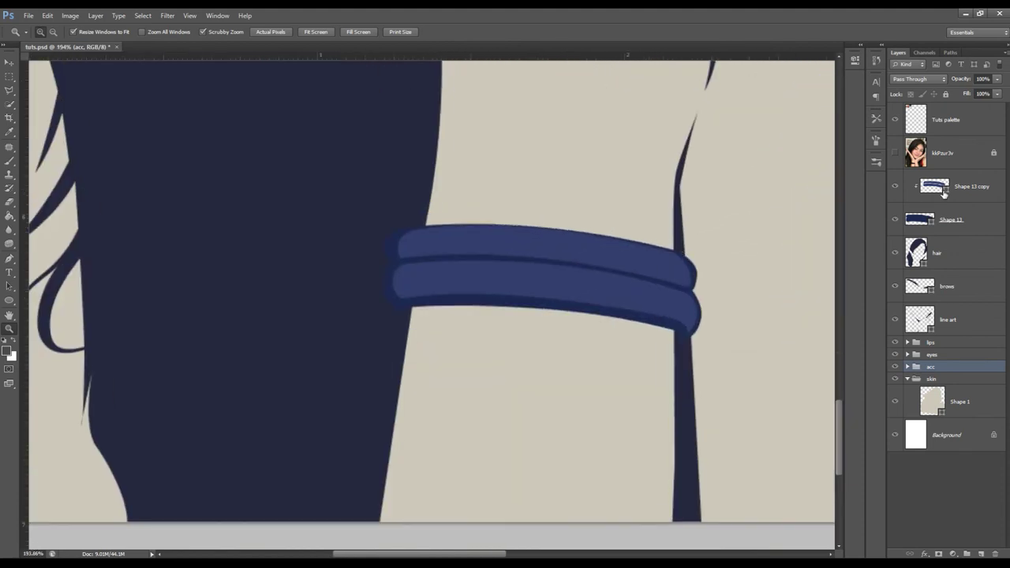
{"action": "left_click", "coordinate": [642, 310], "text": "ctrl"}
{"action": "key", "text": "p"}
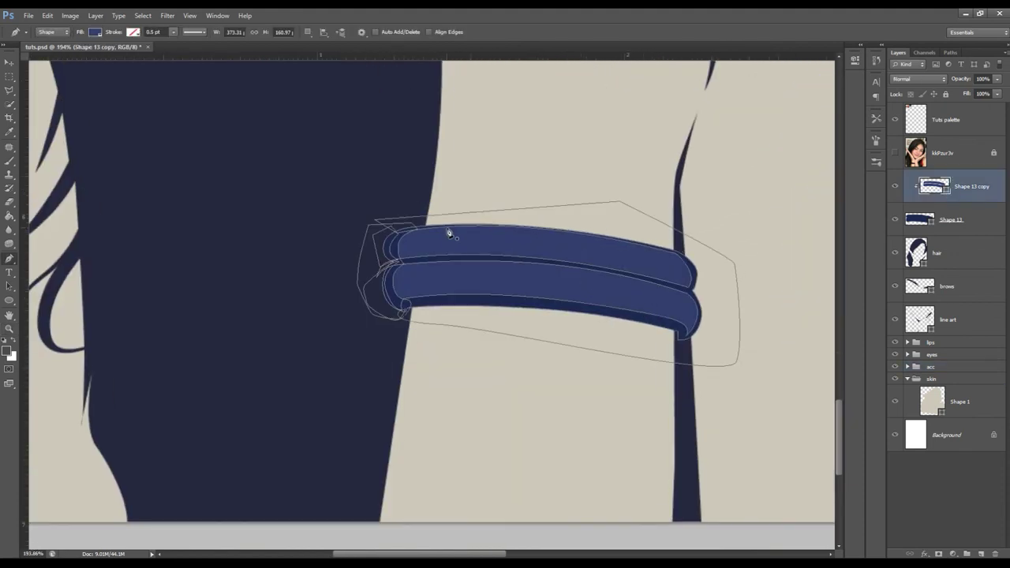
{"action": "key", "text": "Escape"}
Step: Draw a thin highlight shape along the upper bracelet band and fill it lighter blue
{"action": "left_click", "coordinate": [431, 230]}
{"action": "left_click_drag", "start_coordinate": [672, 256], "coordinate": [794, 293]}
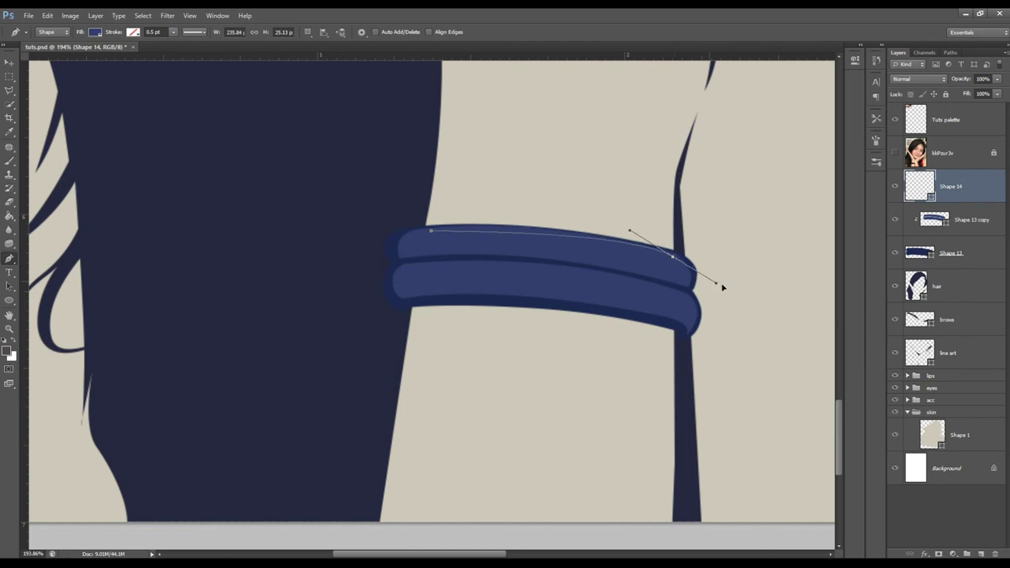
{"action": "left_click", "coordinate": [673, 258], "text": "alt"}
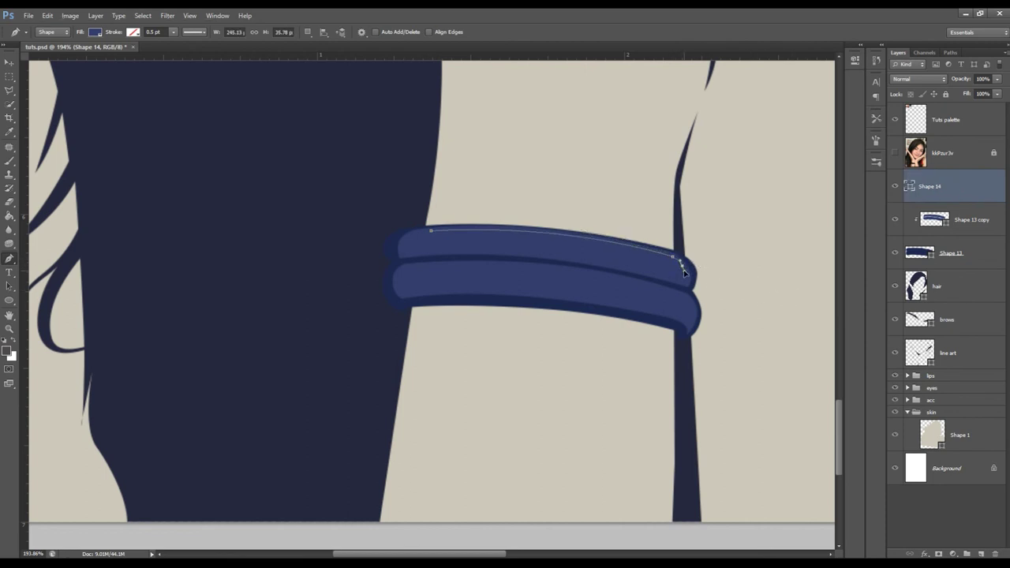
{"action": "left_click", "coordinate": [430, 232]}
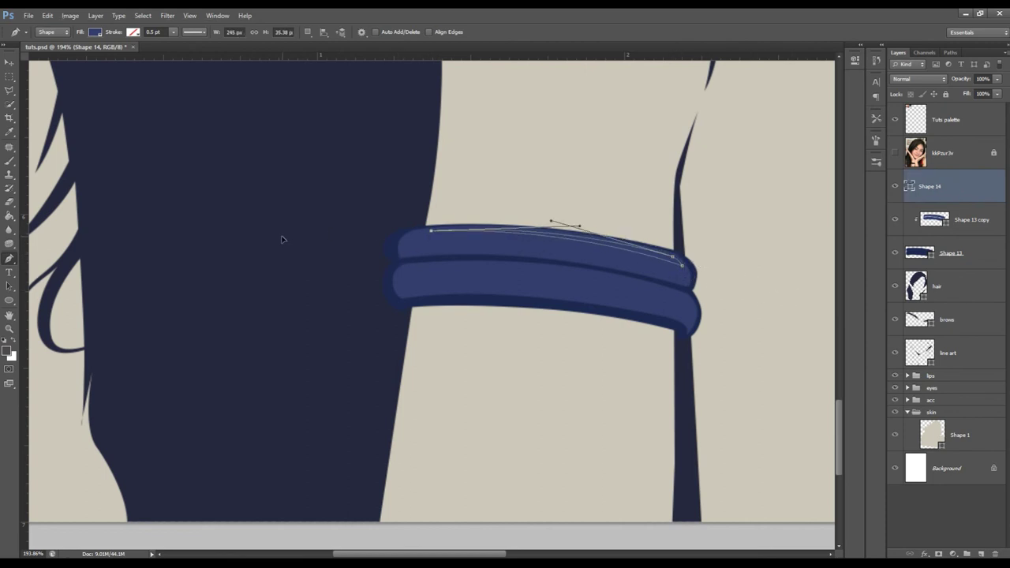
{"action": "double_click", "coordinate": [909, 186]}
{"action": "left_click", "coordinate": [192, 265]}
{"action": "key", "text": "Return"}
Step: Draw a matching thin highlight shape along the lower bracelet band
{"action": "left_click", "coordinate": [439, 269]}
{"action": "left_click_drag", "start_coordinate": [680, 294], "coordinate": [689, 303]}
{"action": "mouse_move", "coordinate": [441, 268]}
{"action": "left_mouse_down"}
{"action": "mouse_move", "coordinate": [591, 261]}
{"action": "mouse_move", "coordinate": [558, 257]}
{"action": "left_mouse_up"}
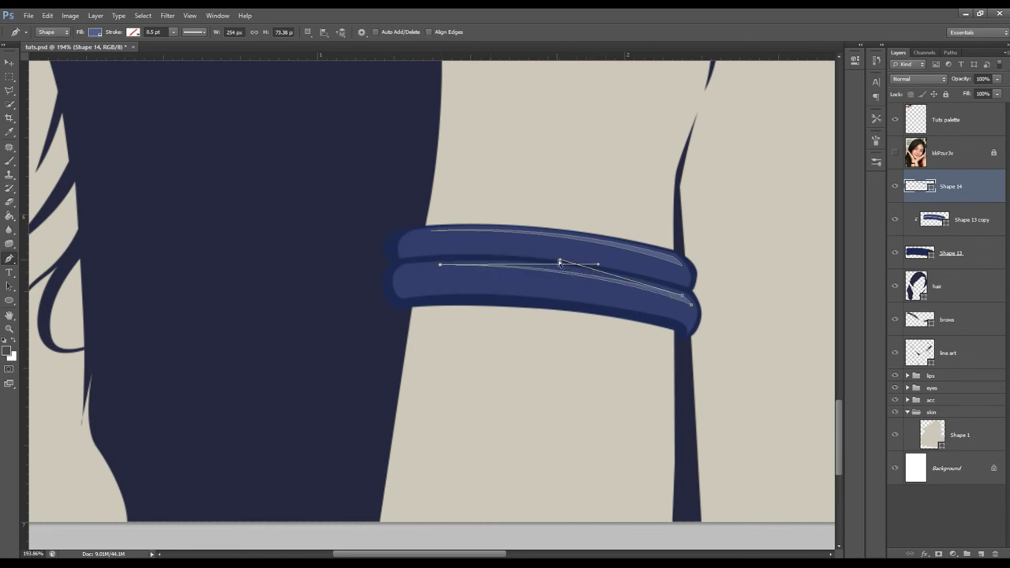
{"action": "key", "text": "Return"}
Step: Zoom in to inspect the bracelet highlights, then zoom out to the whole portrait
{"action": "key", "text": "alt+period"}
{"action": "key", "text": "z"}
{"action": "key", "text": "ctrl+0"}
{"action": "left_click_drag", "start_coordinate": [405, 455], "coordinate": [442, 456]}
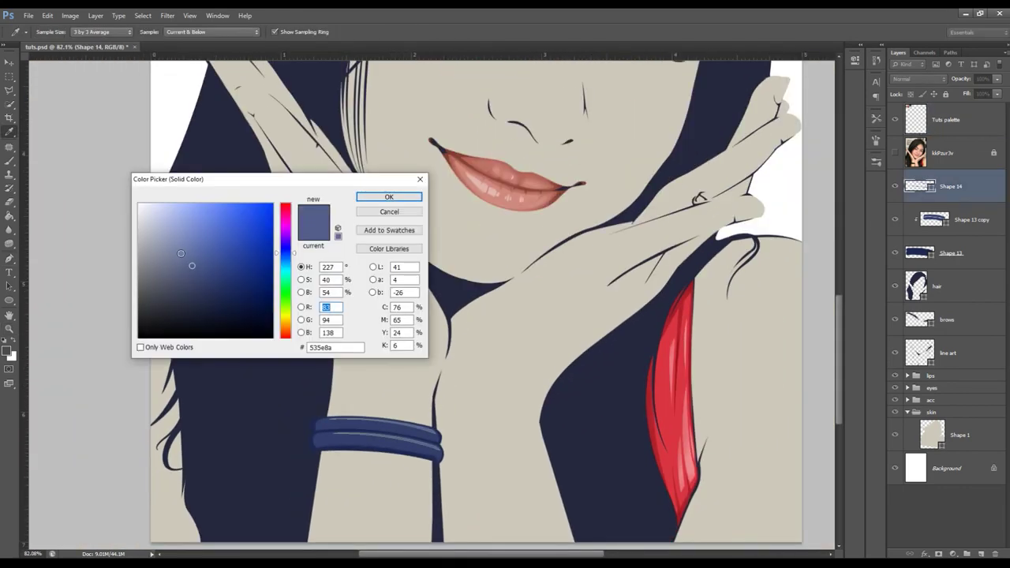
{"action": "key", "text": "Return"}
{"action": "key", "text": "z"}
{"action": "key", "text": "alt+period"}
{"action": "left_click_drag", "start_coordinate": [505, 289], "coordinate": [410, 288]}
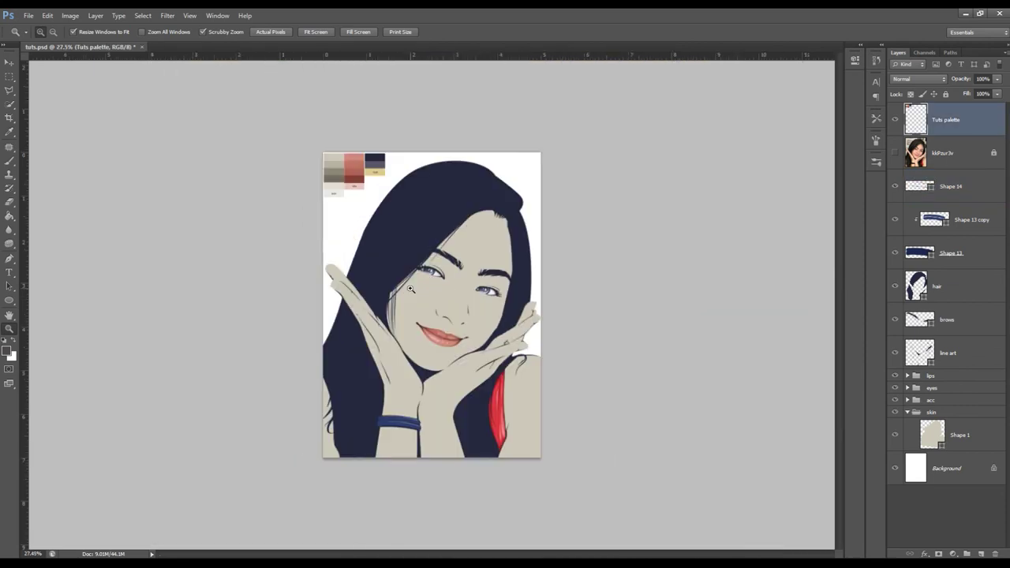
Step: Group the Shape 14, Shape 13 copy and Shape 13 bracelet layers
{"action": "left_click", "coordinate": [894, 152]}
{"action": "left_click", "coordinate": [894, 152]}
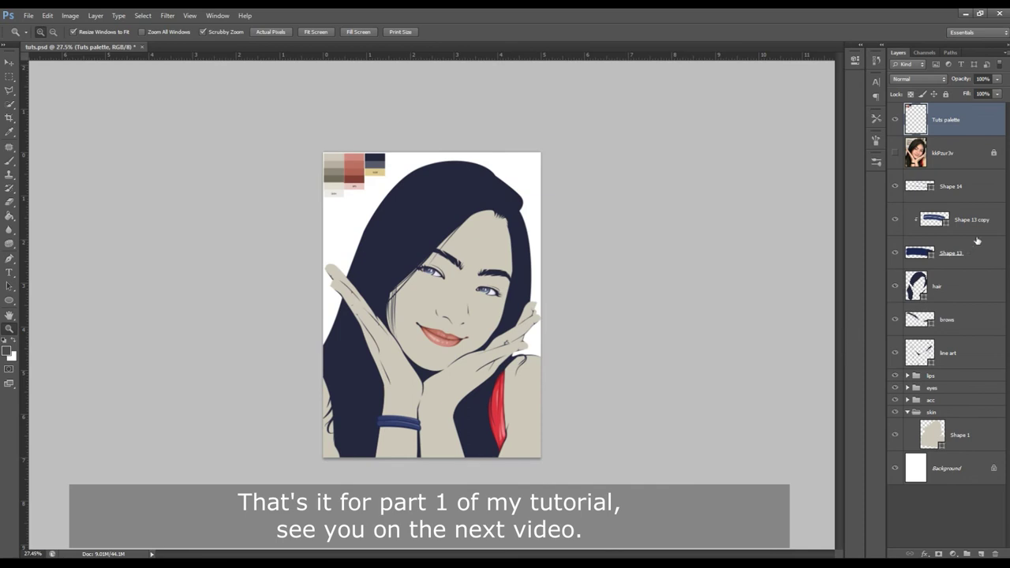
{"action": "left_click", "coordinate": [970, 189]}
{"action": "left_click", "coordinate": [947, 255], "text": "shift"}
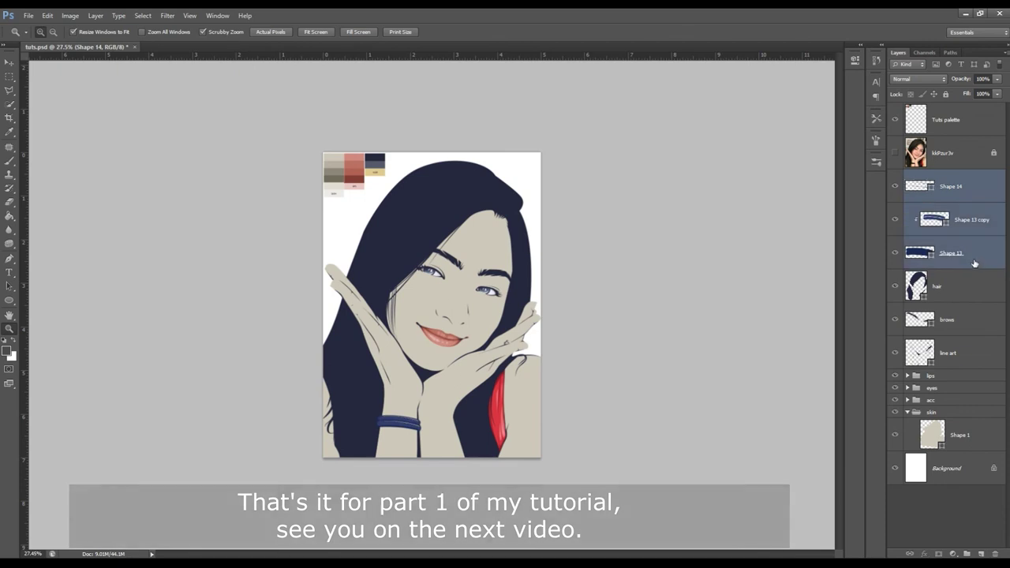
{"action": "key", "text": "ctrl+g"}
Step: Rename the new group to acc2 and save the document
{"action": "double_click", "coordinate": [935, 176]}
{"action": "type", "text": "acc2"}
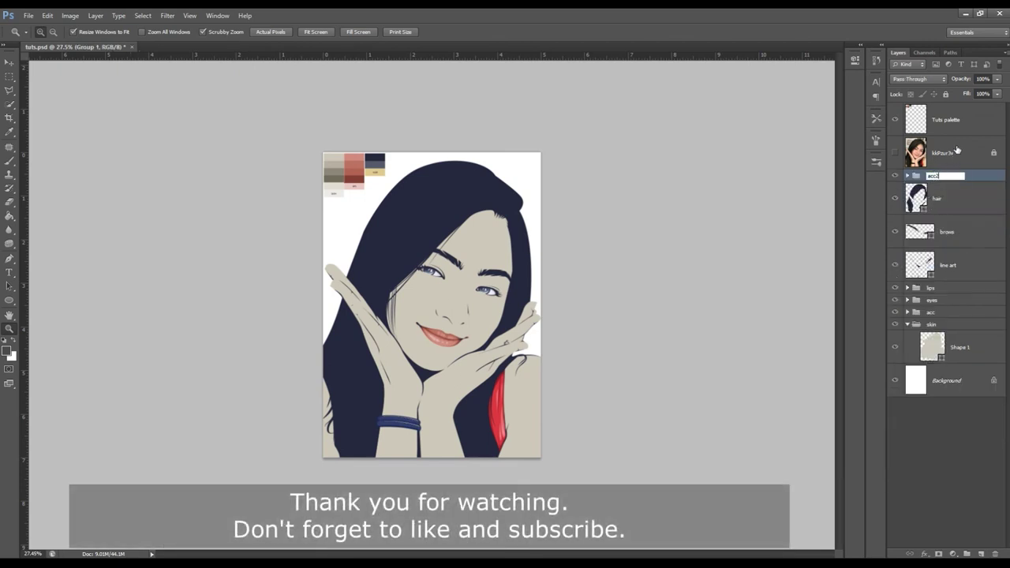
{"action": "left_click", "coordinate": [966, 120]}
{"action": "left_click_drag", "start_coordinate": [414, 339], "coordinate": [439, 347]}
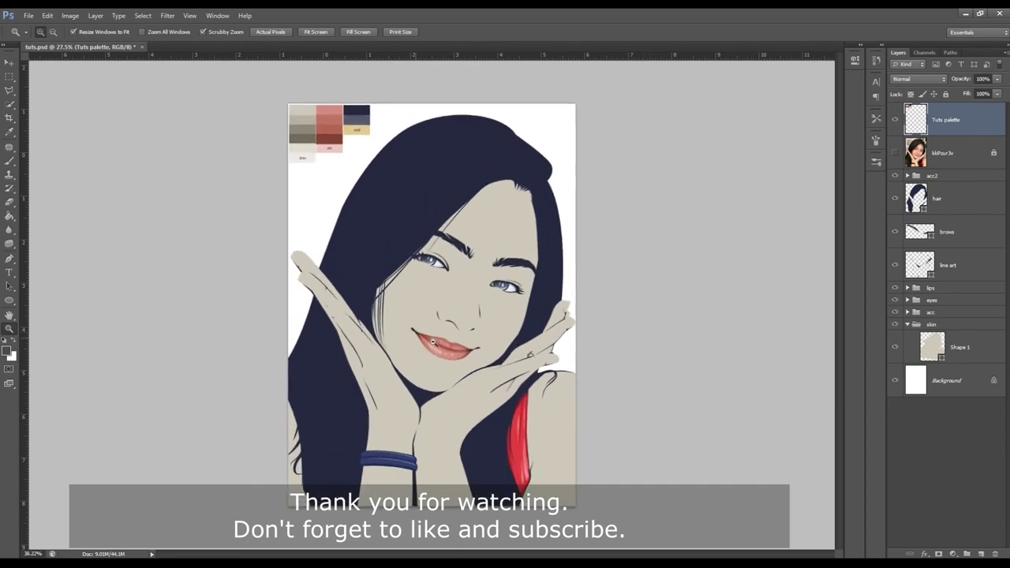
{"action": "key", "text": "ctrl+s"}
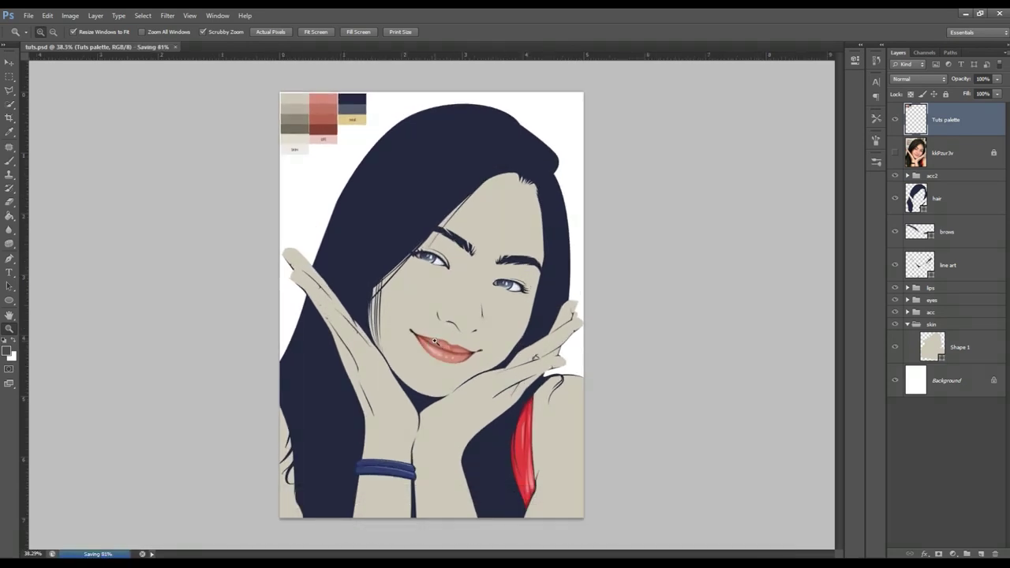